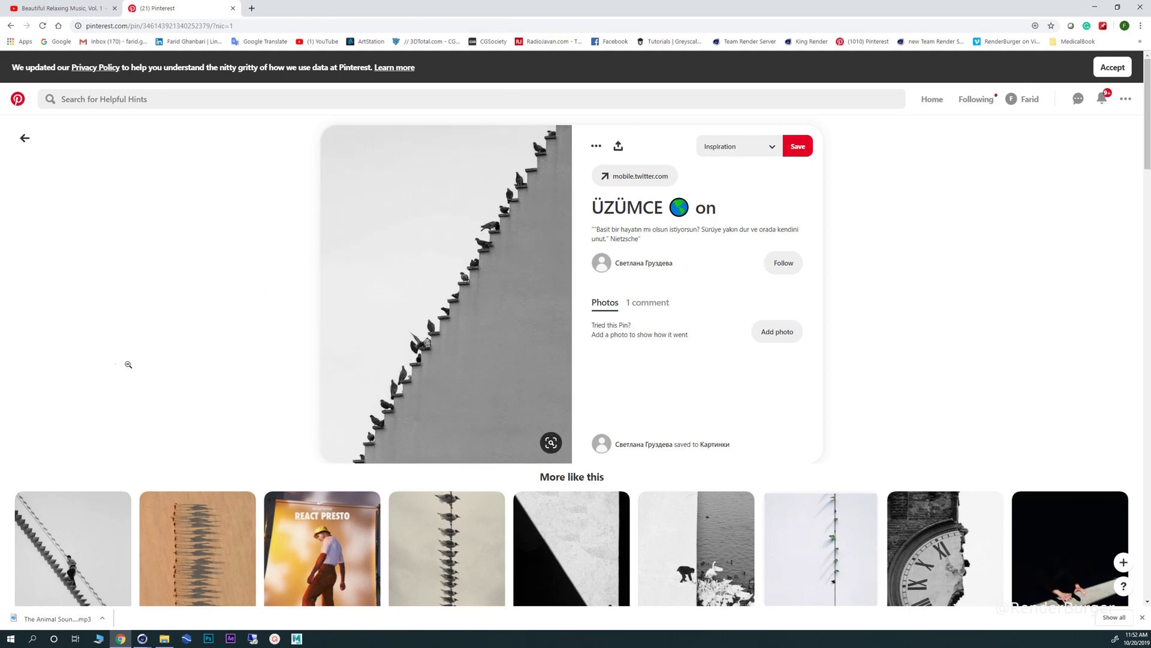
- Switch to Cinema 4D and examine the crow model in the perspective view
mouse_move(142, 638)
click(81, 597)
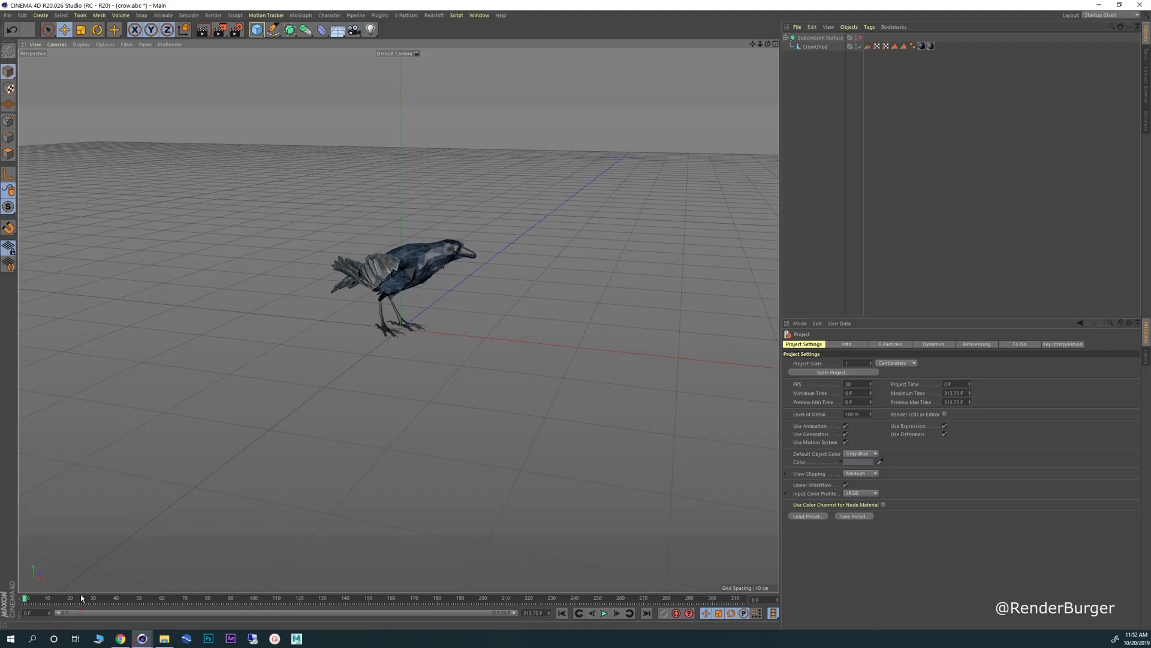
alt+drag(414, 282, 378, 273)
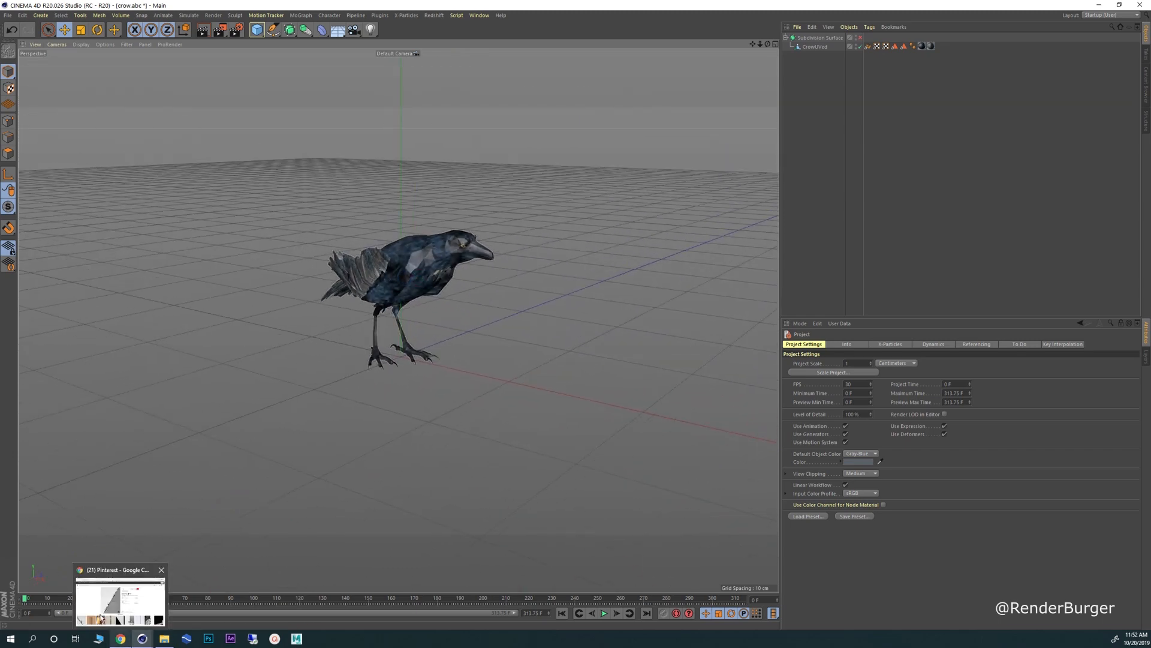
- Switch to Chrome and open cgtrader.com in a new tab
click(105, 618)
click(252, 8)
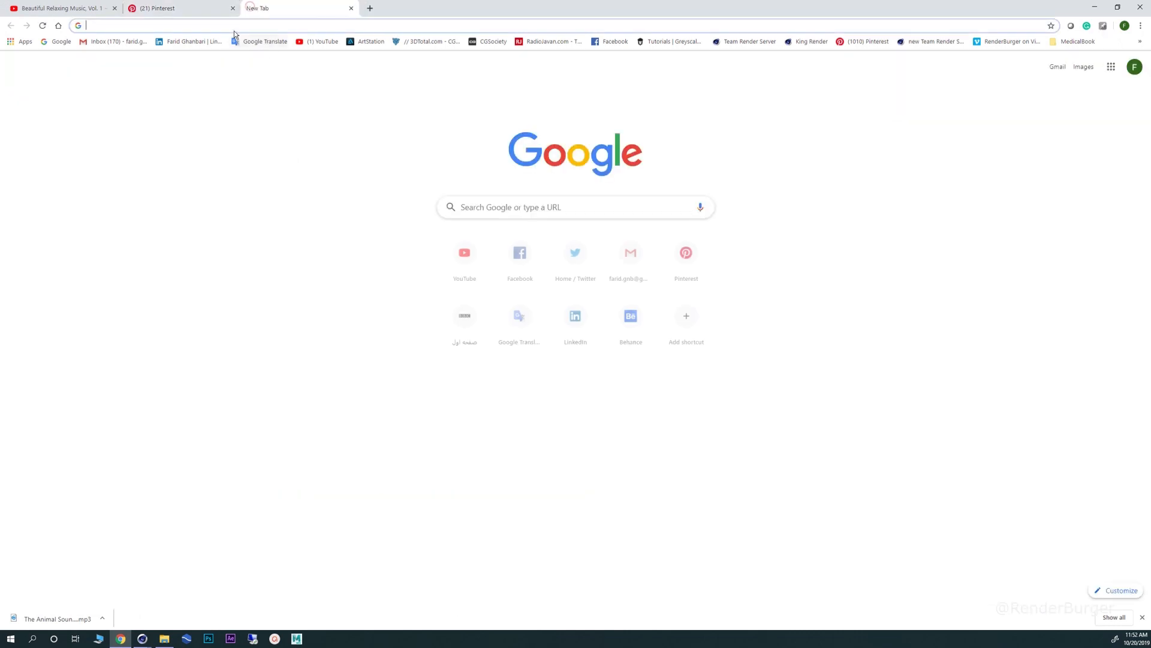
text(cgtrader.com)
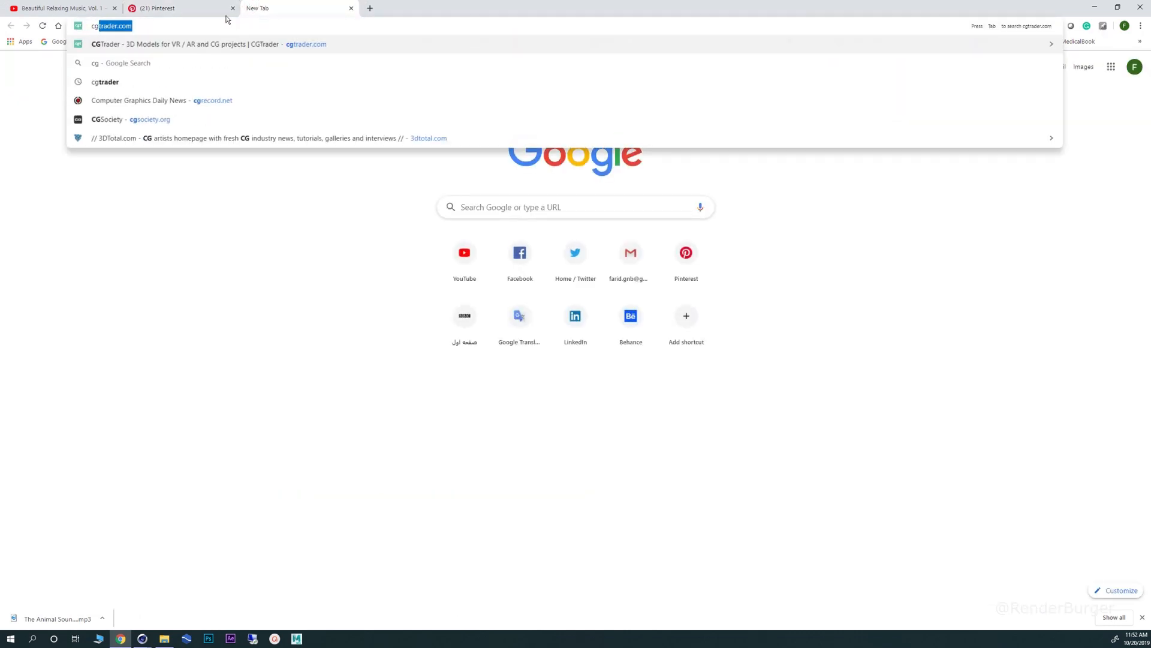
click(128, 39)
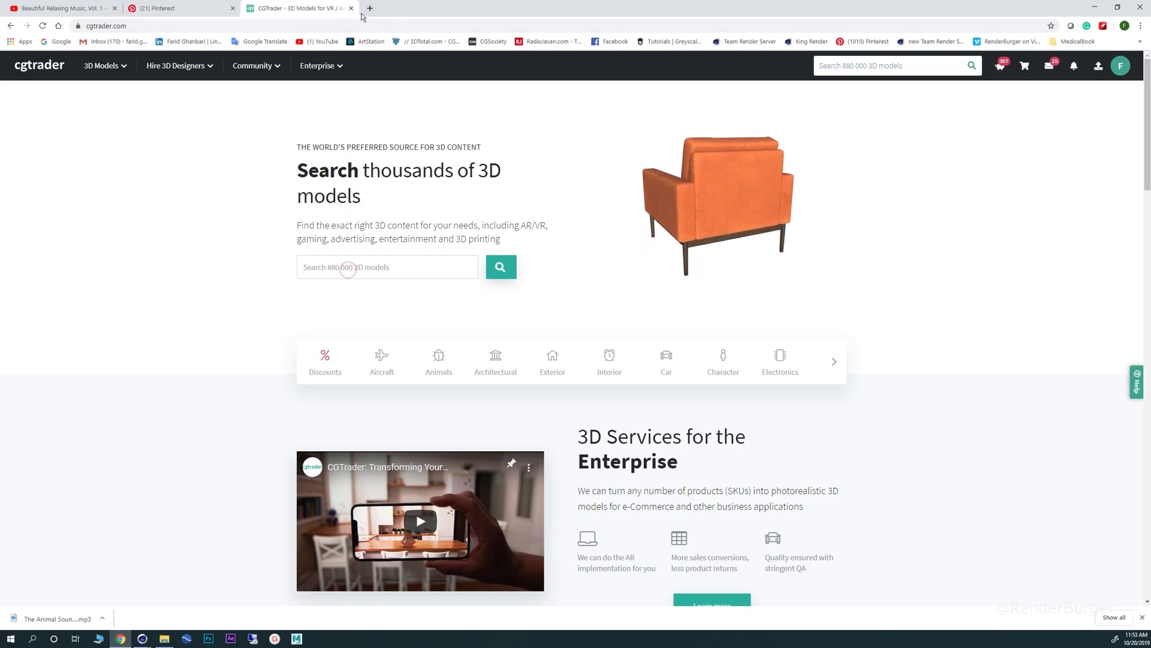
- Return to Cinema 4D and scrub the crow's animation from frame 0 to frame 313
click(1091, 7)
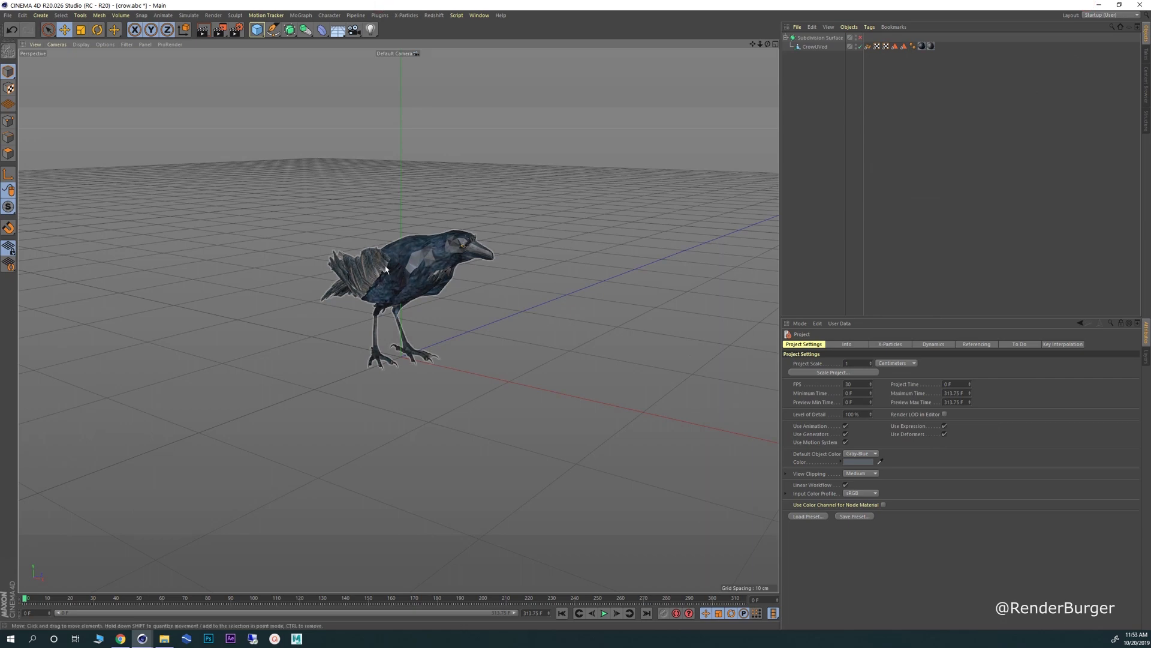
alt+drag(398, 273, 323, 235)
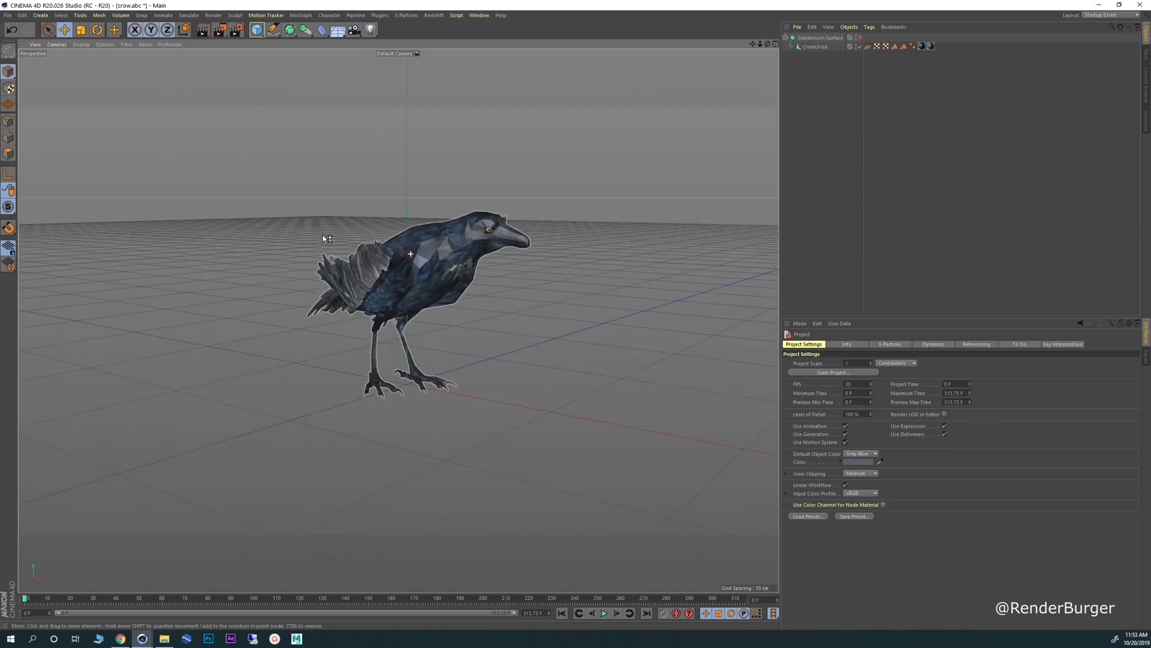
alt+drag(408, 279, 439, 264)
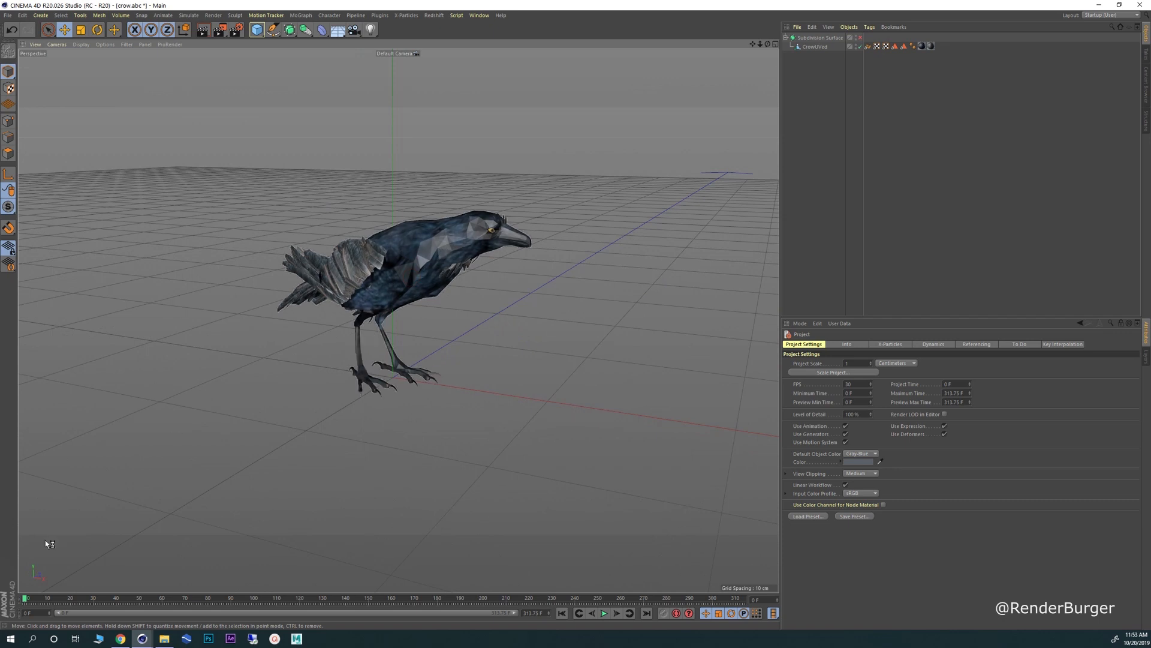
drag(25, 599, 743, 595)
alt+drag(476, 350, 490, 238)
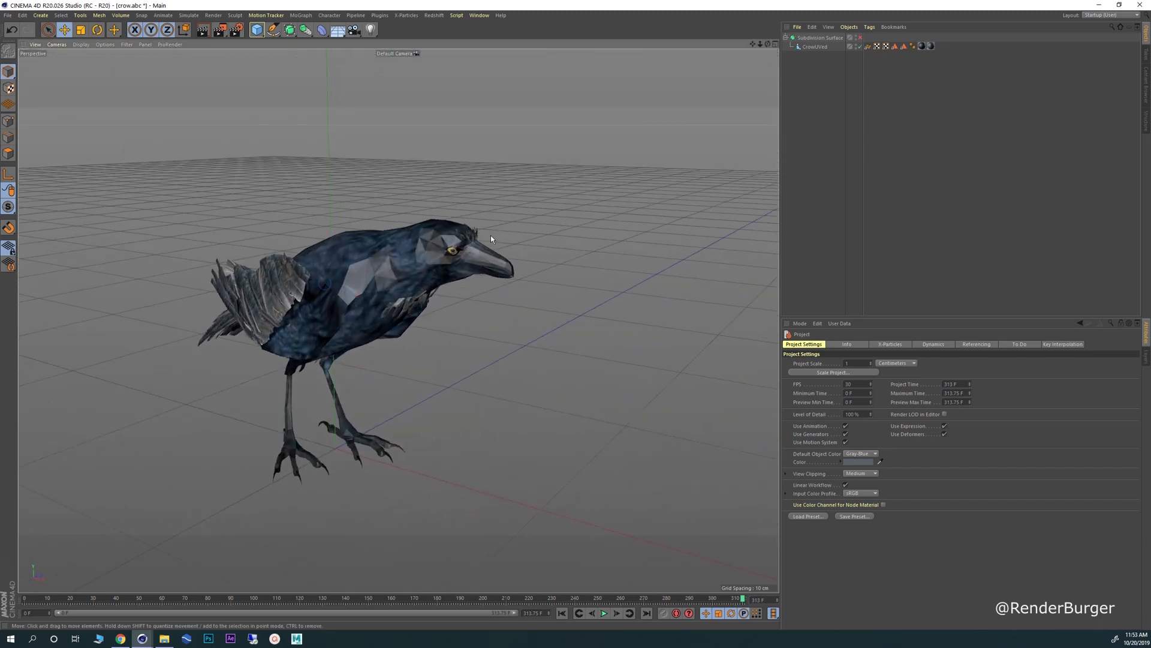
- Show the crow's Alembic object properties and view the model from farther away
click(819, 47)
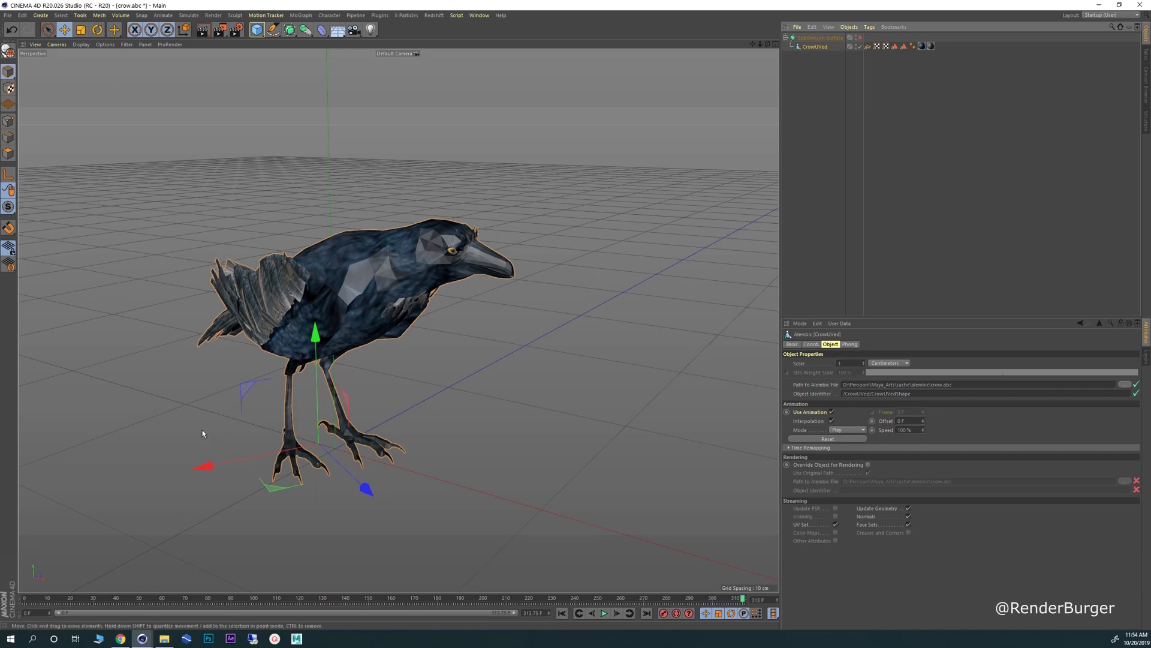
scroll(357, 305, down, 5)
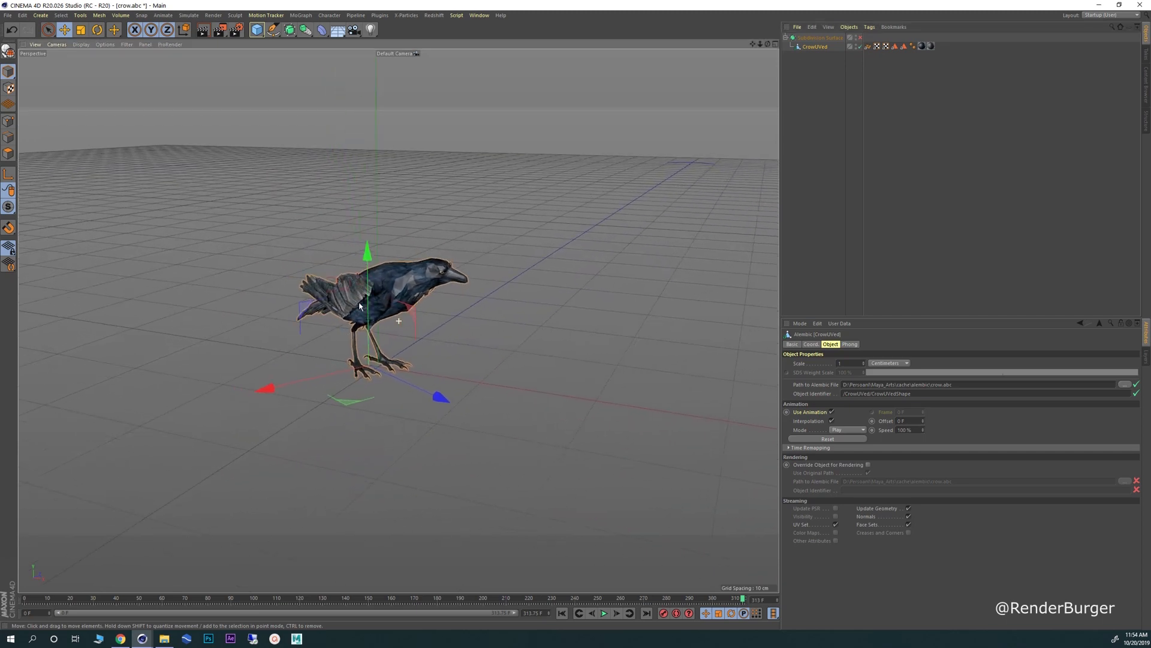
scroll(422, 289, down, 3)
alt+drag(348, 281, 391, 321)
- Take the crow out of the Subdivision Surface in the object hierarchy and delete the Subdivision Surface
click(894, 95)
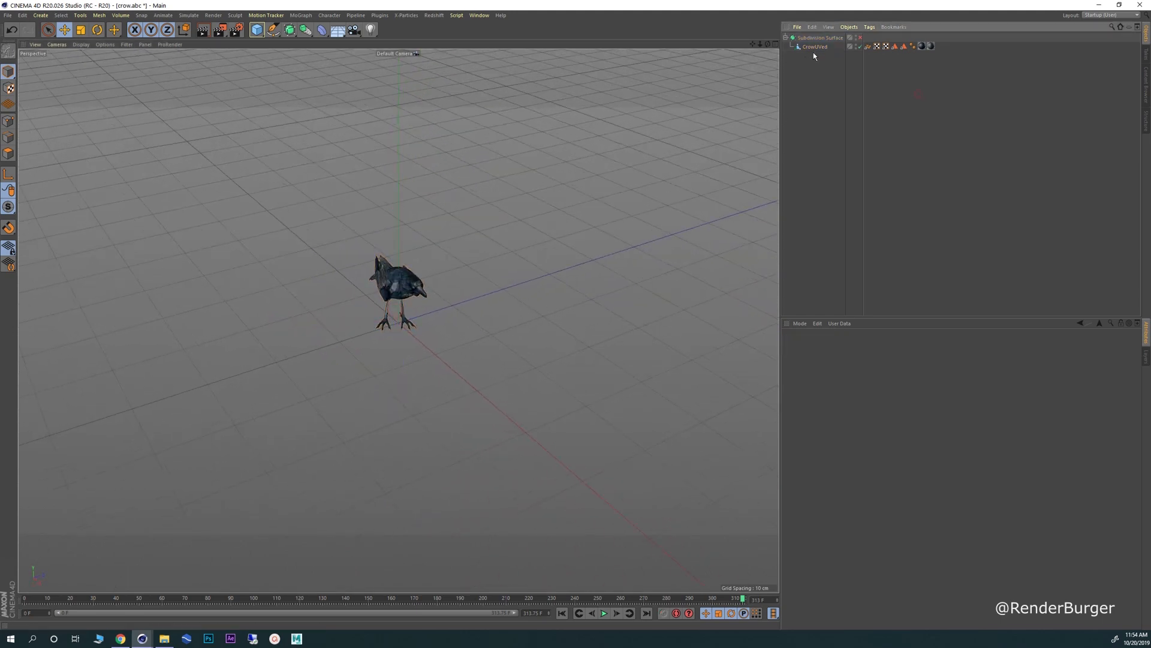
drag(813, 49, 798, 87)
click(807, 41)
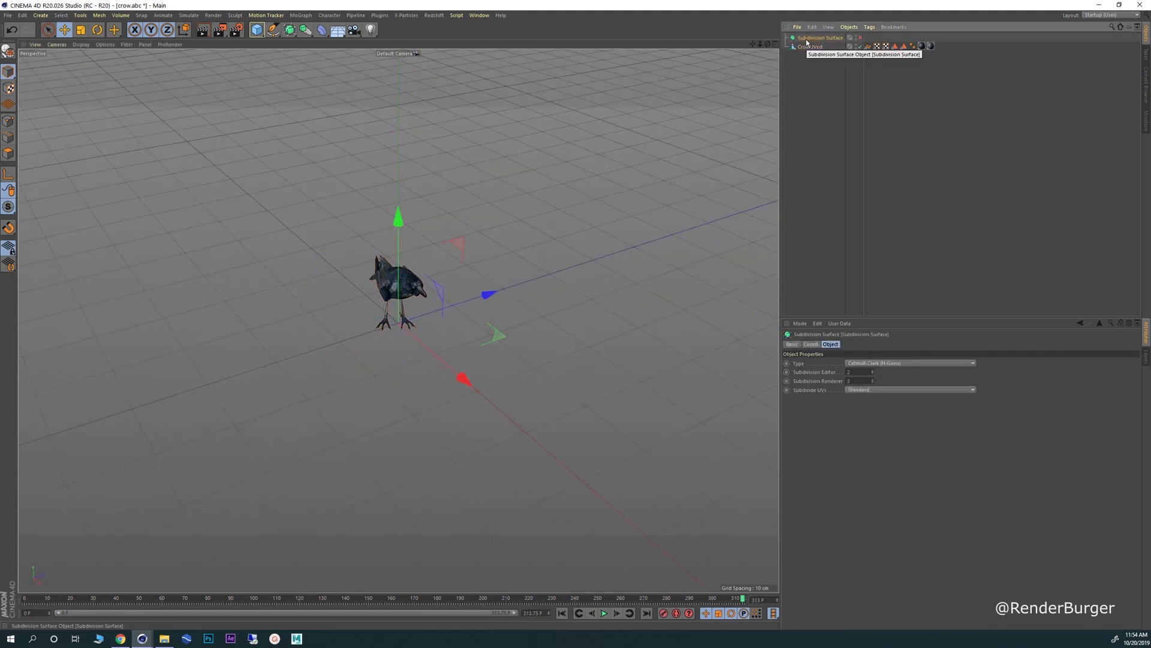
key(Delete)
click(804, 38)
click(912, 67)
- Add a MoGraph Cloner and make the crow Alembic object its child
click(807, 39)
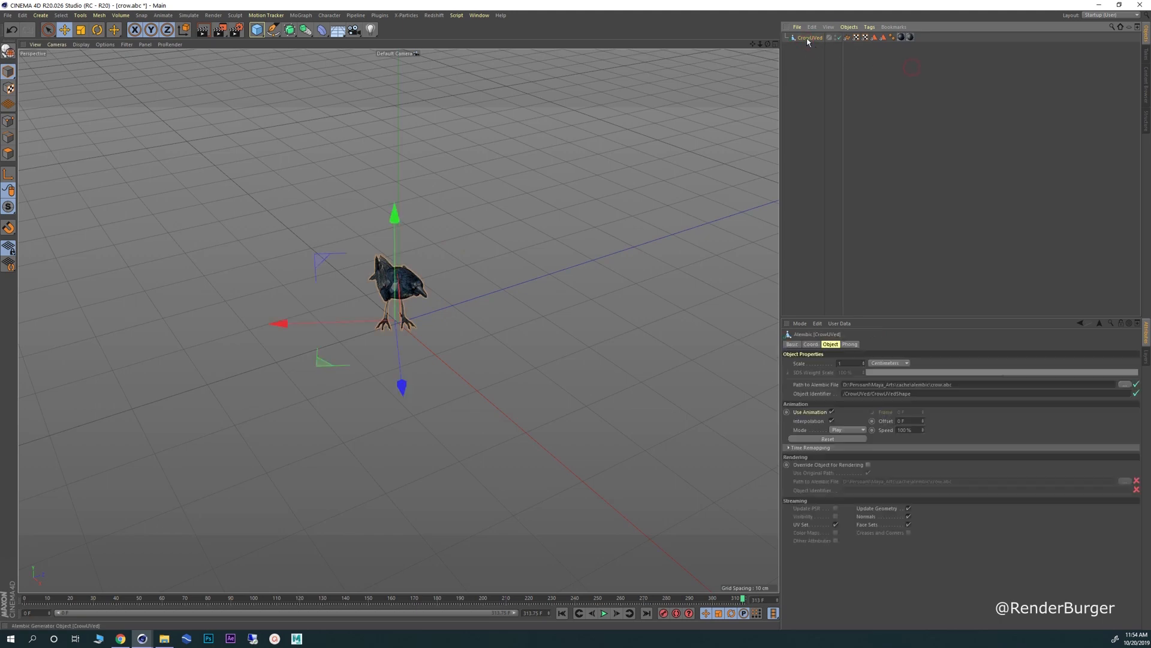
alt+drag(431, 255, 318, 281)
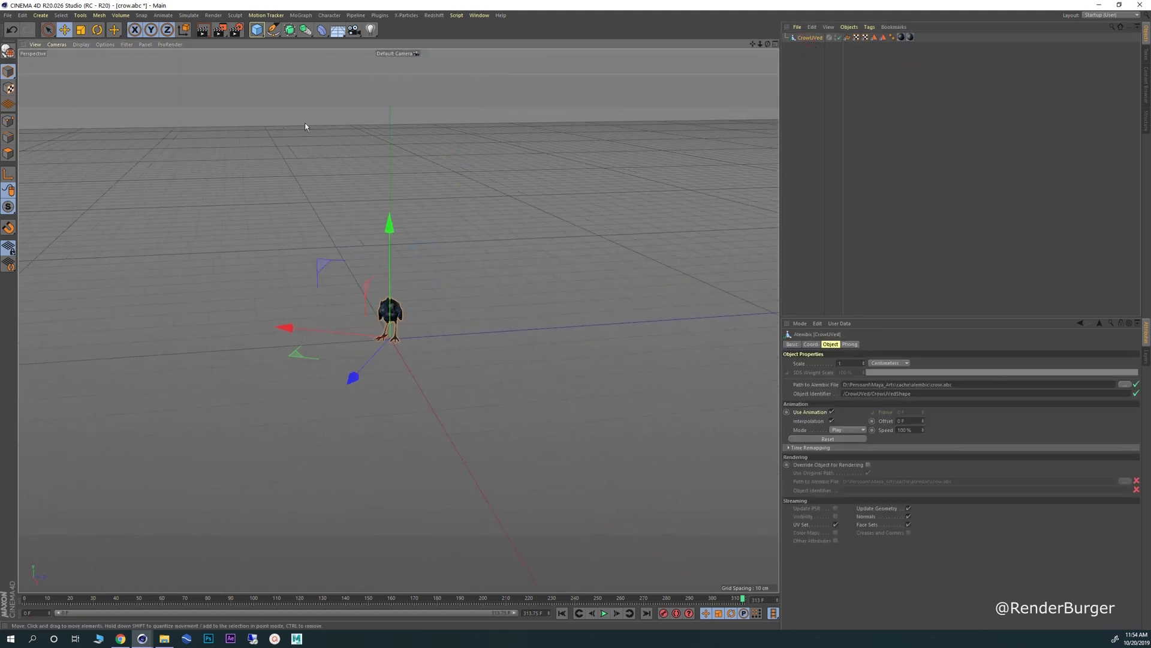
click(300, 15)
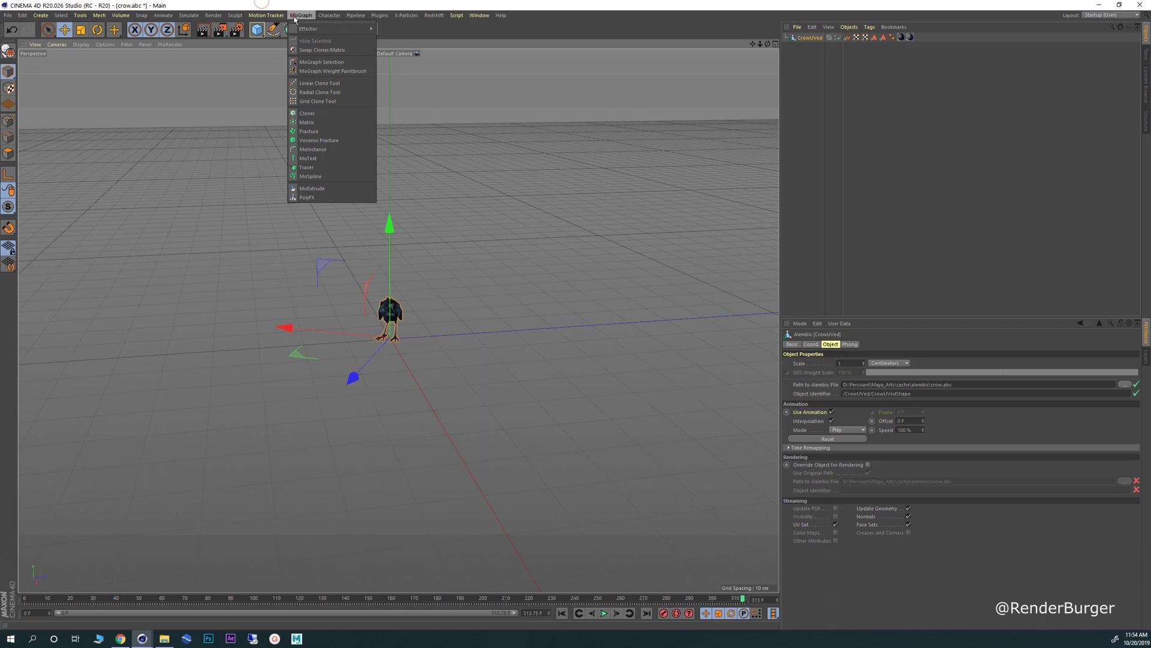
click(328, 114)
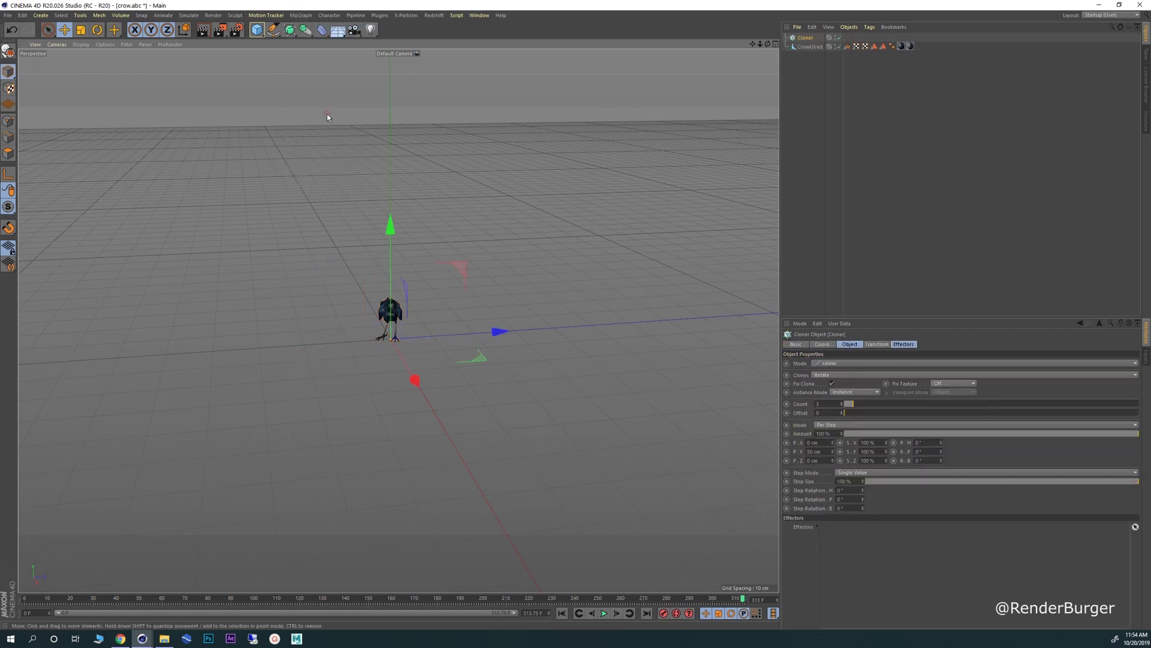
drag(810, 47, 805, 39)
click(805, 39)
- Set the linear Cloner's per-step position to 0 cm in Y and 30 cm in X
alt+right_drag(543, 224, 277, 217)
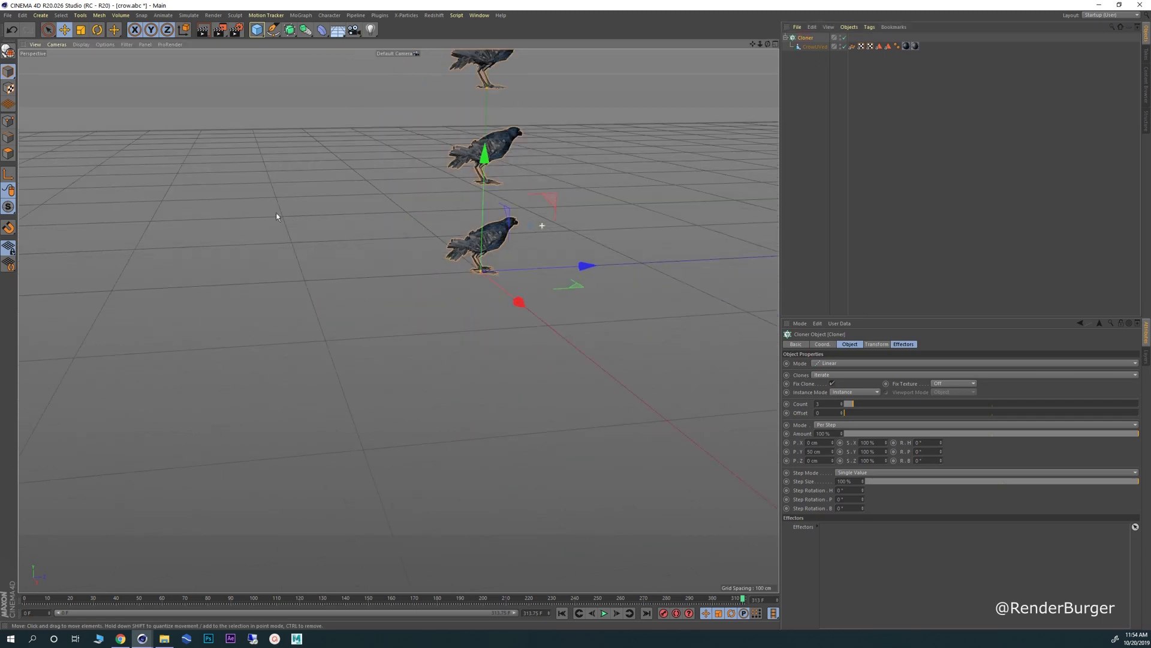
alt+middle_drag(434, 298, 385, 346)
alt+middle_drag(456, 202, 339, 313)
alt+drag(363, 292, 316, 272)
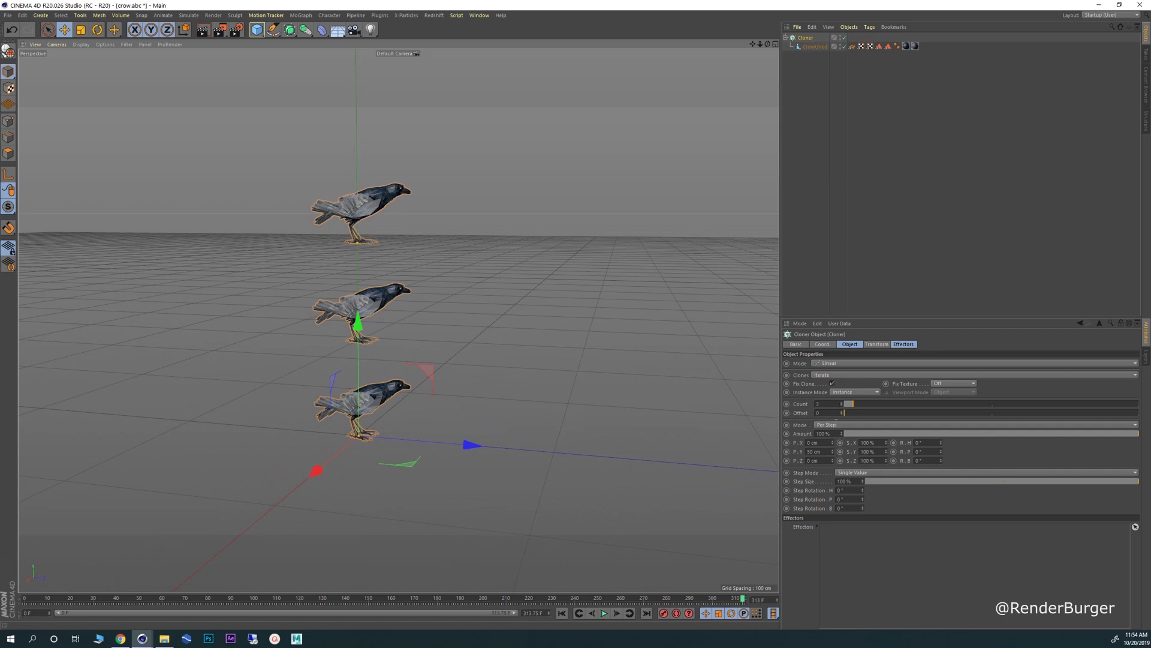
click(825, 450)
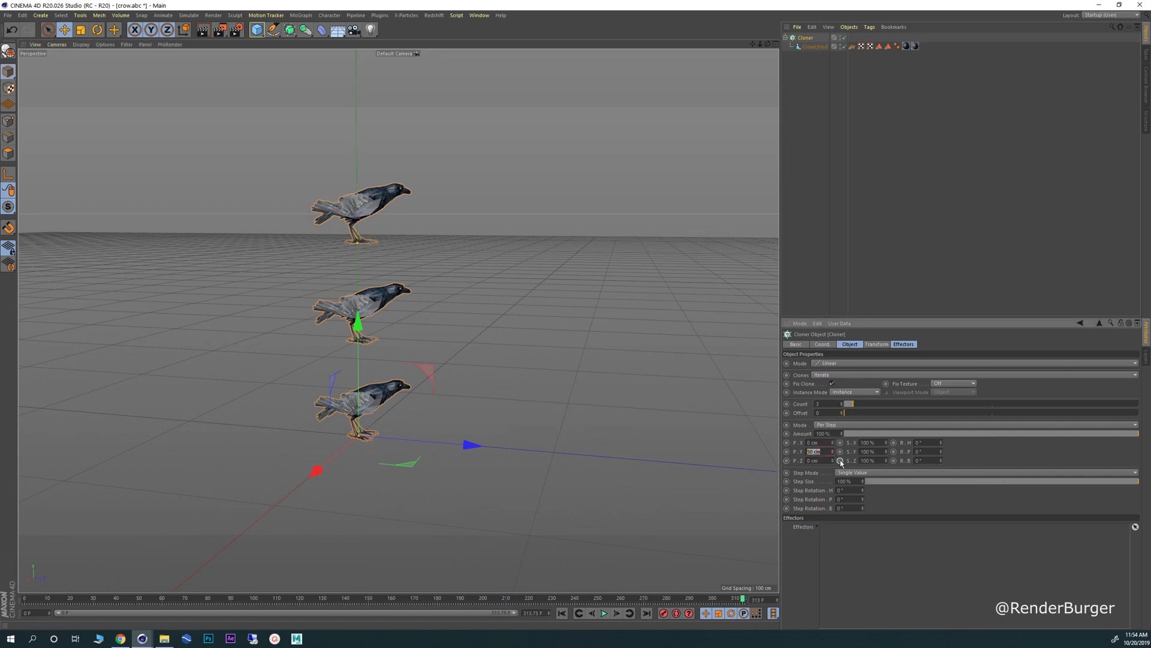
key(Return)
click(814, 443)
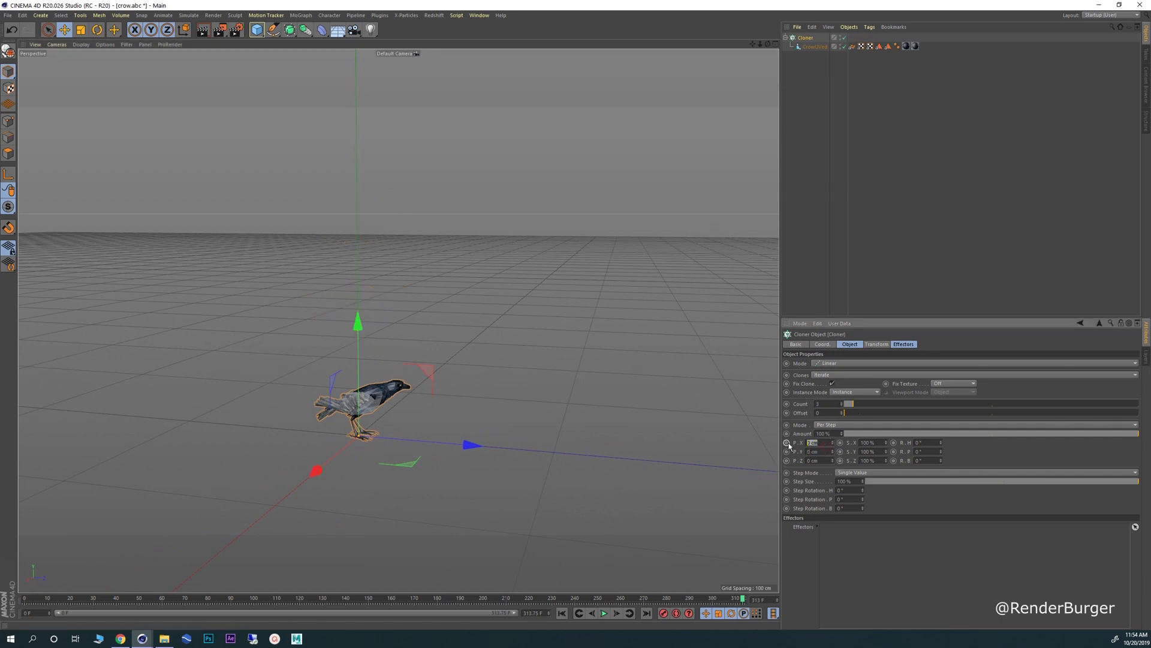
text(30)
key(Return)
- Raise the Cloner's clone count to 15 and fit the row of crows in view
alt+drag(379, 414, 335, 427)
alt+middle_drag(361, 436, 393, 333)
alt+drag(388, 318, 390, 336)
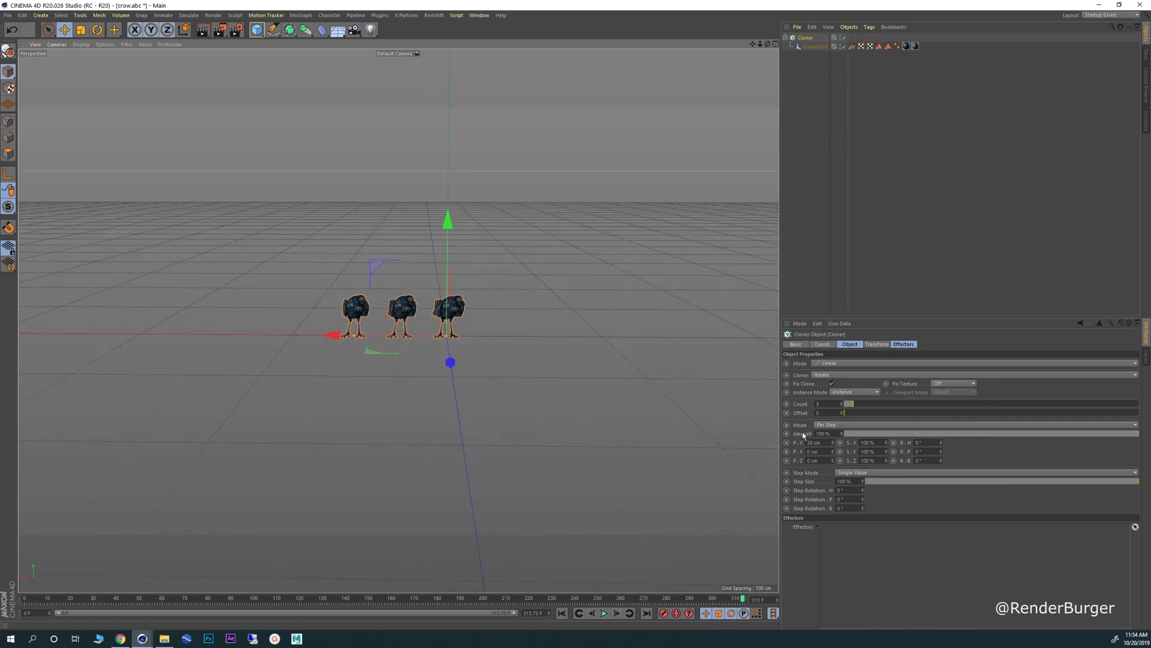
drag(853, 404, 889, 404)
alt+right_drag(501, 318, 378, 350)
alt+middle_drag(378, 350, 383, 350)
- Check the Pinterest reference photo of the perched birds in Chrome and return to Cinema 4D
click(120, 638)
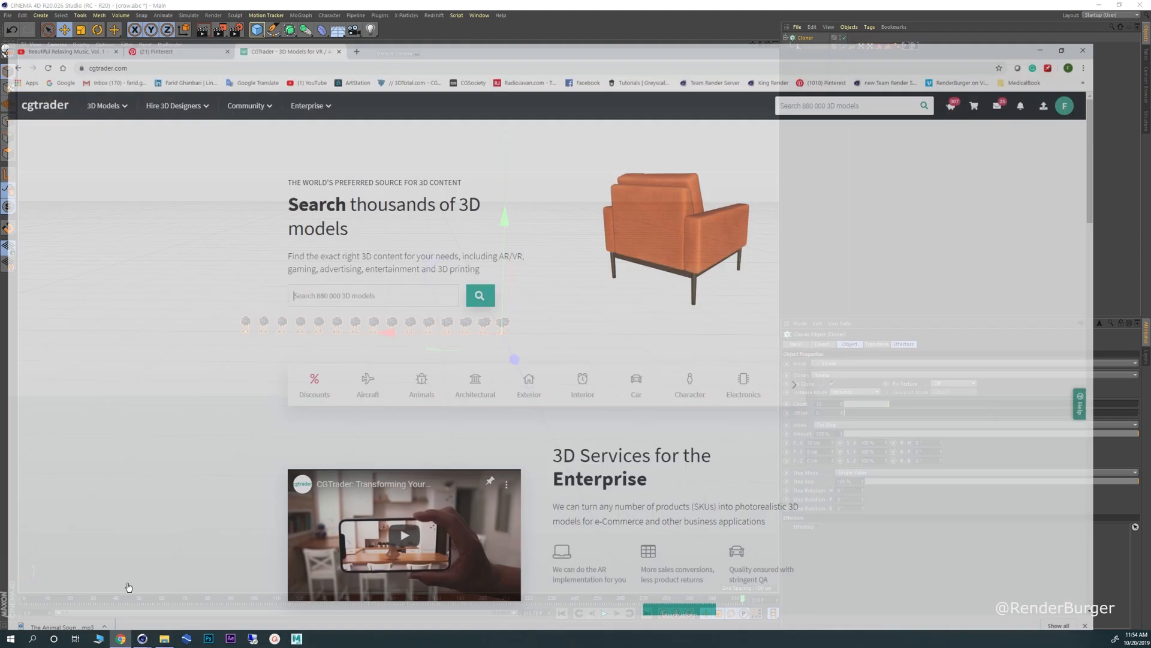
key(ctrl+shift+Tab)
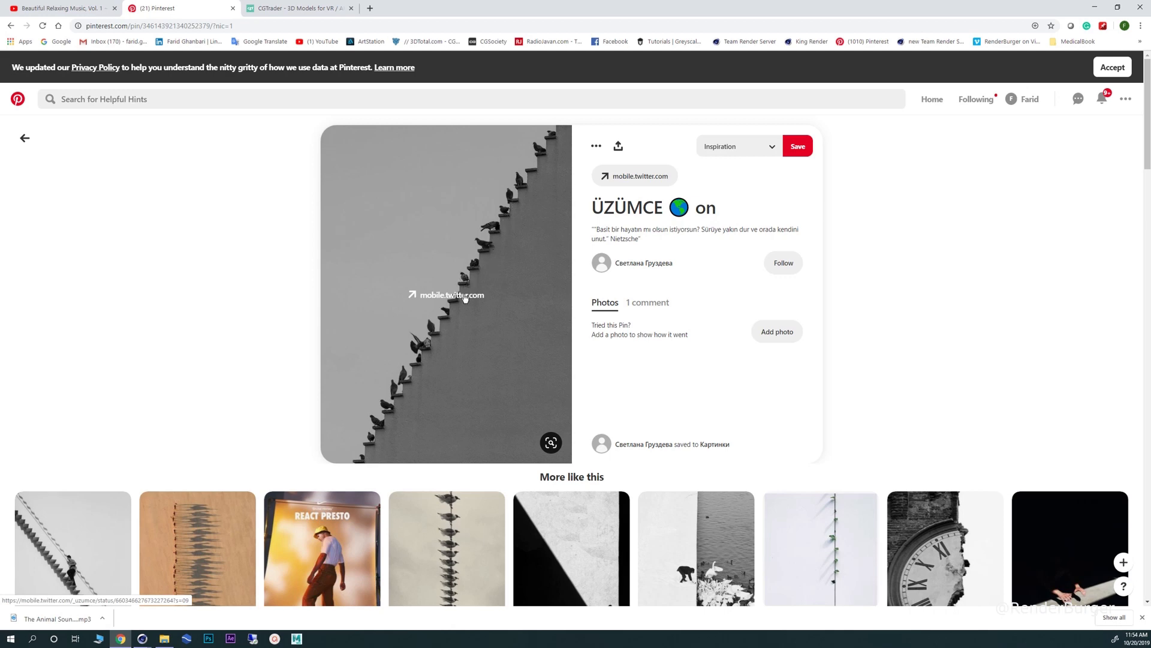
click(1095, 8)
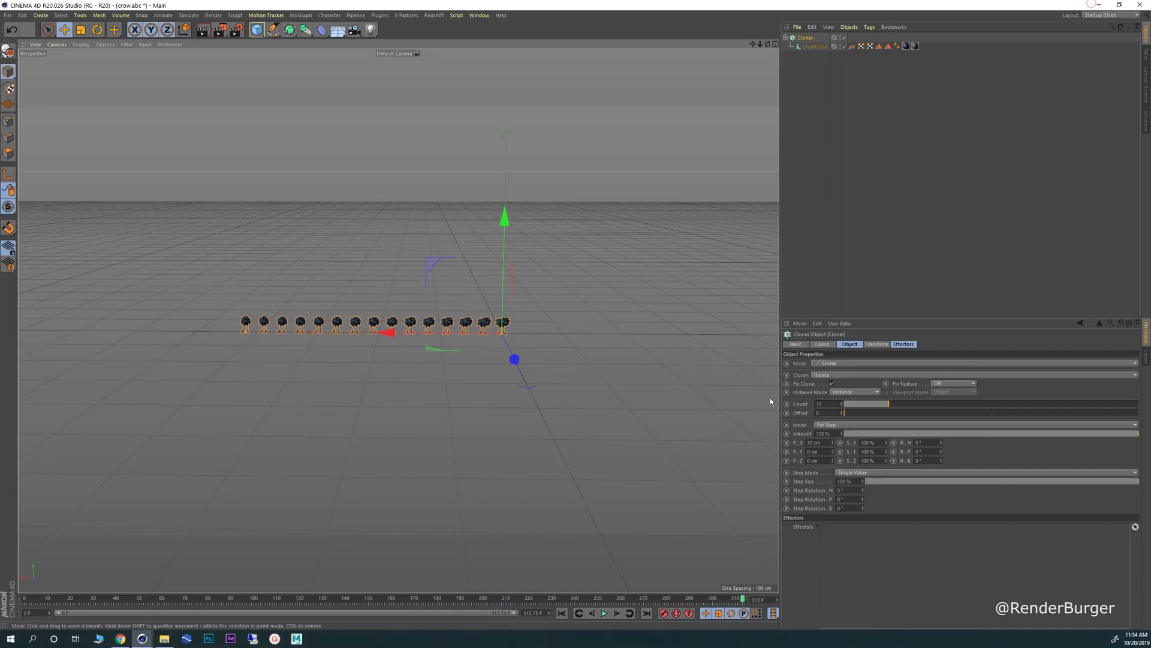
- Set the Cloner's clone count to 20
click(833, 403)
text(20)
key(Return)
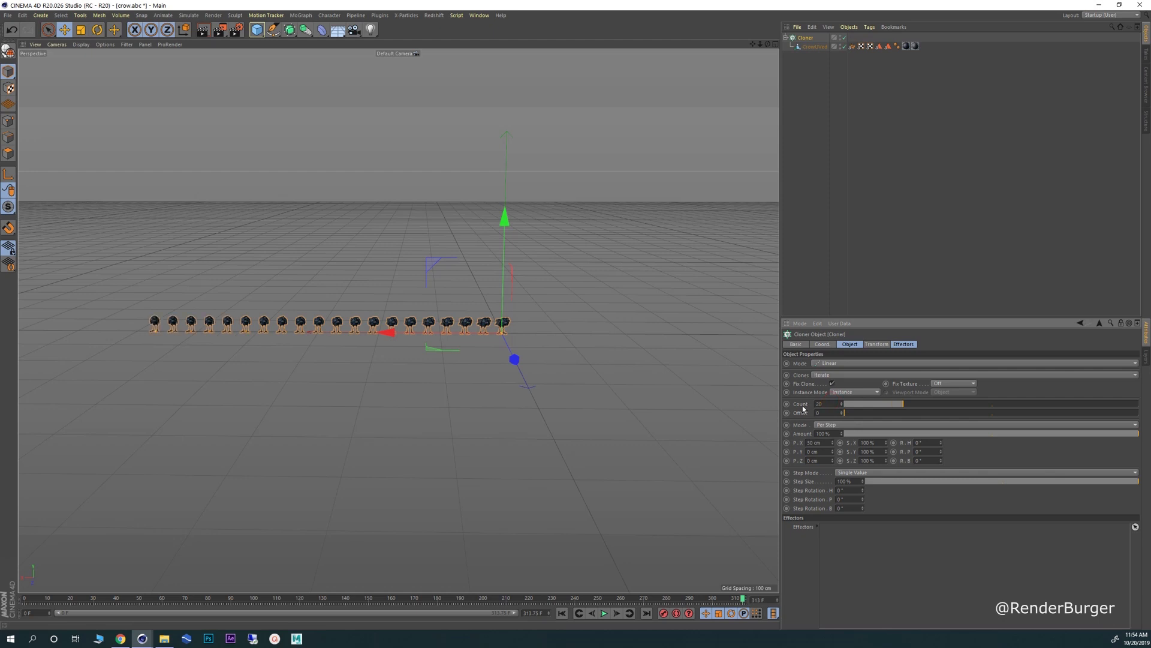
- Scrub the animation to frame 62 and examine the row of crow clones from several angles
scroll(251, 294, up, 1)
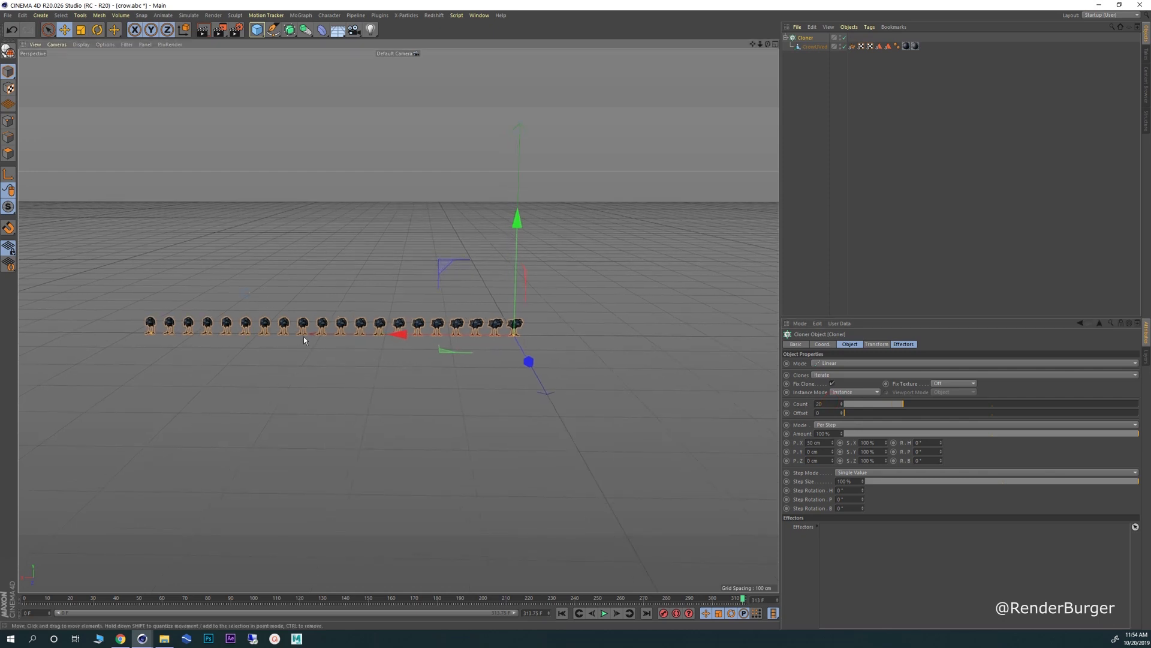
alt+middle_drag(337, 327, 385, 329)
alt+right_drag(386, 329, 419, 339)
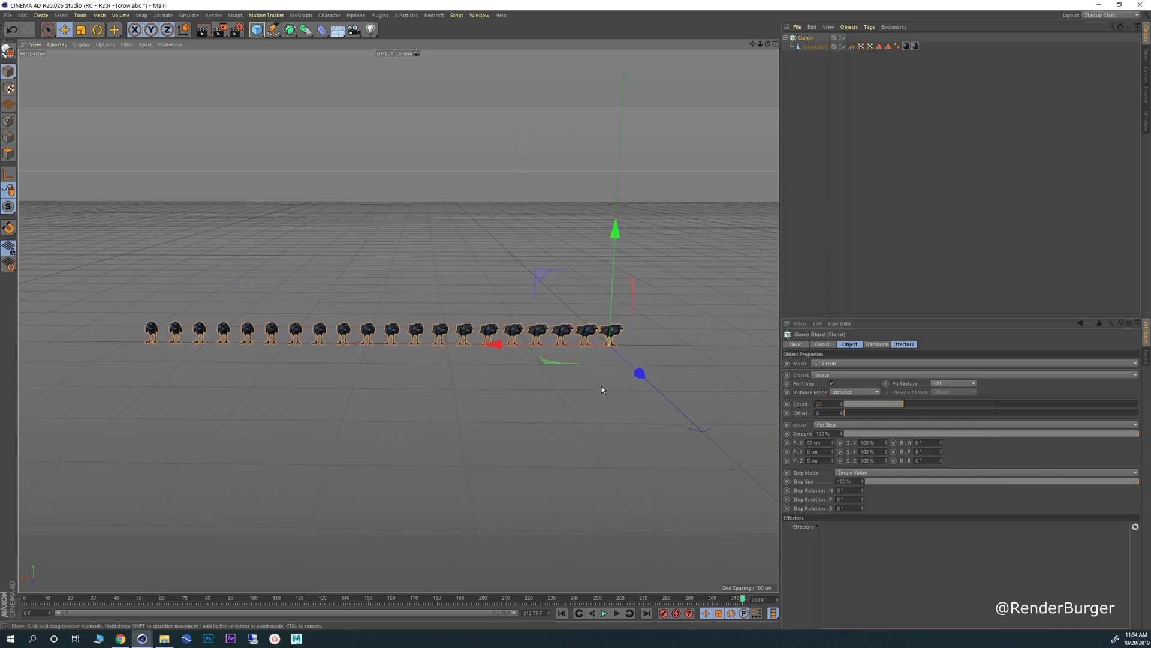
alt+middle_drag(453, 313, 442, 298)
alt+drag(350, 329, 348, 341)
scroll(300, 272, up, 3)
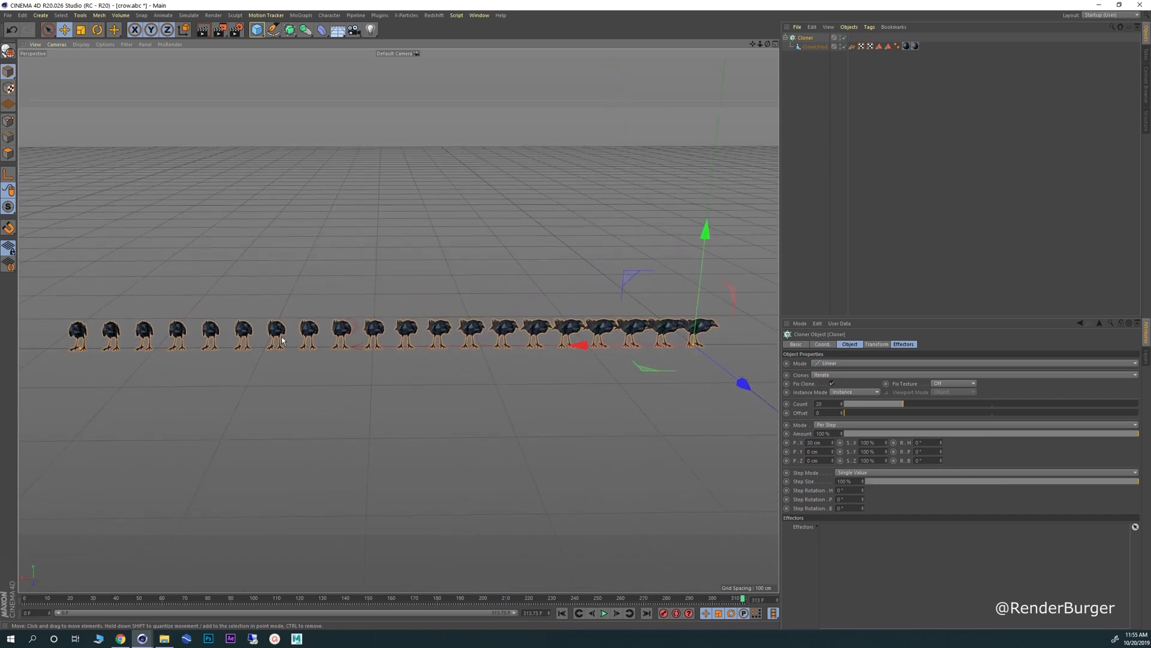
alt+middle_drag(283, 339, 304, 329)
drag(26, 599, 167, 597)
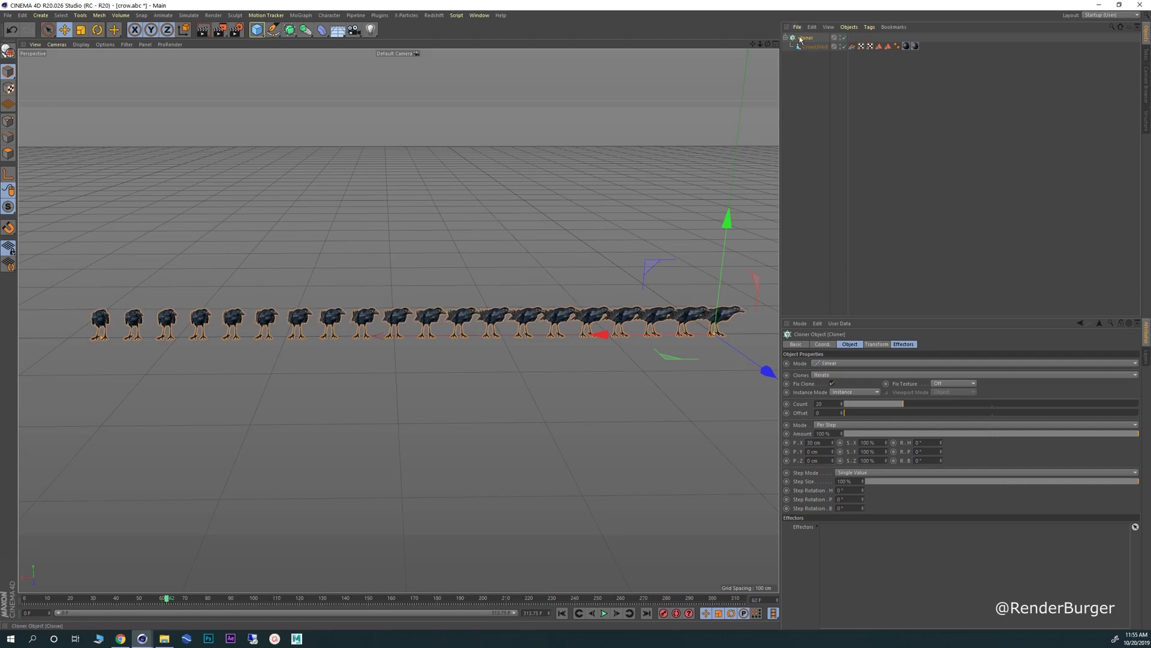
scroll(395, 331, up, 2)
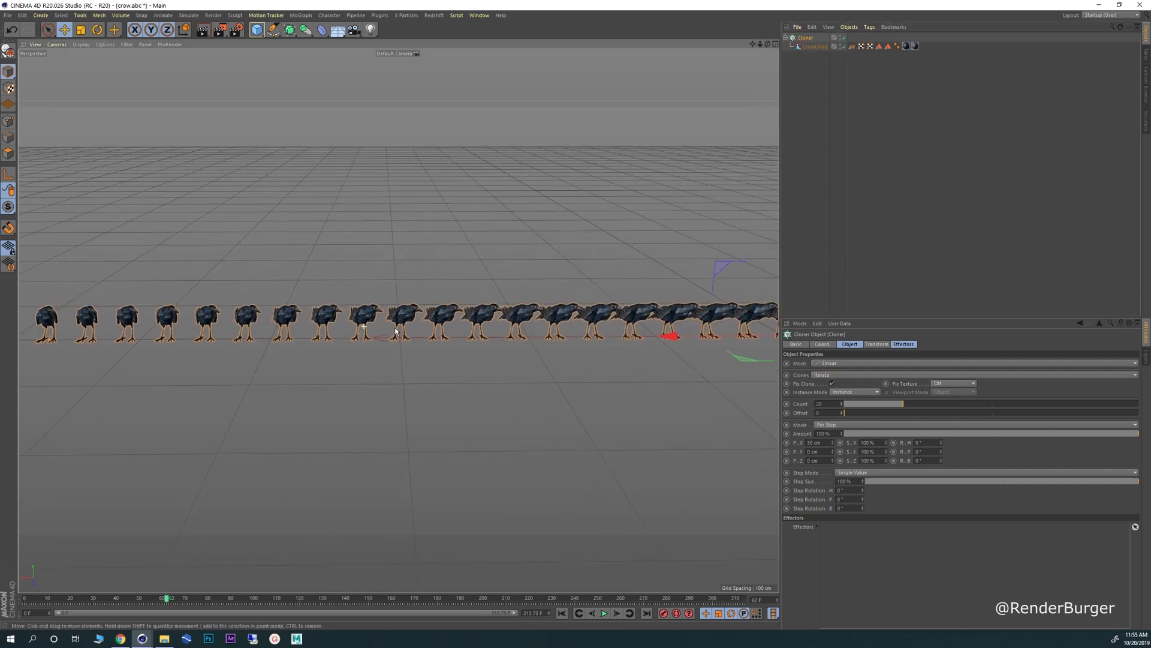
alt+right_drag(395, 331, 420, 329)
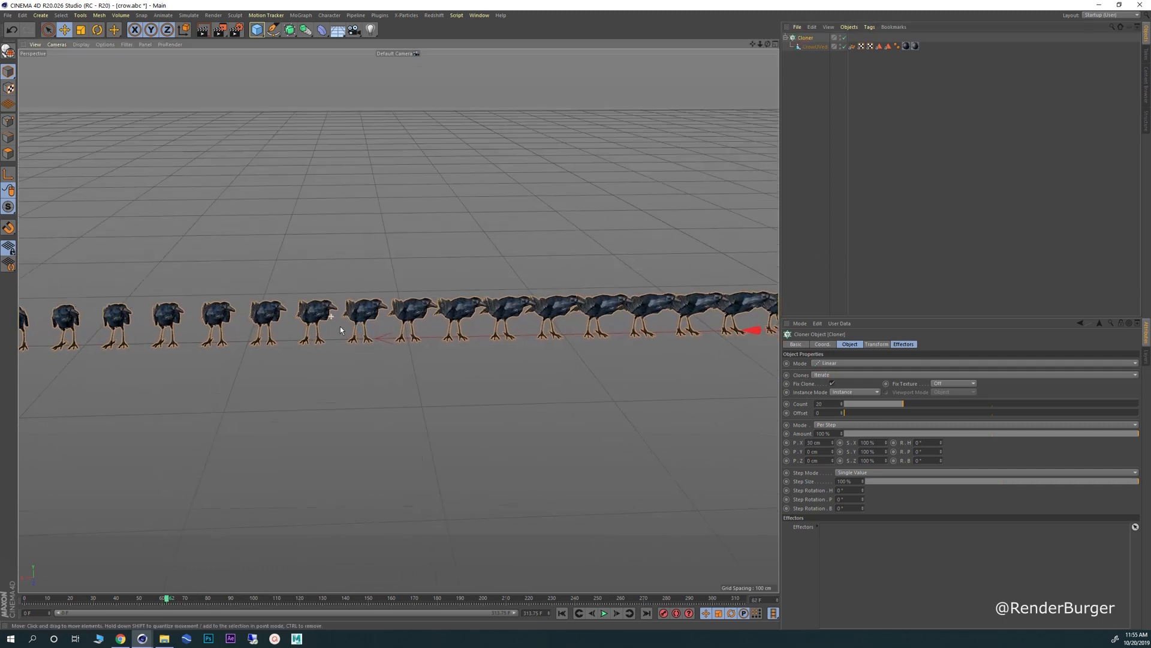
alt+drag(340, 326, 402, 343)
alt+right_drag(324, 330, 378, 330)
alt+drag(376, 306, 429, 257)
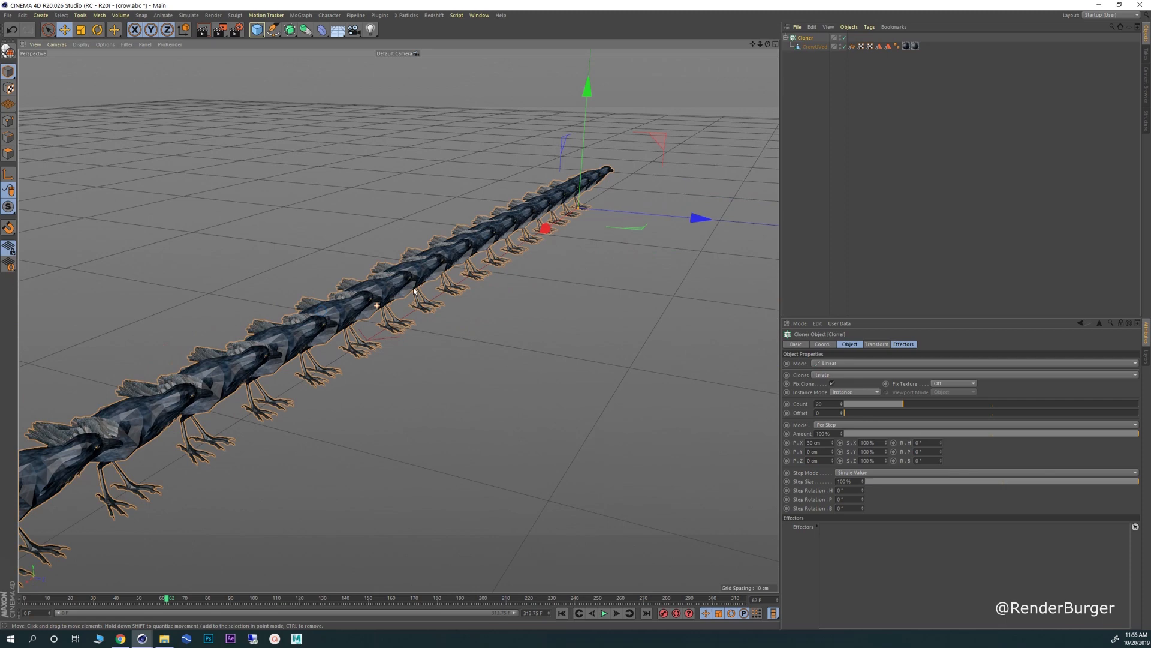
alt+drag(399, 320, 418, 299)
scroll(513, 295, down, 3)
alt+drag(527, 299, 560, 235)
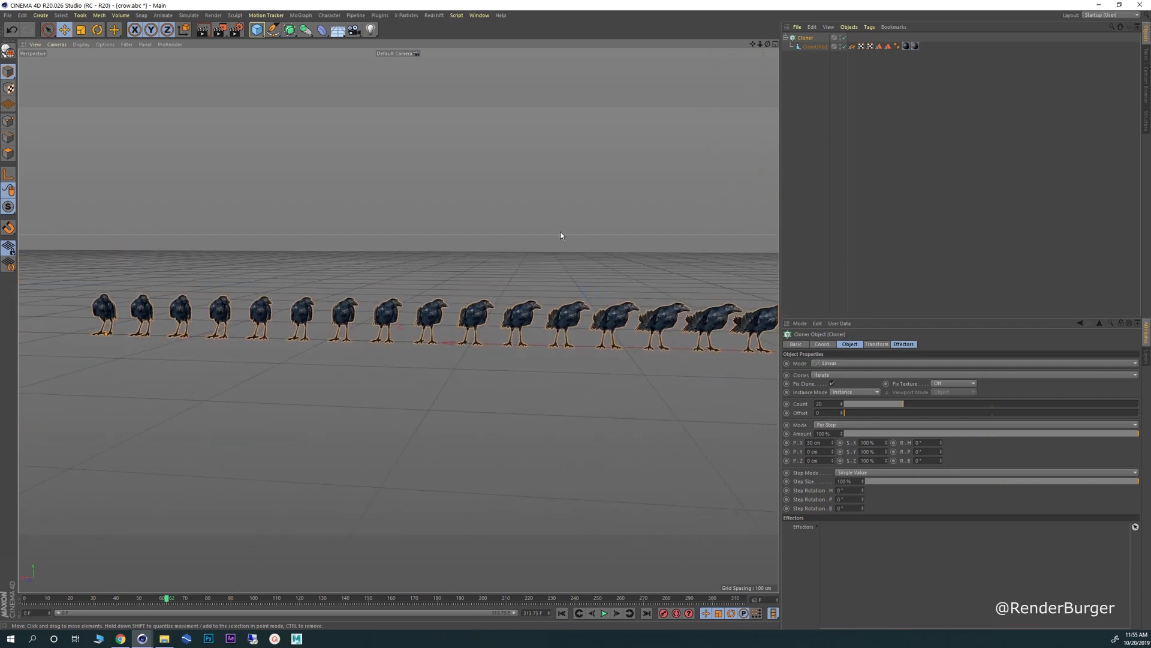
- Add a Random effector to the Cloner and turn off its position variation
click(301, 15)
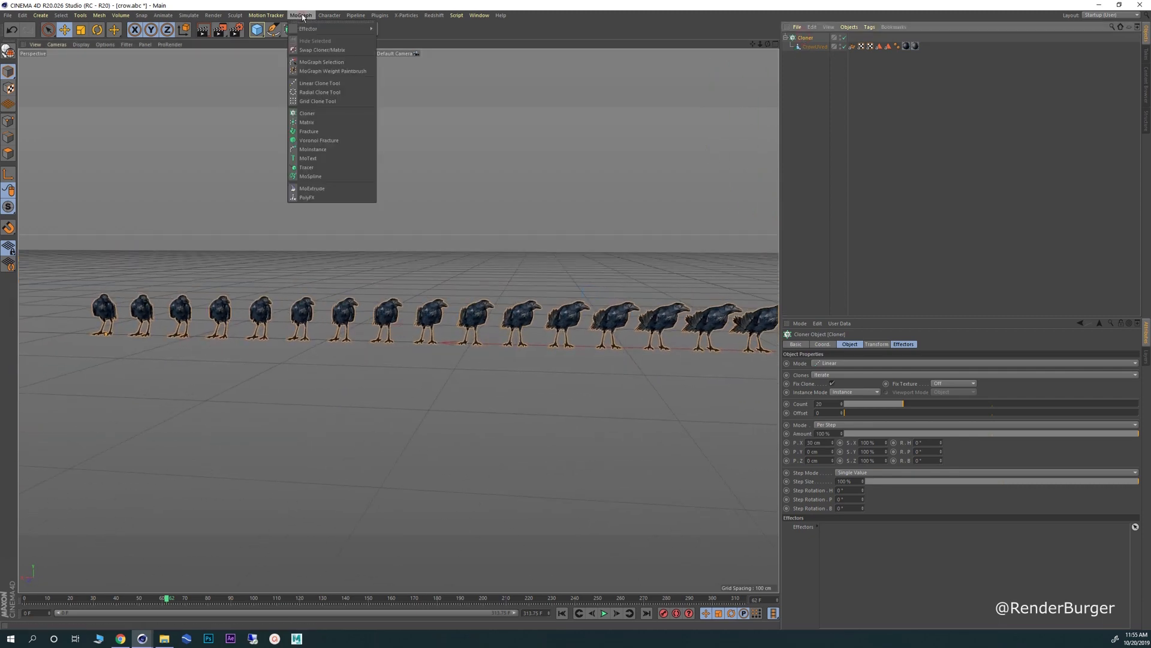
mouse_move(307, 31)
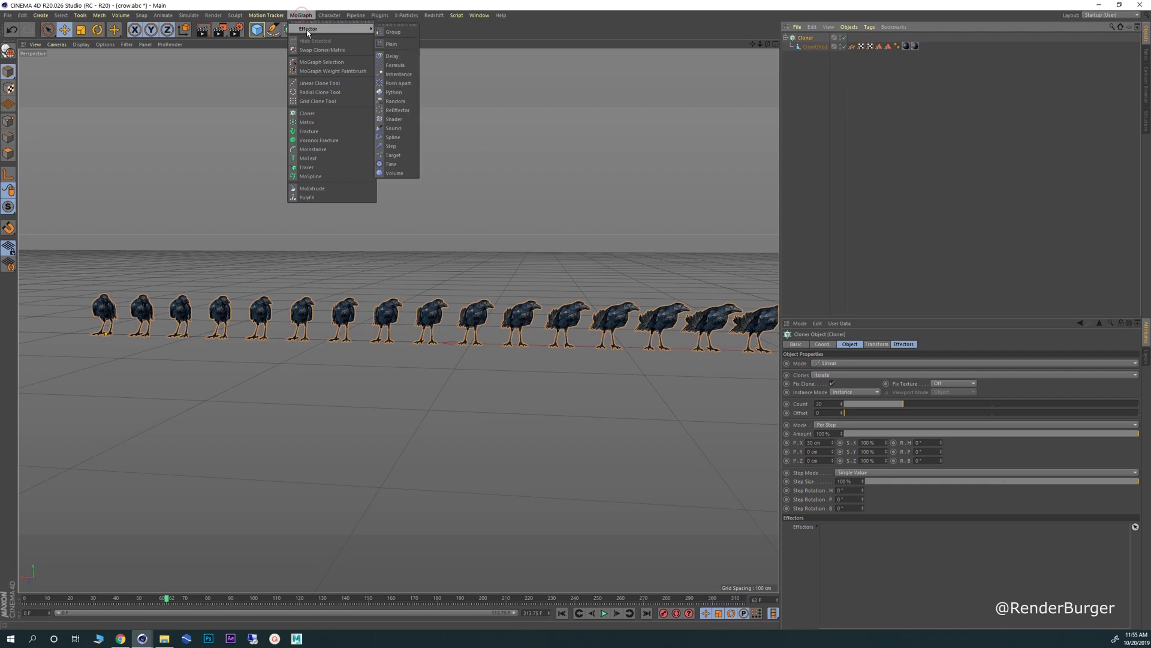
click(395, 102)
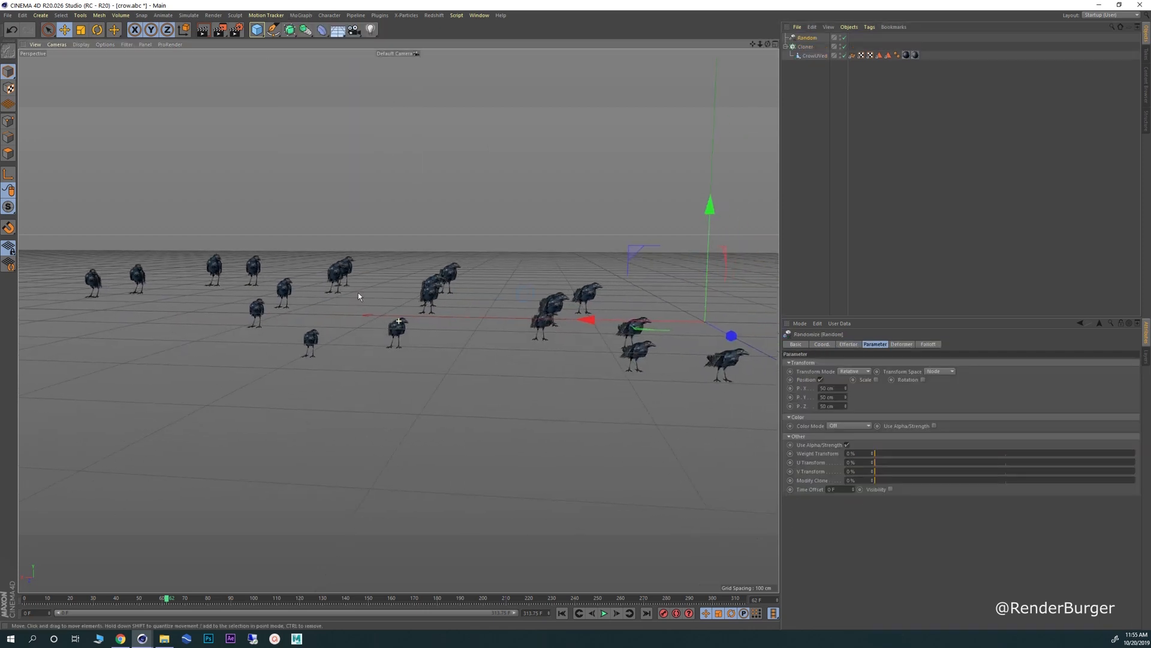
click(821, 380)
- Enable uniform scale variation on the Random effector with a scale of 0.1
click(859, 379)
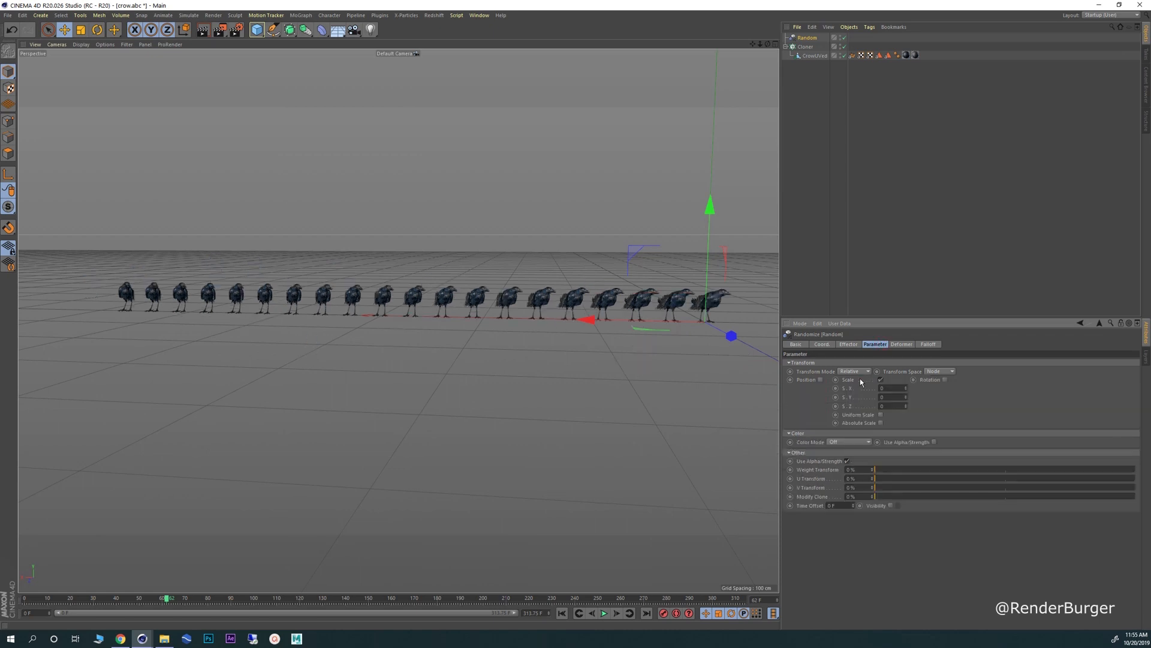
click(881, 413)
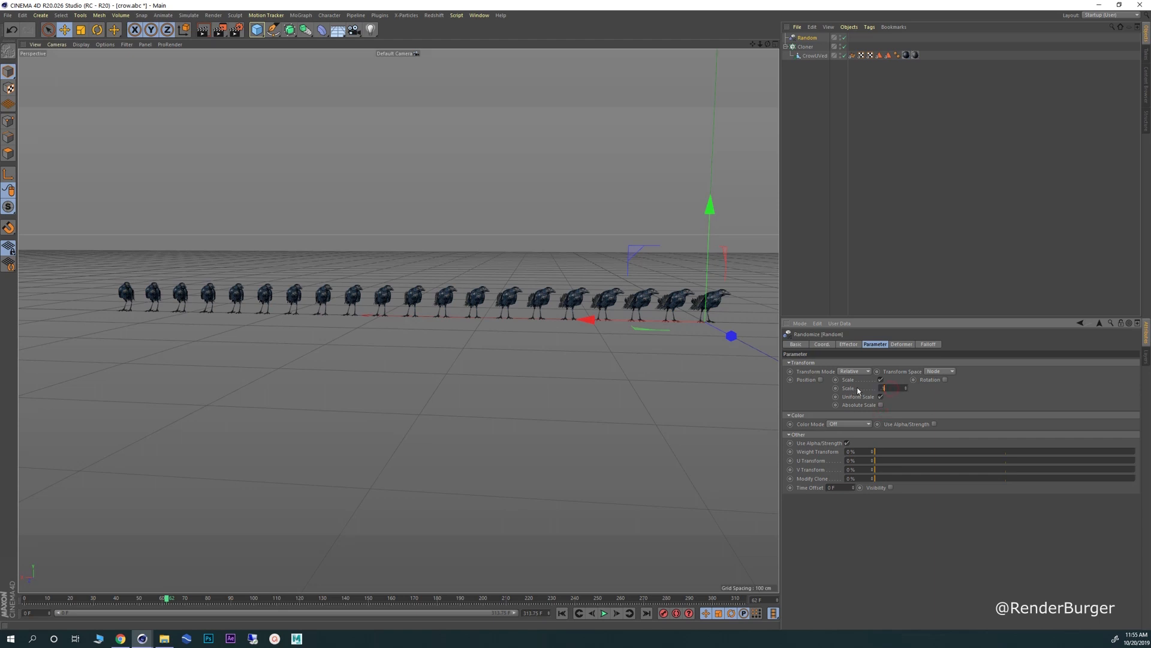
text(0.1)
key(Return)
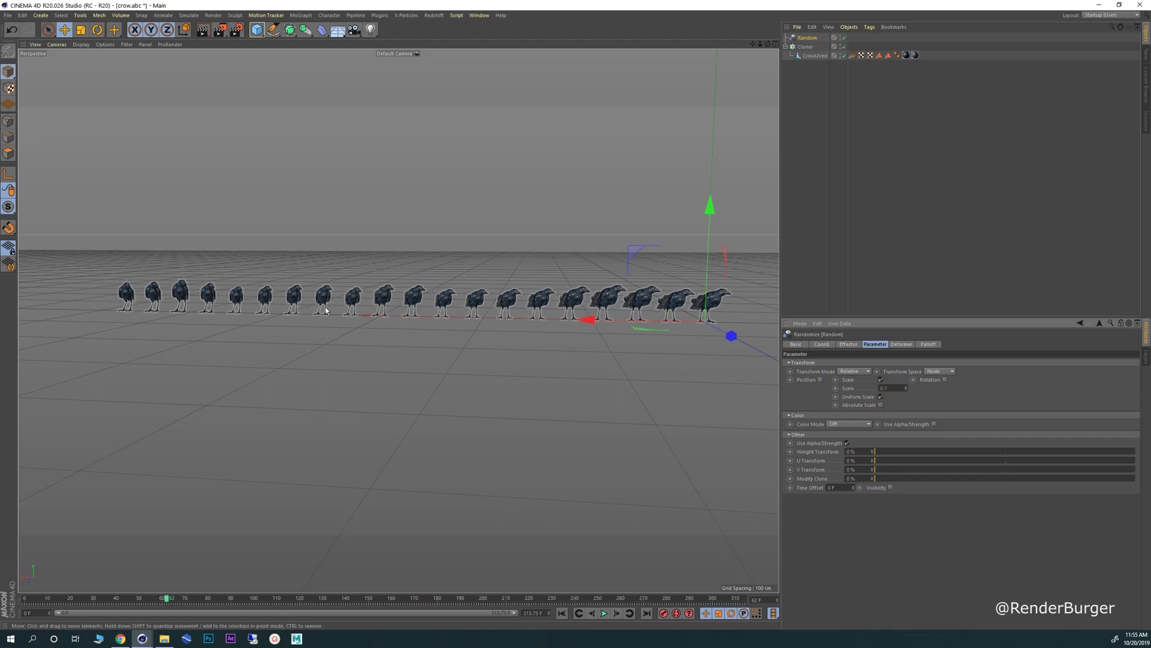
mouse_move(325, 307)
alt+mouse_down()
mouse_move(378, 308)
mouse_move(343, 301)
alt+mouse_up()
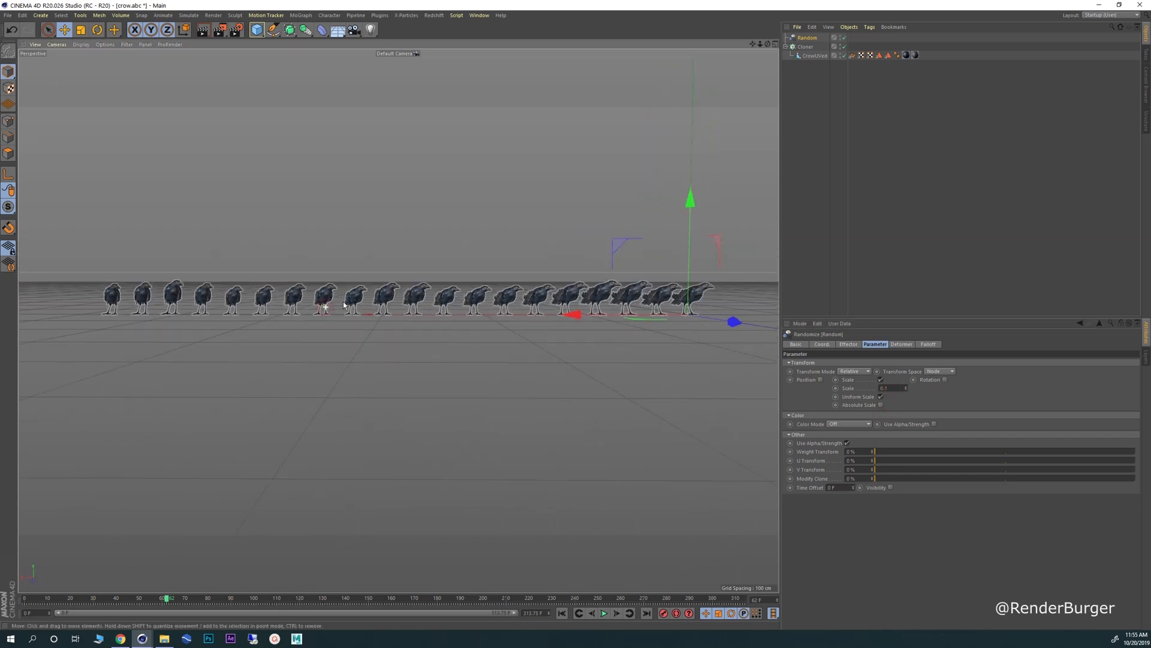
- Enable rotation on the Random effector and settle on a heading (R.H) variation of 30° after trying 10° and 15°
click(945, 379)
text(10)
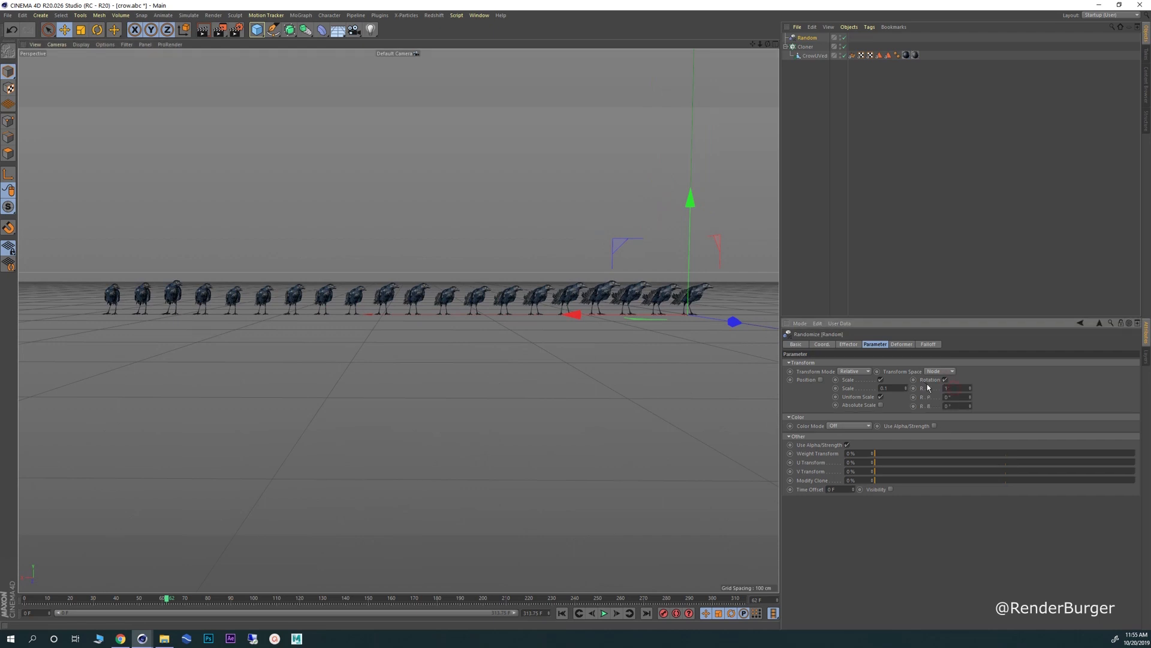
key(Return)
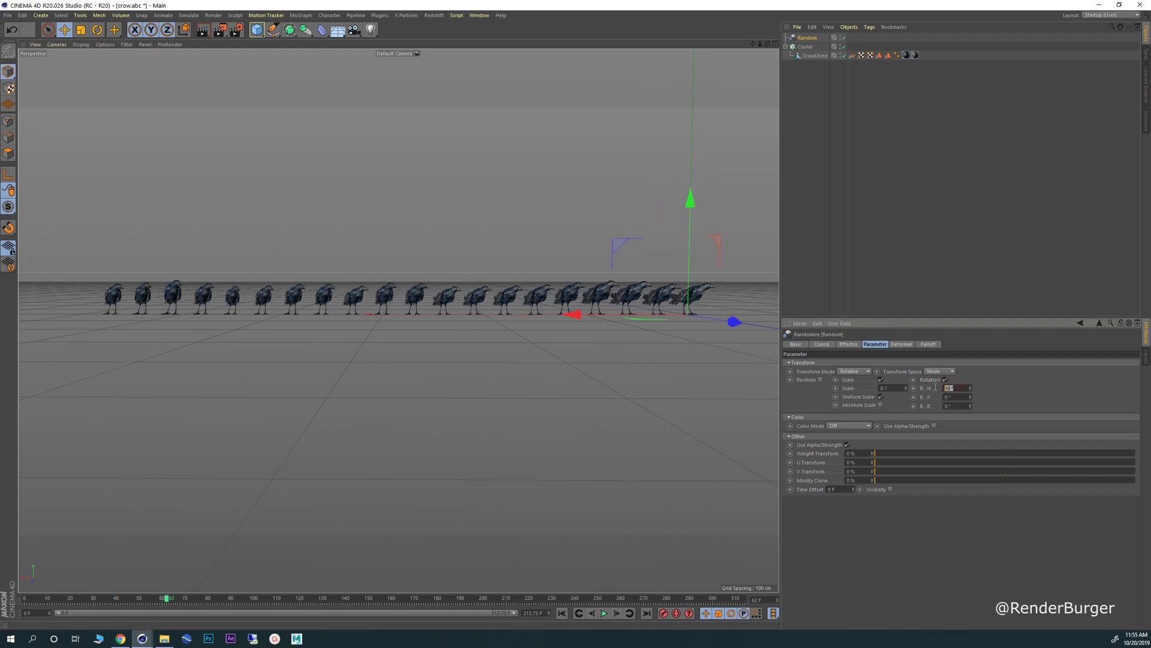
text(15)
key(Return)
text(30)
key(Return)
mouse_move(314, 290)
alt+mouse_down()
mouse_move(318, 352)
mouse_move(319, 300)
alt+mouse_up()
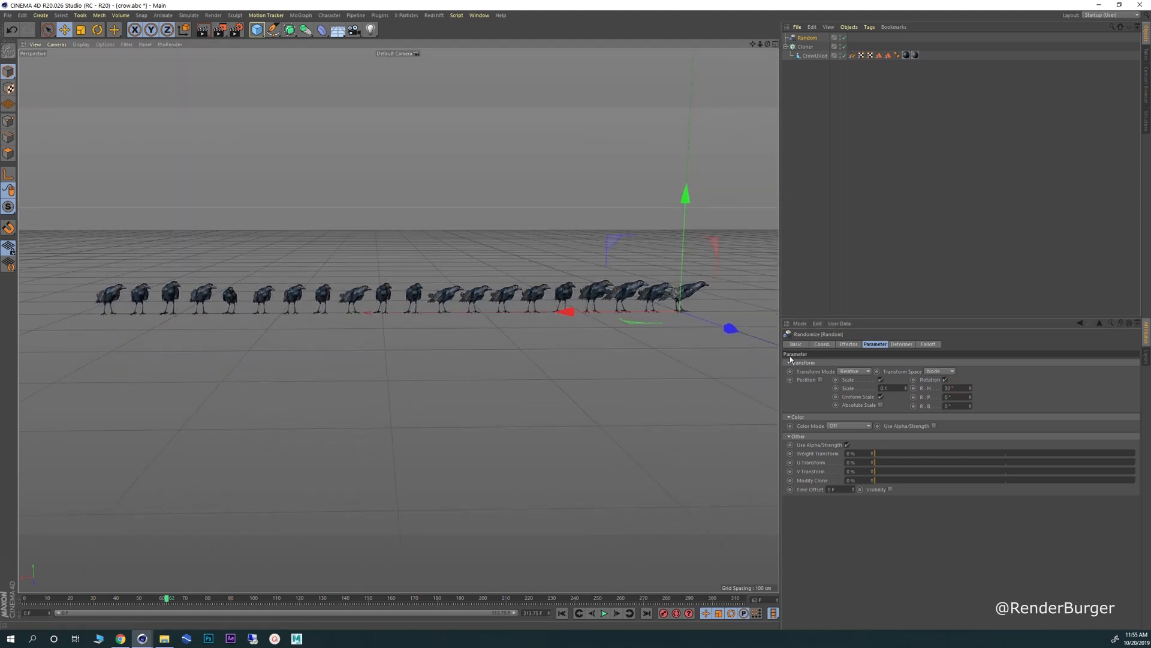
- Scrub through the animation to frame 200 and examine the randomized row of crows
mouse_move(616, 350)
alt+mouse_down()
mouse_move(625, 304)
mouse_move(288, 290)
mouse_move(305, 316)
mouse_move(402, 298)
mouse_move(465, 306)
alt+mouse_up()
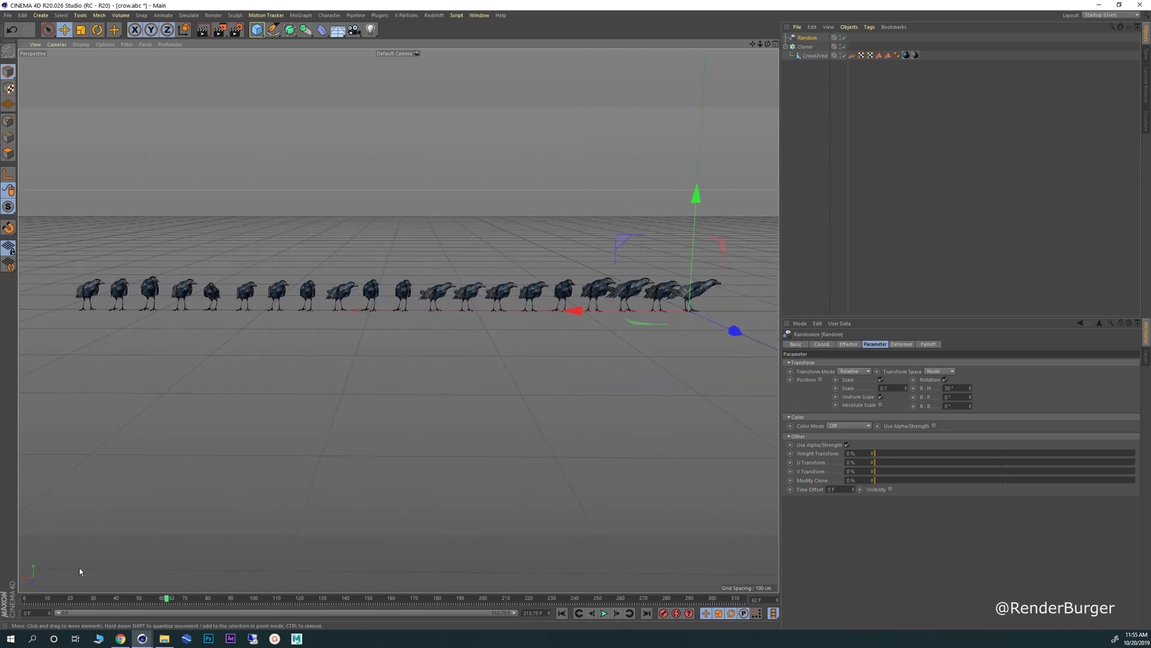
drag(46, 600, 725, 599)
drag(584, 607, 482, 599)
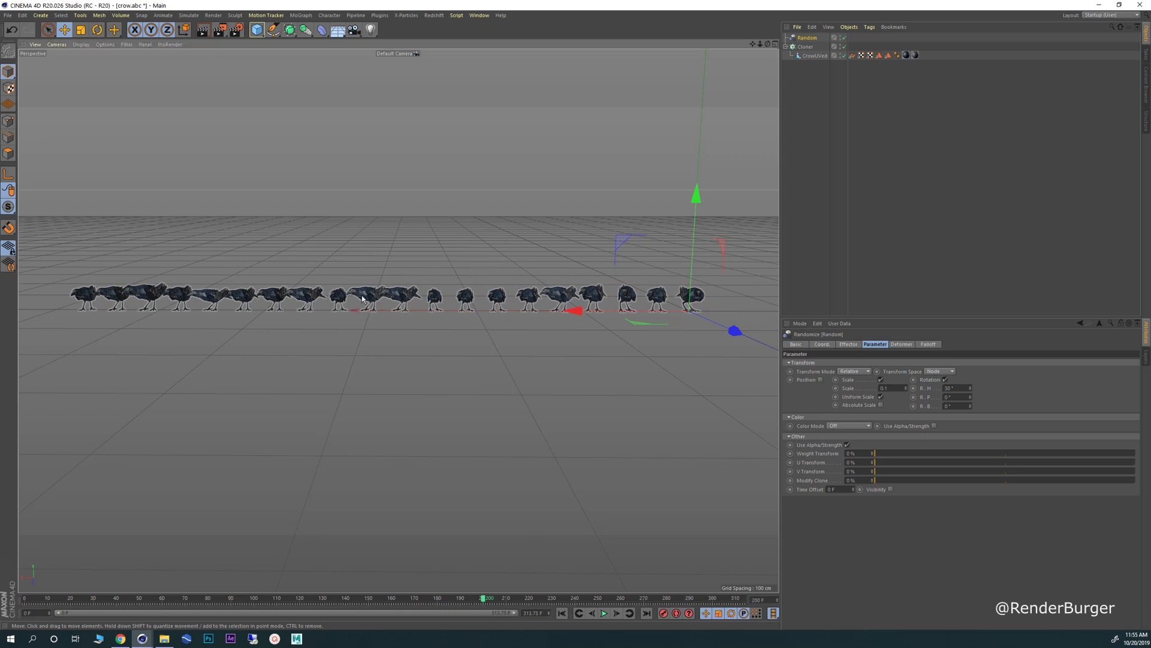
scroll(357, 305, up, 2)
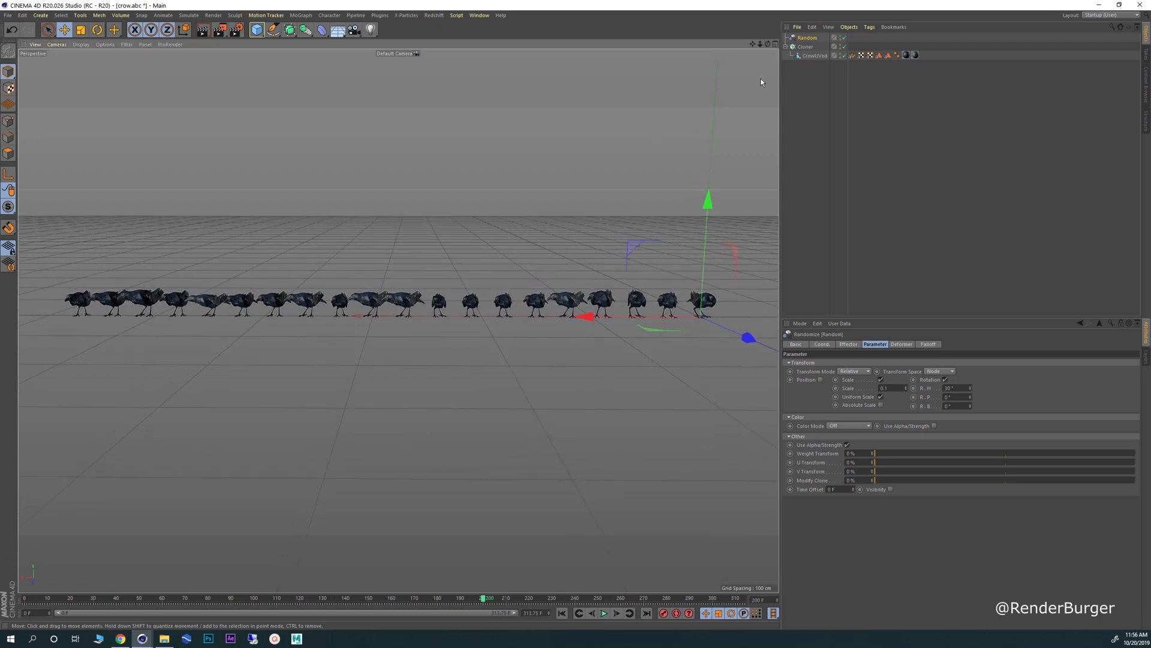
- Make five copies of the CrowUVed Alembic object and place them inside the Cloner
click(811, 55)
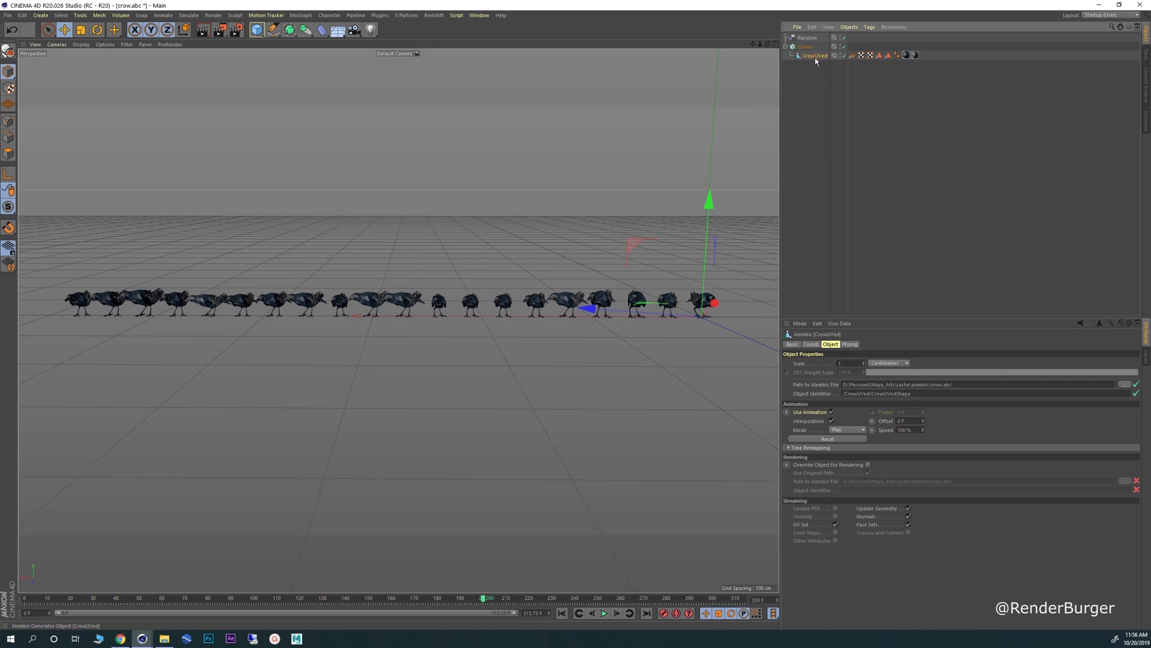
ctrl+drag(815, 58, 813, 106)
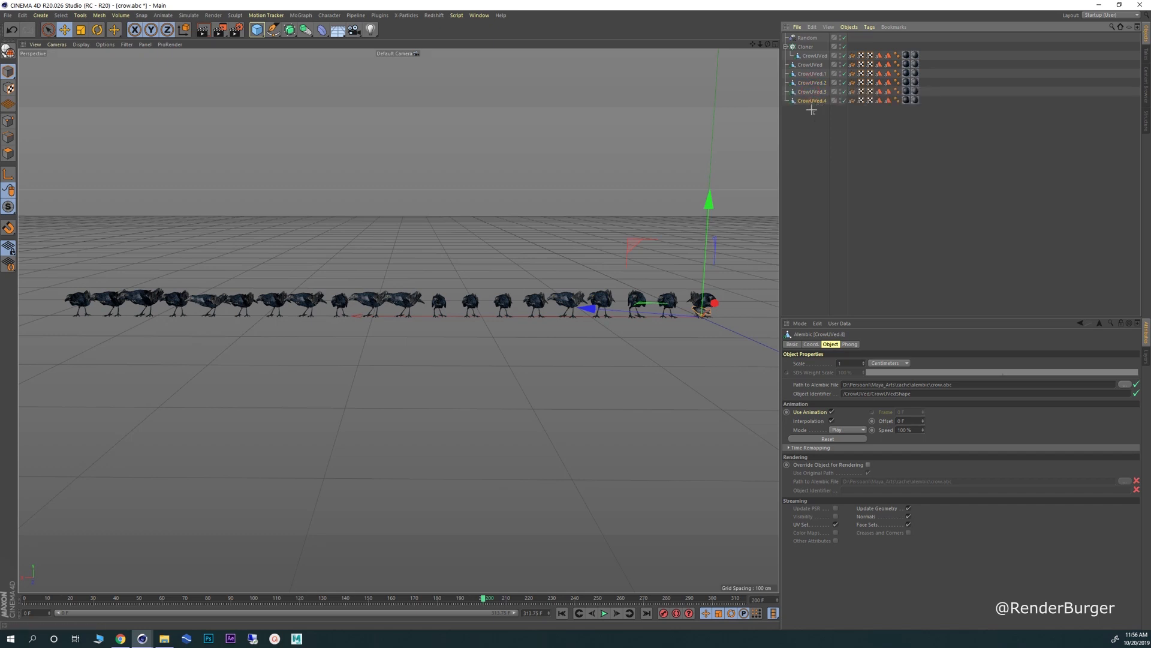
shift+click(810, 64)
drag(799, 65, 805, 48)
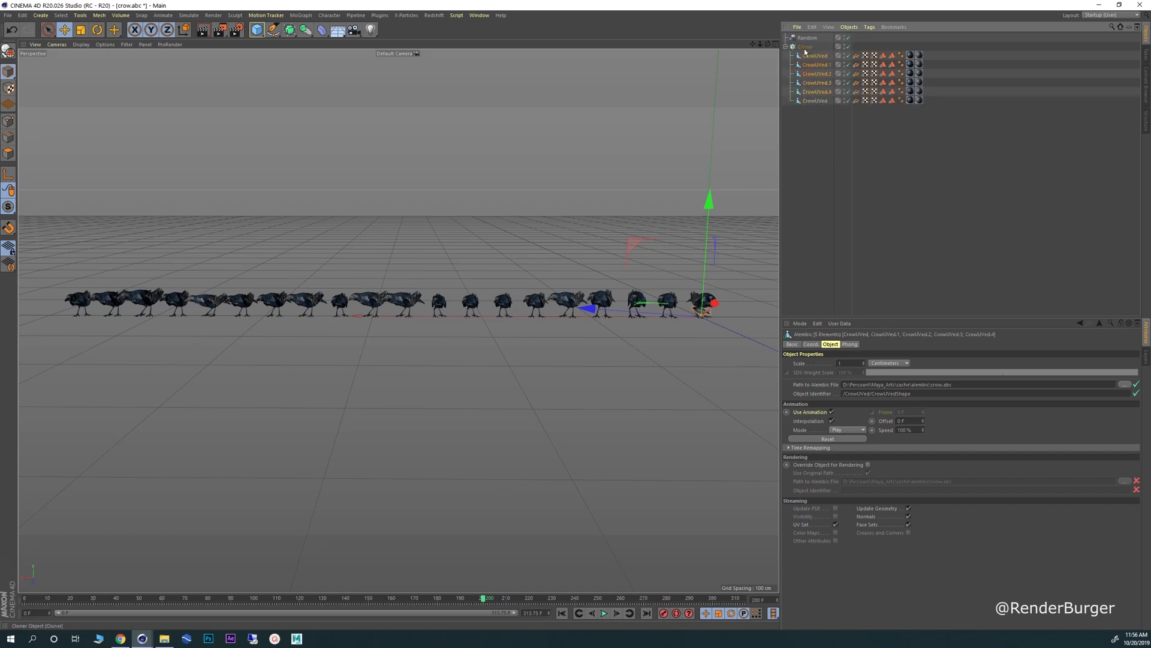
- Set the Cloner's Clones distribution to Random
click(804, 48)
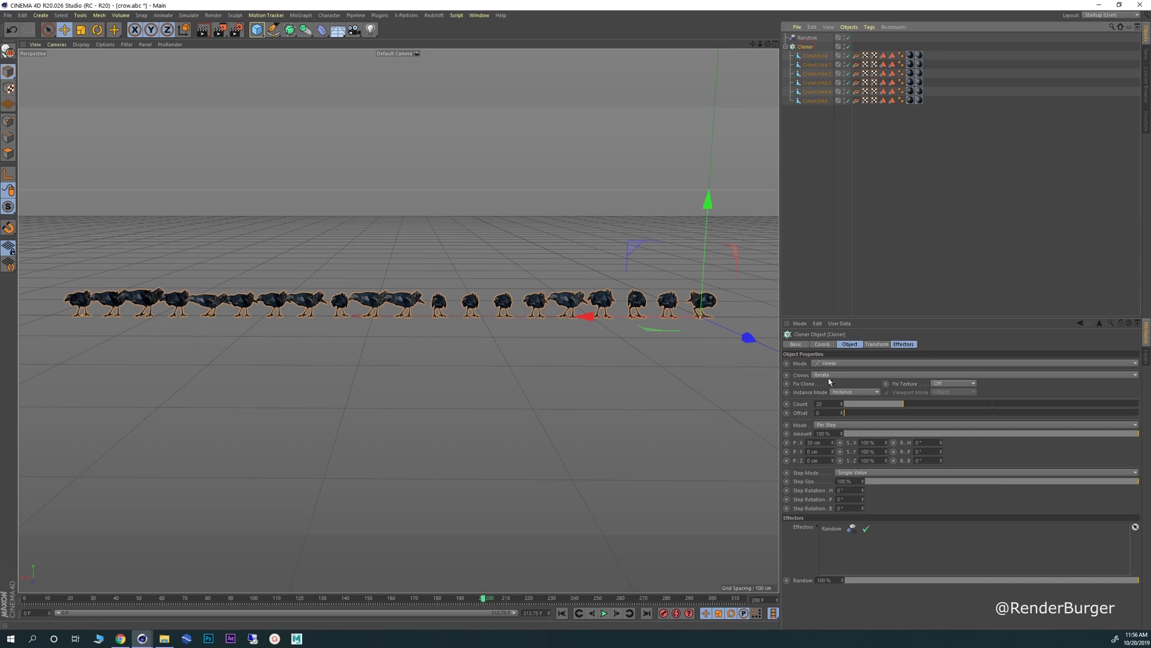
click(863, 376)
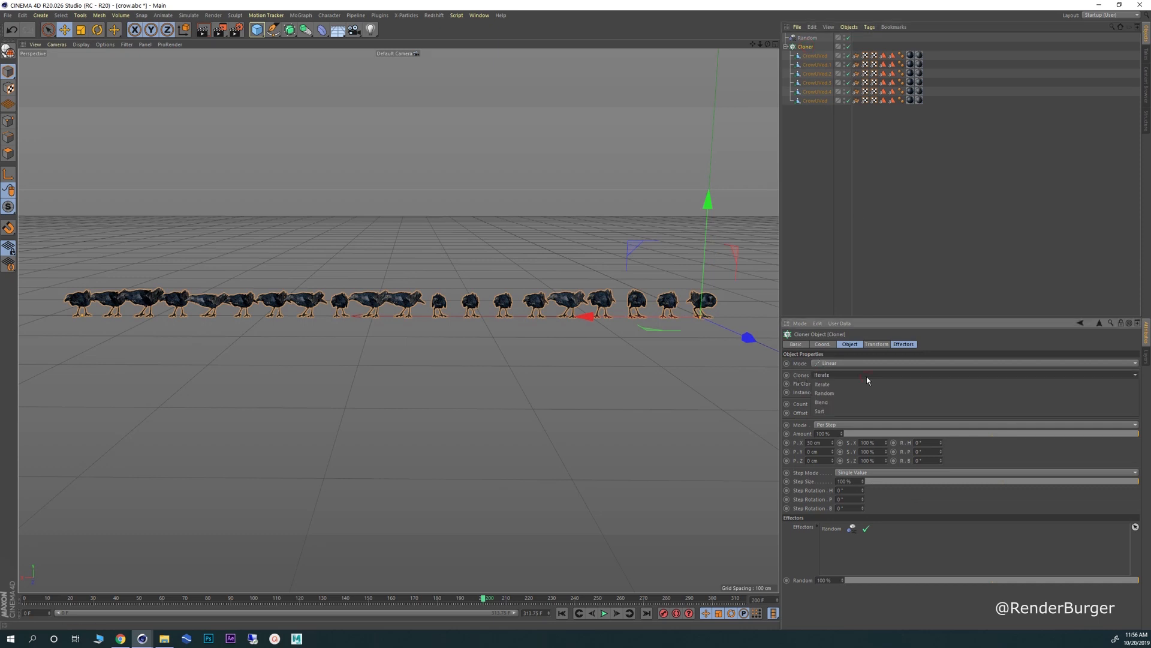
click(850, 393)
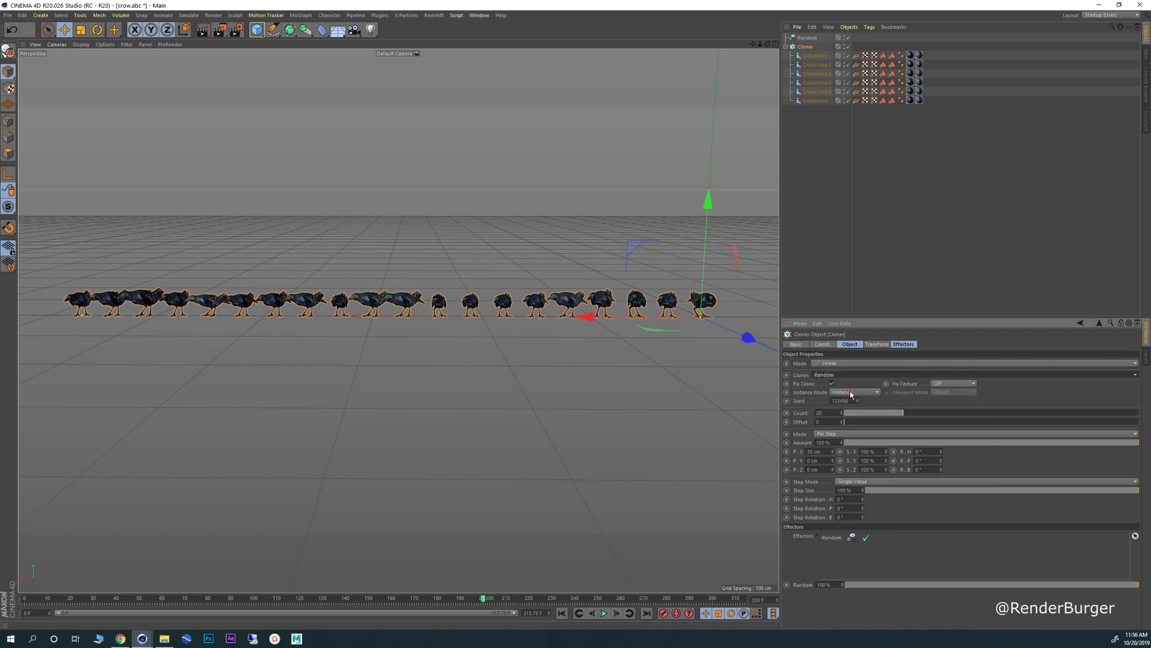
- Set CrowUVed.1's animation speed to 200% and its offset to -50 F
click(815, 65)
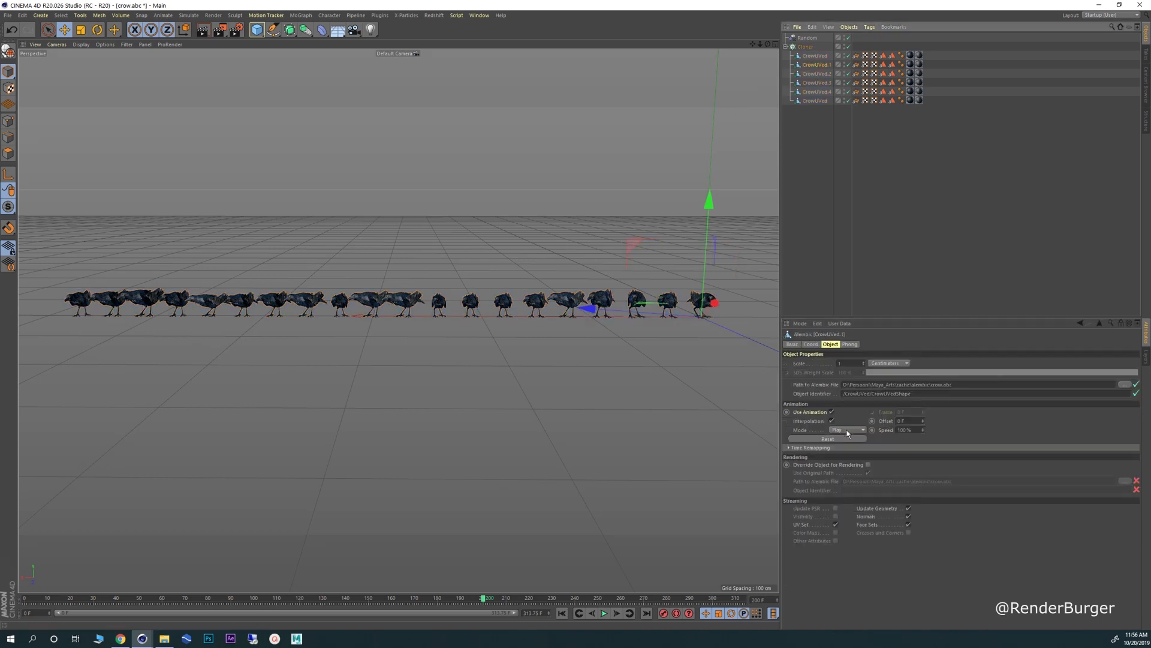
click(906, 430)
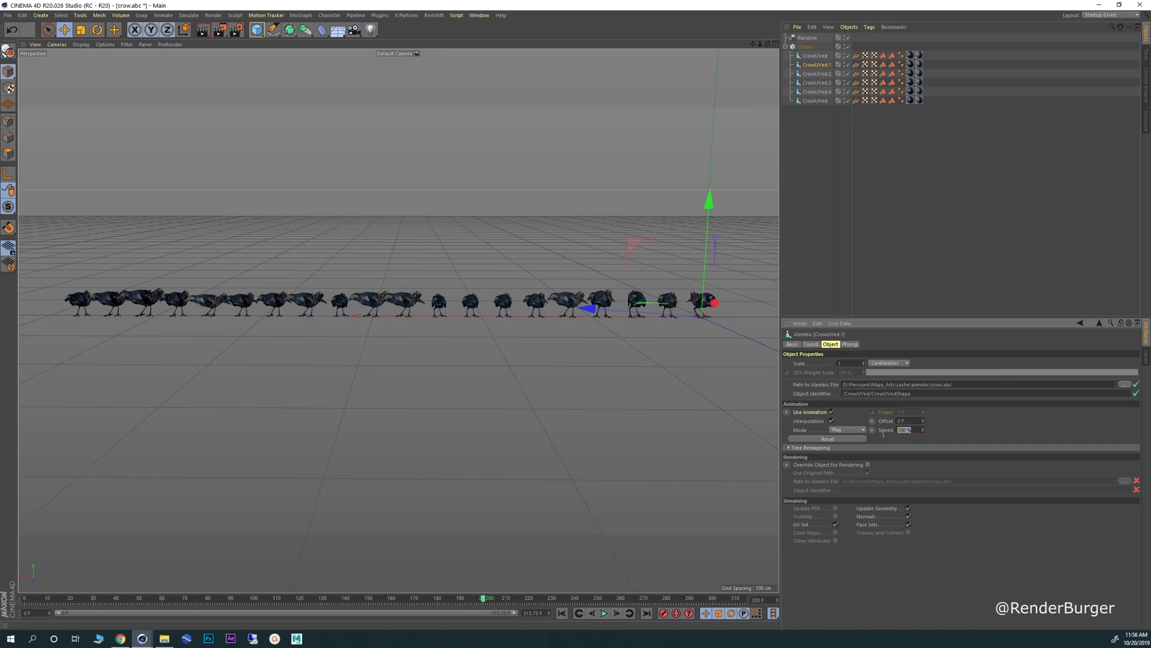
text(200)
key(Return)
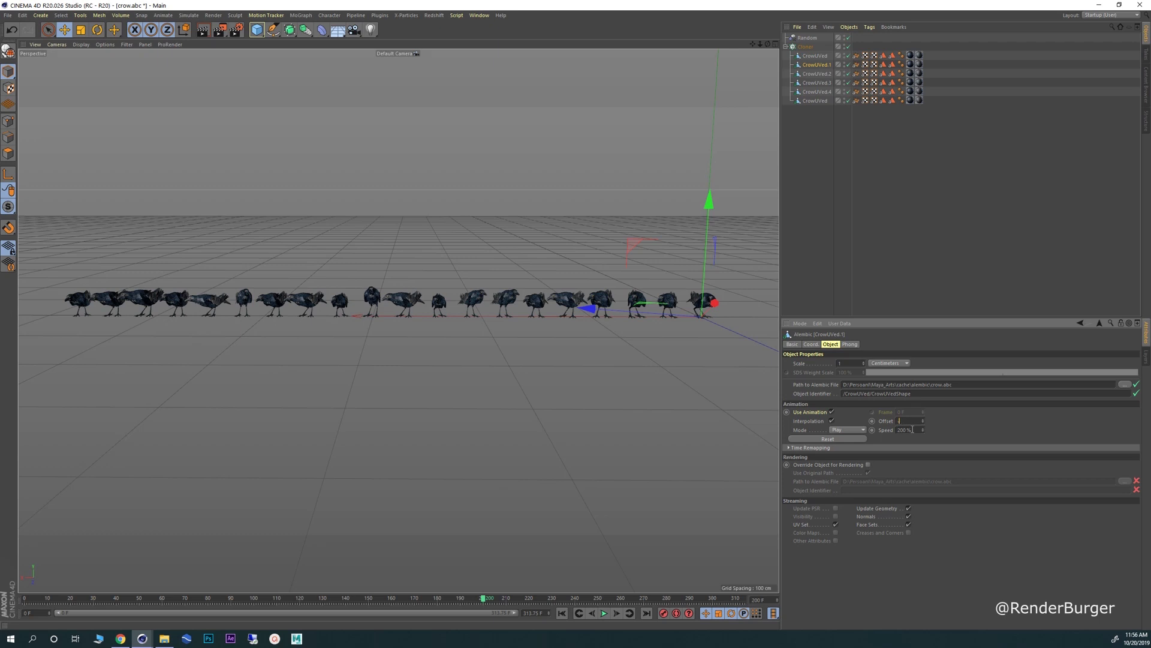
- Set CrowUVed.2's animation speed to 400% and its offset to -100 F
click(814, 74)
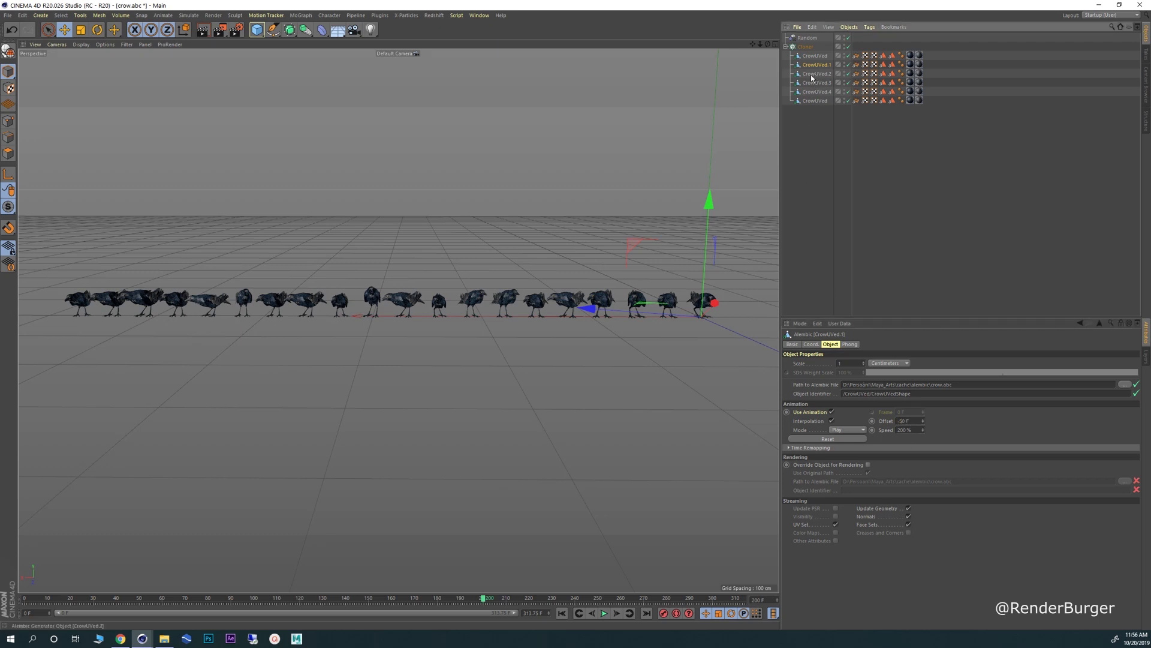
drag(917, 431, 885, 430)
text(400)
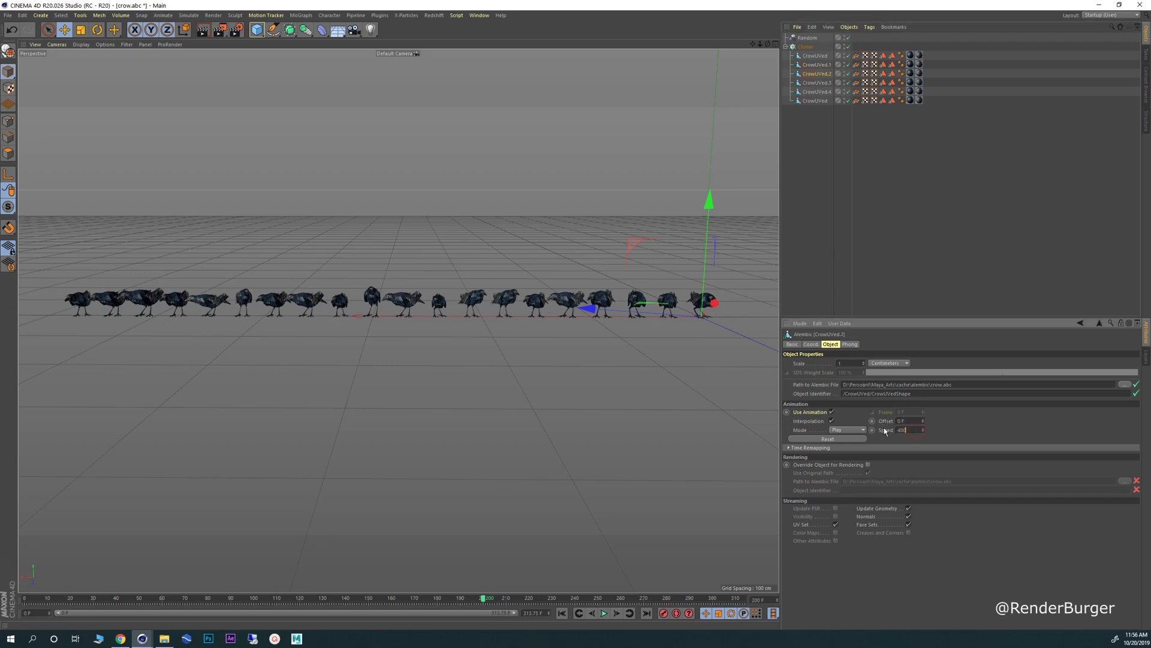
key(Return)
key(BackSpace)
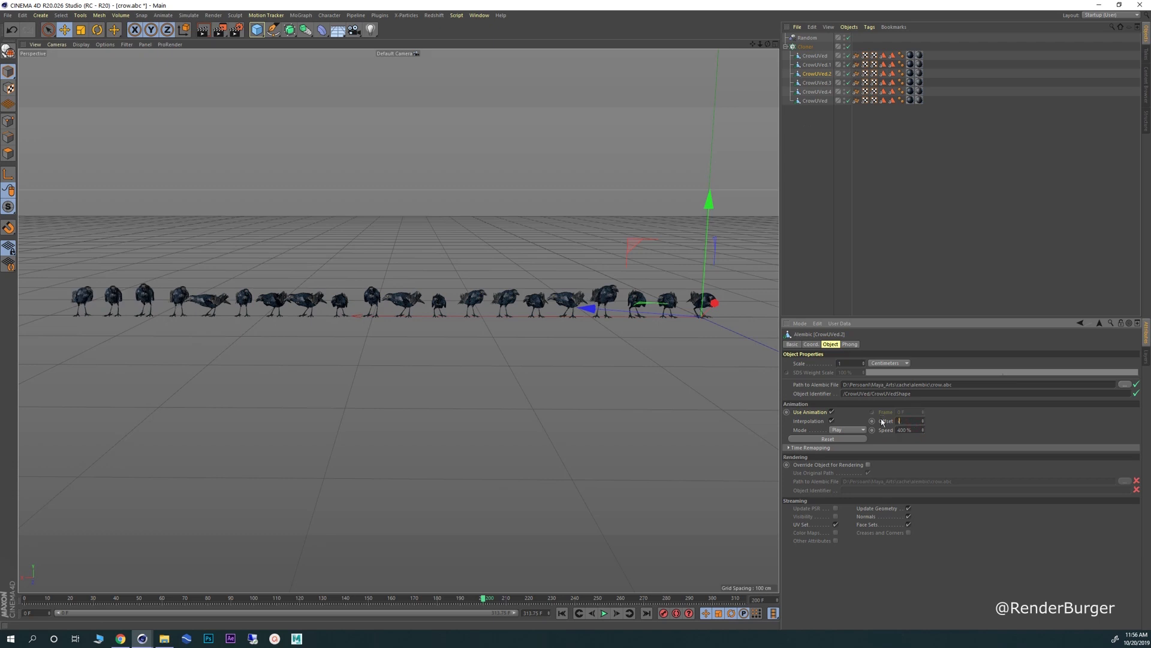
- Change the animation speed of the last CrowUVed in the Cloner and set its offset to -20 F
click(814, 100)
drag(914, 427, 882, 428)
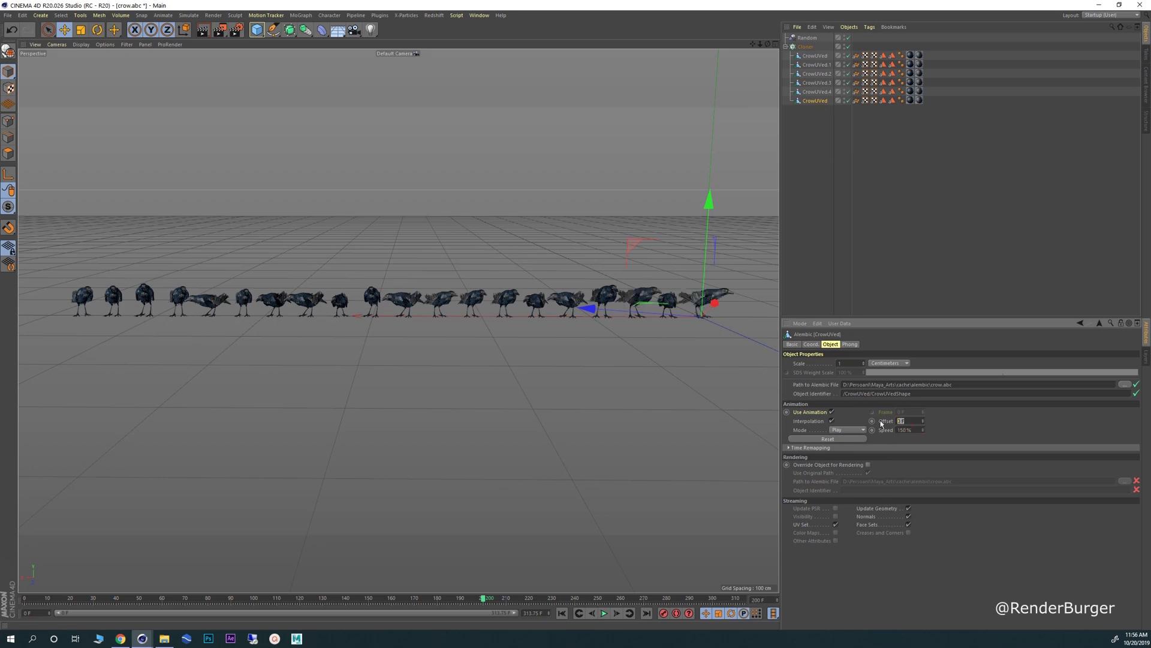
key(BackSpace)
key(Return)
- Set CrowUVed.4's animation offset to -80 F
key(Up)
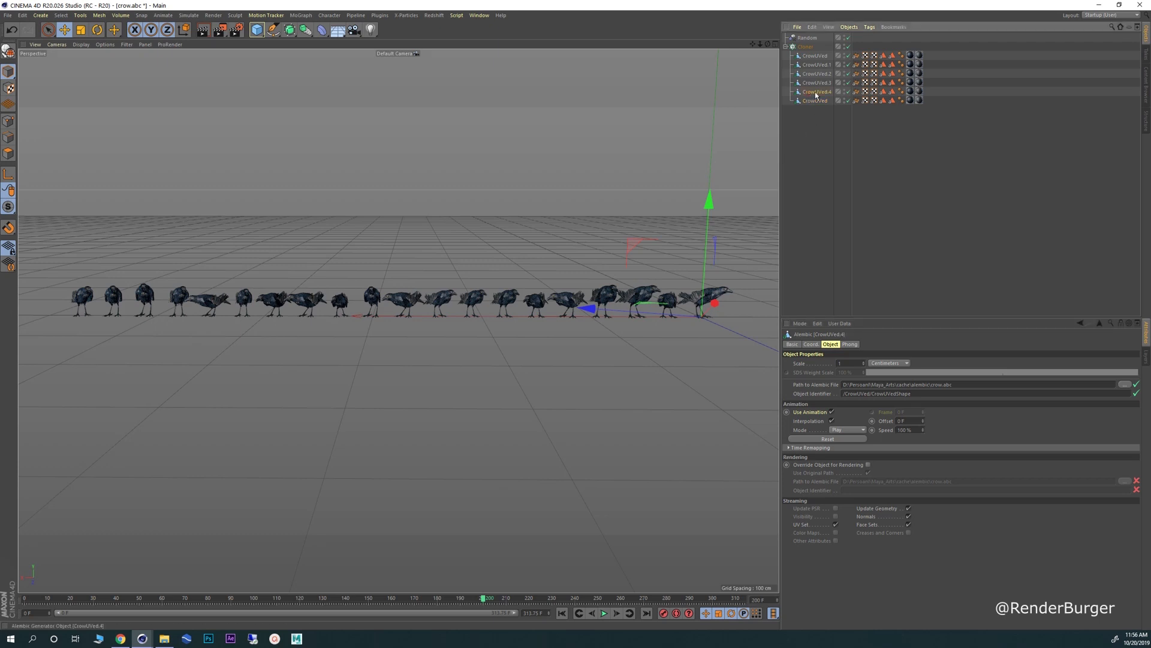
double_click(896, 421)
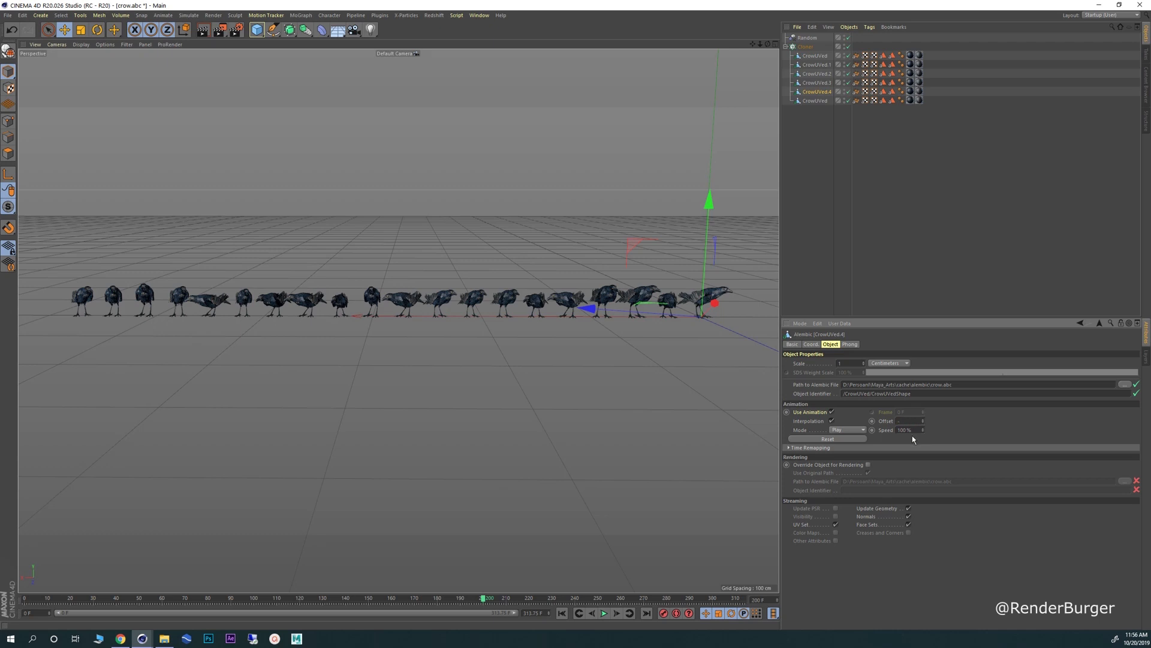
text(-80)
key(Return)
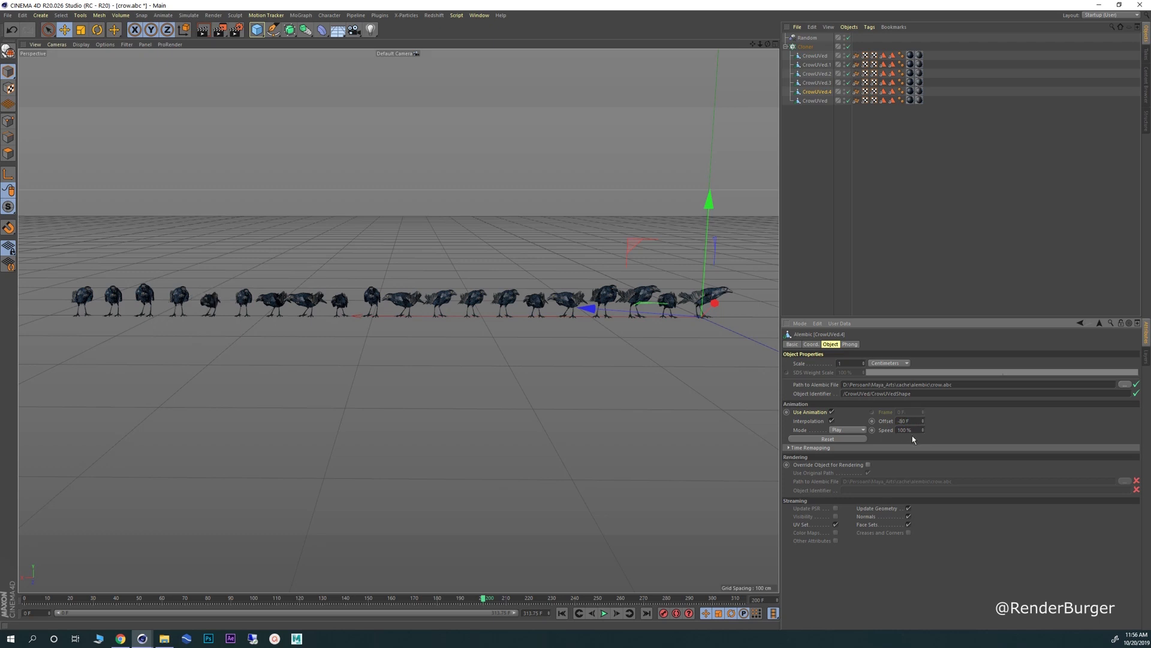
- Set CrowUVed.3's animation speed to 300%
click(813, 83)
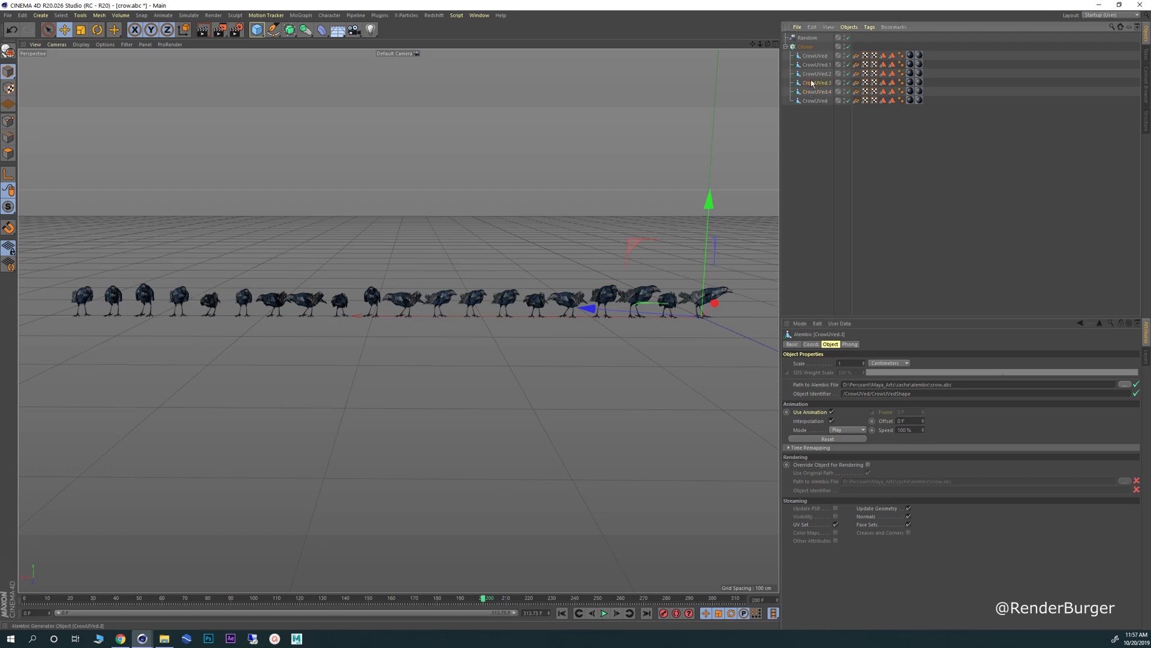
double_click(912, 430)
text(30)
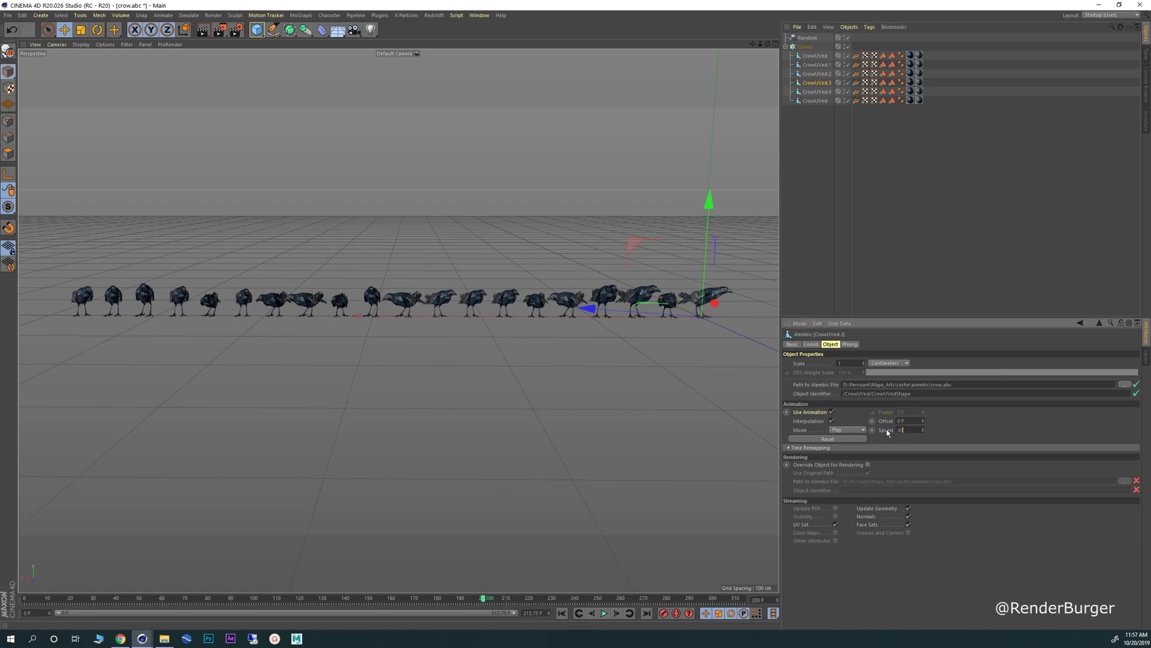
text(0)
key(Return)
- Review the crow copies' animation settings, scrub to about frame 276 and inspect the varied poses up close
click(810, 64)
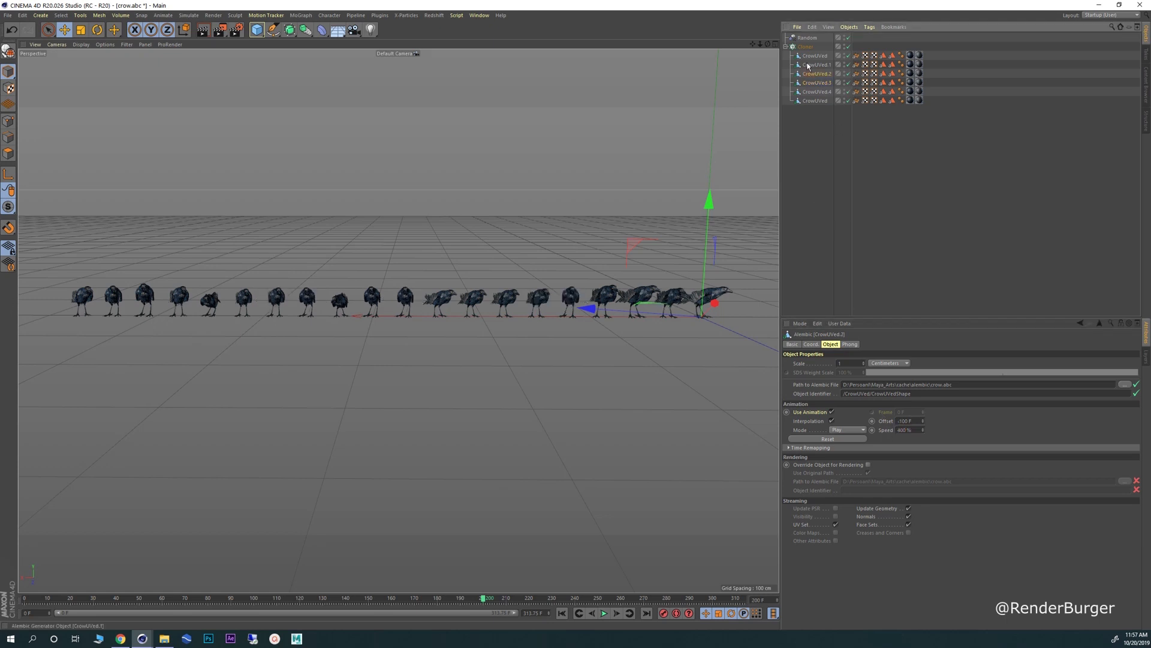
click(810, 65)
click(810, 102)
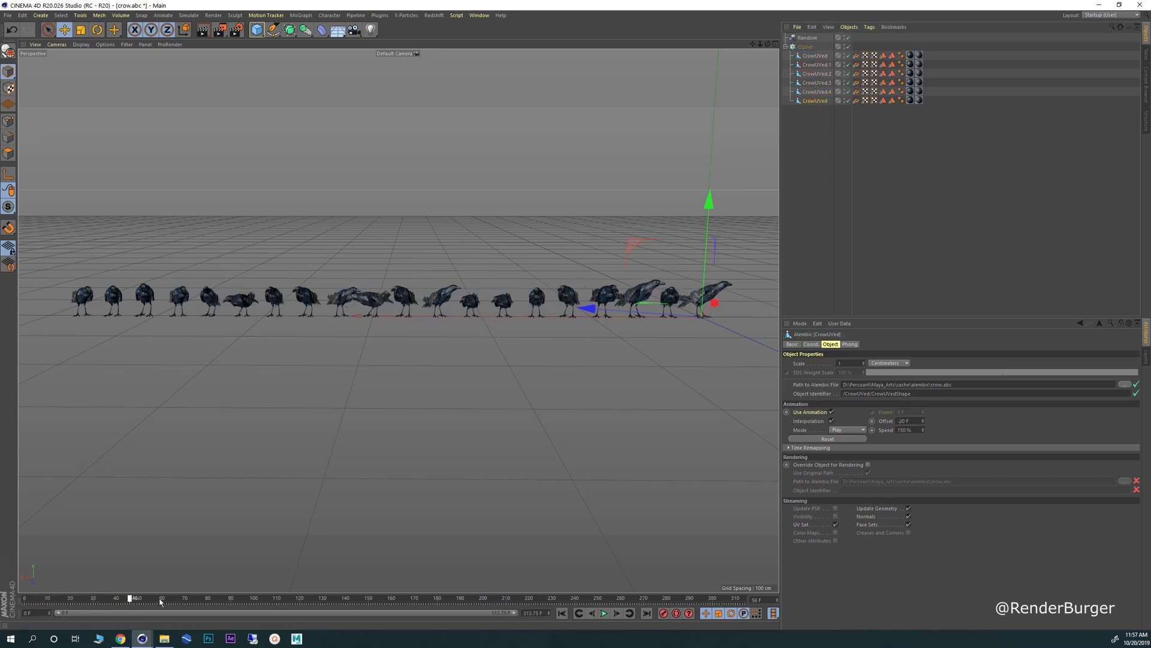
drag(160, 602, 657, 595)
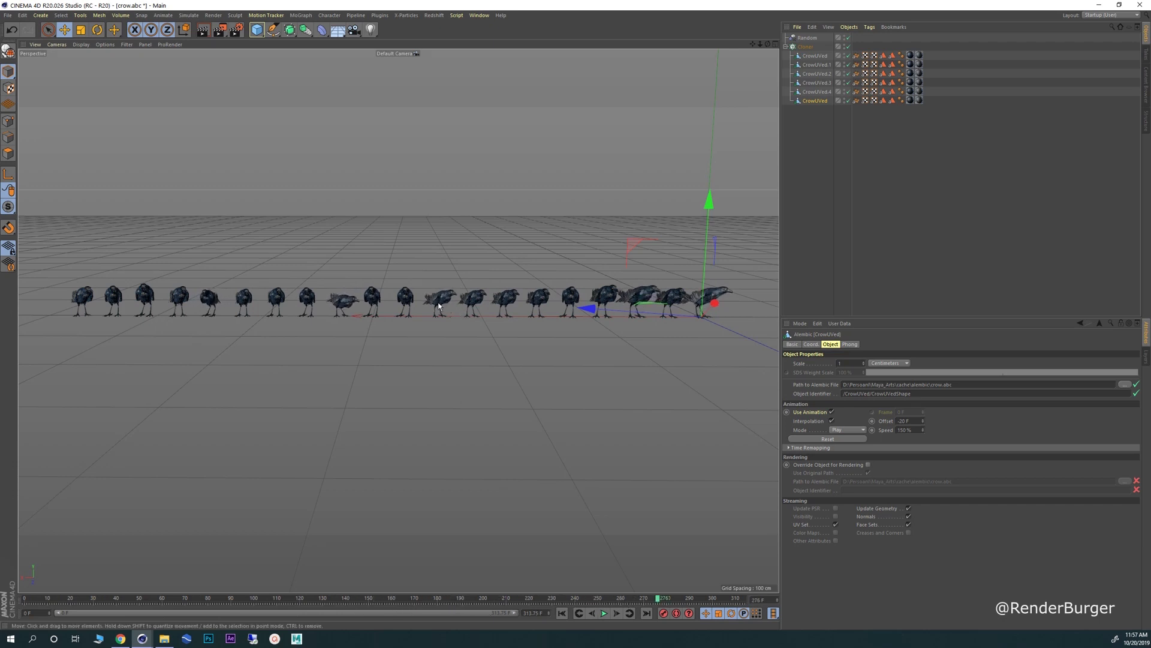
alt+right_drag(438, 306, 556, 310)
alt+middle_drag(338, 324, 388, 333)
alt+right_drag(445, 311, 466, 314)
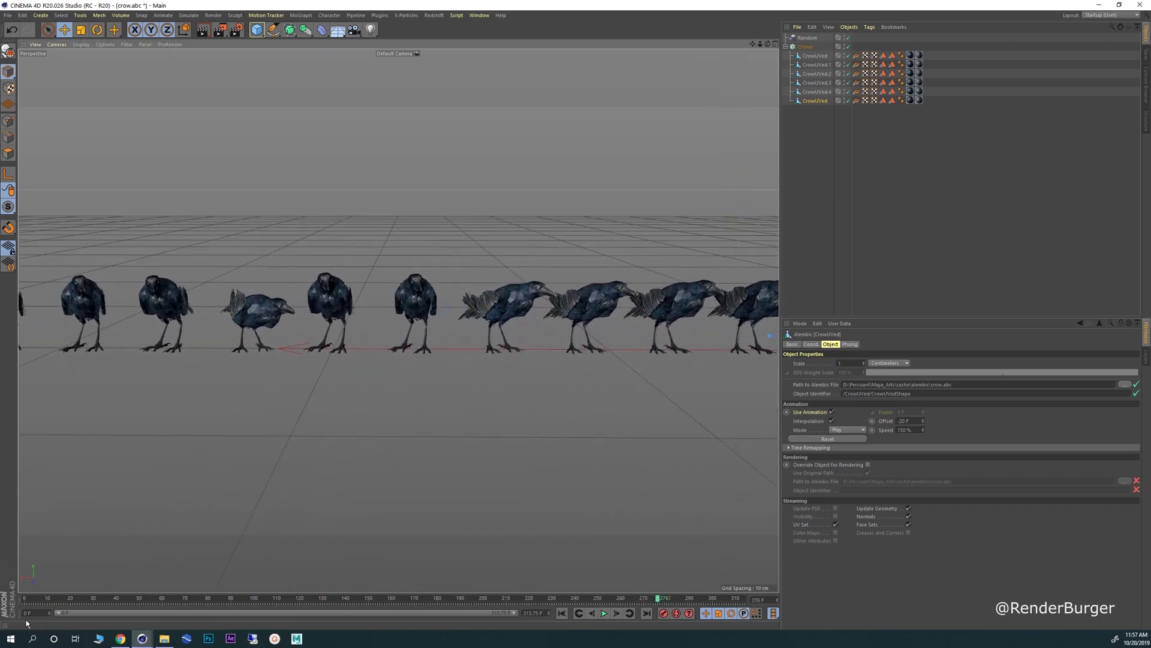
- Scrub through the timeline and stop at about frame 72 to compare the crow poses across the whole row
drag(31, 603, 488, 603)
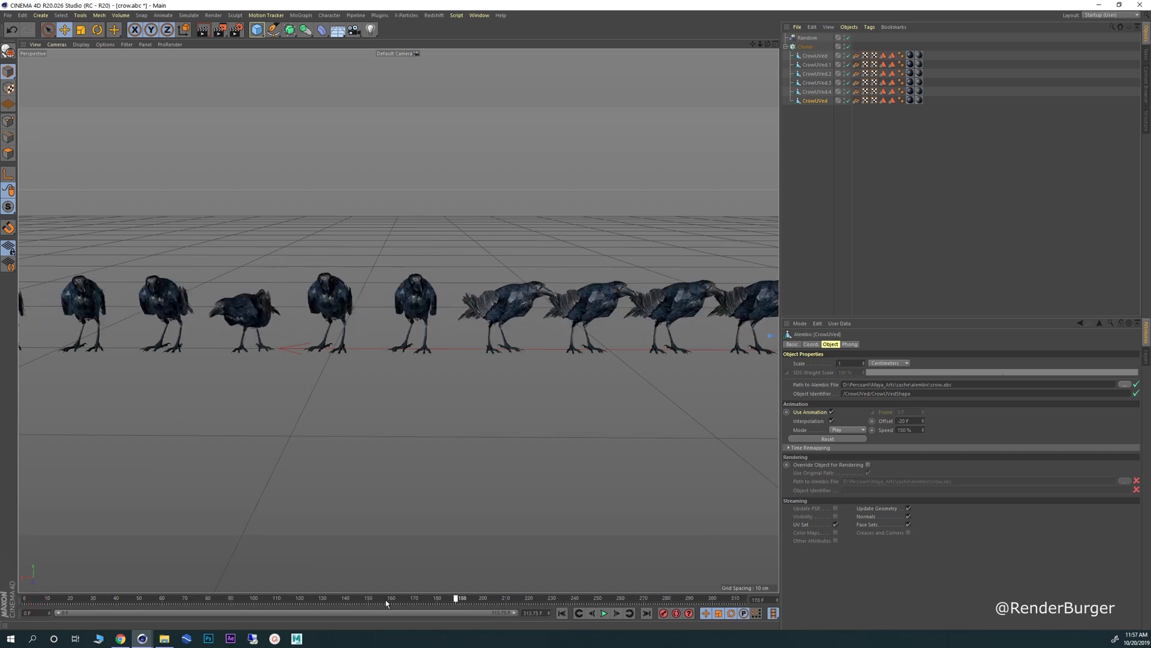
click(118, 598)
drag(121, 585, 190, 585)
alt+right_drag(445, 324, 395, 336)
alt+middle_drag(394, 336, 360, 354)
alt+right_drag(360, 354, 456, 359)
- Set the animation mode of all six CrowUVed copies in the Cloner to Loop
drag(811, 130, 802, 53)
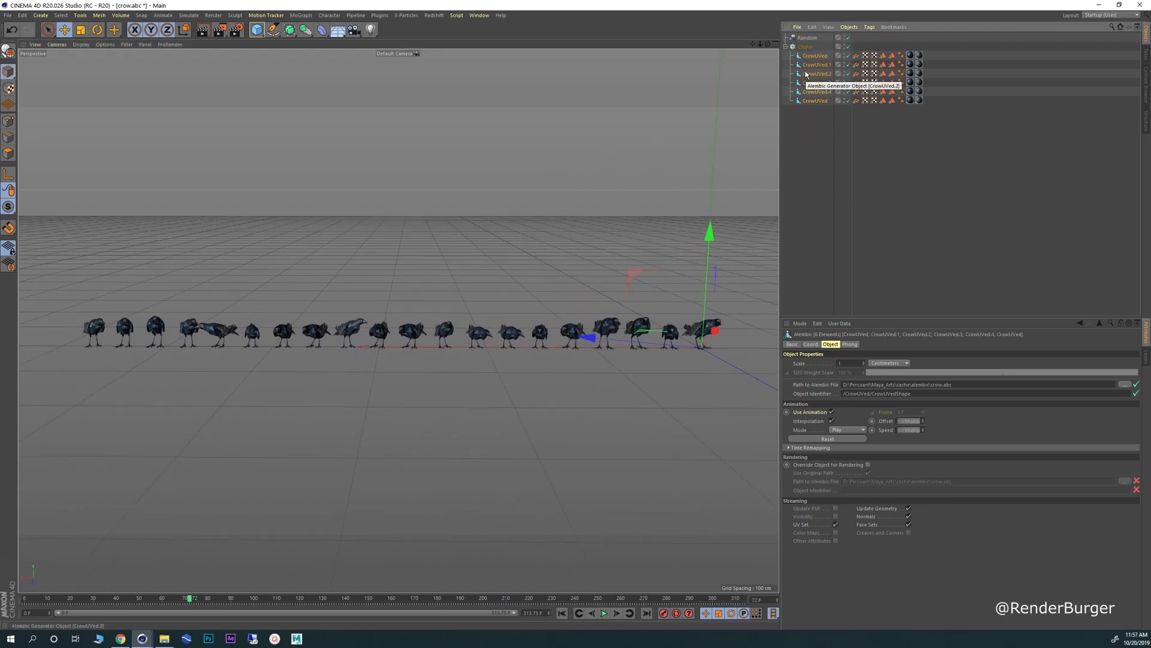
click(862, 430)
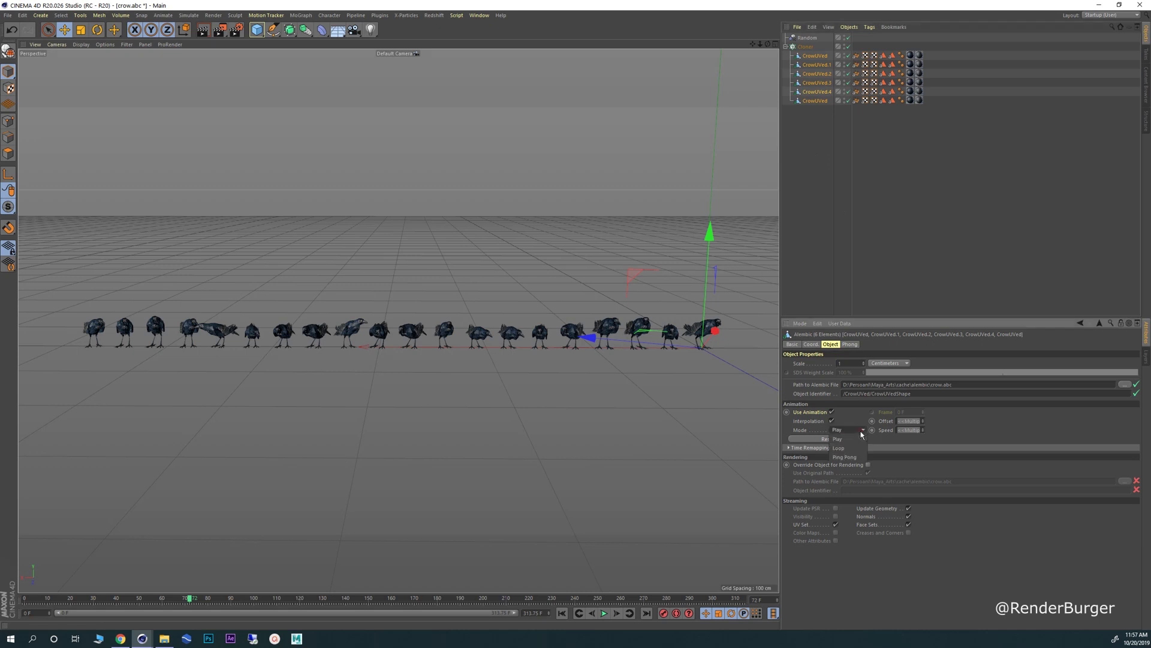
click(858, 448)
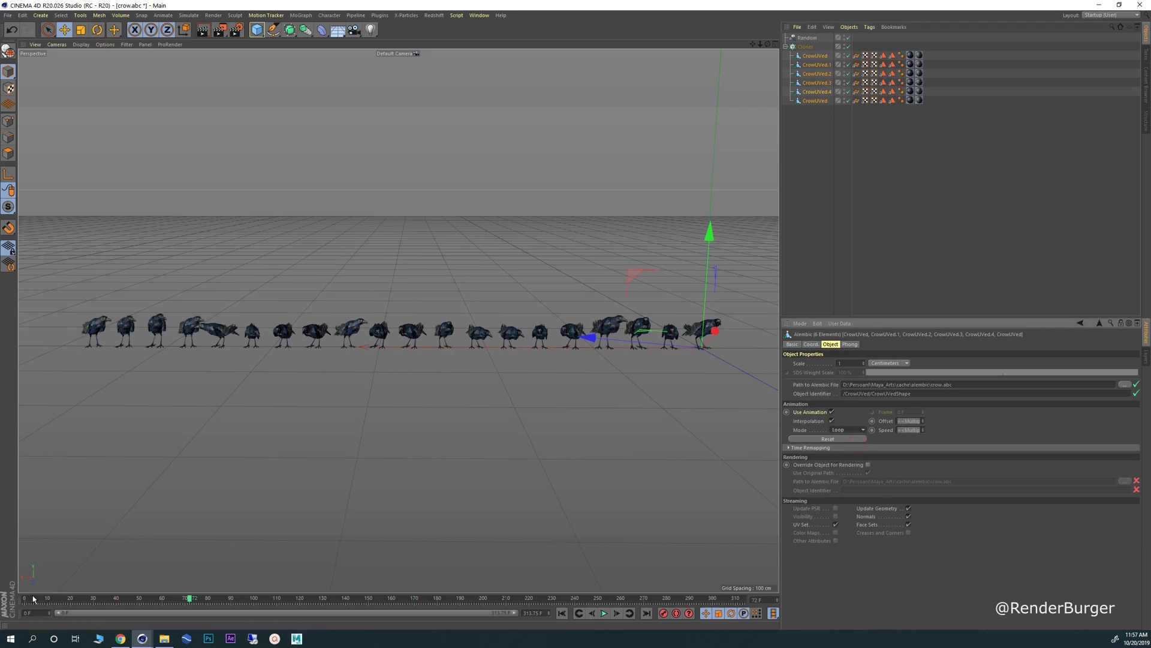
- Return to frame 0, clear the selection and scrub to about frame 235 to check the looping crow animation up close
drag(123, 606, 24, 598)
key(F8)
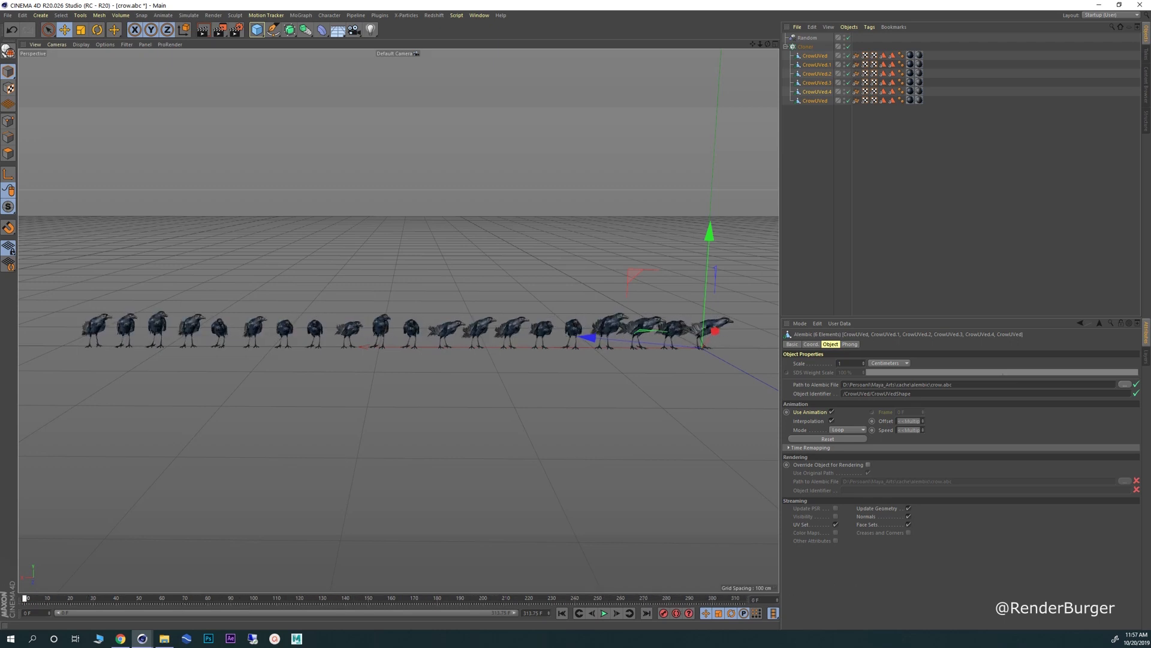
right_click(350, 253)
mouse_move(406, 359)
click(526, 168)
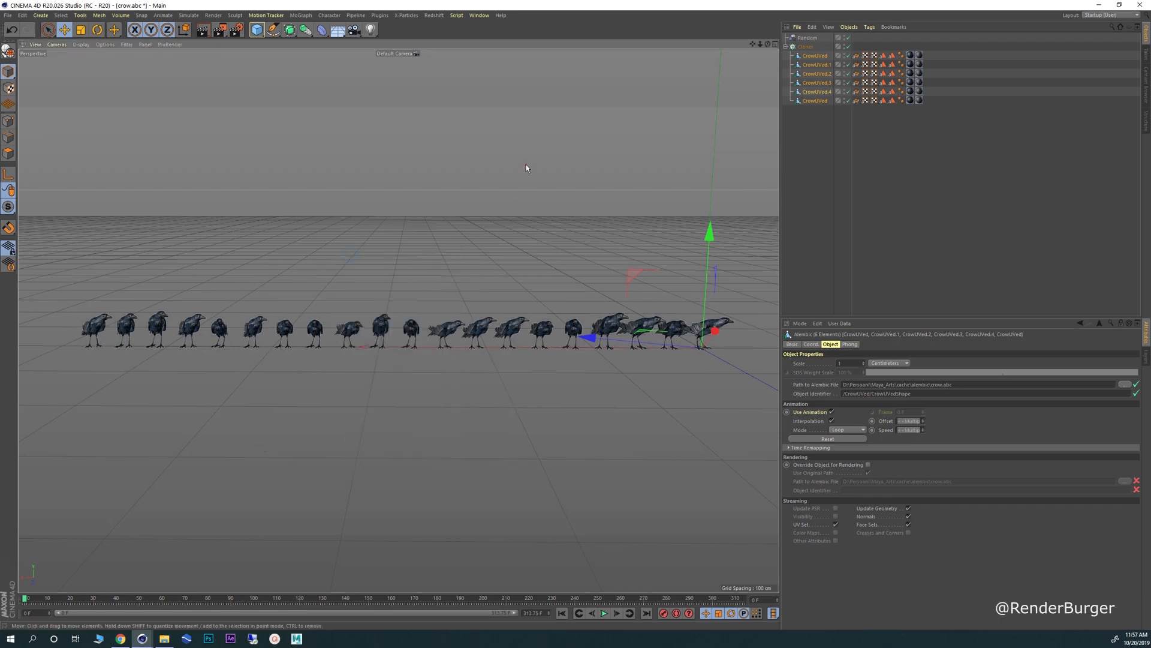
click(894, 141)
click(376, 346)
alt+drag(376, 346, 418, 318)
click(513, 358)
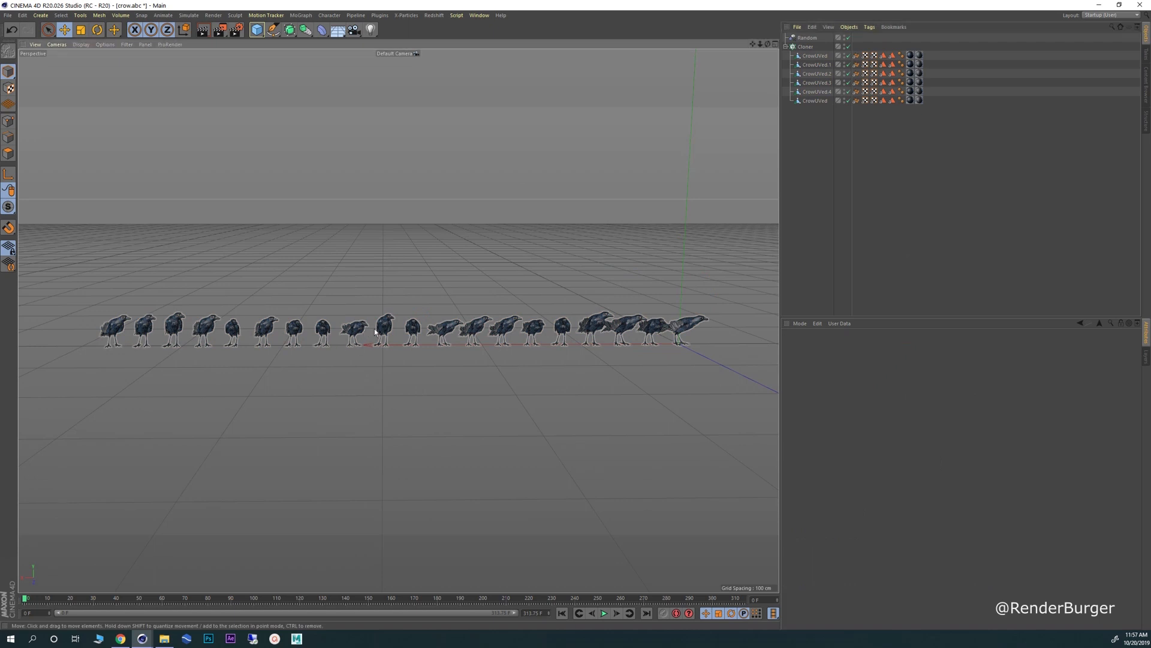
scroll(457, 398, up, 6)
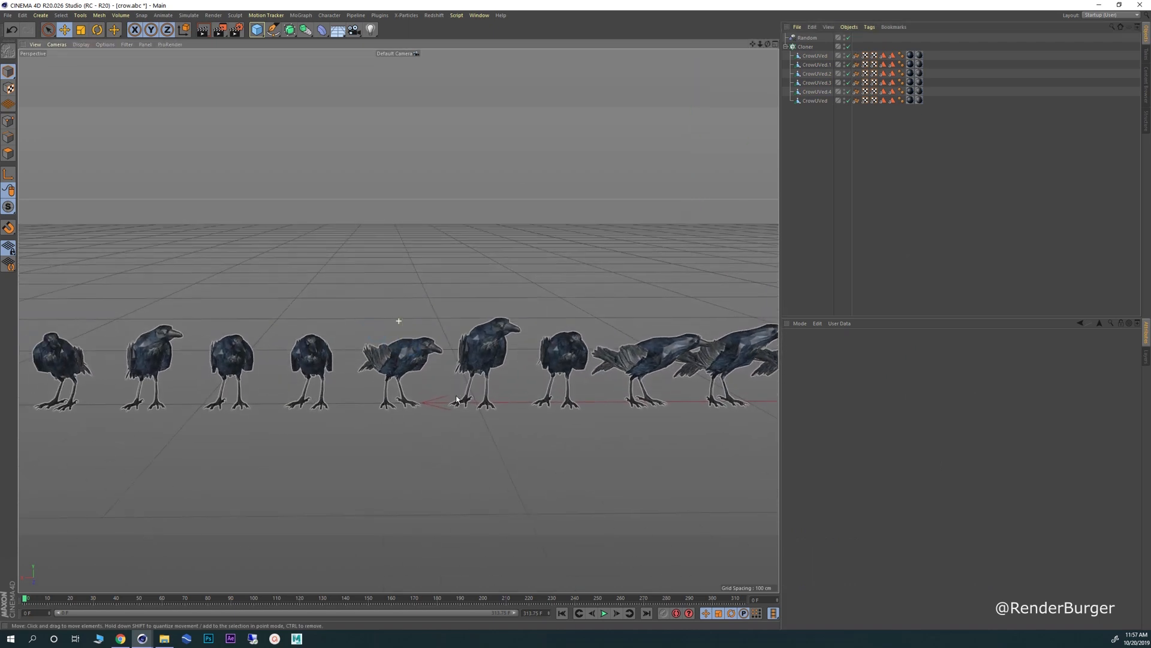
alt+drag(360, 373, 355, 367)
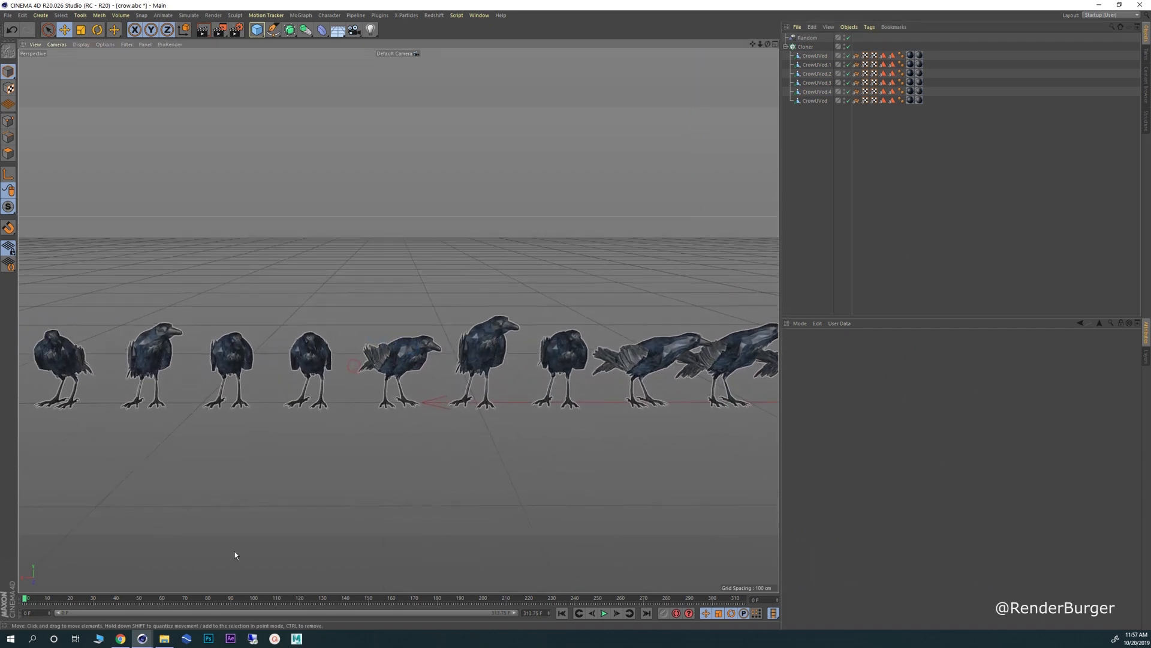
drag(38, 603, 563, 618)
scroll(372, 488, down, 5)
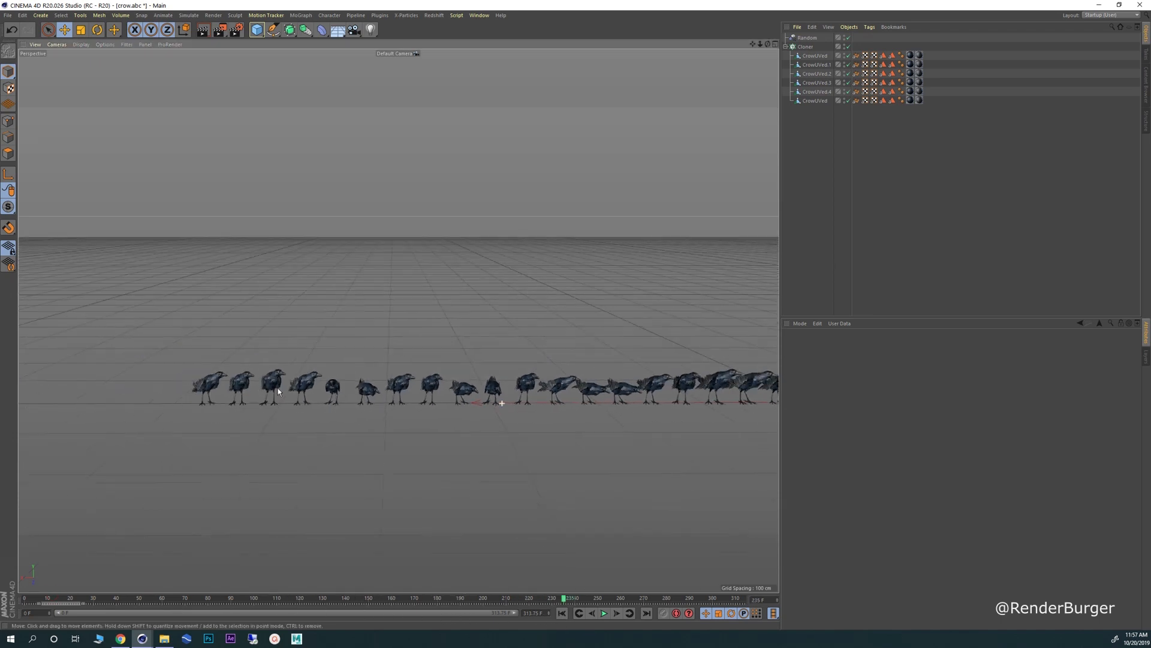
- Set the Cloner's instance mode to Render Instance and scrub to about frame 115 to test playback
click(805, 47)
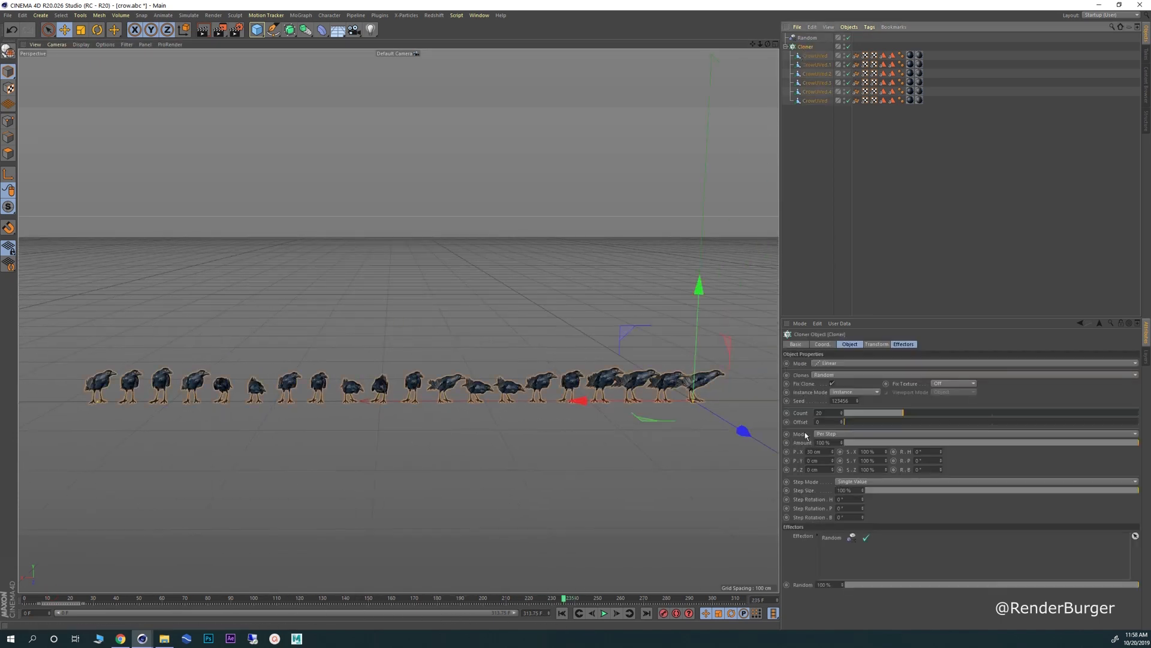
click(854, 392)
click(855, 406)
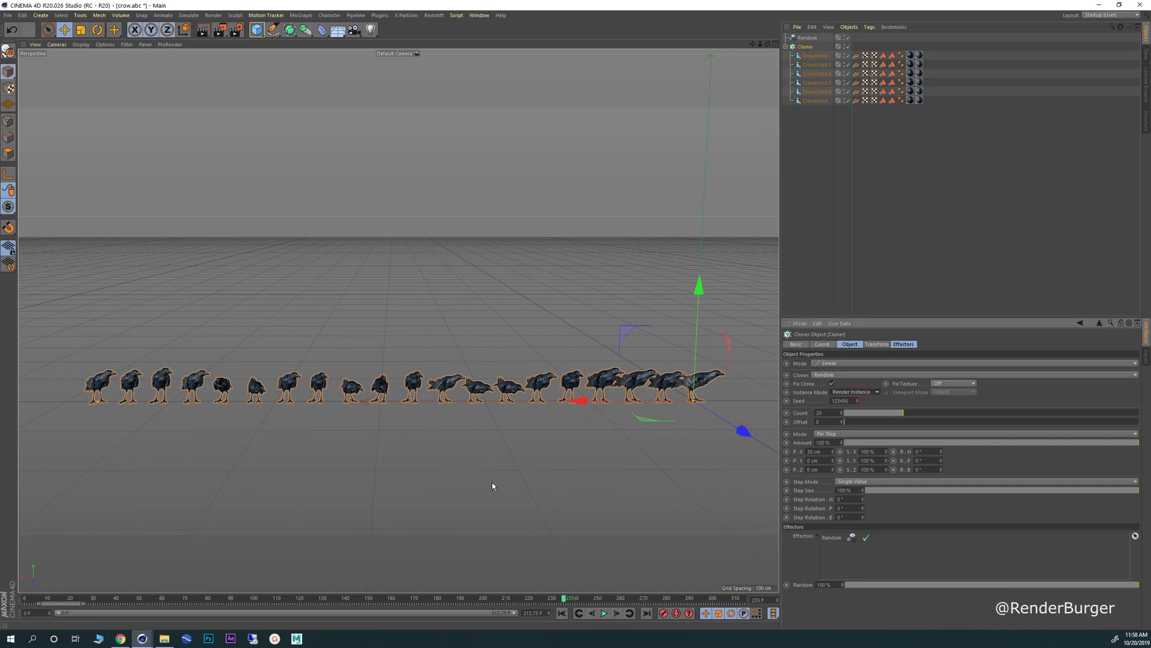
drag(42, 600, 289, 599)
click(995, 196)
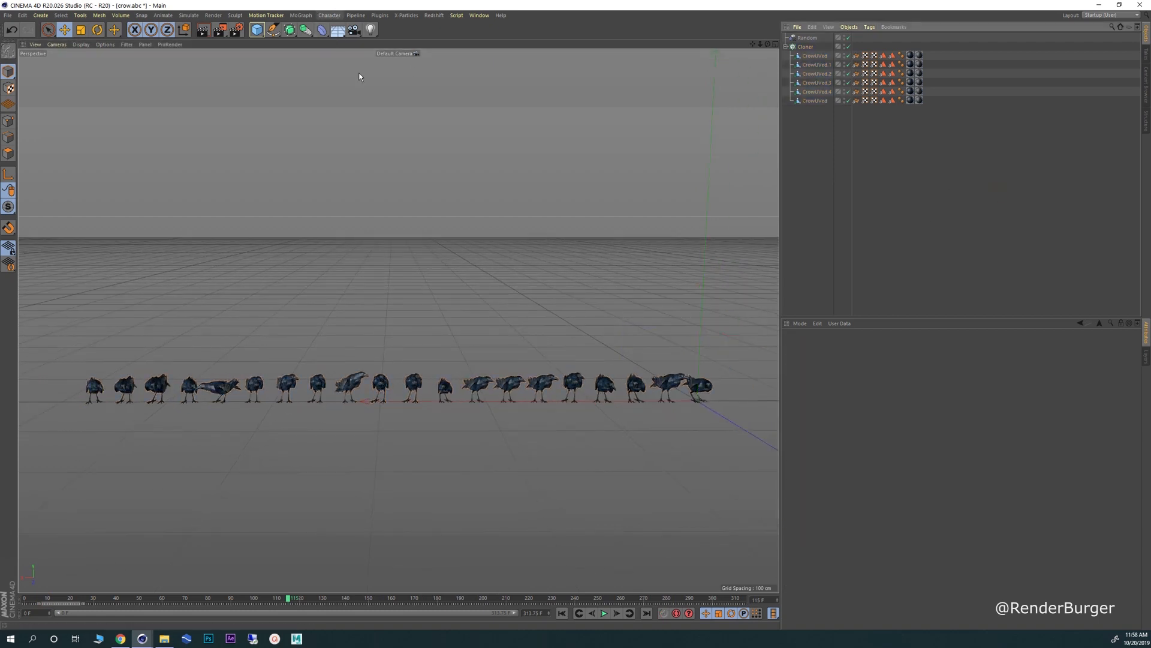
- Add a Step effector to the Cloner and disable its scale effect
click(802, 48)
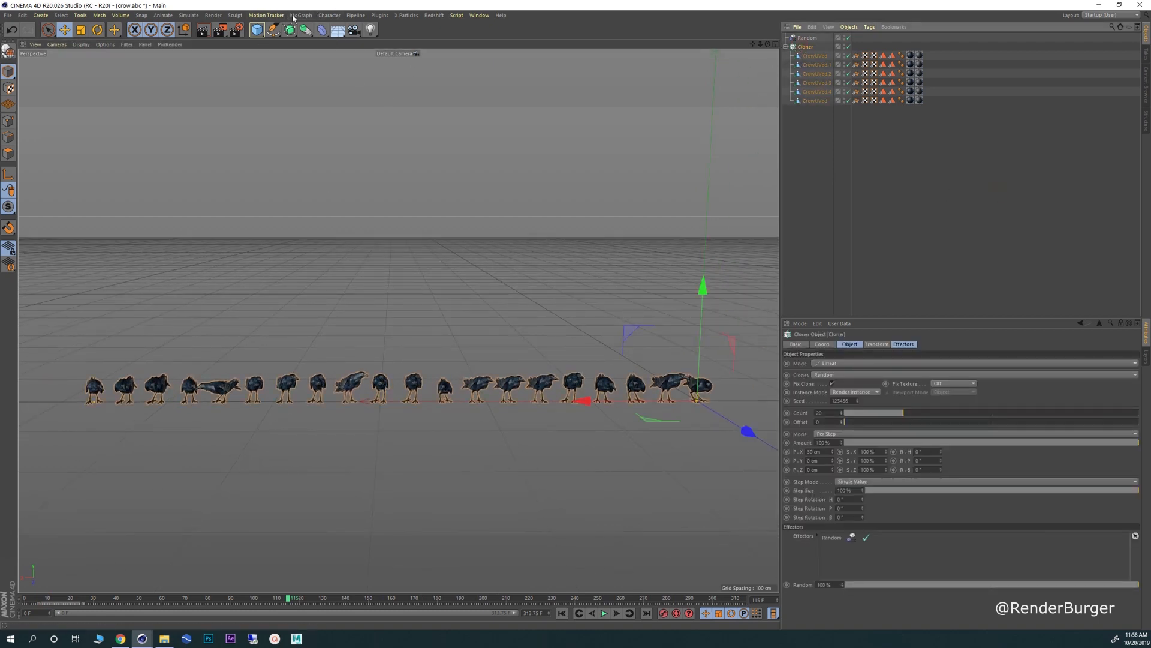
click(301, 15)
mouse_move(369, 27)
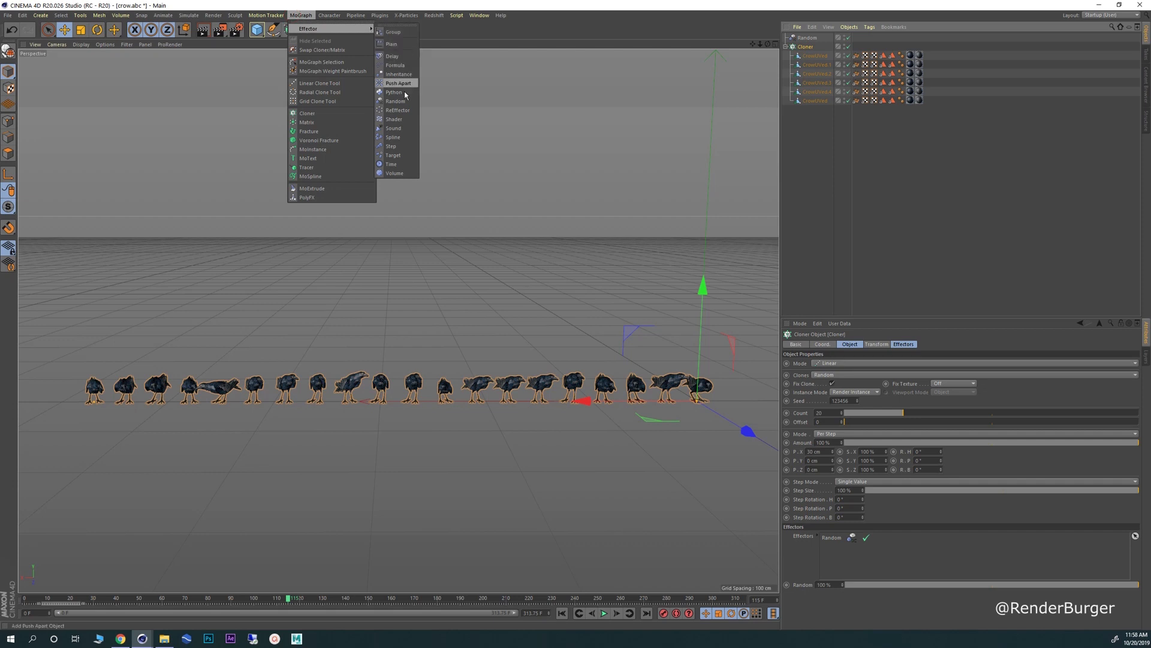
click(390, 147)
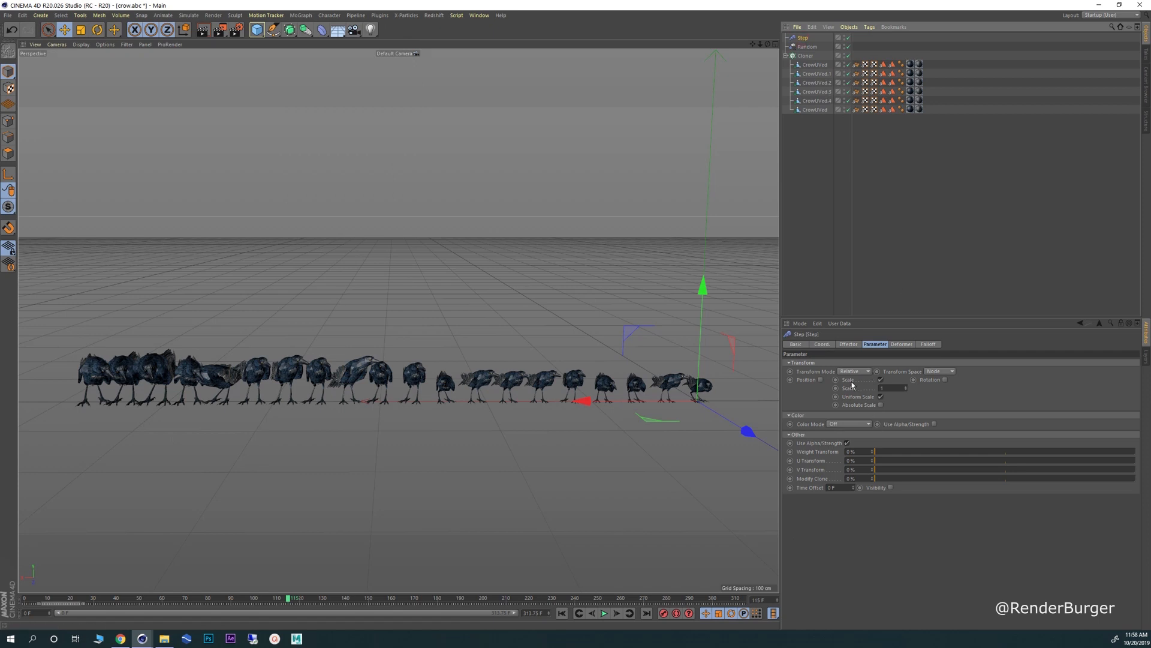
click(880, 380)
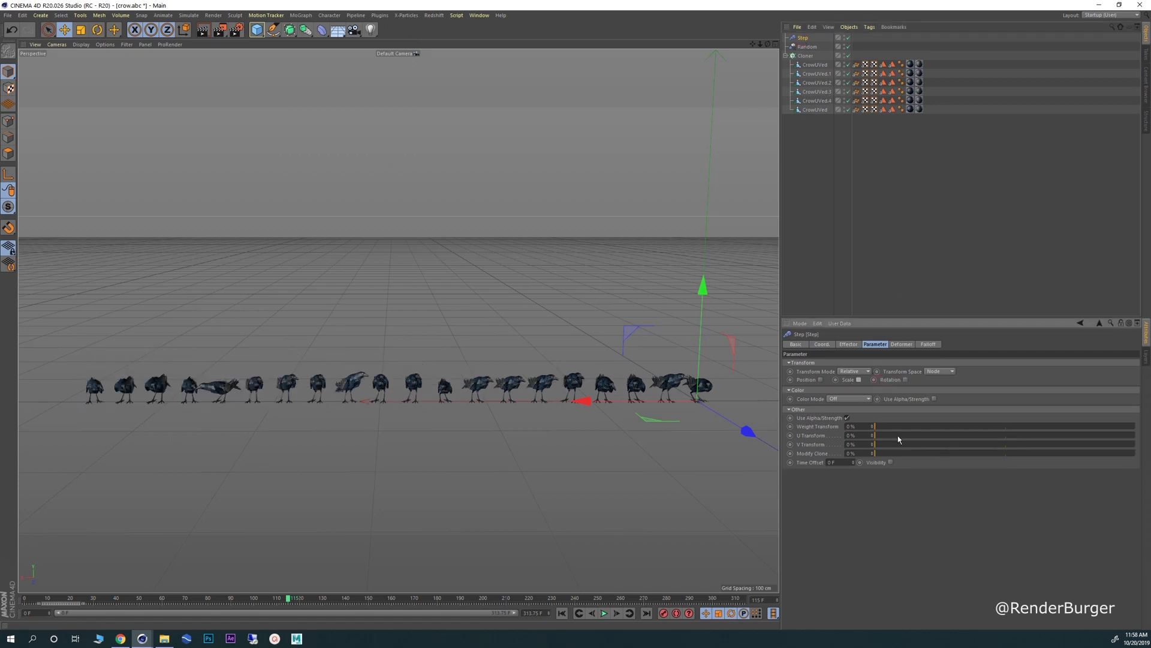
- Enable the Step effector's position effect and lower P.Y to about -420 cm for a steep descending line of crows
click(821, 379)
drag(844, 397, 845, 402)
alt+right_drag(457, 345, 372, 372)
alt+middle_drag(372, 376, 327, 239)
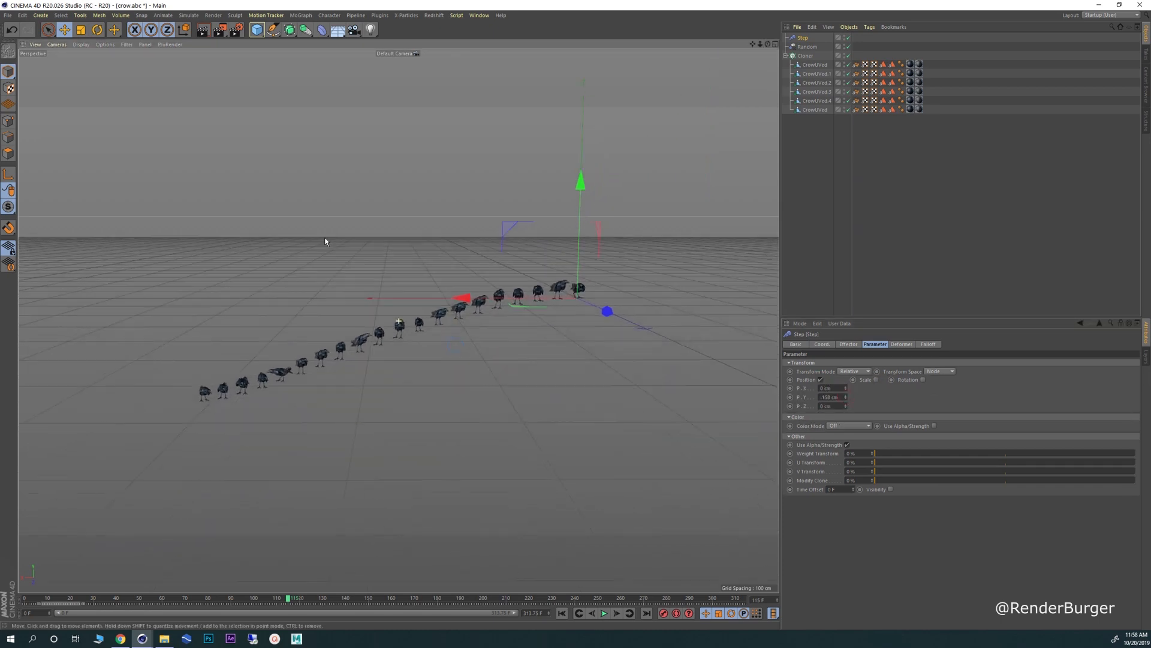
drag(846, 397, 846, 409)
alt+middle_drag(440, 255, 556, 233)
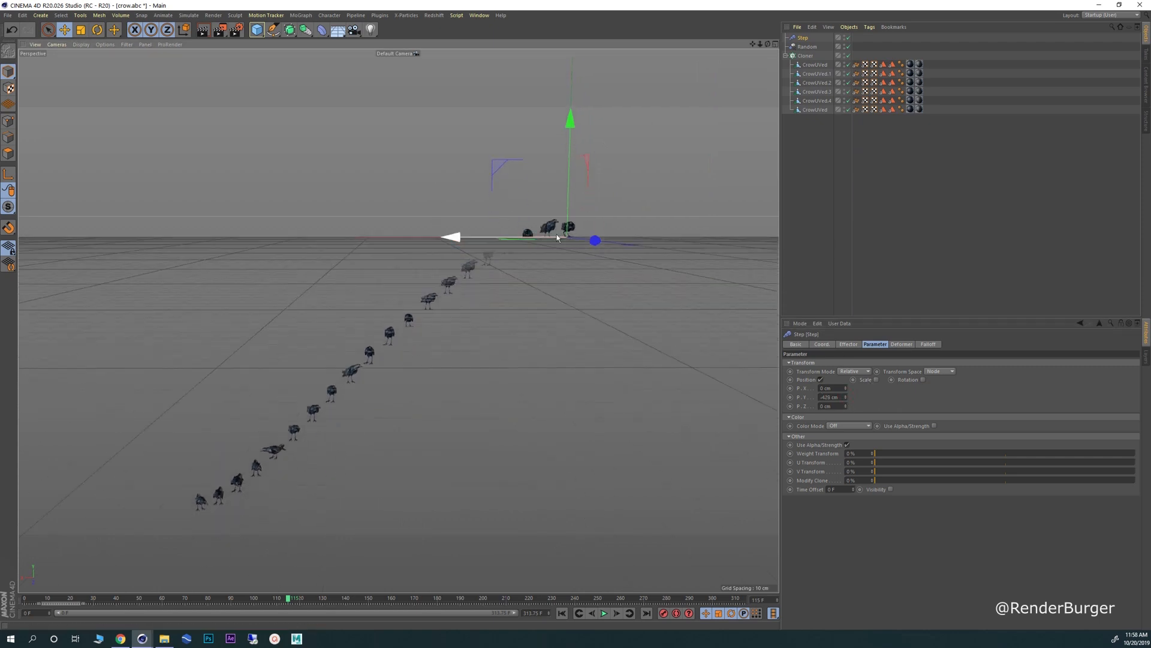
alt+drag(256, 365, 260, 379)
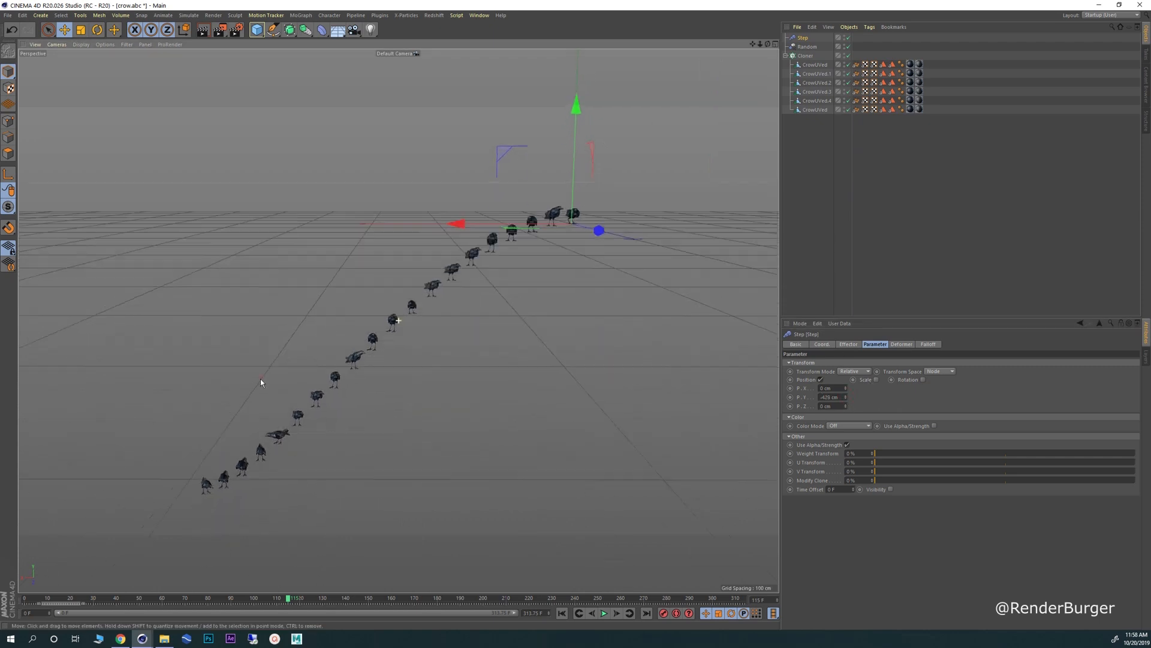
alt+middle_drag(359, 328, 356, 340)
alt+right_drag(356, 340, 285, 375)
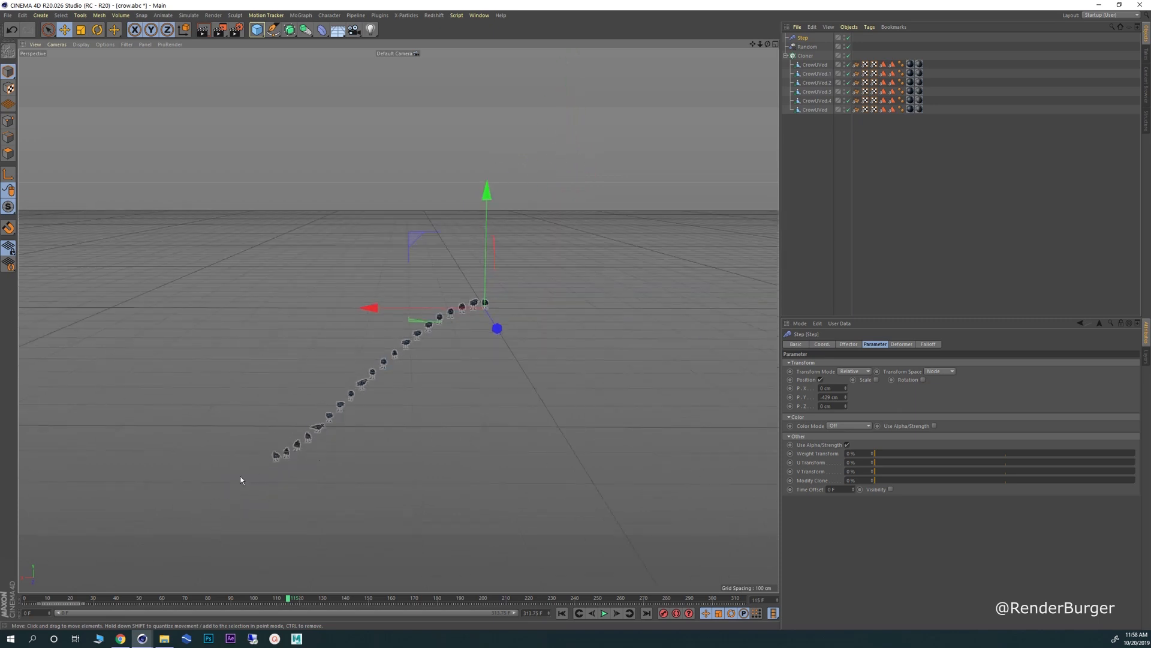
- Raise the Cloner along its vertical axis until the lowest crow sits near ground level
click(805, 55)
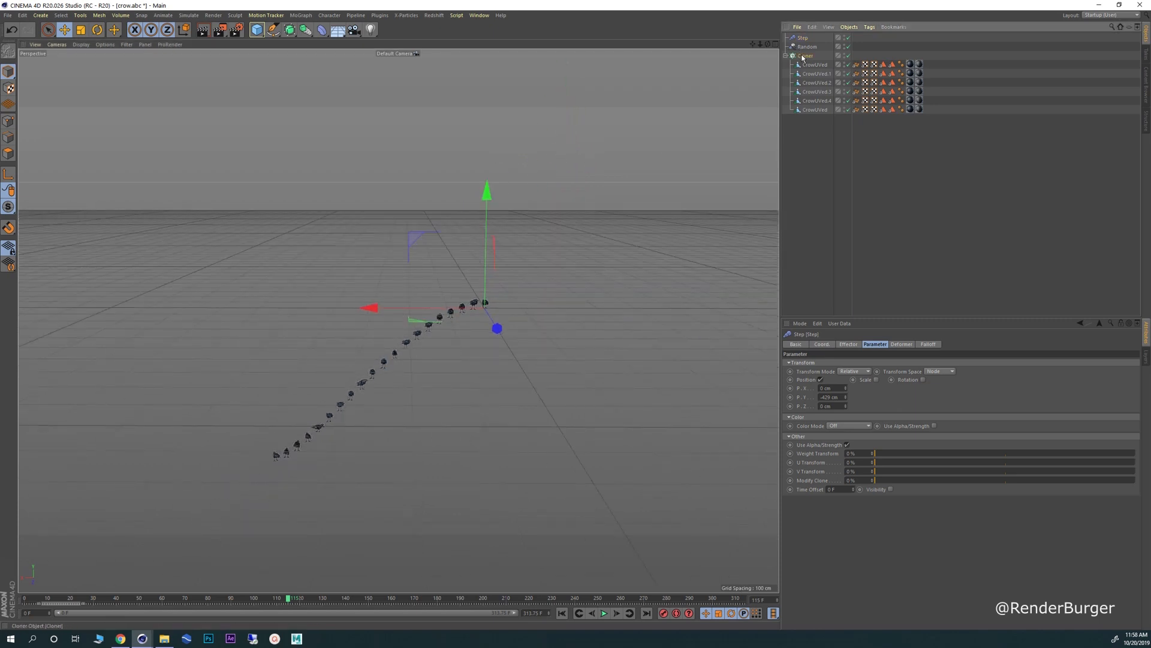
drag(487, 190, 501, 7)
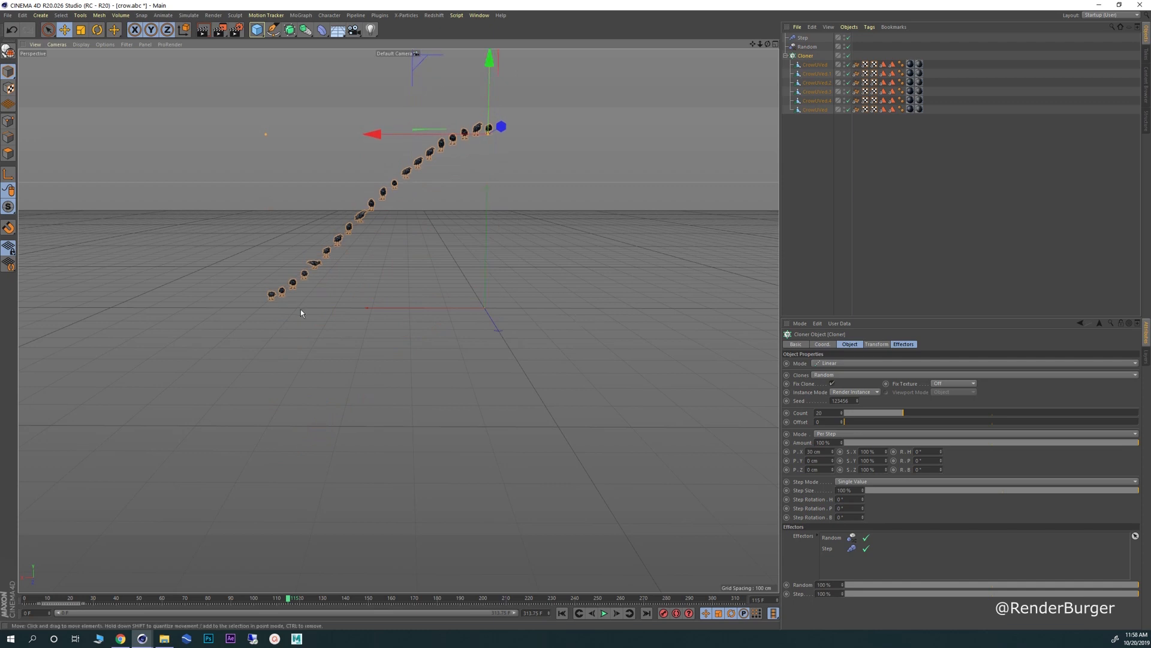
alt+middle_drag(334, 249, 326, 351)
alt+right_drag(327, 350, 379, 326)
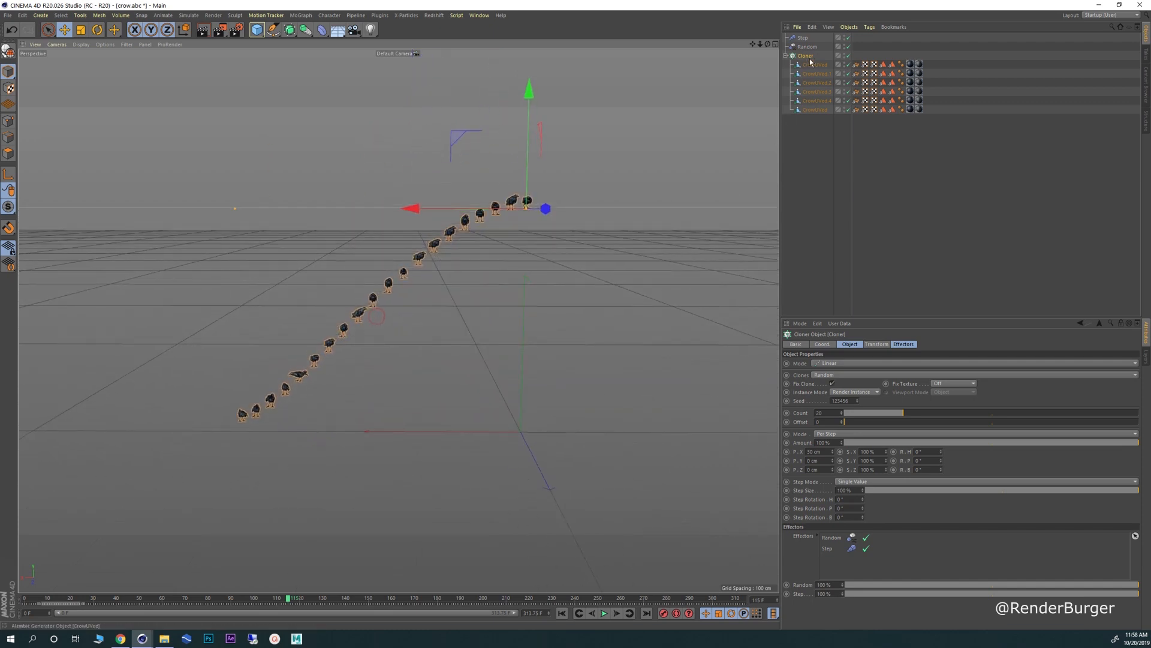
- Set both end points of the Step effector's spline to Linear interpolation
click(802, 38)
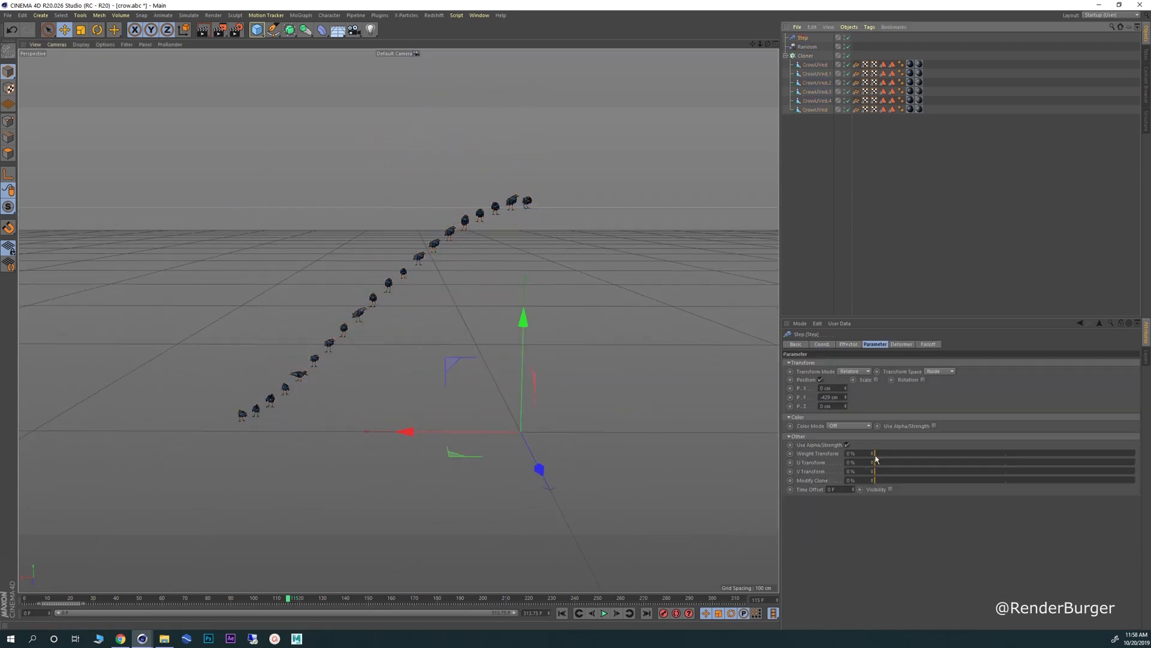
click(847, 344)
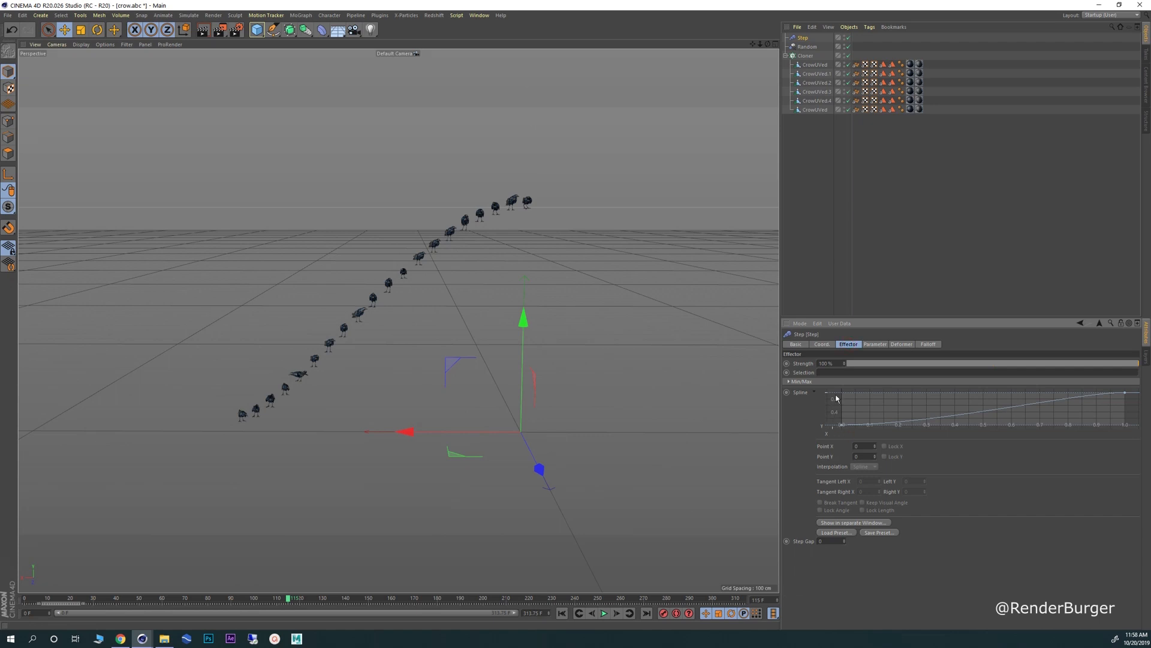
click(1124, 392)
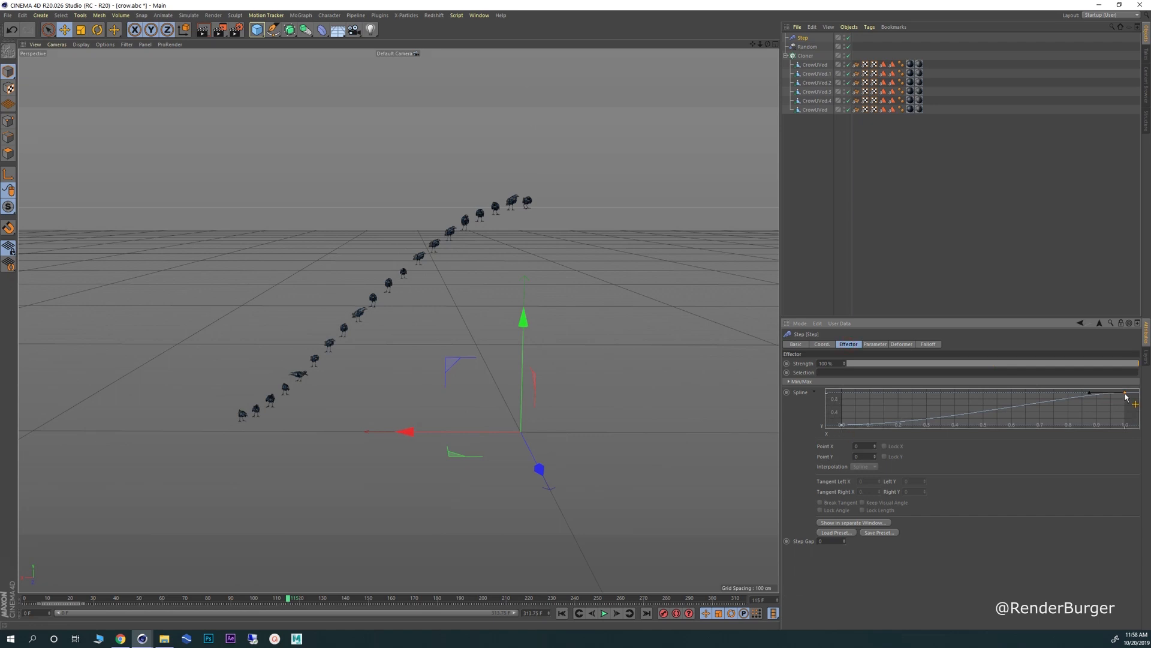
shift+click(841, 425)
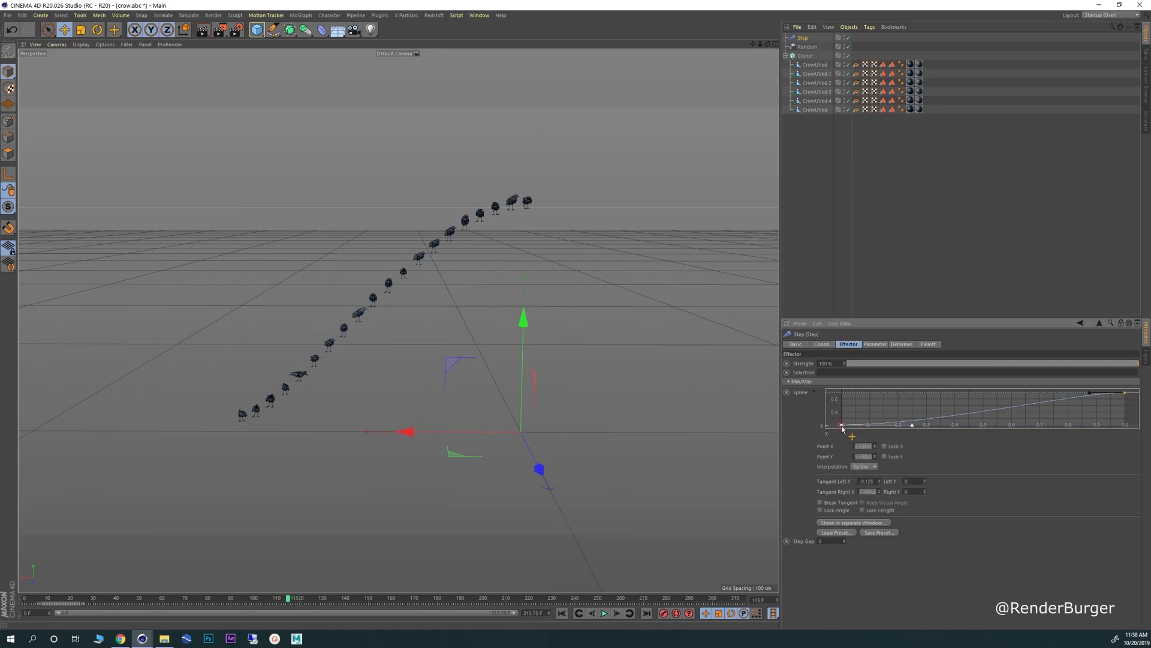
click(864, 465)
click(869, 493)
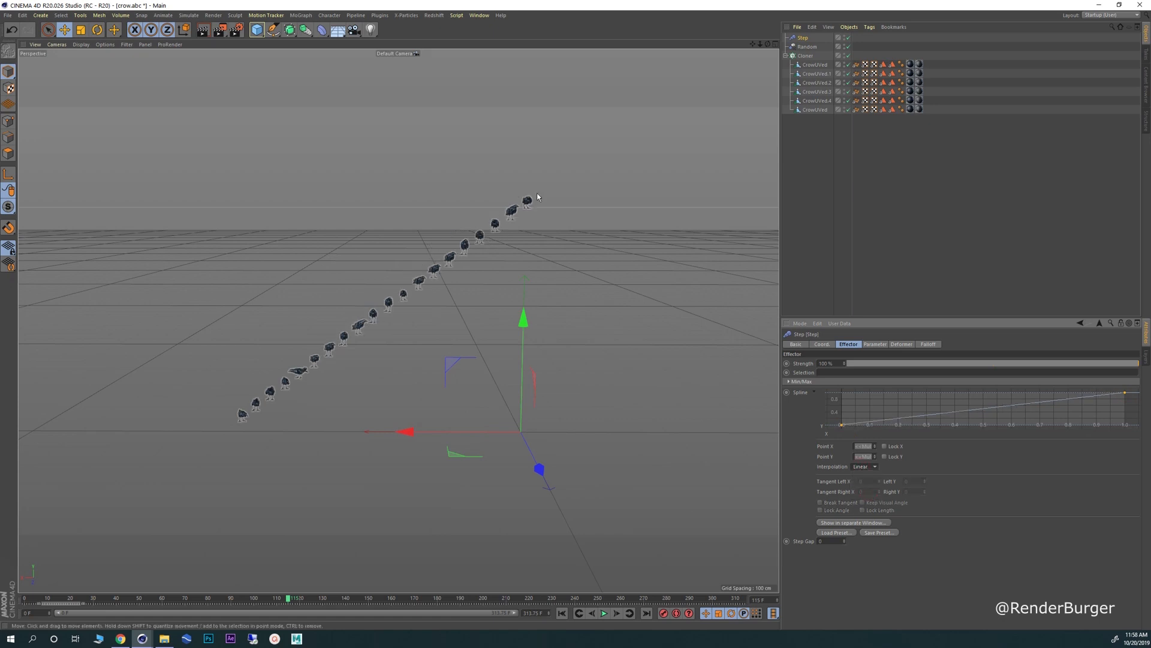
drag(534, 196, 296, 377)
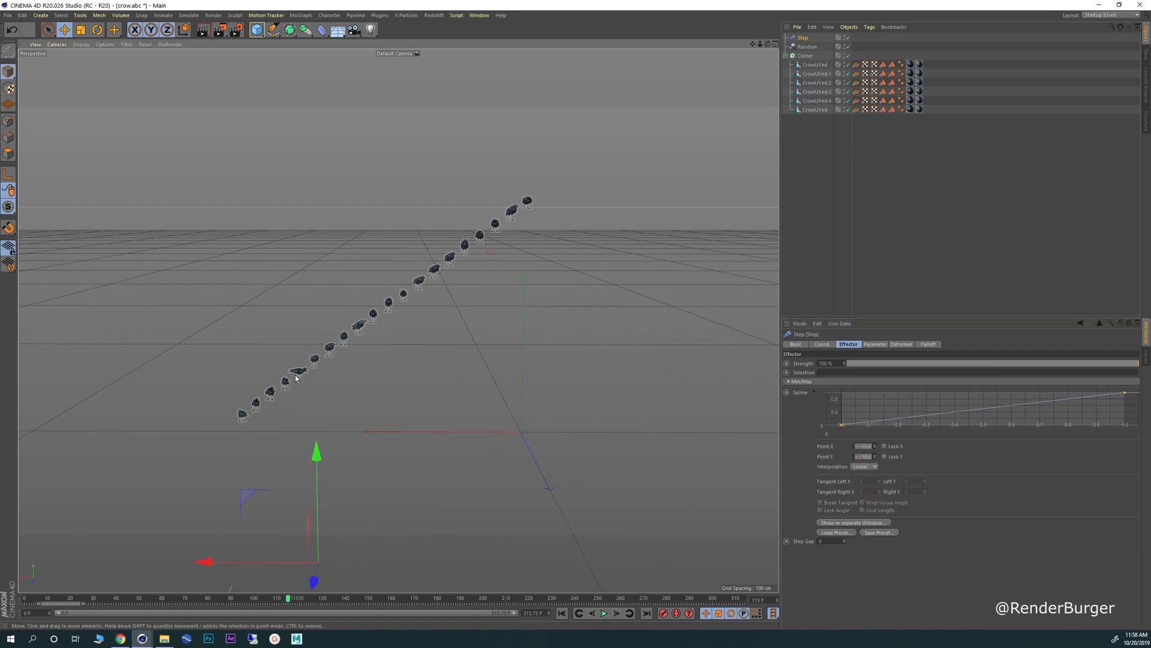
click(298, 230)
key(ctrl+z)
- Switch to the browser to compare the diagonal crow line with the Pinterest reference photo, and return to the Step effector's settings
click(294, 223)
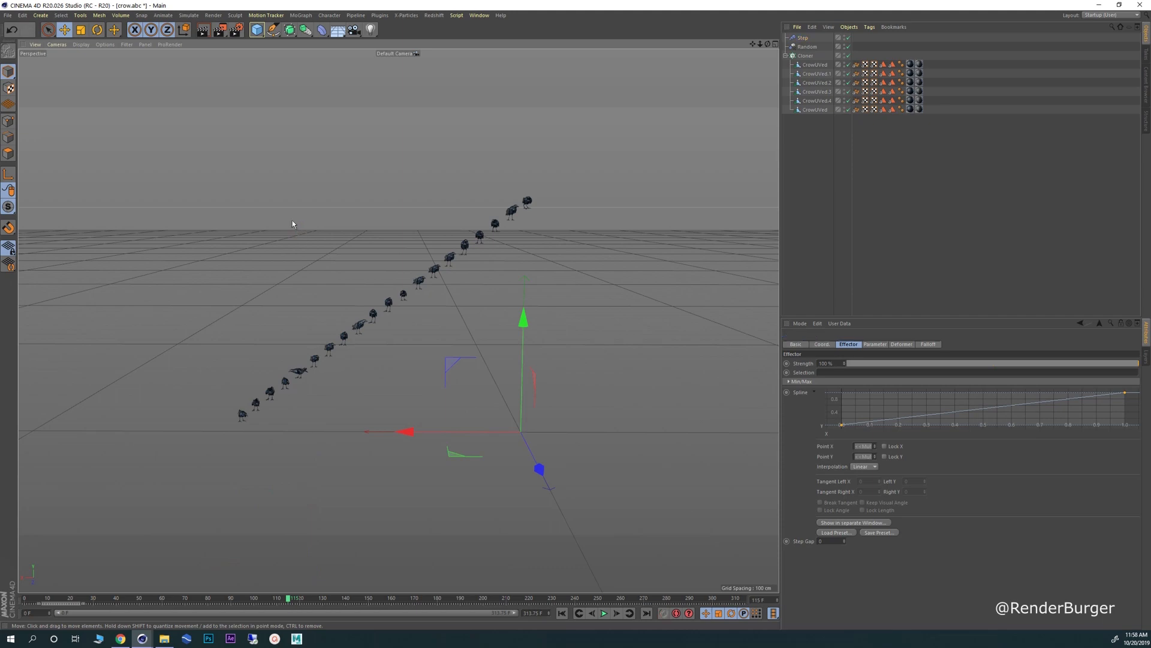
scroll(367, 327, up, 1)
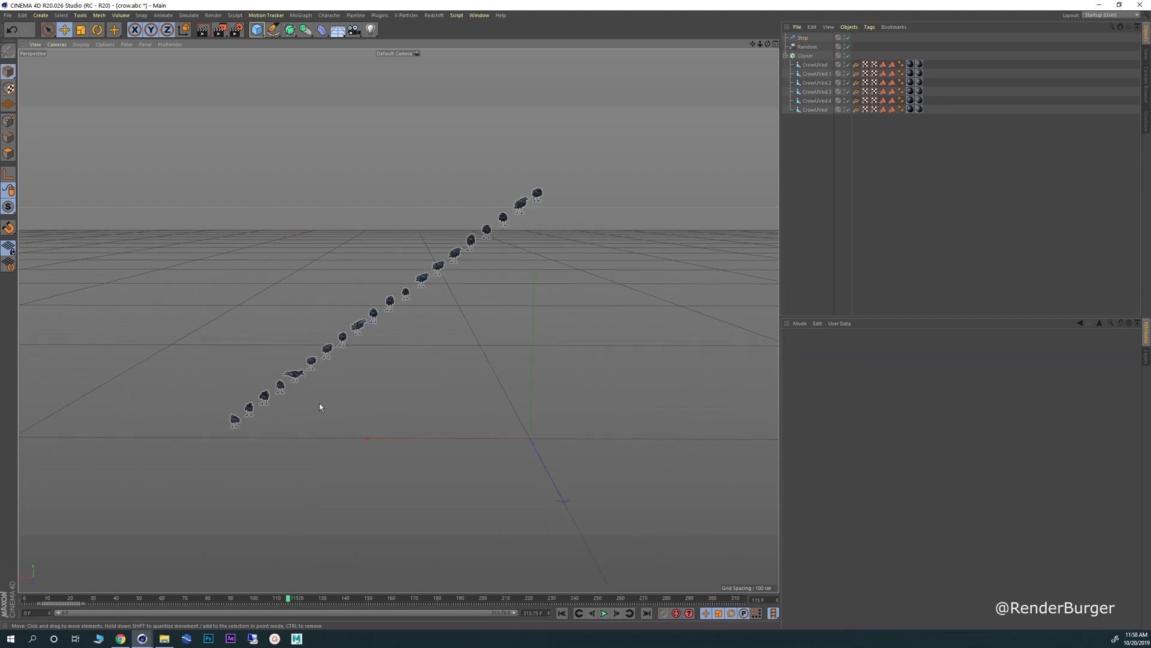
click(120, 638)
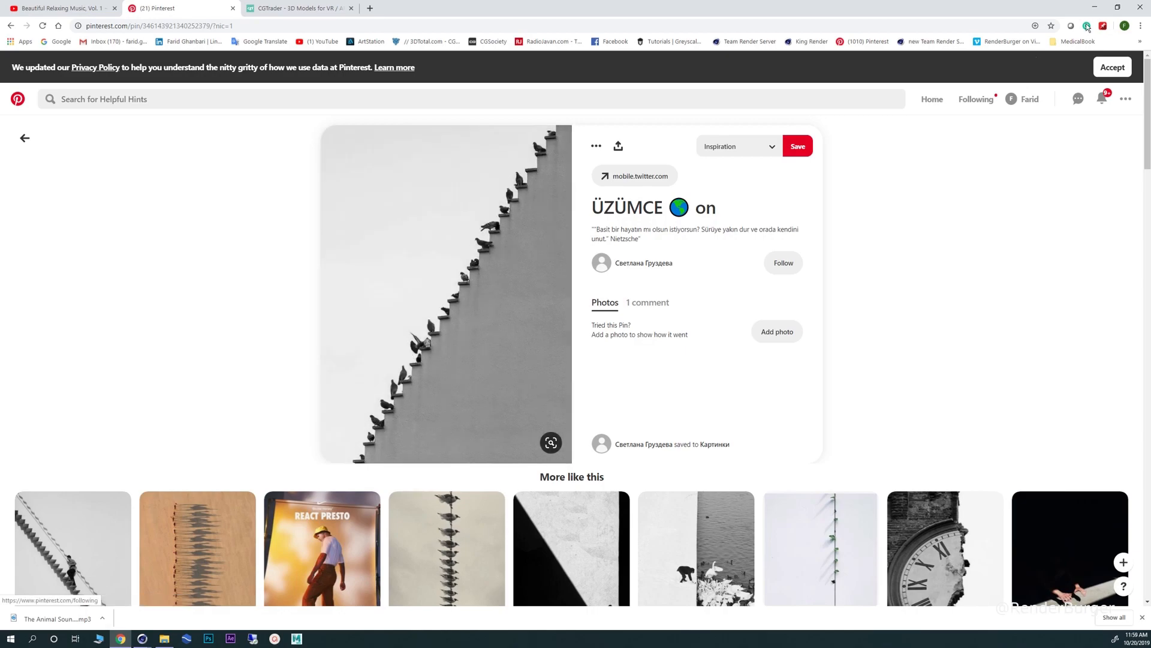
click(1095, 7)
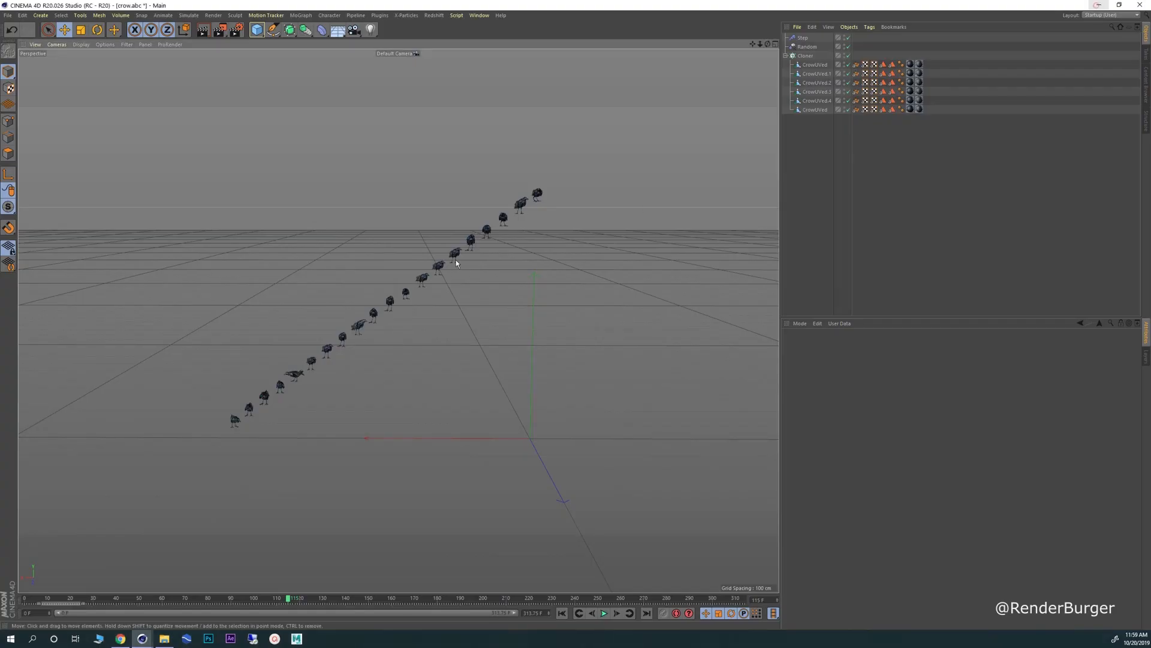
click(803, 38)
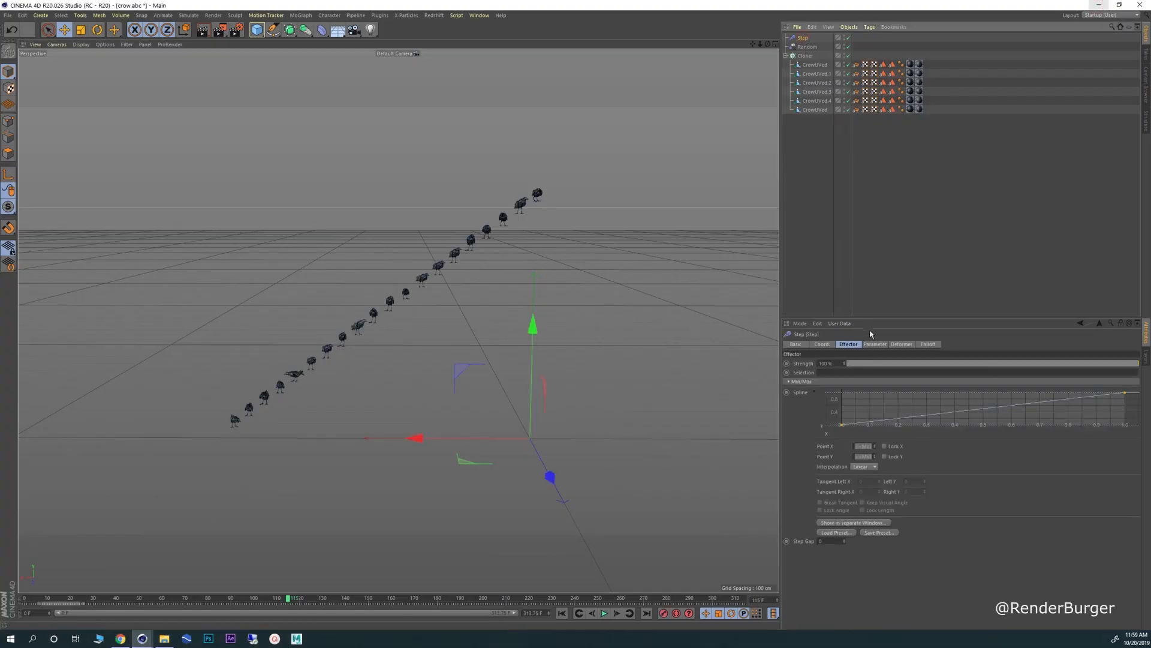
- Lower the Step effector's P.Y to about -711 cm to steepen the descending line of crows
click(874, 344)
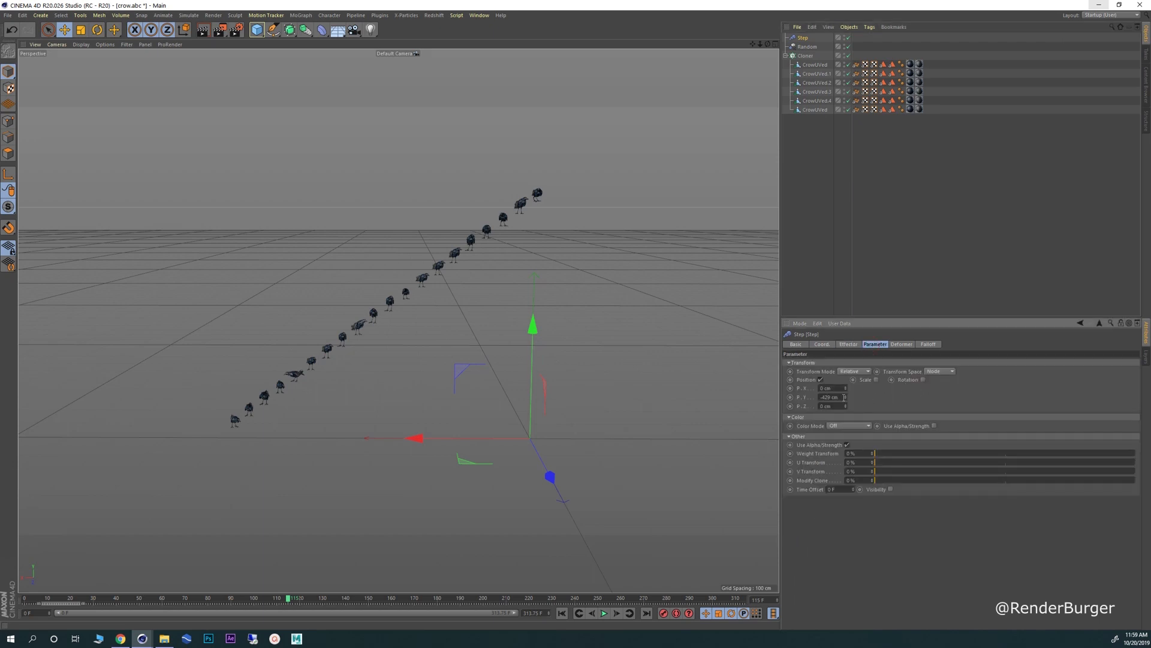
drag(846, 400, 844, 397)
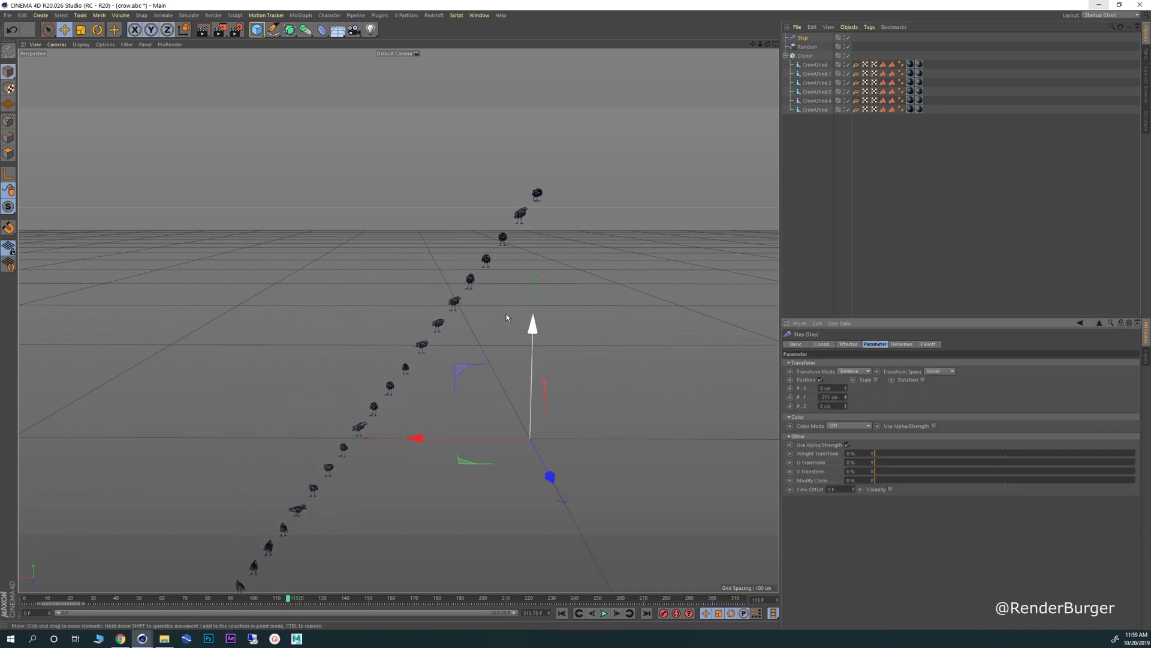
alt+middle_drag(403, 244, 394, 216)
- Set the Cloner's per-step spacing to about P.X 19 cm and P.Y 8 cm, and scrub the timeline to check the crows' animation
click(806, 55)
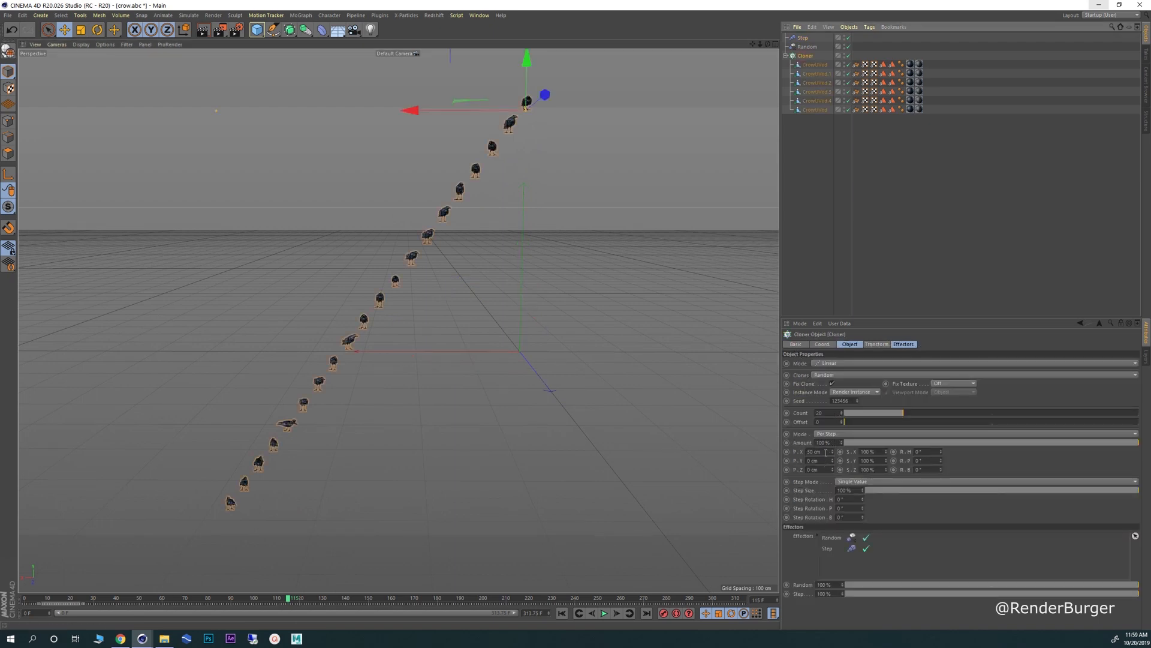
drag(833, 455, 832, 460)
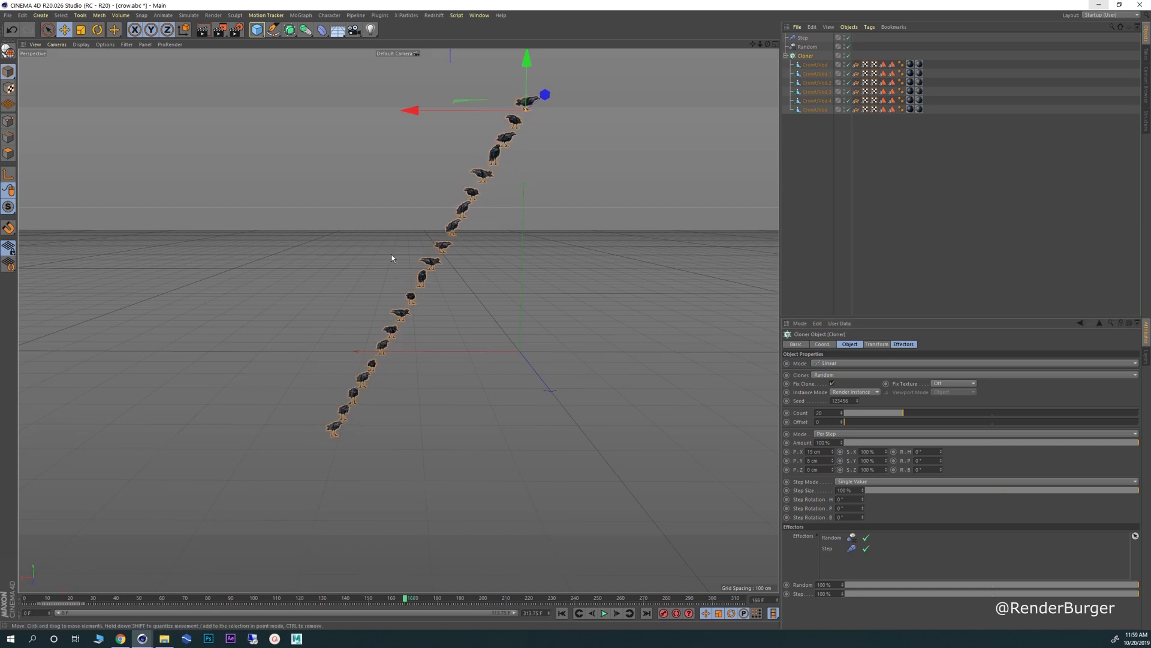
alt+right_drag(451, 236, 563, 240)
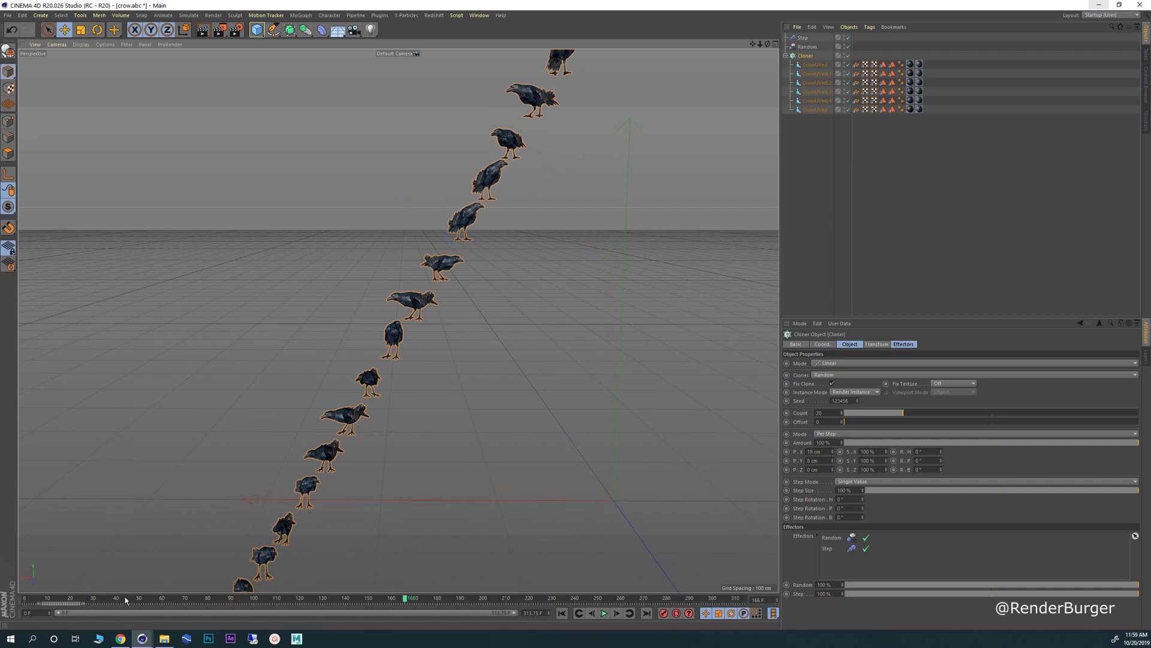
drag(129, 599, 375, 597)
alt+right_drag(390, 276, 311, 273)
alt+middle_drag(332, 315, 303, 331)
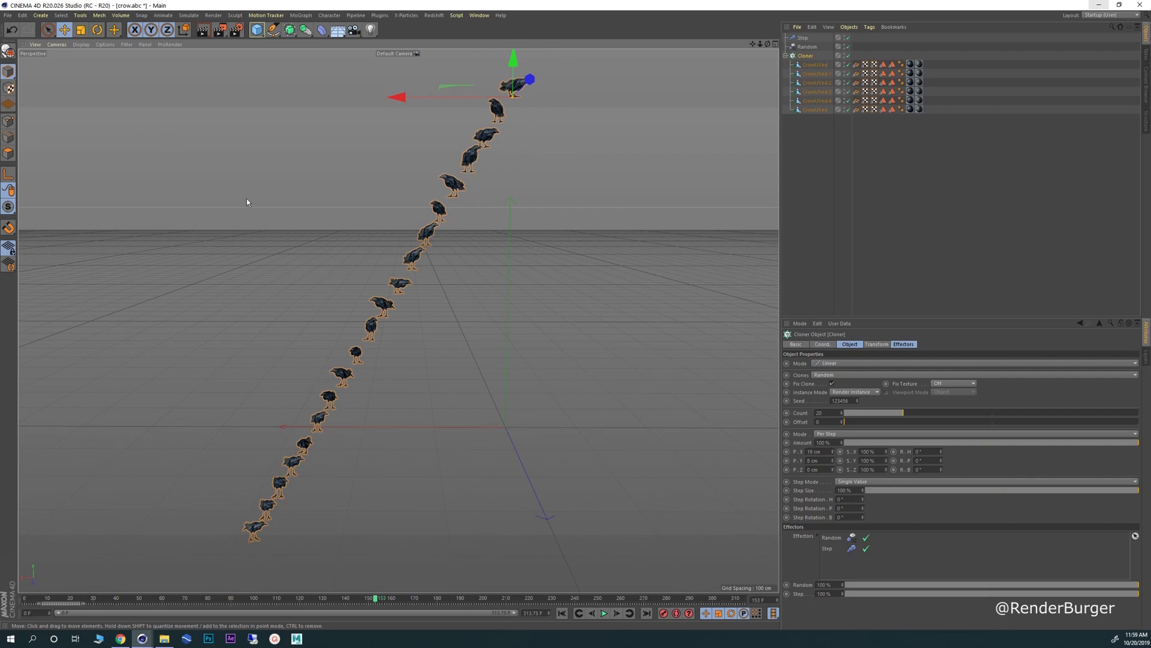
alt+drag(326, 236, 387, 303)
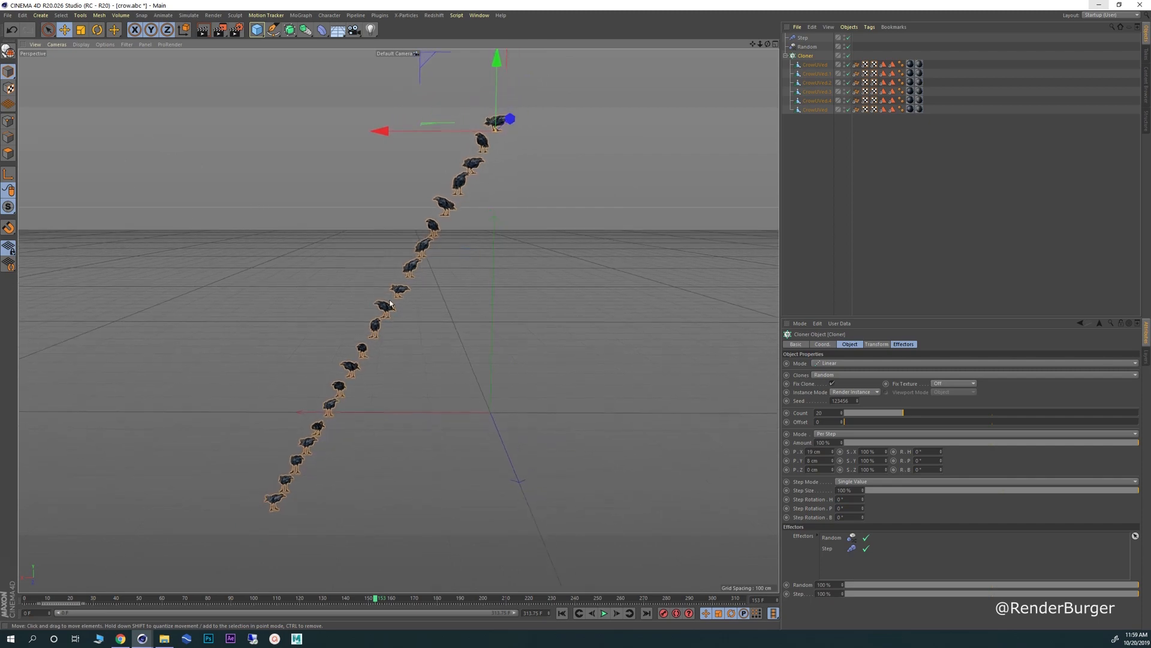
- Start saving the project and browse to the Cinema4D folder inside My YouTube Videos on the EVO2T drive
key(ctrl+s)
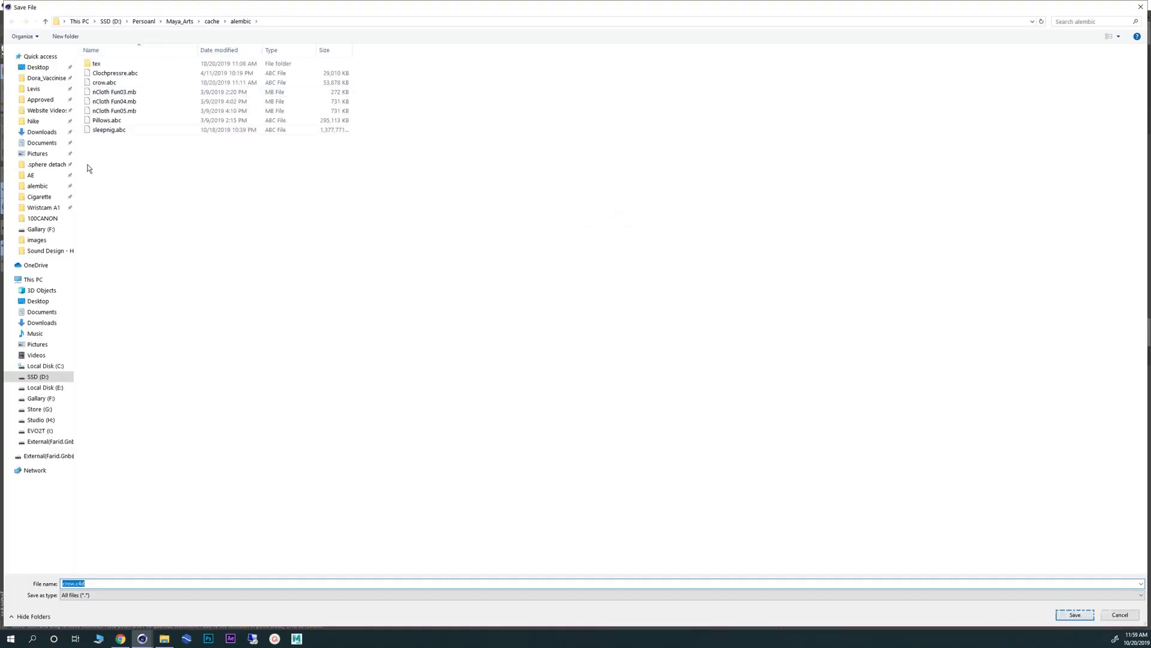
click(39, 377)
click(44, 431)
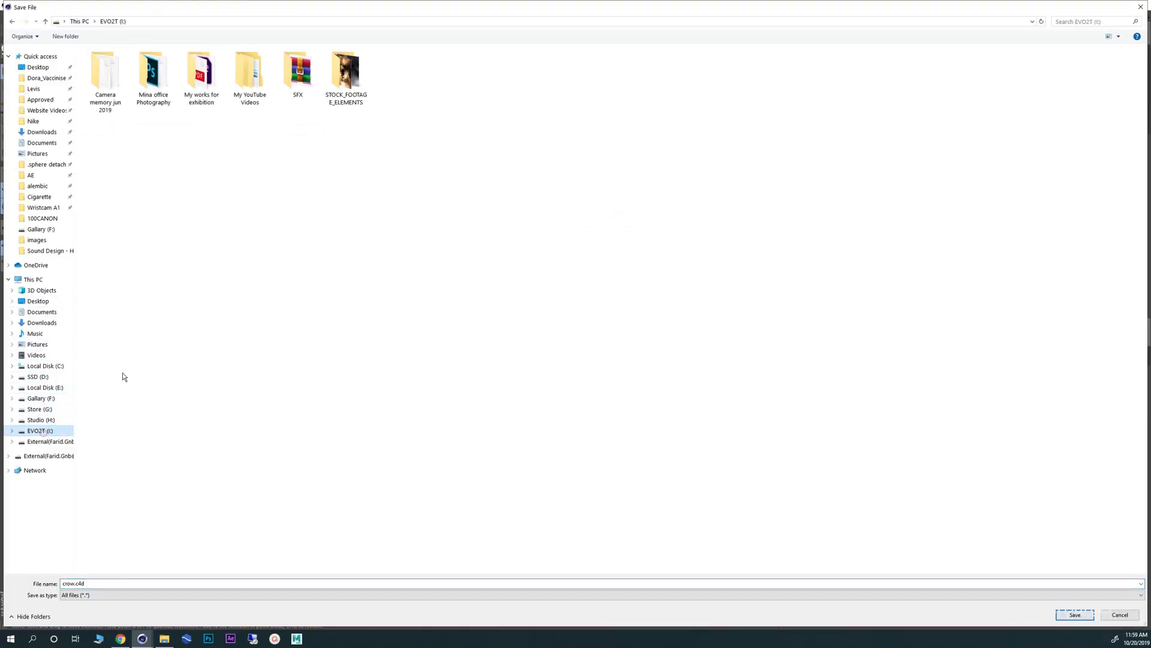
double_click(251, 73)
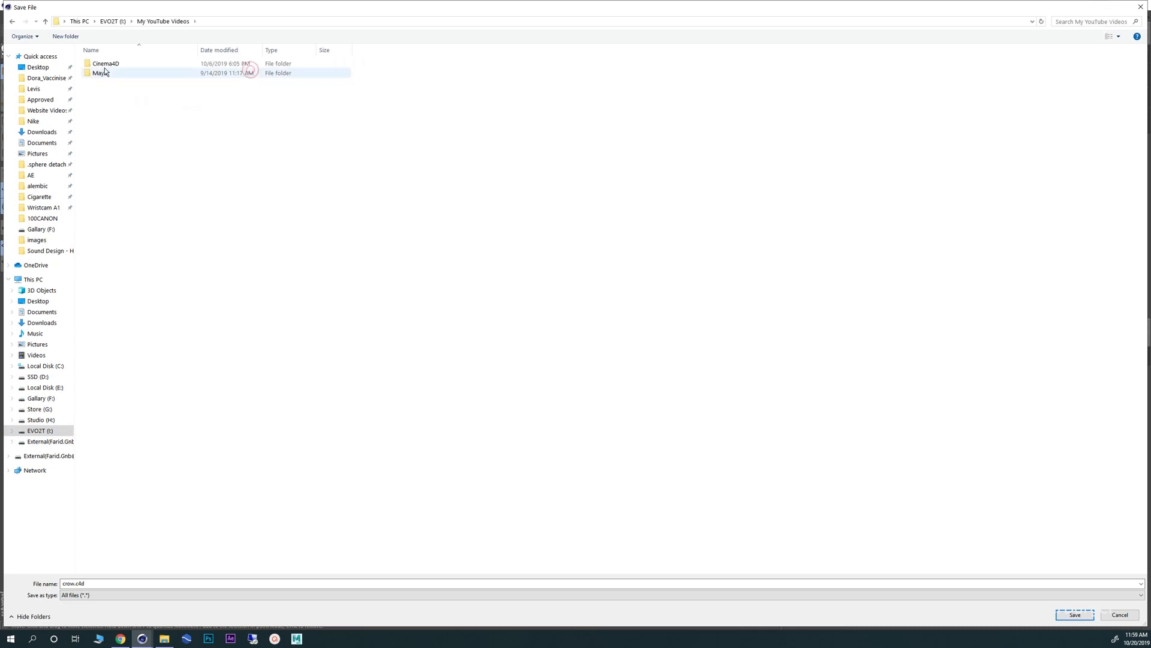
double_click(104, 64)
- Create a new folder named "Birds on tep" and copy its name for reuse
click(66, 37)
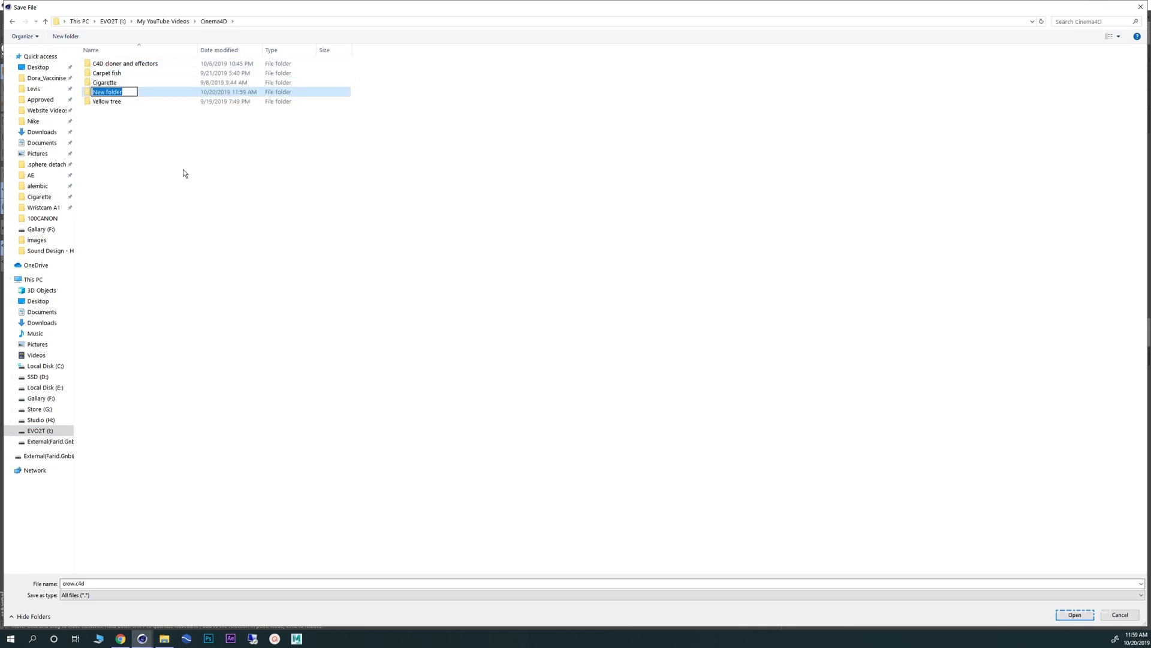
text(Birds on tep)
key(ctrl+a)
key(ctrl+c)
click(142, 143)
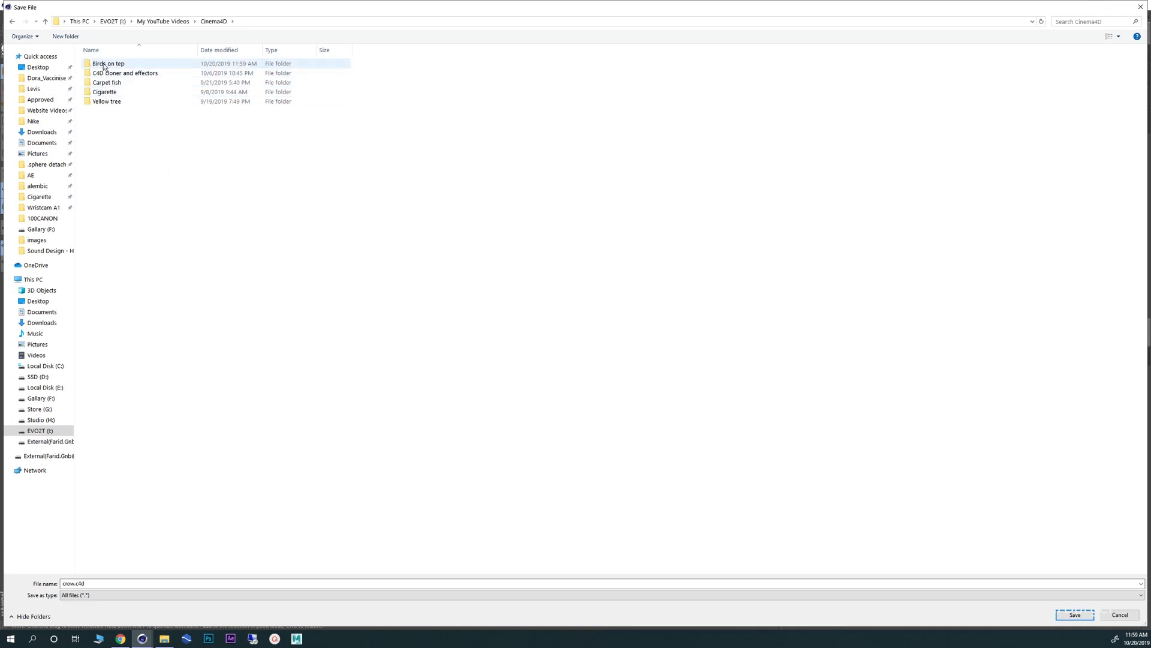
- Save the project inside the "Birds on tep" folder as "Birds on tep_v101"
double_click(104, 63)
click(104, 582)
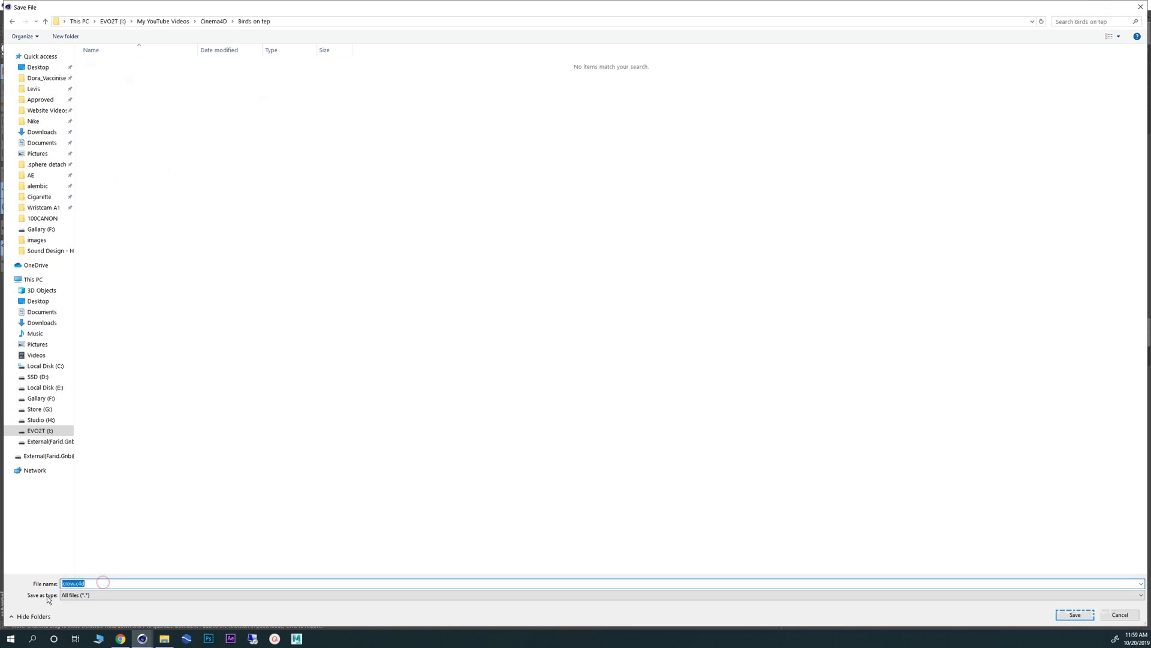
key(ctrl+v)
click(1075, 614)
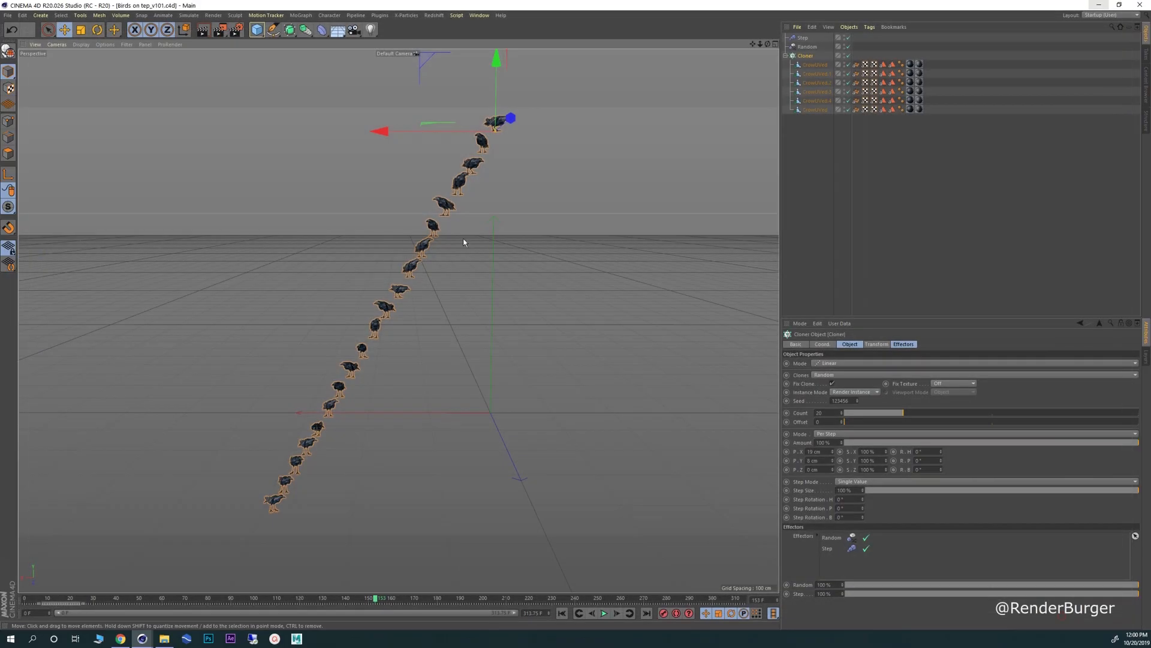
alt+right_drag(453, 262, 430, 260)
alt+middle_drag(430, 260, 412, 263)
alt+right_drag(412, 263, 429, 264)
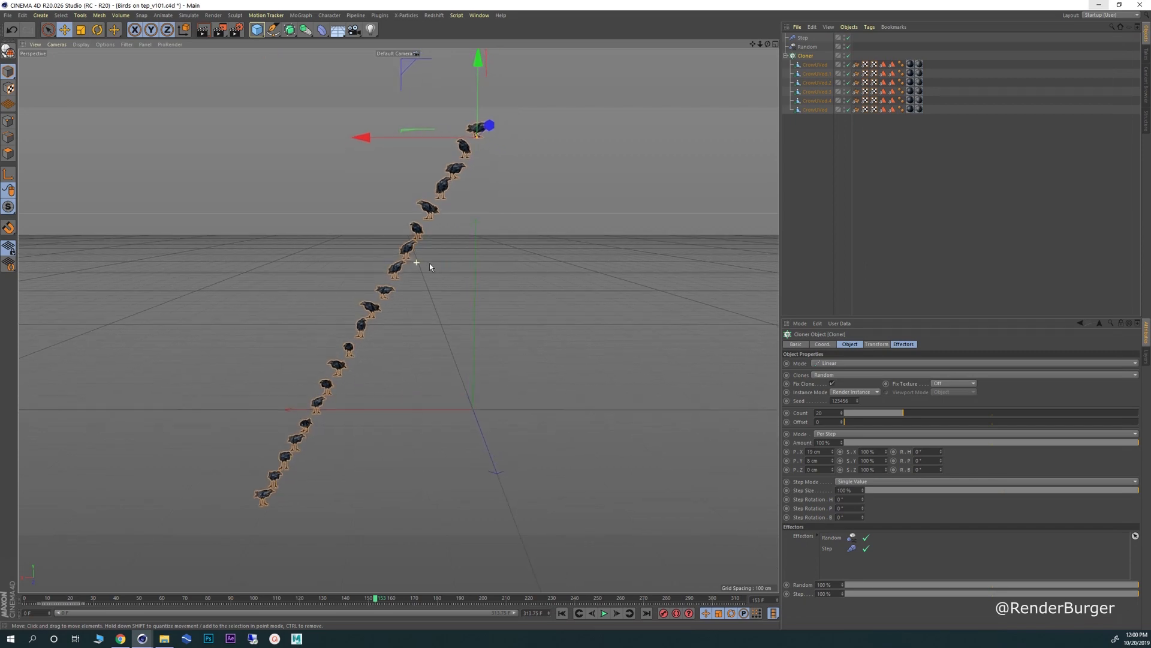
key(space)
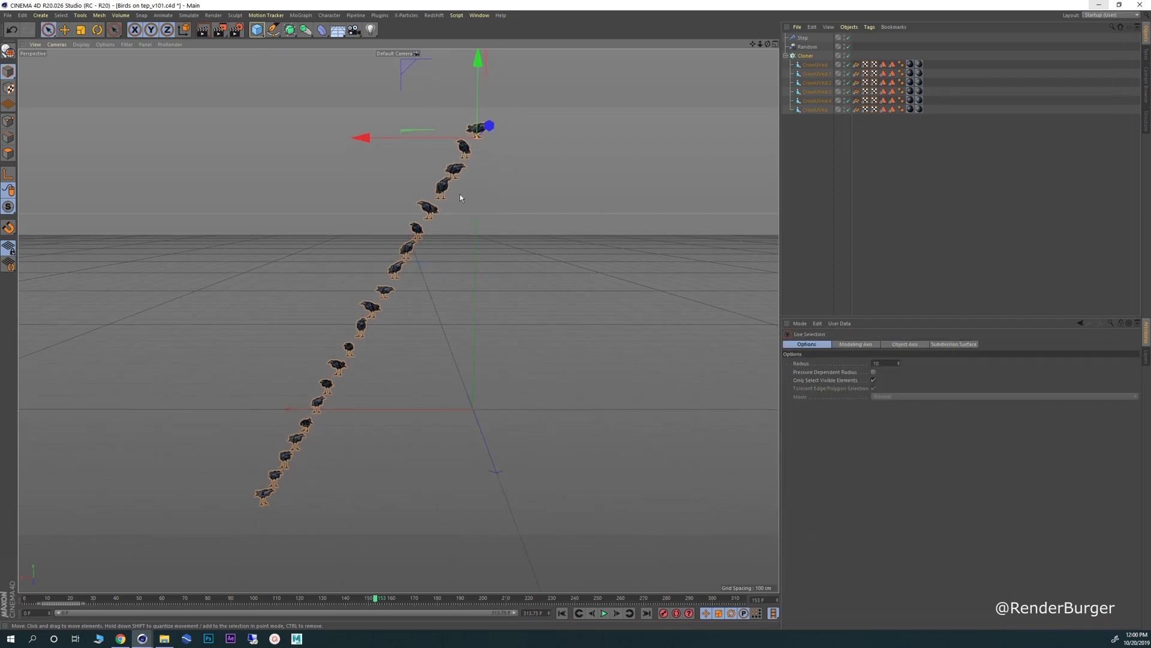
click(64, 30)
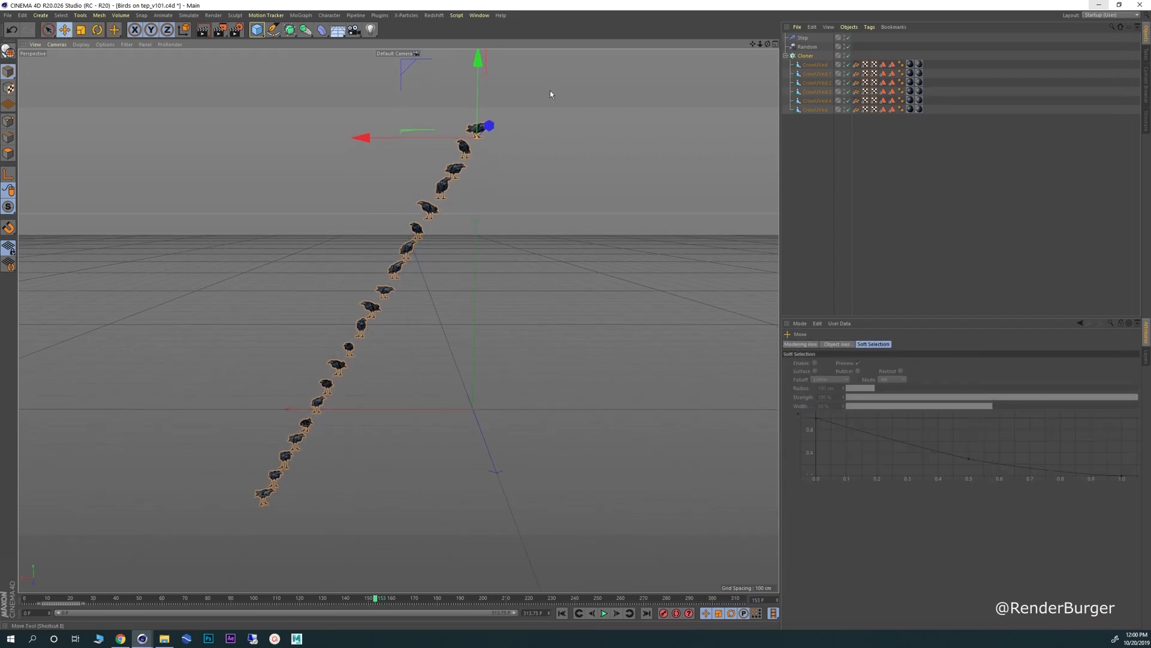
- Examine the slope and extent of the crow line in the Front view, and return to the Perspective view
click(775, 46)
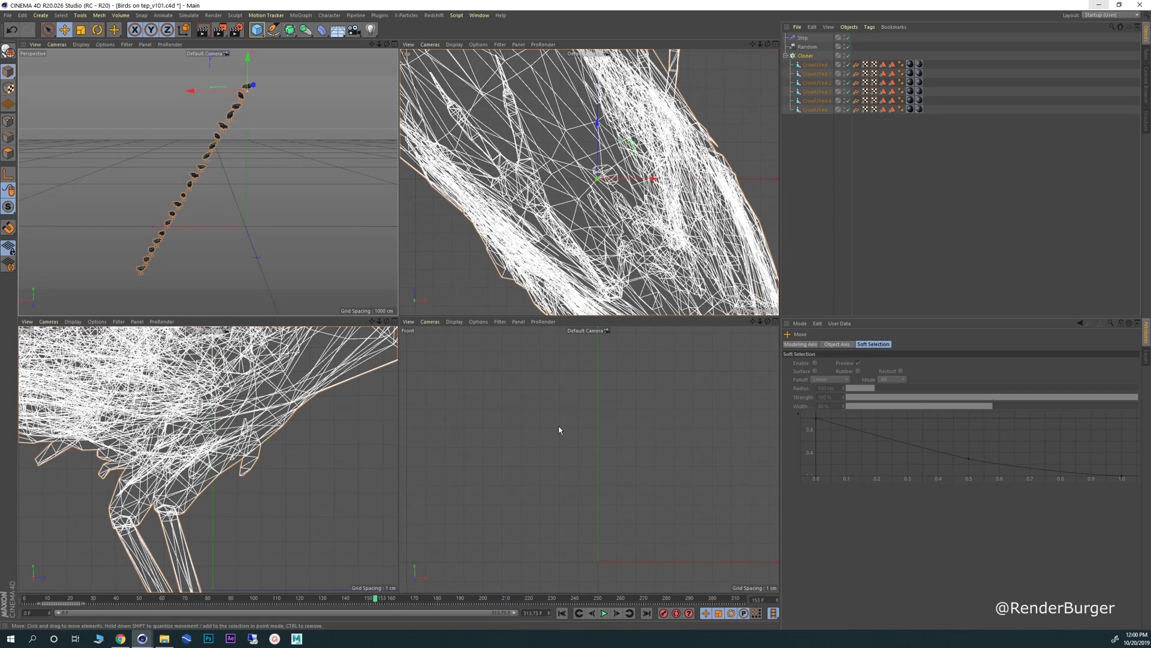
scroll(559, 430, down, 3)
scroll(579, 465, down, 6)
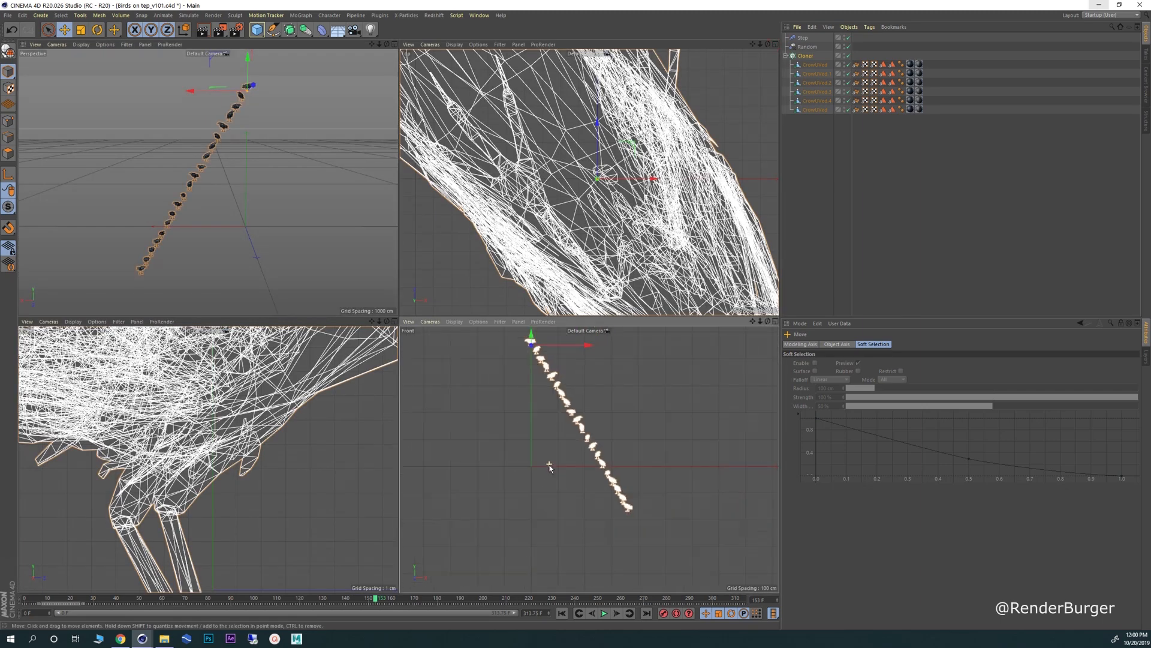
middle_click(693, 383)
scroll(399, 321, up, 4)
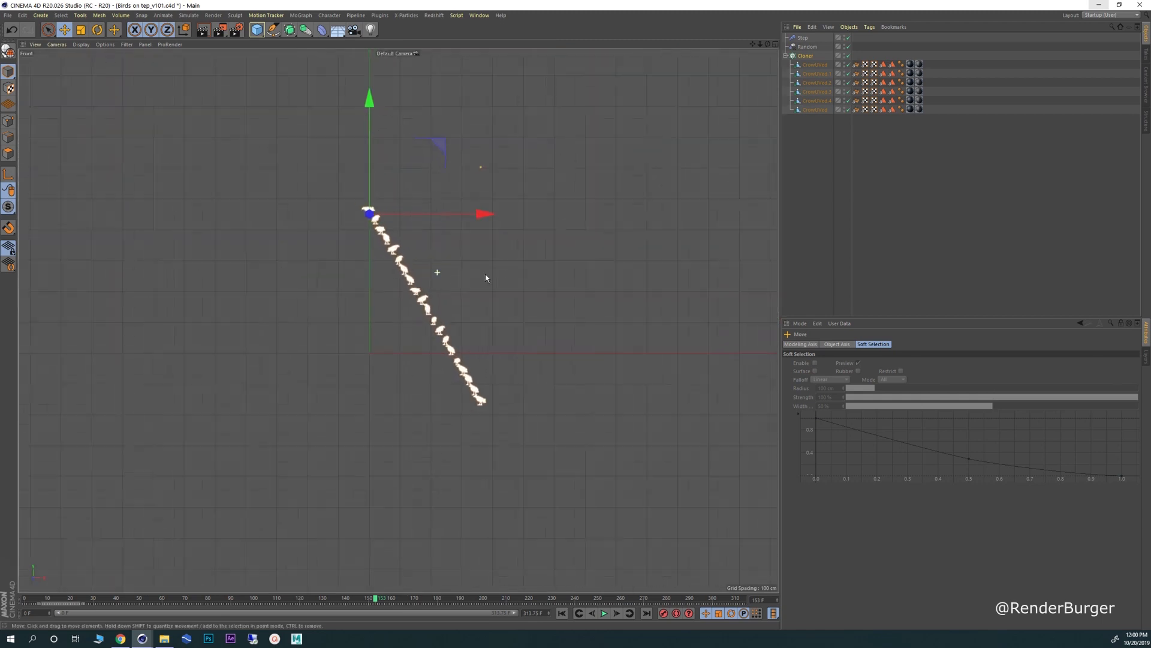
scroll(421, 329, up, 1)
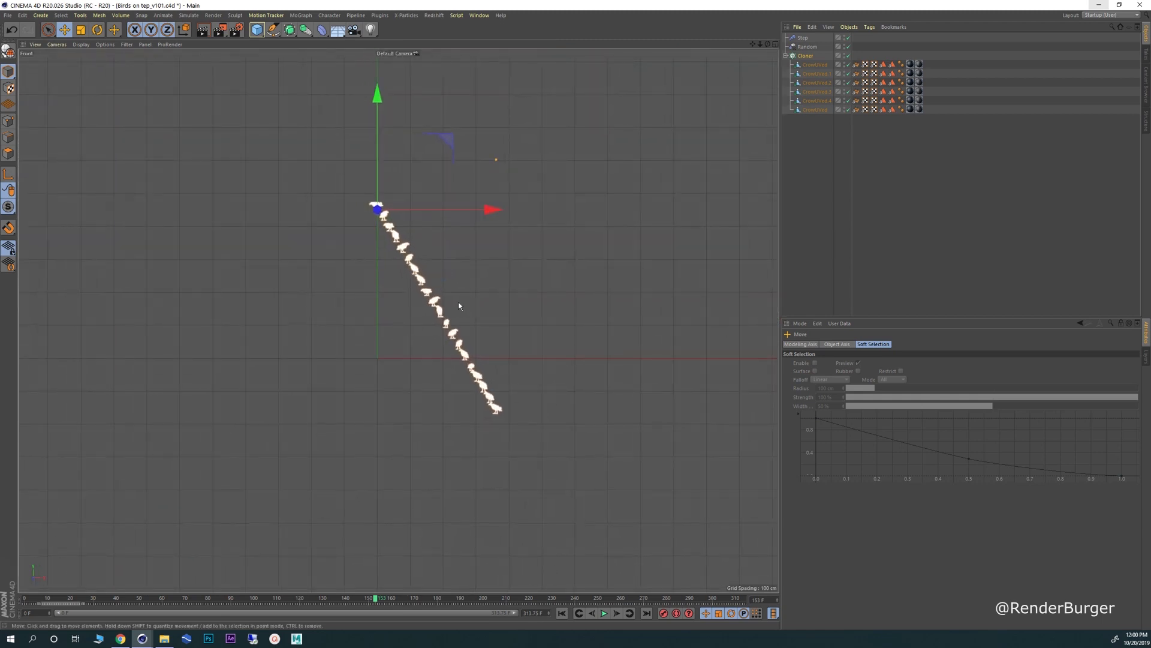
scroll(459, 305, down, 4)
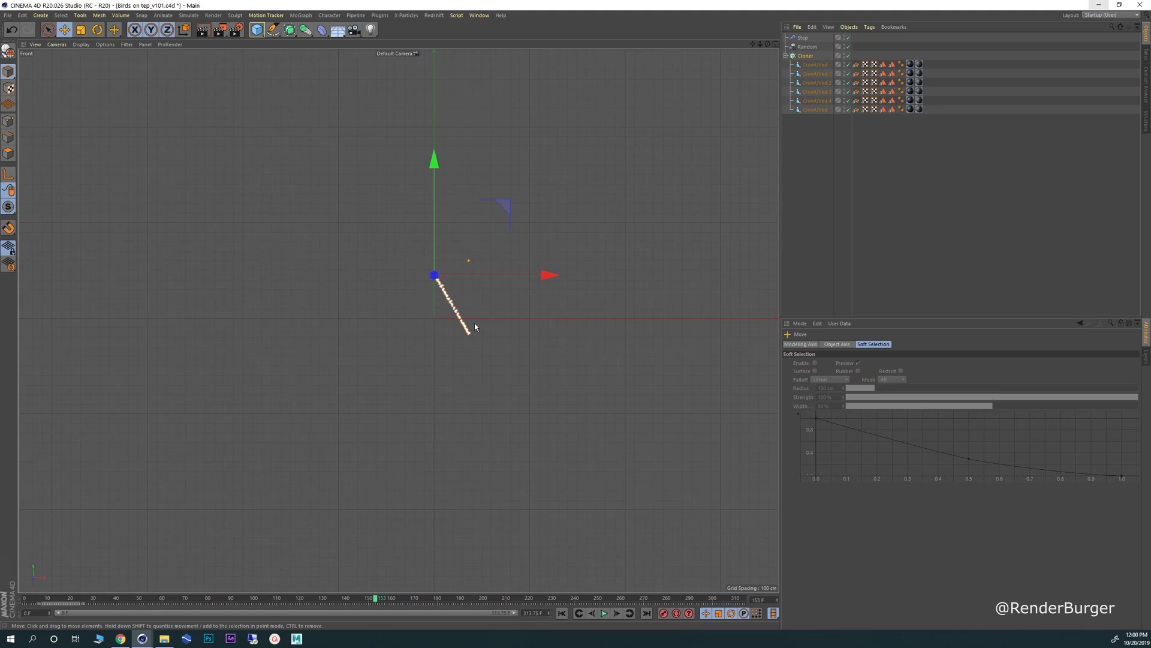
scroll(449, 310, up, 4)
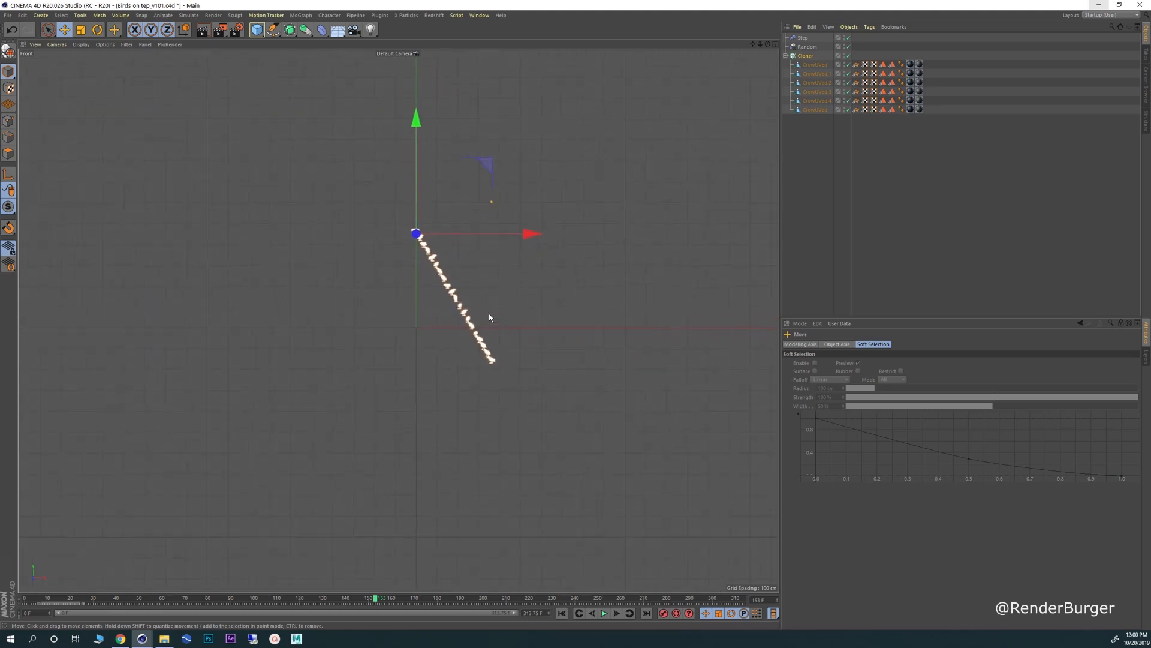
click(776, 45)
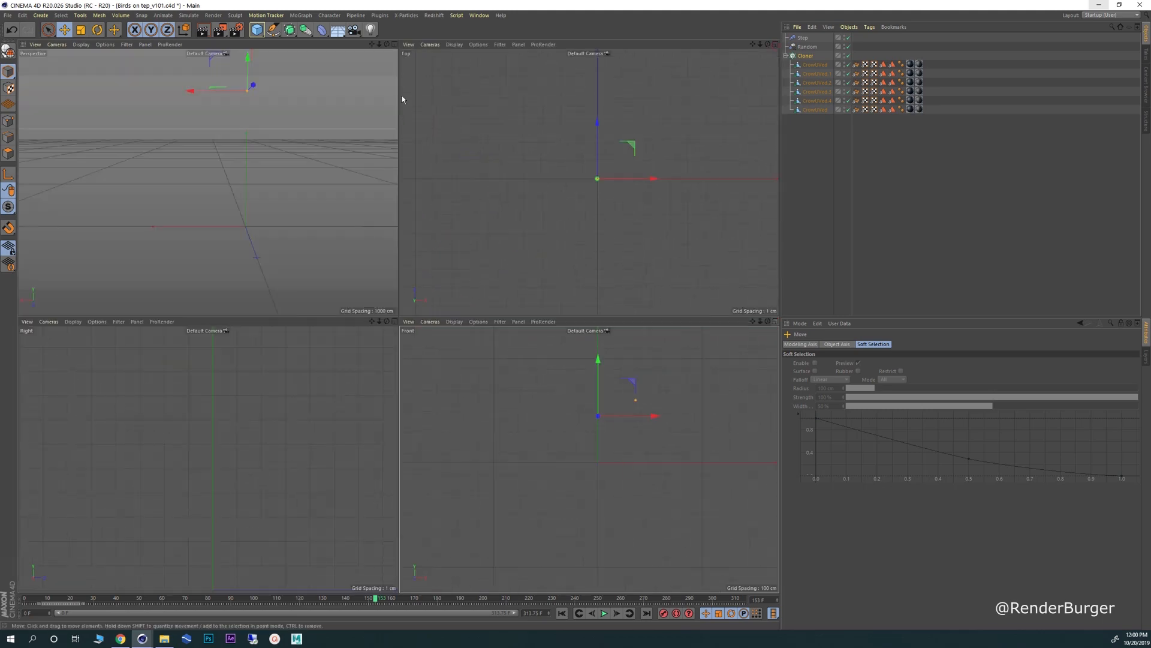
click(394, 45)
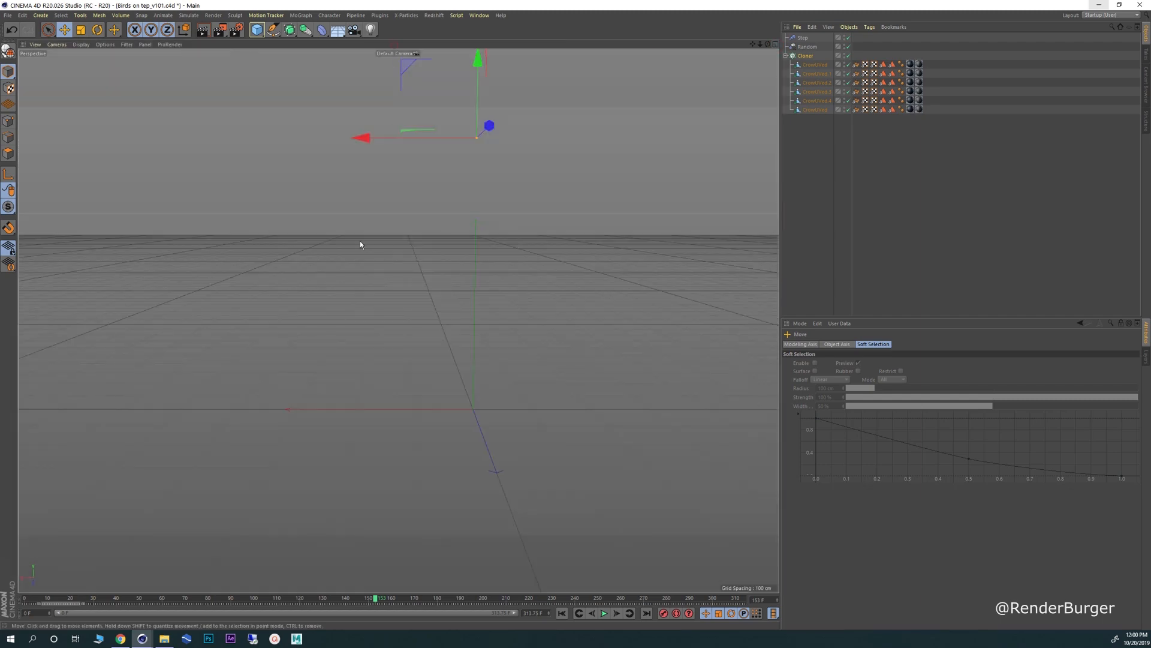
- Add a default 200 cm Cube at the scene origin and compare its size with the crow line
alt+right_drag(463, 273, 382, 271)
alt+drag(415, 282, 324, 236)
click(257, 30)
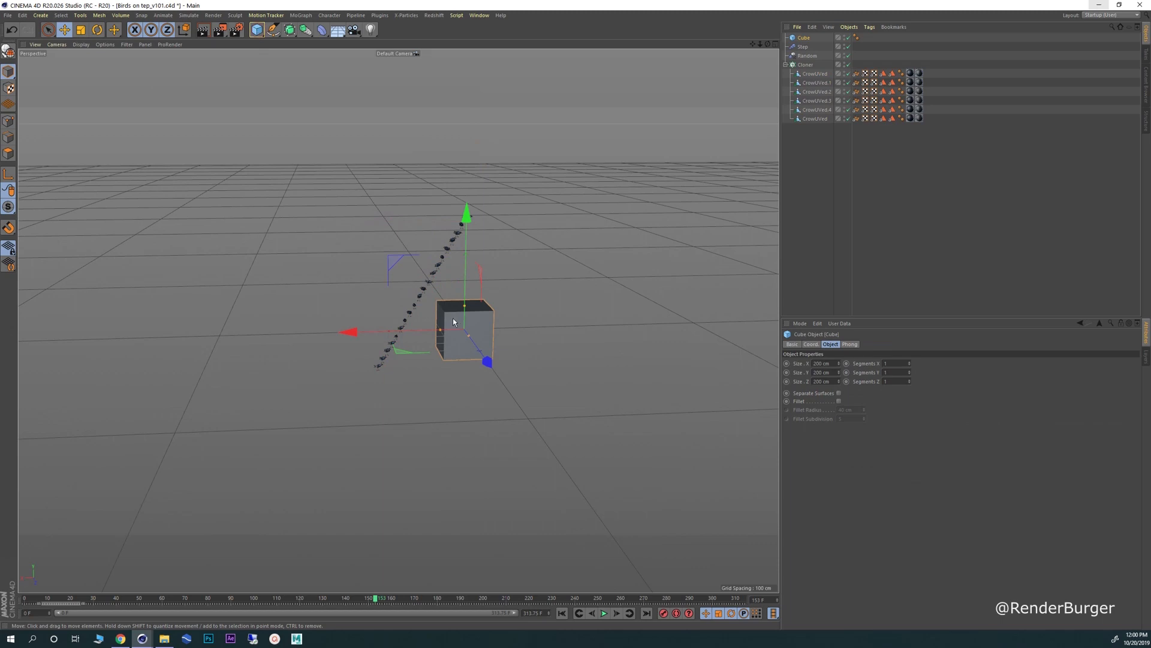
mouse_move(453, 322)
alt+mouse_down()
mouse_move(513, 329)
mouse_move(500, 290)
mouse_move(430, 308)
mouse_move(460, 323)
alt+mouse_up()
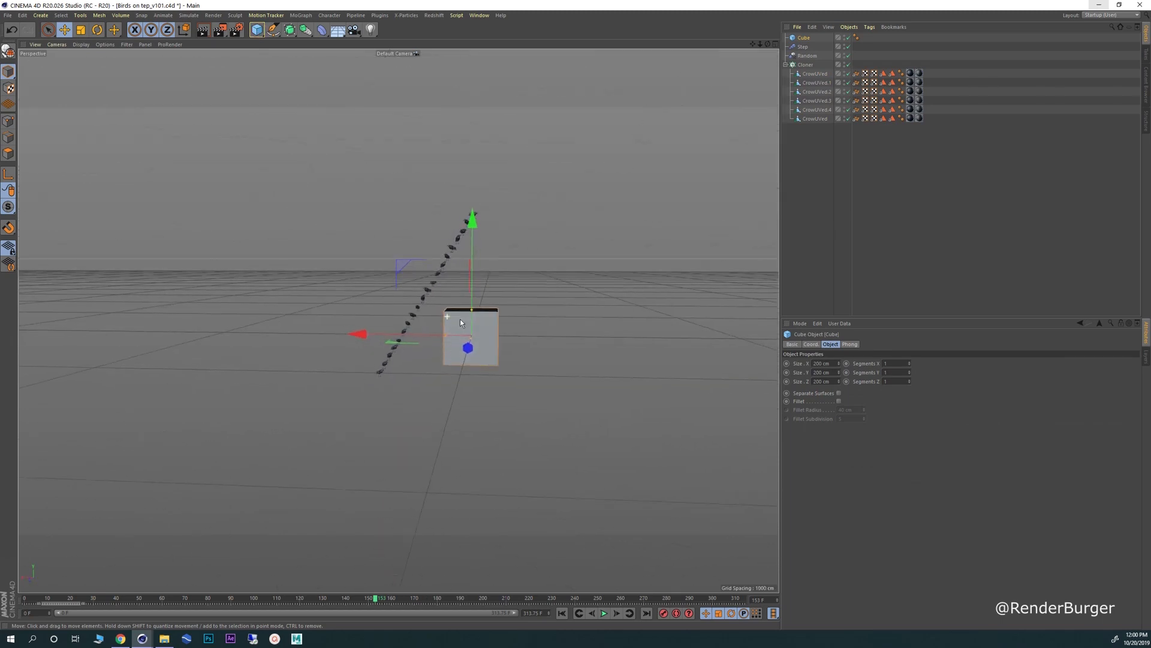
alt+right_drag(460, 320, 481, 334)
click(475, 330)
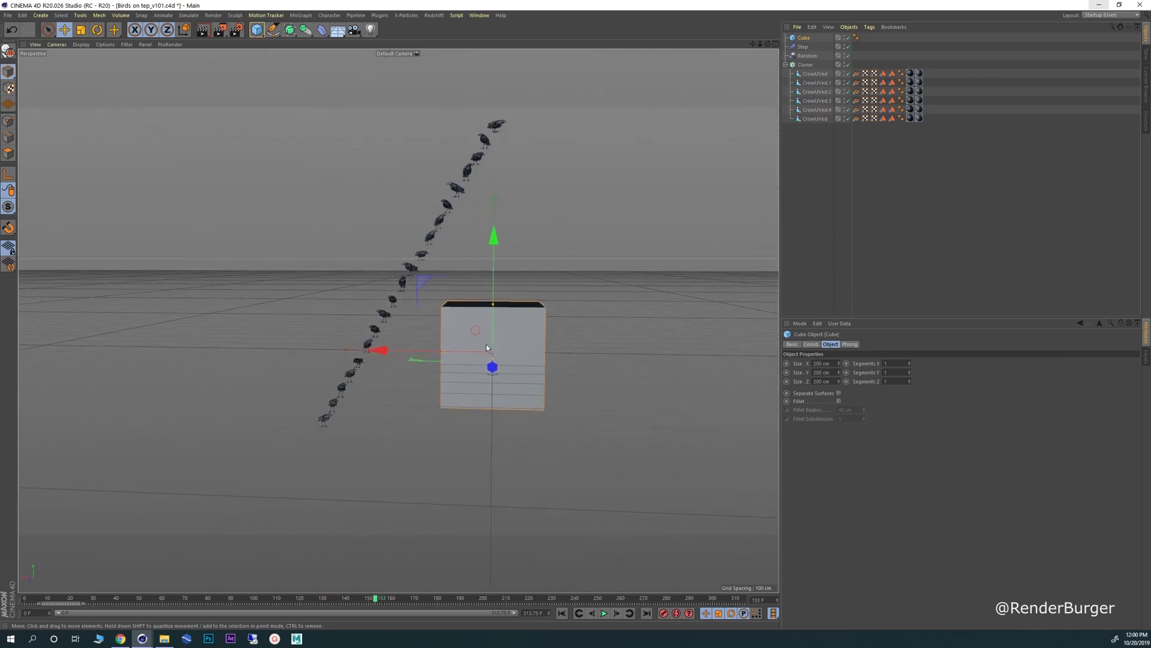
alt+drag(453, 337, 411, 231)
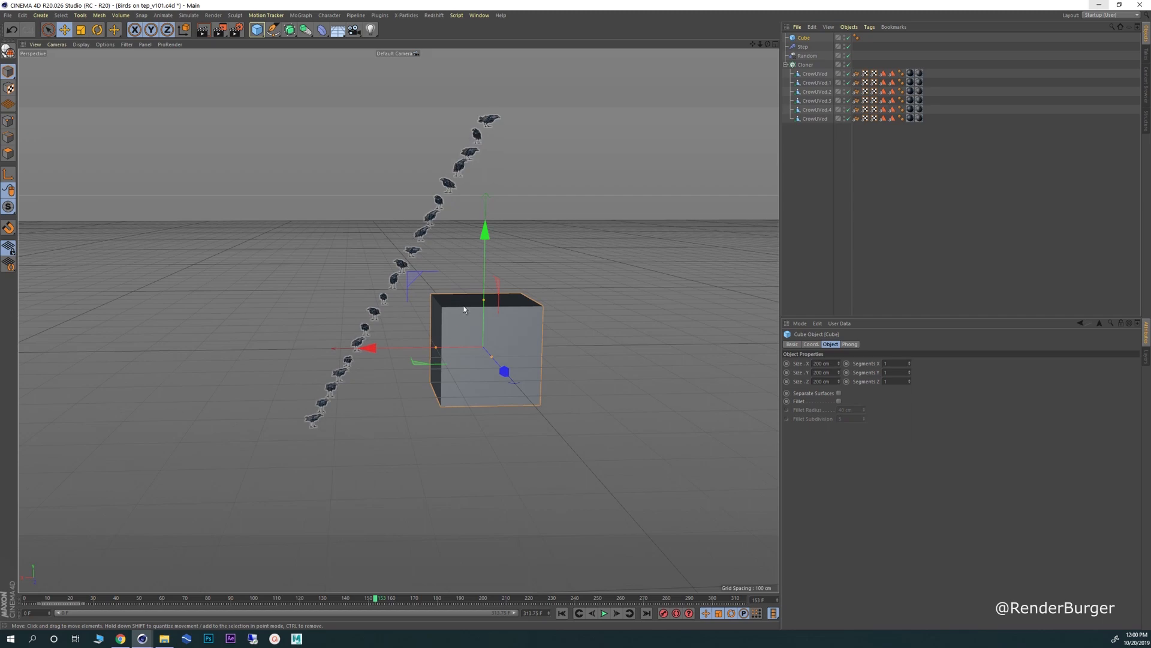
alt+right_drag(462, 309, 423, 313)
alt+drag(432, 329, 447, 315)
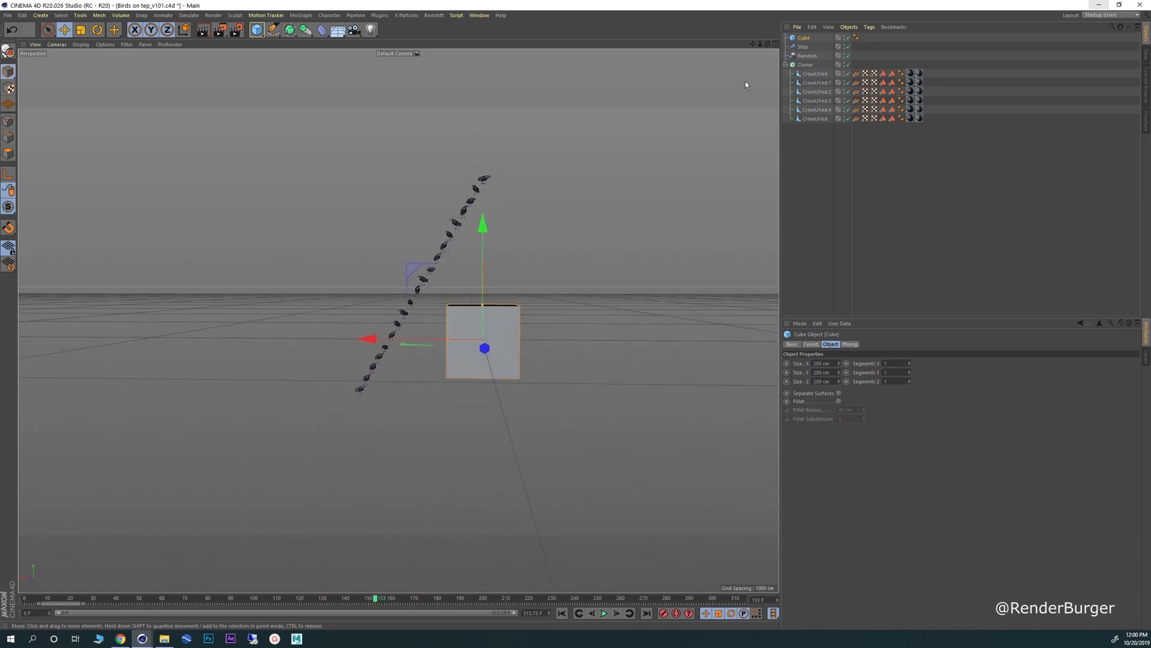
- Try scaling up the Cloner in the Front view, and undo the scaling
click(774, 44)
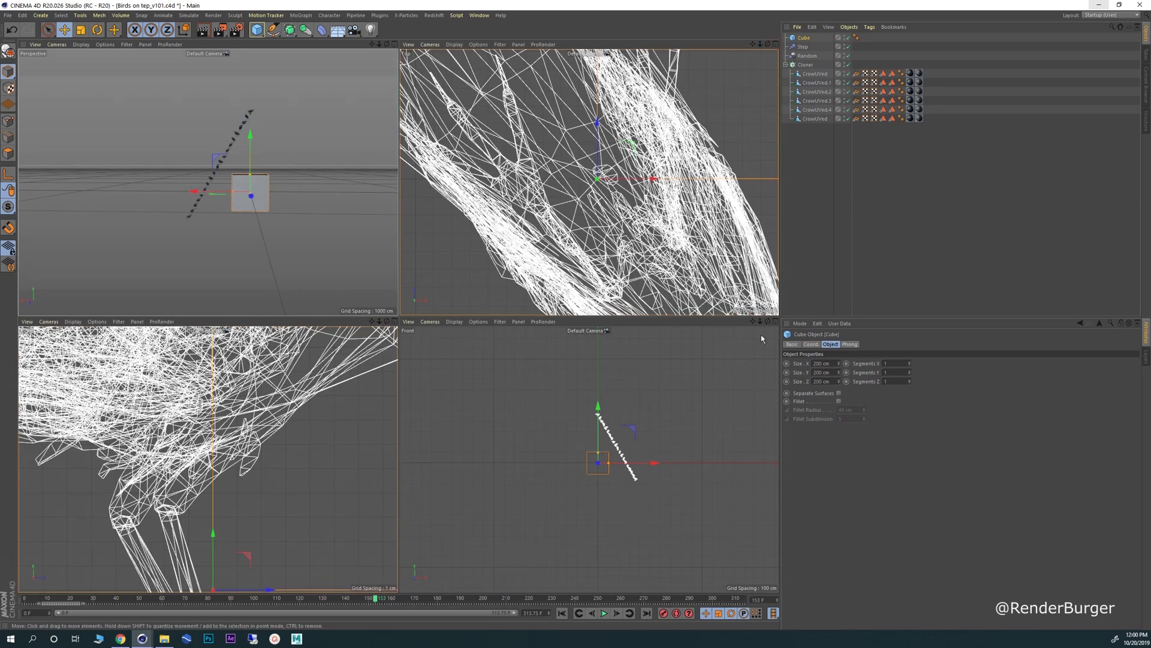
click(775, 321)
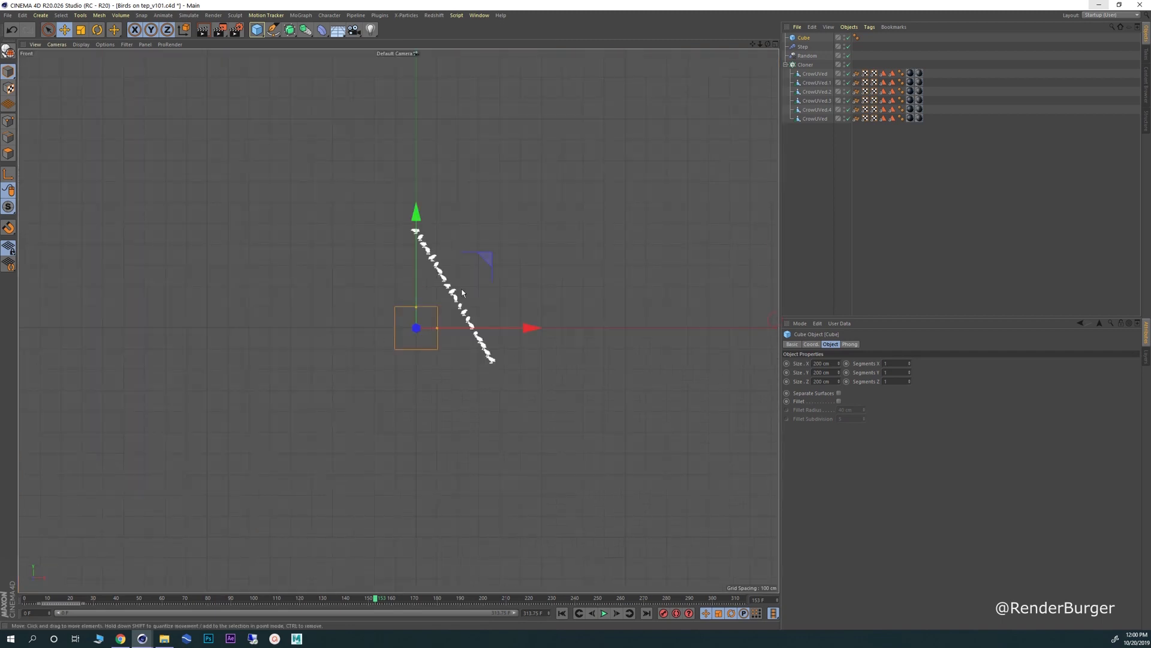
click(803, 65)
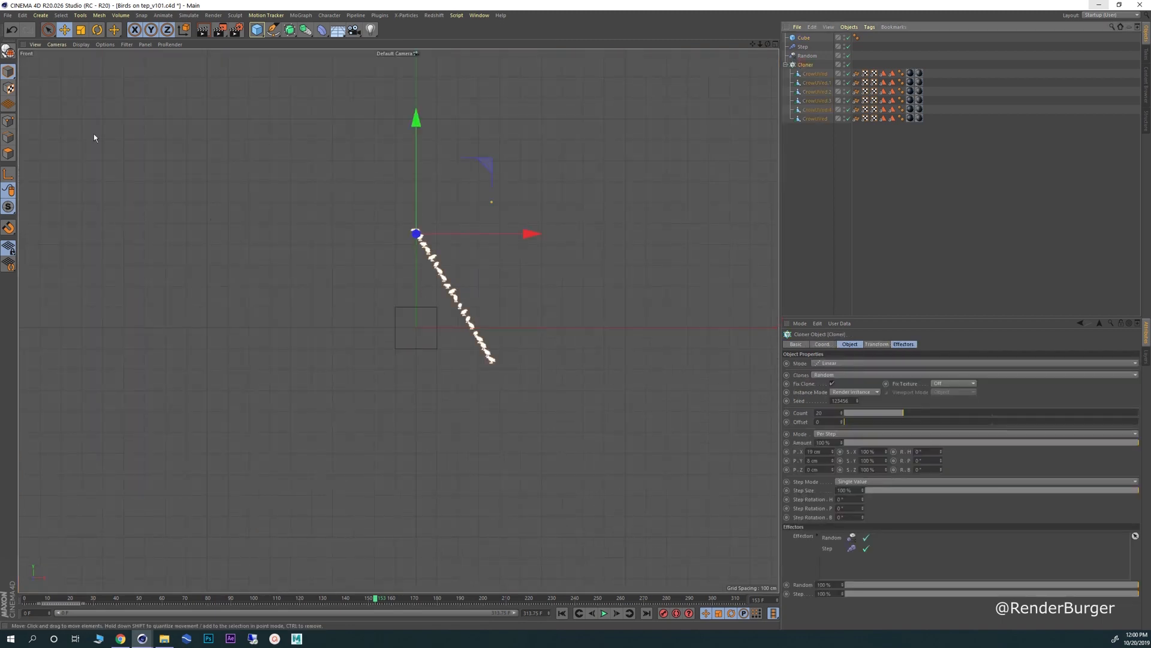
key(t)
drag(281, 252, 403, 256)
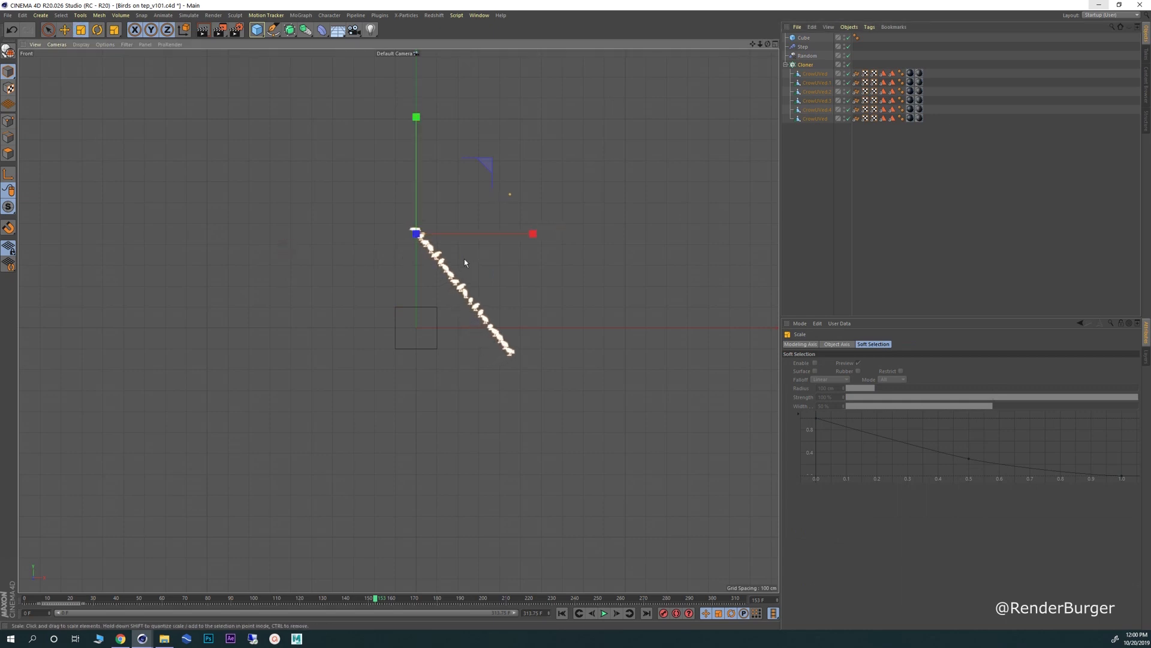
key(ctrl+z)
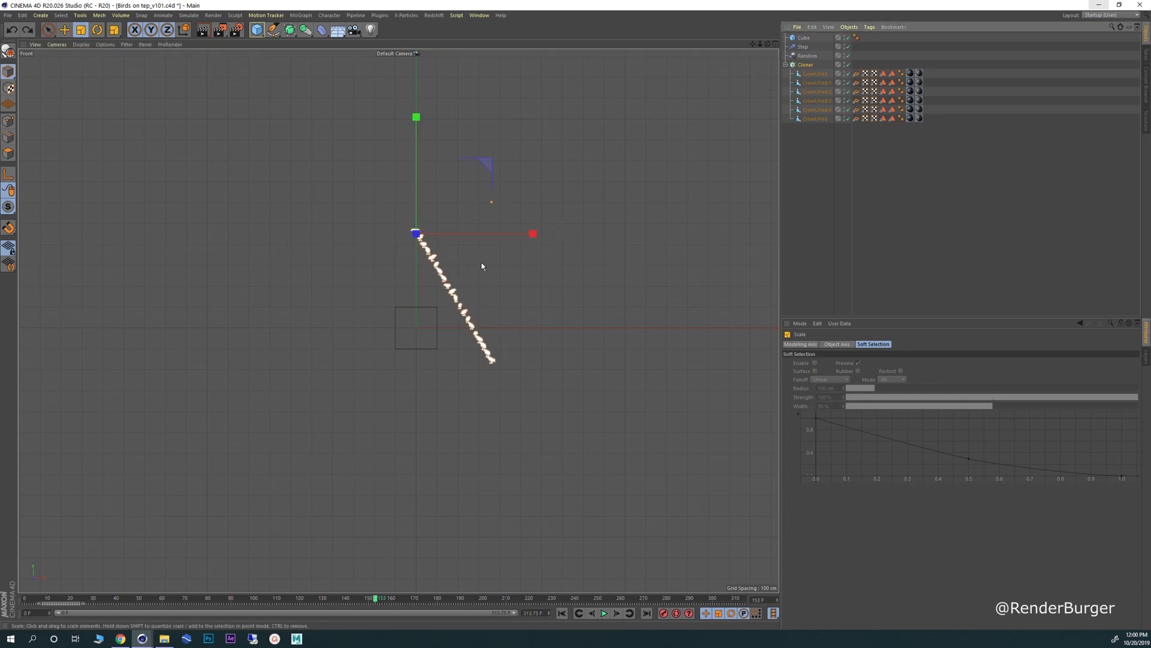
- Scale the Cloner up uniformly in the Front view until the crow line is nearly twice as long
alt+middle_drag(402, 296, 377, 295)
scroll(422, 259, up, 5)
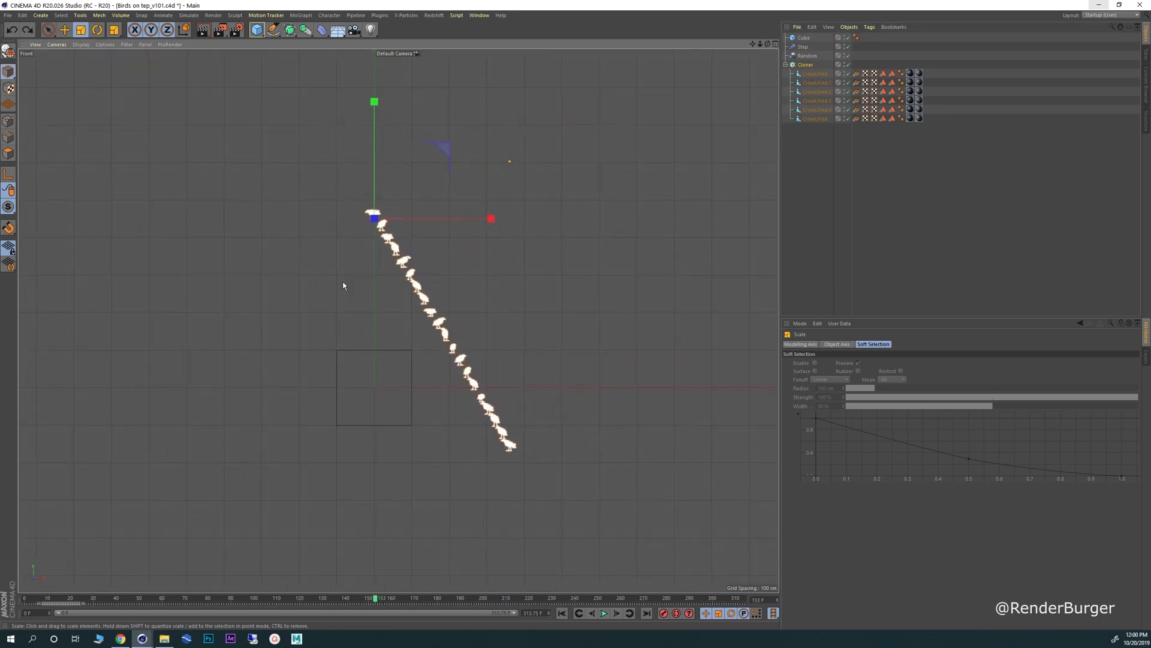
alt+middle_drag(179, 178, 204, 180)
drag(14, 75, 43, 101)
drag(273, 275, 595, 320)
scroll(595, 321, down, 5)
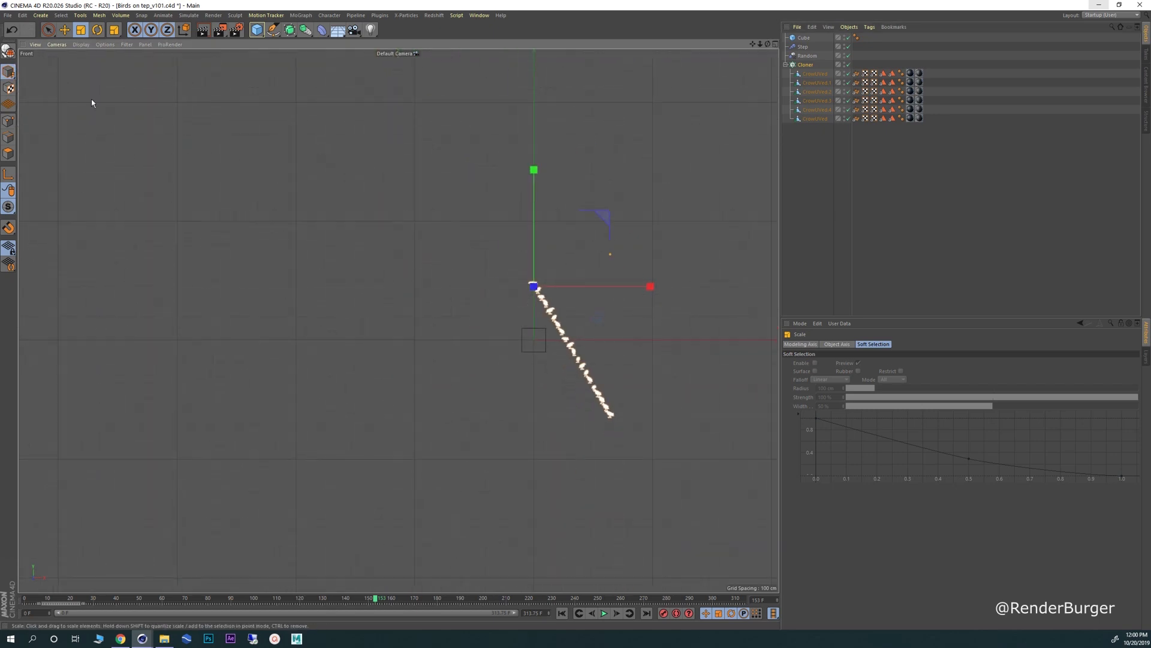
drag(8, 73, 56, 82)
scroll(383, 252, down, 6)
alt+right_drag(416, 257, 512, 270)
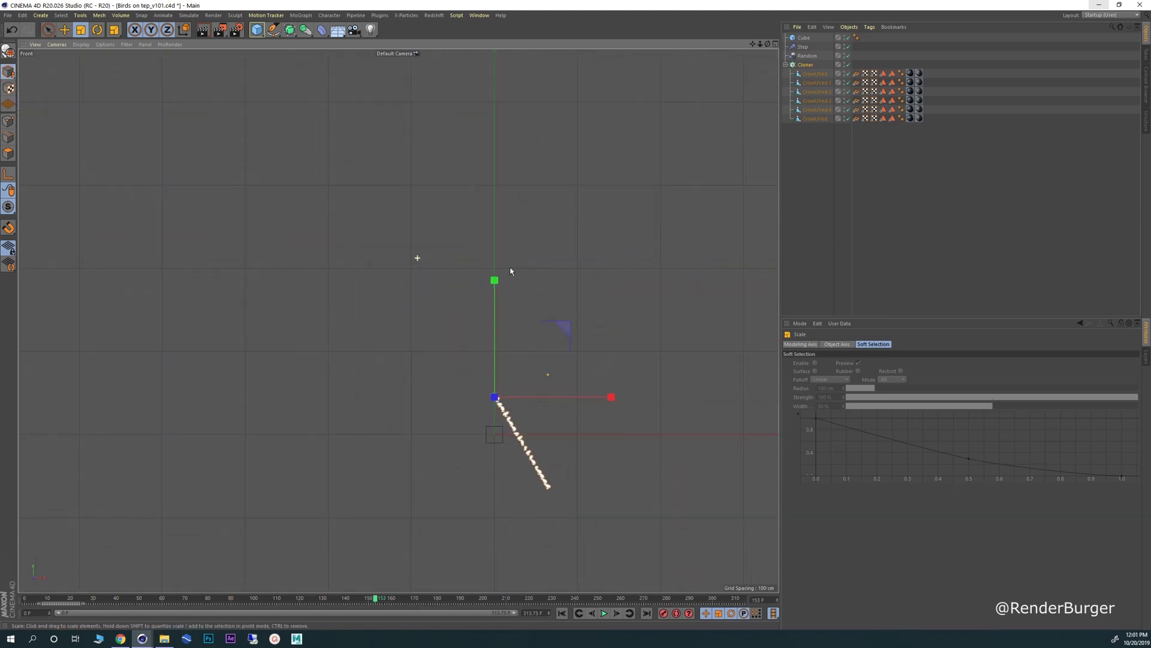
- Scale the Cloner up further, to about three times its size, so single crows are comparable with the cube
drag(376, 332, 606, 317)
alt+right_drag(398, 321, 302, 327)
alt+middle_drag(302, 328, 278, 296)
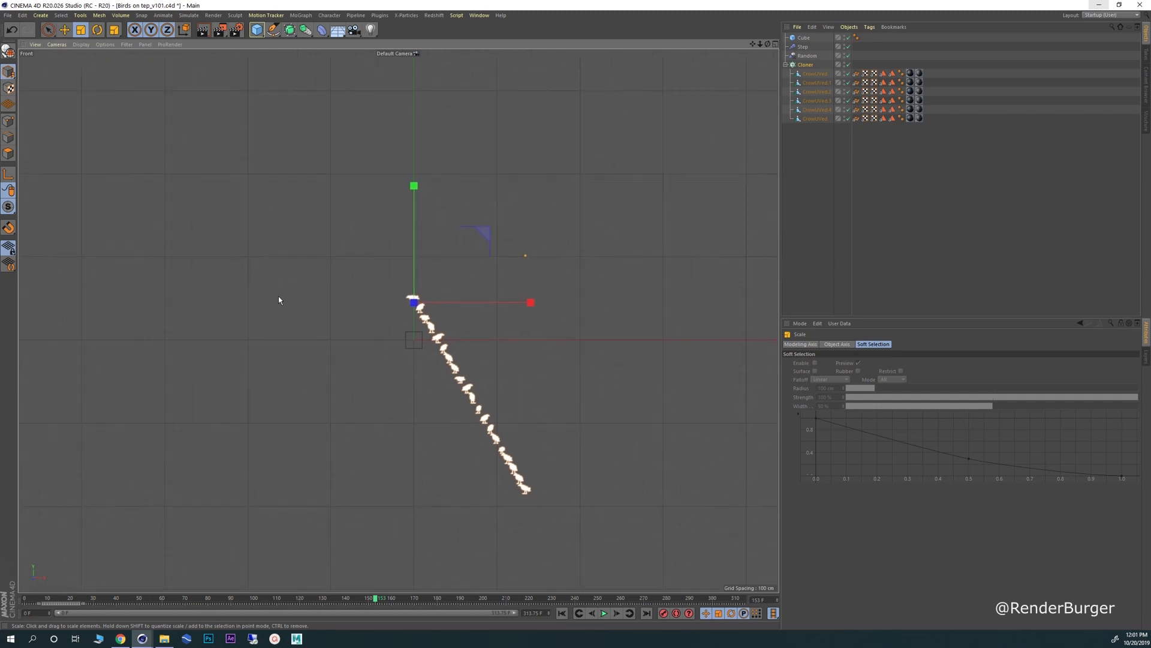
click(390, 301)
click(814, 65)
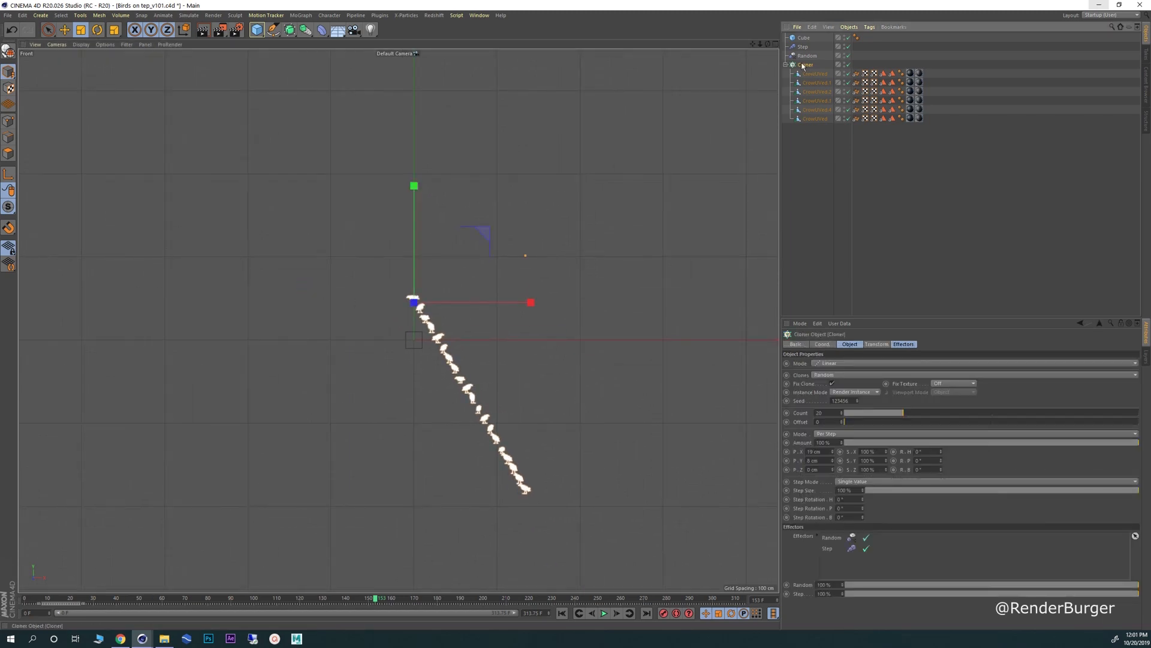
drag(342, 291, 654, 333)
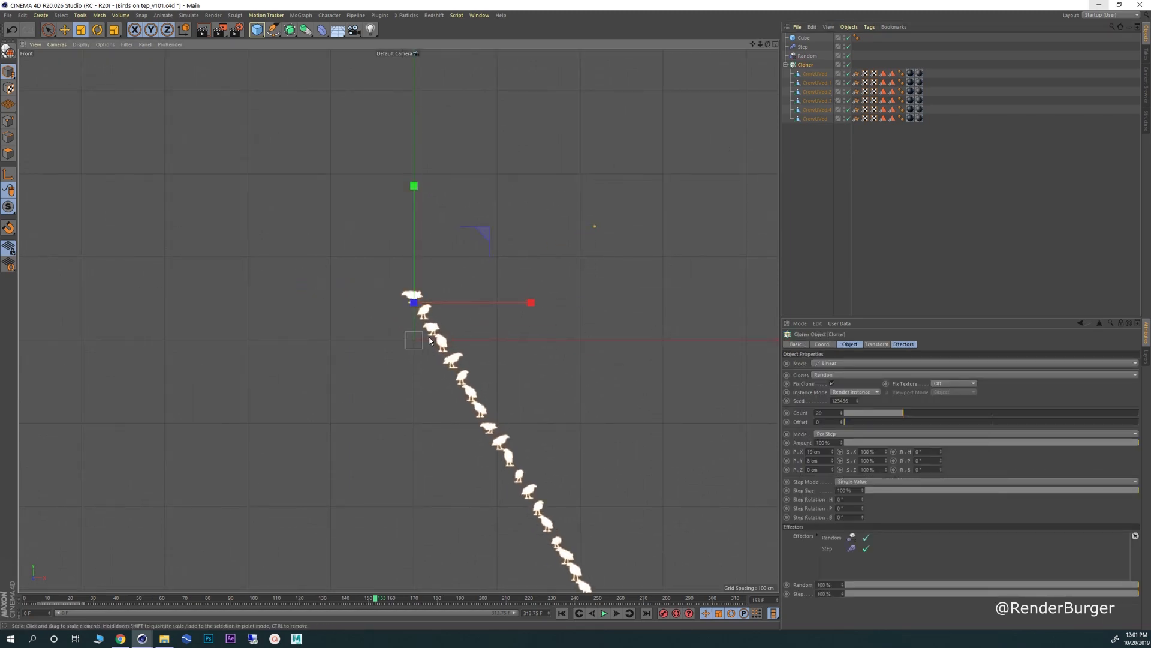
scroll(431, 347, up, 5)
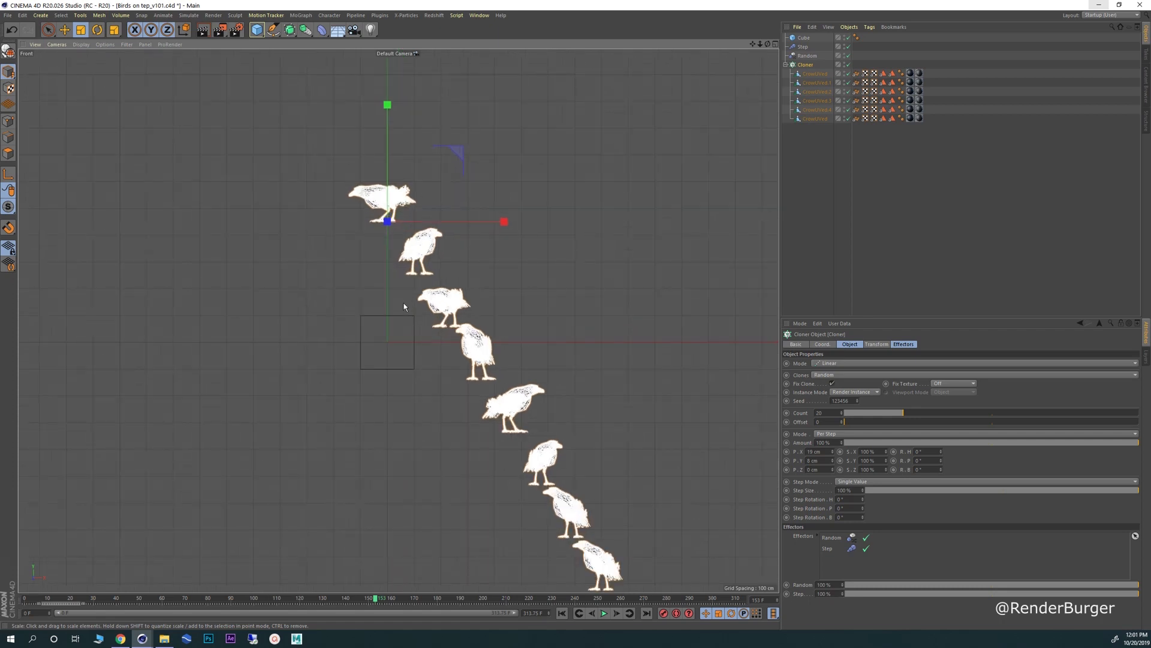
- Go to about frame 63 and examine the crows' poses and size along the line against the cube
mouse_move(154, 598)
mouse_down()
mouse_move(235, 596)
mouse_move(170, 598)
mouse_up()
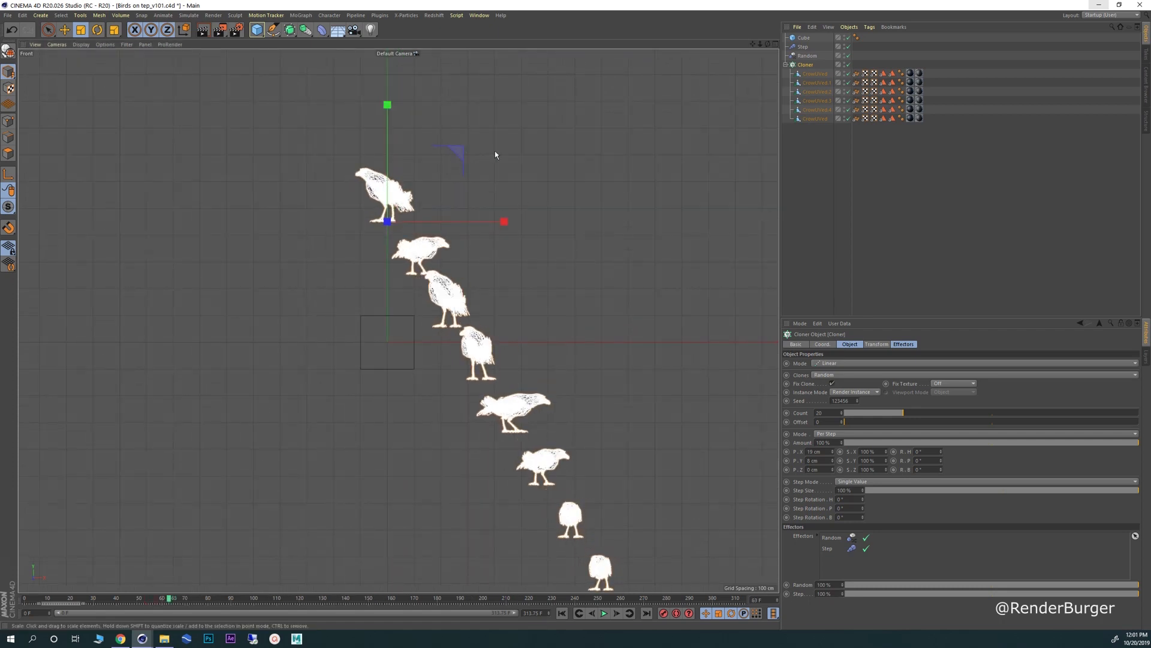
alt+right_drag(463, 308, 423, 307)
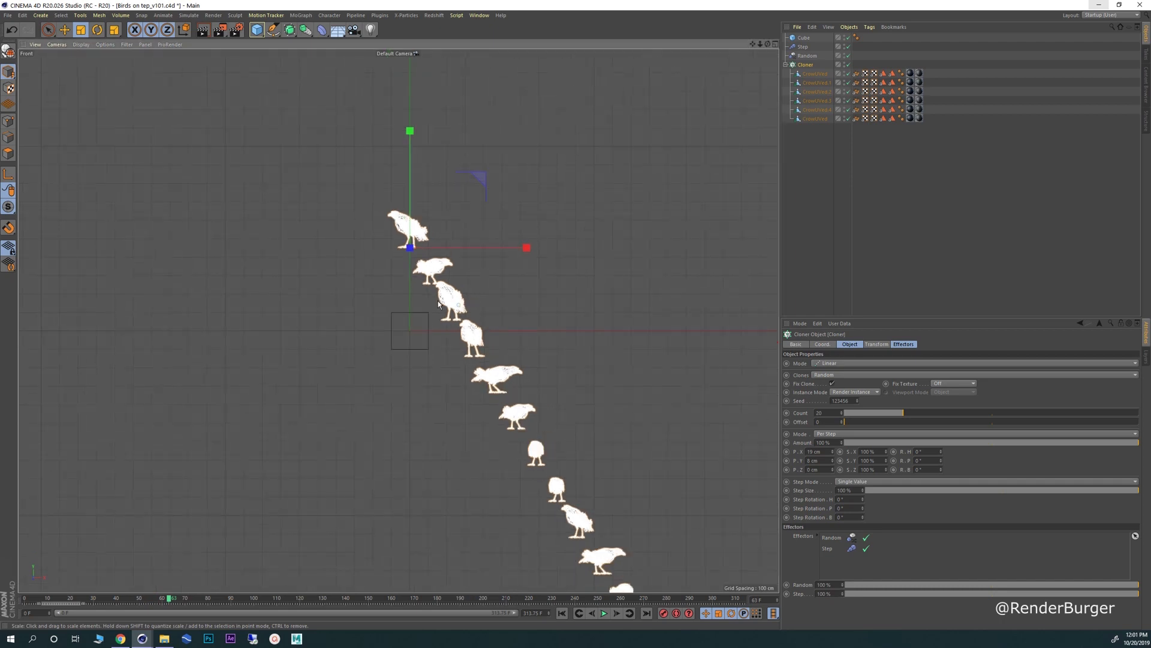
alt+middle_drag(423, 307, 427, 256)
alt+right_drag(427, 257, 385, 246)
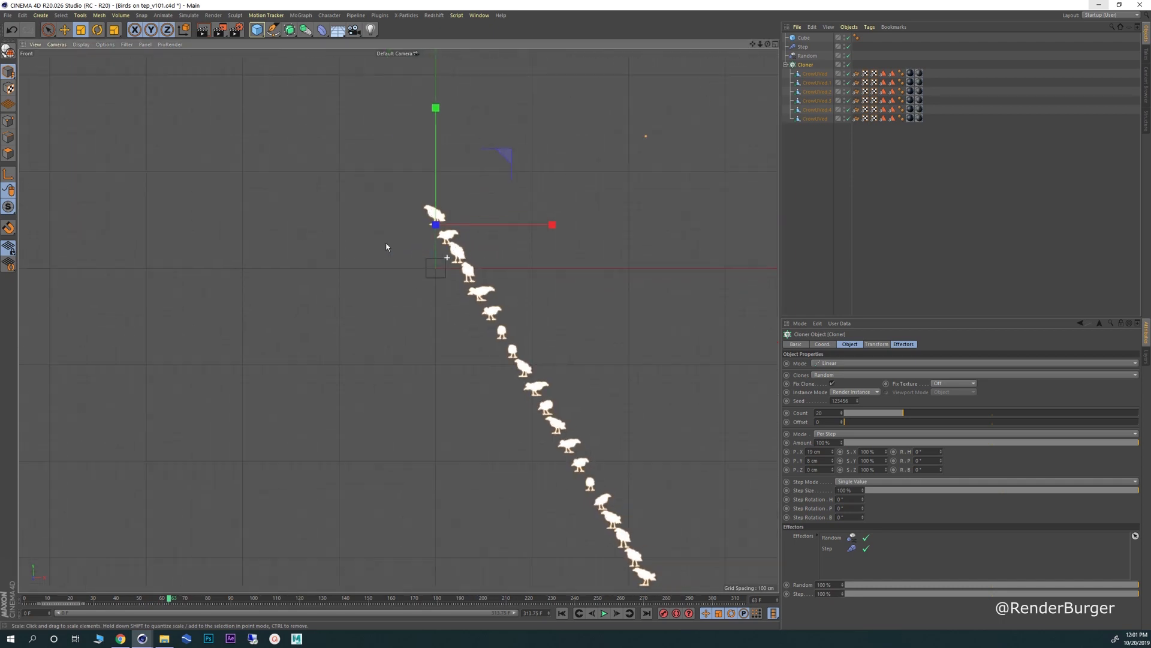
alt+middle_drag(420, 276, 383, 258)
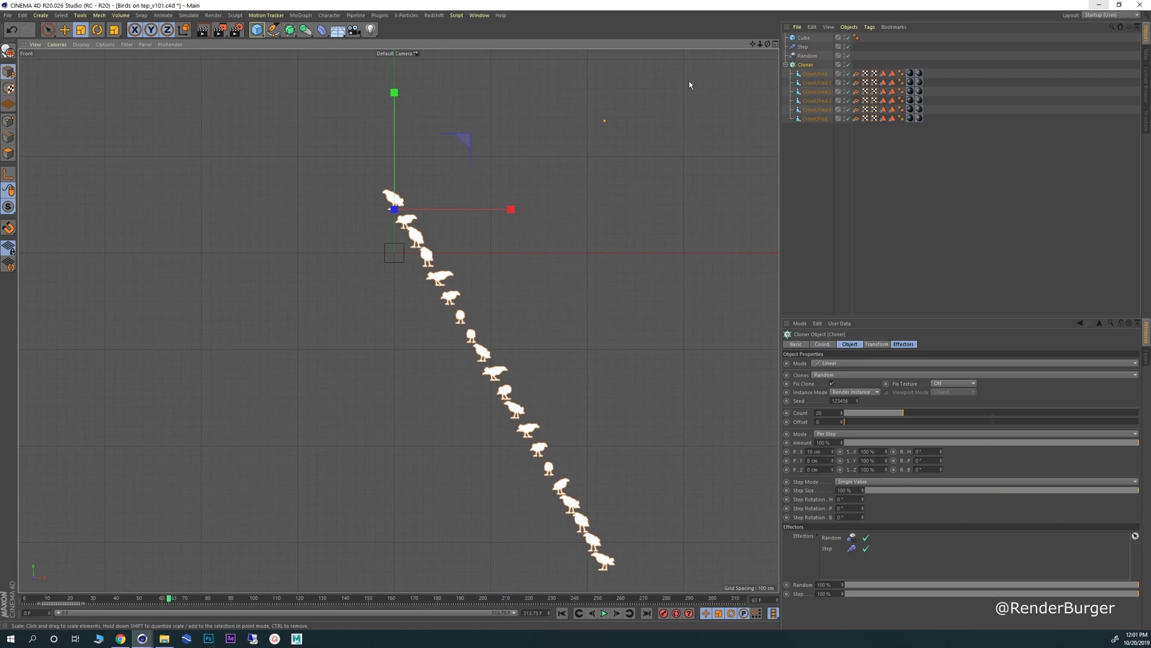
- Scale the Cloner down to about two thirds and move it about 400 cm along positive X
alt+middle_drag(376, 240, 351, 234)
scroll(351, 233, up, 6)
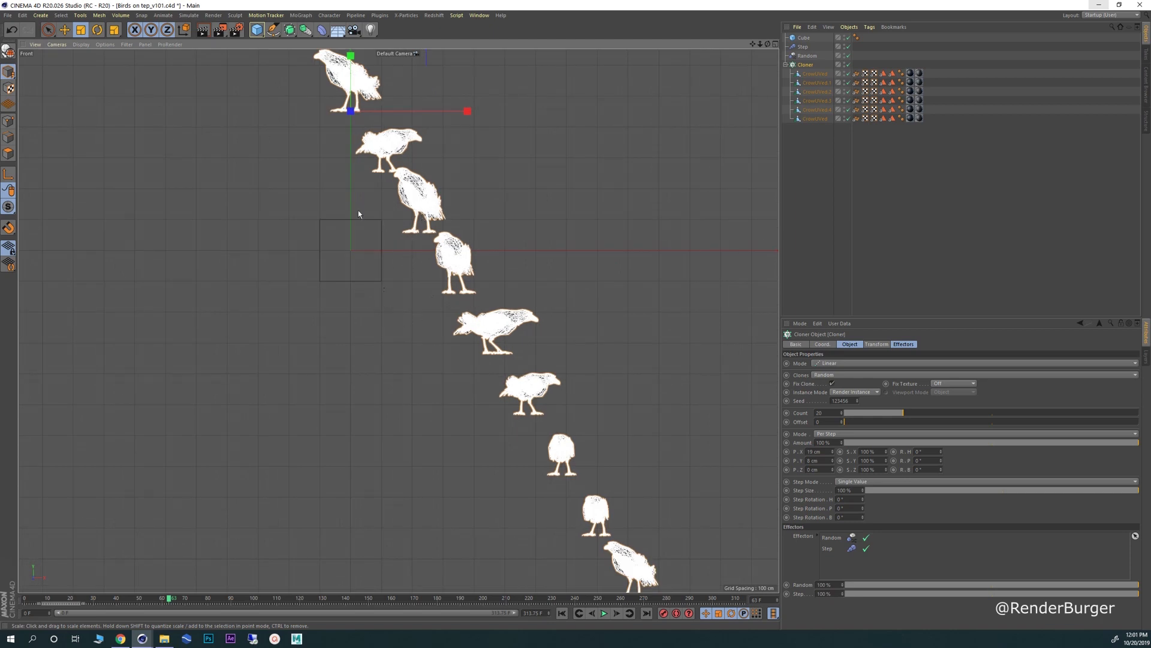
alt+middle_drag(310, 206, 336, 278)
mouse_move(319, 164)
mouse_down()
mouse_move(107, 179)
mouse_move(177, 188)
mouse_up()
alt+middle_drag(343, 231, 319, 232)
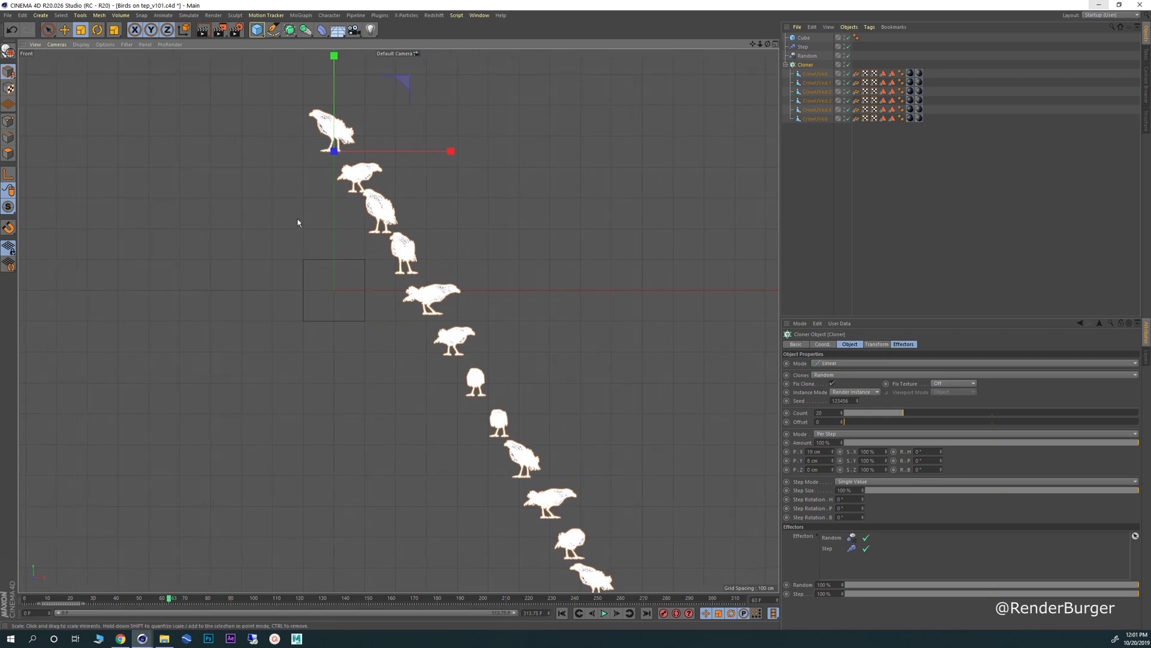
key(e)
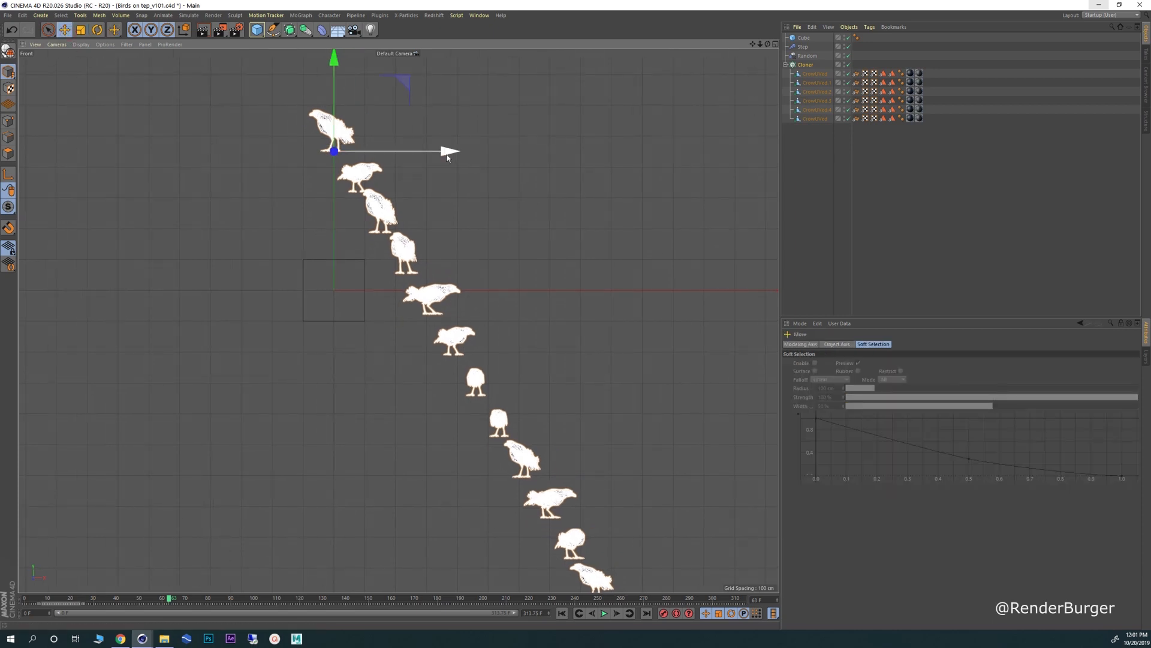
drag(456, 151, 572, 144)
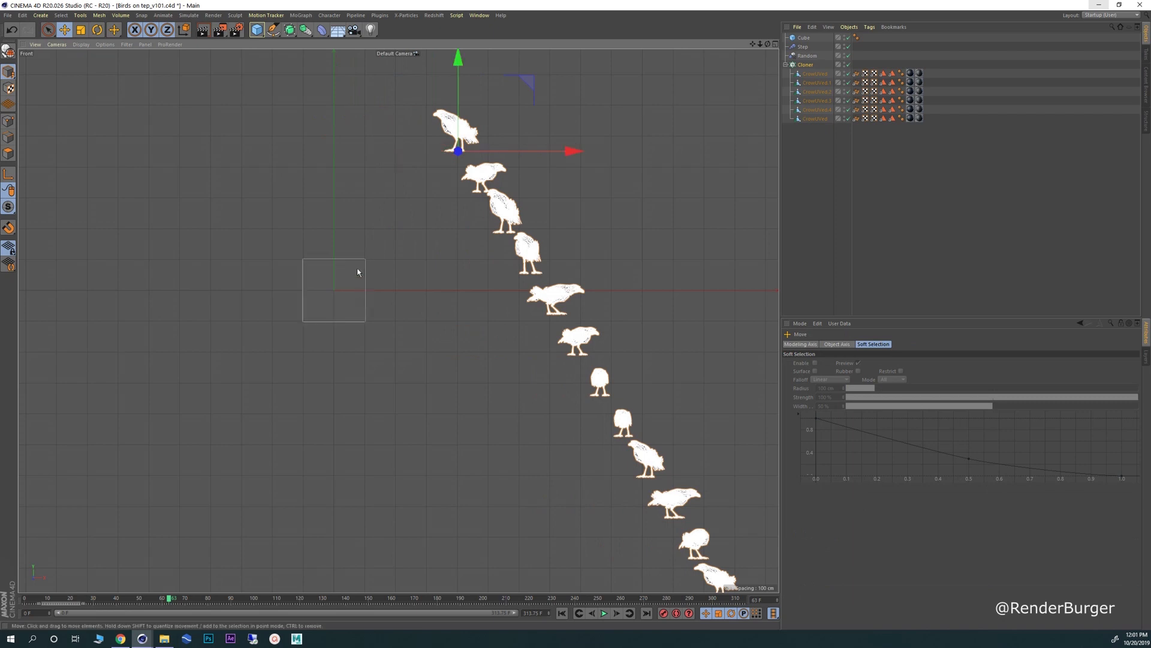
- Delete the reference cube at the origin and save the project
click(357, 266)
key(Delete)
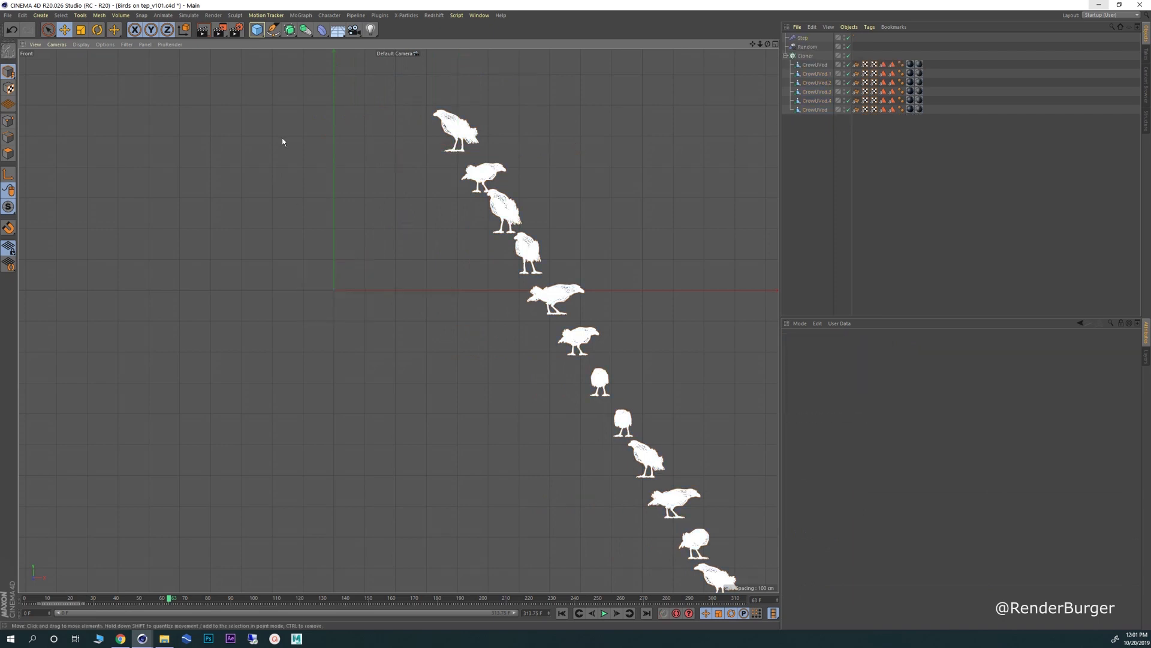
click(8, 15)
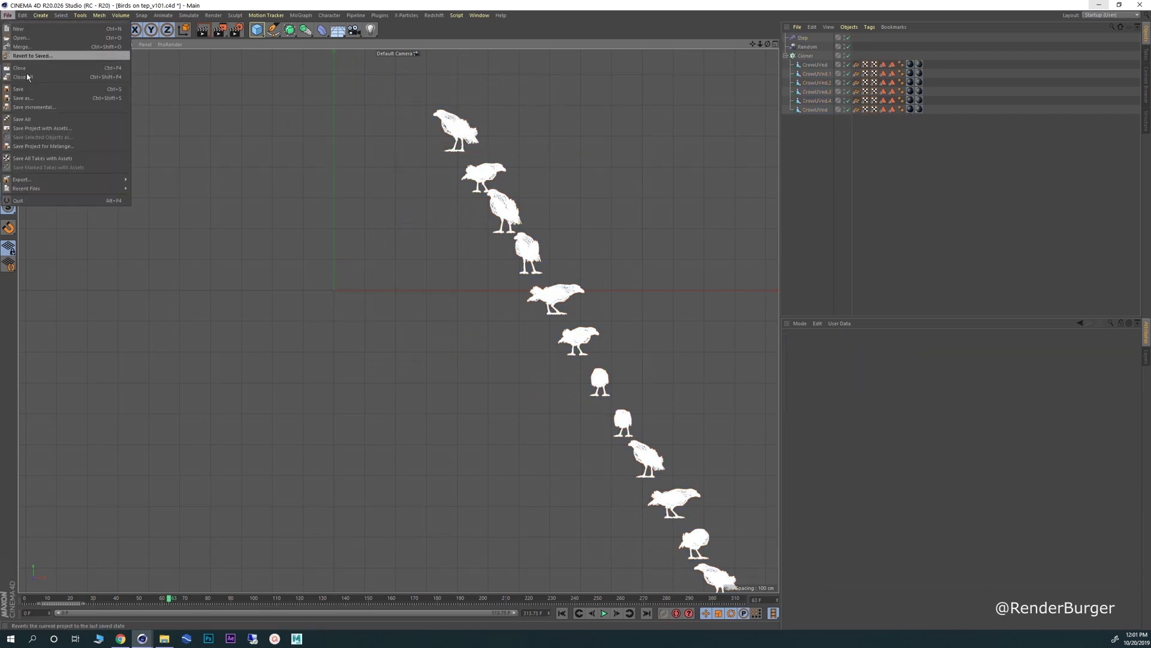
click(35, 107)
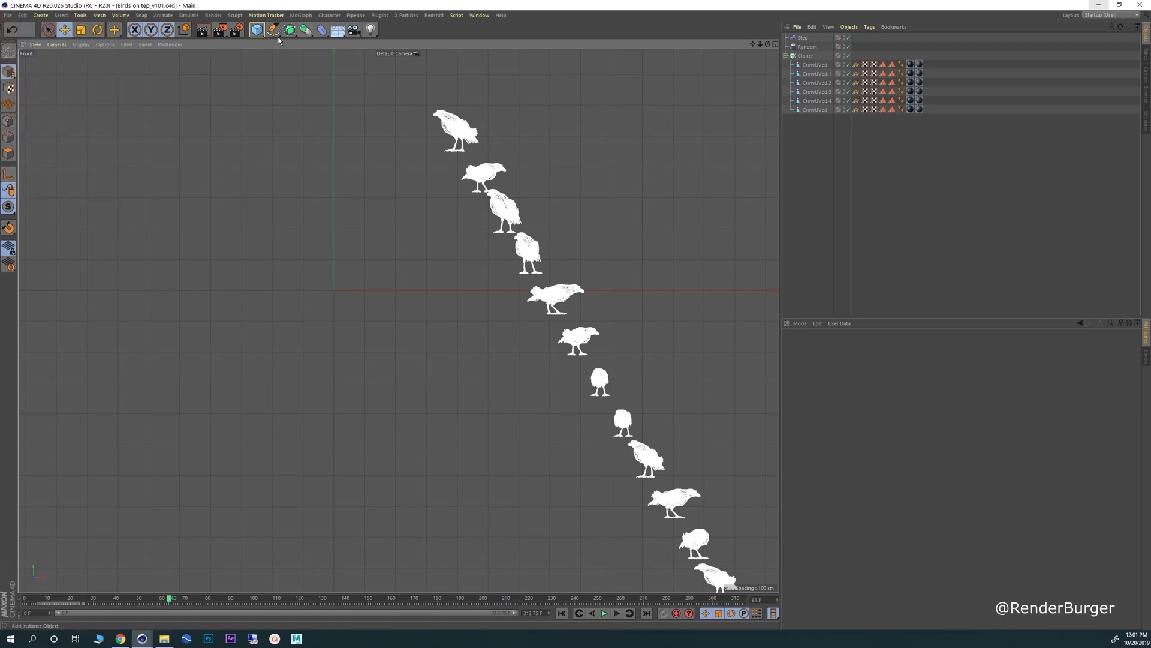
- Activate the spline Pen tool with its type set to Linear for the empty area beside the crows
drag(272, 37, 300, 48)
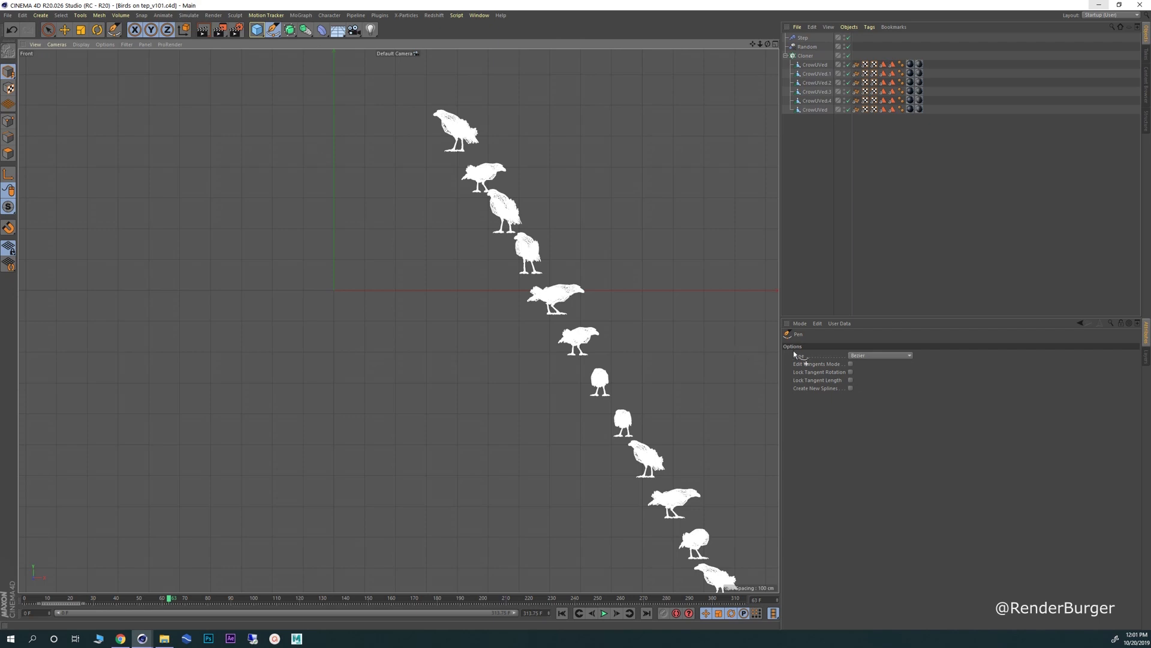
click(889, 356)
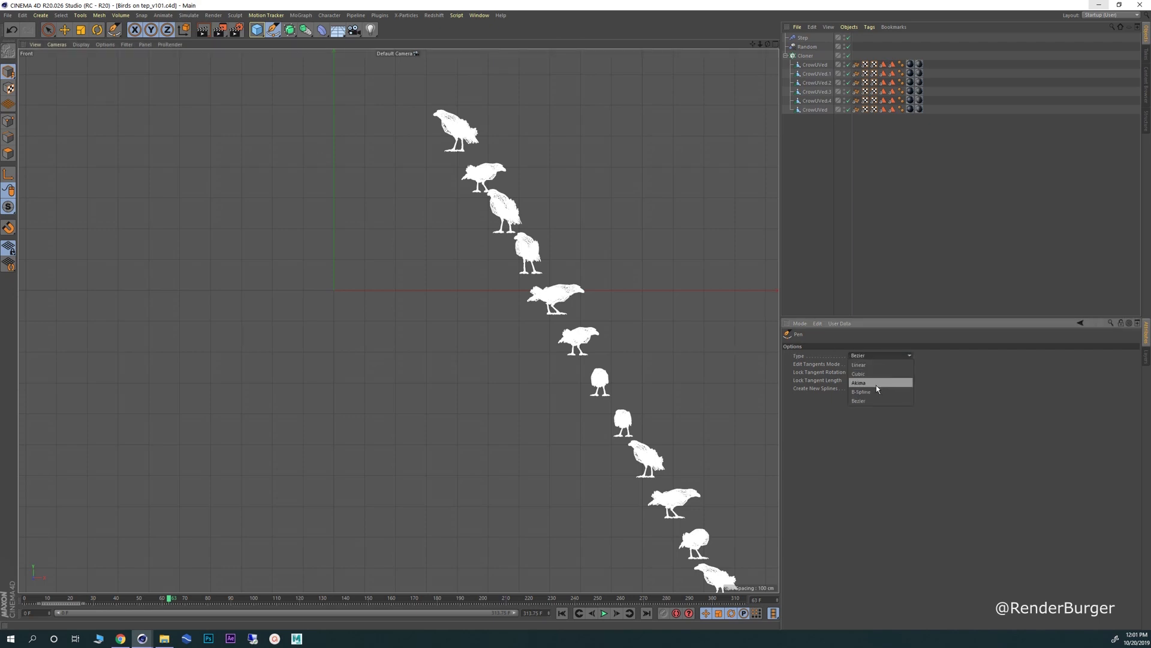
click(859, 364)
scroll(398, 322, down, 3)
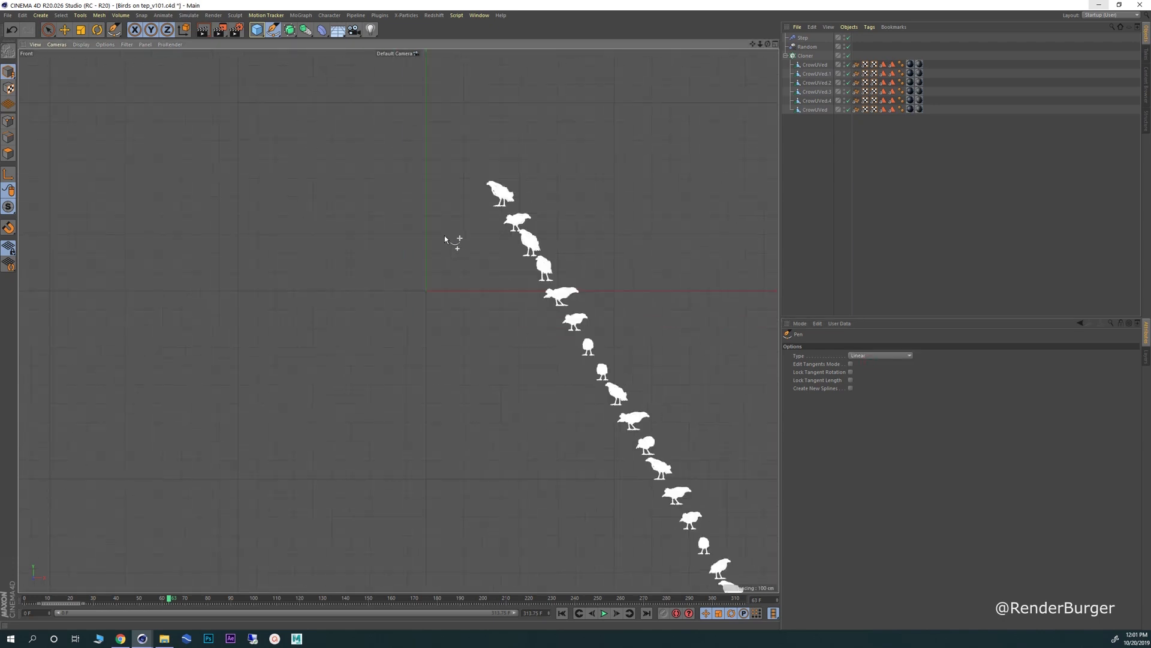
scroll(422, 215, up, 5)
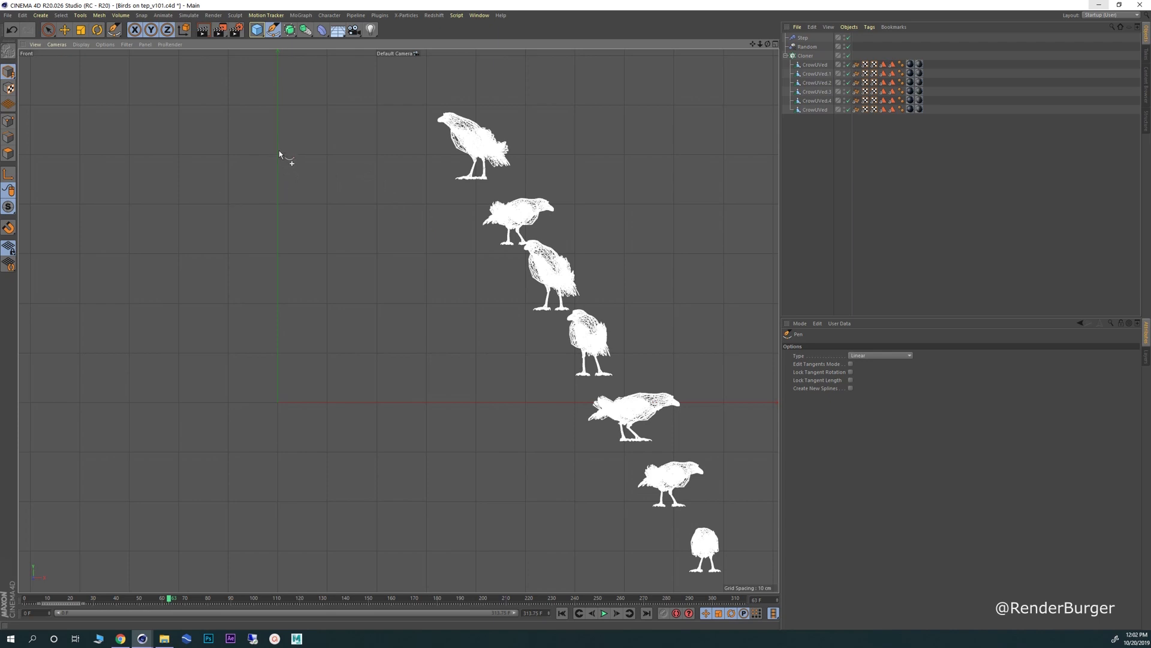
- Enable Workplane Snap and Grid Point Snap for drawing on the grid
click(9, 227)
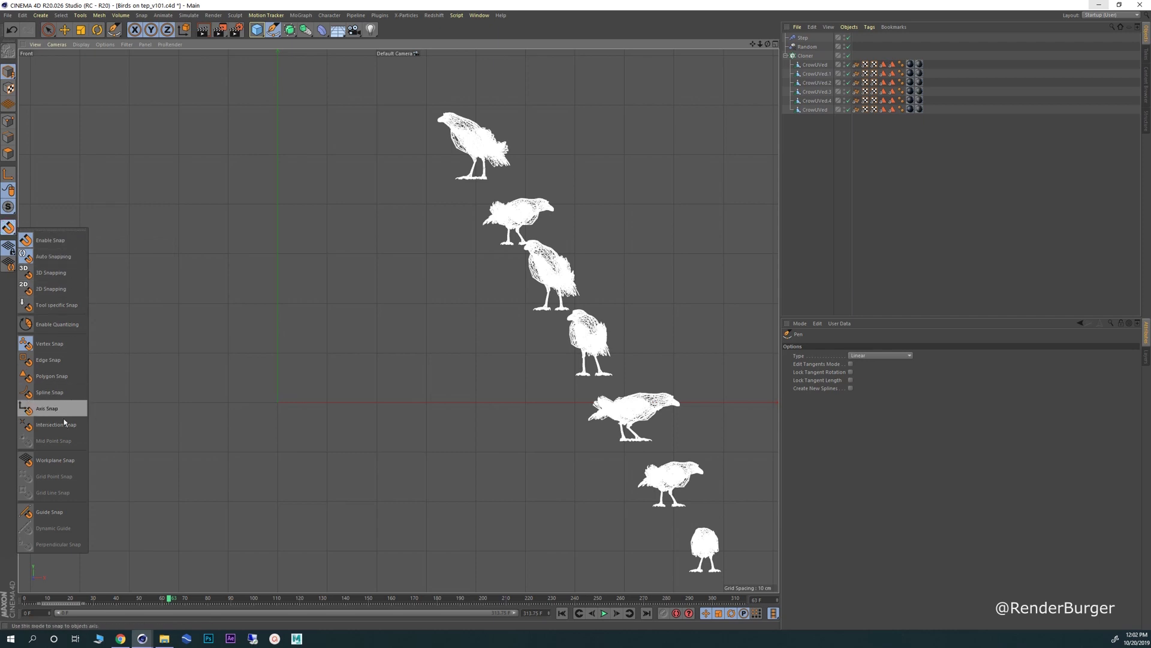
click(65, 461)
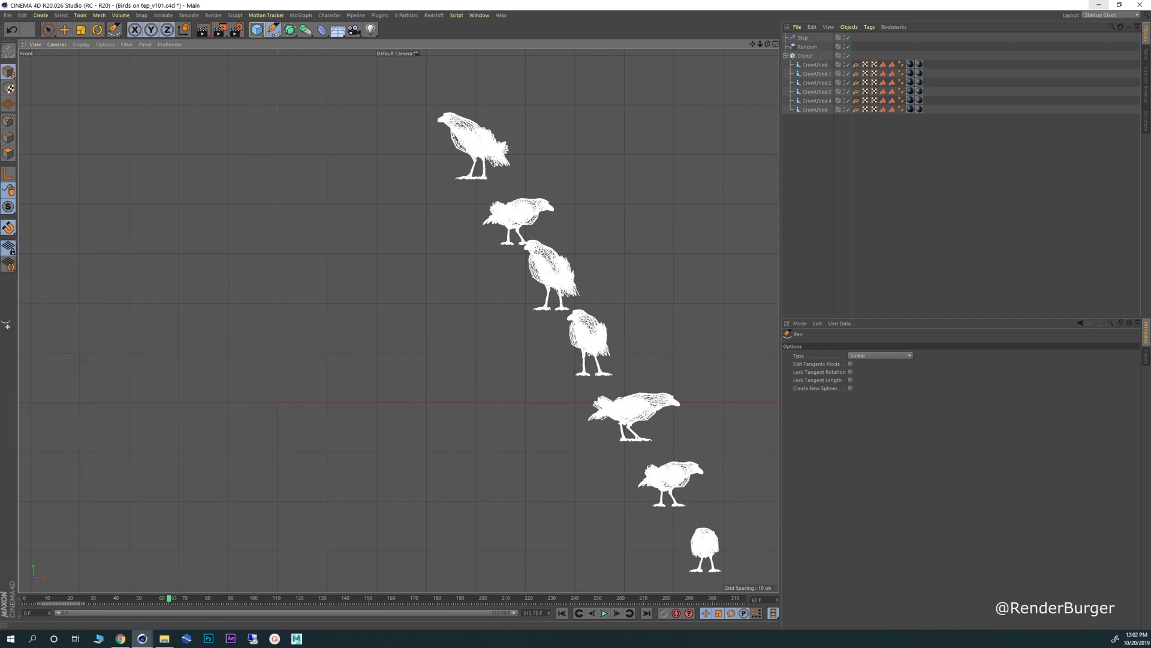
click(9, 228)
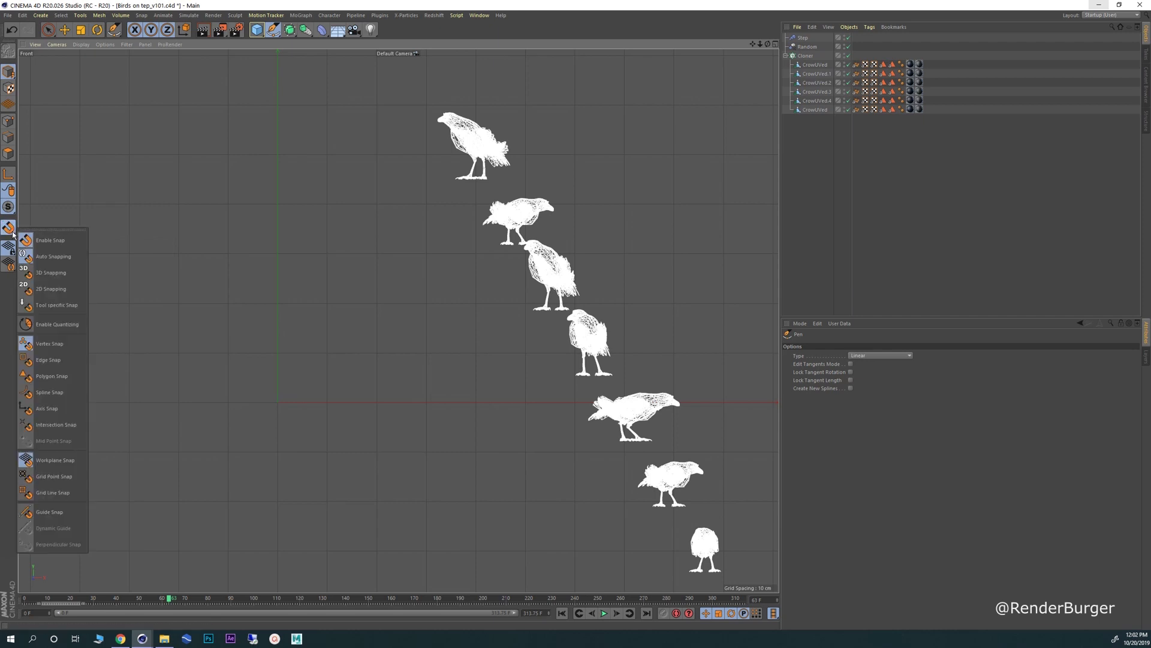
click(58, 478)
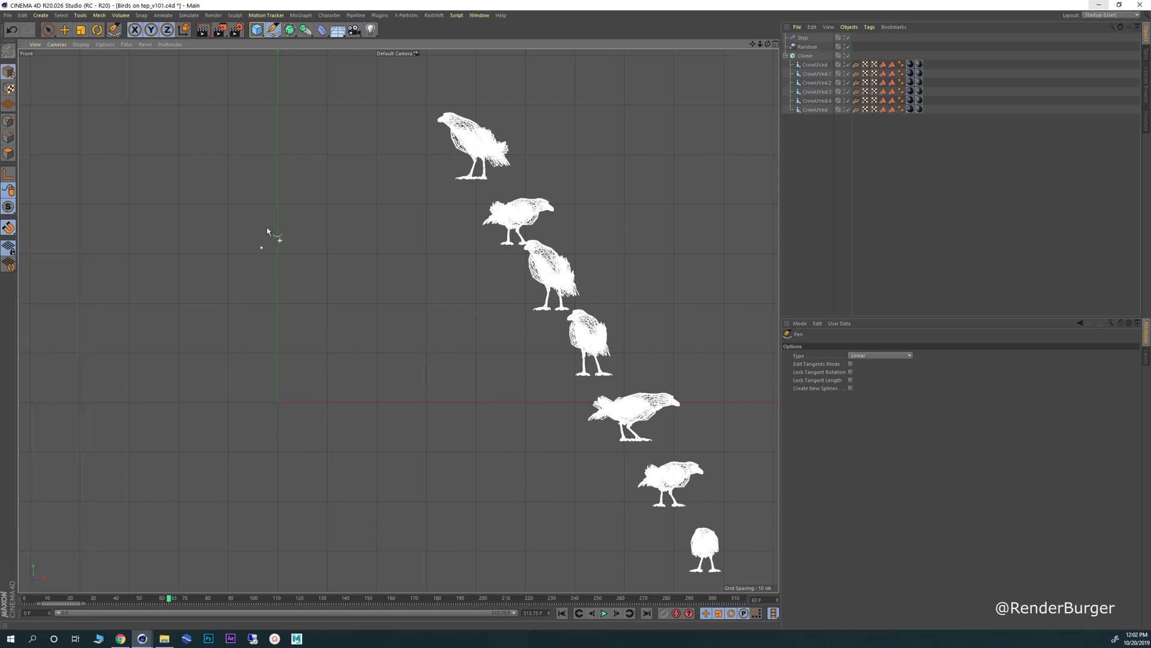
- Draw a descending stair spline from the Y axis, about 500 cm up, to the X axis with treads and risers of about 100 cm
click(279, 155)
click(327, 155)
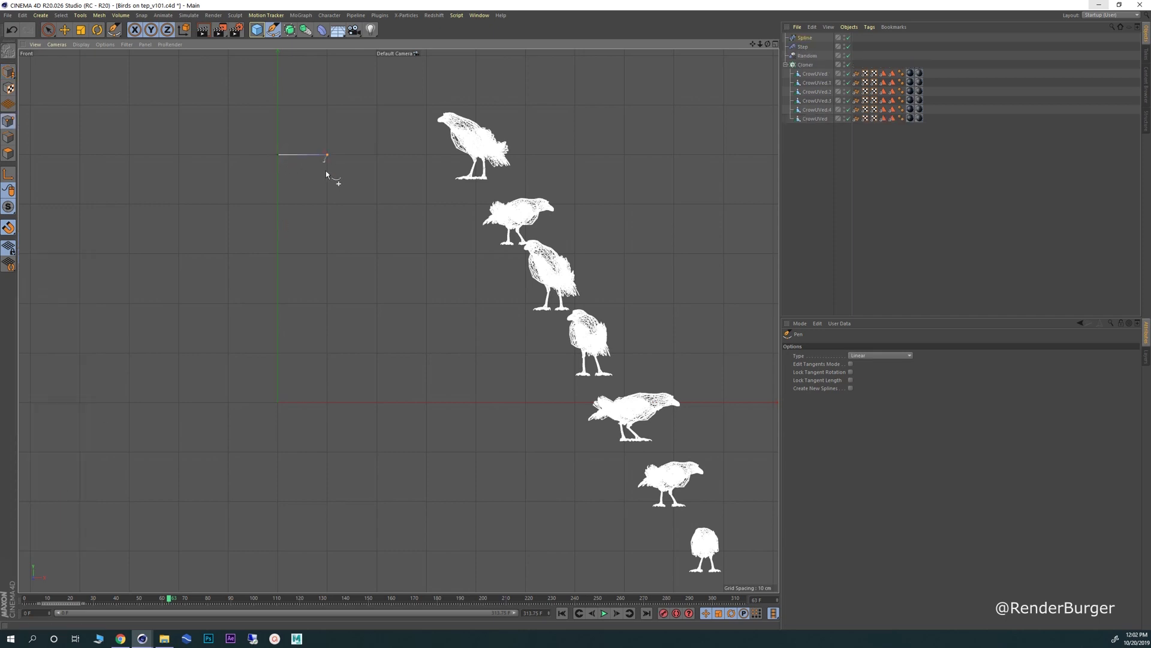
click(327, 205)
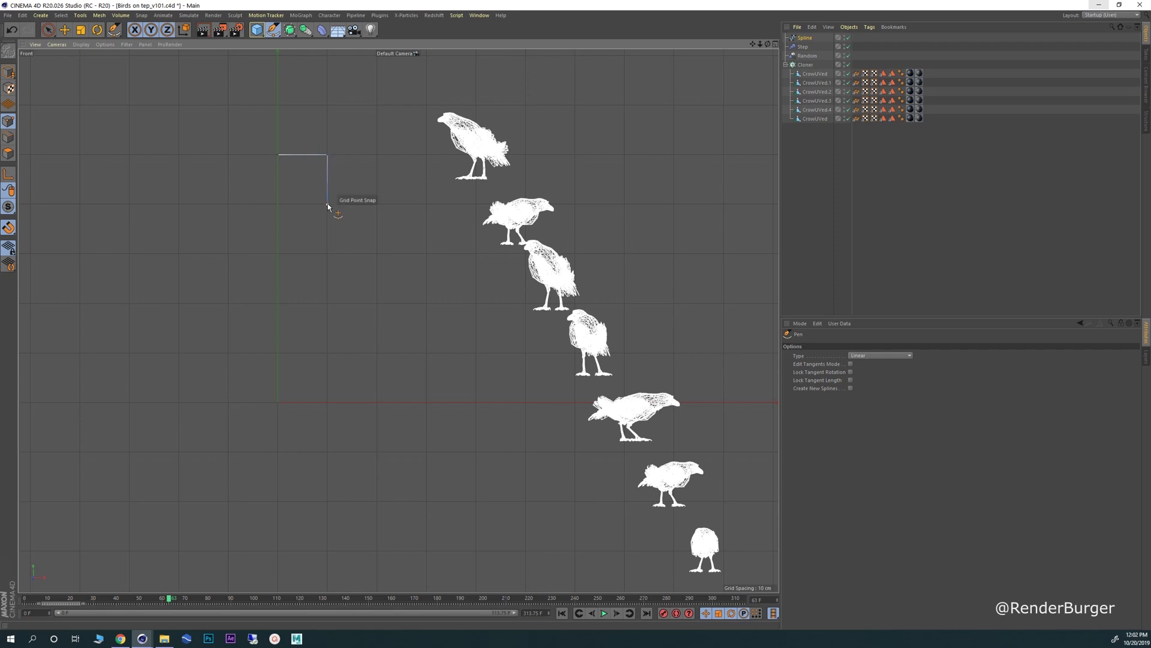
click(378, 204)
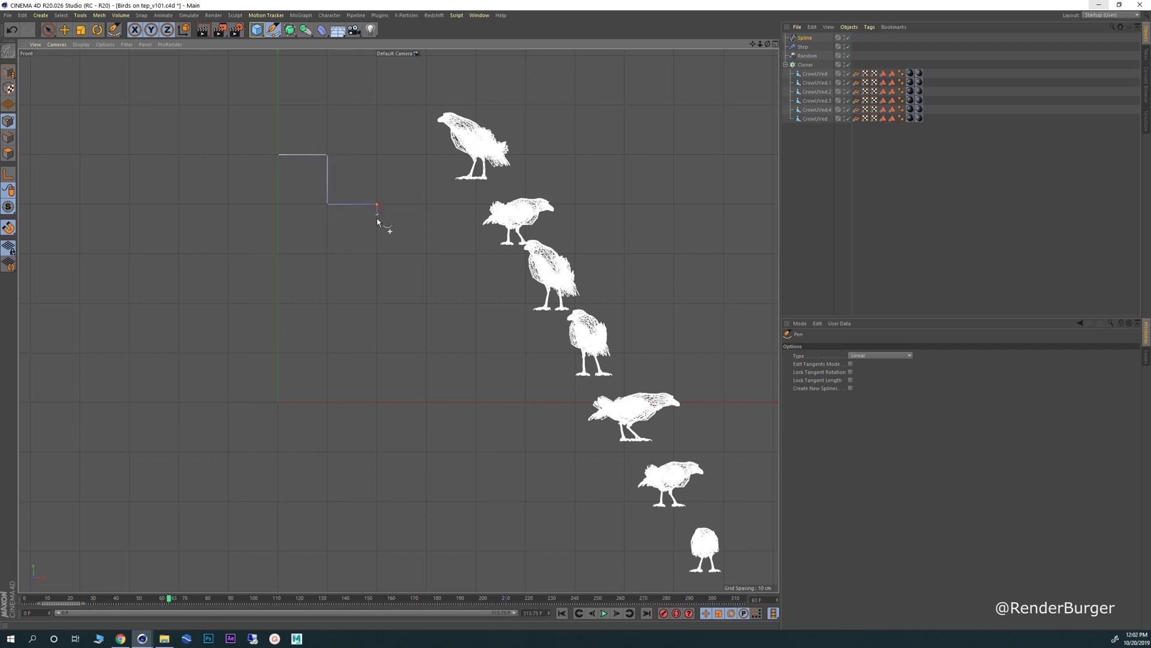
click(377, 255)
click(426, 253)
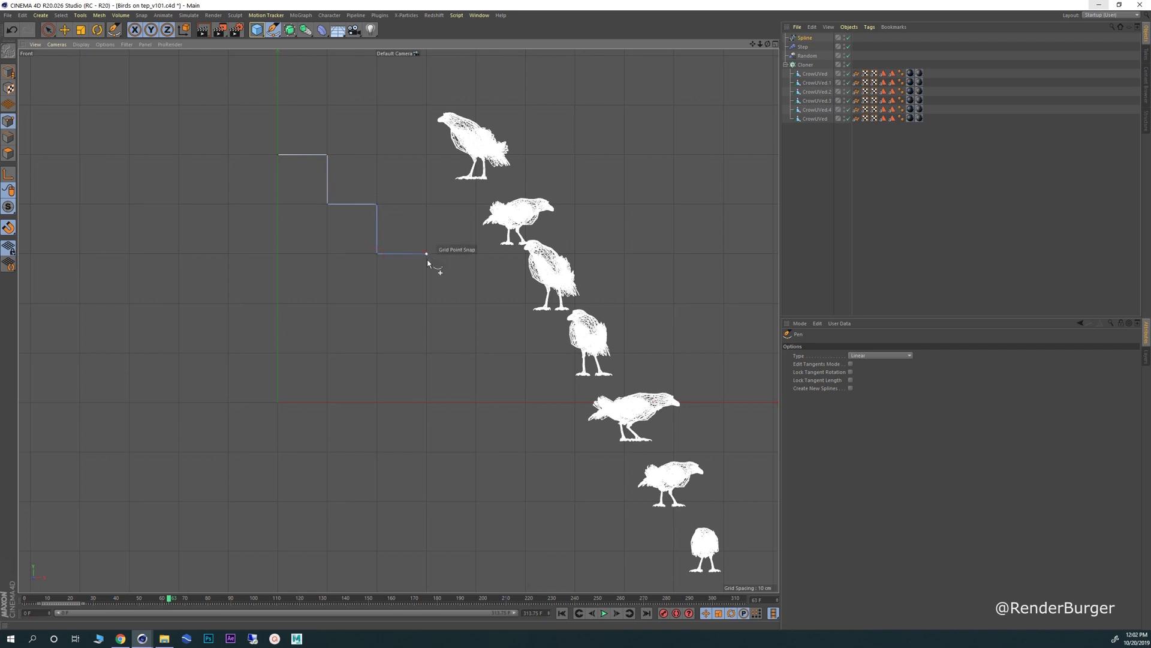
click(428, 304)
click(475, 354)
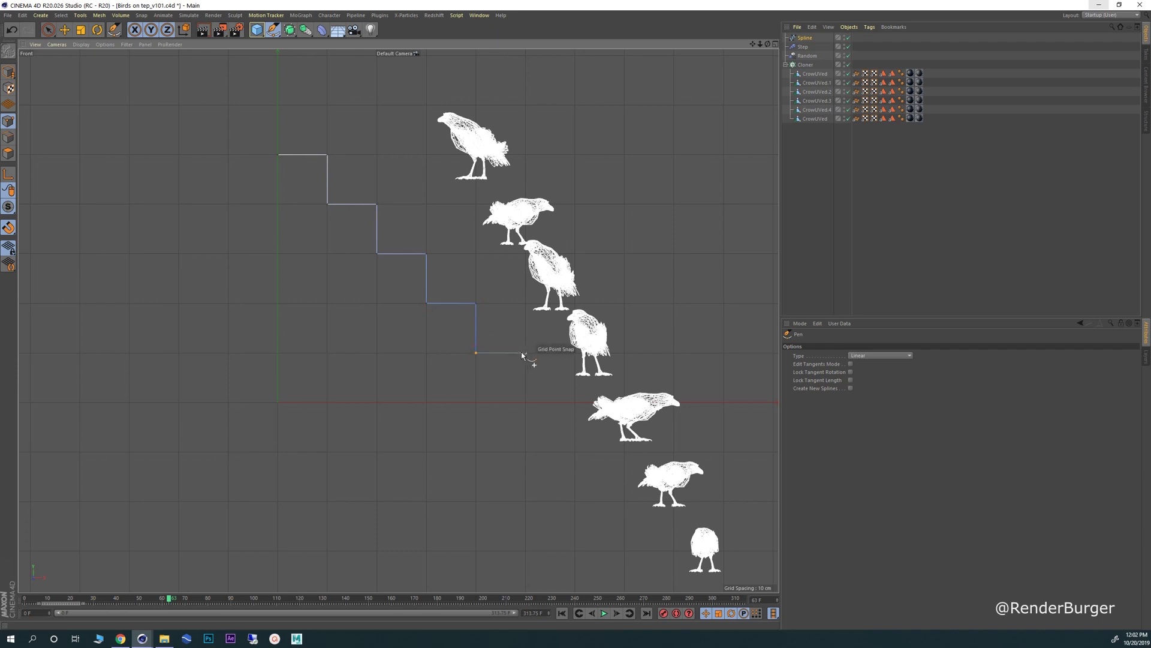
click(526, 353)
click(525, 402)
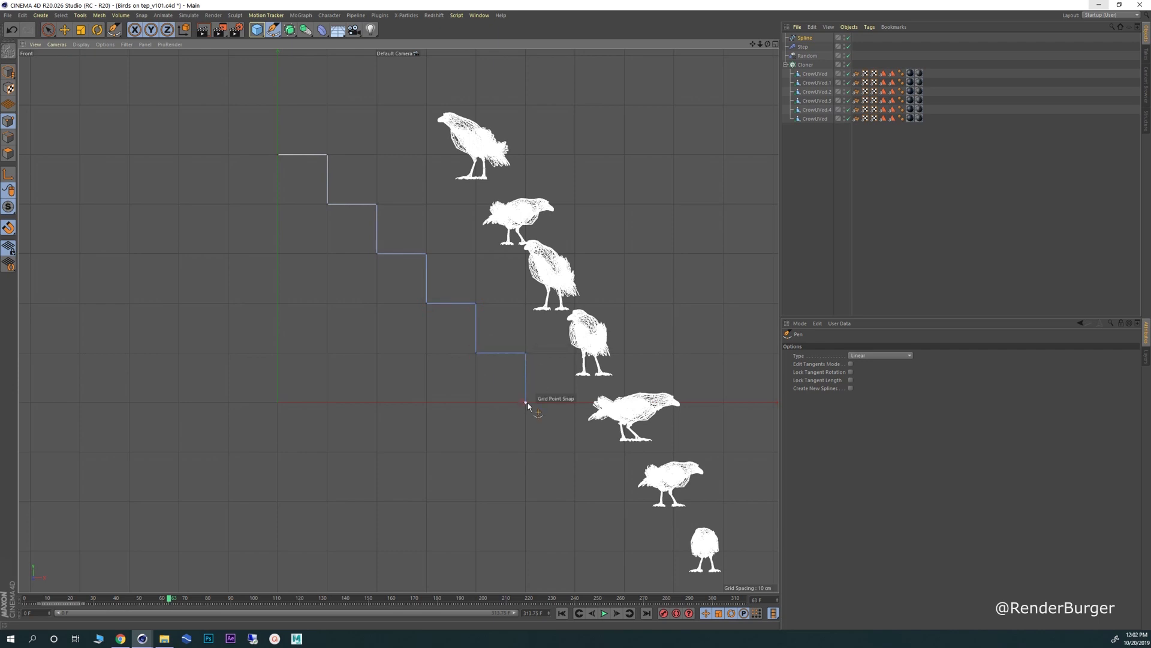
click(573, 402)
- Extend the stair spline four steps below the X axis with treads and risers of about 100 cm
alt+middle_drag(528, 423, 387, 311)
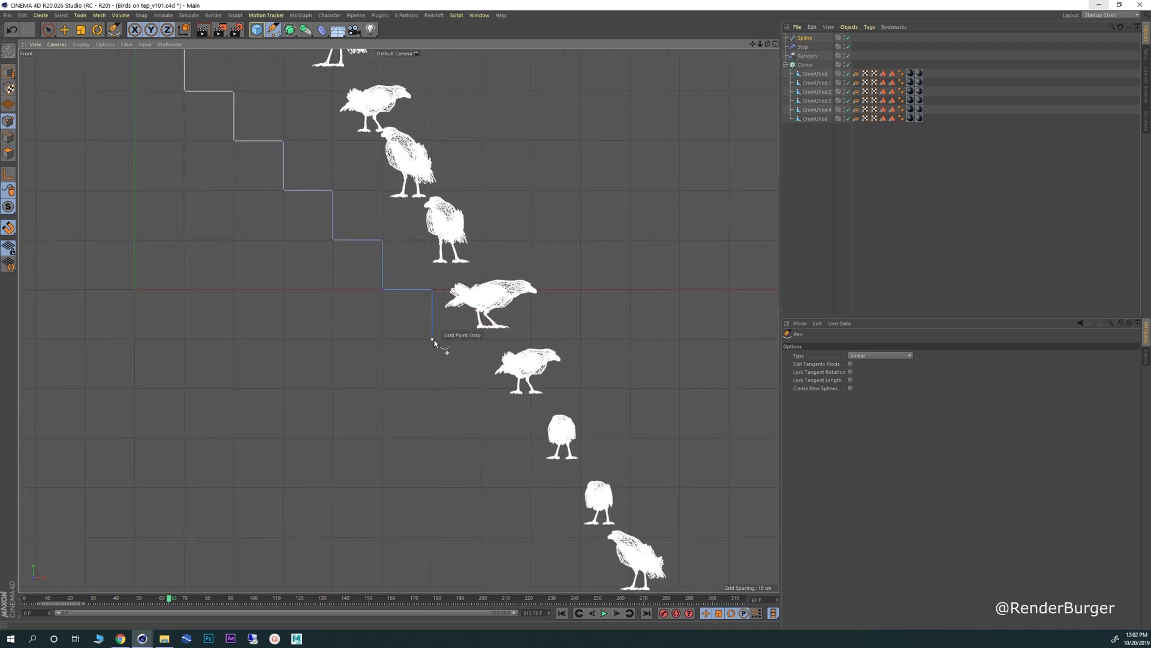
click(432, 340)
click(480, 389)
click(531, 389)
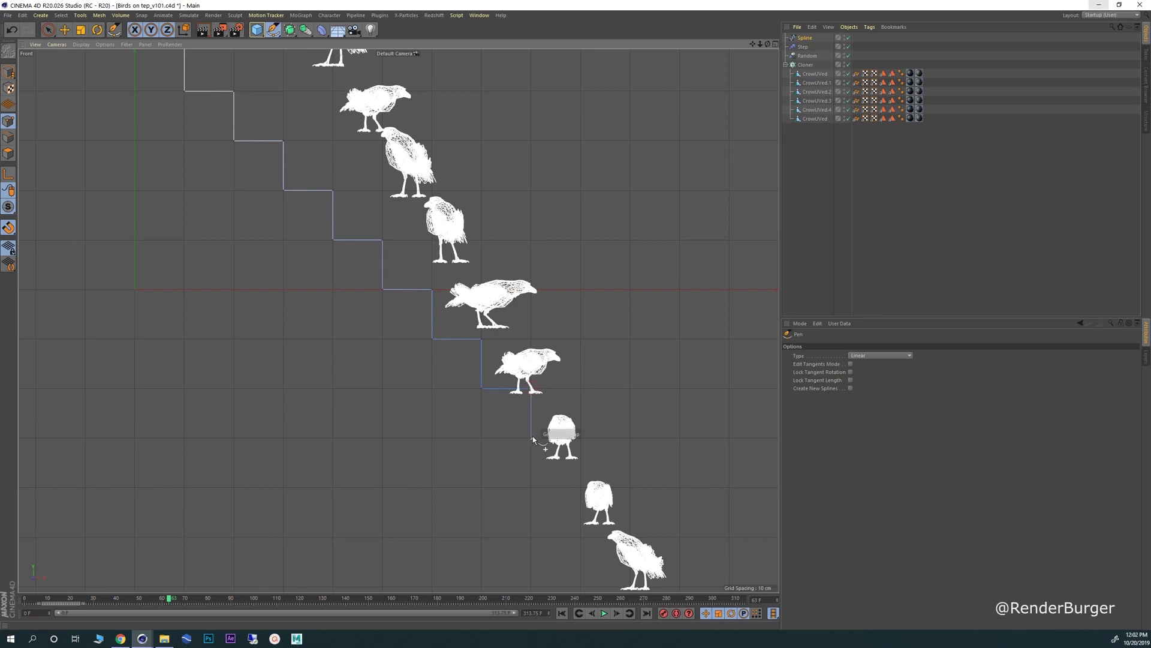
click(531, 437)
click(580, 438)
click(580, 487)
click(630, 487)
alt+middle_drag(629, 488, 486, 368)
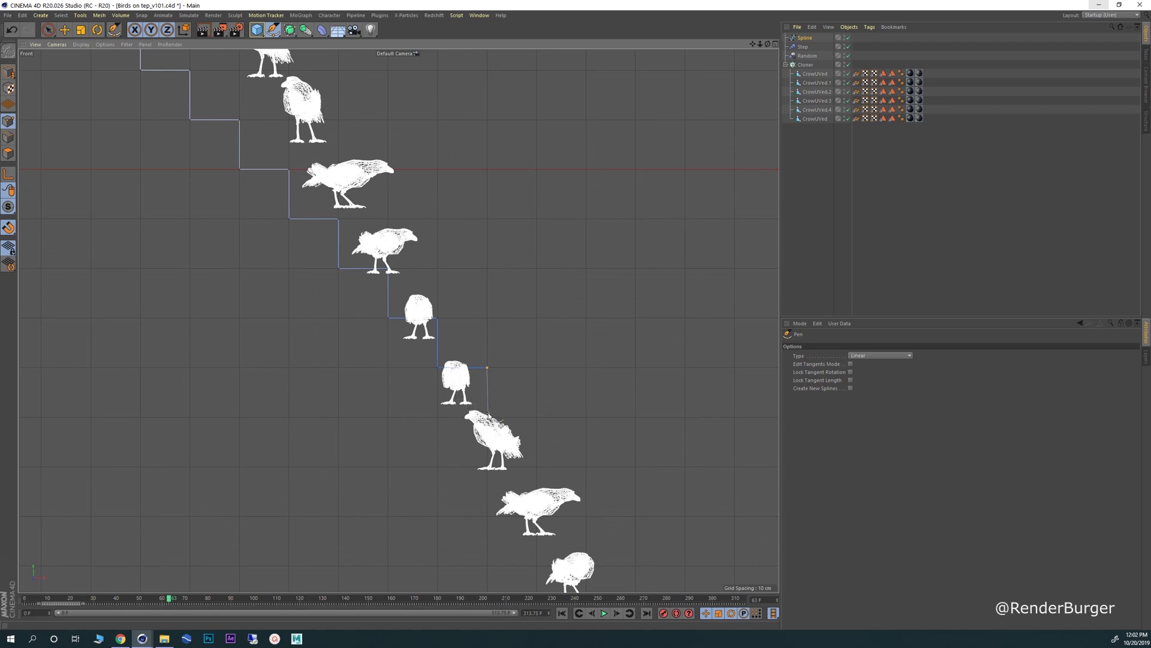
- Add six more 100 cm steps to the stair spline, down to about 1000 cm below the X axis
click(487, 417)
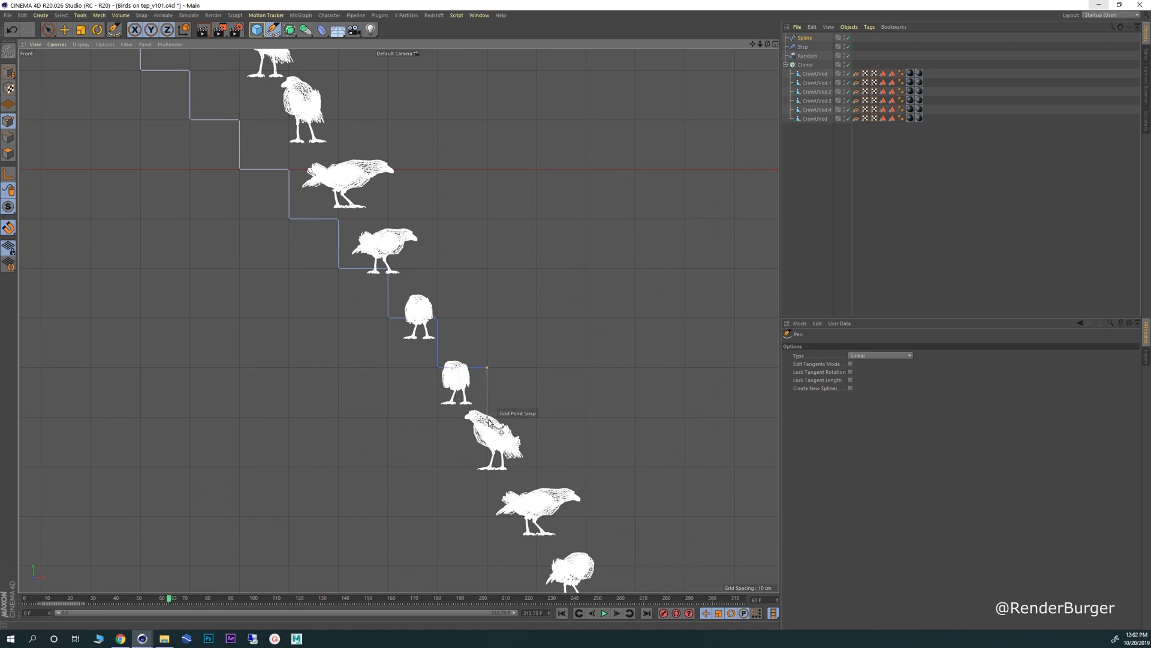
click(536, 417)
click(536, 466)
click(585, 466)
click(586, 516)
alt+middle_drag(527, 475, 371, 324)
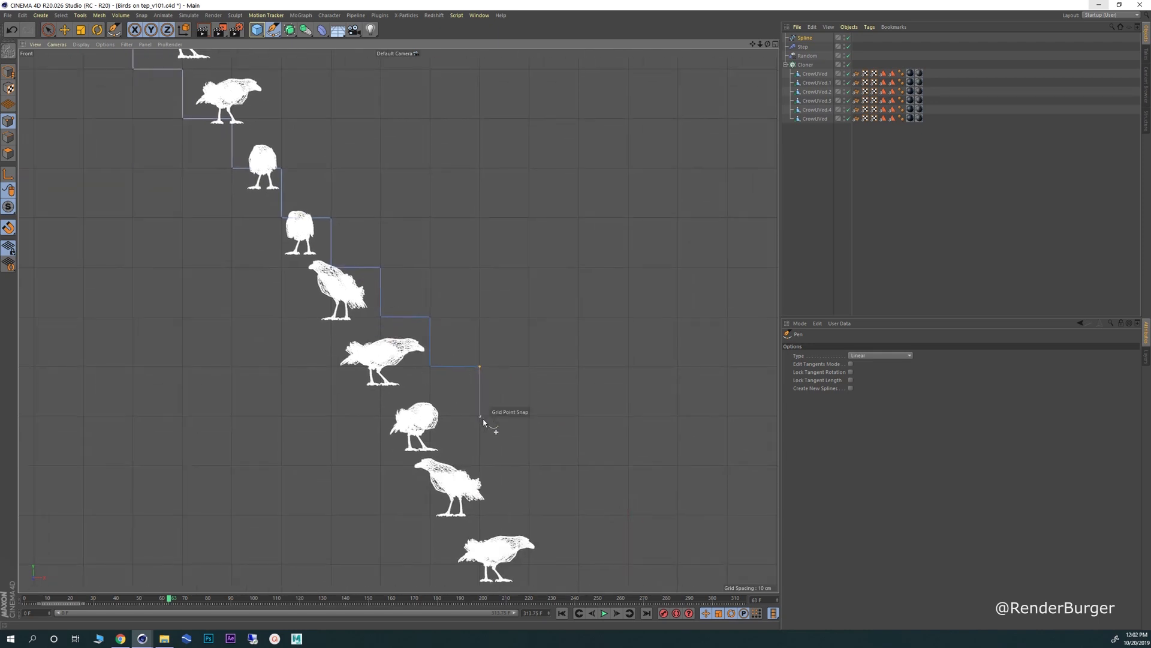
click(480, 416)
click(529, 415)
click(528, 465)
click(579, 513)
click(626, 514)
- Continue the stair spline with four 100 cm steps, down to about 1400 cm below the X axis
alt+middle_drag(524, 517, 289, 185)
alt+right_drag(328, 201, 275, 224)
alt+middle_drag(303, 216, 359, 316)
alt+right_drag(360, 316, 411, 287)
scroll(409, 277, up, 3)
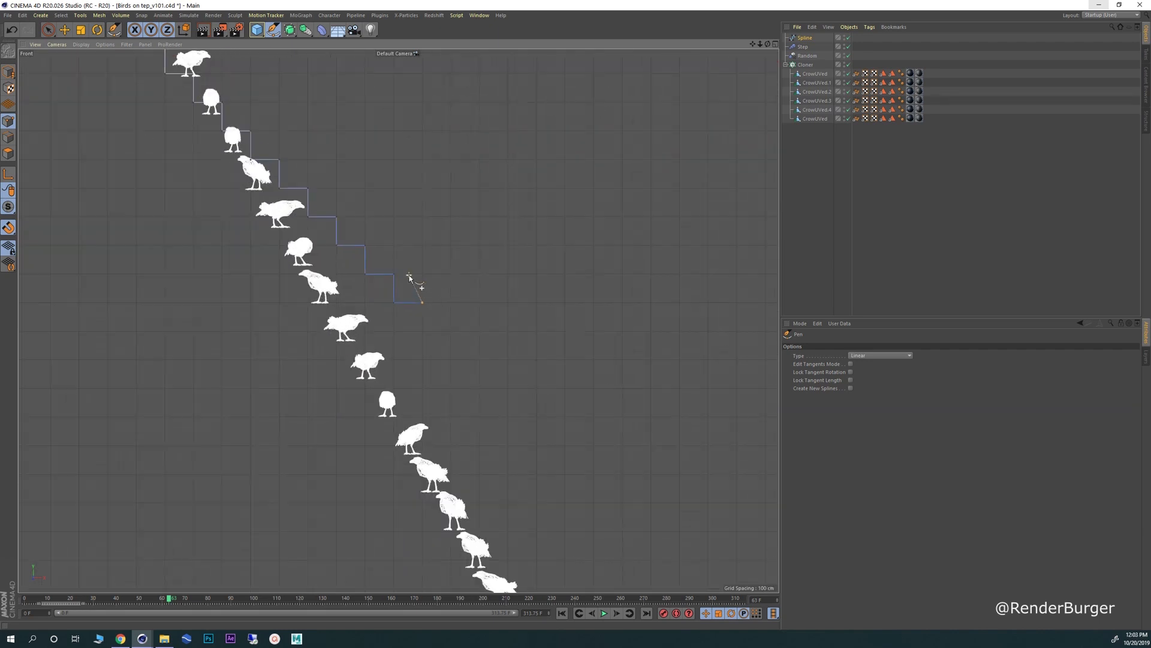
click(422, 330)
click(451, 330)
click(451, 359)
click(479, 360)
click(480, 387)
click(508, 388)
click(508, 417)
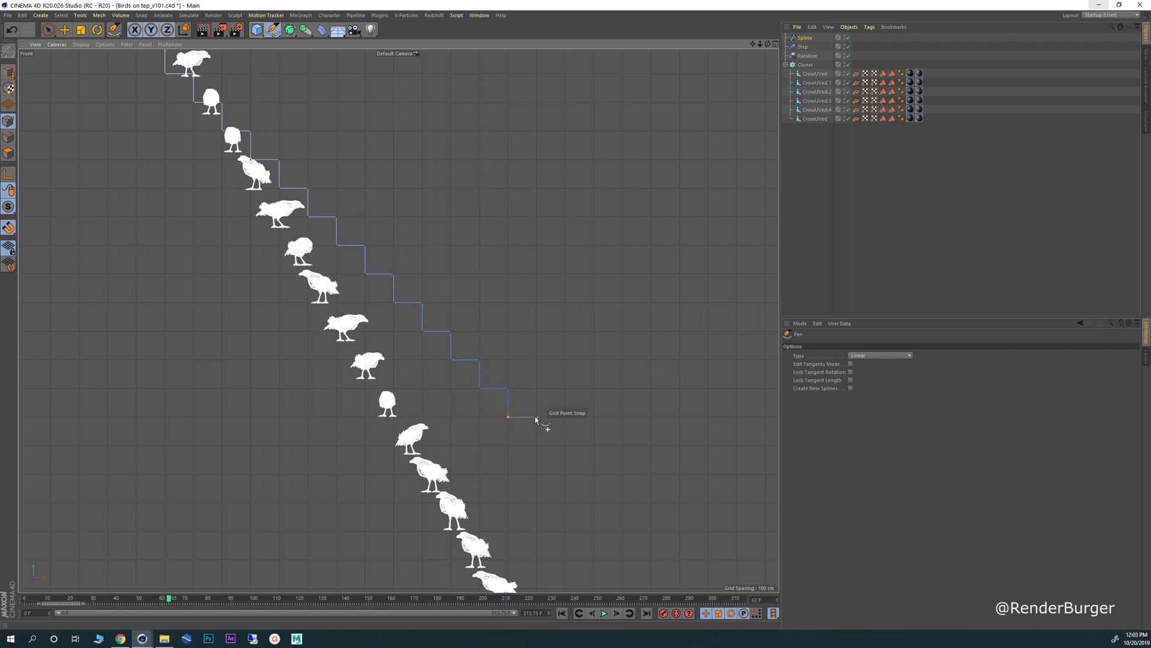
click(537, 417)
- Complete the descending 100 cm steps, ending with a riser about 2100 cm below the X axis
click(565, 445)
click(564, 474)
click(593, 474)
click(594, 502)
click(623, 503)
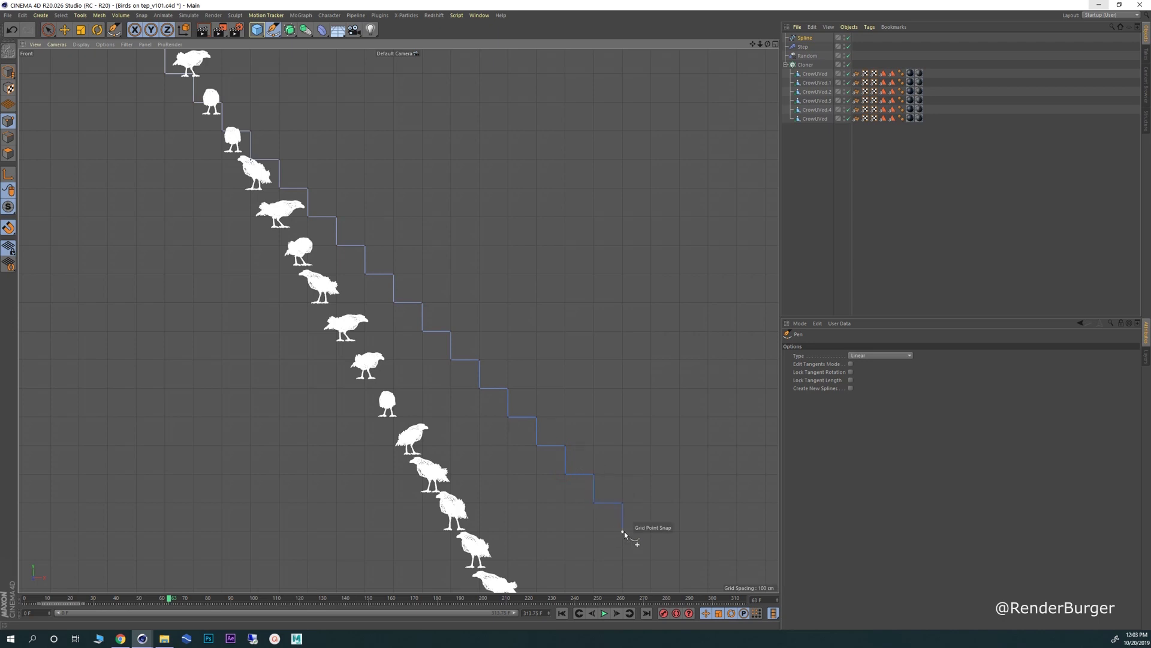
click(650, 531)
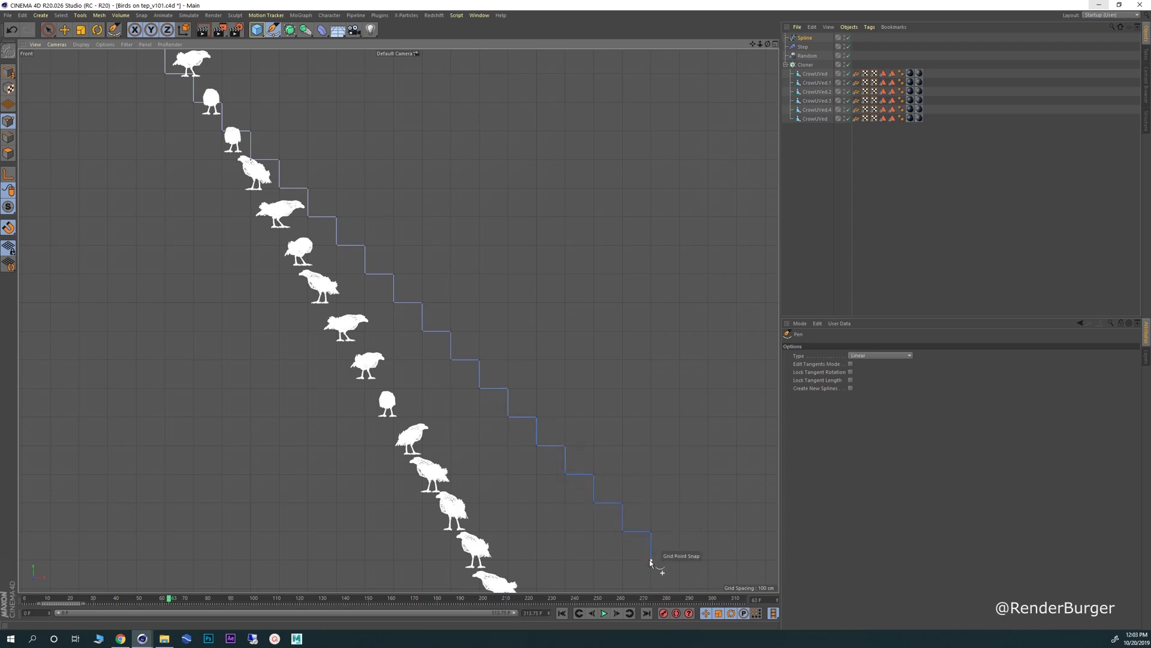
click(650, 560)
click(679, 559)
alt+middle_drag(634, 560, 610, 468)
click(655, 498)
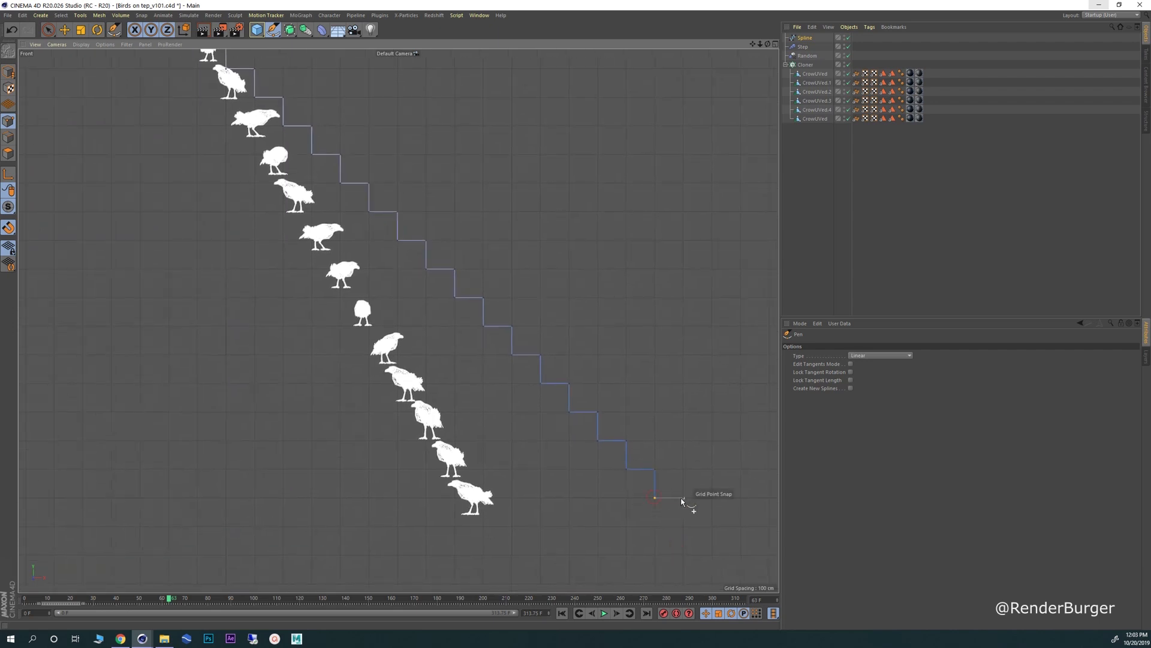
click(684, 497)
click(684, 526)
- Close the stair profile with a flat base and a vertical back edge about 200 cm behind the Y axis, ending at the start point
alt+middle_drag(289, 407, 379, 444)
scroll(398, 416, down, 5)
alt+middle_drag(300, 384, 372, 404)
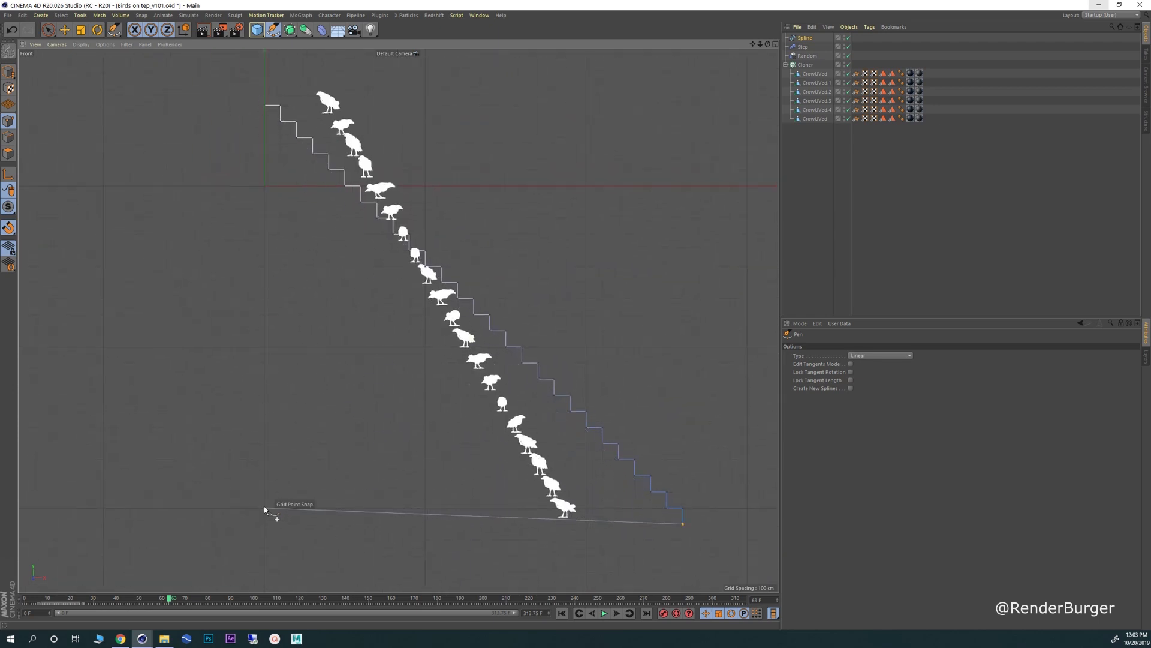
click(231, 525)
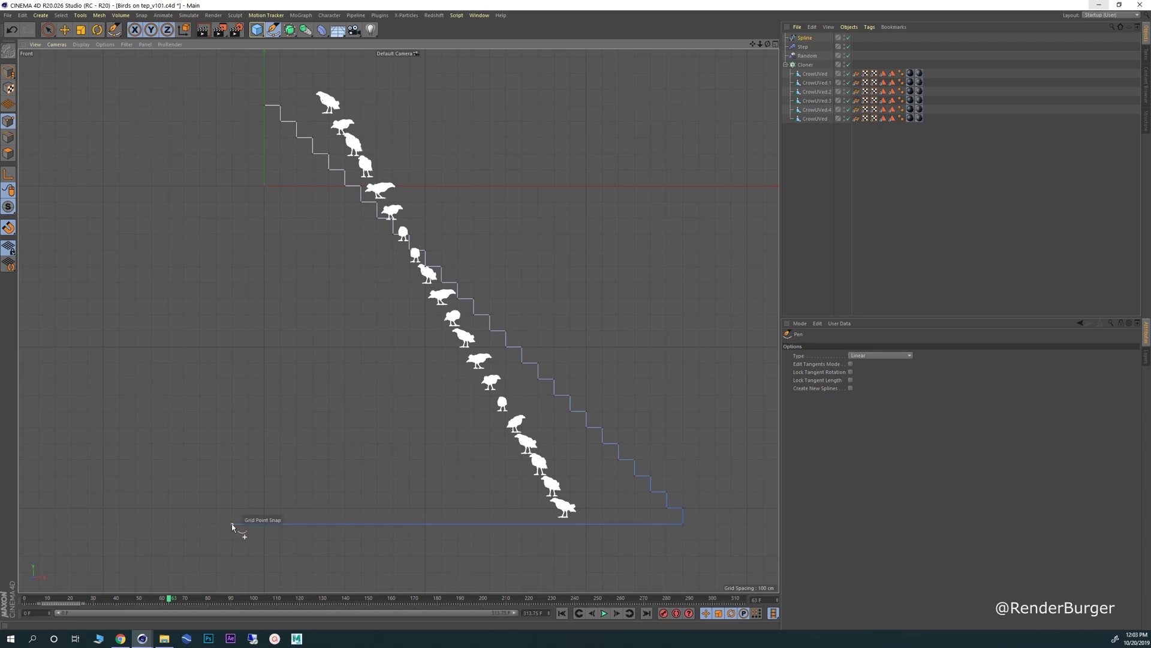
click(233, 106)
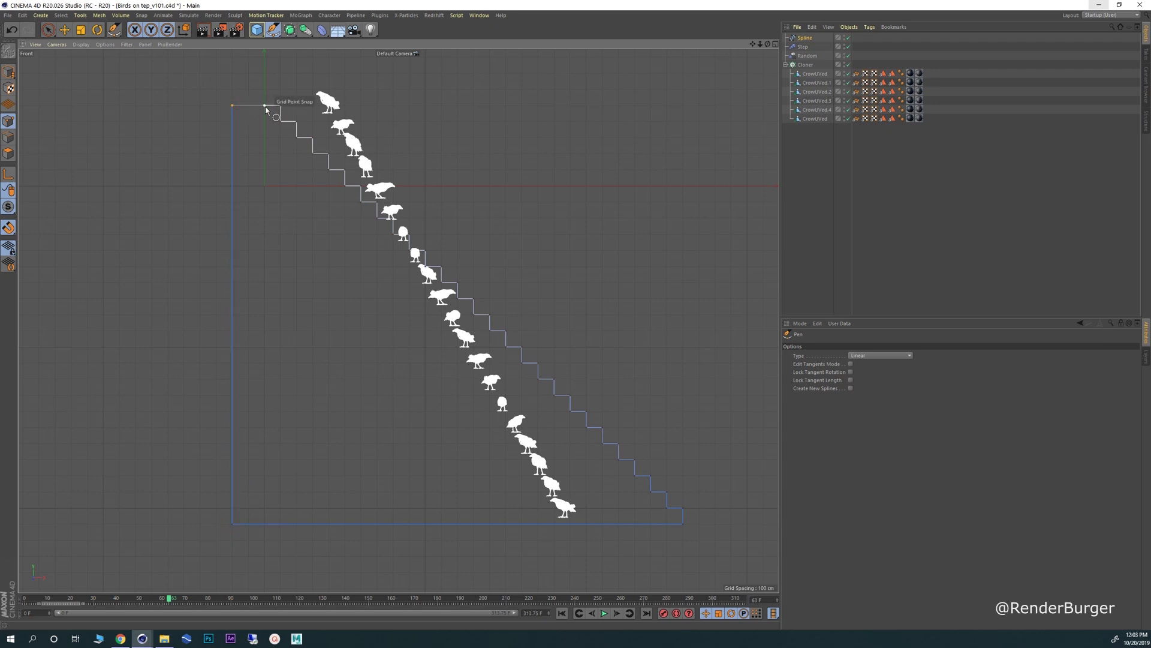
click(266, 106)
- Switch to the Move tool in Model mode and show the stair spline in a full-size Perspective view
click(64, 29)
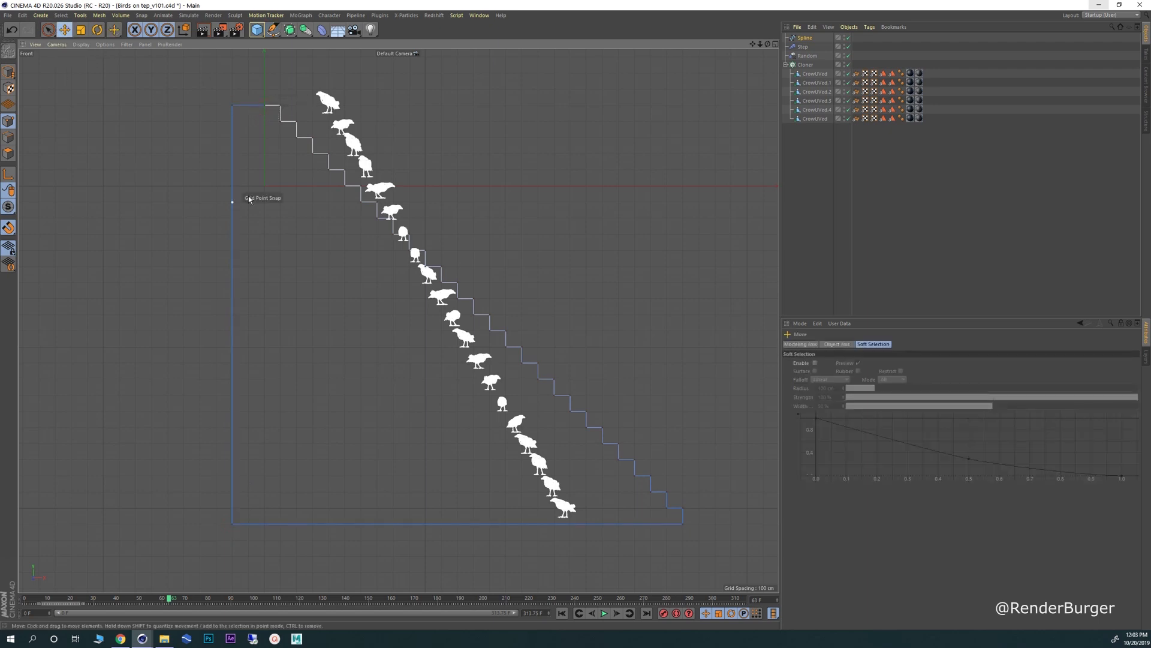
scroll(271, 206, down, 3)
alt+middle_drag(304, 219, 295, 243)
click(9, 71)
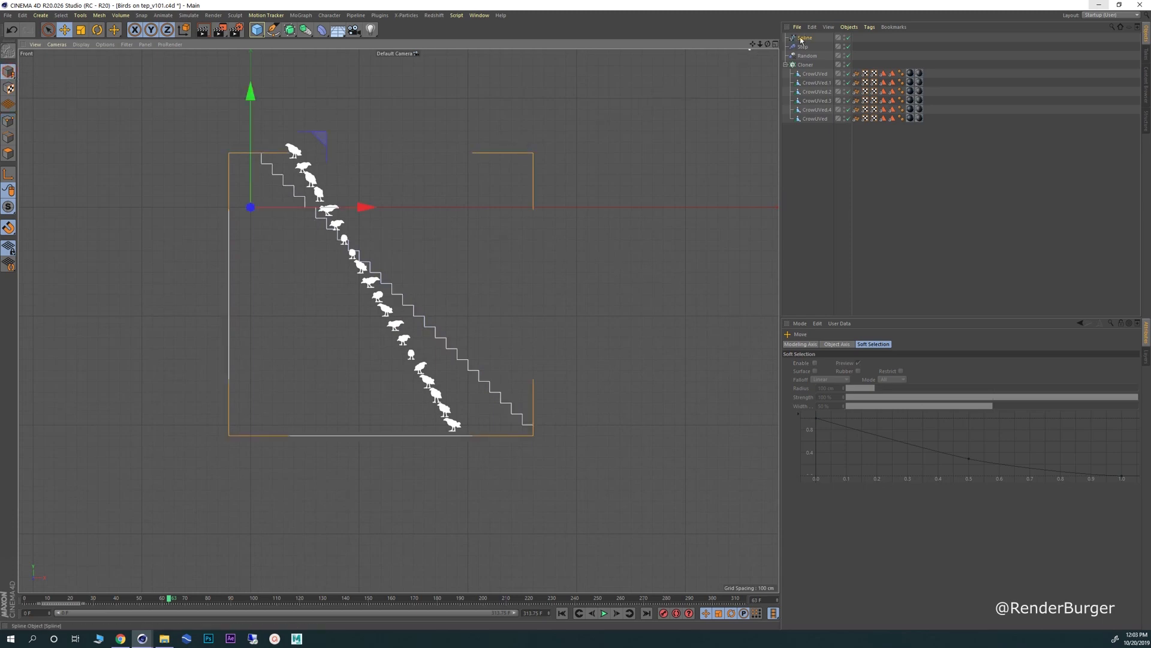
click(775, 44)
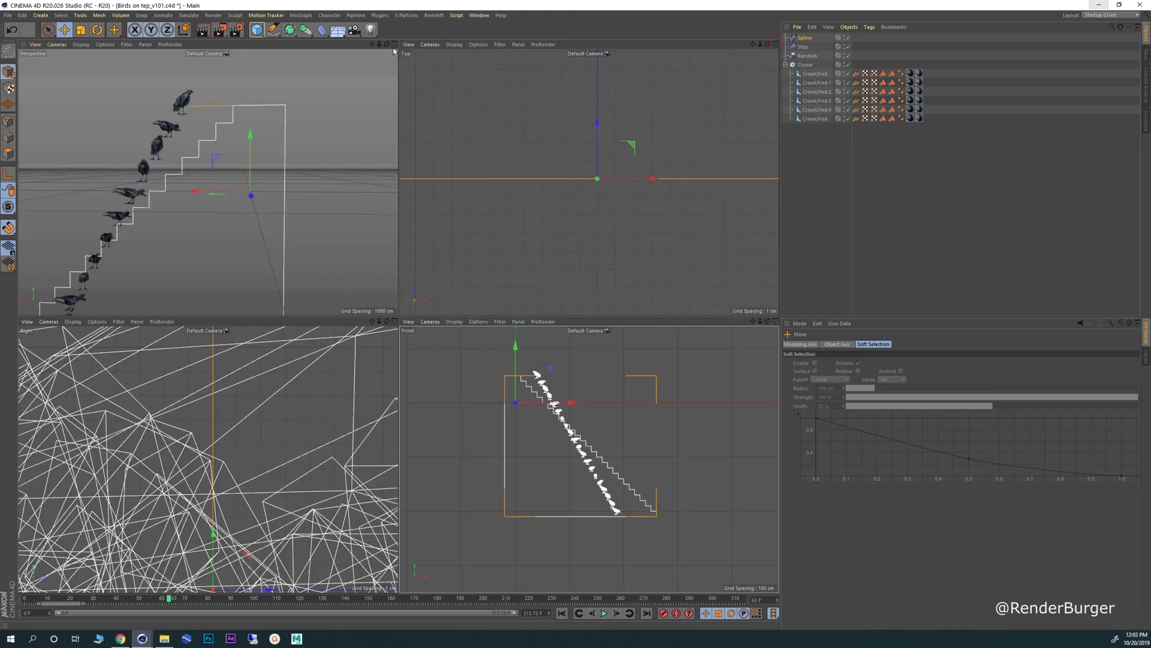
click(393, 45)
alt+drag(392, 213, 300, 306)
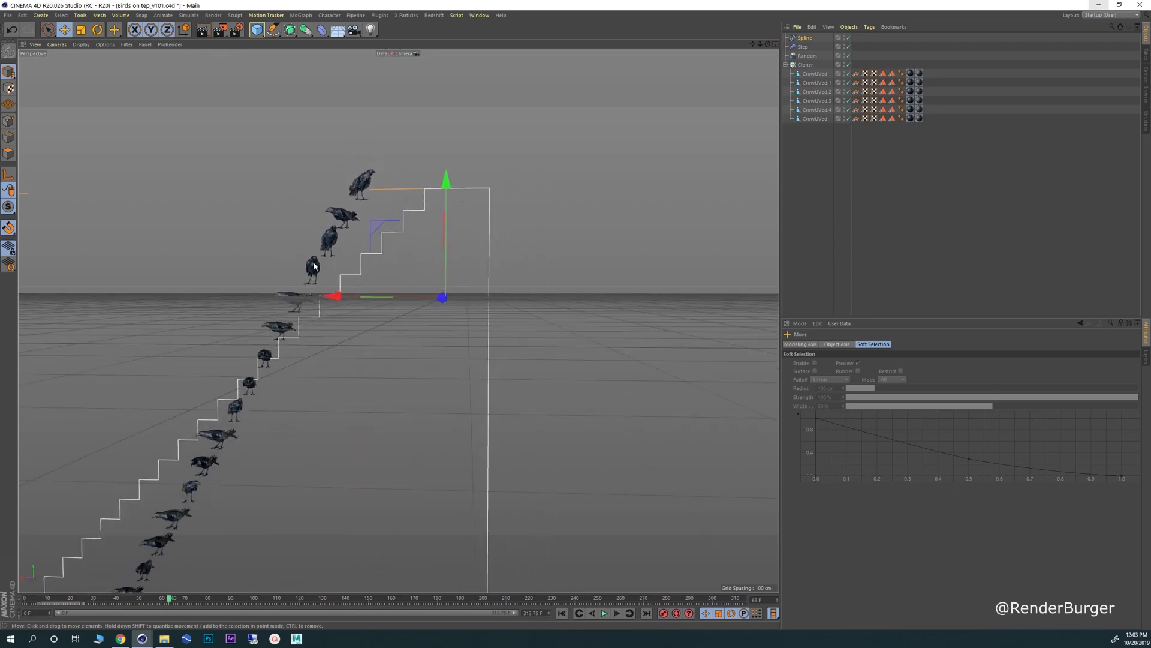
alt+drag(314, 267, 398, 322)
click(8, 15)
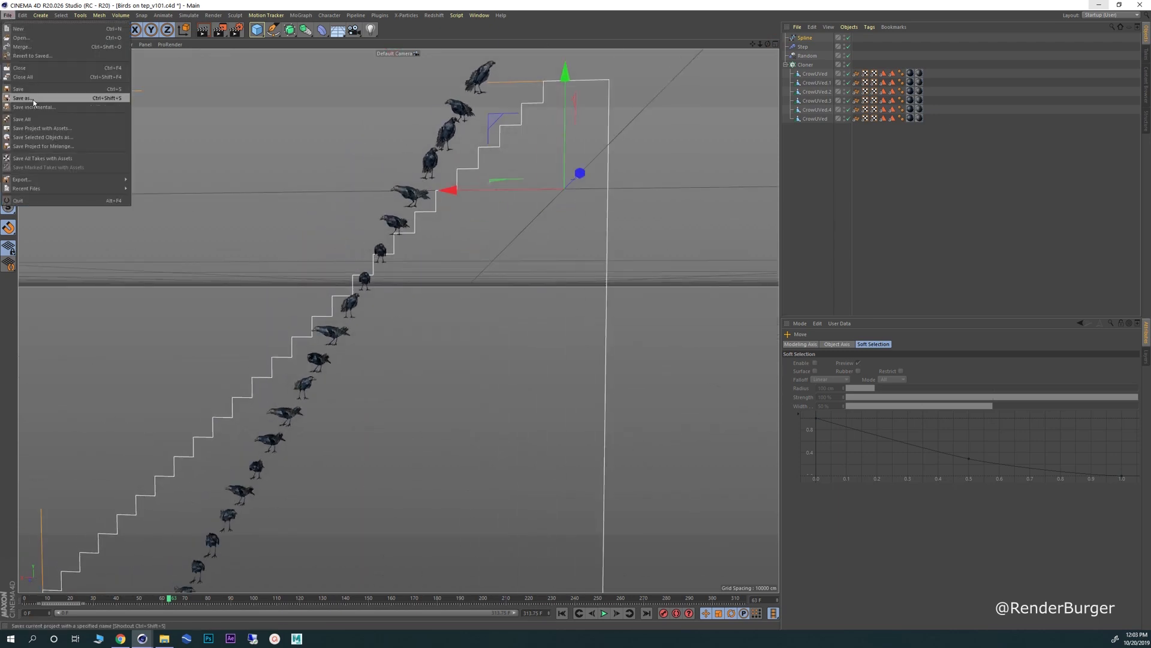
click(282, 180)
scroll(329, 213, down, 5)
alt+drag(290, 273, 296, 240)
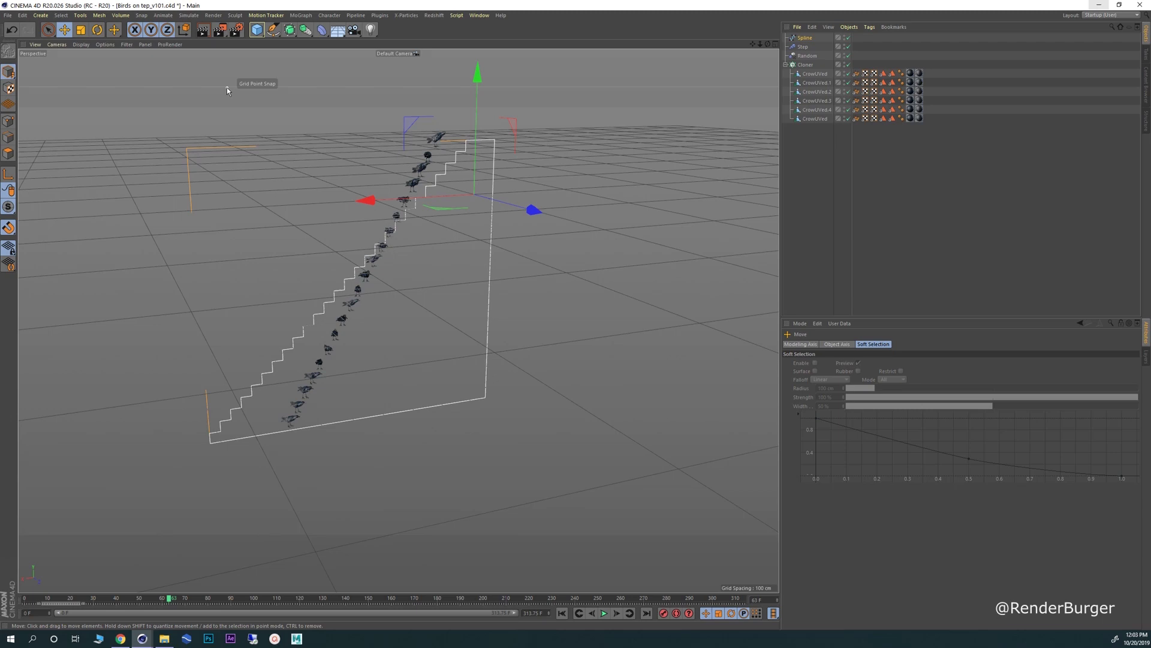
alt+drag(332, 246, 397, 178)
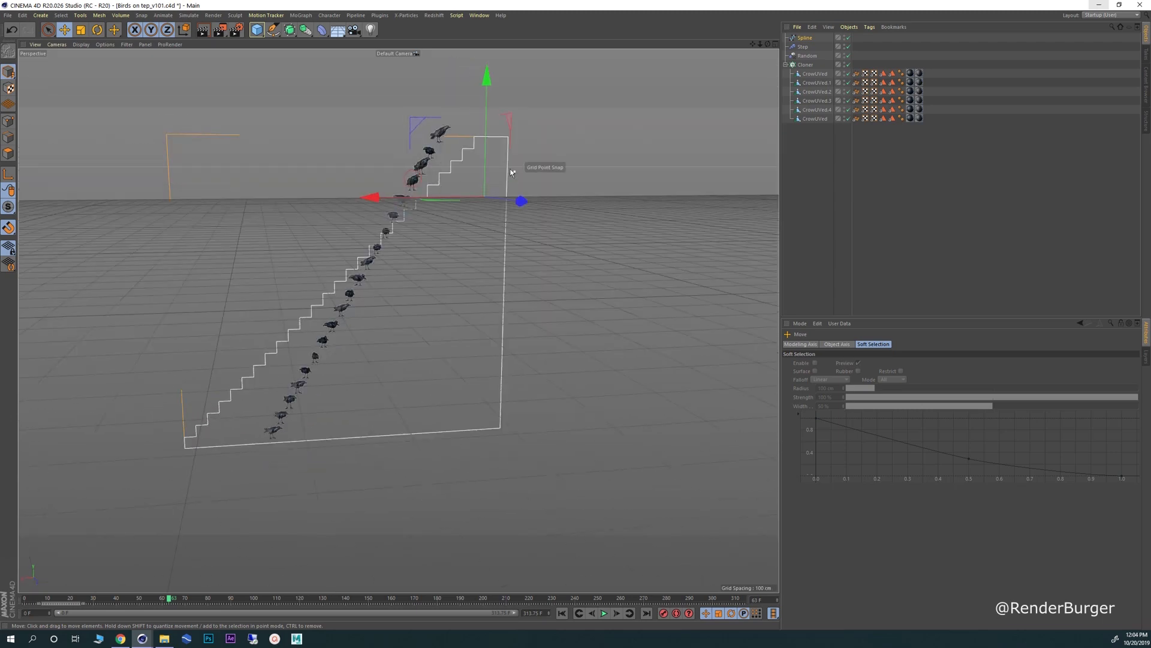
alt+drag(397, 235, 438, 182)
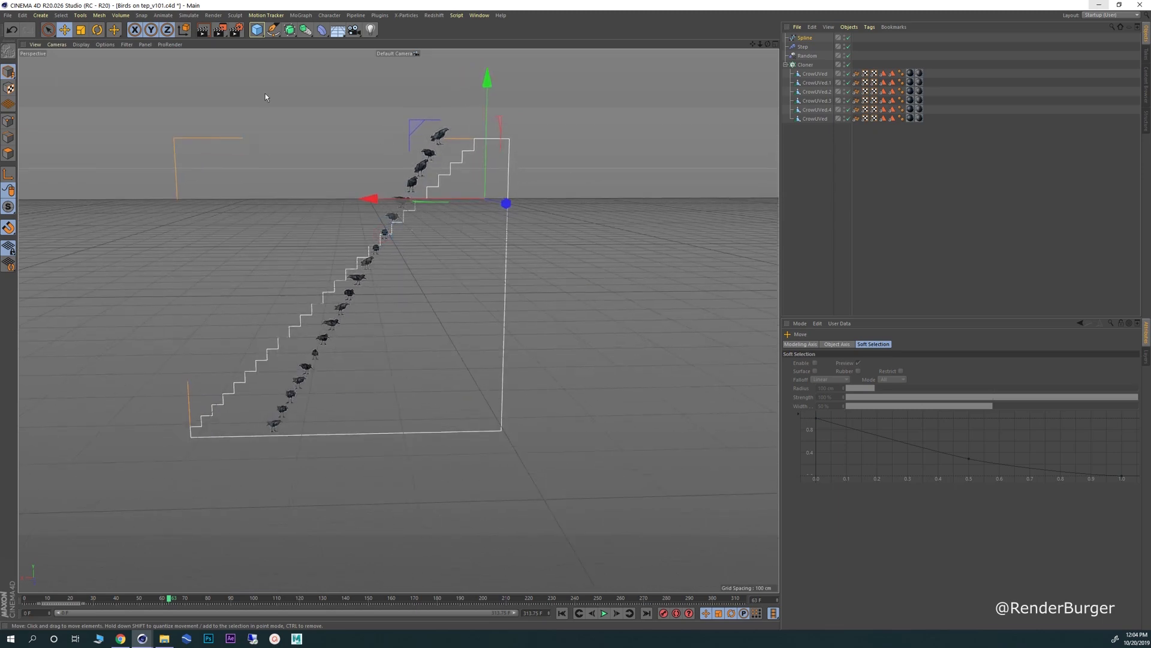
- Add a Loft generator and make the closed stair spline its child
click(289, 29)
click(383, 59)
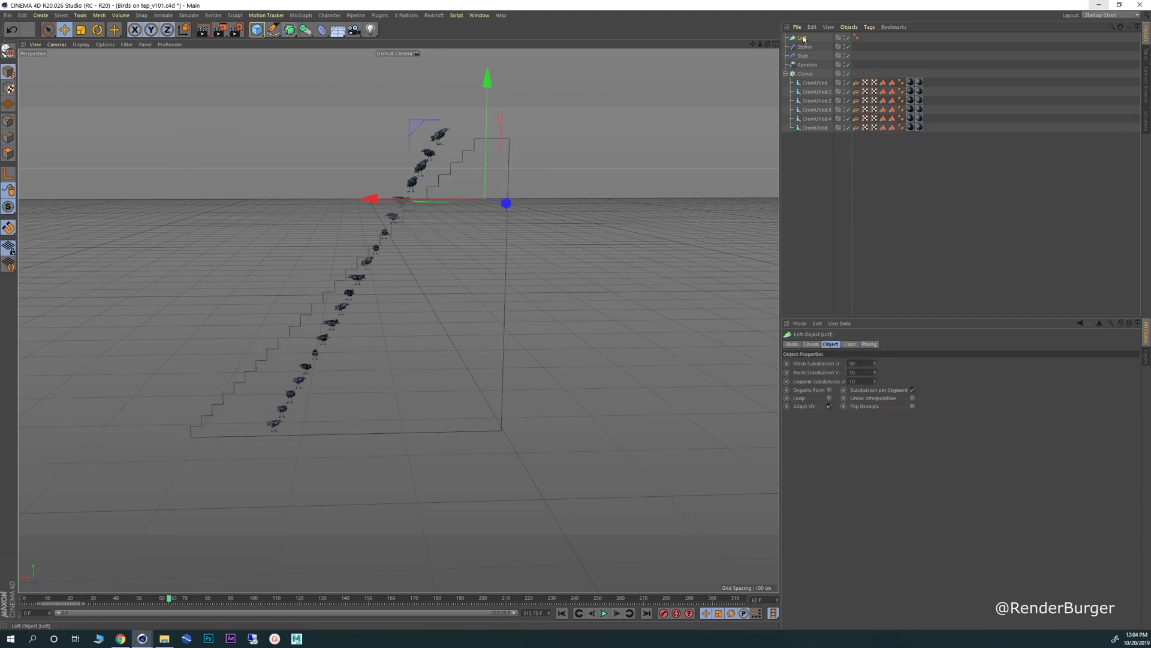
drag(801, 39, 802, 38)
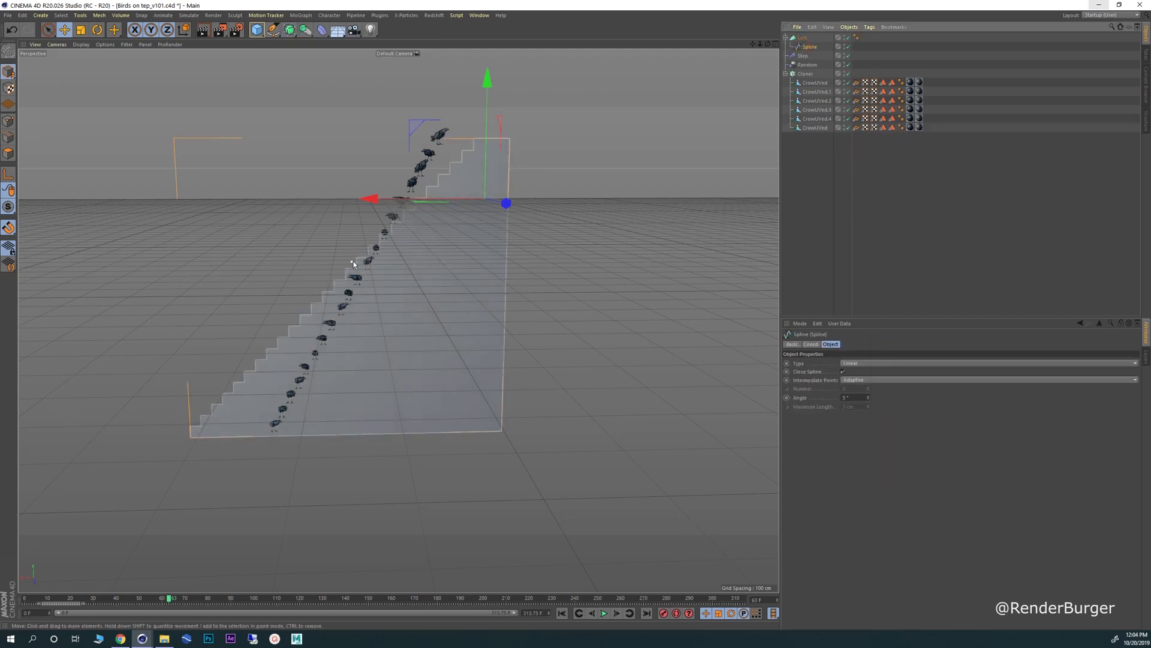
alt+drag(357, 263, 428, 286)
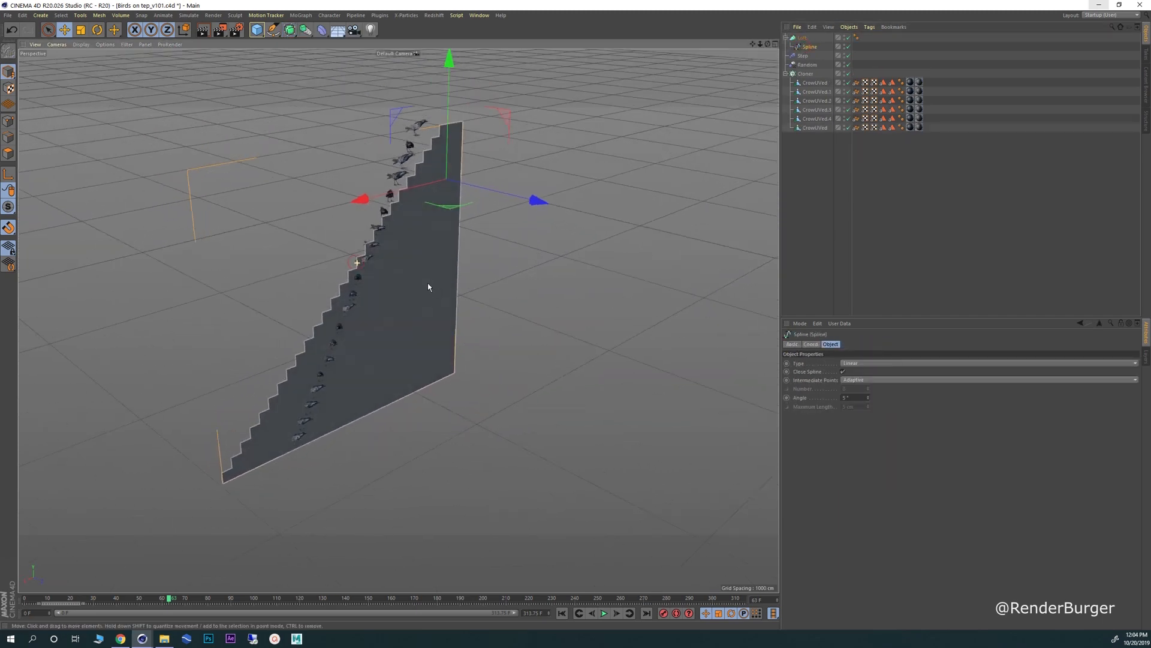
- Hide the grid in the Perspective view
click(56, 44)
mouse_move(129, 45)
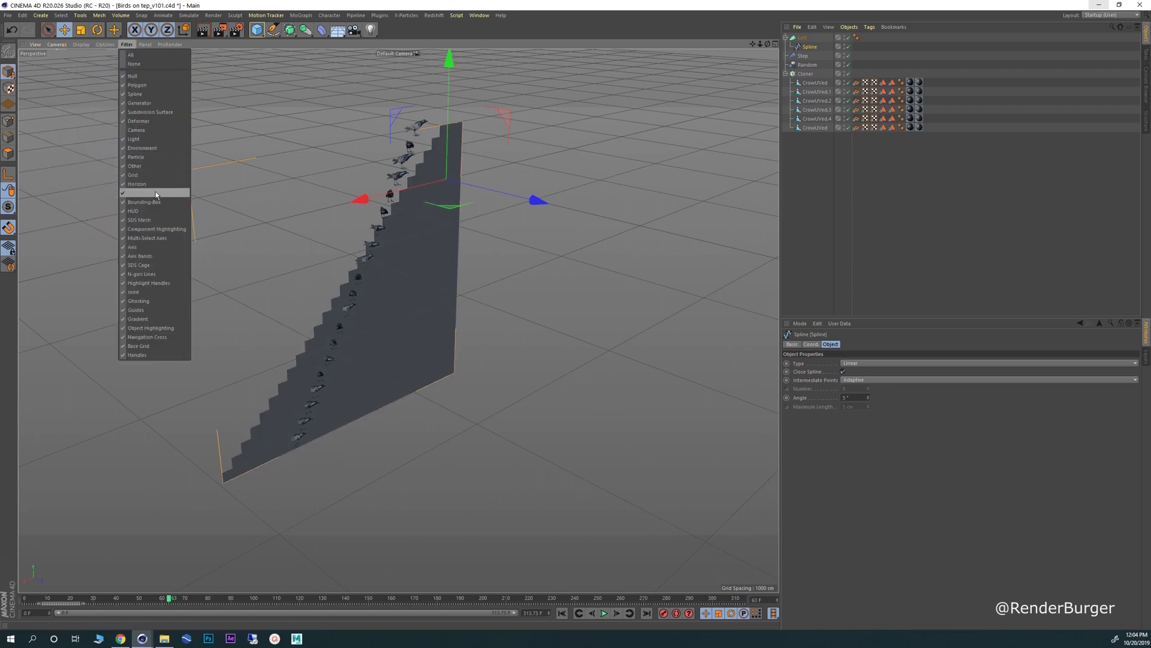
click(144, 175)
alt+drag(360, 252, 379, 295)
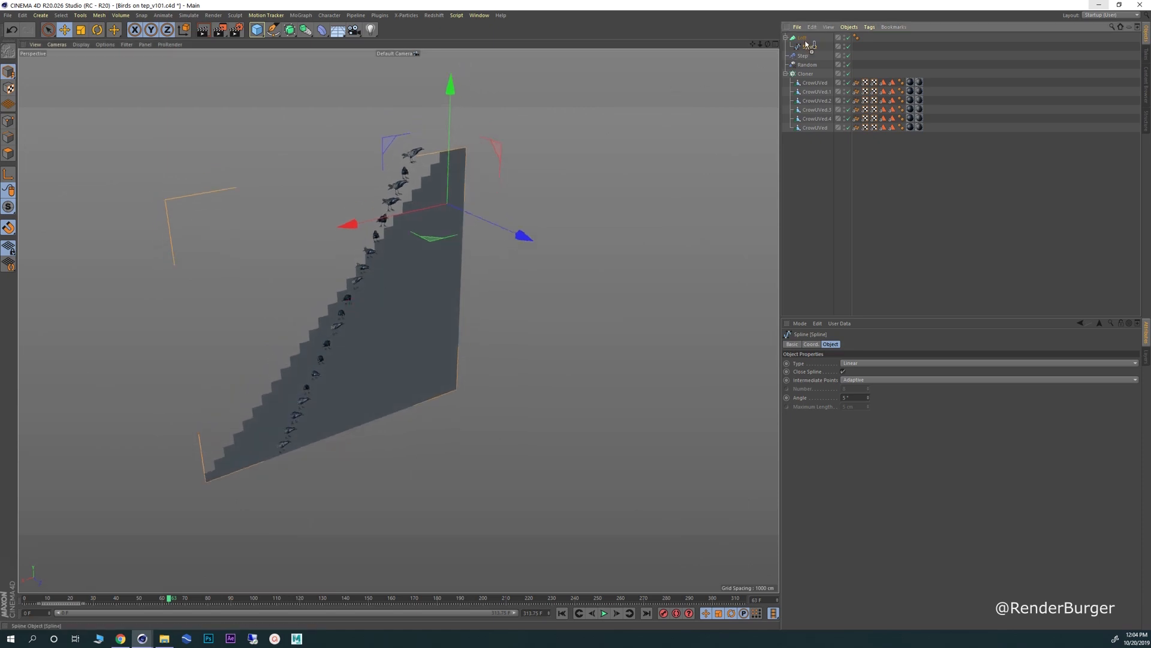
- Duplicate the stair spline inside the Loft and move the copy along the Z axis to give the staircase its width
ctrl+drag(808, 45, 807, 47)
alt+drag(461, 244, 405, 257)
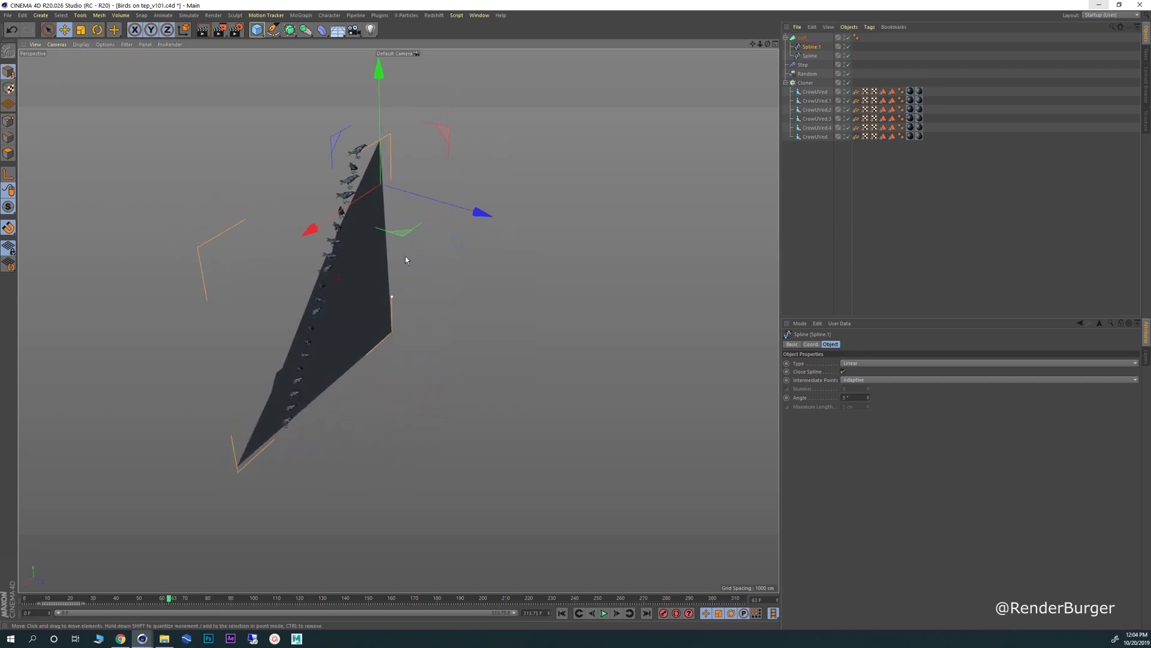
drag(474, 213, 318, 274)
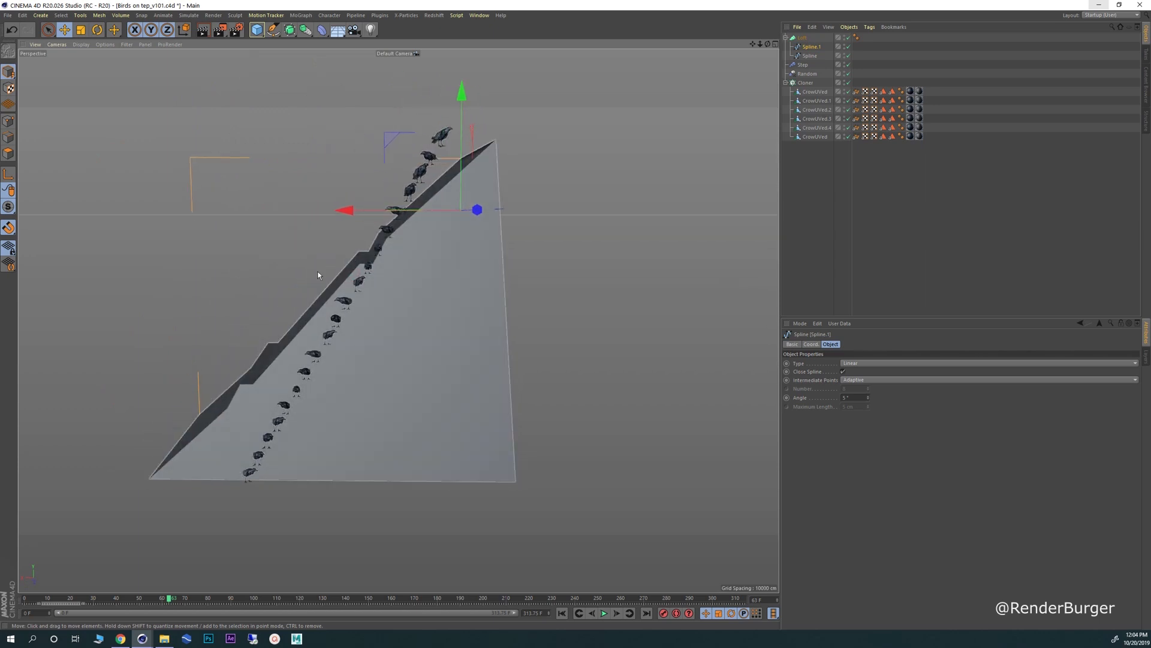
- Raise the Loft's Mesh Subdivision U to about 121
click(802, 37)
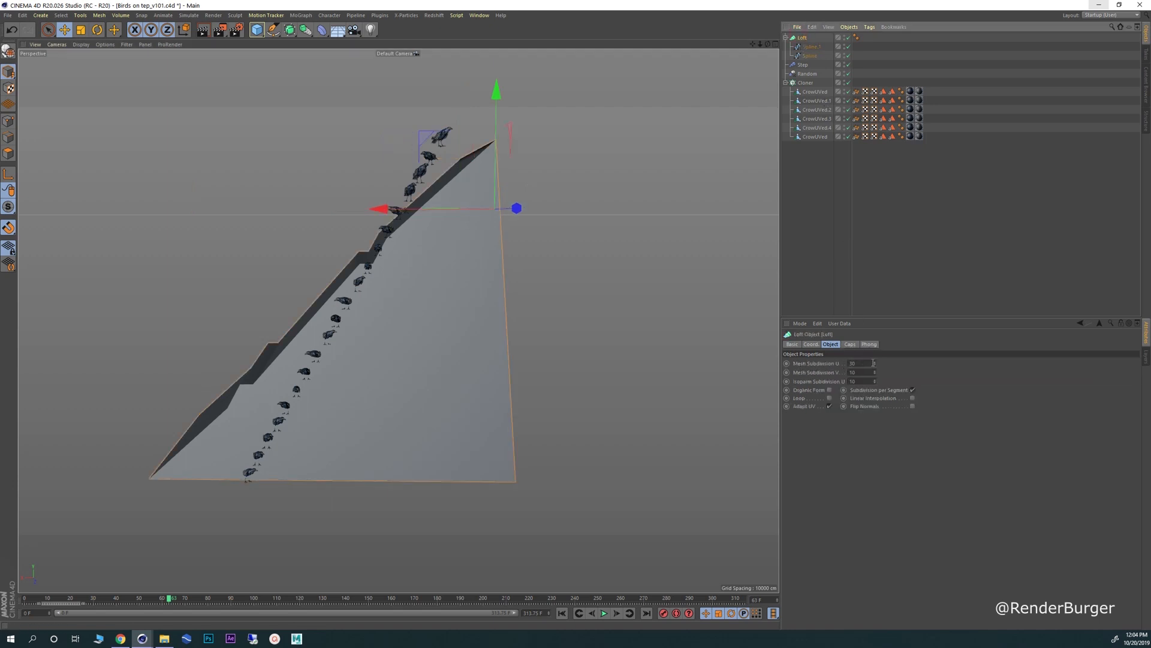
drag(875, 363, 876, 364)
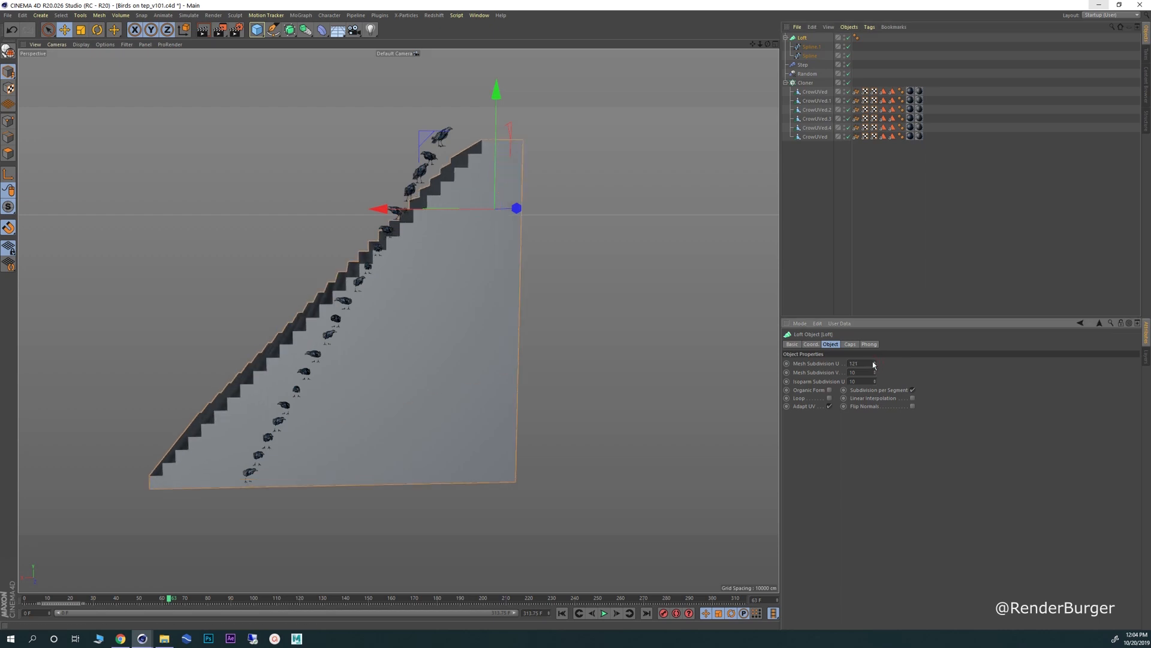
alt+drag(345, 336, 365, 272)
- Move the crow Cloner in the Front view so its top crow stands on the first step below the landing
click(806, 82)
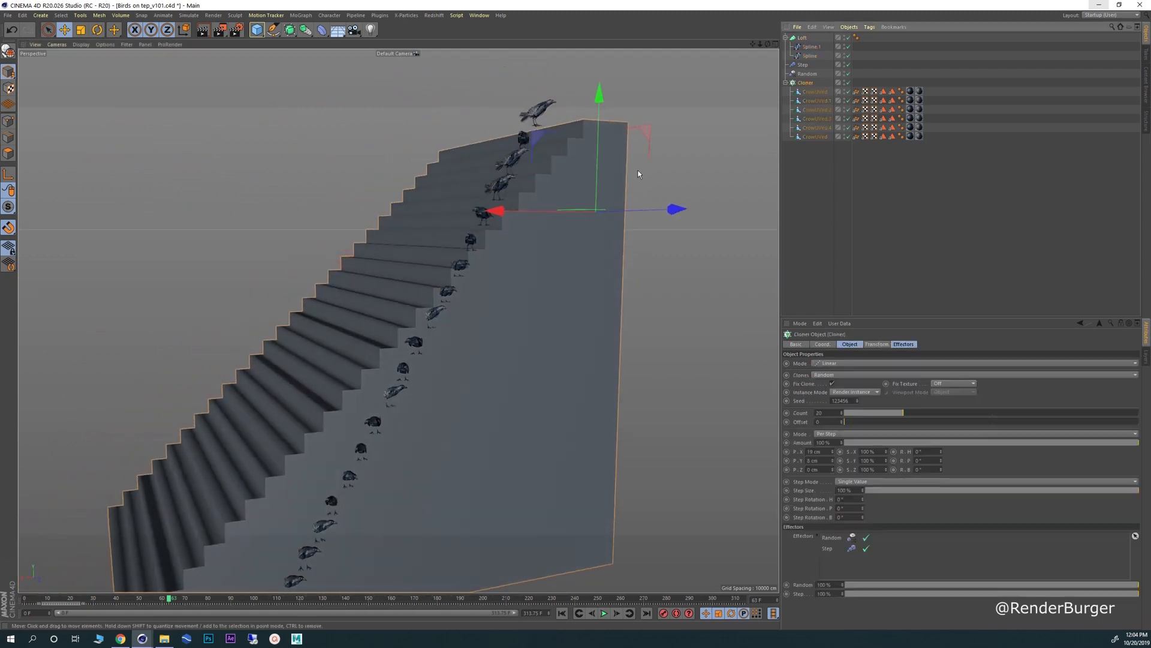
alt+drag(487, 247, 594, 266)
alt+drag(624, 121, 519, 179)
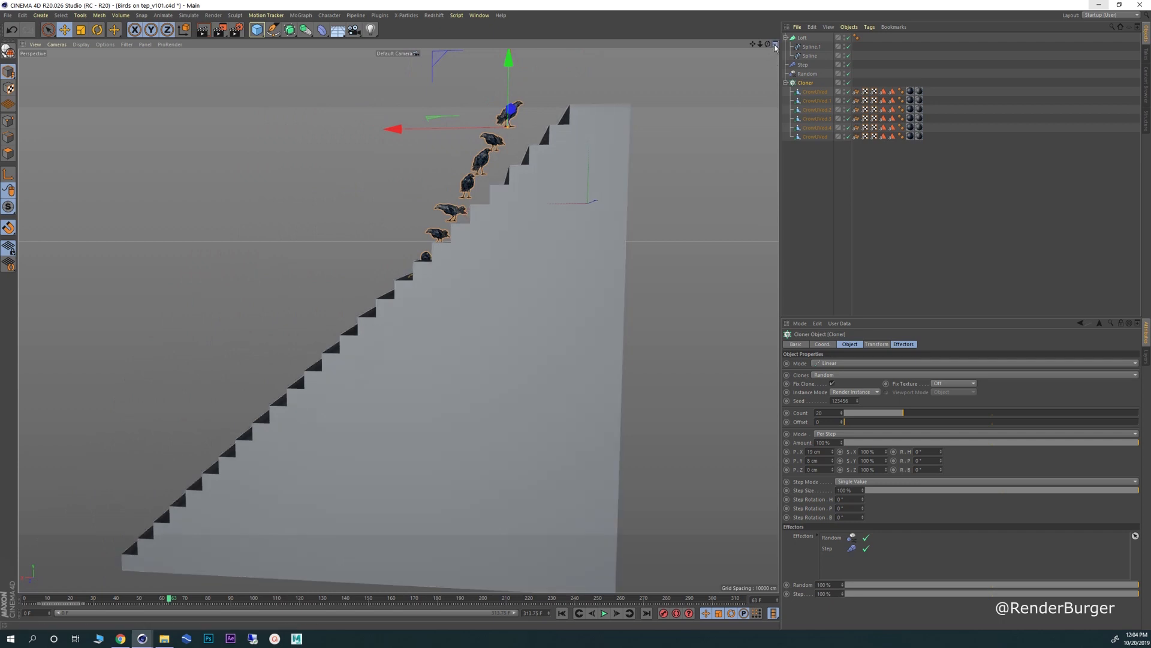
click(774, 45)
click(775, 321)
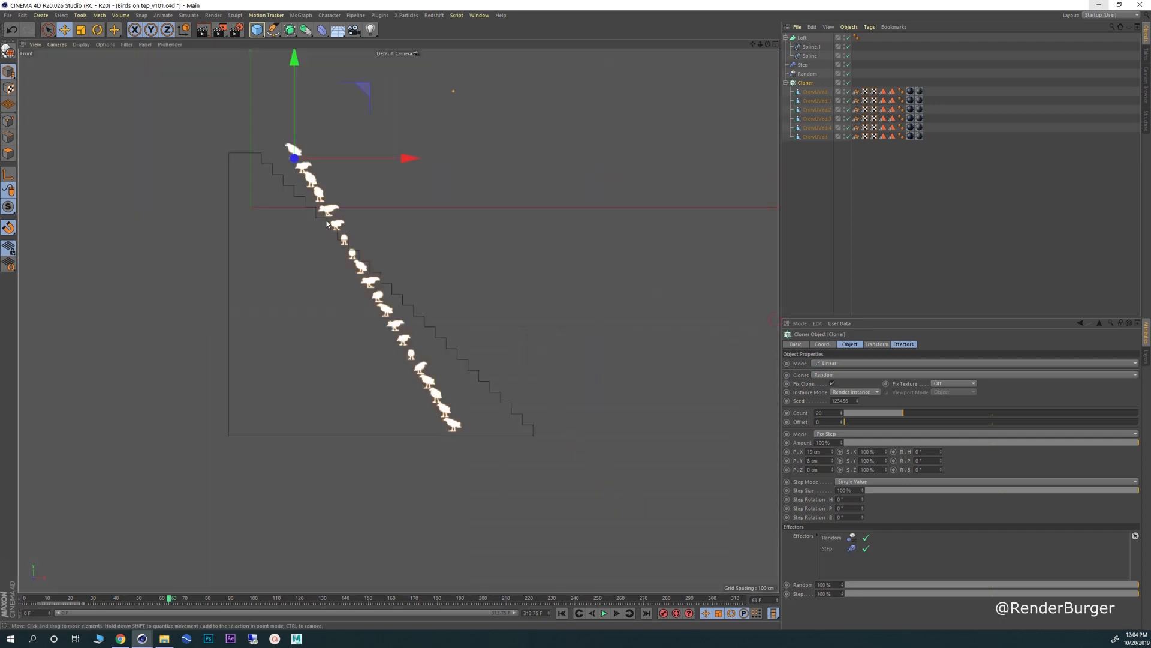
mouse_move(323, 283)
alt+middle_down()
mouse_move(354, 310)
mouse_move(307, 280)
alt+middle_up()
scroll(325, 283, up, 3)
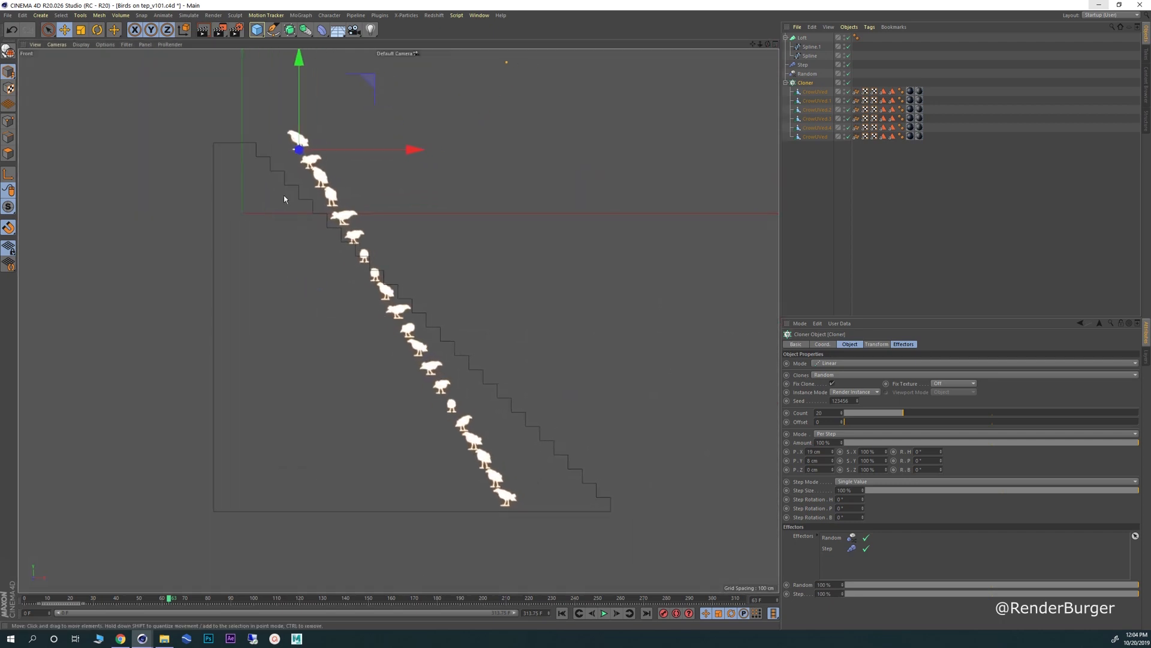
alt+middle_drag(370, 81, 338, 92)
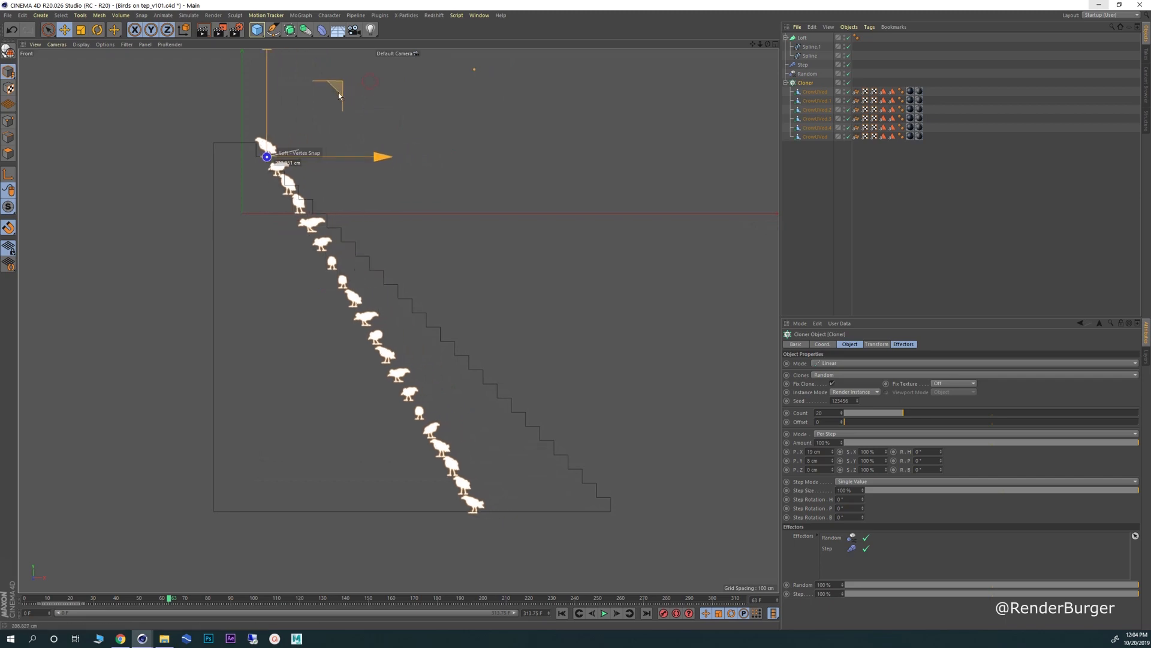
- Raise the crow Cloner's per-step P.Y to 16 cm so the clones' vertical spacing matches the stair height
scroll(333, 95, up, 5)
scroll(330, 145, up, 5)
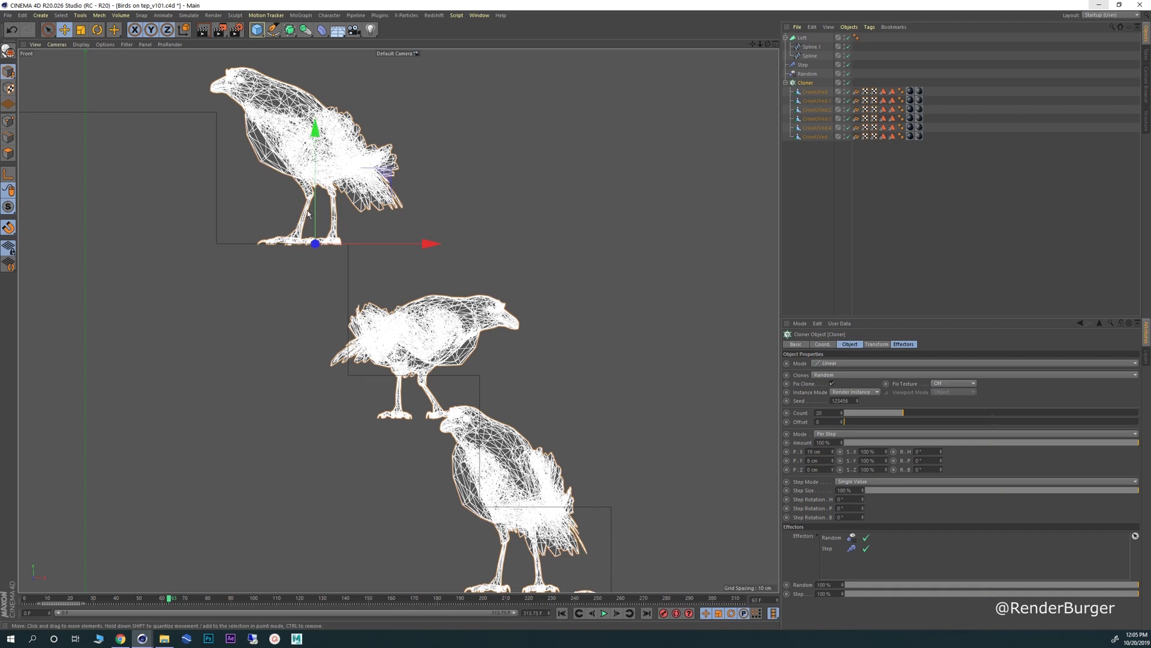
scroll(318, 247, down, 1)
scroll(317, 247, down, 3)
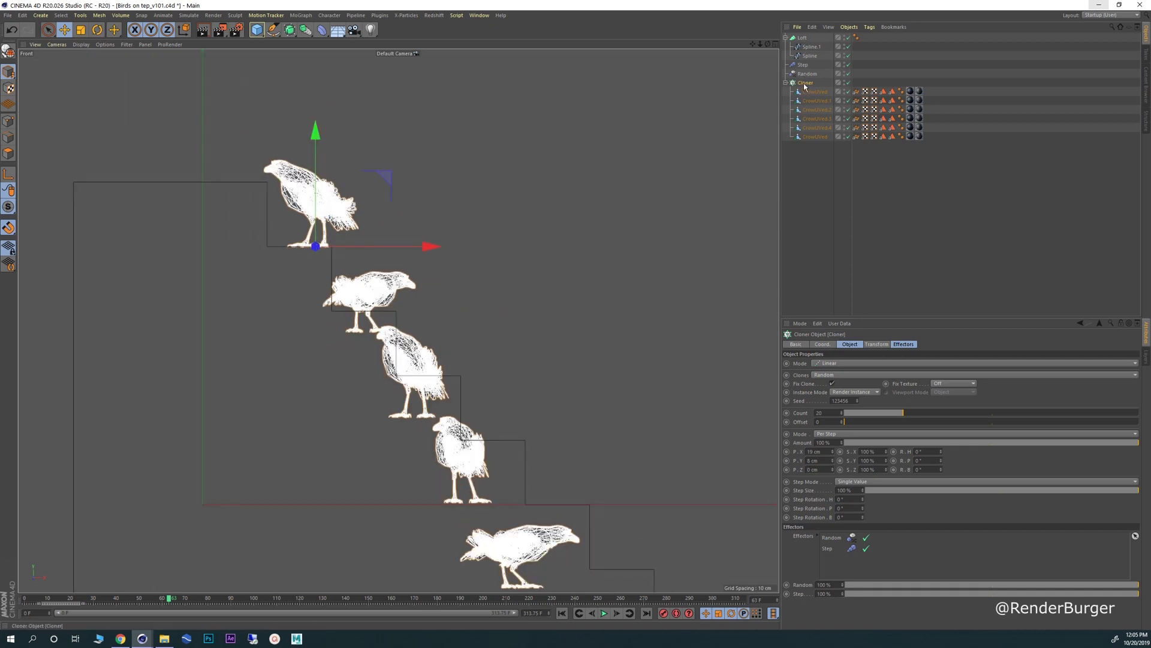
click(833, 453)
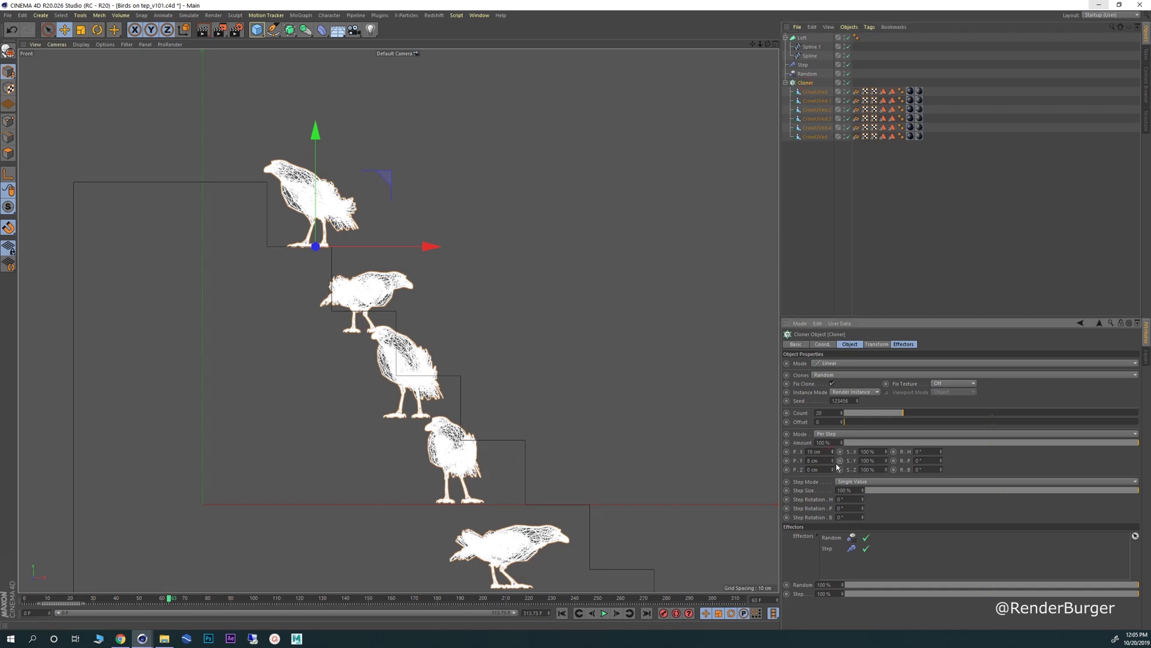
click(833, 459)
click(832, 459)
click(833, 459)
click(833, 459)
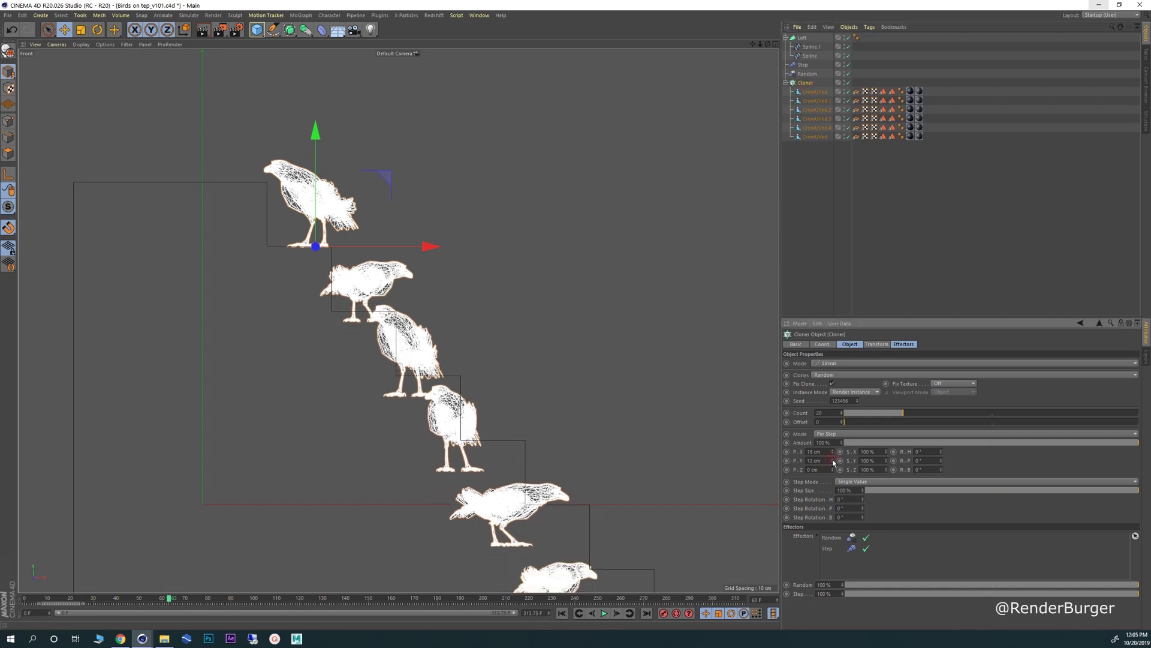
click(833, 459)
click(832, 459)
click(833, 459)
click(833, 459)
click(833, 459)
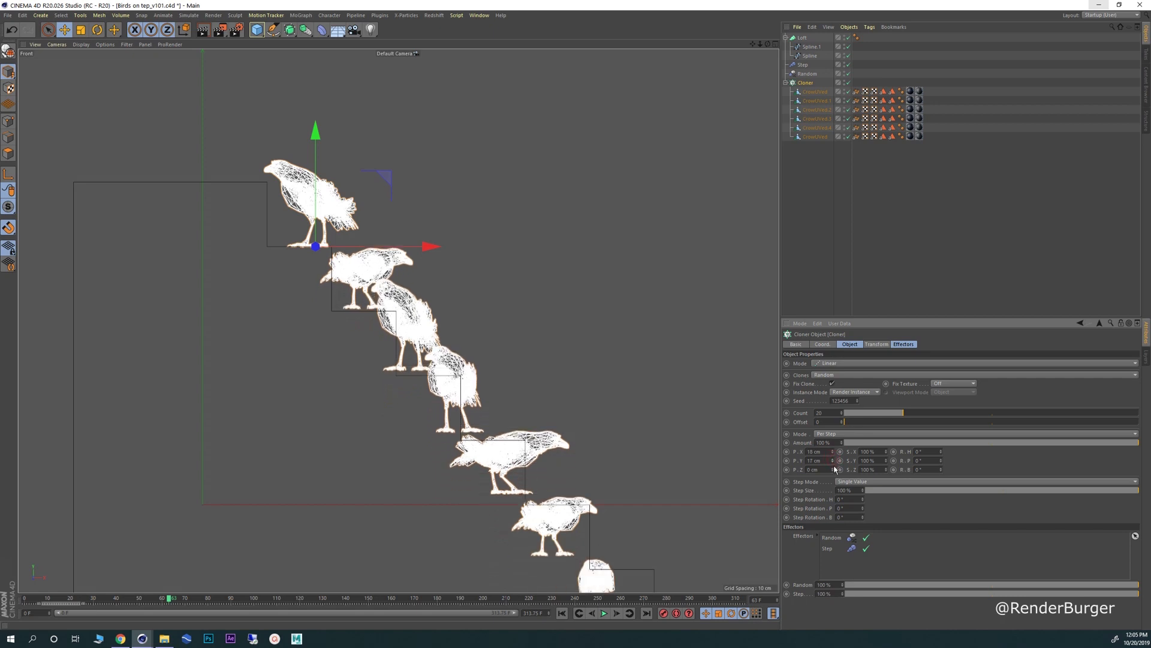
click(833, 463)
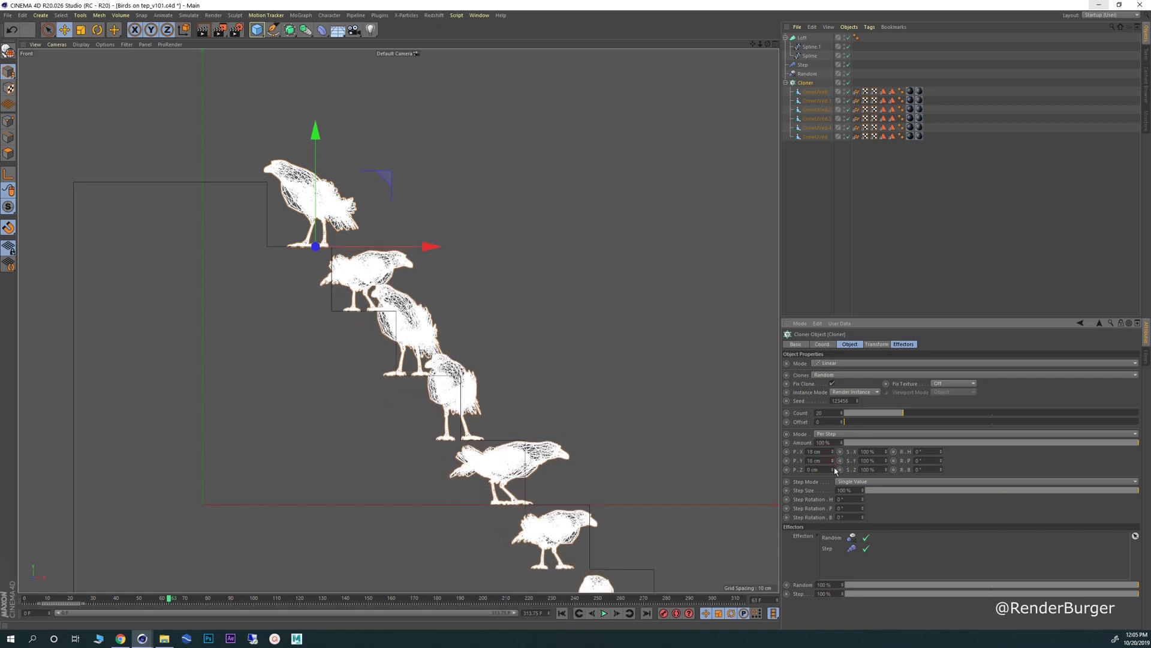
- Set the crow Cloner's per-step P.X to 23 cm to shift the clones horizontally onto the stair treads
click(833, 454)
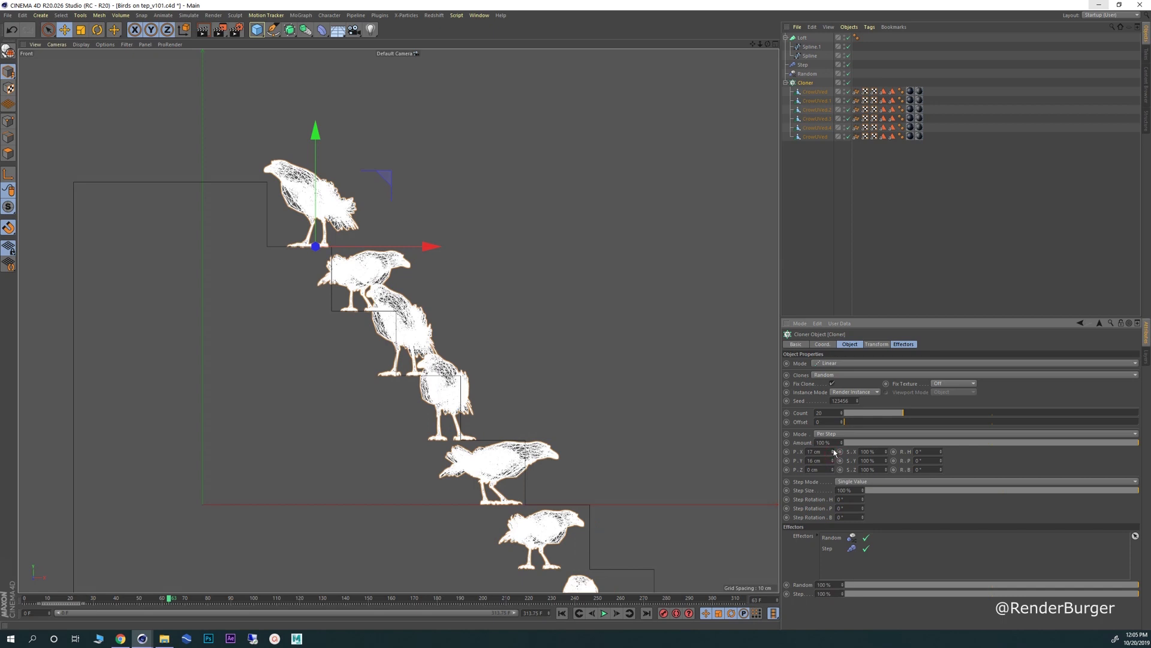
click(833, 449)
click(833, 449)
click(833, 449)
click(833, 449)
click(833, 449)
click(833, 449)
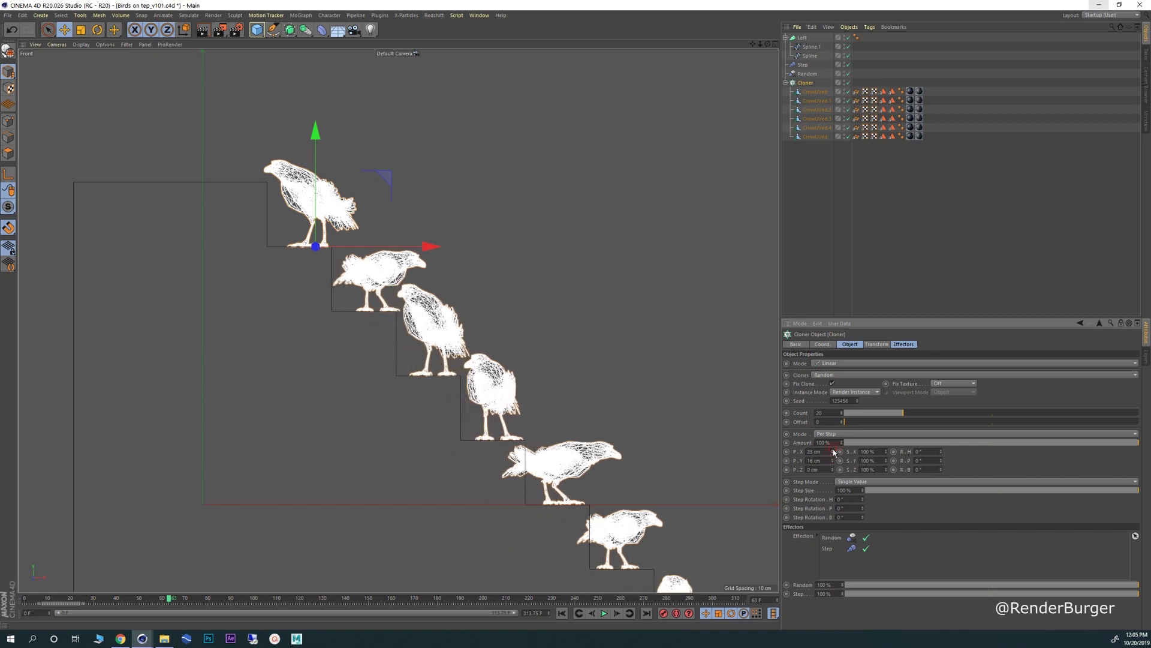
click(833, 449)
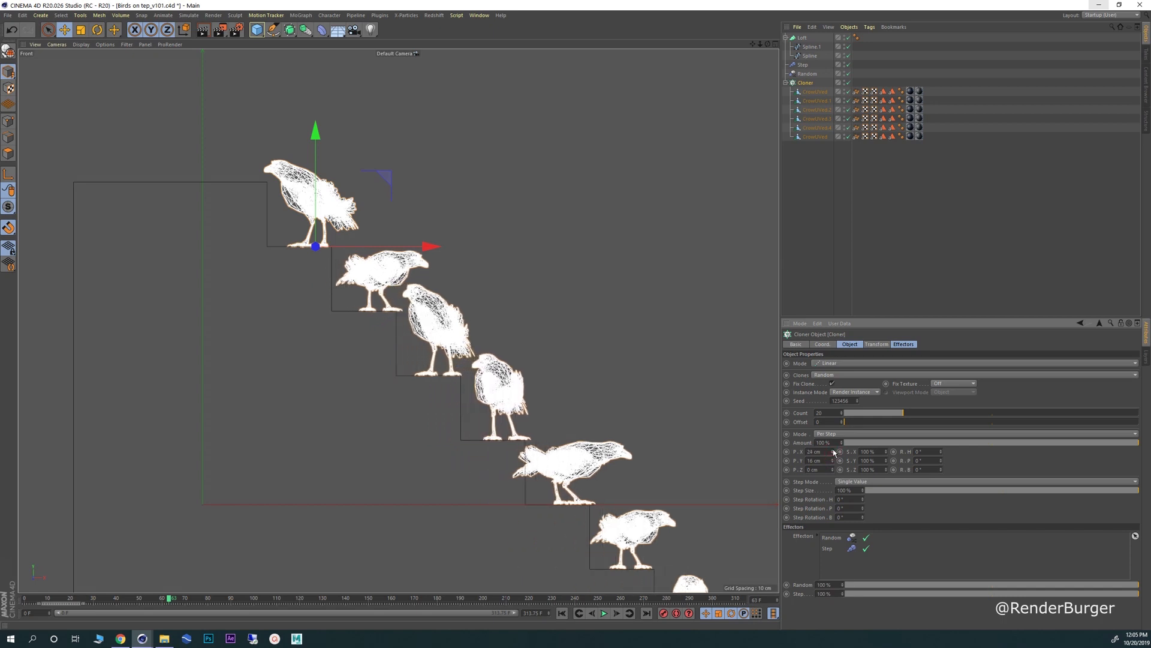
click(833, 454)
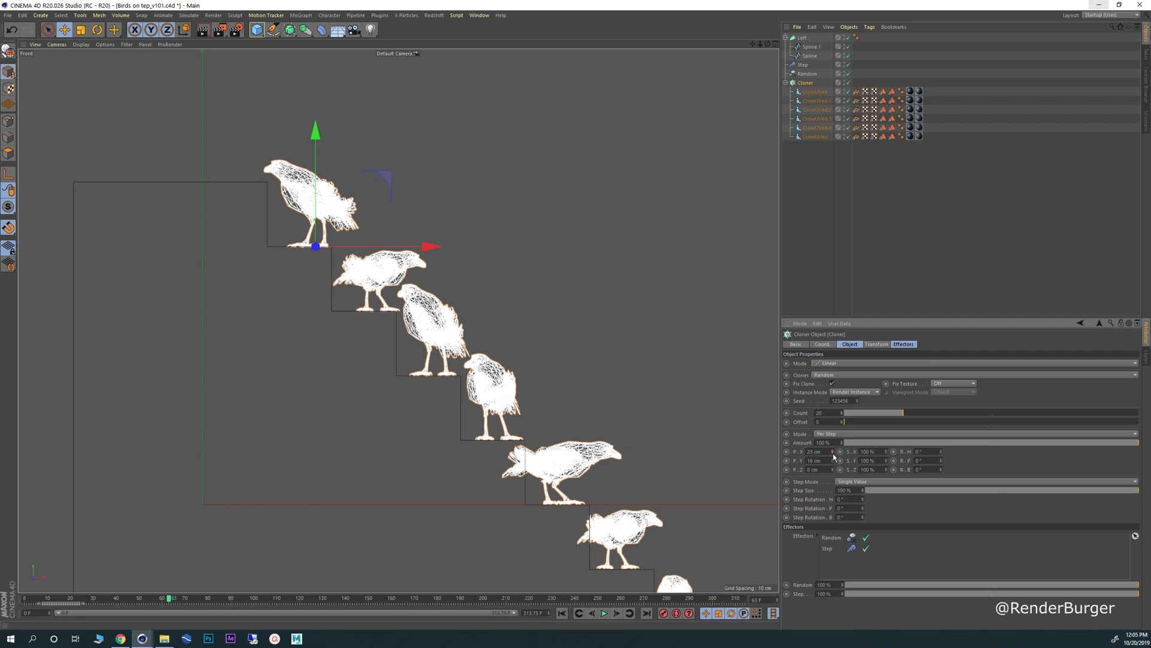
- Examine how the crows' feet line up with each stair from the upper to the lower end of the staircase
scroll(453, 443, up, 6)
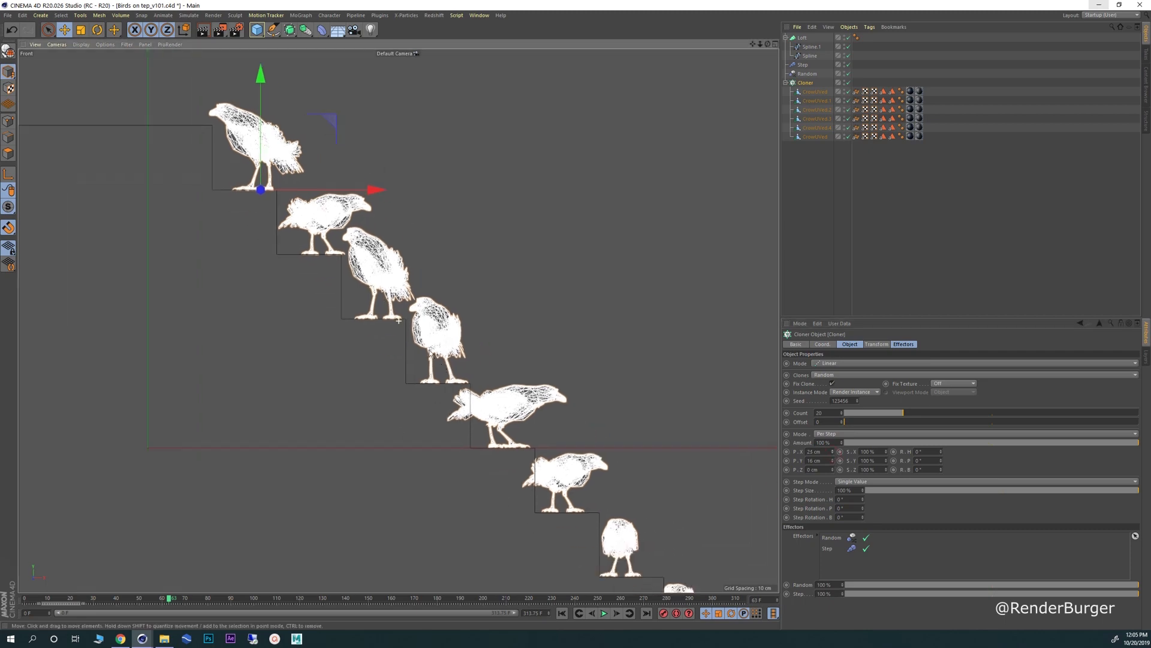
alt+right_drag(503, 365, 387, 358)
alt+middle_drag(495, 390, 298, 218)
alt+right_drag(437, 361, 501, 378)
alt+middle_drag(481, 380, 364, 330)
alt+right_drag(454, 373, 511, 433)
alt+middle_drag(511, 436, 413, 354)
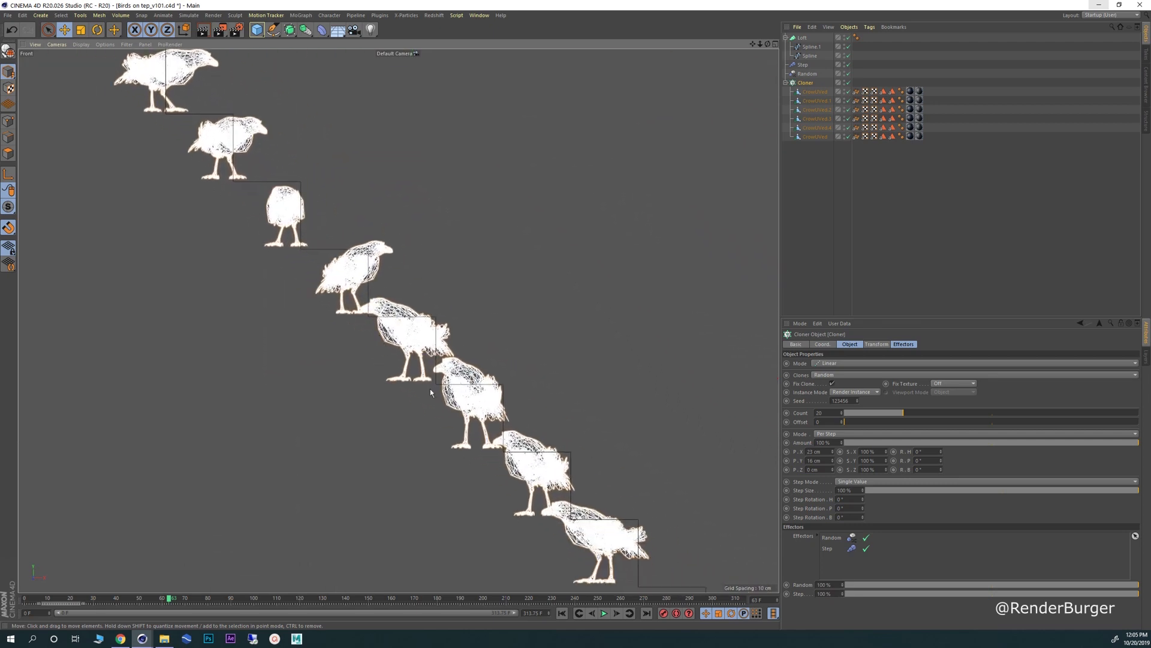
alt+right_drag(429, 390, 474, 420)
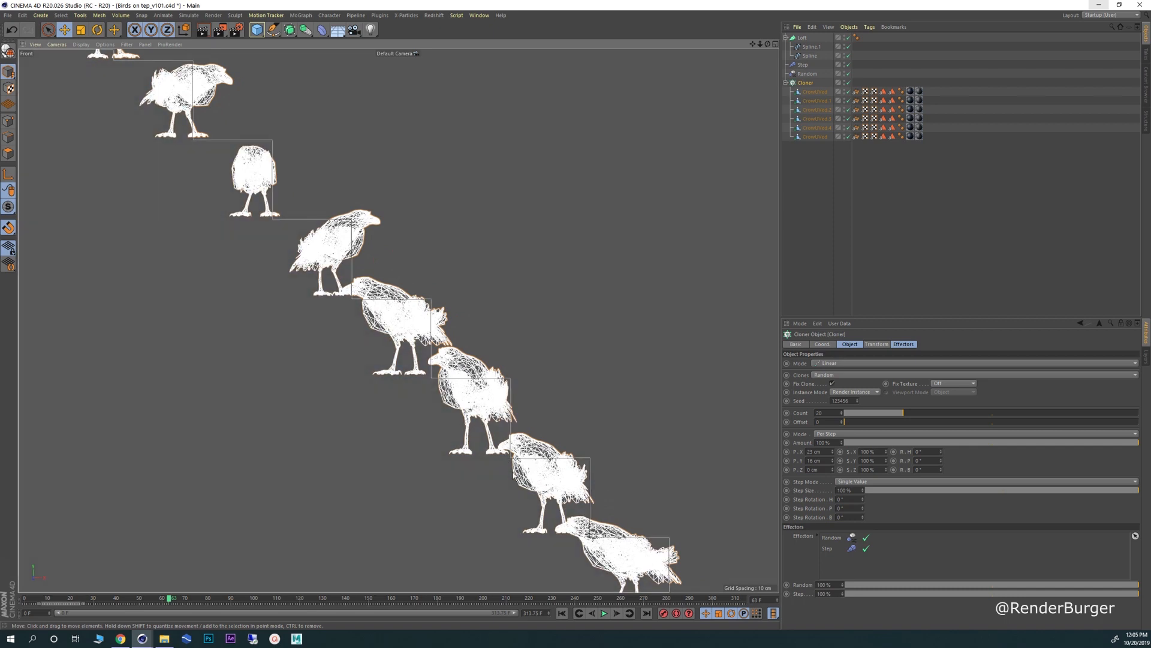
scroll(551, 523, down, 2)
alt+middle_drag(551, 523, 503, 427)
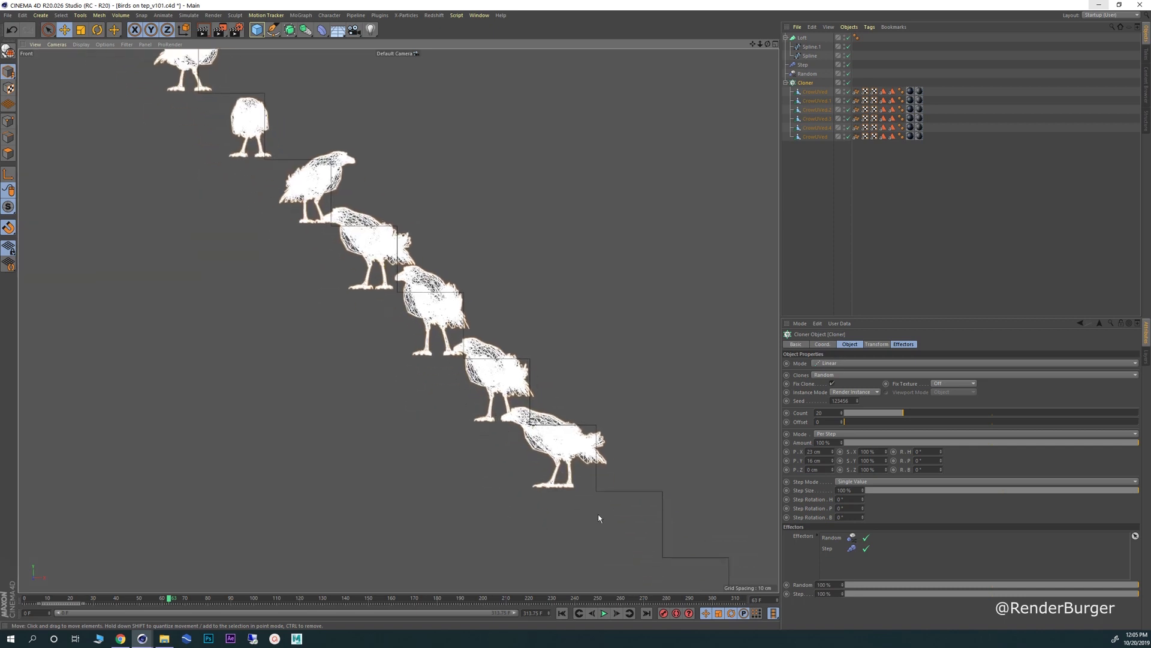
alt+right_drag(539, 494, 370, 344)
alt+middle_drag(363, 333, 452, 431)
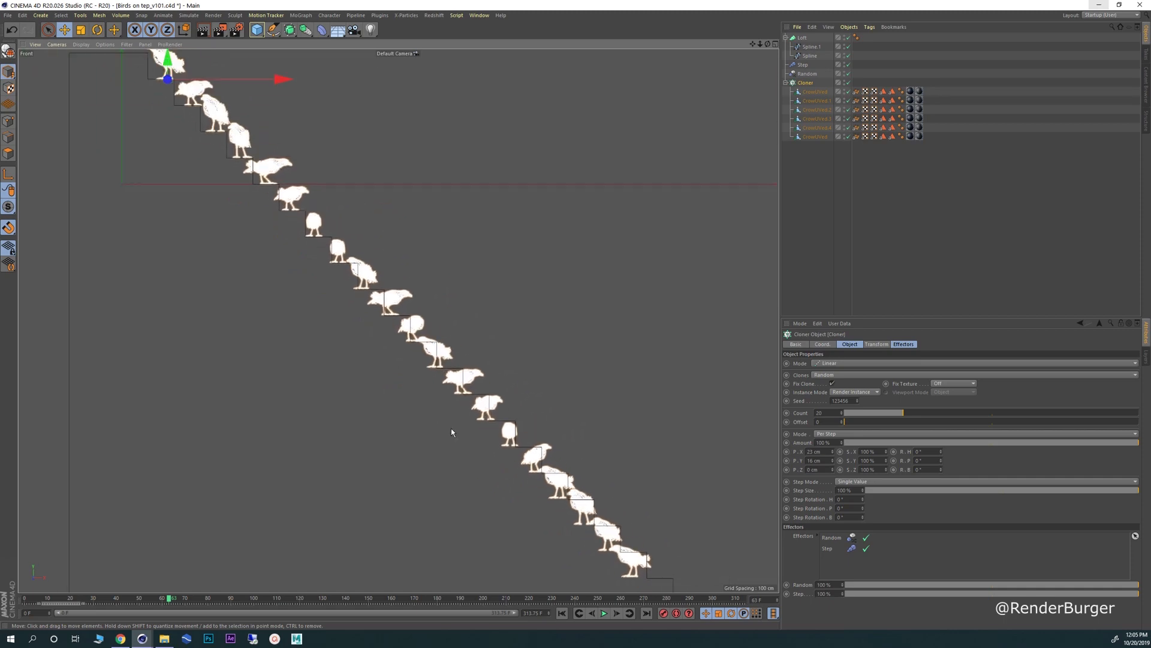
alt+right_drag(452, 431, 369, 338)
alt+middle_drag(370, 338, 440, 400)
scroll(365, 309, down, 2)
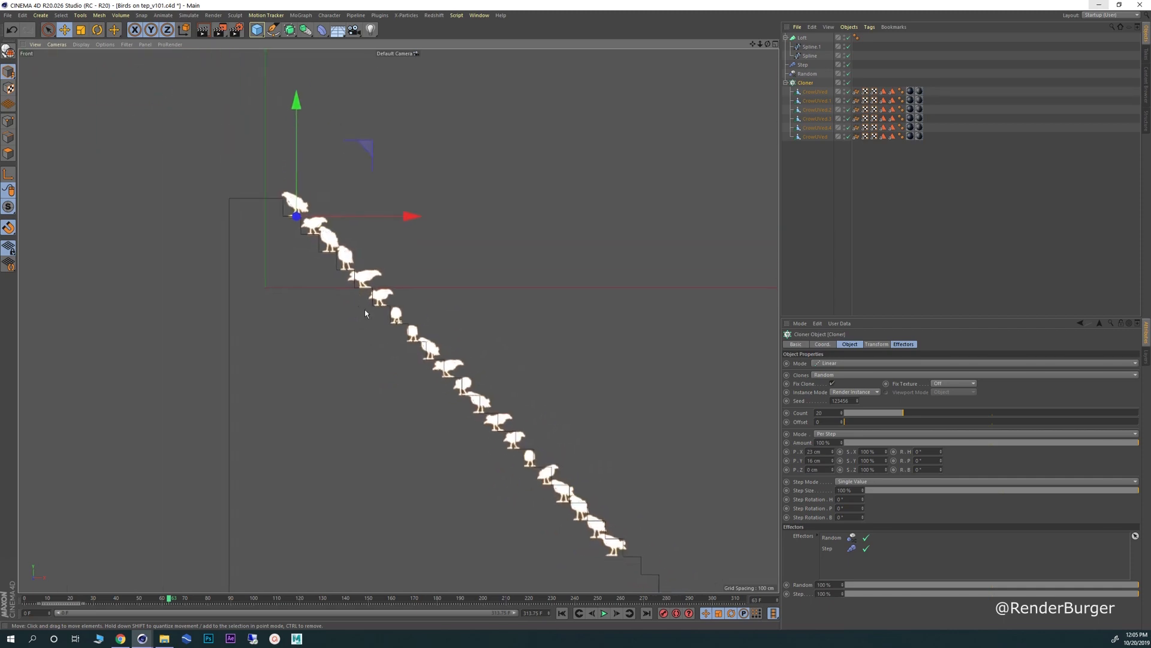
alt+middle_drag(365, 309, 354, 304)
scroll(431, 366, up, 4)
scroll(418, 350, down, 2)
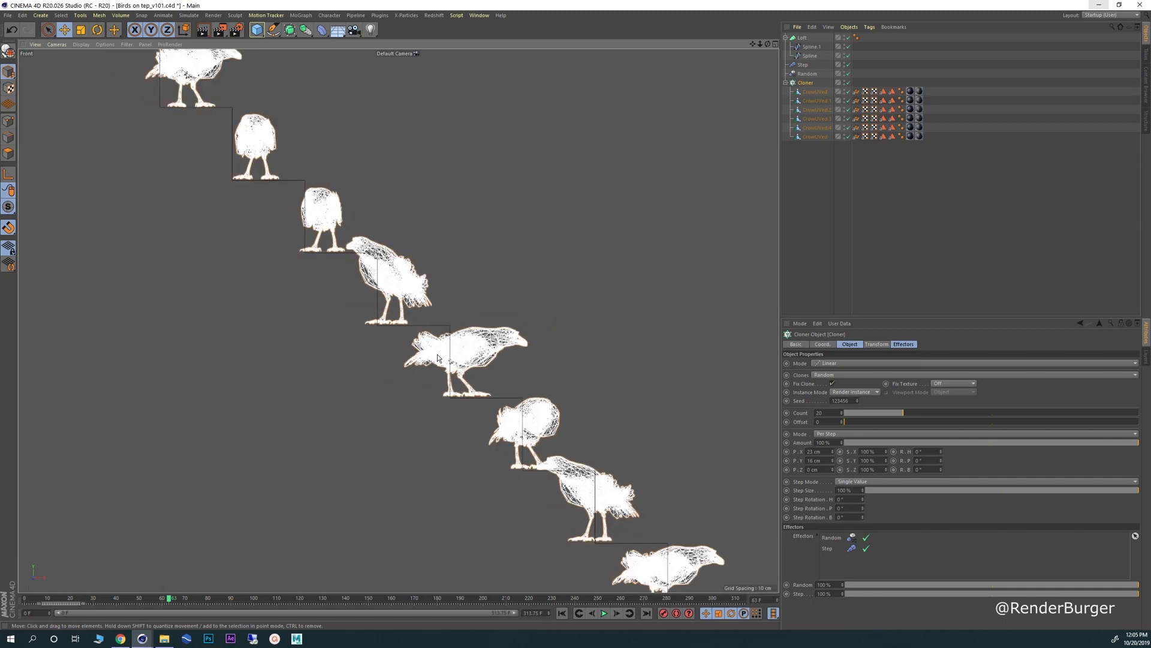
scroll(417, 350, down, 2)
scroll(420, 348, down, 1)
scroll(359, 309, down, 1)
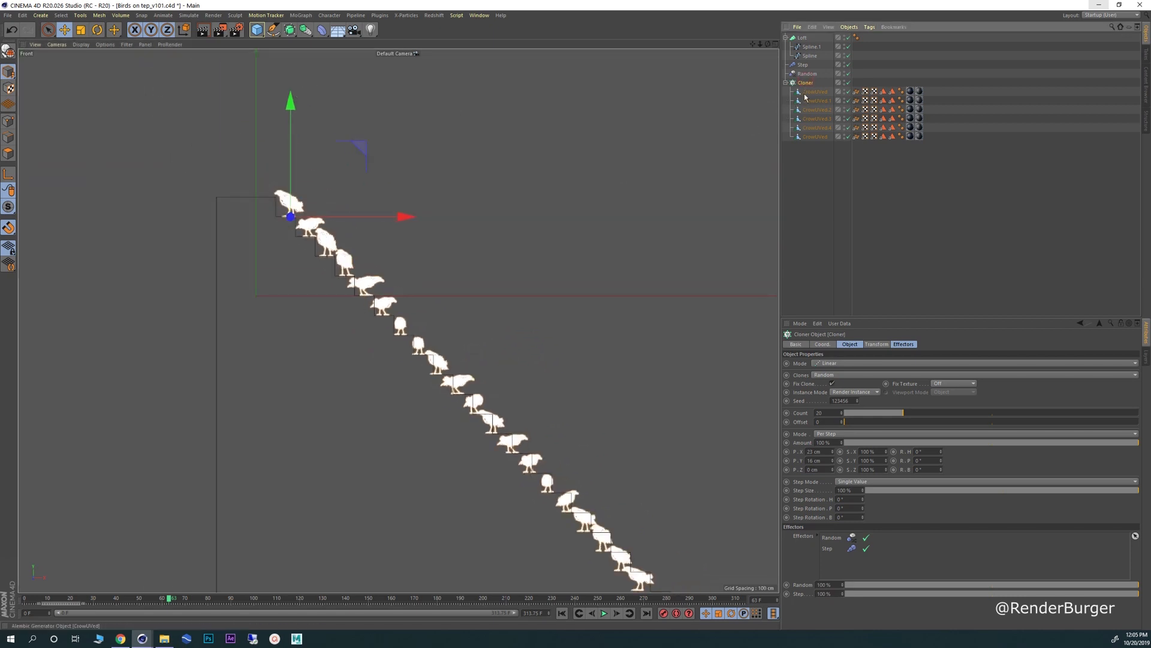
- Scale the Cloner's crows down to 0.6 on X, Y and Z in its Transform settings
click(875, 344)
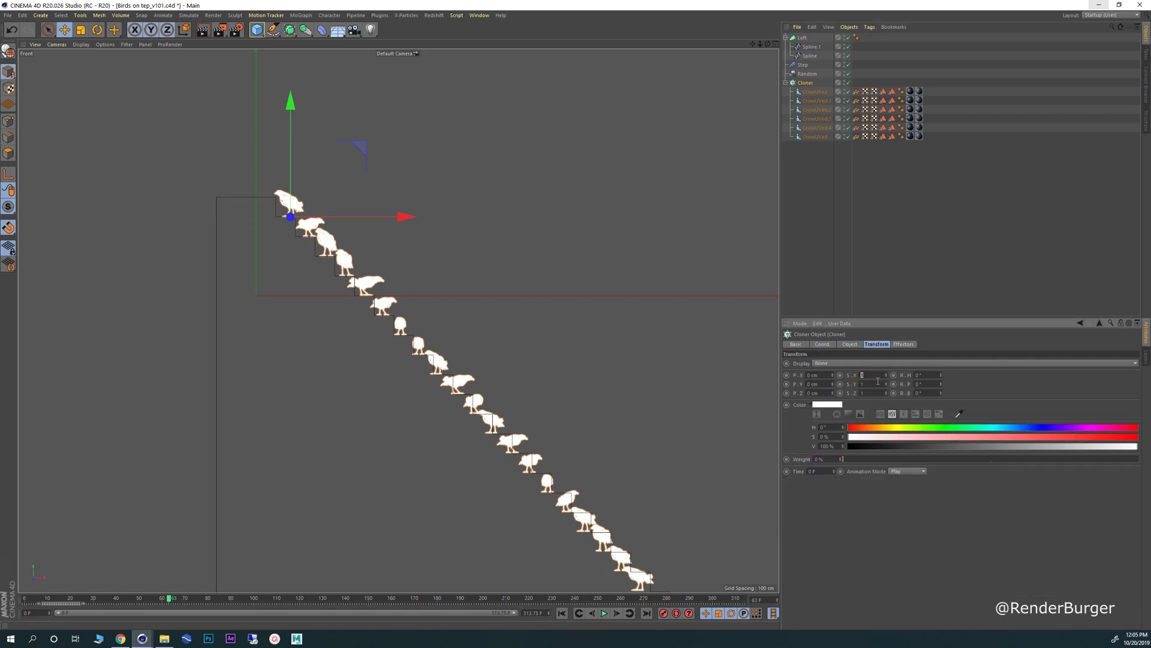
text(0.6)
key(Return)
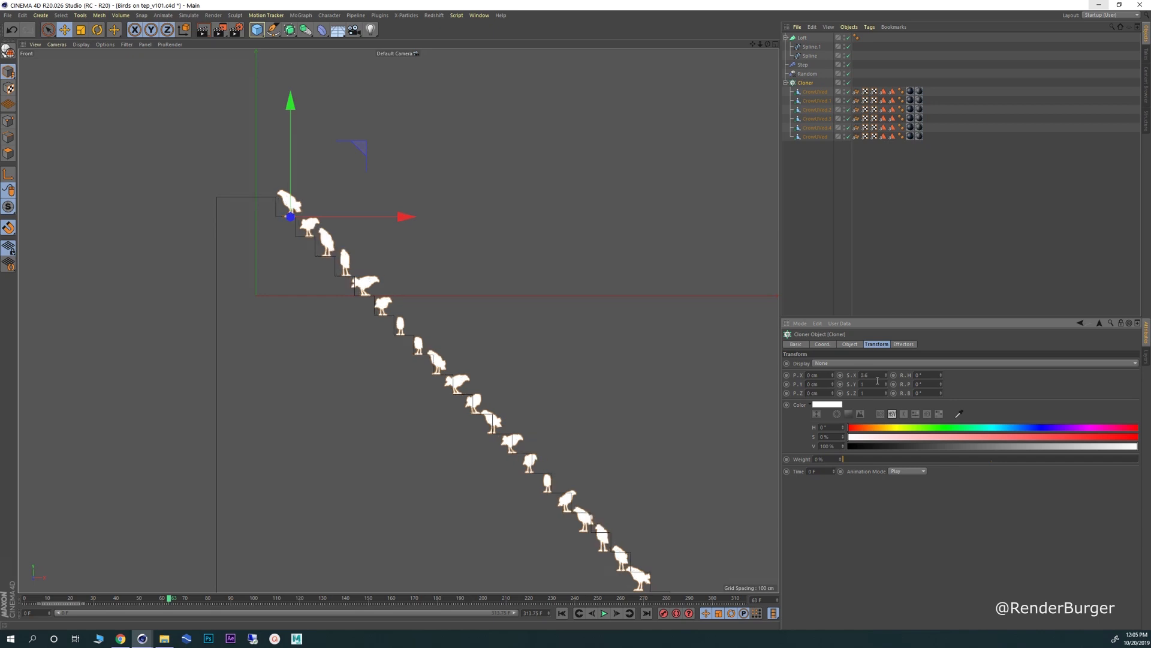
text(0.6)
key(Return)
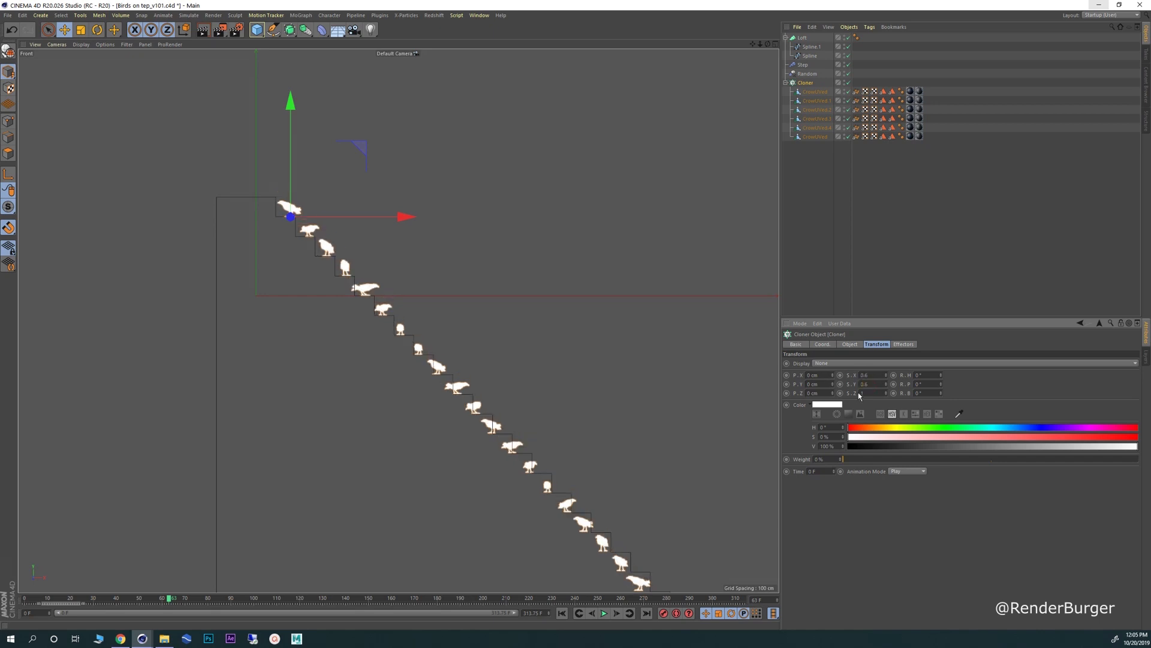
text(.6)
key(Return)
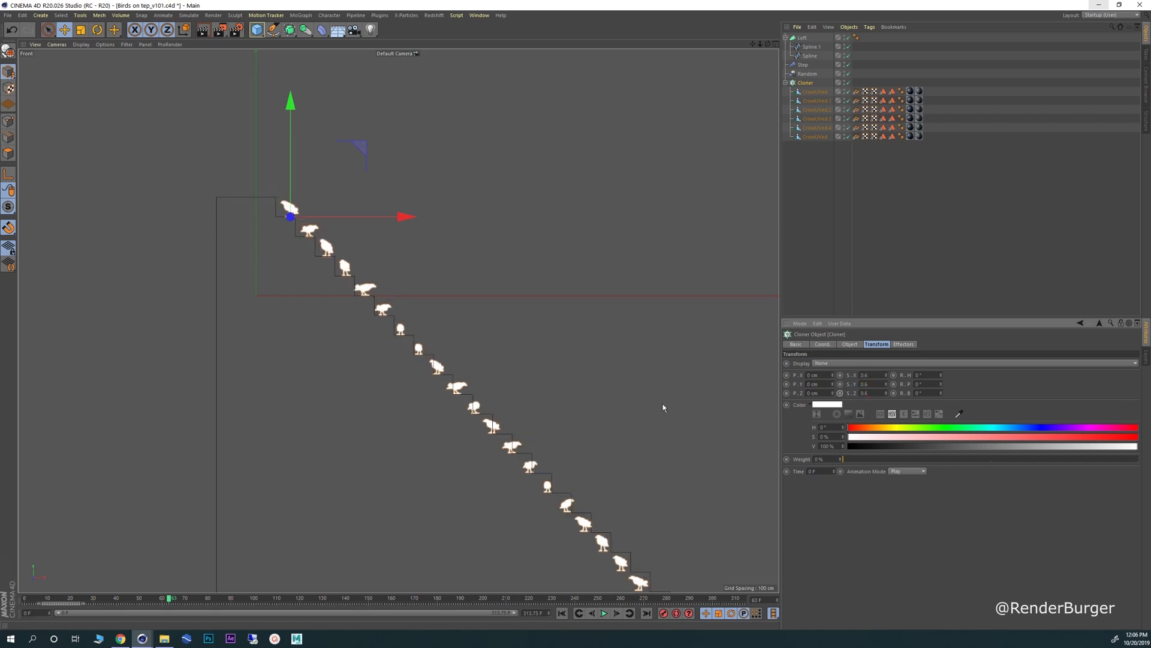
- Compare the line of smaller crows with the Pinterest reference photo of birds on a staircase in Chrome, returning to Cinema 4D
scroll(425, 399, up, 10)
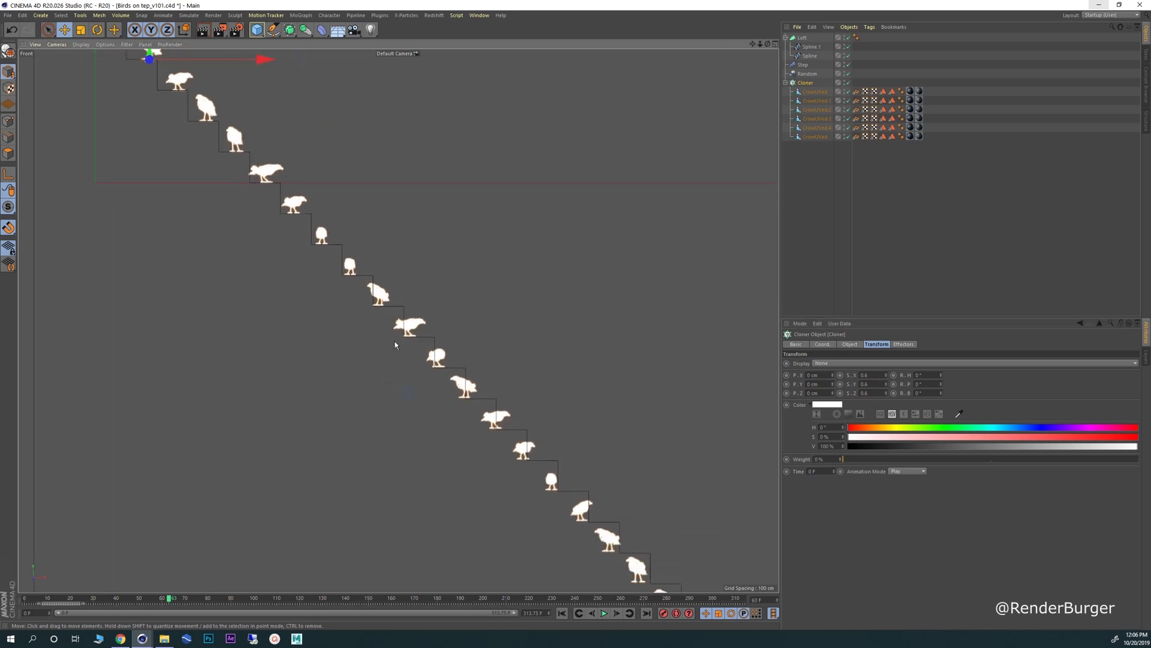
scroll(386, 342, down, 6)
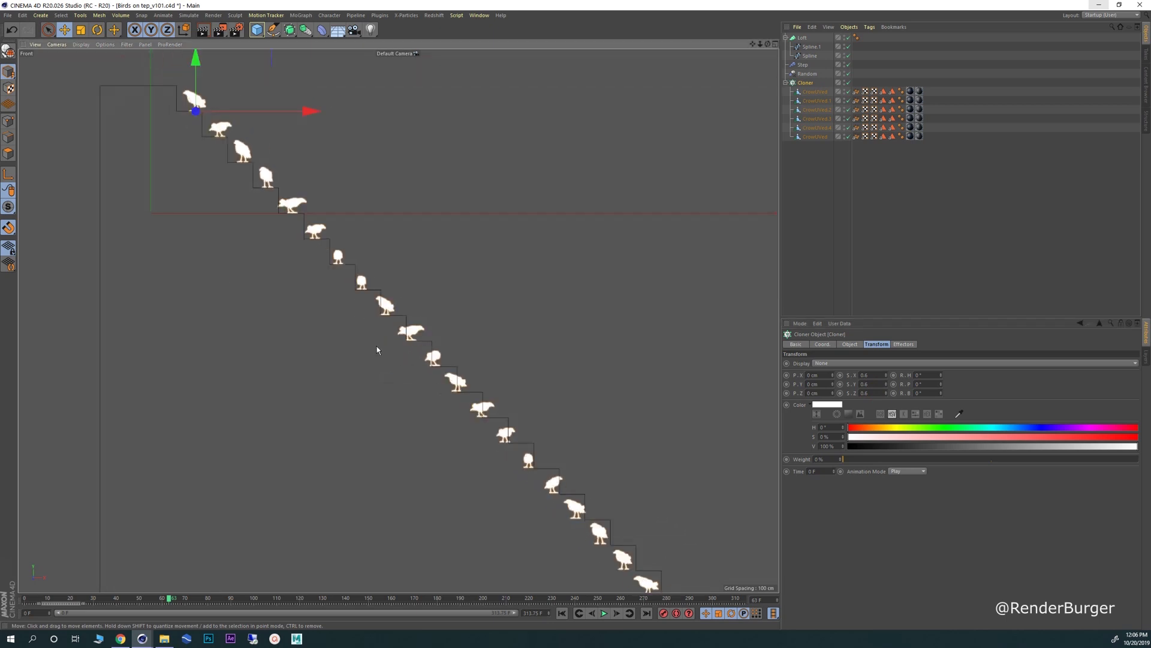
scroll(378, 347, up, 1)
click(120, 638)
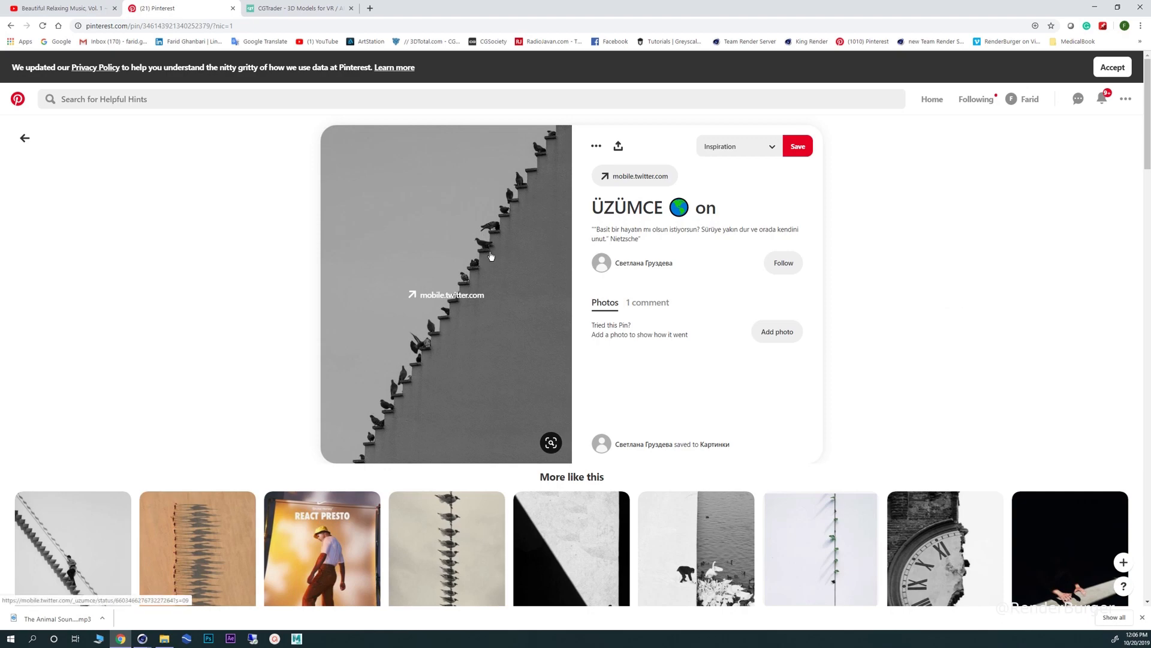
click(1094, 7)
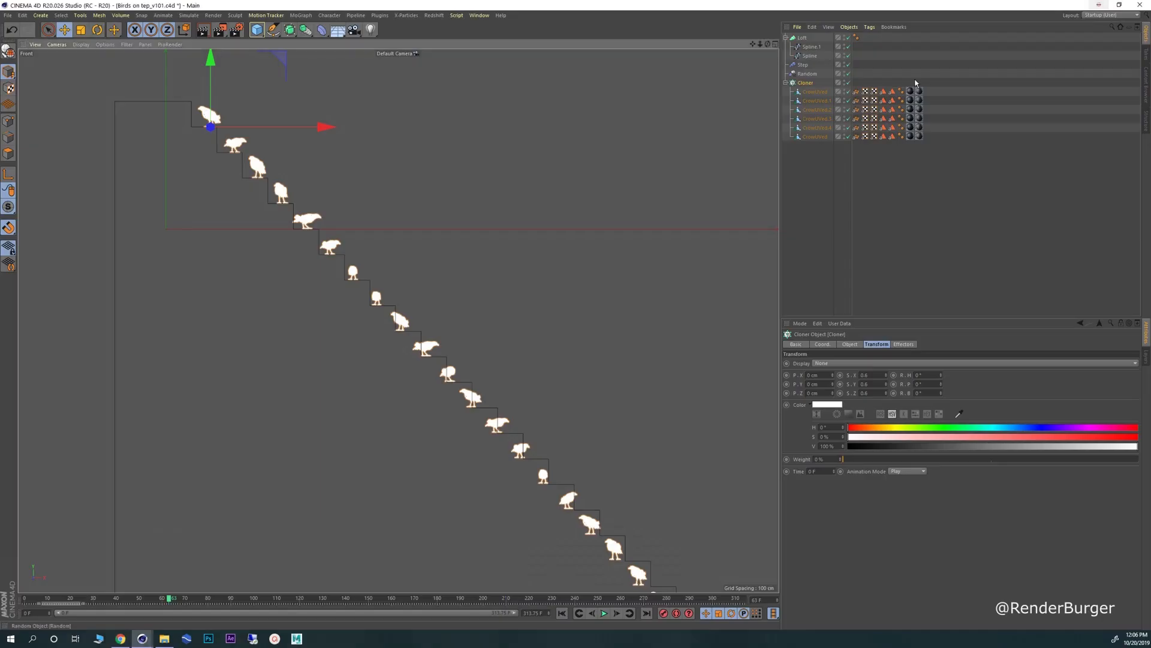
scroll(413, 332, up, 1)
scroll(342, 348, down, 2)
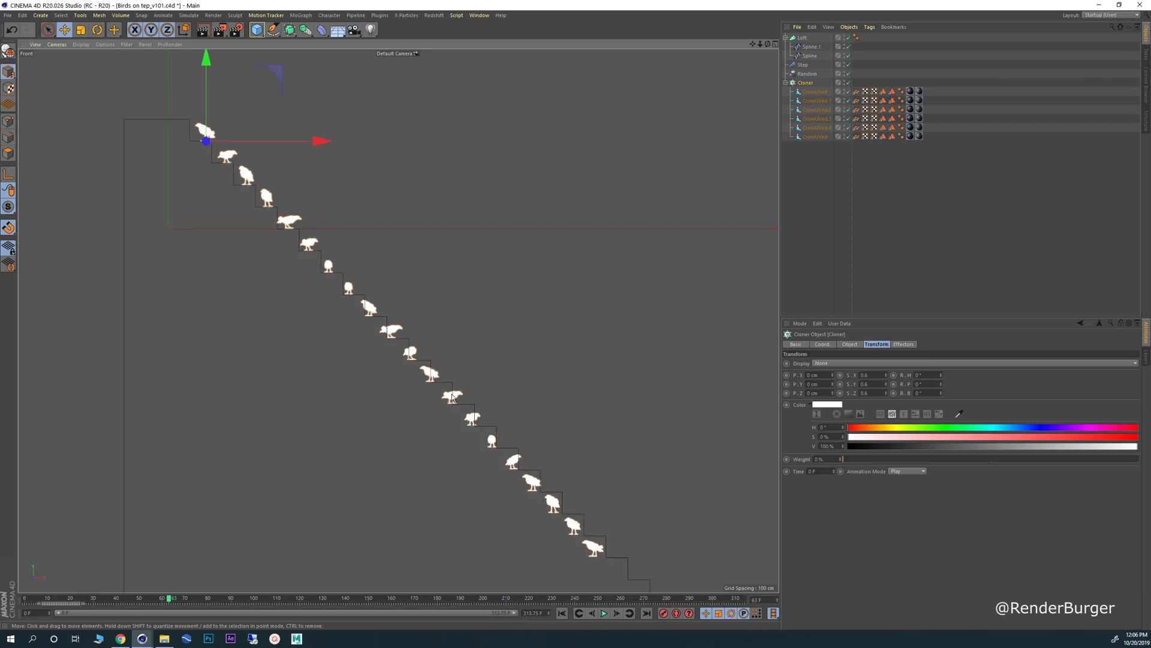
- Set the Cloner's transform scale back to 1 on X, Y and Z
click(873, 375)
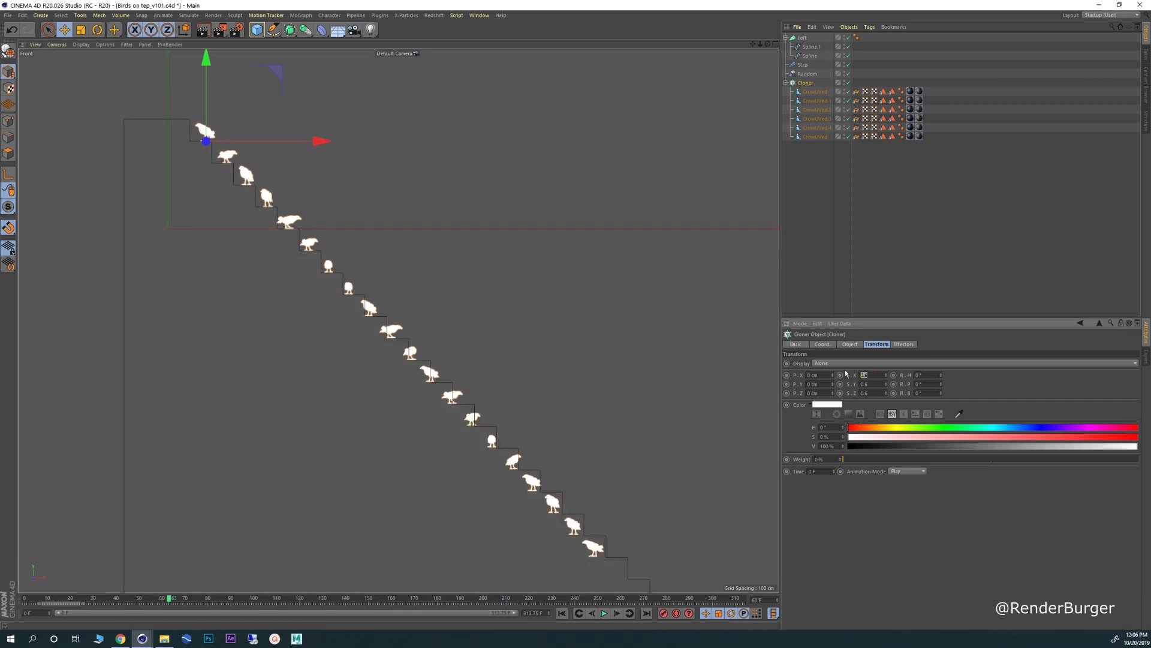
click(869, 385)
text(1)
click(868, 392)
text(1)
key(Return)
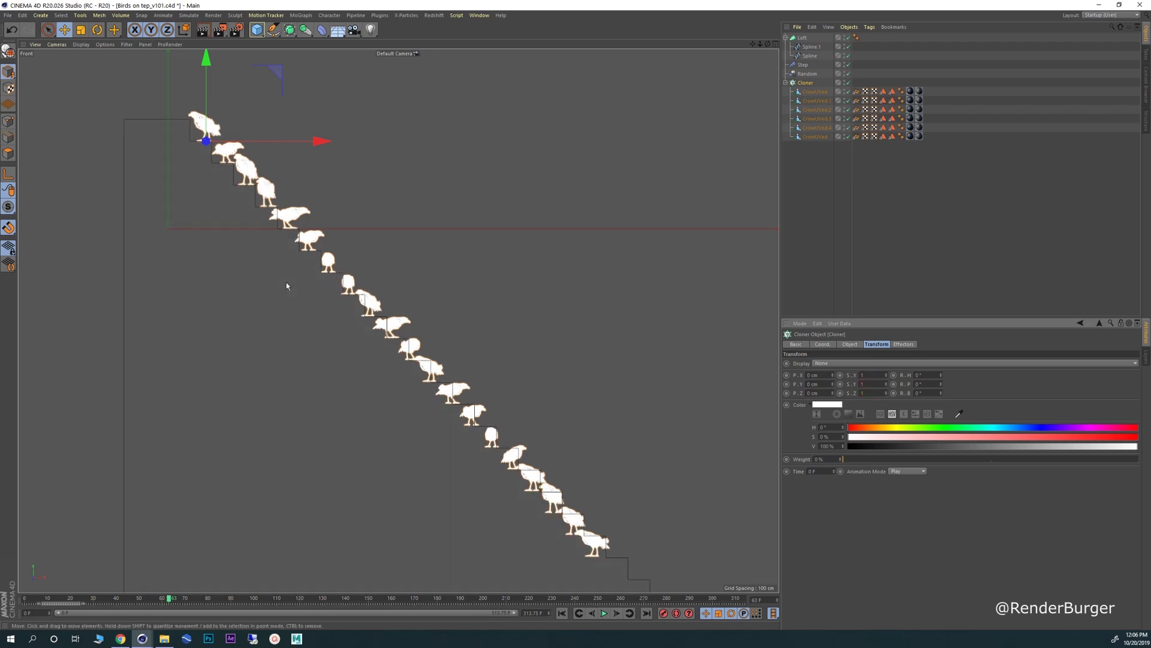
- Select the Loft staircase and inspect how the full-size crows sit along its outline in the Front view
alt+middle_drag(237, 242, 213, 211)
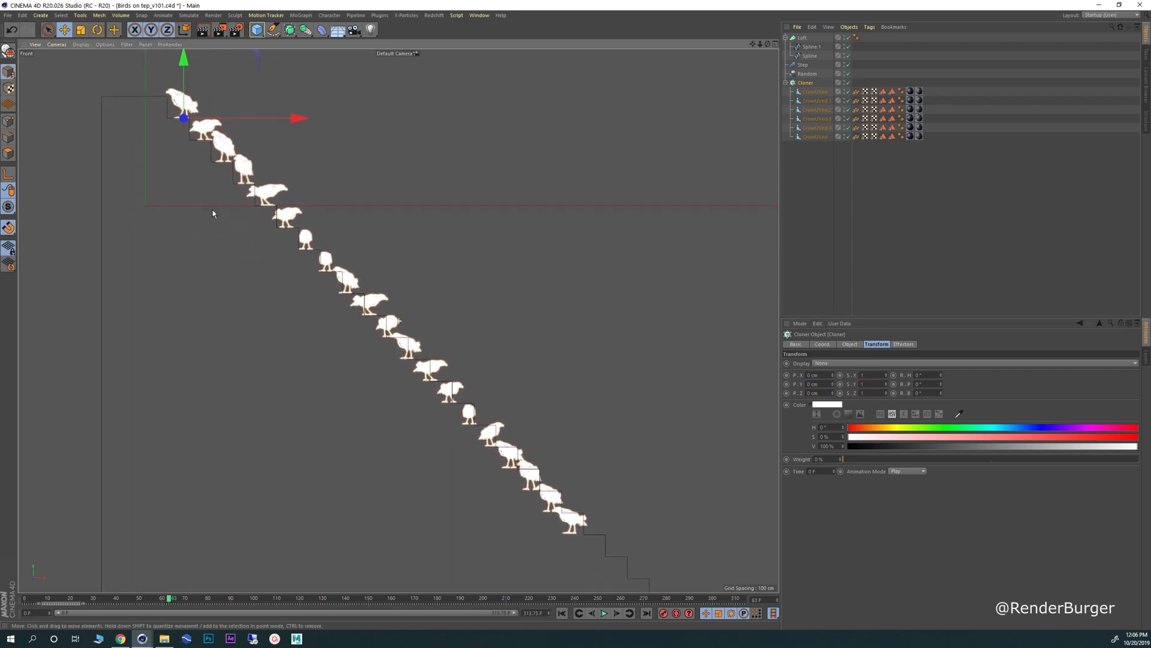
alt+right_drag(341, 309, 328, 308)
mouse_move(291, 273)
alt+right_down()
mouse_move(295, 287)
mouse_move(356, 259)
alt+right_up()
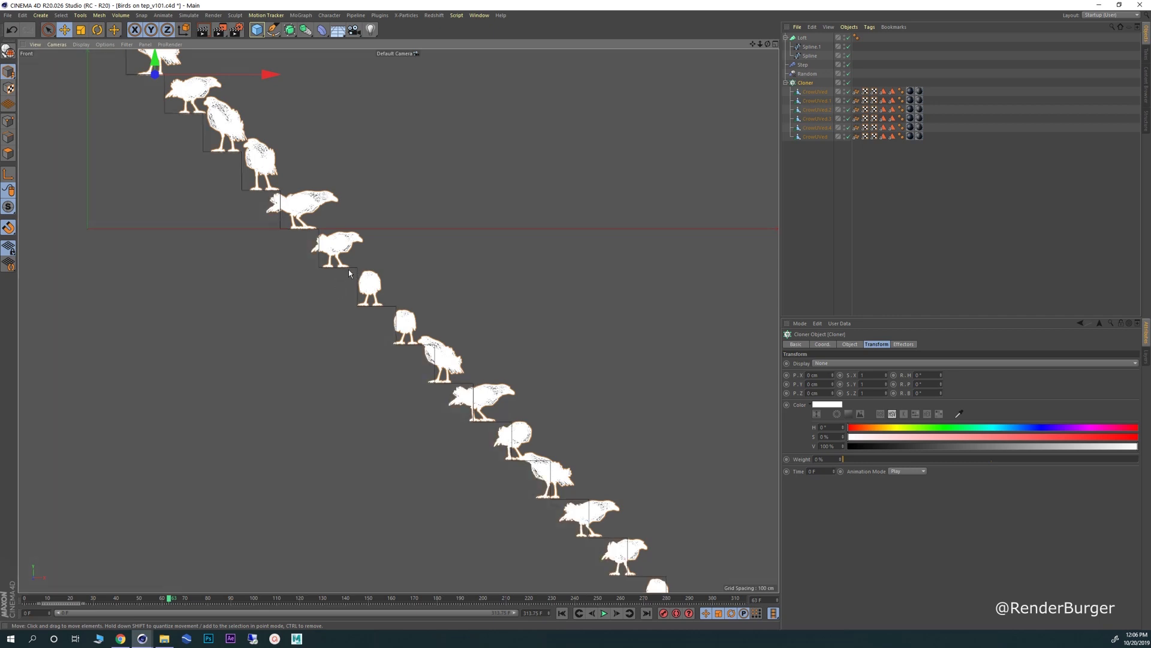
click(801, 84)
alt+middle_drag(213, 137, 343, 235)
click(218, 134)
scroll(318, 211, down, 7)
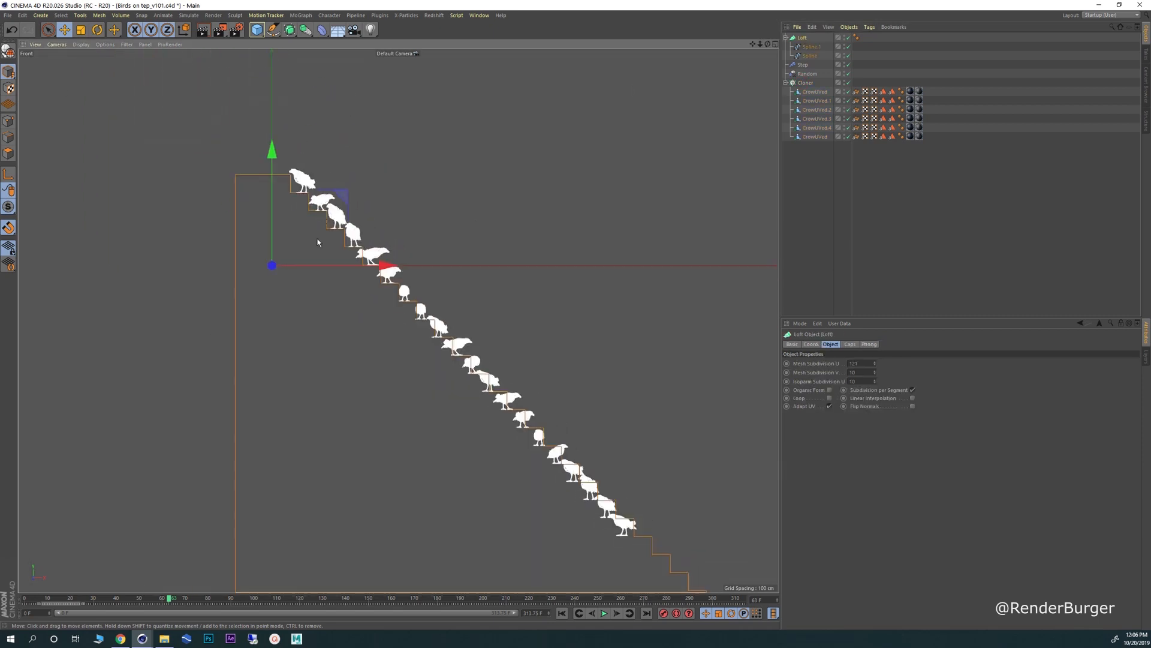
scroll(325, 242, up, 3)
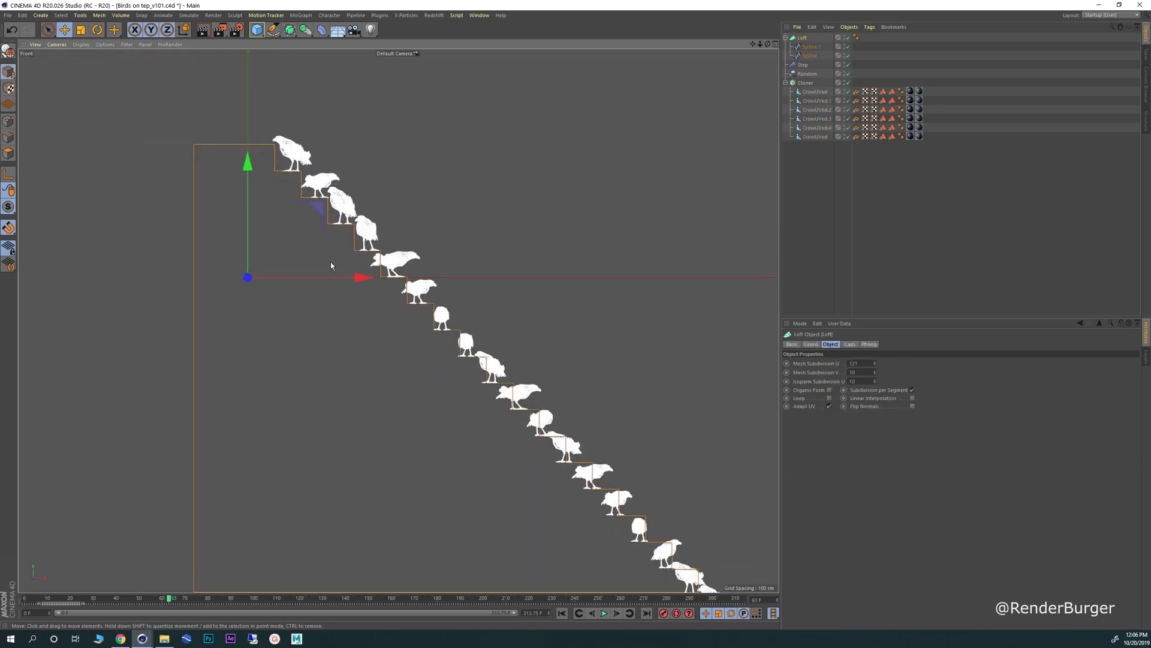
alt+middle_drag(331, 265, 301, 242)
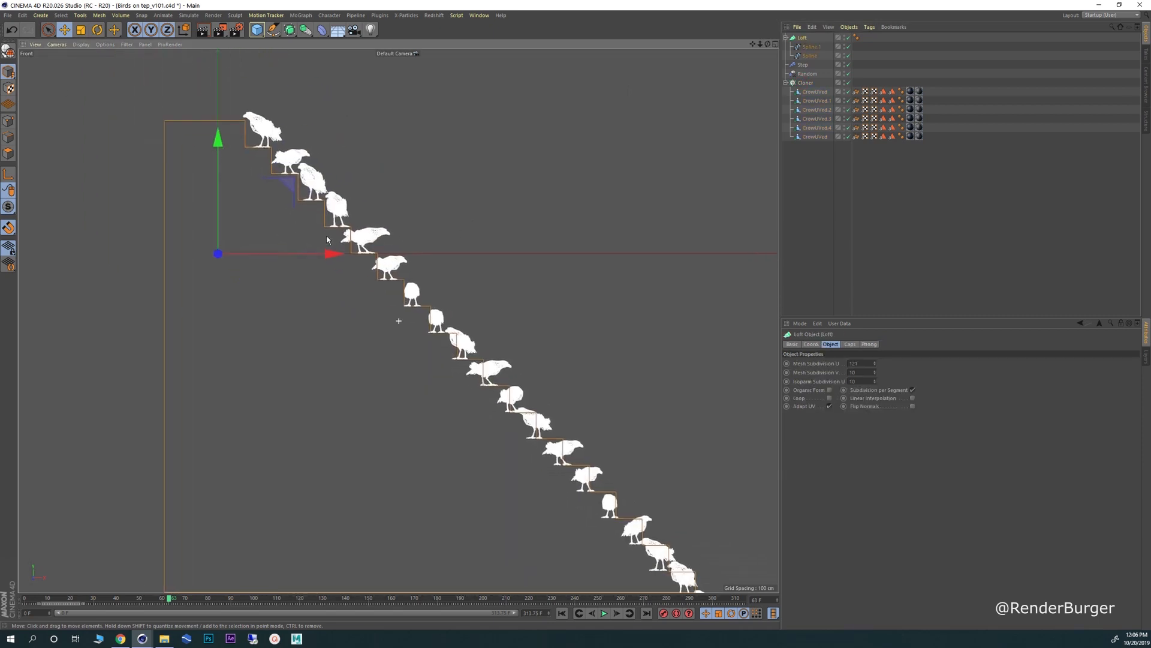
- Set the Cloner's per-step offset to 24 cm on X and 14 cm on Y
click(806, 83)
click(845, 346)
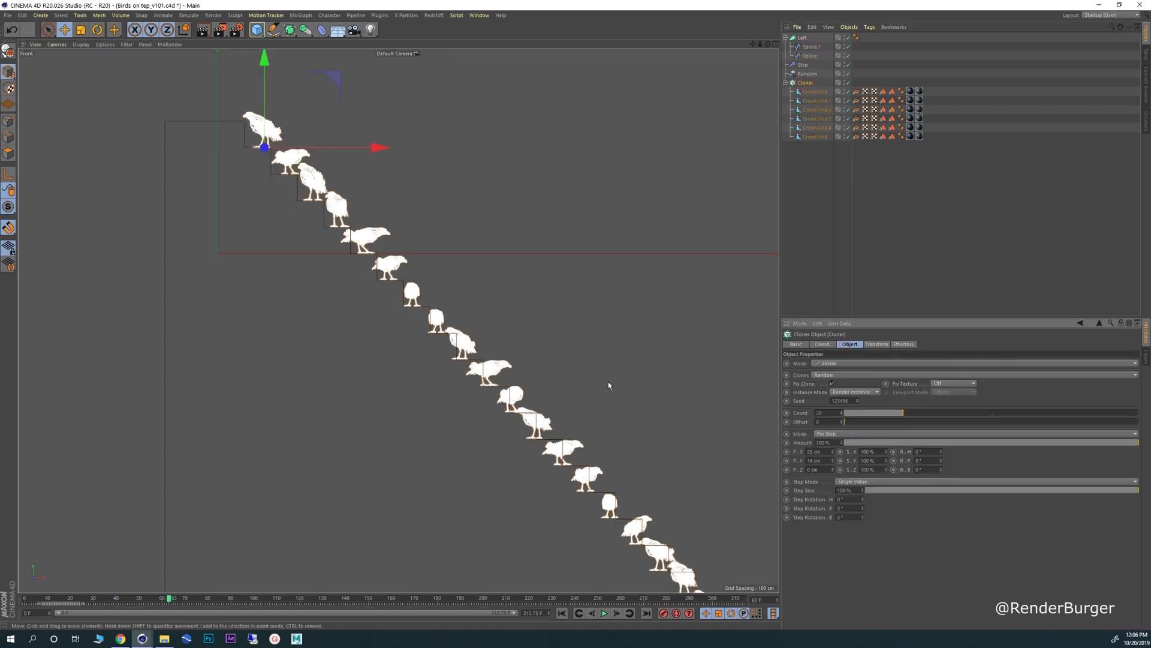
click(832, 451)
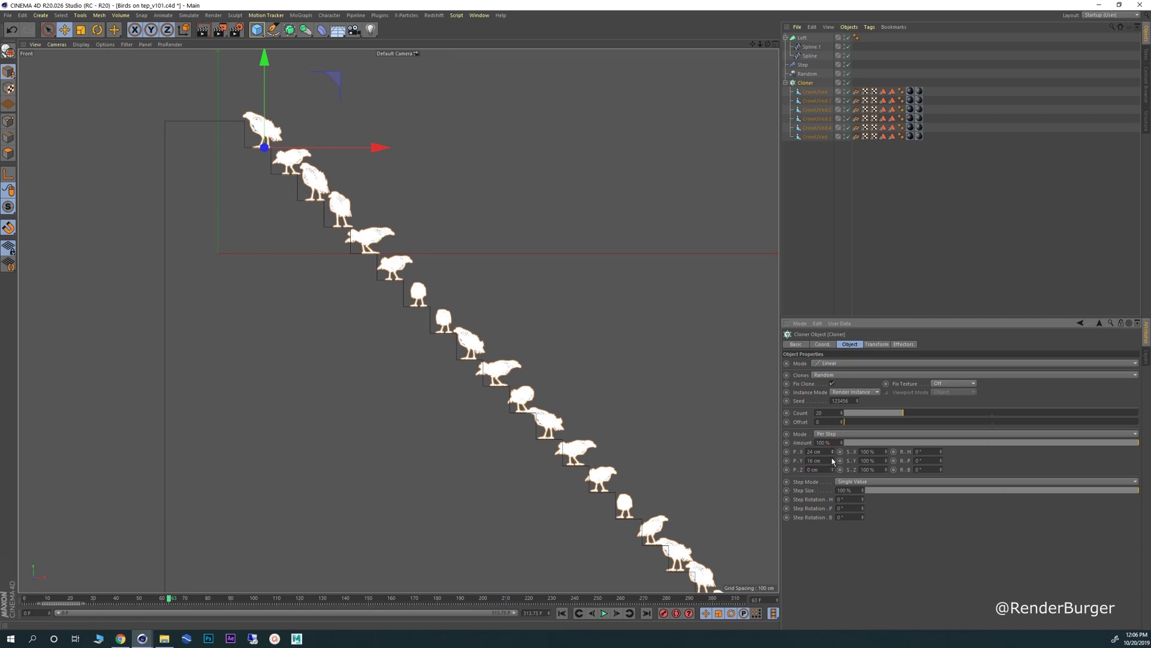
click(832, 460)
click(832, 464)
click(832, 464)
click(832, 465)
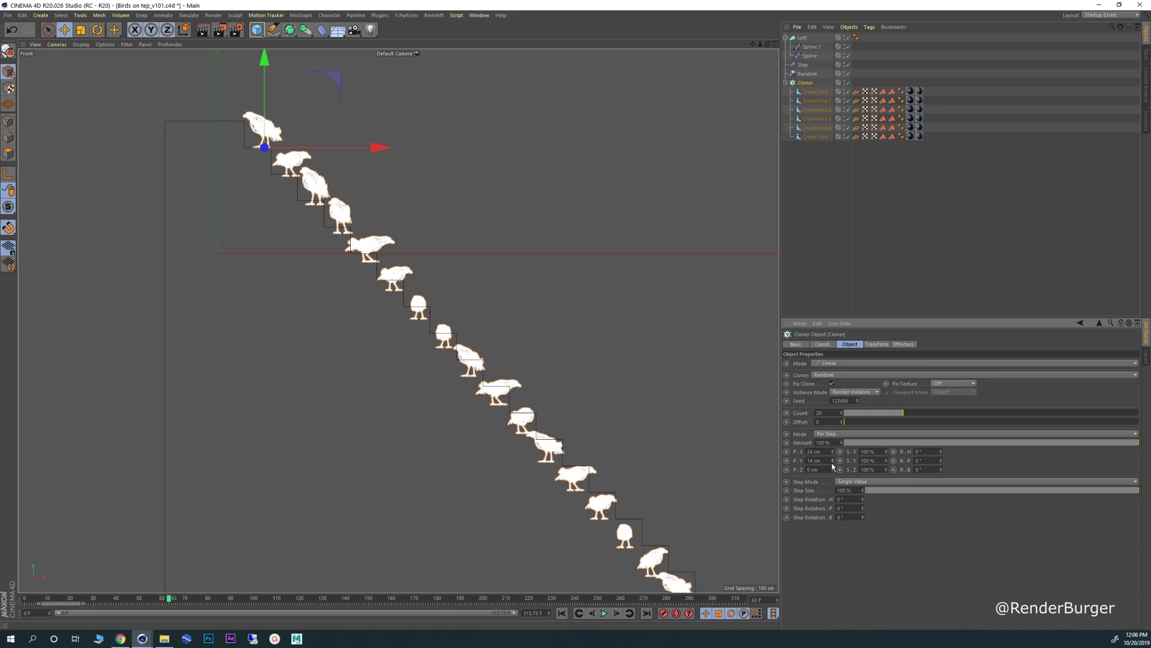
alt+middle_drag(415, 381, 381, 310)
alt+right_drag(449, 303, 388, 304)
alt+middle_drag(370, 303, 342, 289)
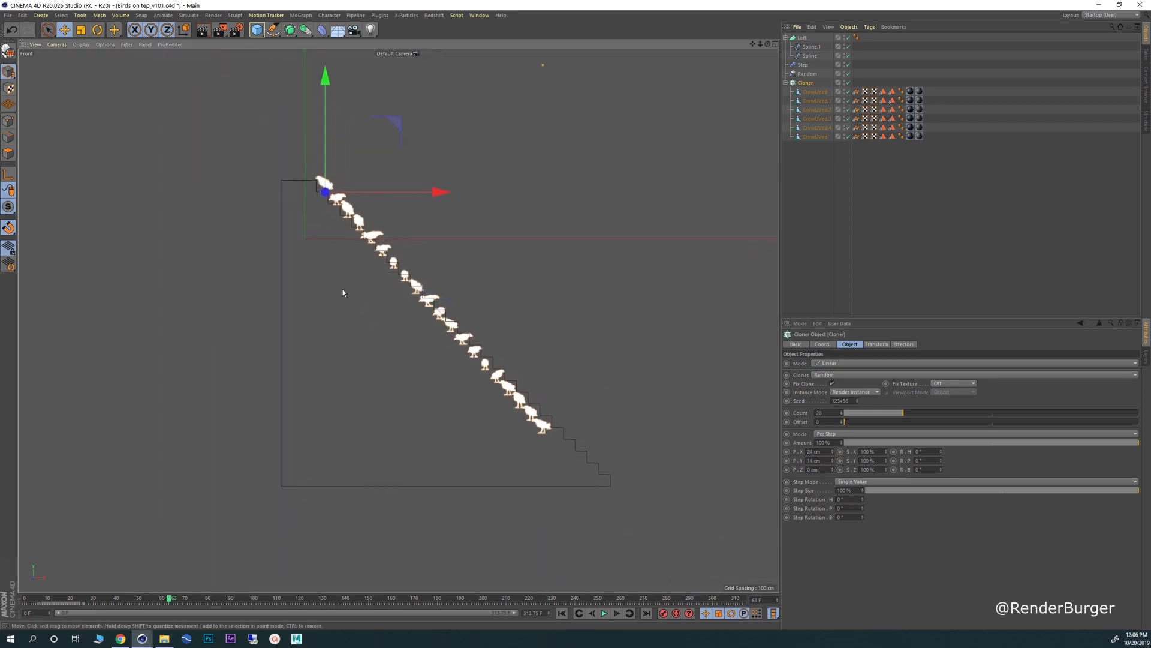
- Scale the Loft staircase wider along X and taller along Y, shifting it away from the line of crows
click(283, 223)
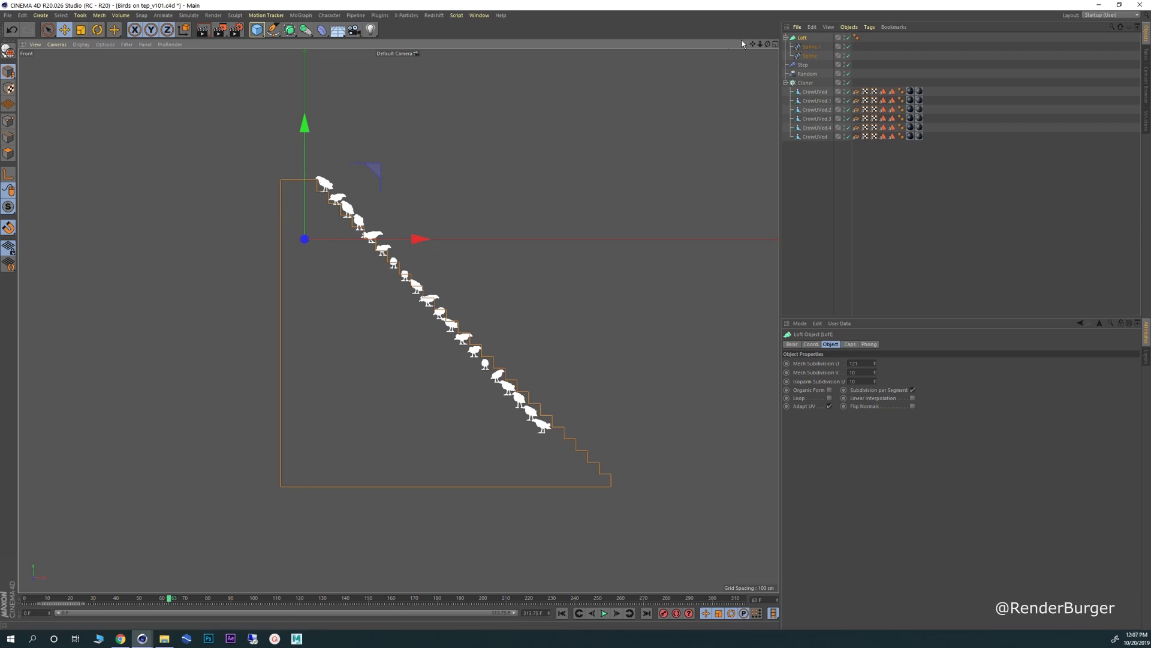
key(t)
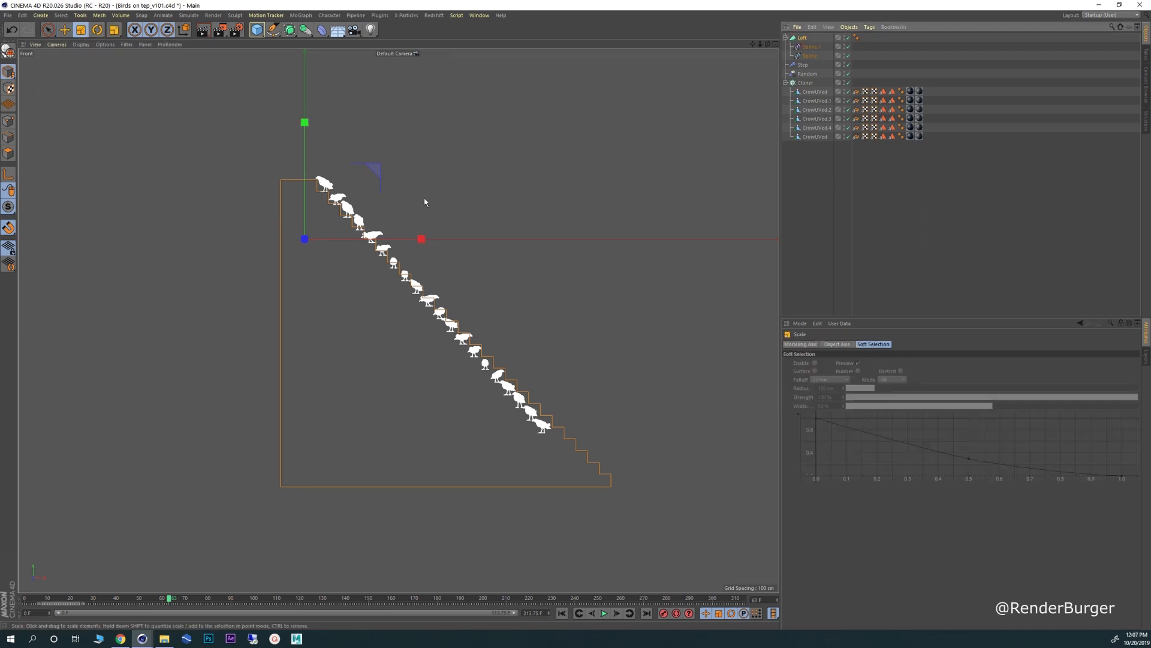
drag(424, 246, 365, 237)
key(e)
click(82, 31)
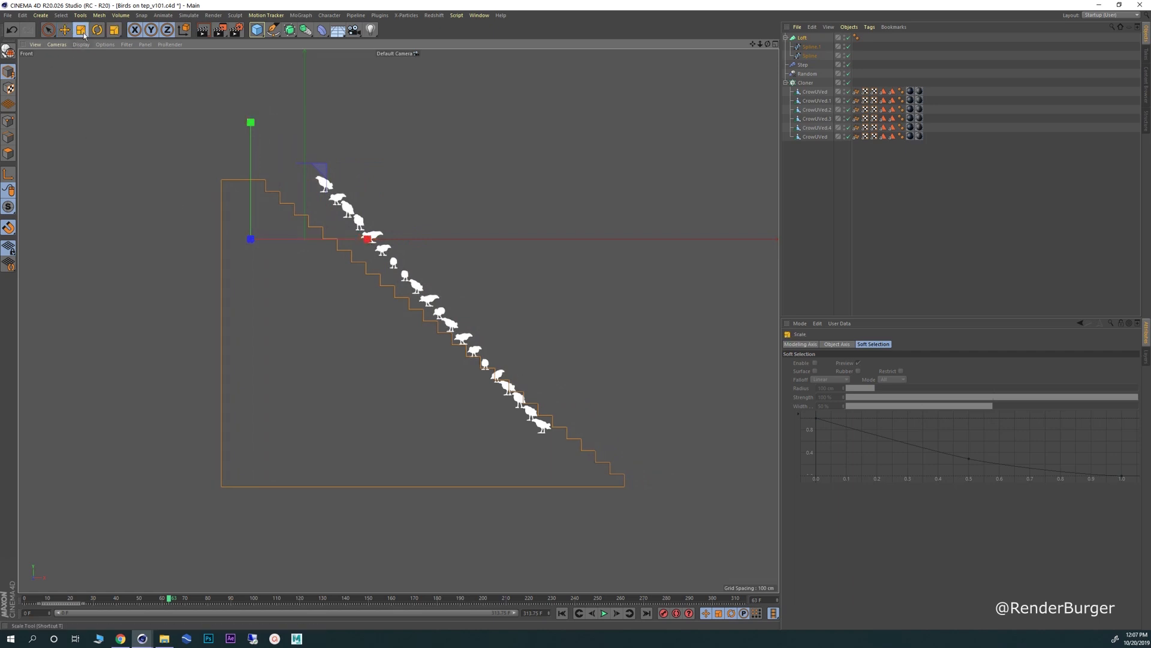
drag(251, 124, 578, 322)
- Move the Loft staircase back toward the crows so its upper steps meet the first birds
click(65, 30)
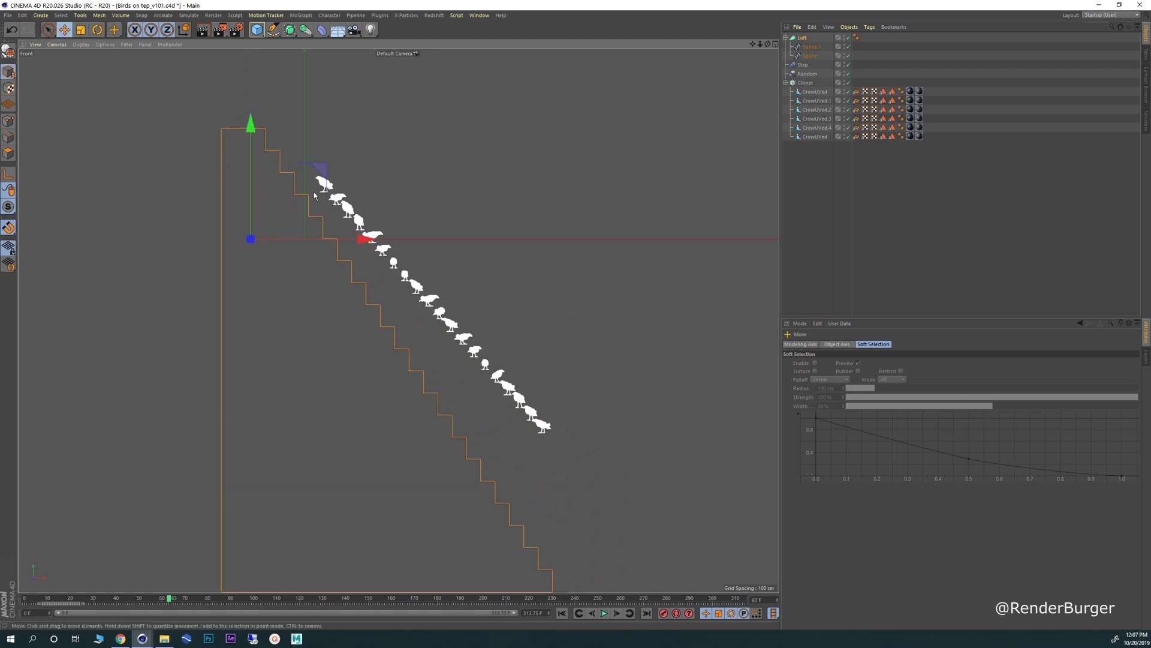
mouse_move(324, 173)
mouse_down()
mouse_move(345, 170)
mouse_move(342, 180)
mouse_up()
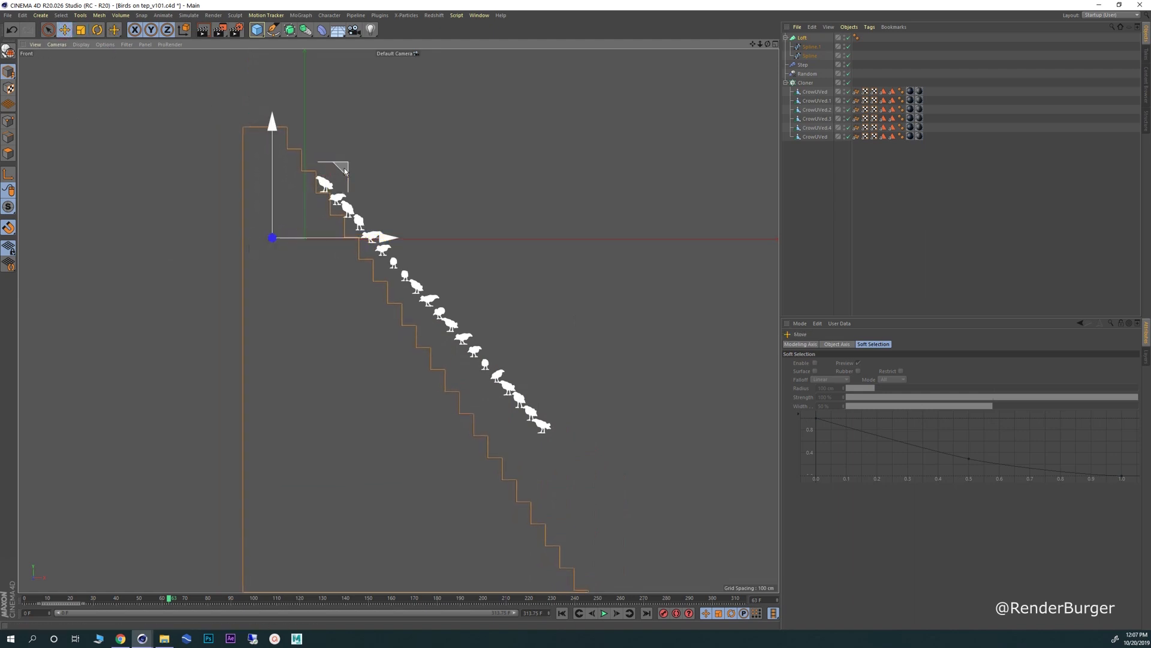
scroll(349, 207, up, 2)
scroll(365, 290, up, 4)
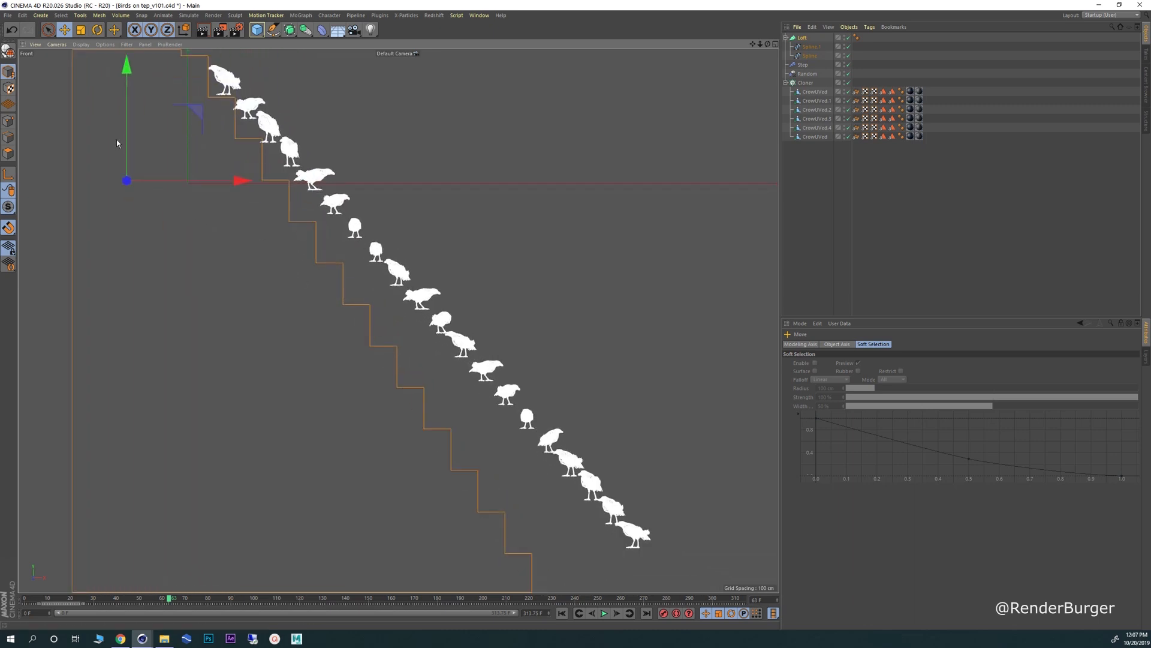
- Reduce the staircase's height along Y and compare its slope with the Pinterest reference photo in Chrome, returning to Cinema 4D
click(80, 30)
scroll(271, 168, down, 5)
drag(190, 73, 189, 90)
click(120, 639)
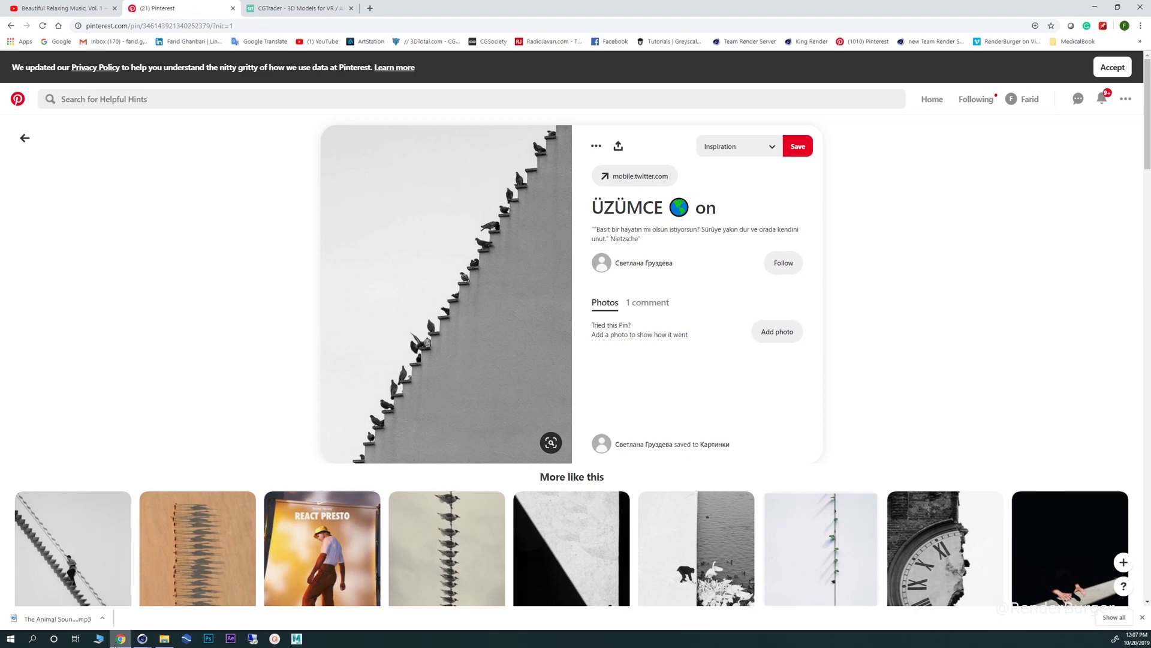
click(120, 638)
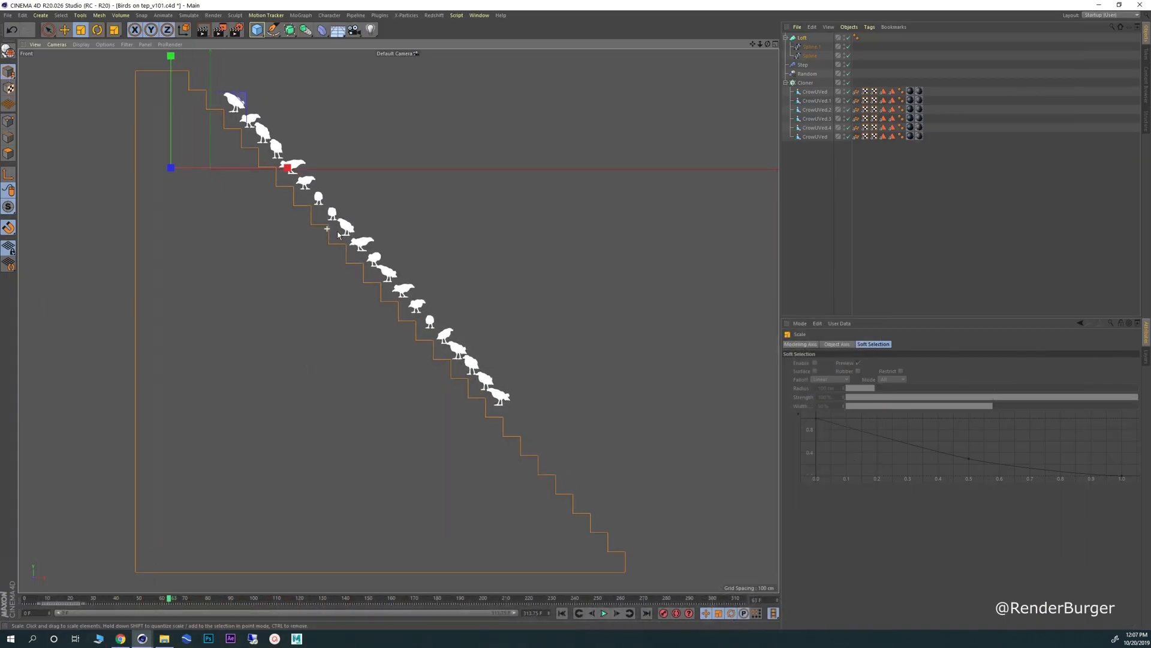
- Scale the Loft staircase up uniformly and move it so the top crow stands on a step
scroll(339, 234, up, 1)
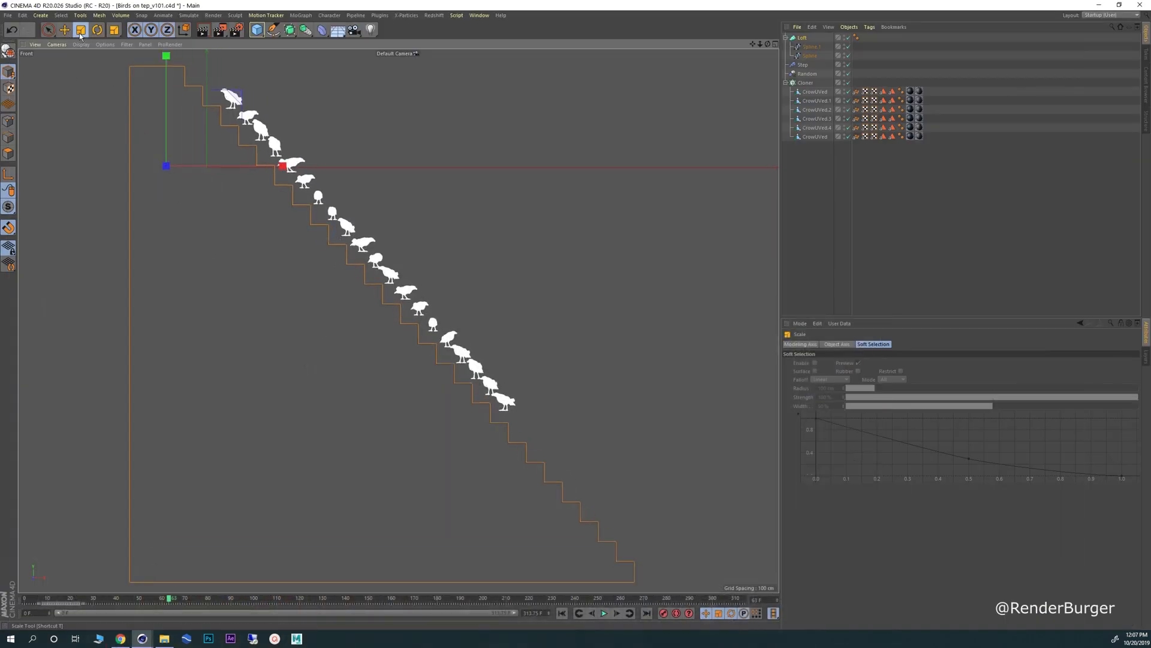
drag(208, 200, 254, 211)
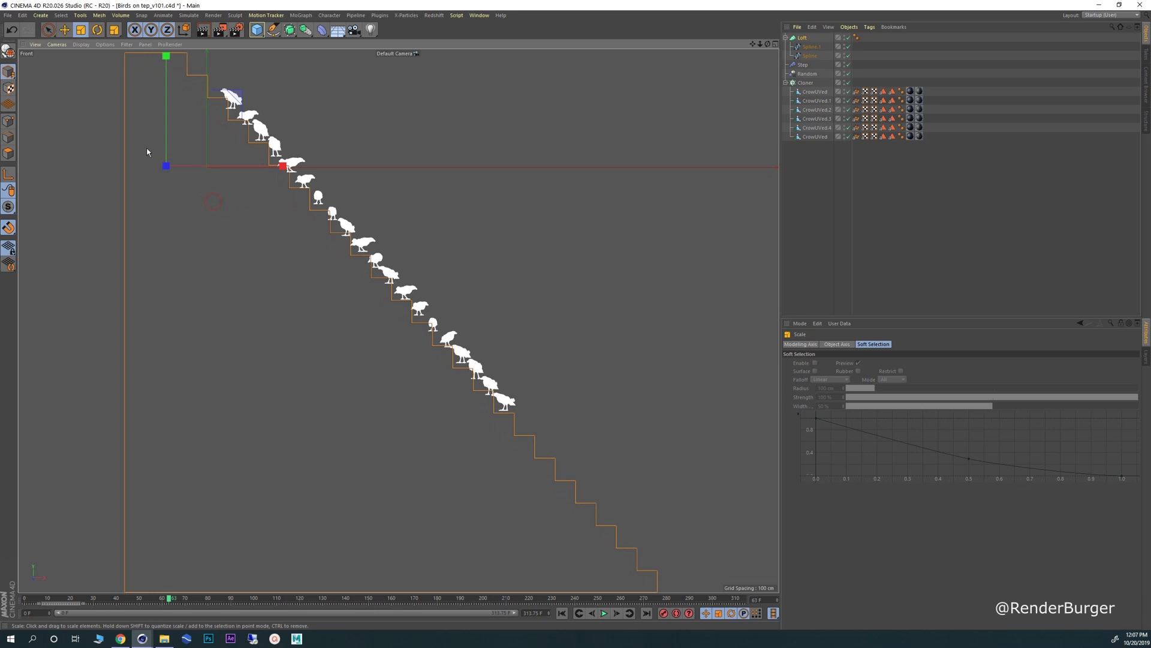
click(65, 31)
drag(238, 94, 227, 87)
scroll(308, 124, up, 3)
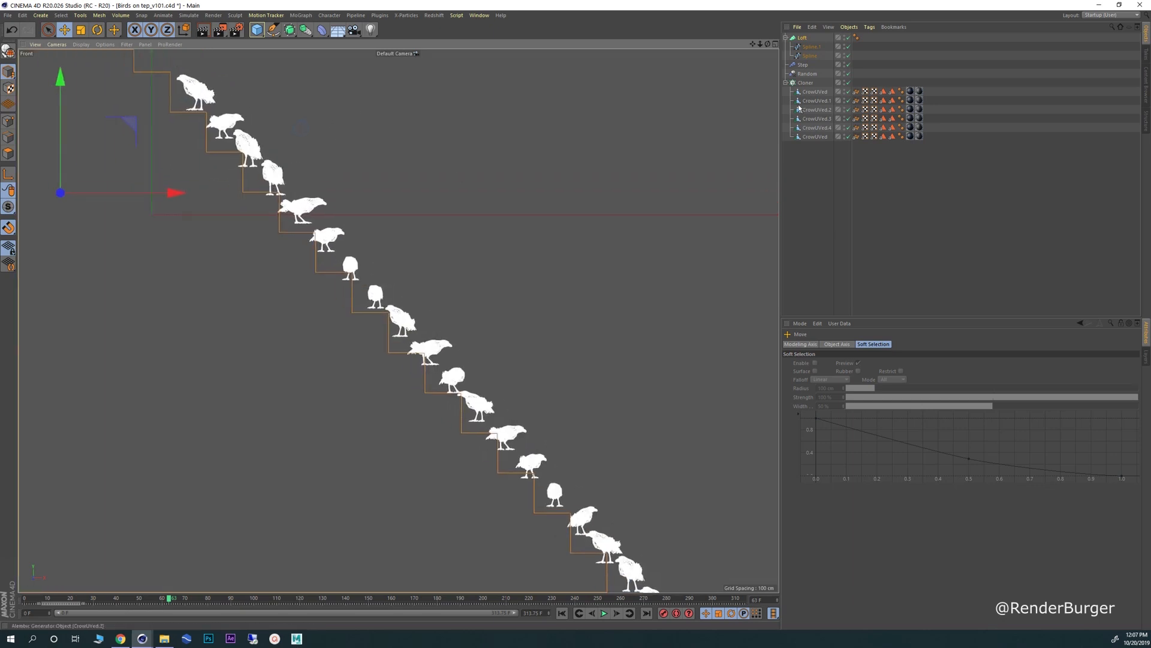
- Set the Cloner's per-step offset to 25 cm on X and 12 cm on Y
click(801, 83)
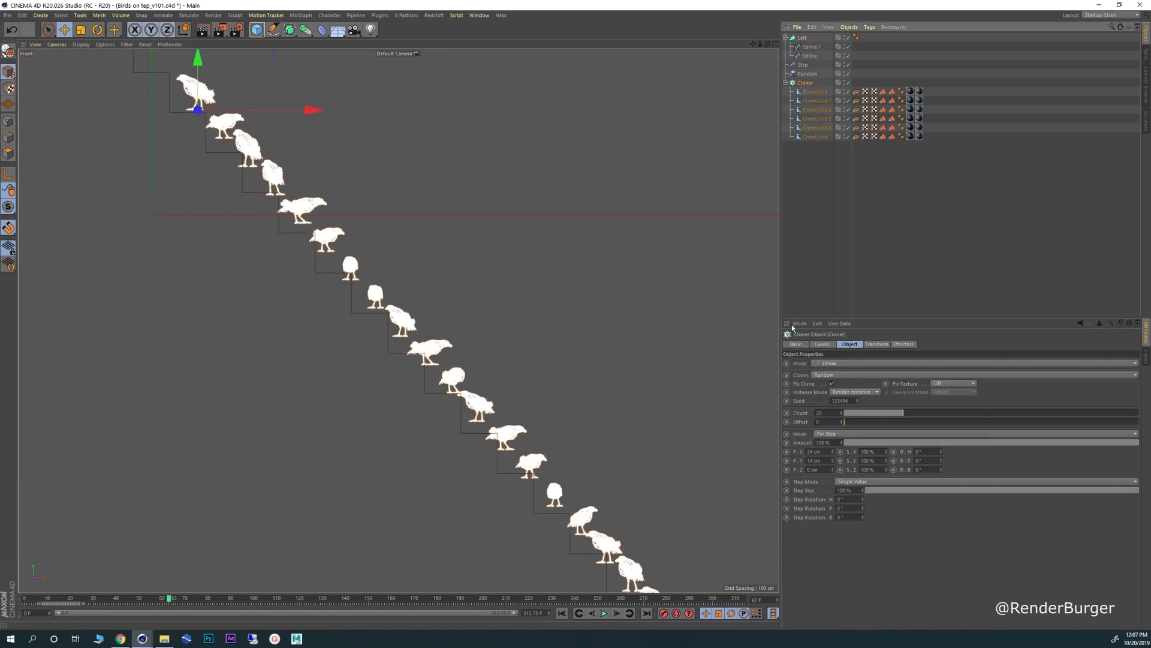
click(833, 450)
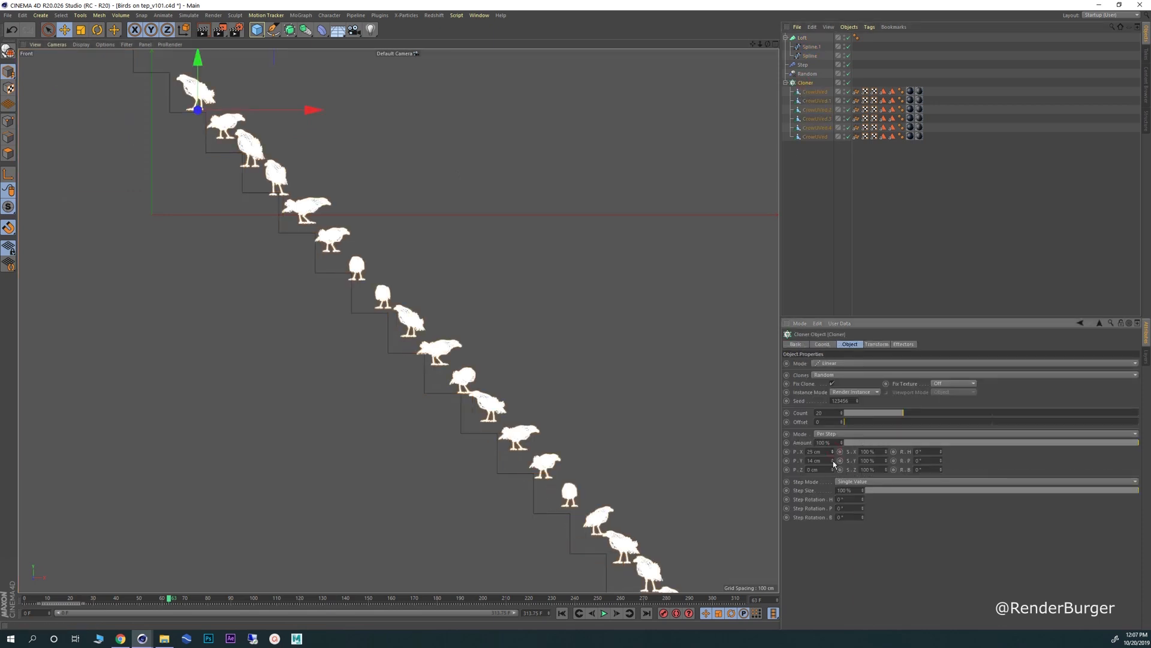
click(833, 459)
click(832, 463)
click(832, 462)
click(833, 462)
click(832, 462)
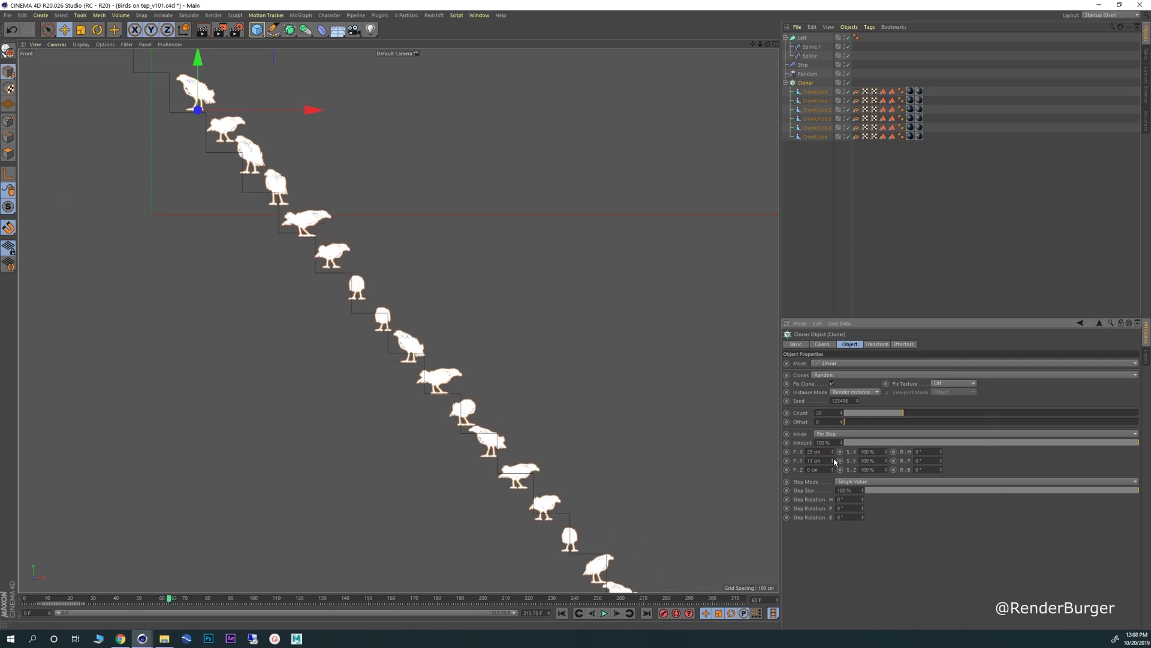
click(834, 459)
alt+middle_drag(415, 338, 443, 360)
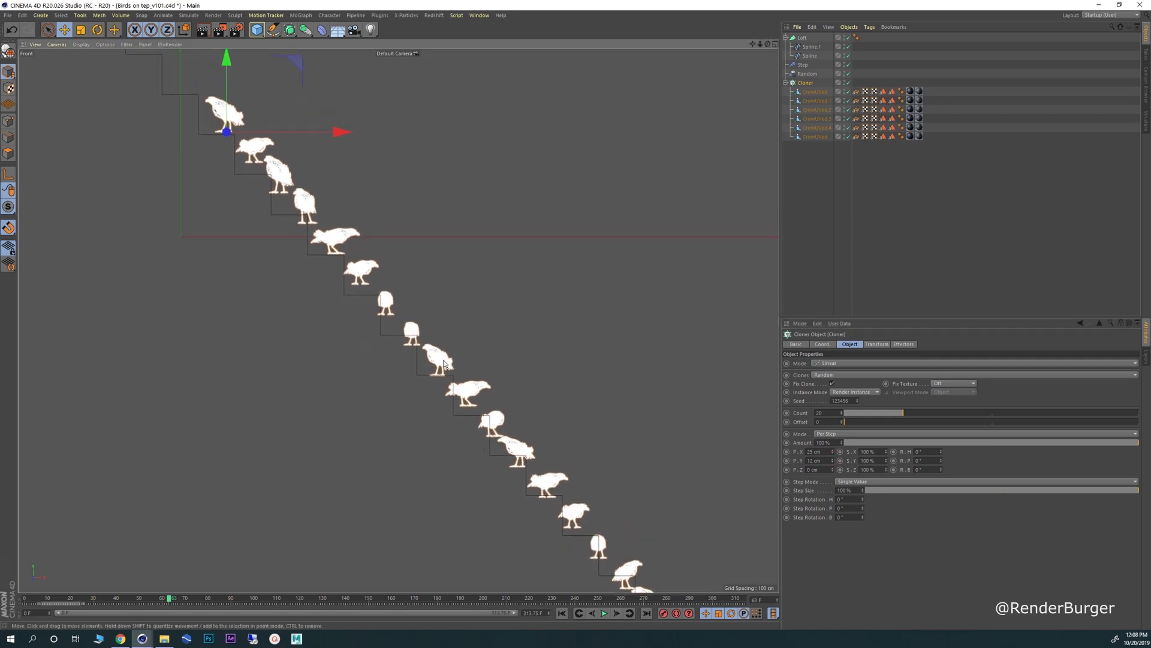
alt+right_drag(444, 362, 372, 350)
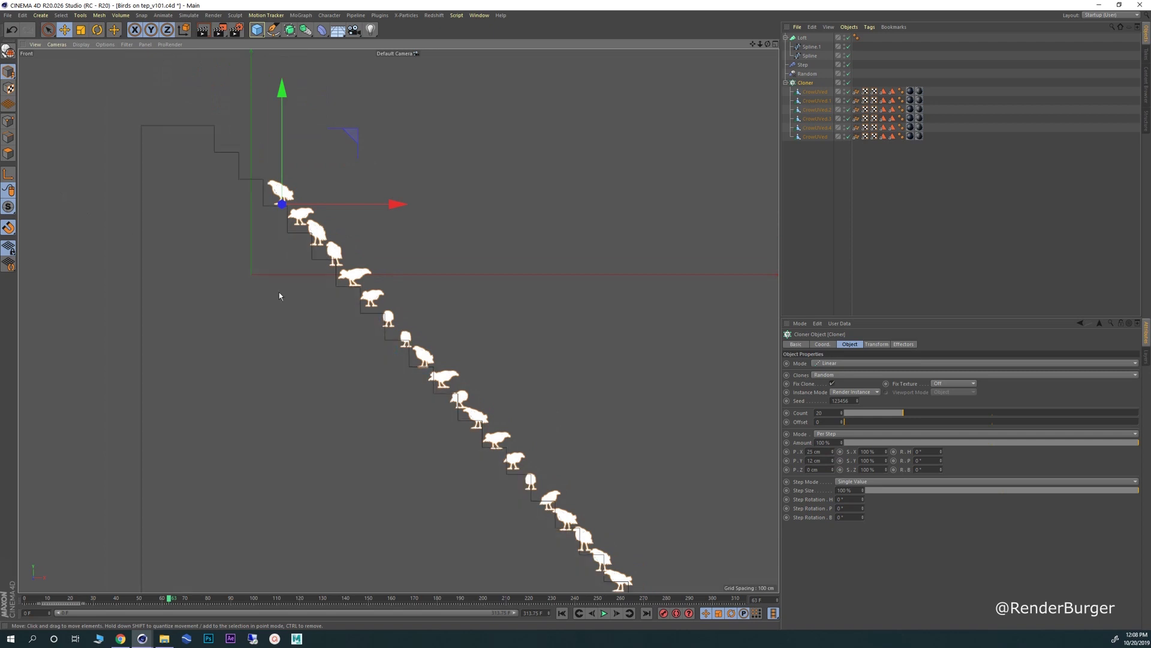
- Adjust the Cloner's per-step offset to 33 cm on X and 3 cm on Y to match the step spacing
alt+middle_drag(315, 309, 337, 327)
alt+right_drag(267, 191, 341, 204)
drag(430, 202, 428, 208)
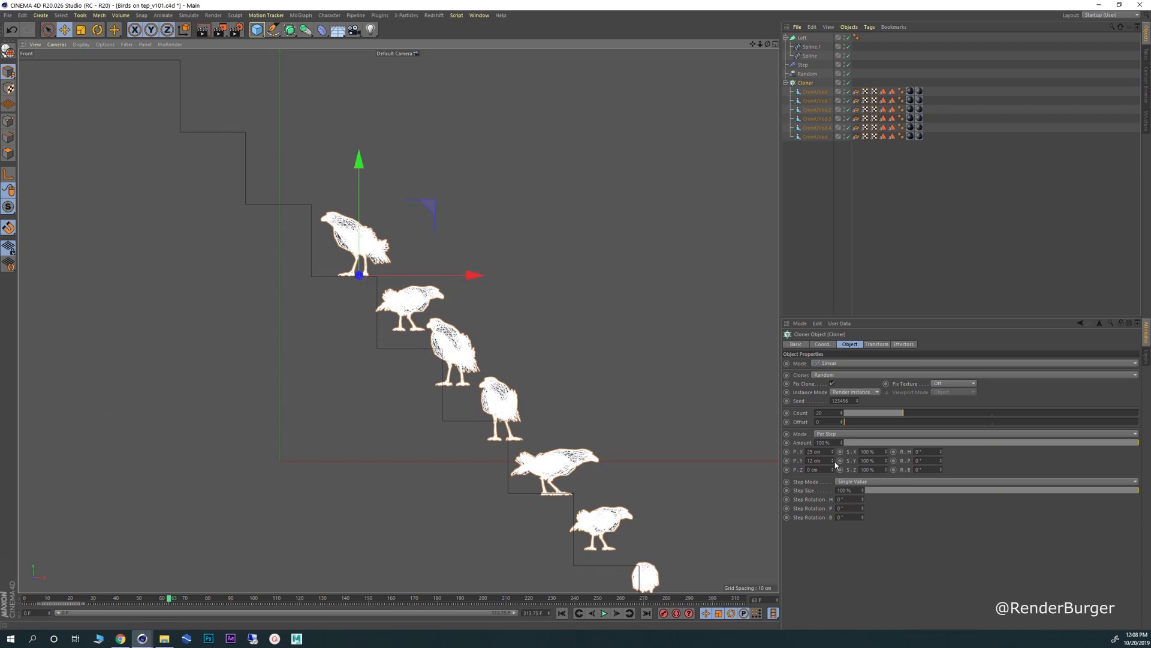
drag(833, 462, 832, 464)
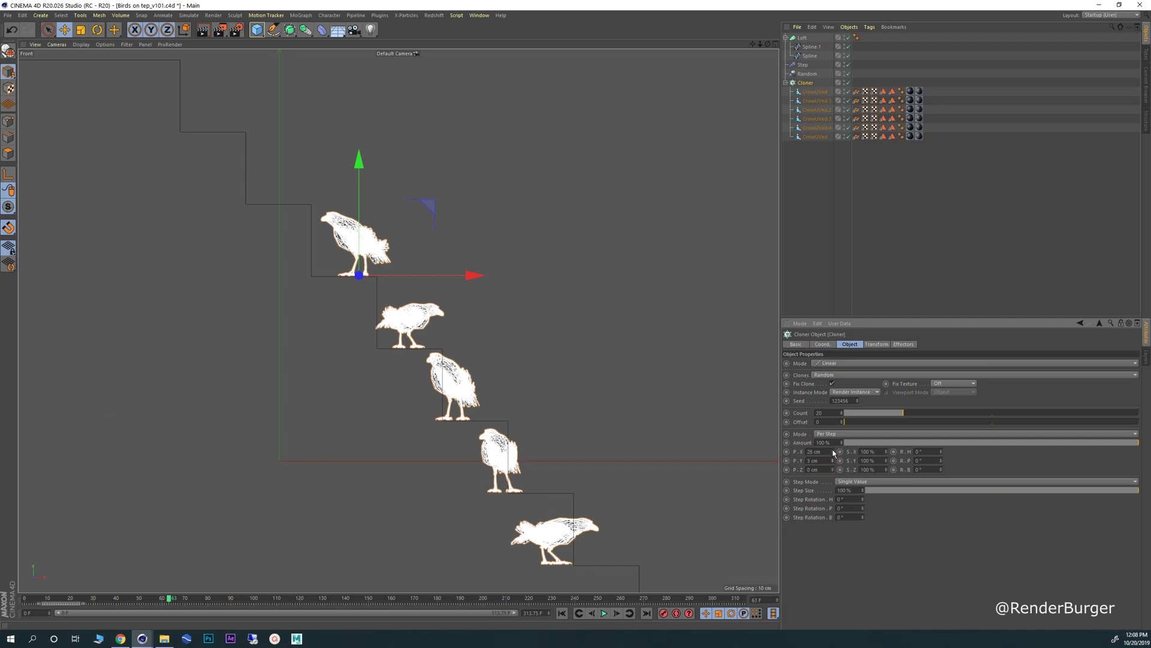
drag(833, 453, 833, 453)
scroll(435, 362, down, 8)
alt+middle_drag(394, 381, 303, 265)
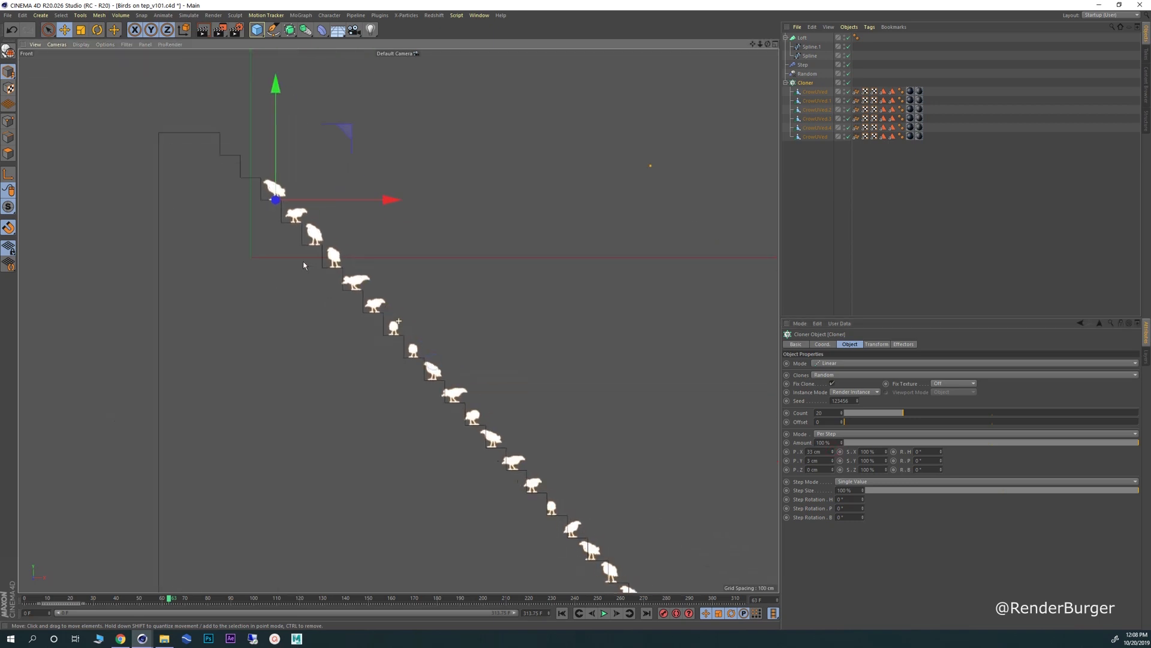
- Fine-tune the Cloner's per-step Y offset, trying 3.1 cm and settling on 2.9 cm so the crows' feet rest on the lower steps
scroll(303, 265, up, 6)
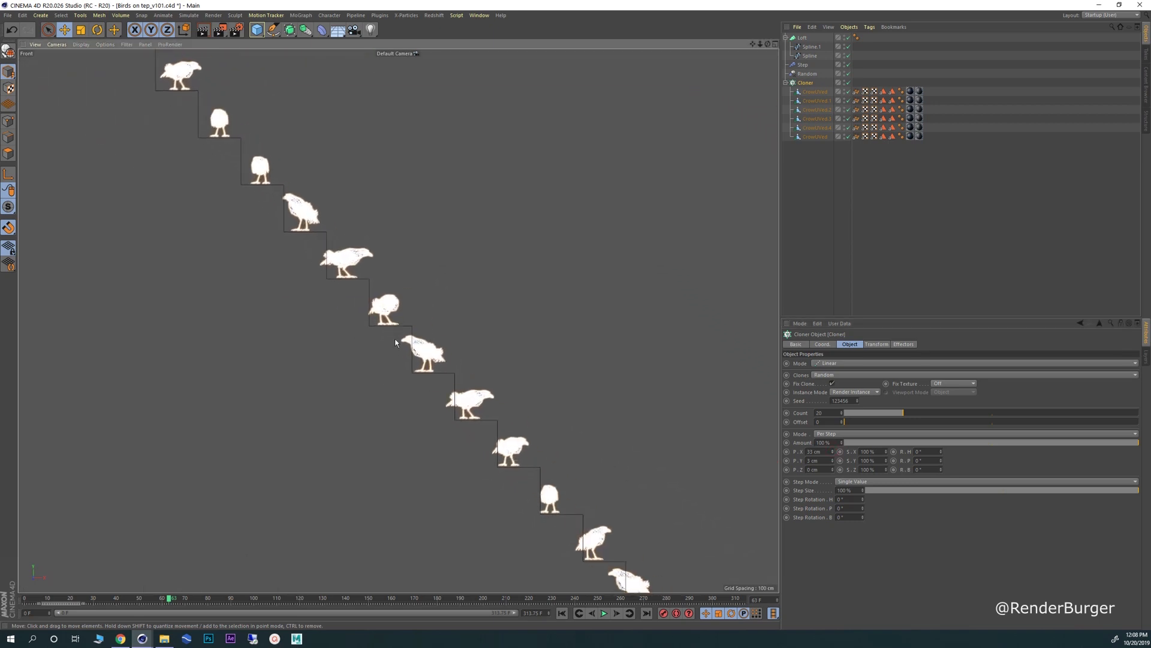
scroll(395, 342, up, 4)
alt+middle_drag(482, 507, 262, 238)
alt+middle_drag(466, 421, 419, 375)
scroll(419, 375, up, 3)
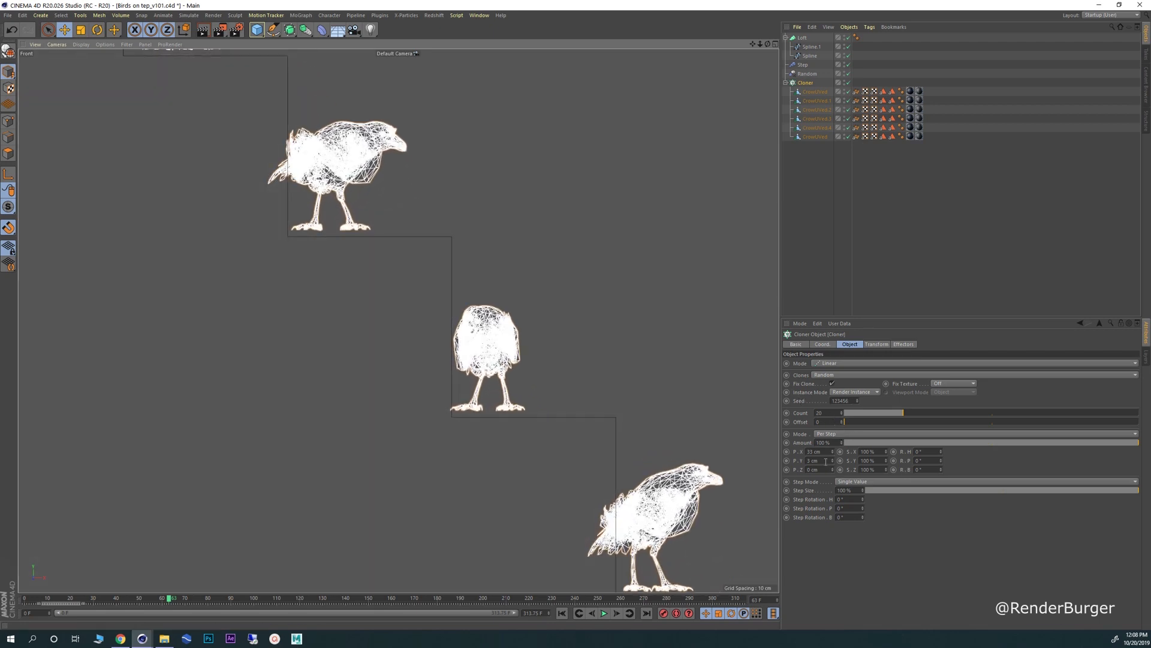
drag(825, 461, 800, 461)
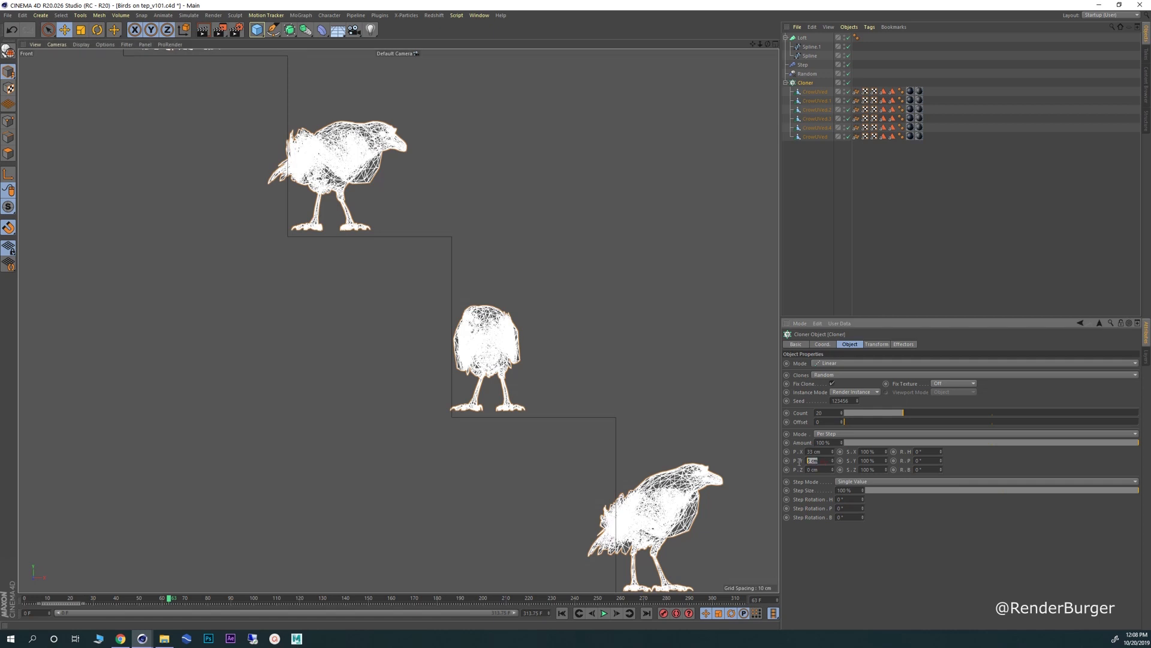
text(3.1)
key(Return)
drag(823, 463, 800, 464)
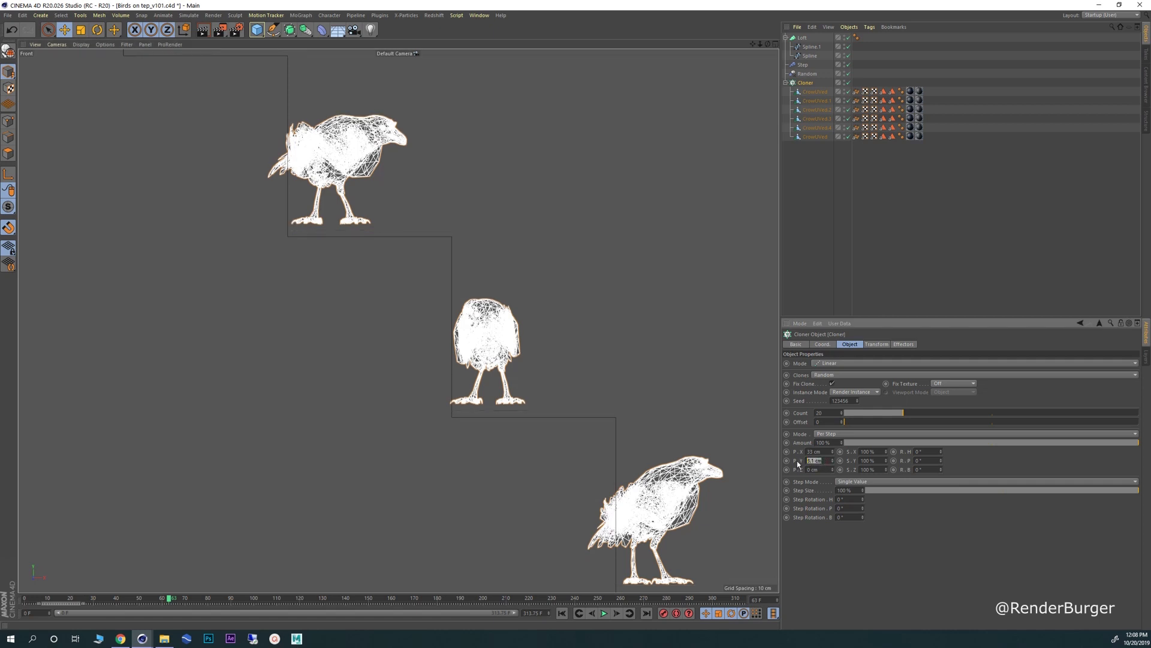
text(3.9)
key(Return)
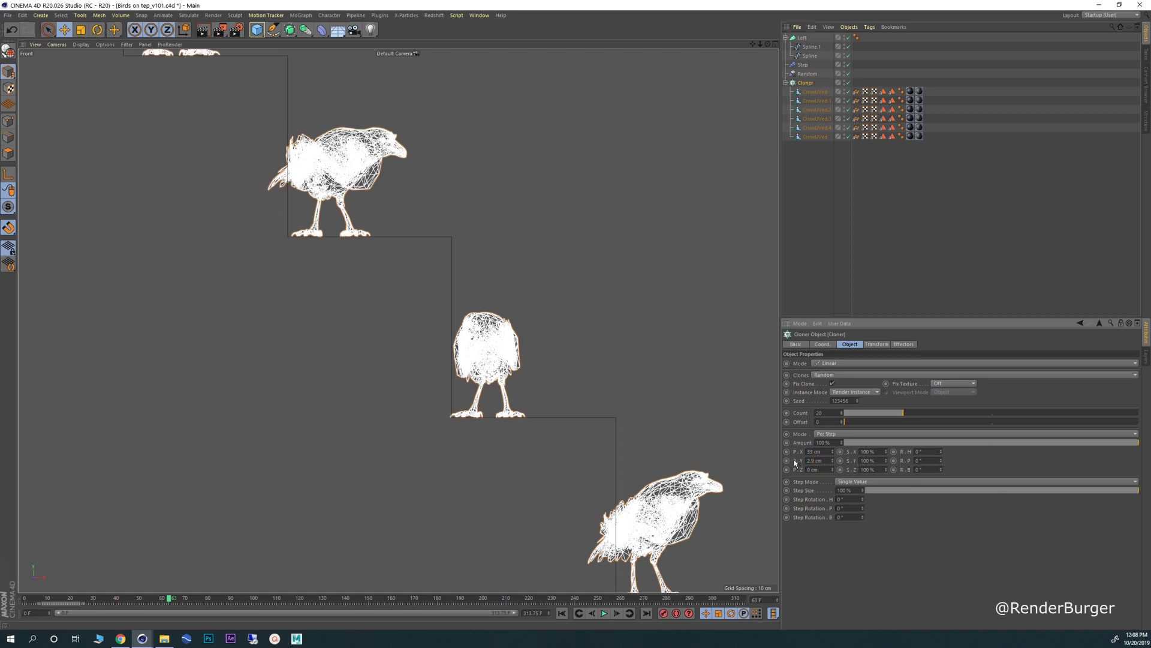
alt+right_drag(502, 358, 394, 344)
mouse_move(394, 344)
alt+middle_down()
mouse_move(331, 303)
mouse_move(317, 273)
mouse_move(505, 491)
alt+middle_up()
alt+middle_drag(294, 273, 237, 239)
alt+right_drag(237, 239, 418, 268)
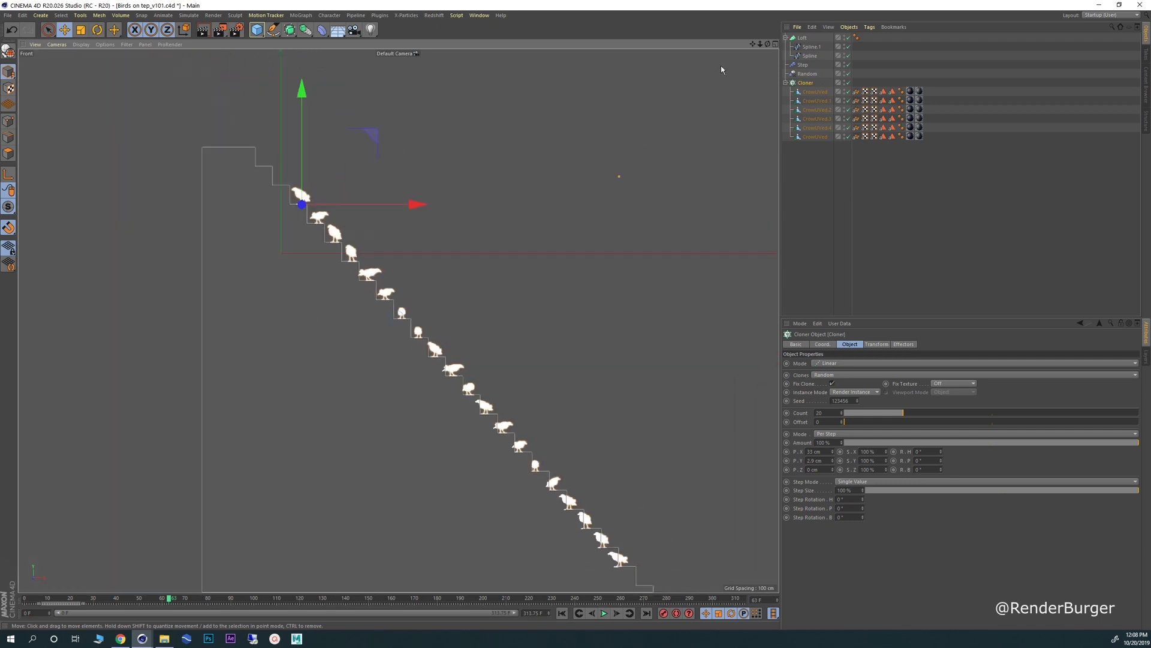
- Inspect the crows on the staircase in the full-size Perspective view and save the project
click(775, 45)
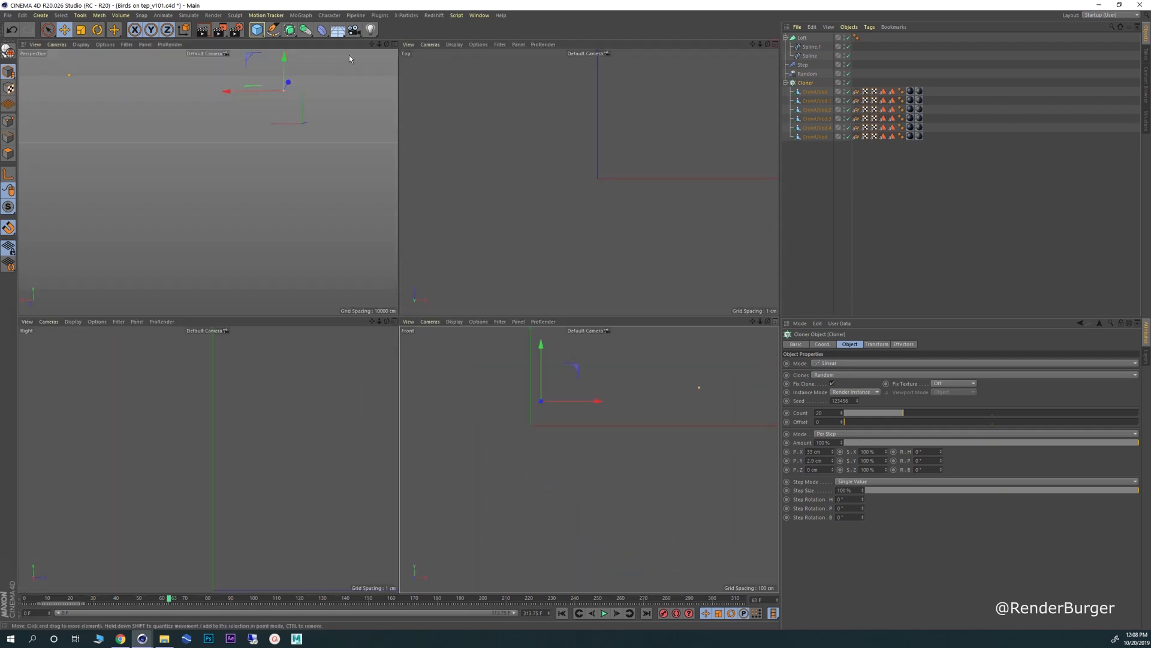
click(394, 44)
alt+drag(414, 283, 522, 323)
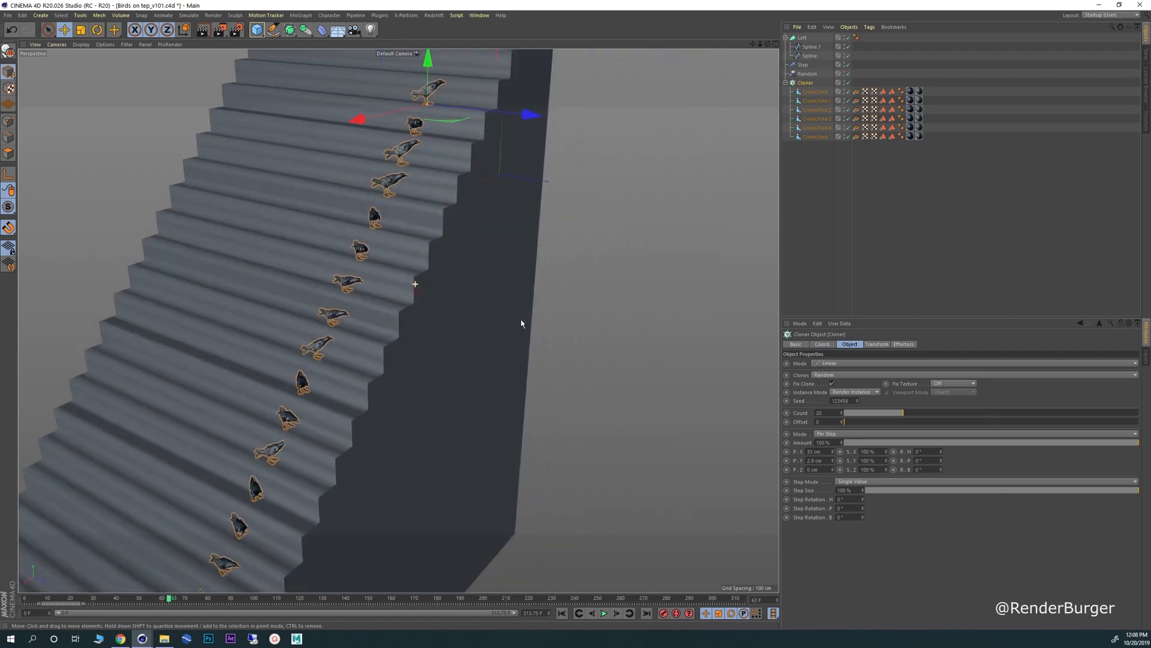
alt+right_drag(522, 324, 326, 311)
alt+drag(326, 311, 446, 272)
alt+right_drag(446, 272, 192, 144)
click(8, 15)
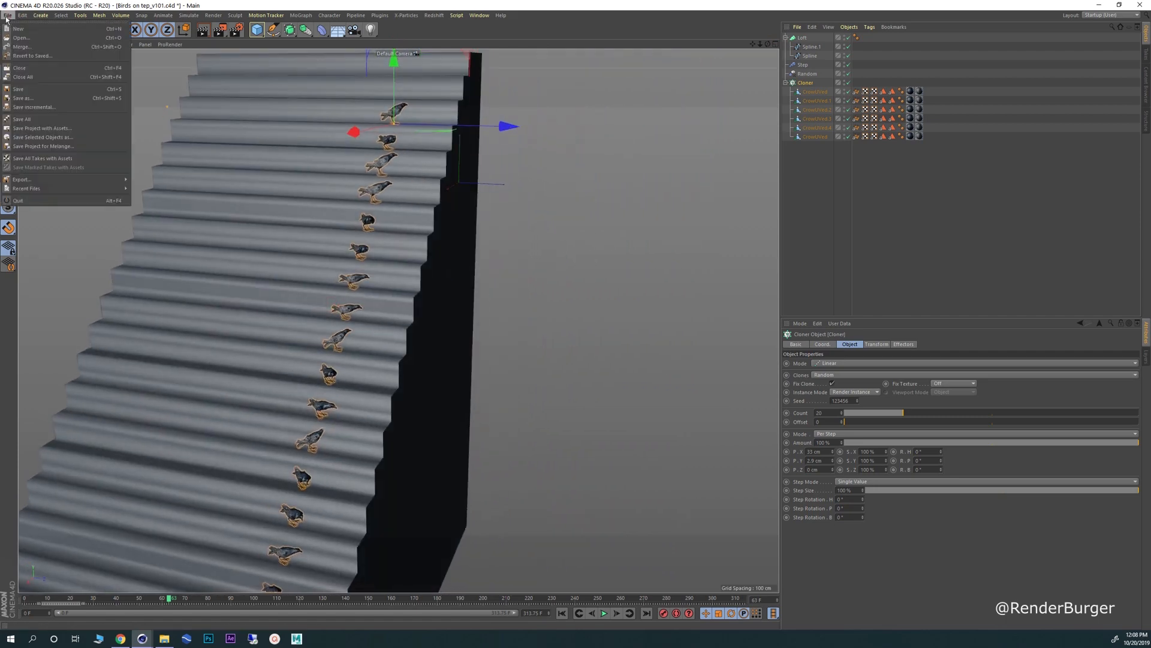
click(24, 88)
- View the staircase side-on in Perspective to check the crows against the steps, and select the Cloner
alt+middle_drag(384, 165, 435, 190)
alt+drag(434, 190, 439, 195)
drag(552, 149, 349, 218)
click(316, 208)
mouse_move(382, 328)
alt+mouse_down()
mouse_move(404, 377)
mouse_move(357, 329)
mouse_move(415, 293)
mouse_move(399, 326)
alt+mouse_up()
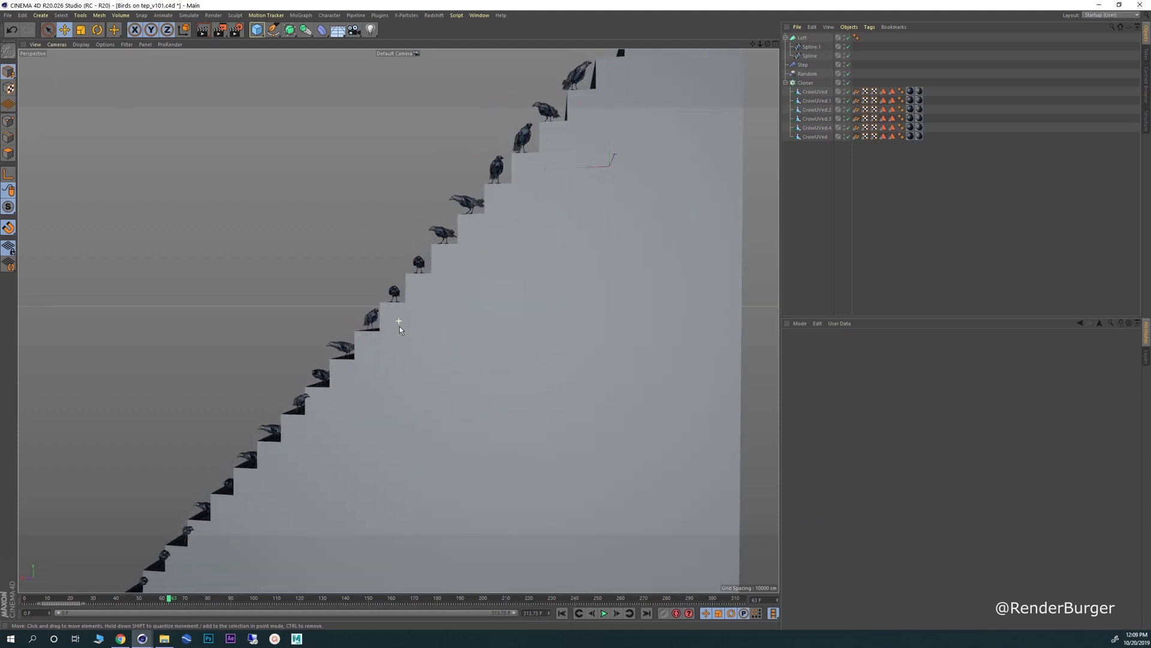
click(473, 204)
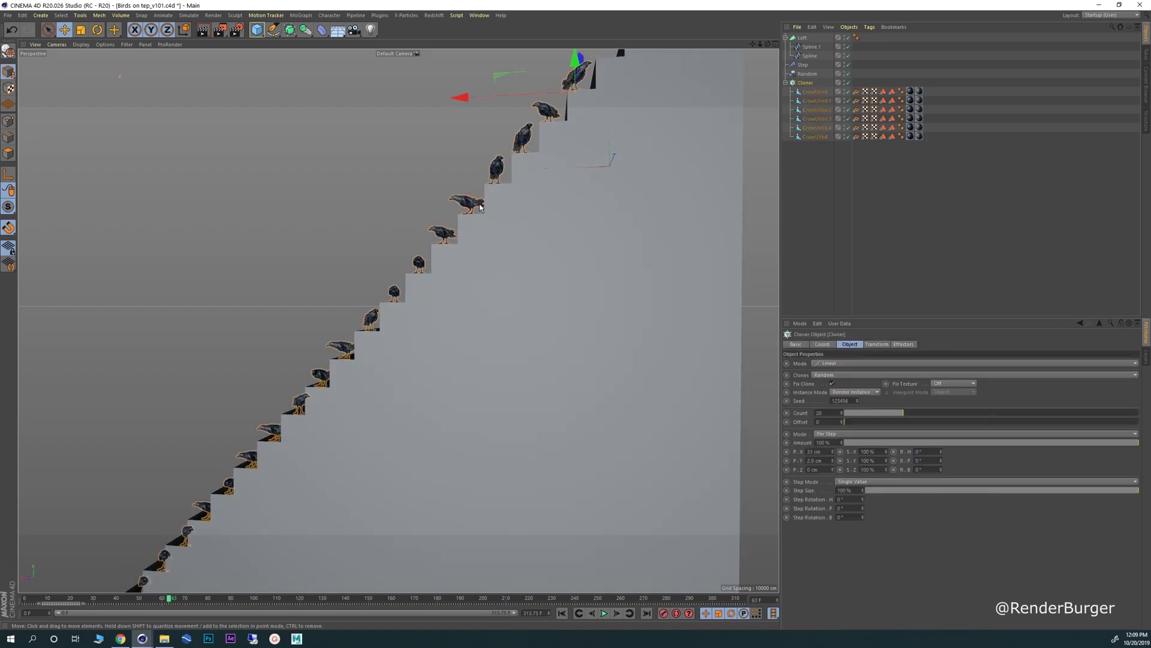
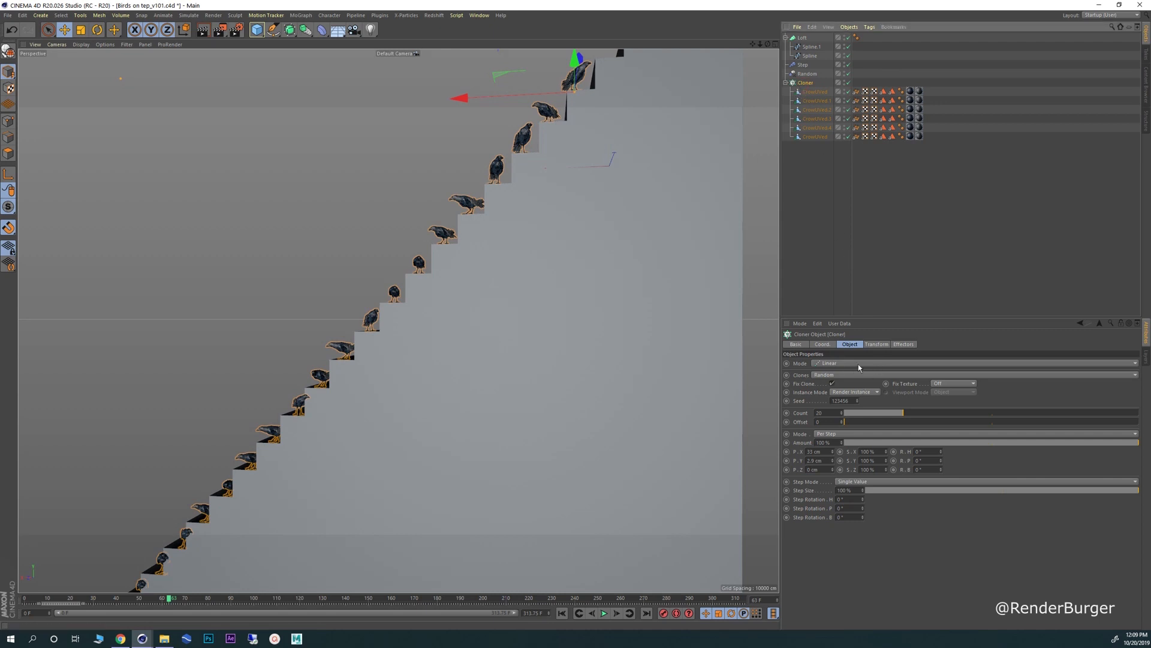
- Set the Cloner's transform scale to 1.2 on X, Y and Z to enlarge all the crow clones
click(871, 345)
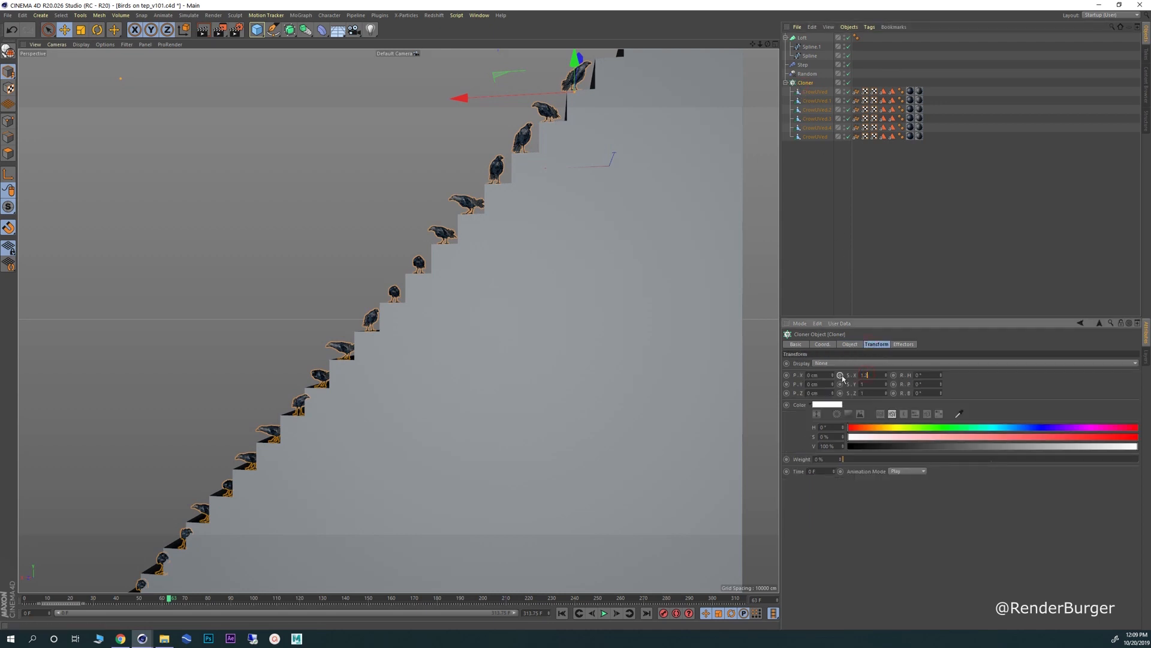
key(Return)
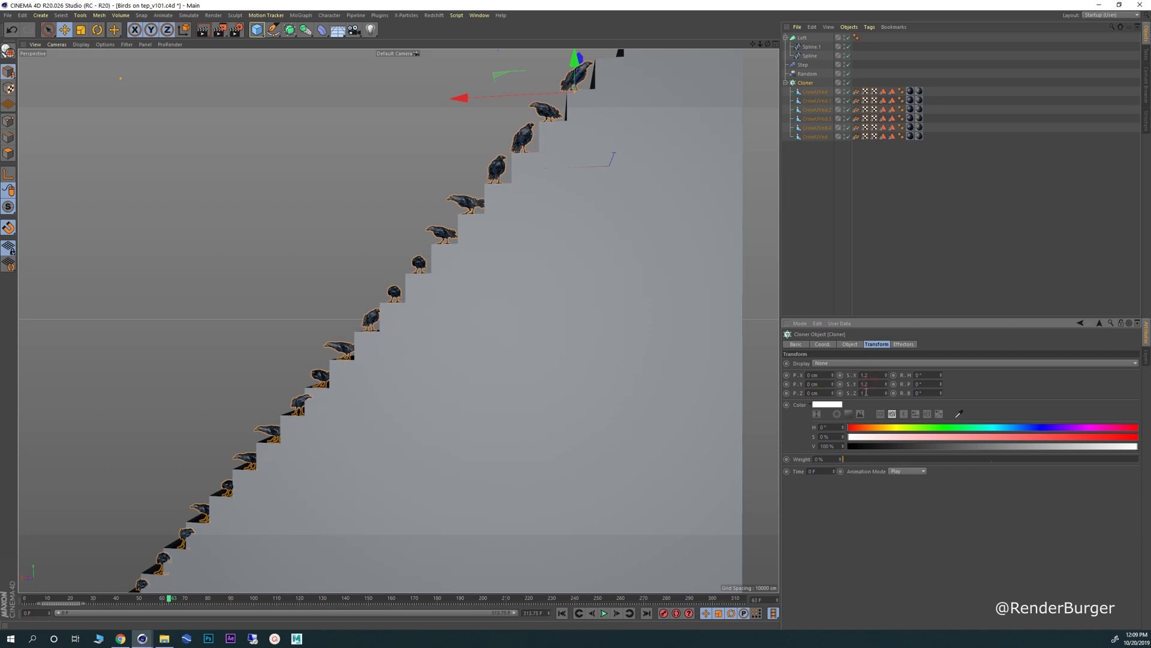
click(864, 392)
key(Return)
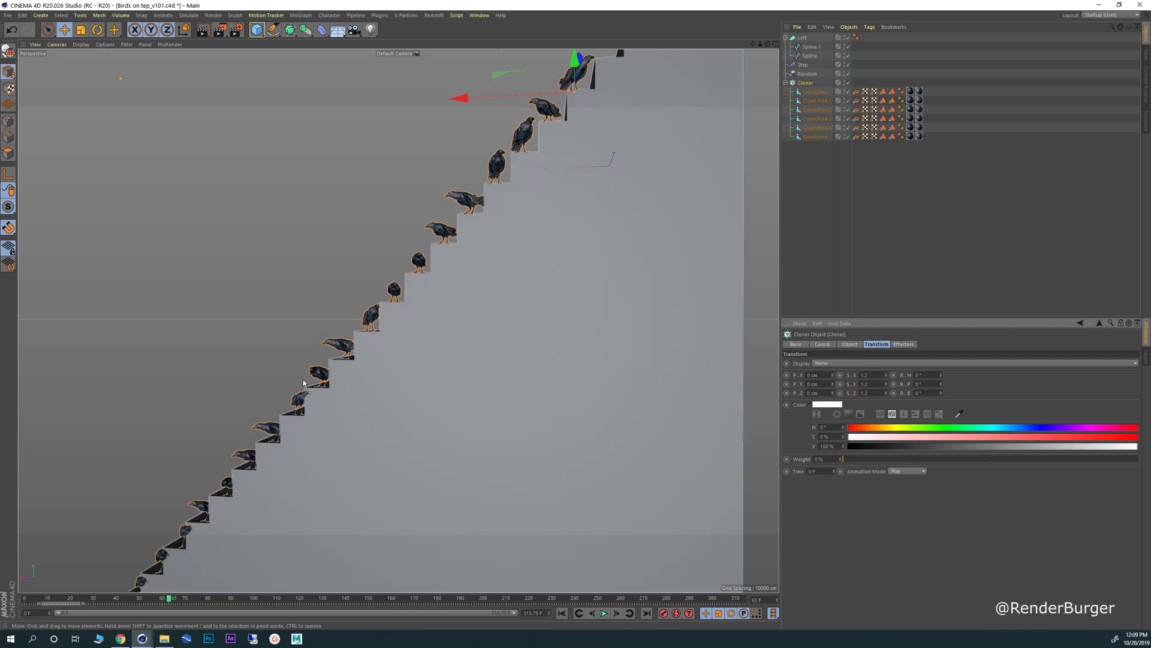
- Deselect the Cloner, scrub the crow animation from the start to frame 247, and compare the scene with the Pinterest reference photo in Chrome
mouse_move(452, 267)
alt+mouse_down()
mouse_move(446, 280)
mouse_move(467, 286)
mouse_move(487, 240)
mouse_move(388, 266)
mouse_move(411, 330)
alt+mouse_up()
click(325, 264)
alt+right_drag(411, 330, 516, 330)
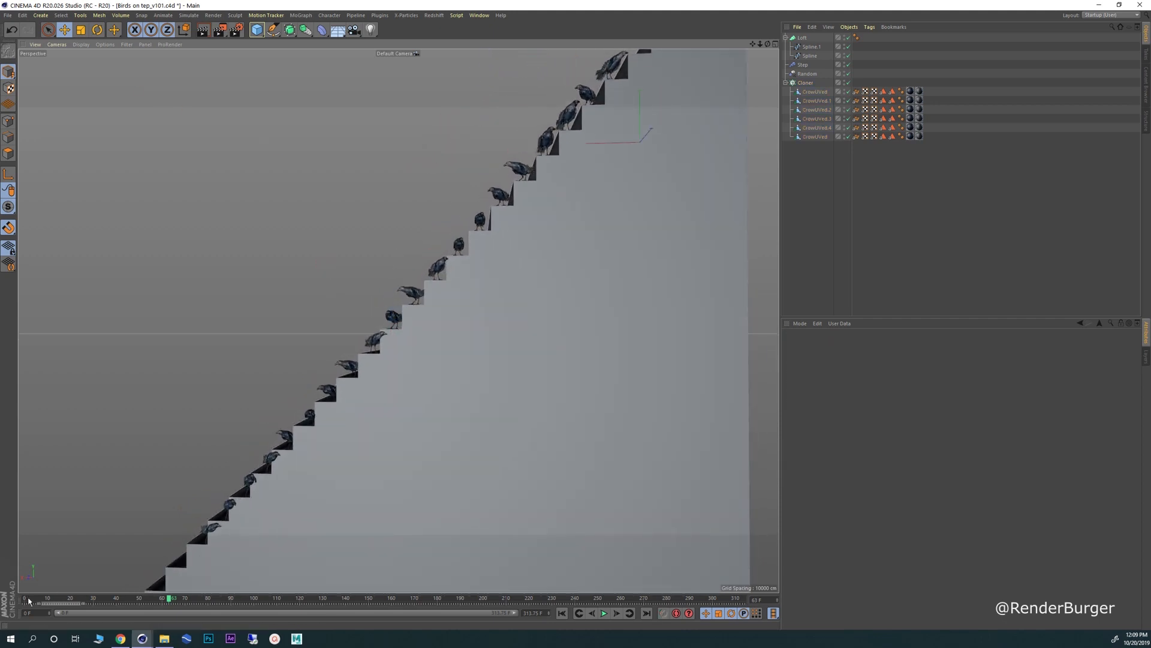
drag(29, 600, 591, 599)
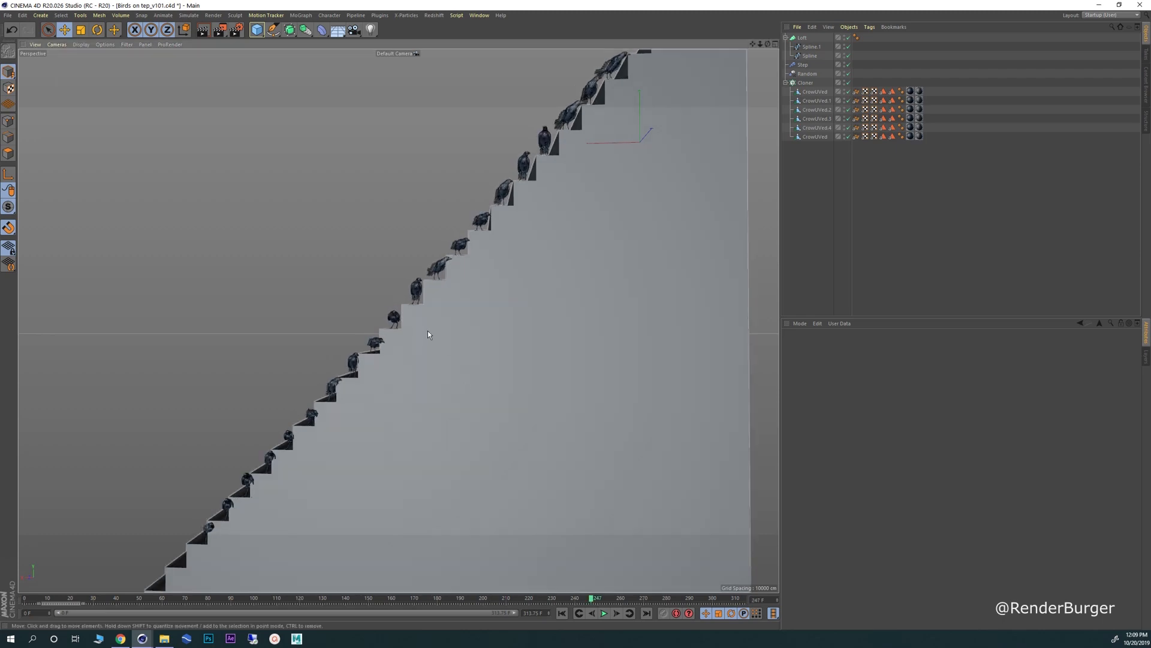
click(122, 638)
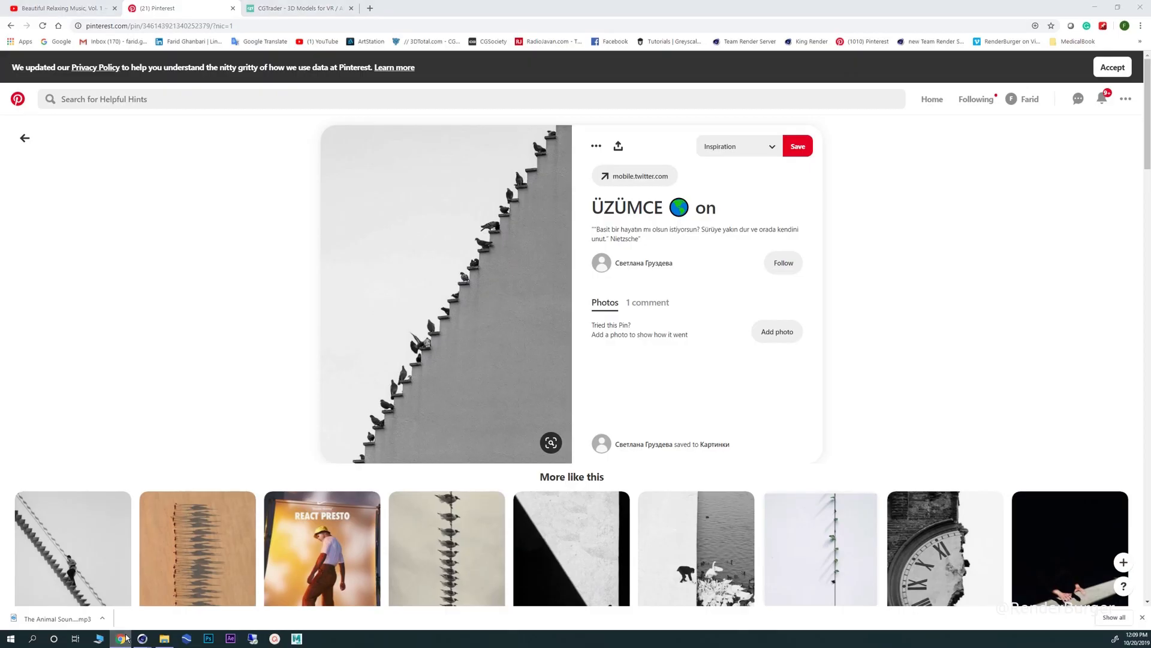
click(122, 638)
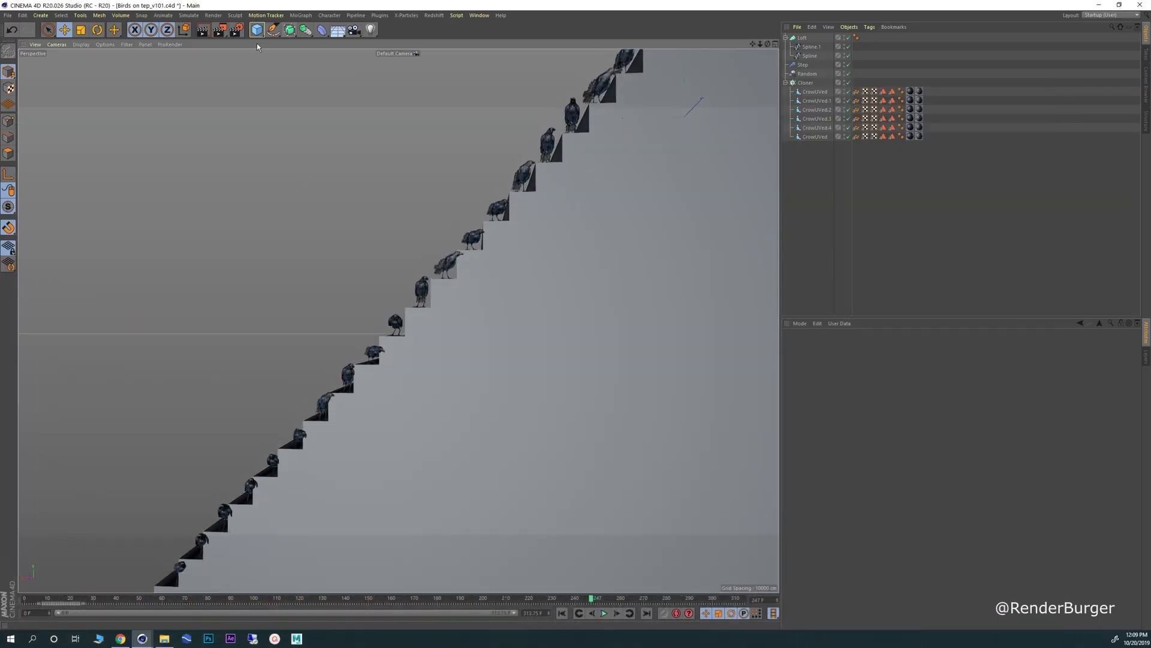
- Set the renderer to Redshift in the render settings
click(235, 32)
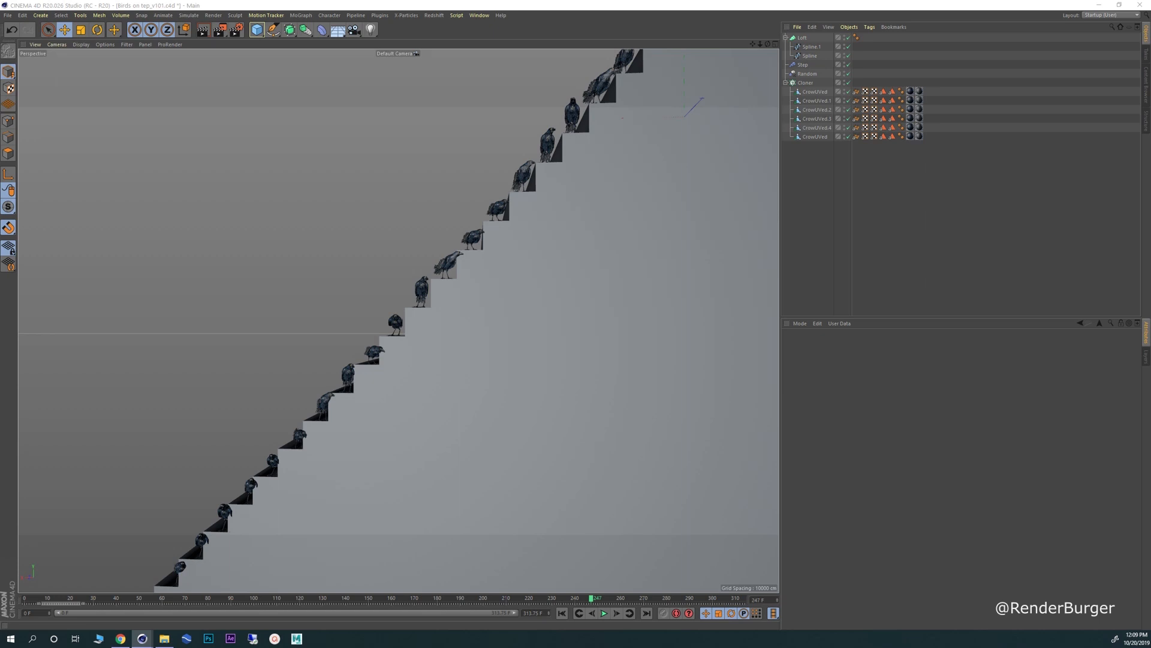
click(237, 31)
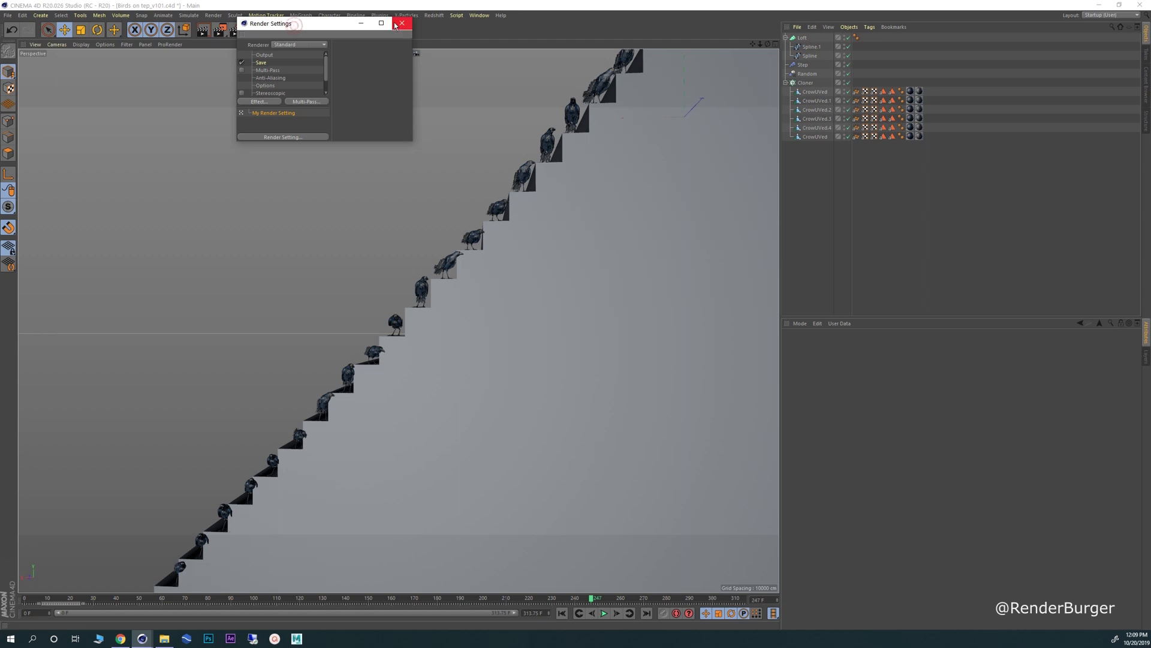
click(382, 24)
click(48, 26)
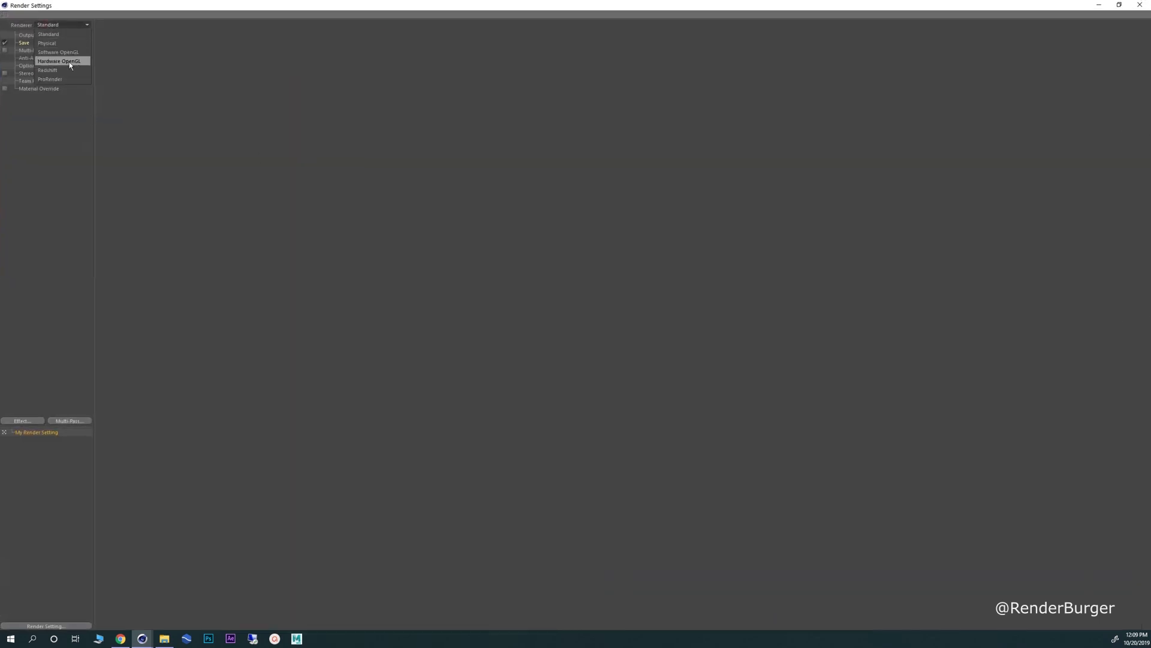
click(69, 60)
- Set the render output size to 600 x 800 pixels and close the render settings
click(27, 35)
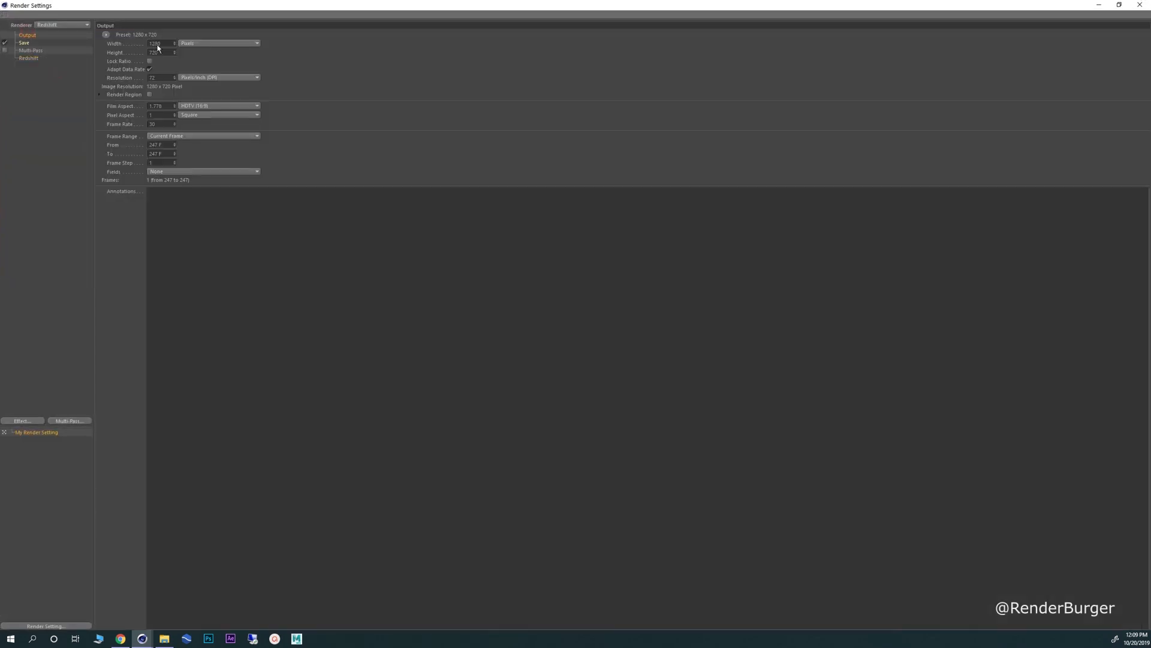
drag(158, 16, 815, 130)
drag(905, 238, 1134, 417)
click(882, 155)
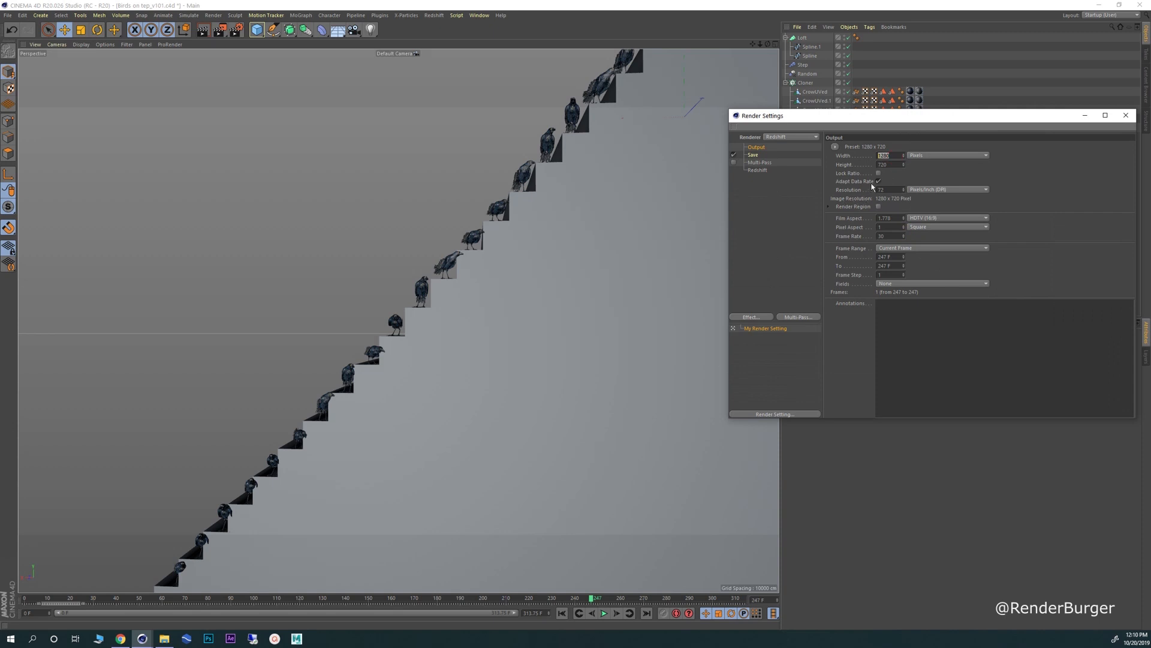
text(600)
key(Tab)
text(800)
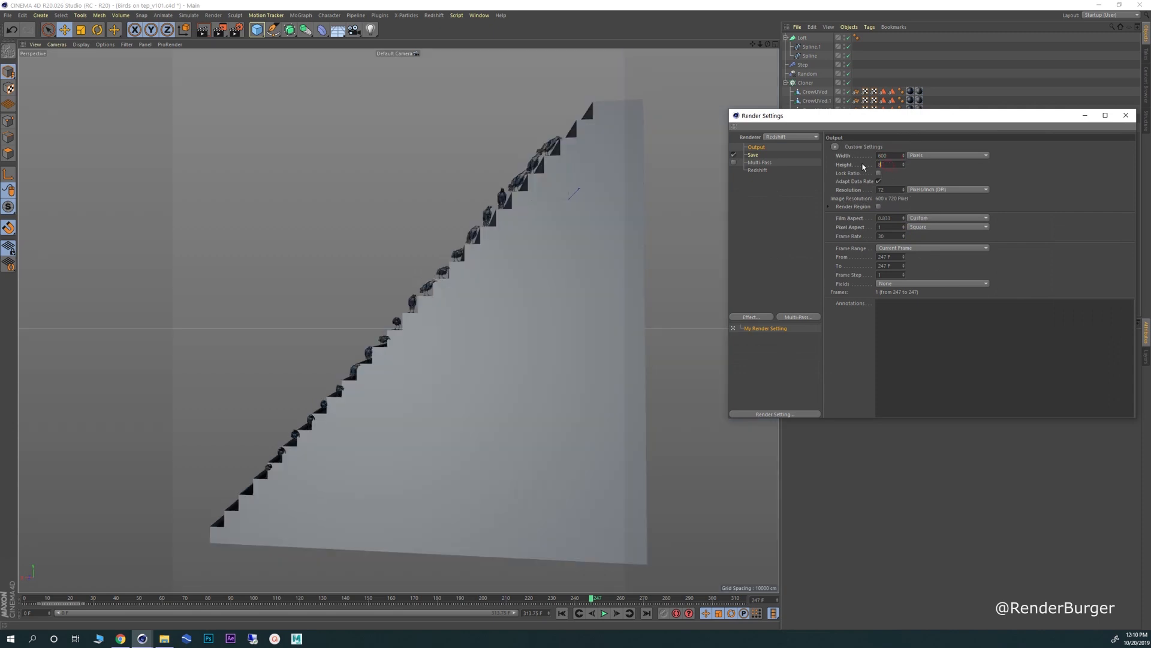
key(Return)
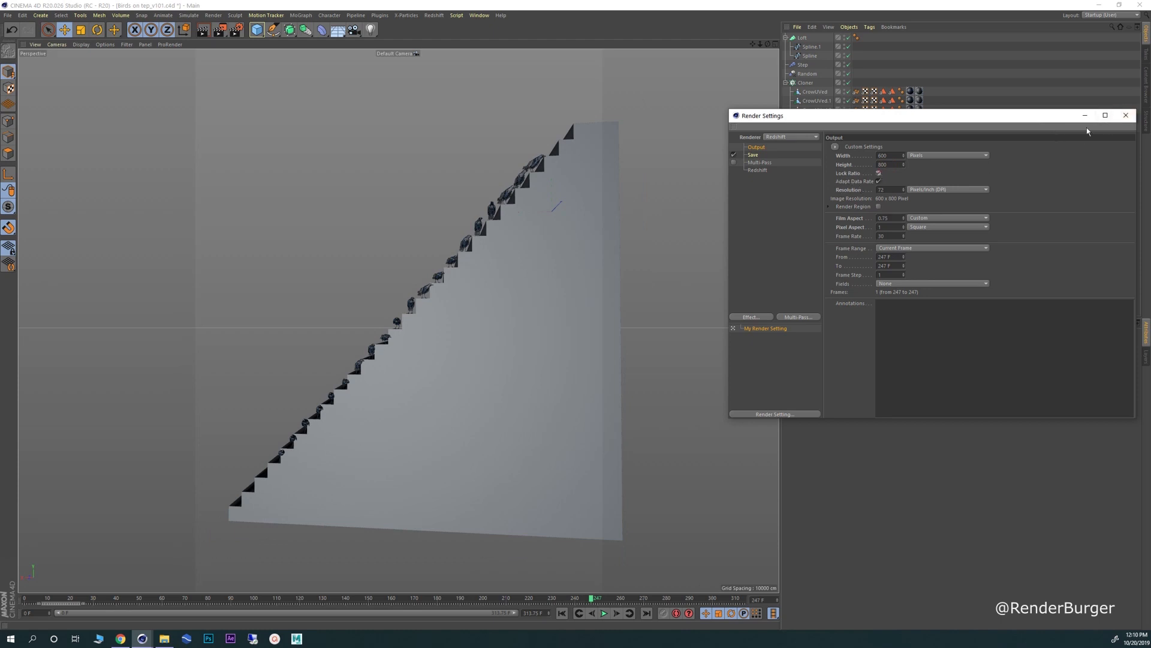
click(1126, 115)
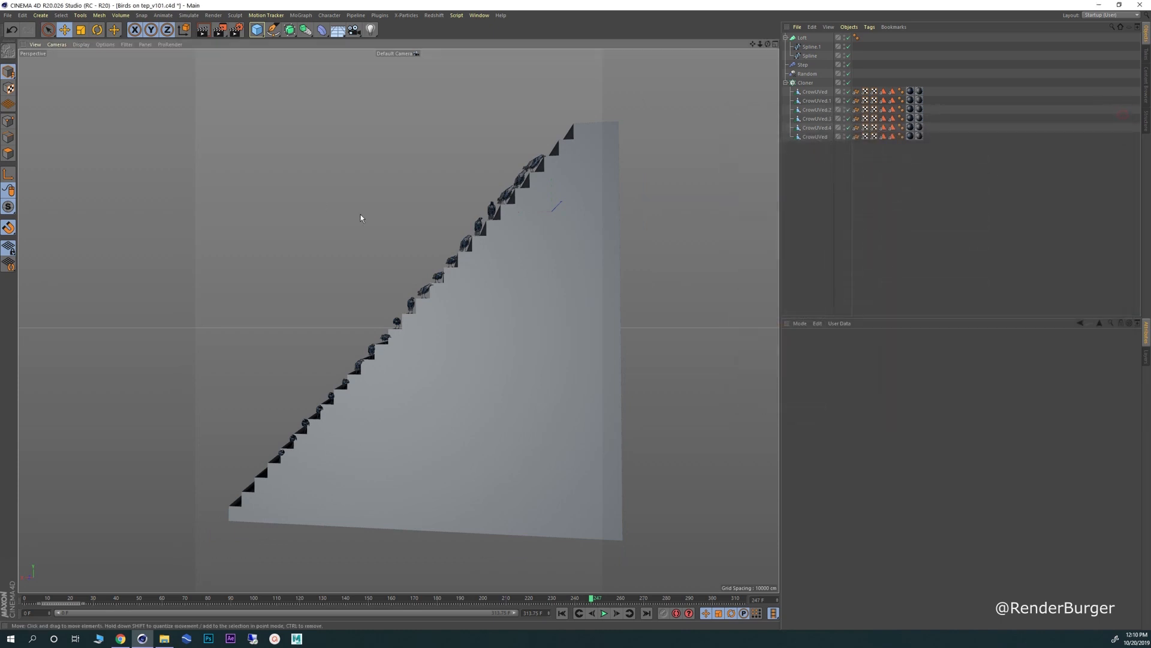
- Set the tinted border opacity of the perspective viewport to 60% in the view settings
click(23, 15)
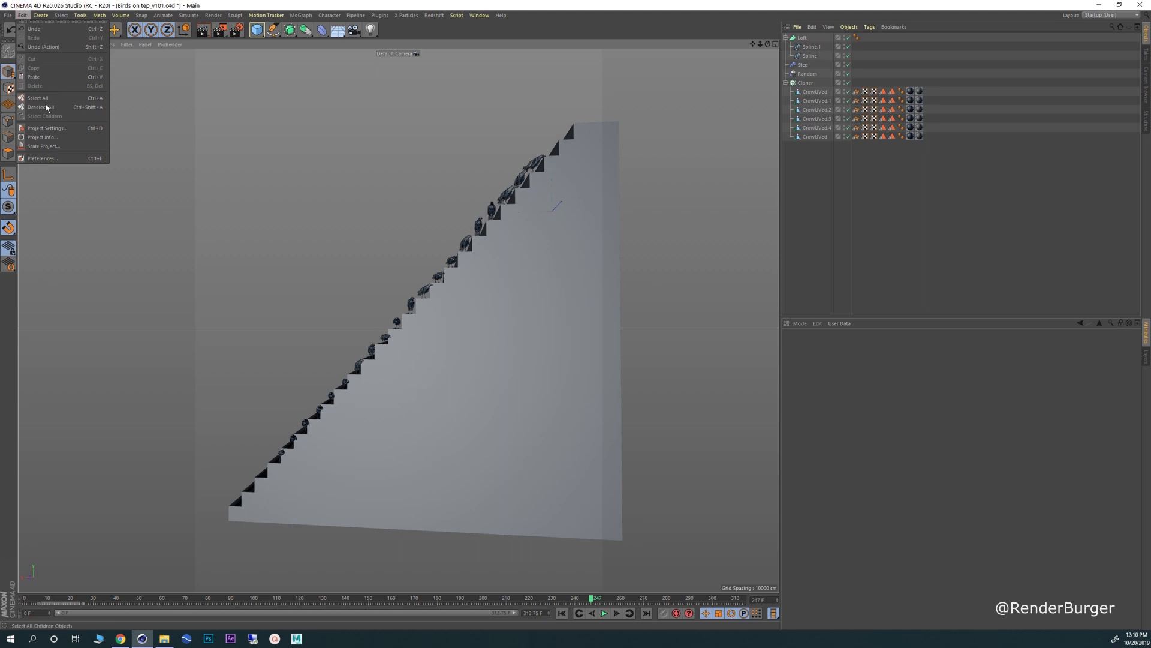
click(47, 128)
click(801, 323)
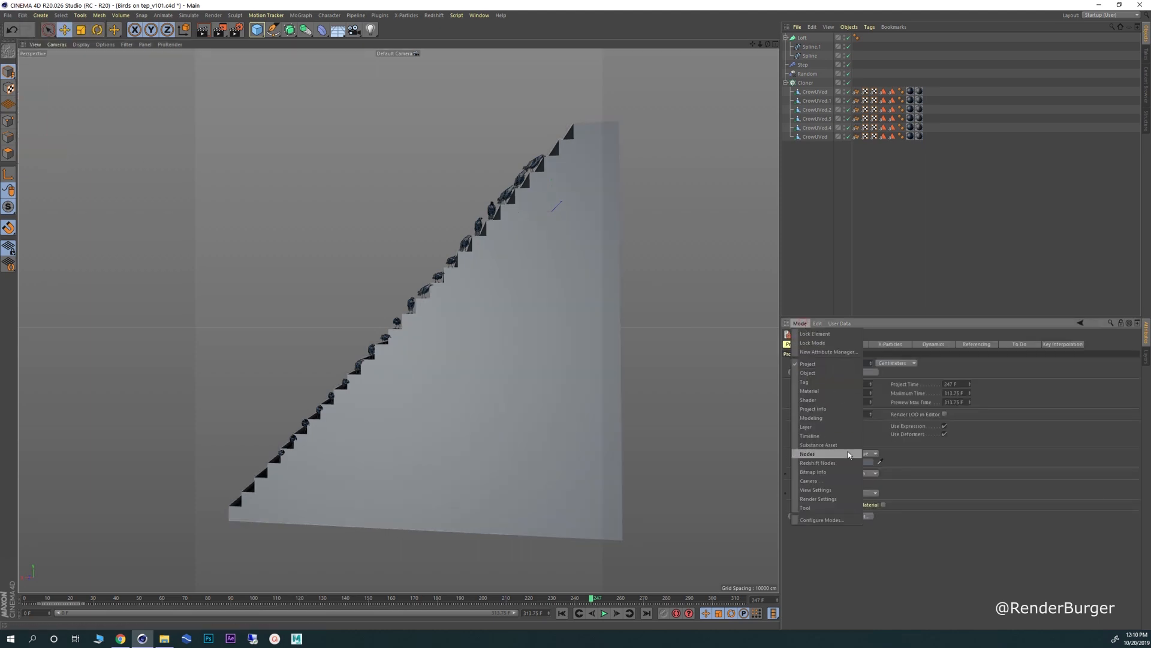
click(815, 489)
click(899, 344)
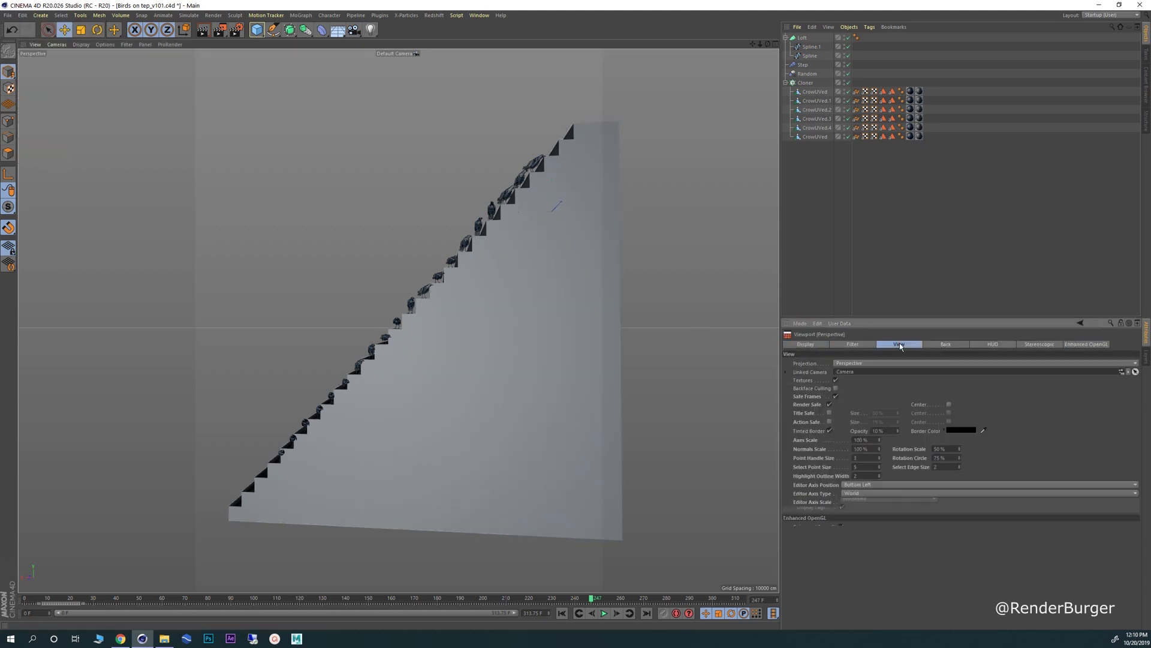
double_click(889, 430)
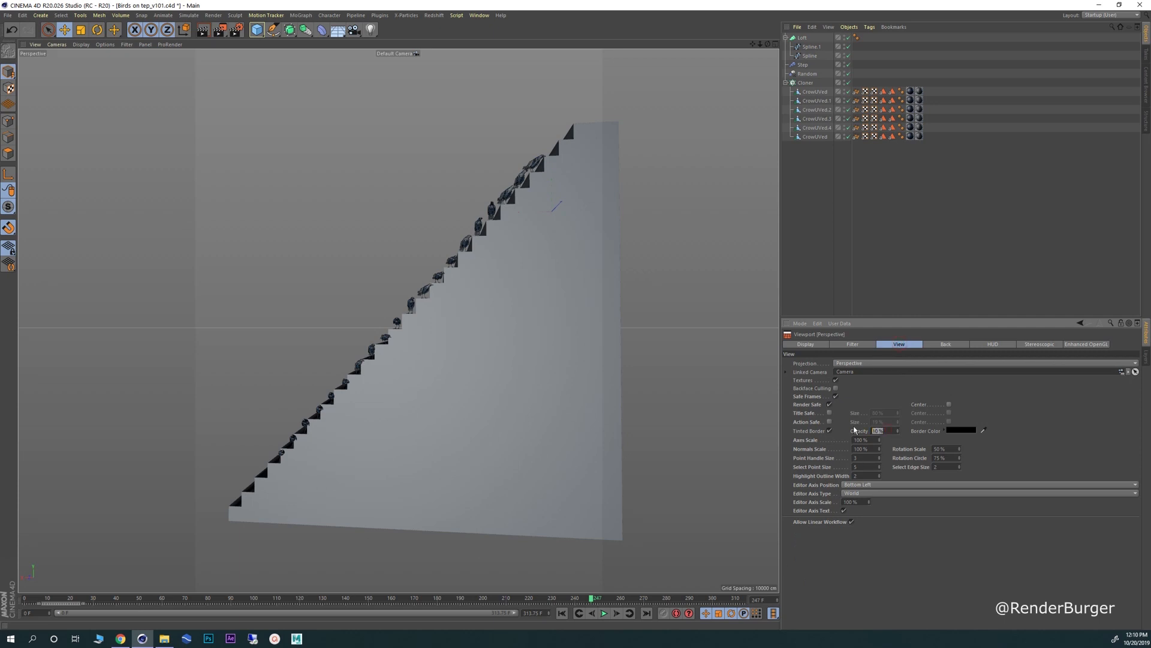
text(60)
key(Return)
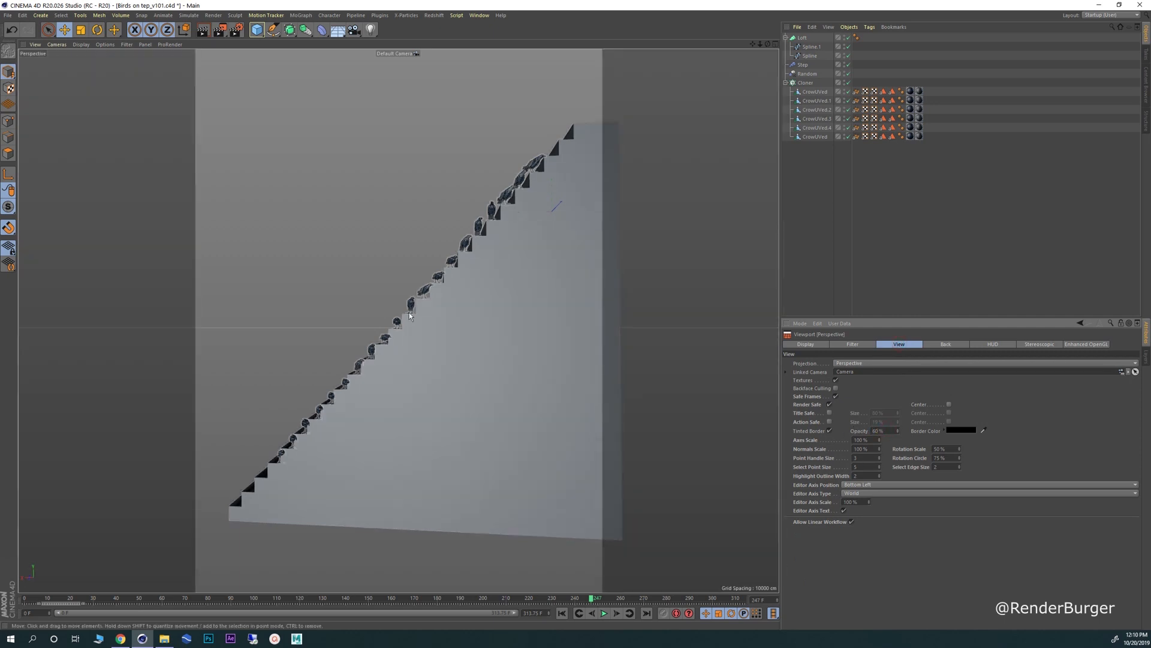
- Add a standard Redshift camera and look through it in the viewport
click(431, 16)
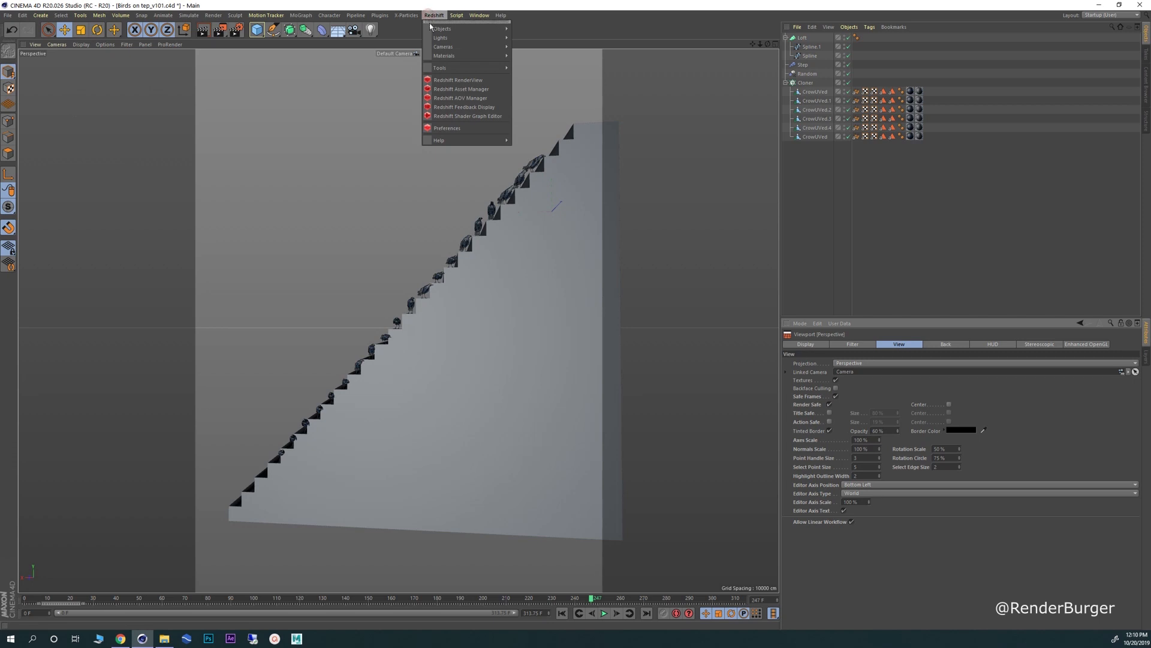
mouse_move(442, 48)
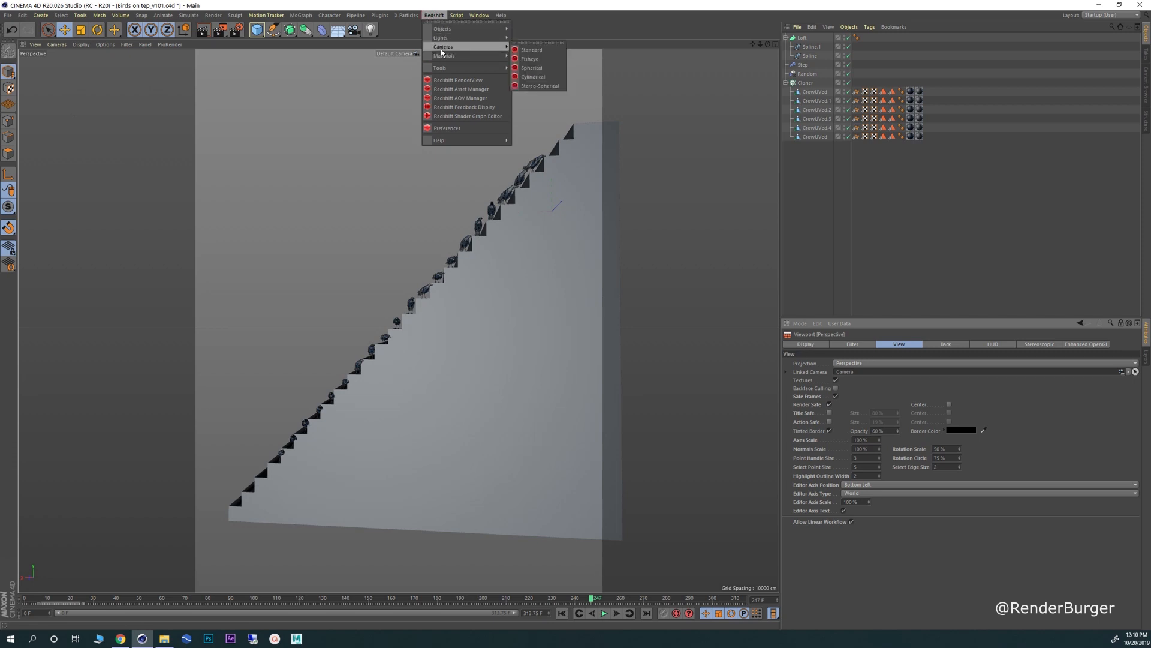
click(537, 52)
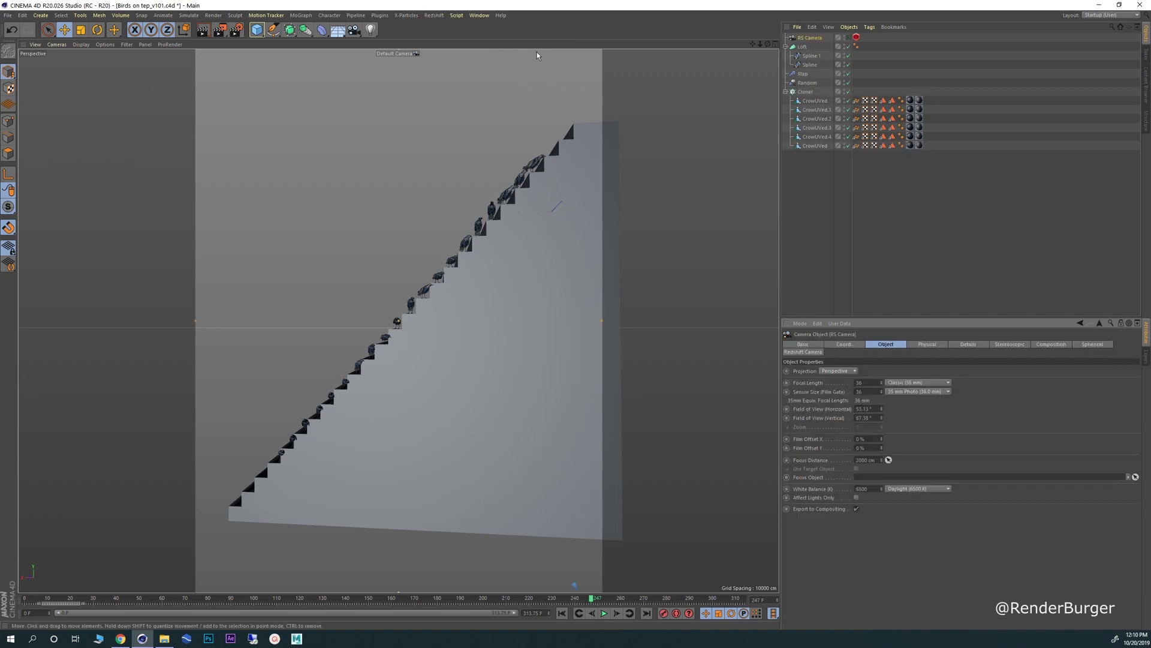
click(849, 38)
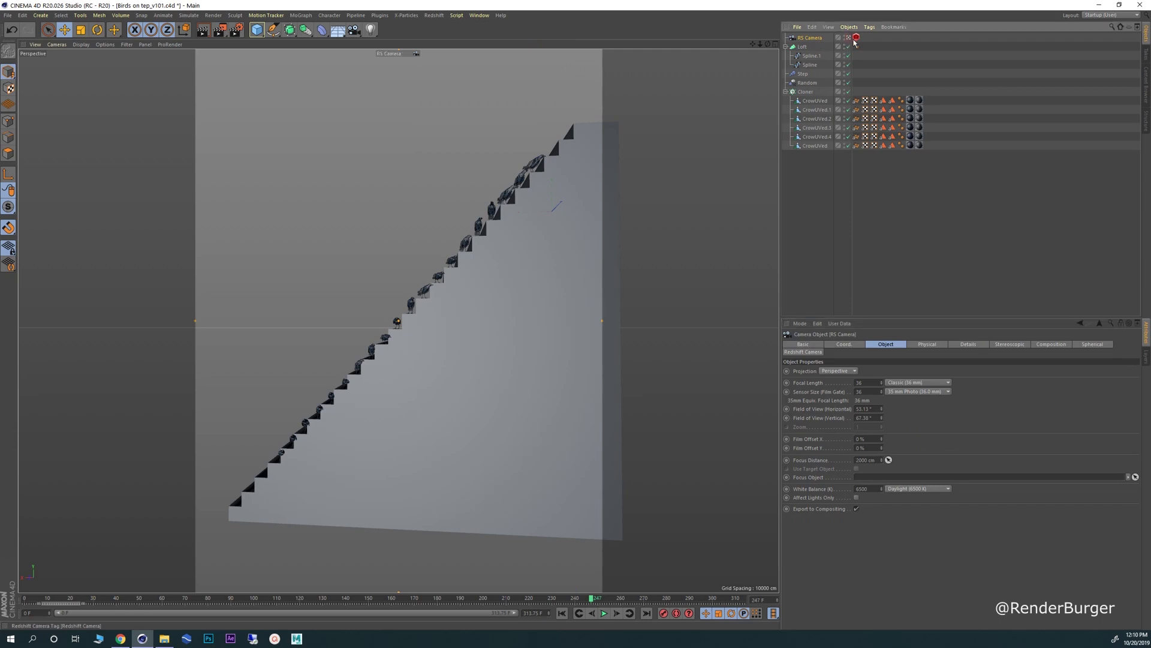
- Consult the Pinterest bird photo in Chrome, return to Cinema 4D and set the RS Camera's focal length to 120 mm
click(119, 638)
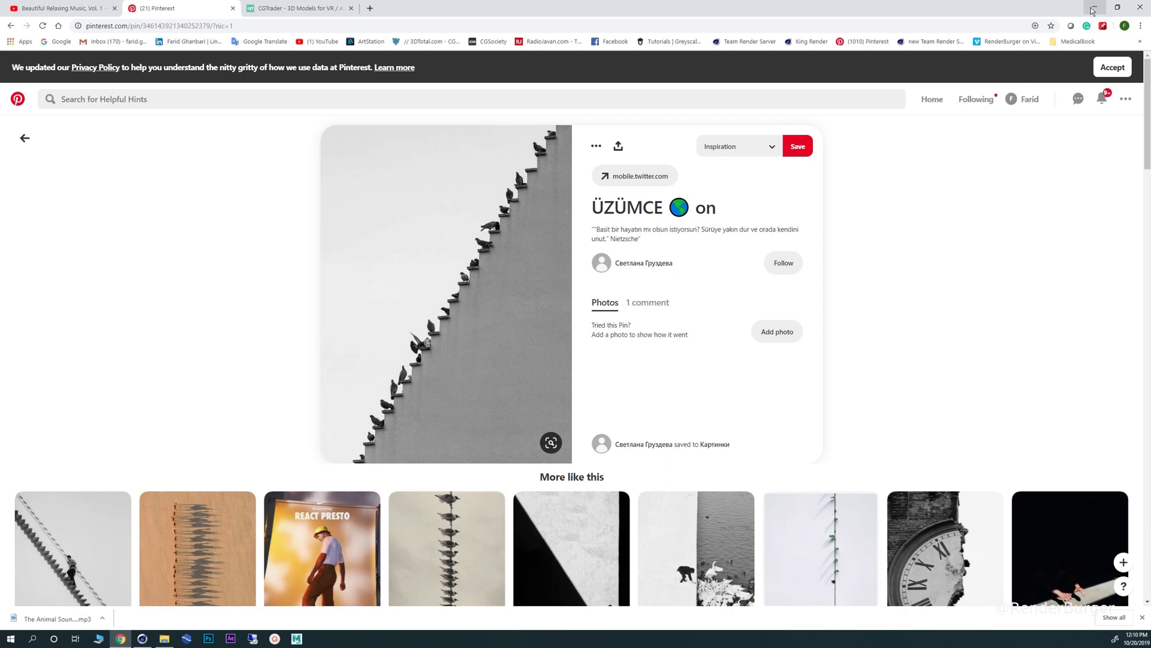
click(1093, 9)
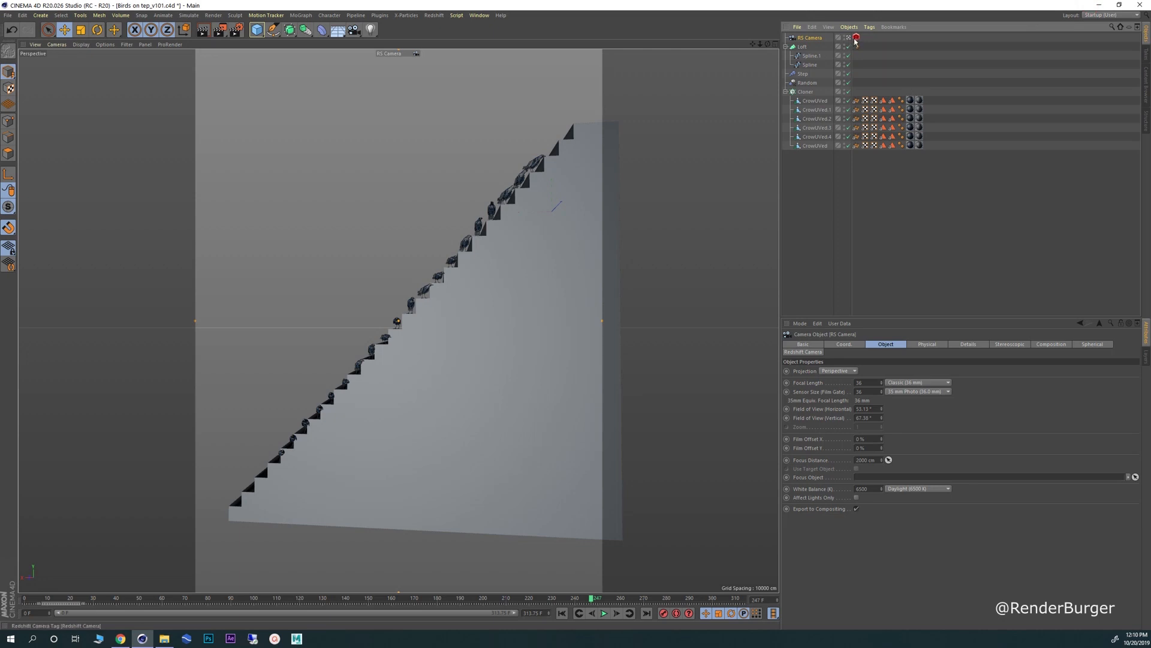
double_click(863, 382)
text(120)
key(Return)
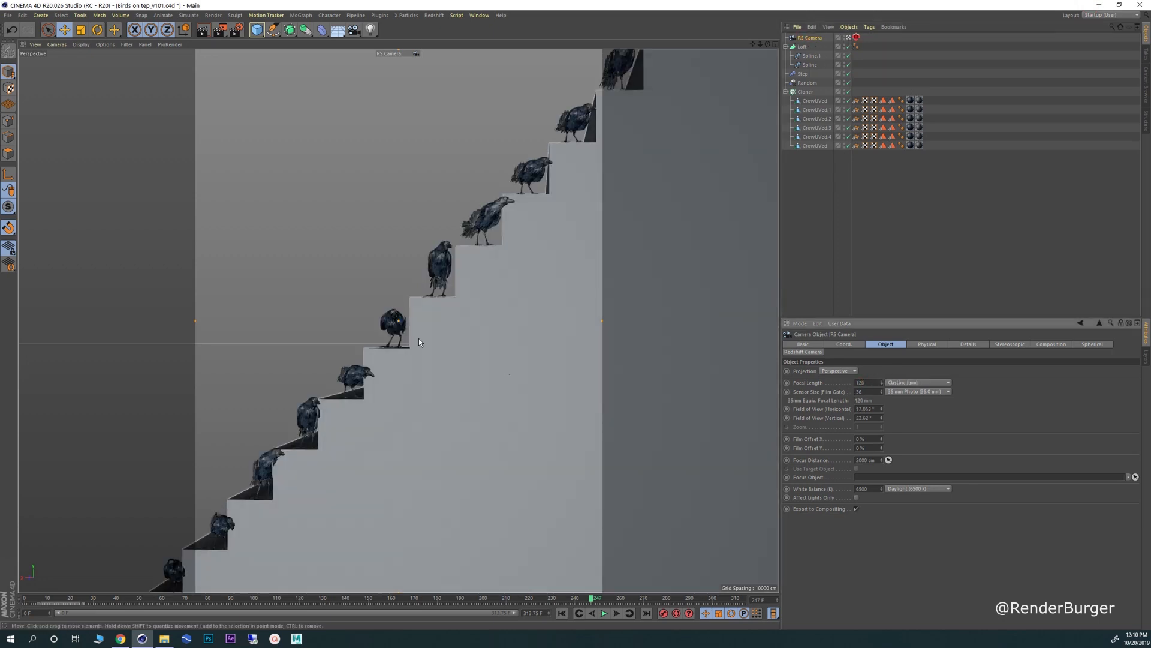
- Pull the RS Camera back and reframe the stepped wall so the row of crows runs diagonally through the render frame
alt+right_drag(468, 296, 373, 310)
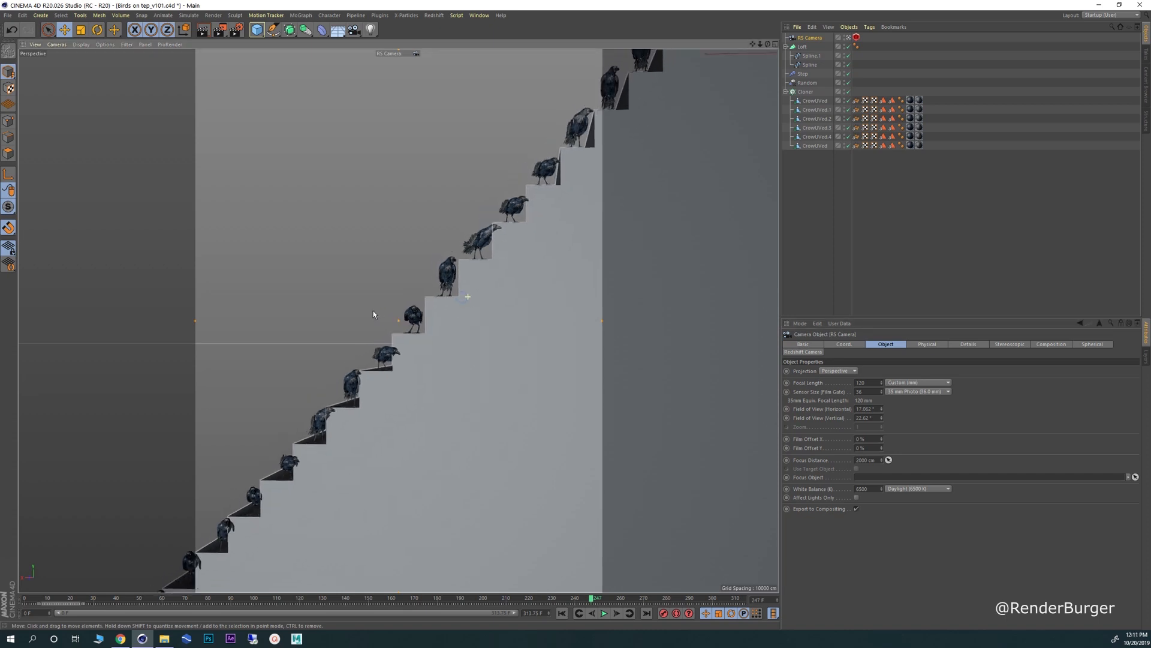
alt+middle_drag(440, 354, 430, 373)
alt+right_drag(471, 337, 437, 331)
alt+drag(436, 331, 416, 364)
alt+middle_drag(416, 376, 413, 360)
alt+drag(413, 359, 415, 360)
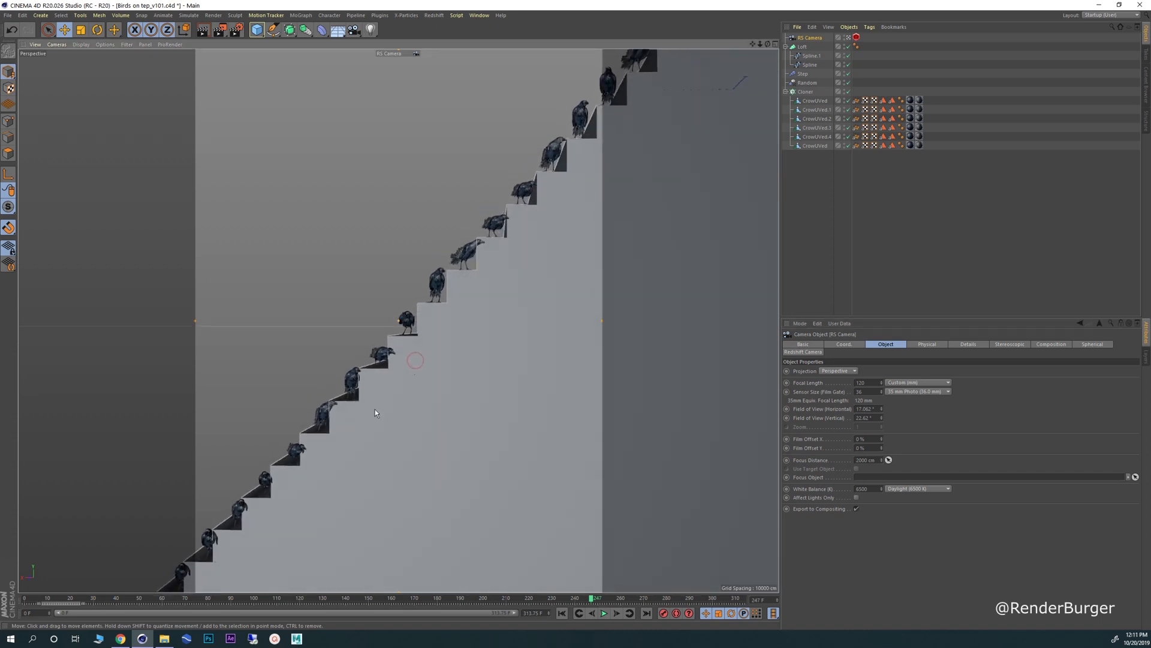
- Compare the framing with the Pinterest photo in Chrome, return to Cinema 4D and set the RS Camera's focal length to 85 mm
click(123, 641)
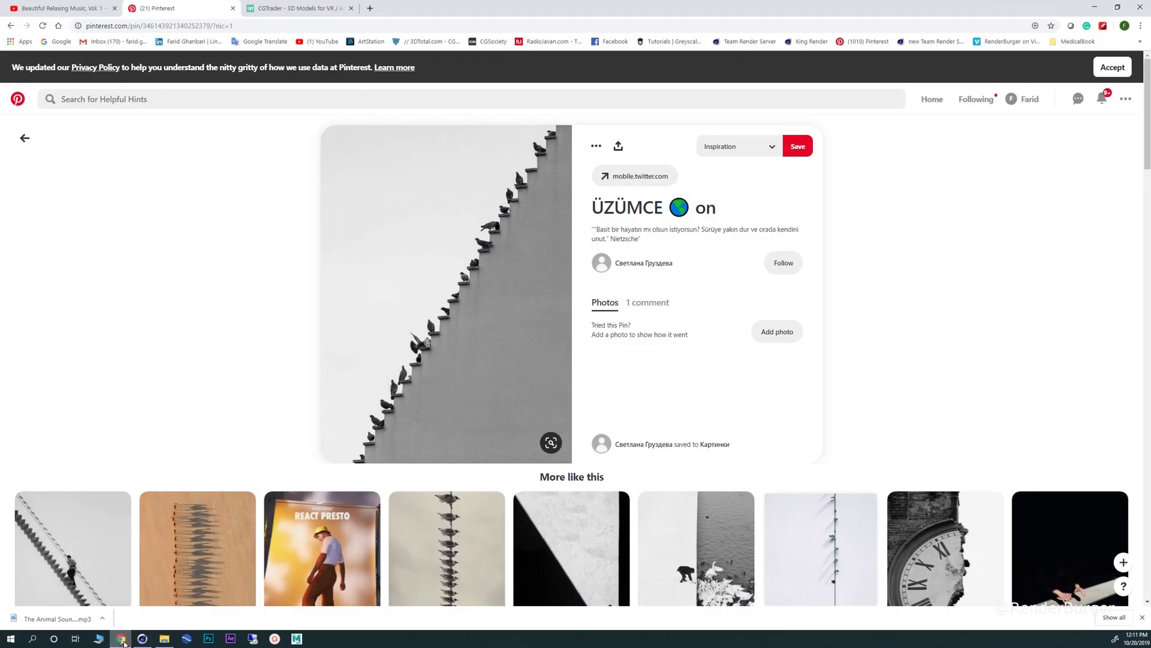
click(123, 639)
click(124, 640)
click(123, 641)
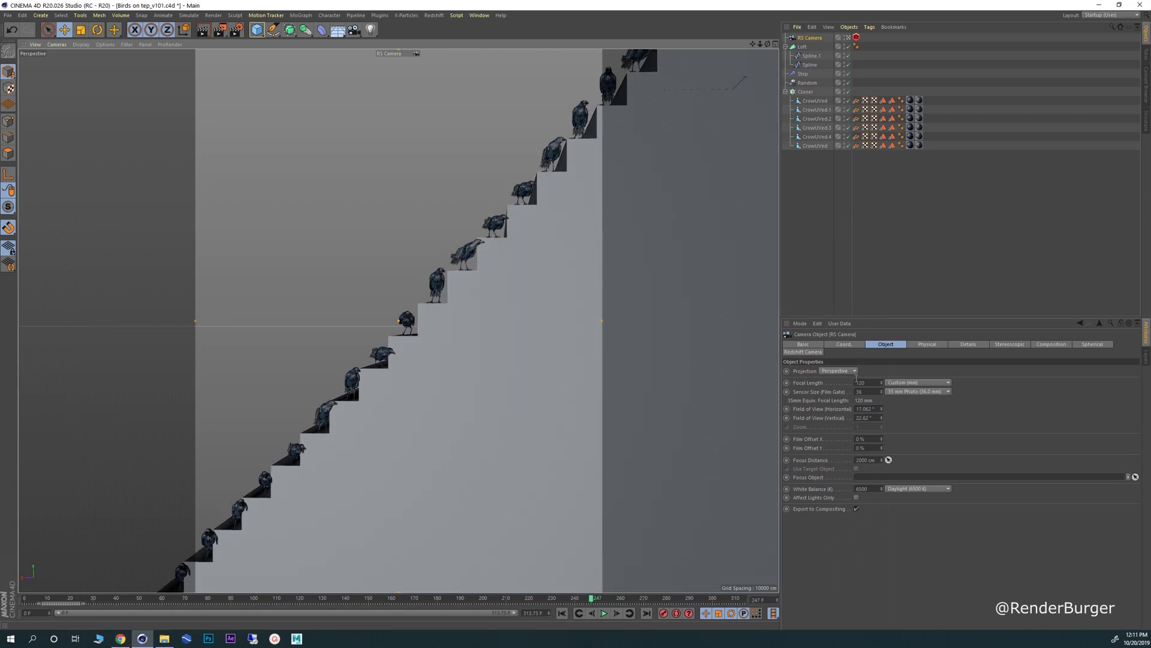
text(85)
key(Return)
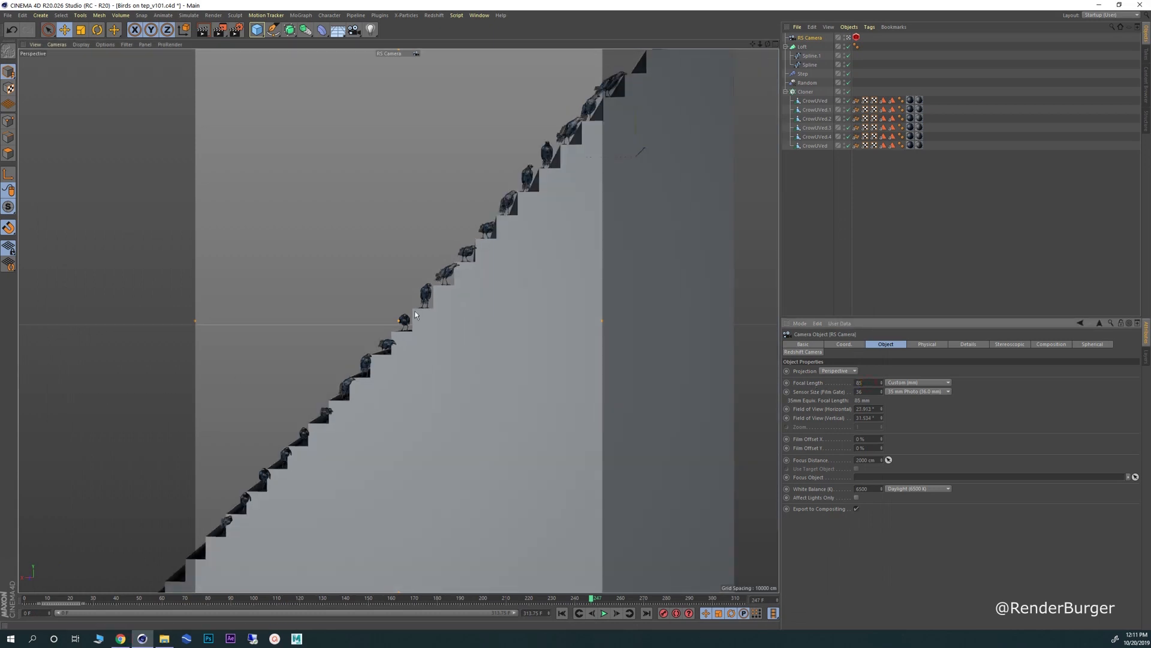
- Reposition the RS Camera to look up at the stepped wall from a lower angle, using the Pinterest photo as reference
alt+drag(411, 359, 409, 369)
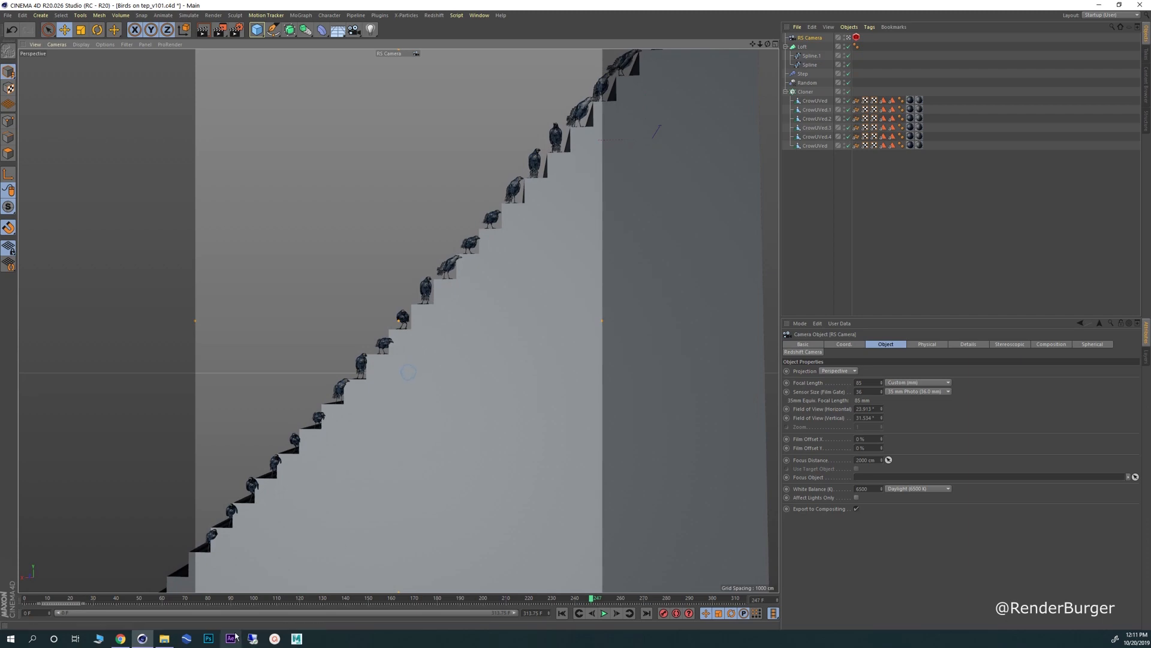
click(120, 638)
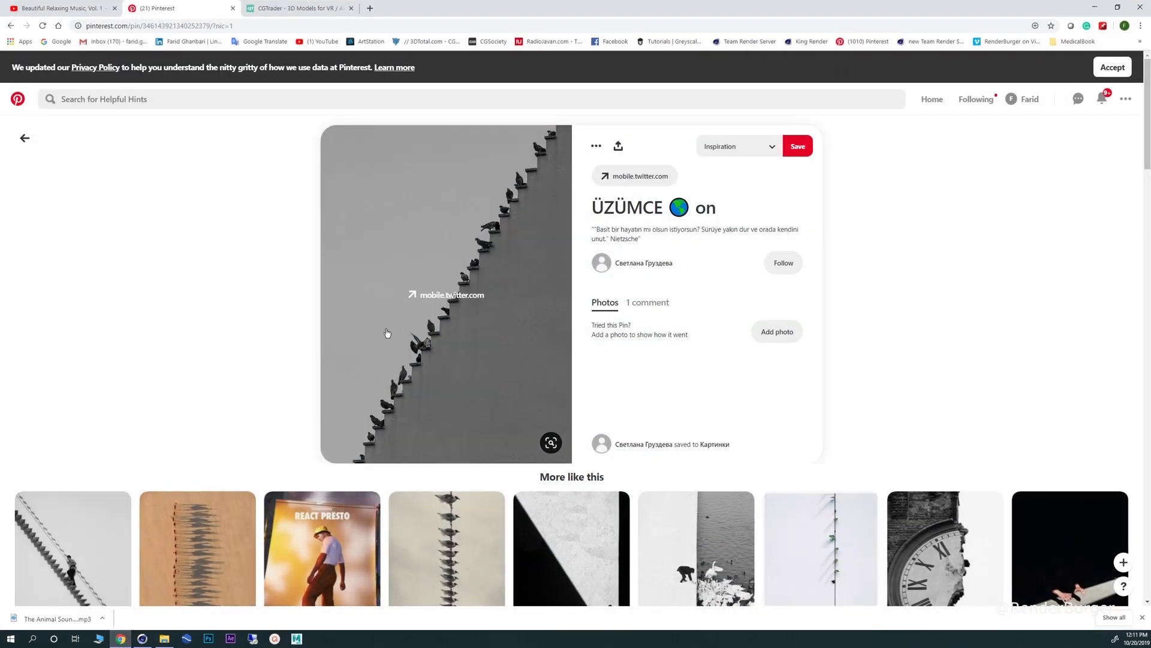
click(1093, 8)
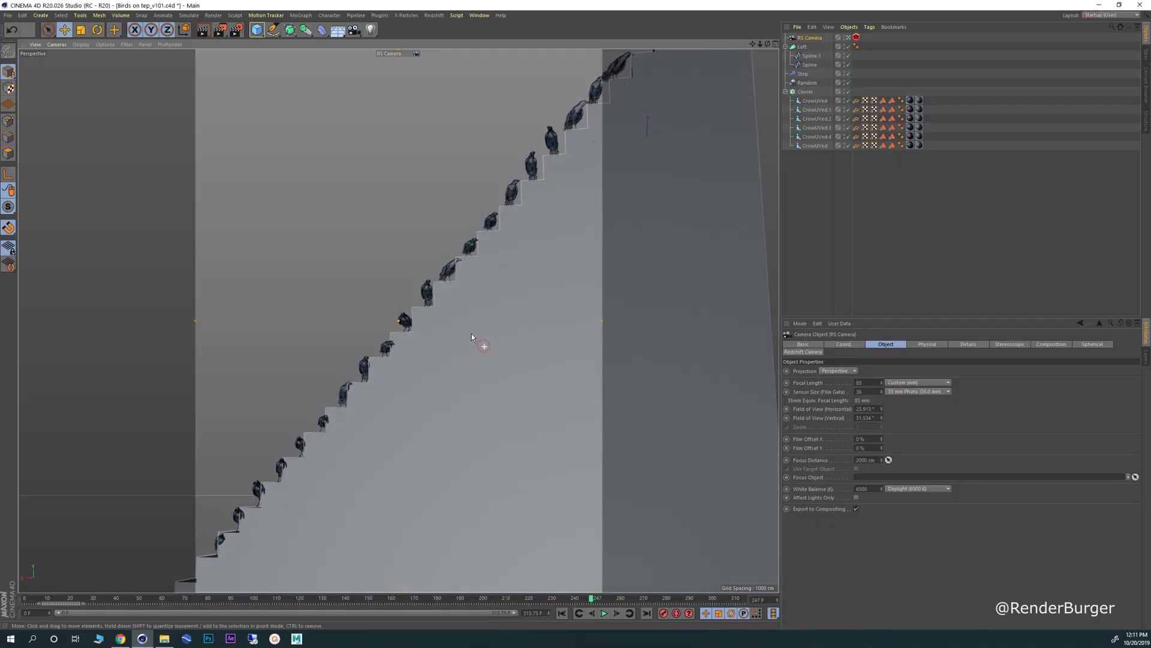
alt+right_drag(409, 368, 412, 401)
alt+middle_drag(418, 403, 419, 391)
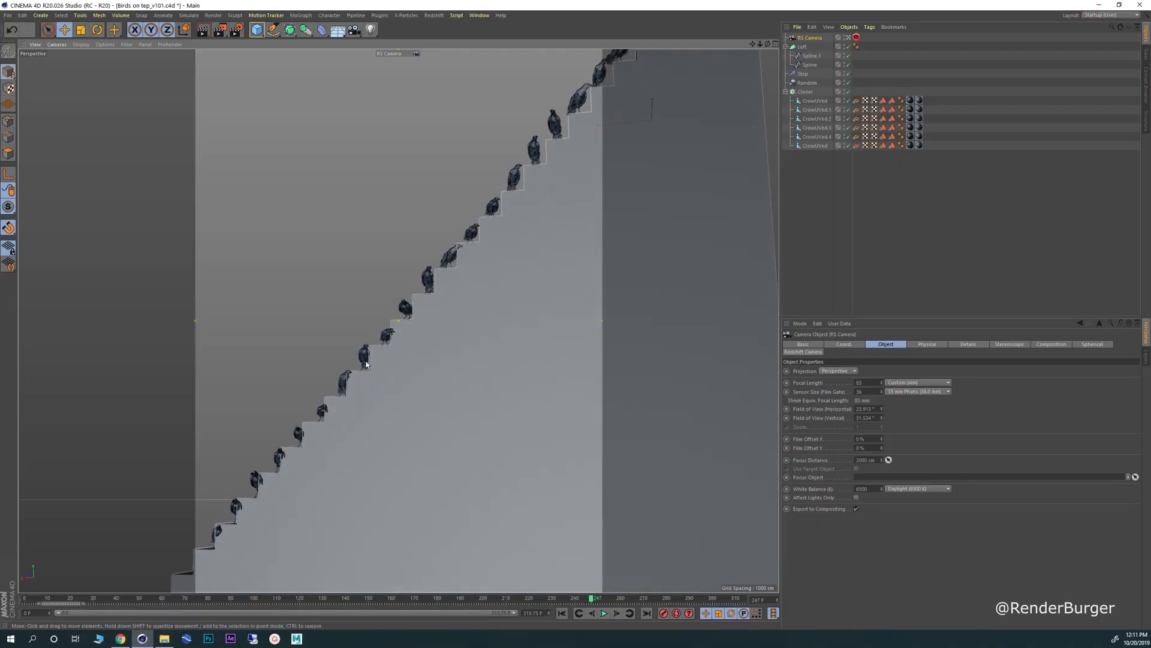
mouse_move(366, 361)
alt+mouse_down()
mouse_move(419, 379)
mouse_move(368, 363)
alt+mouse_up()
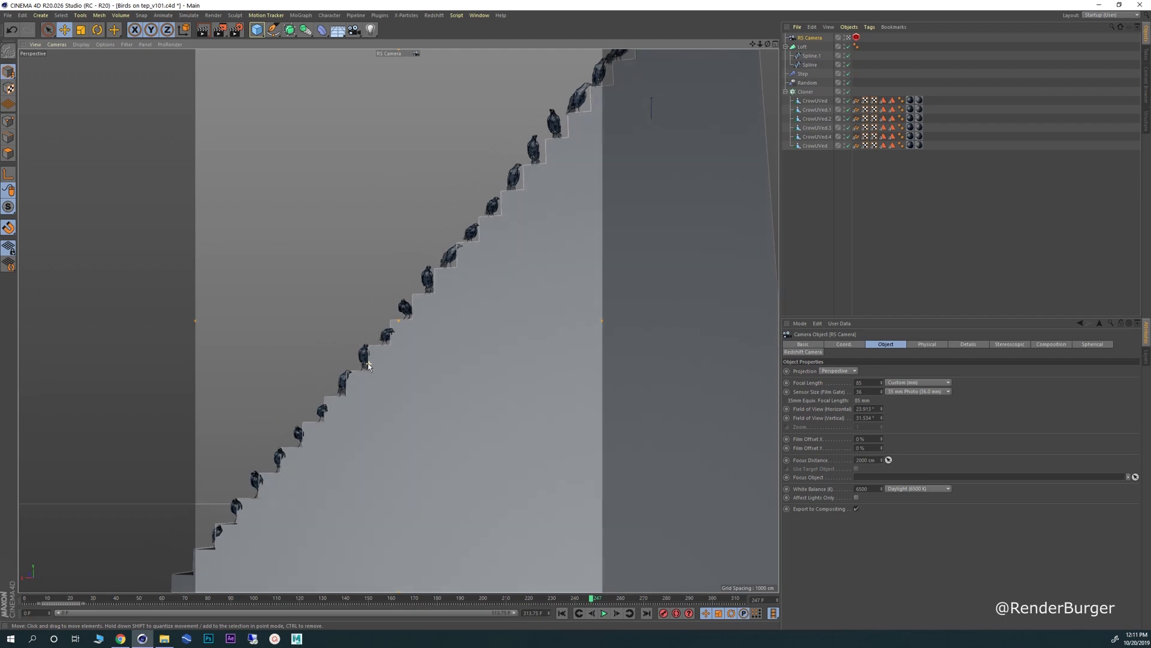
alt+drag(326, 426, 331, 434)
alt+middle_drag(342, 427, 337, 442)
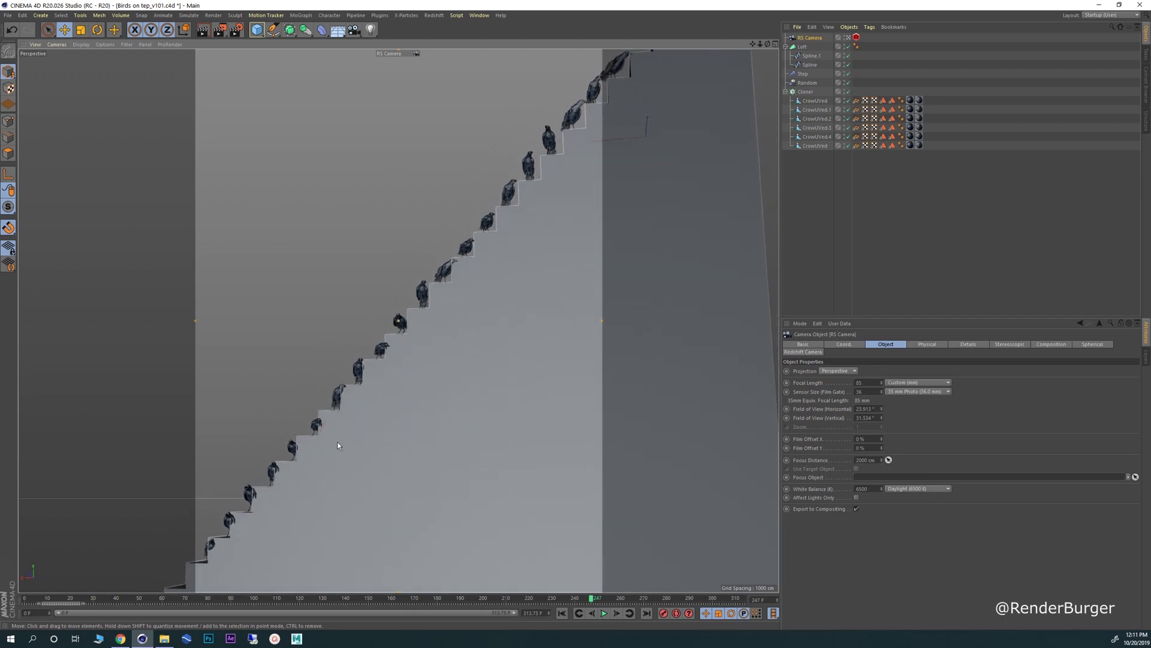
alt+drag(342, 432, 369, 430)
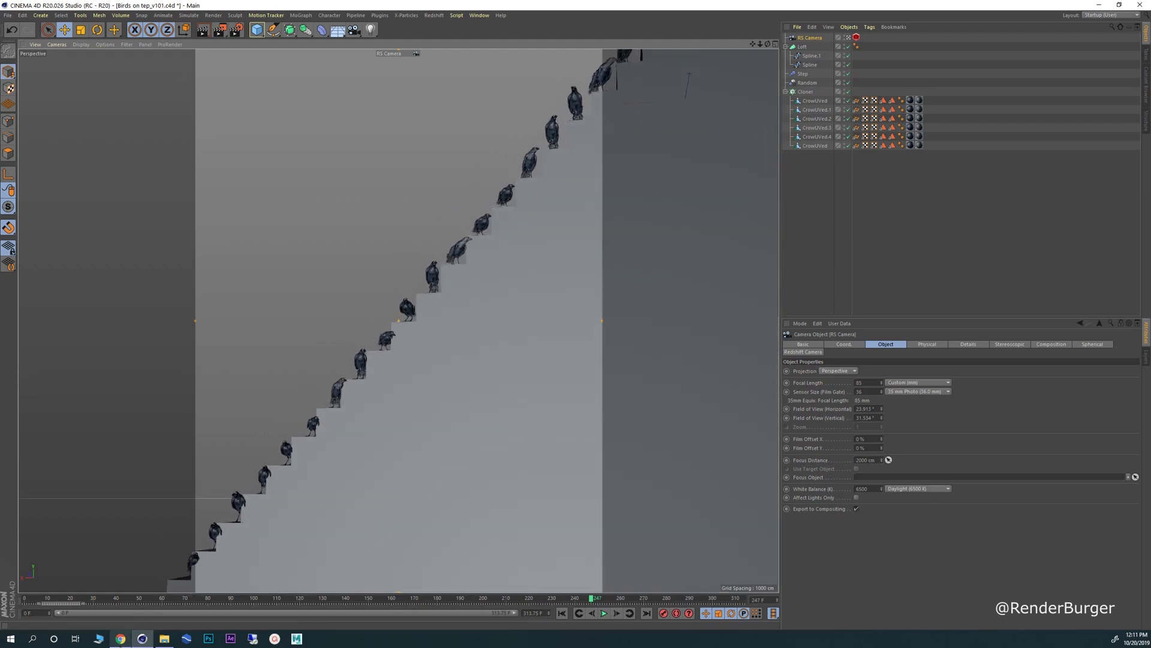
- Compare the view with the Pinterest bird photo in Chrome, return to Cinema 4D and fine-tune the RS Camera's framing of the stepped wall
click(121, 638)
click(120, 641)
click(120, 641)
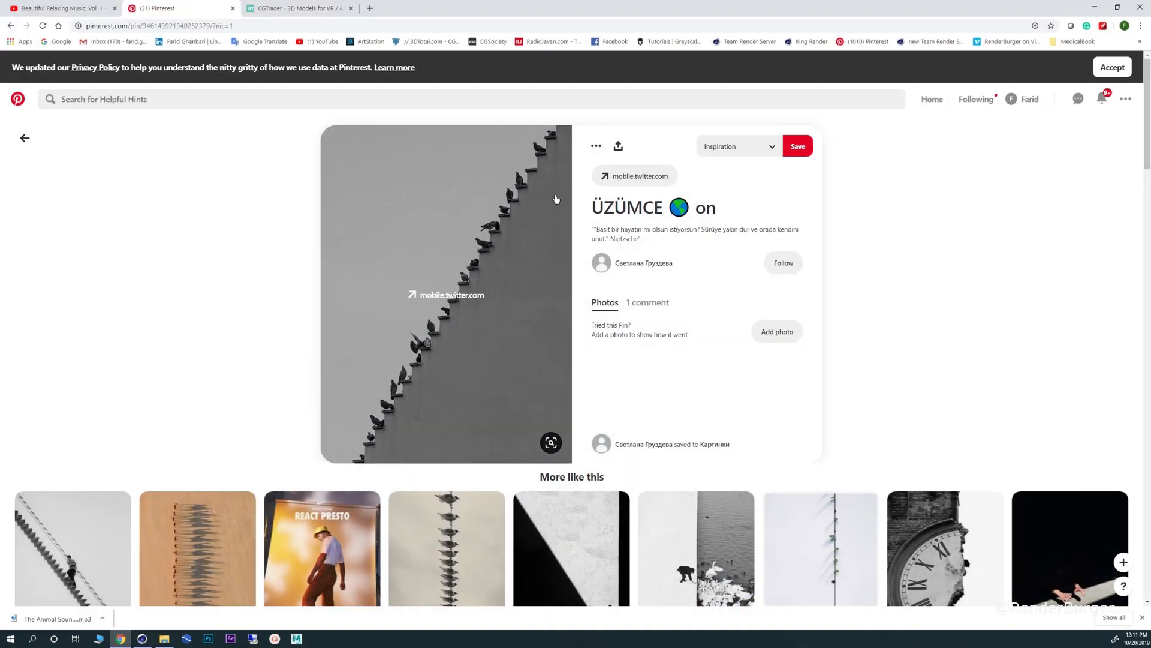
click(1094, 7)
mouse_move(421, 392)
alt+middle_down()
mouse_move(383, 397)
mouse_move(407, 398)
alt+middle_up()
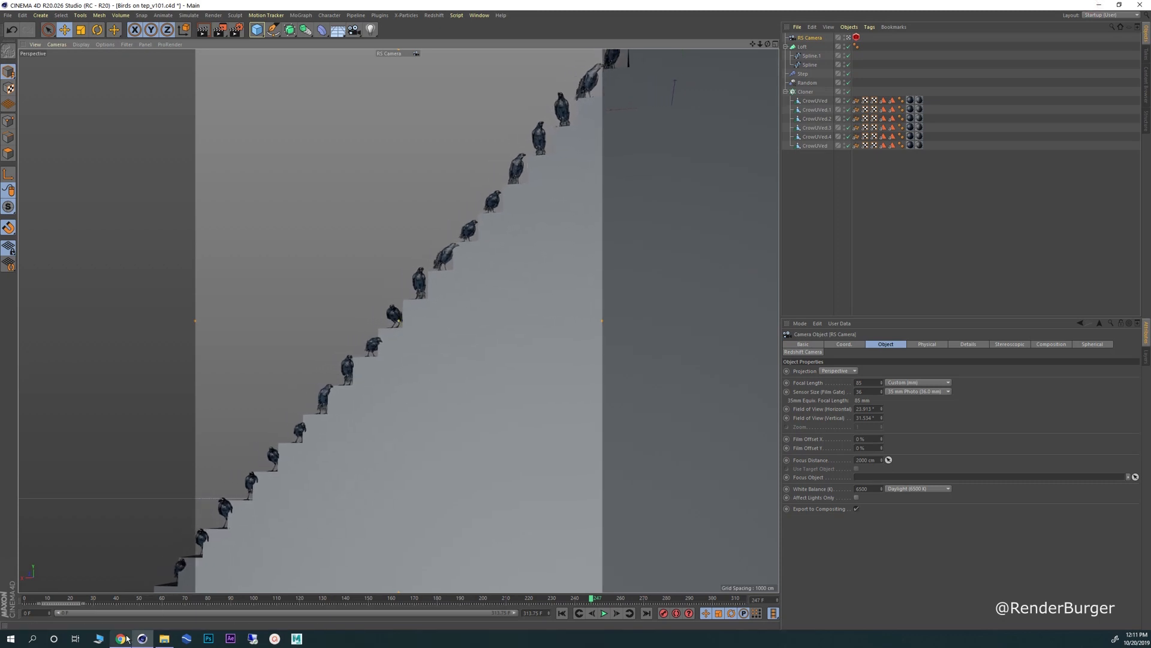
click(123, 638)
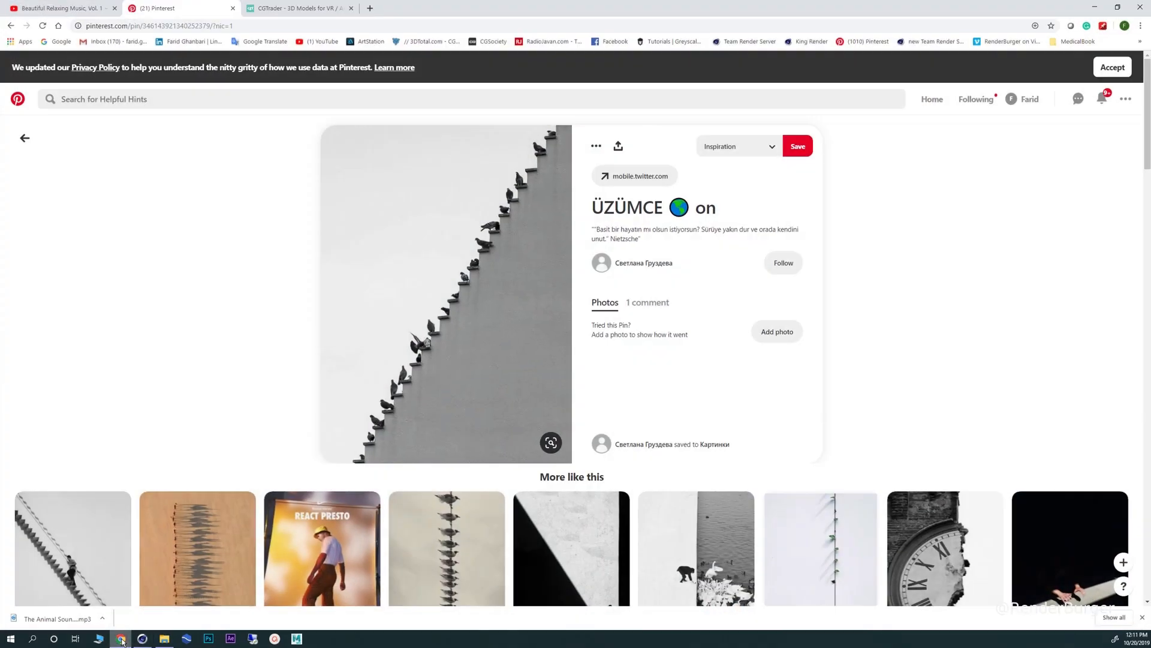
click(123, 638)
alt+middle_drag(337, 438, 344, 433)
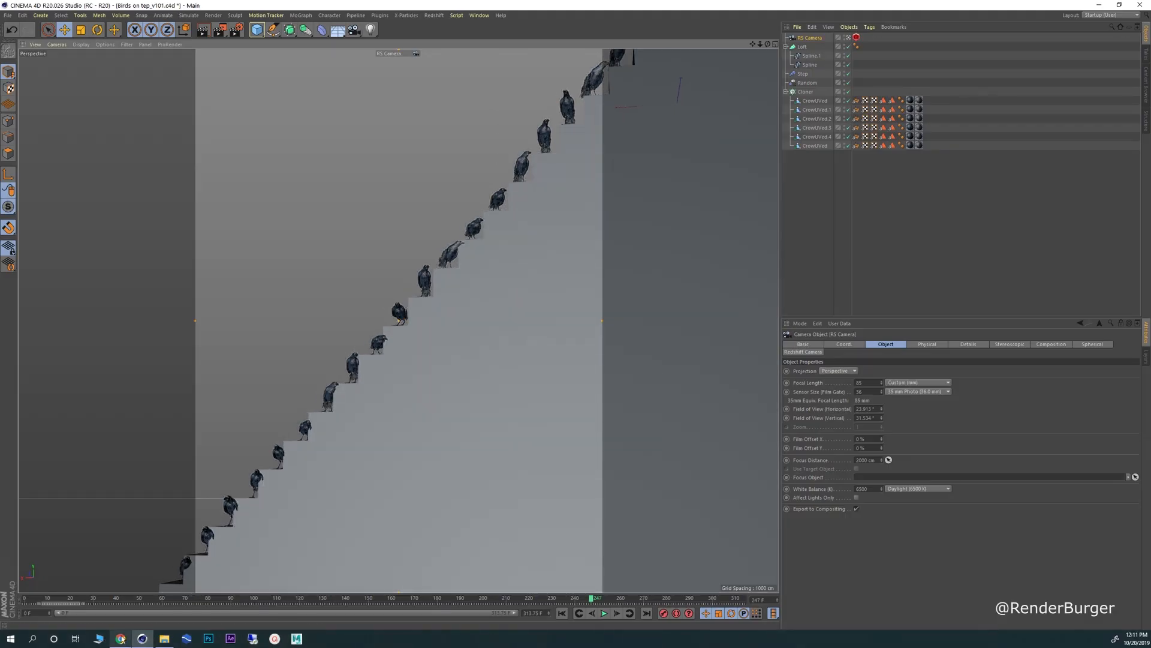
click(122, 640)
click(122, 639)
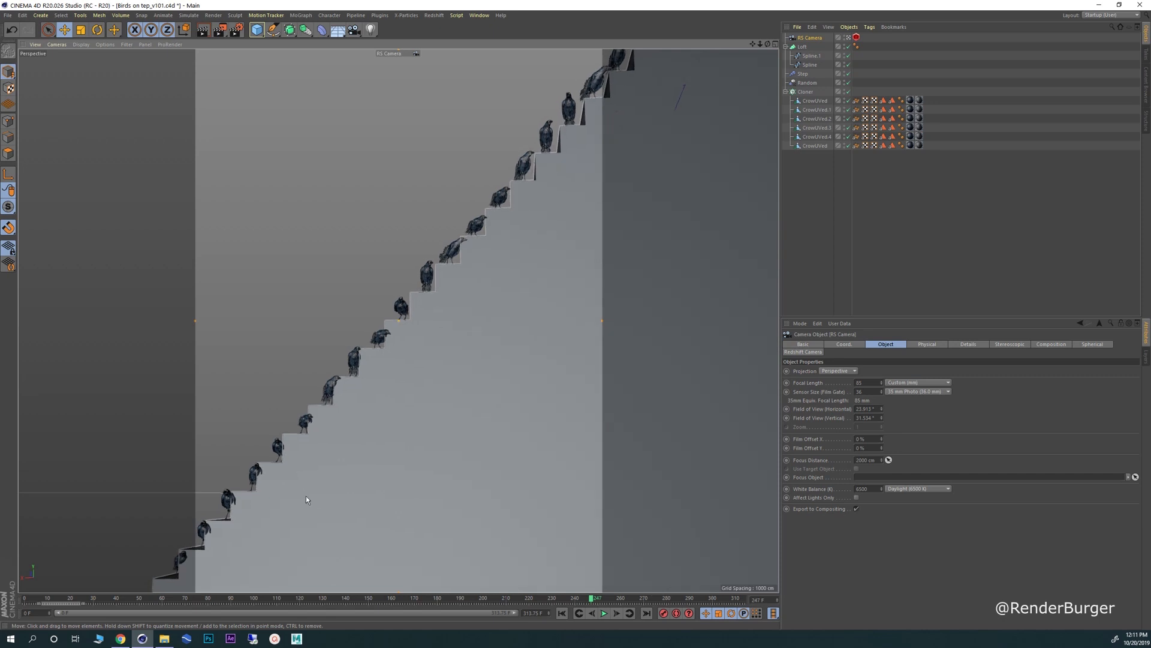
- Play back the crow animation through the RS Camera, stop it and save the project
click(605, 613)
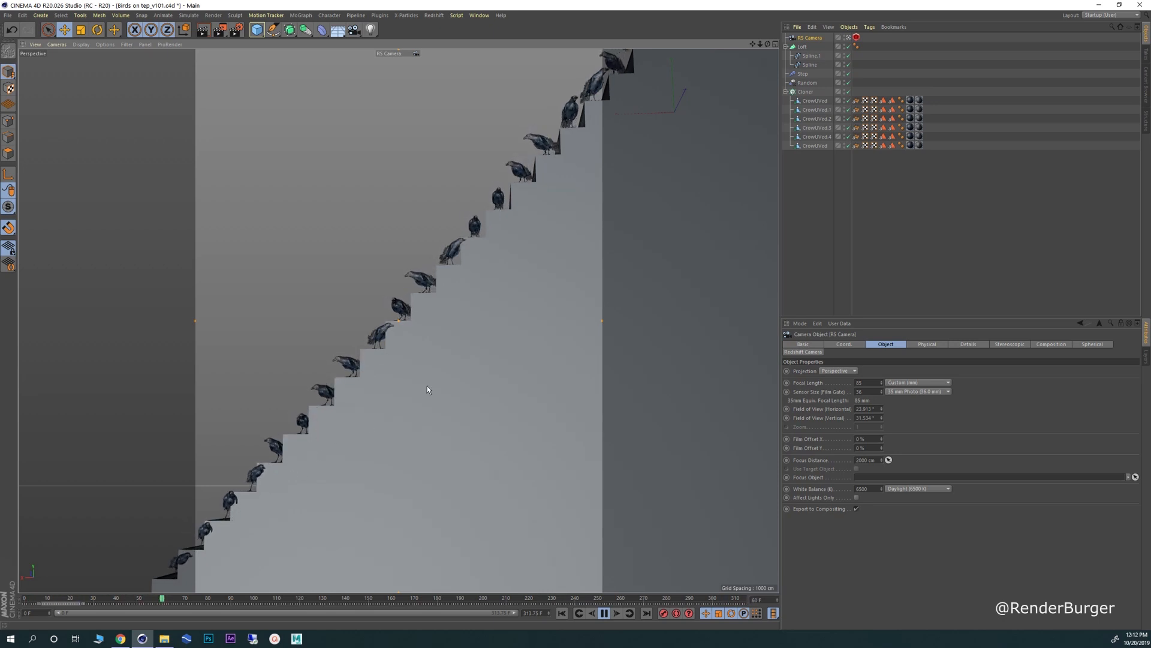
click(605, 614)
click(8, 15)
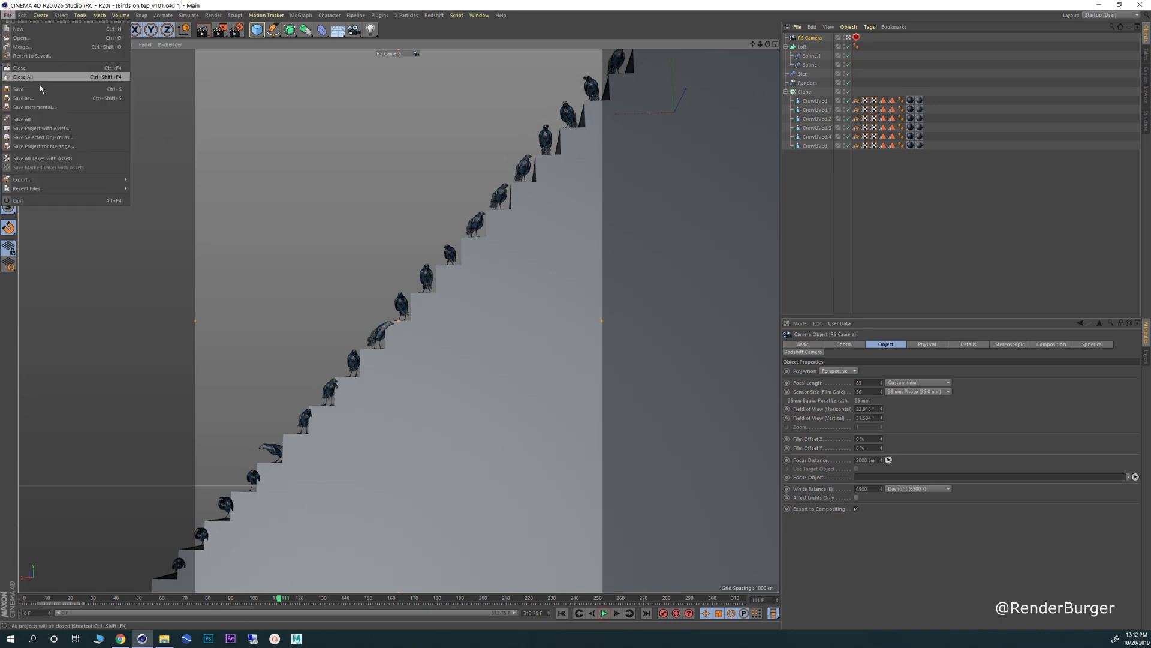
click(37, 88)
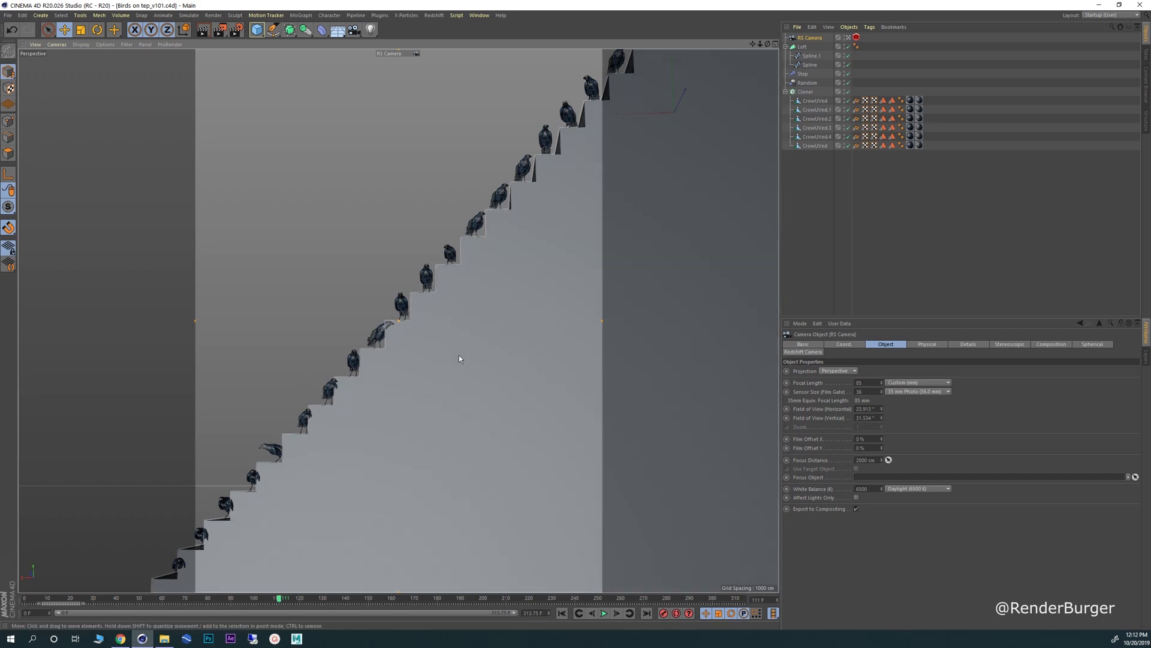
- Set the Cloner's per-step X position to 33.7 cm and check the crows' placement on the steps at other frames
click(805, 92)
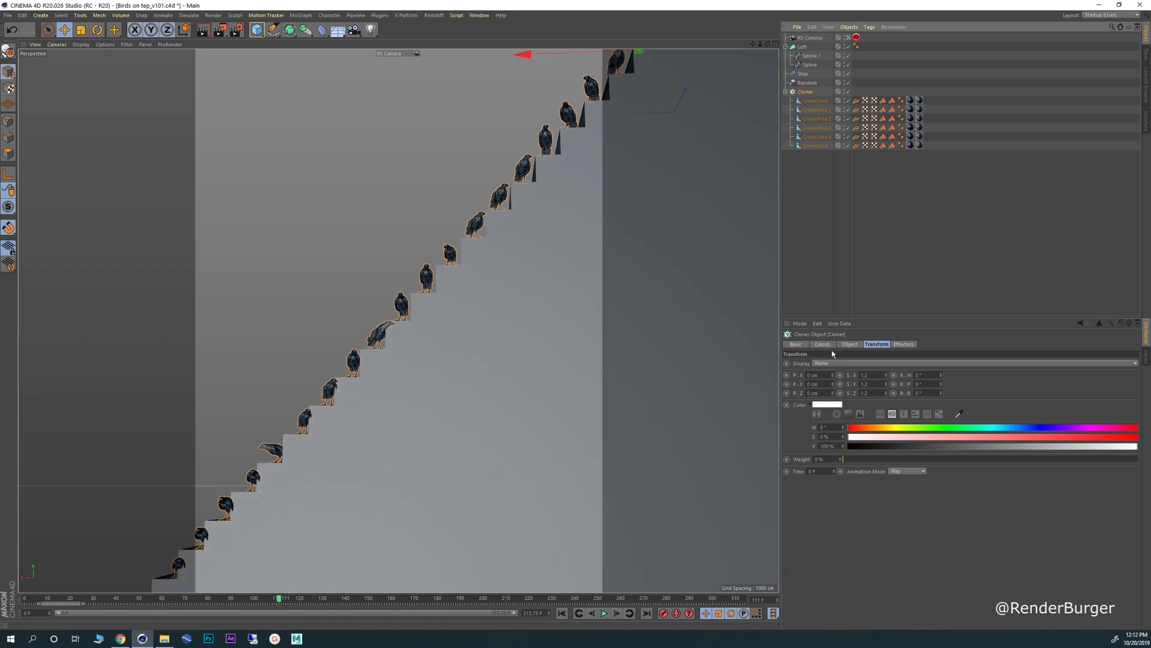
click(849, 344)
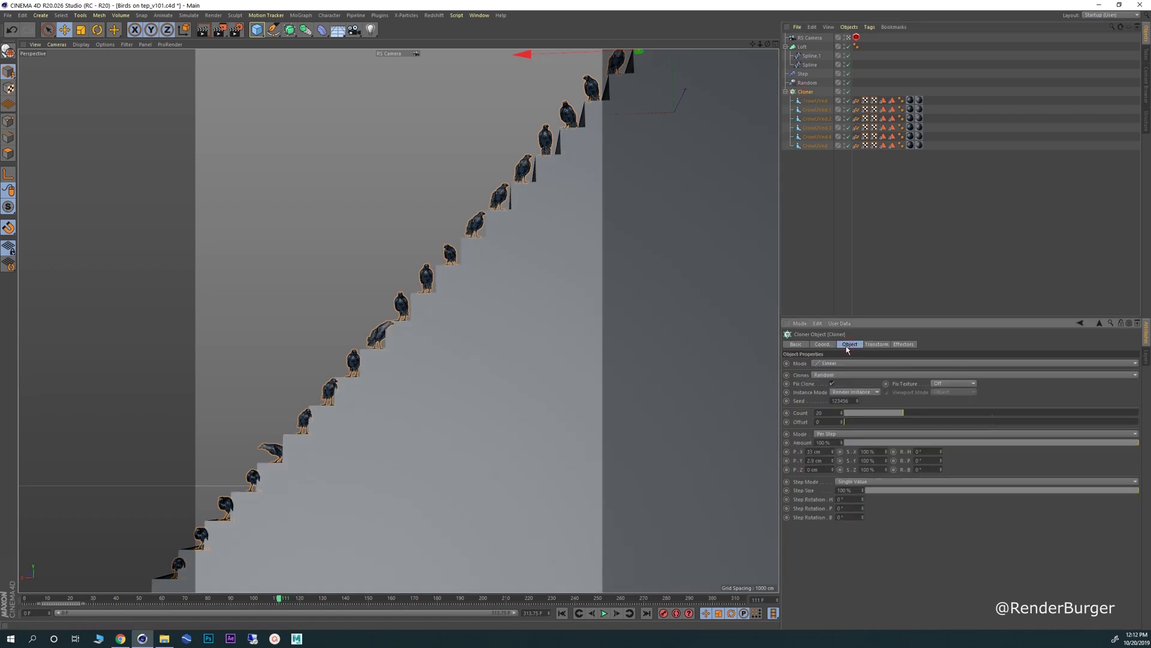
click(816, 452)
key(Return)
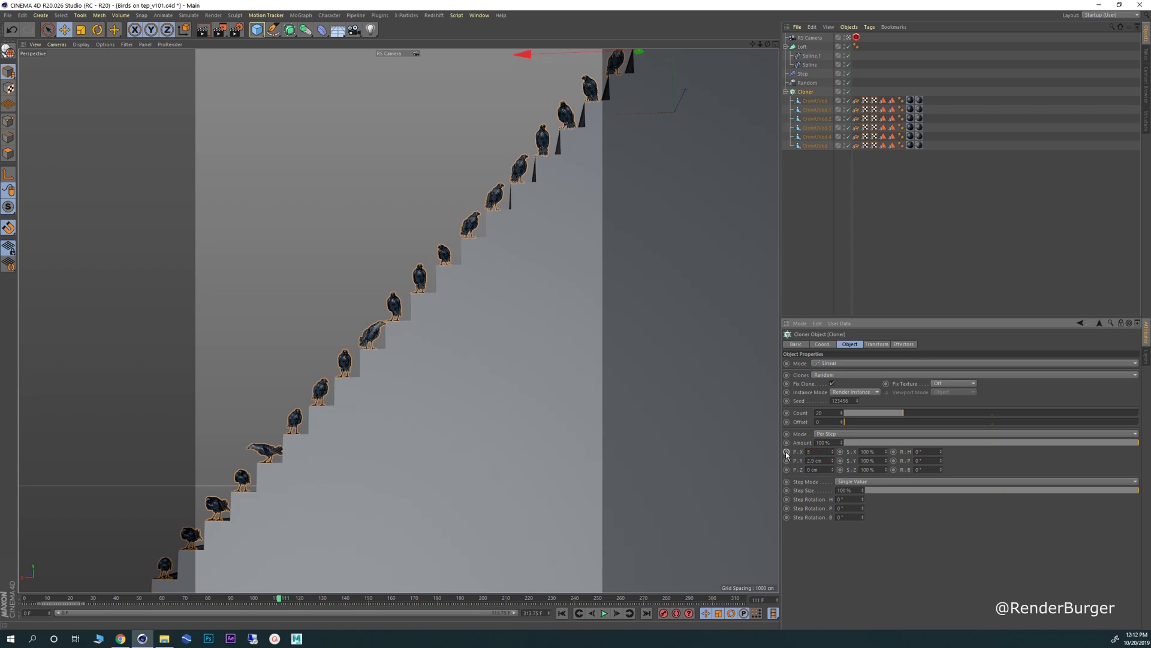
text(.7)
key(Return)
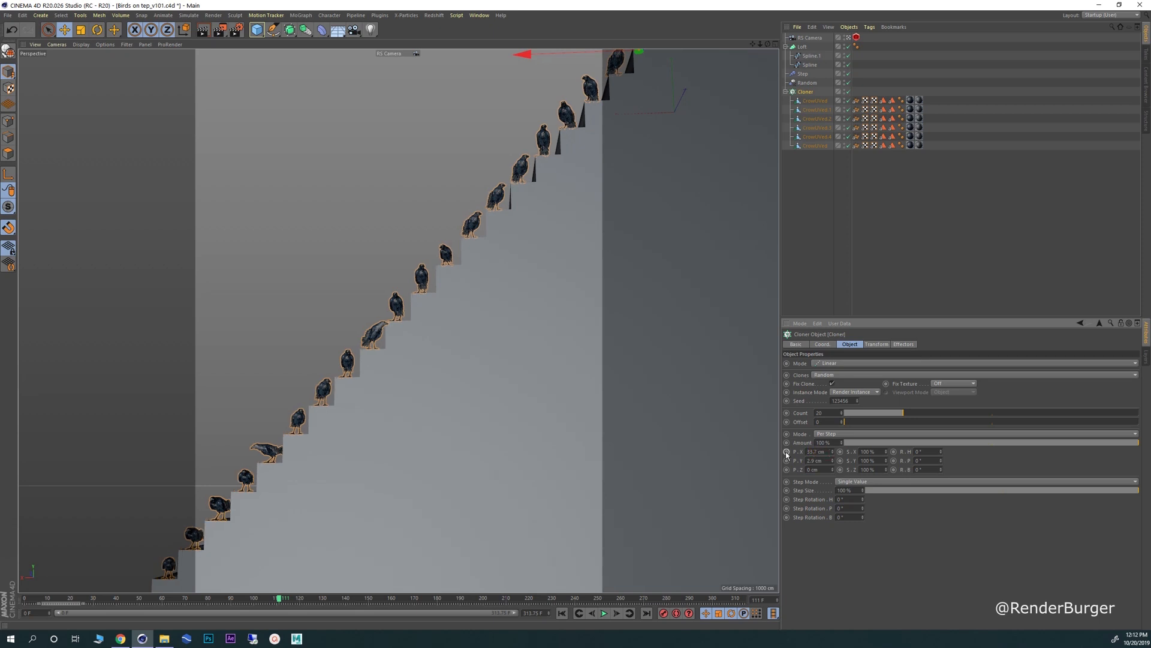
drag(278, 599, 332, 594)
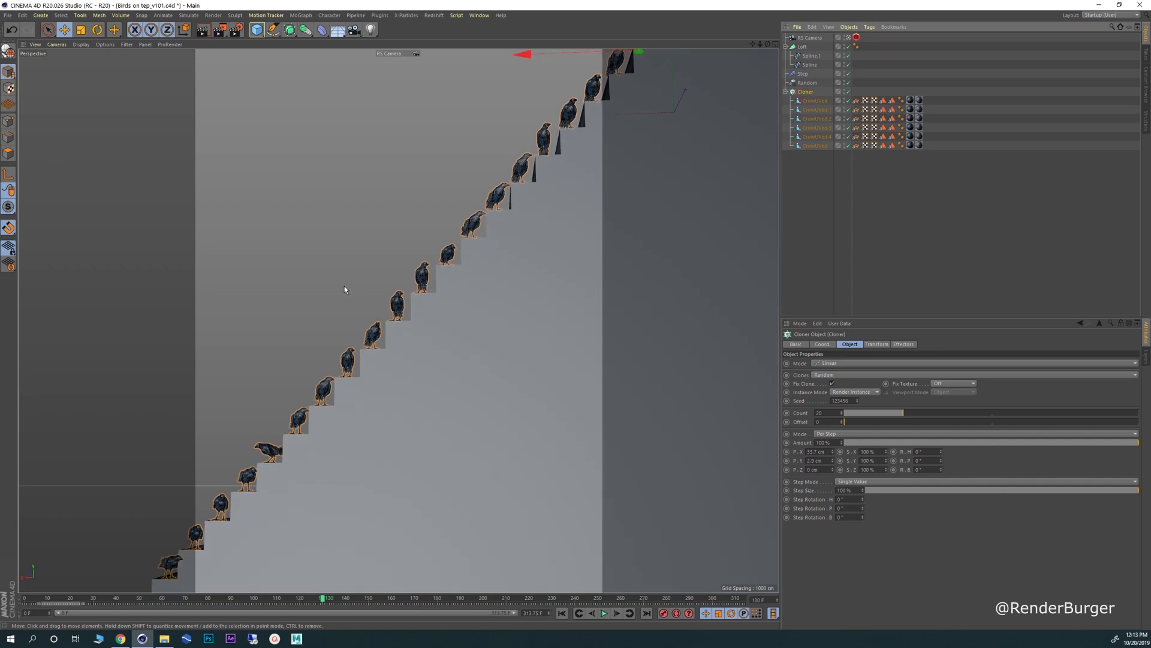
drag(324, 598, 414, 600)
- Add a MoGraph Selection to the Cloner that contains only the overhanging crow in the lower middle of the row
click(807, 83)
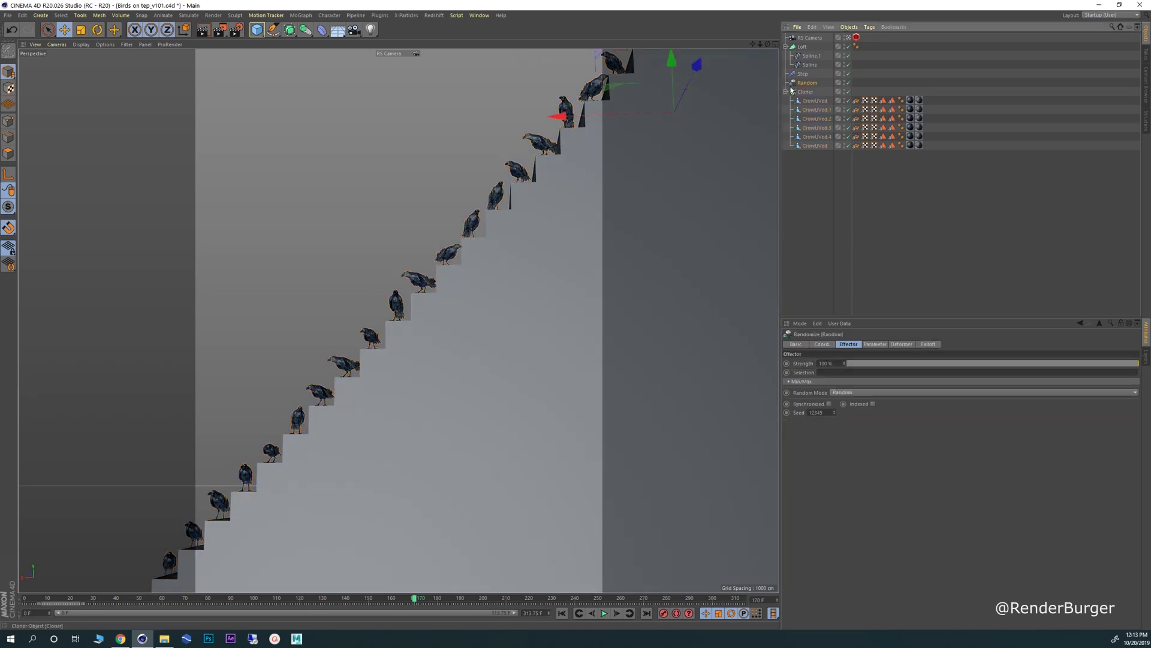
click(805, 92)
click(302, 15)
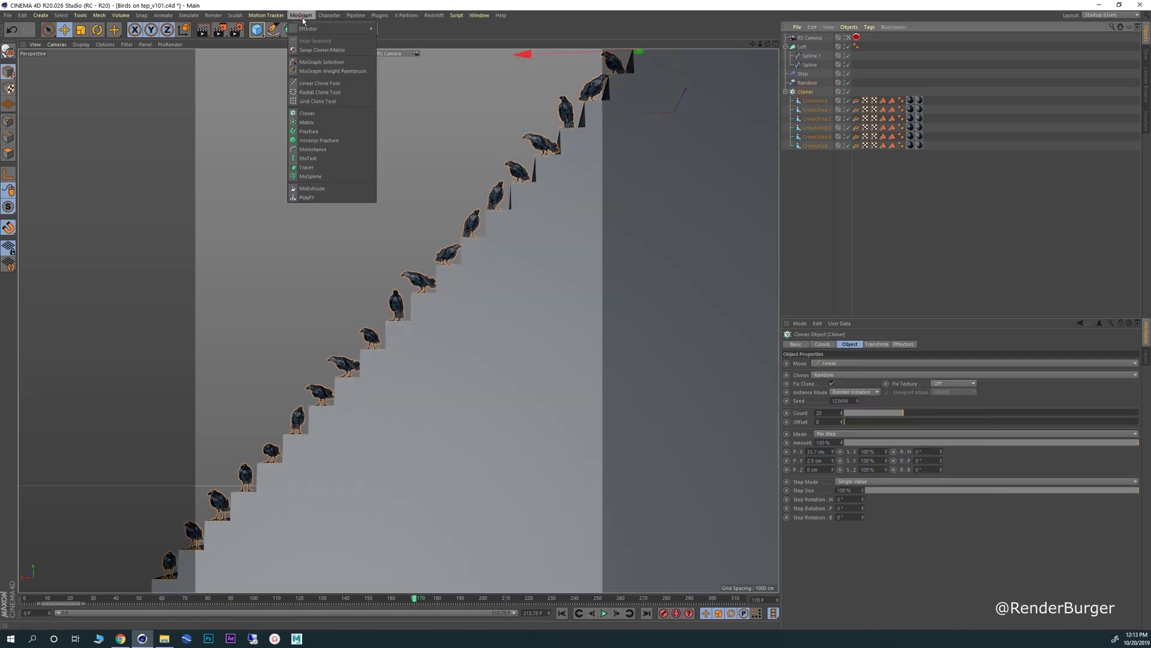
click(324, 63)
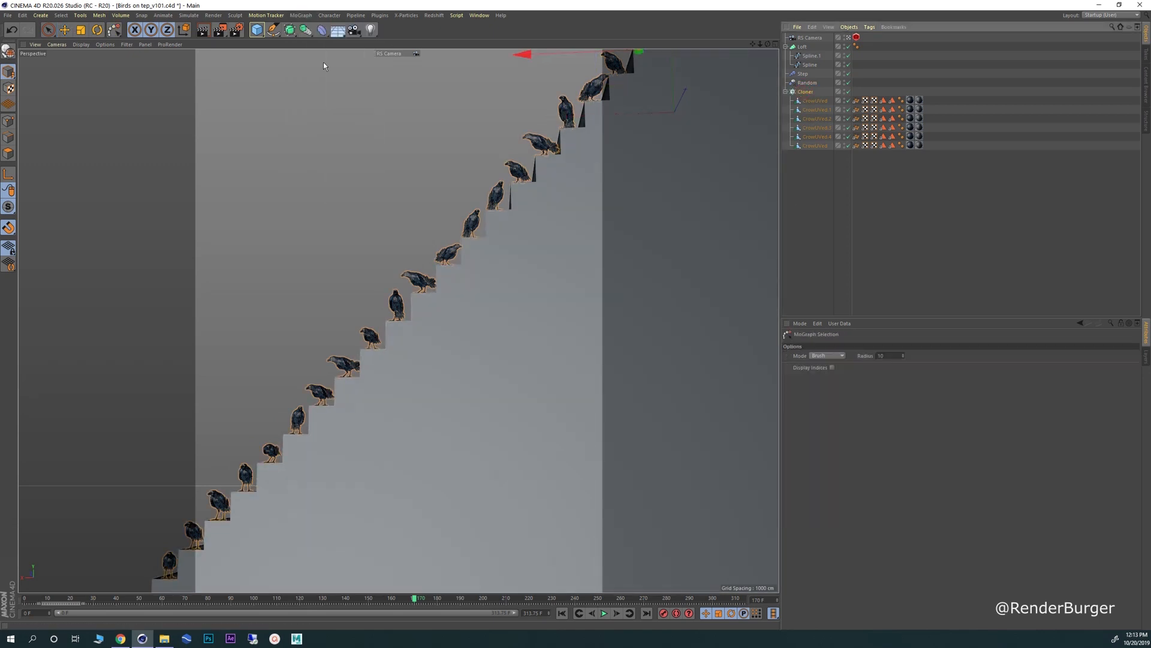
click(348, 380)
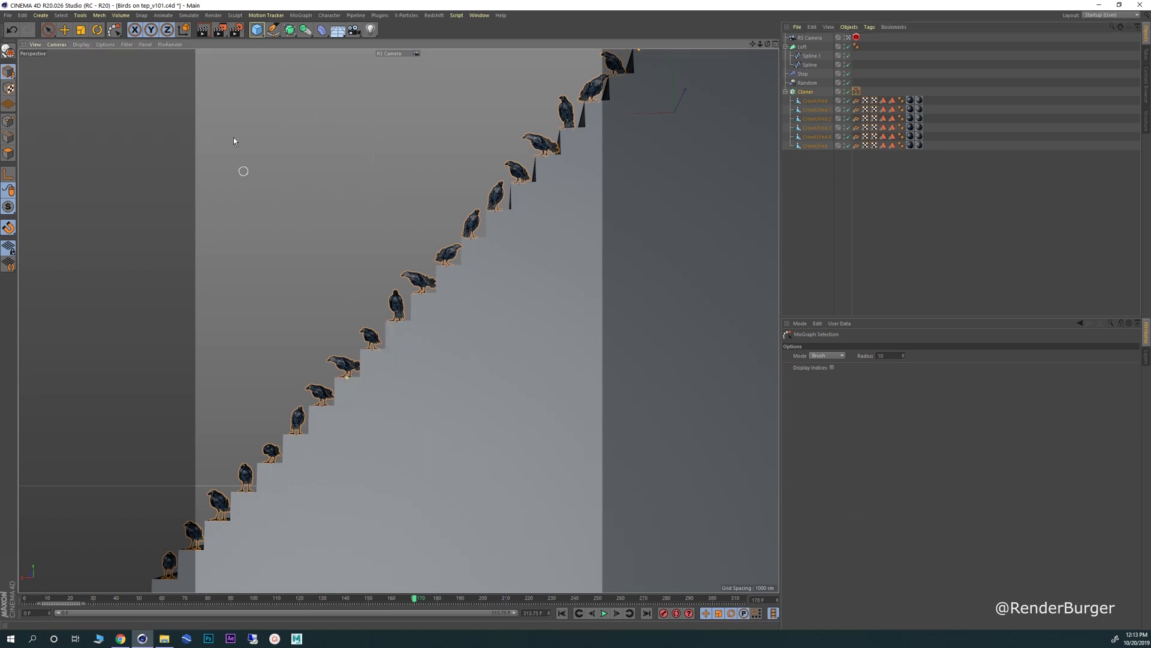
- Add a Plain effector limited to the MoGraph Selection, with its position offset set to 4 cm in X and 0 cm in Y
click(301, 15)
mouse_move(357, 30)
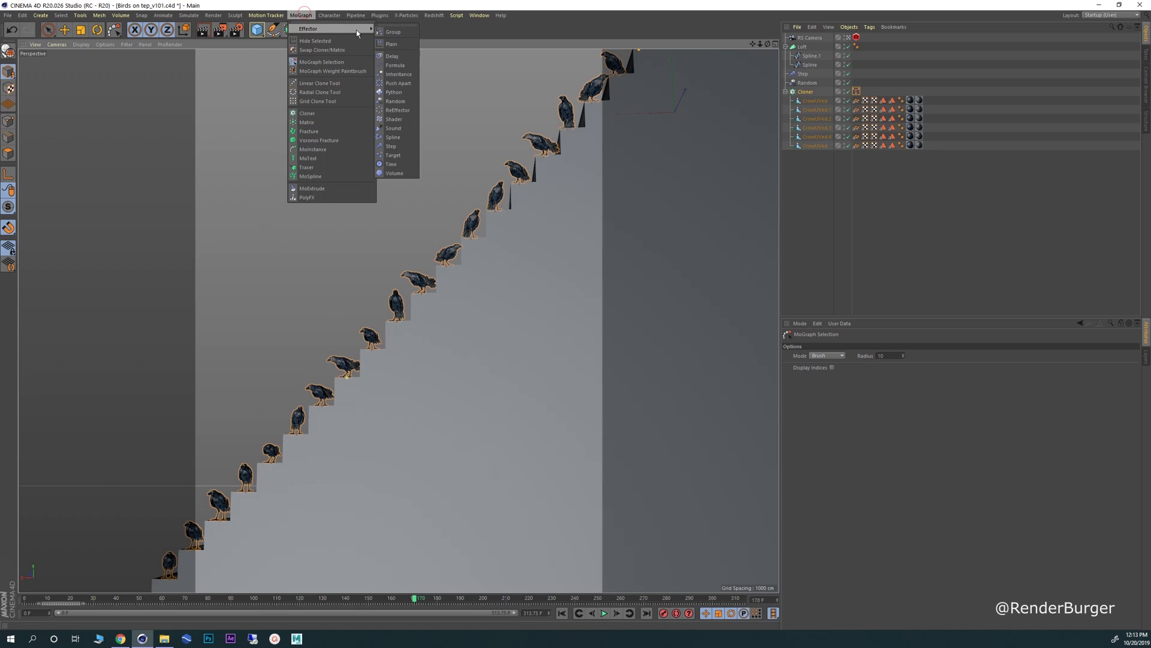
click(398, 43)
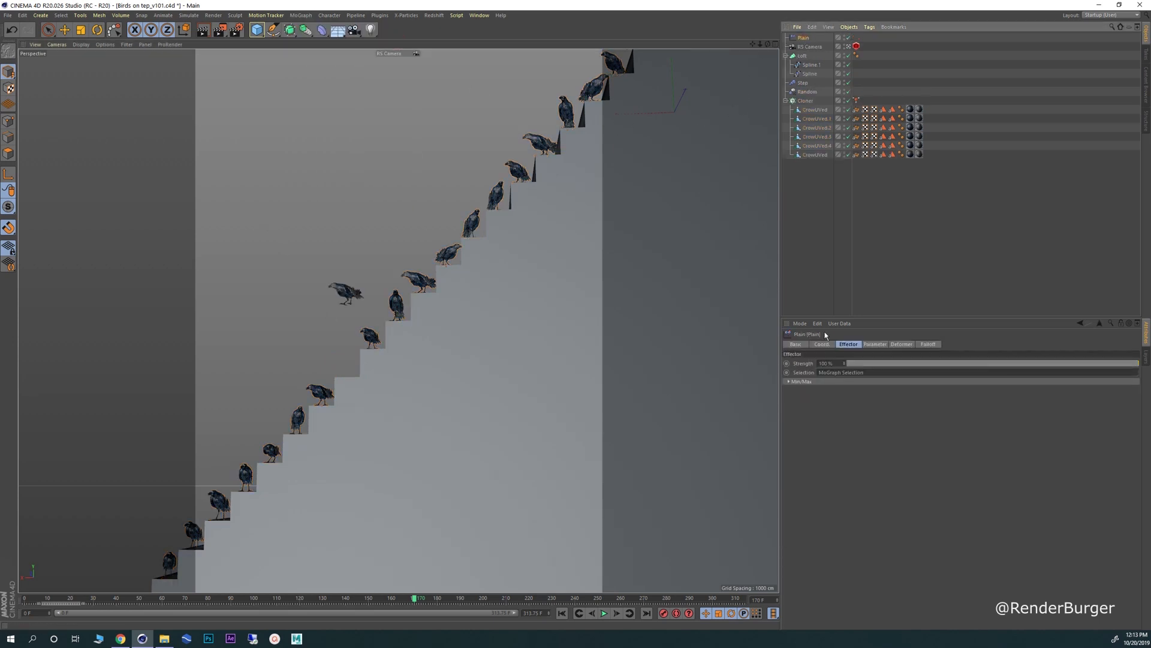
click(875, 345)
drag(845, 401, 846, 391)
text(0)
key(Return)
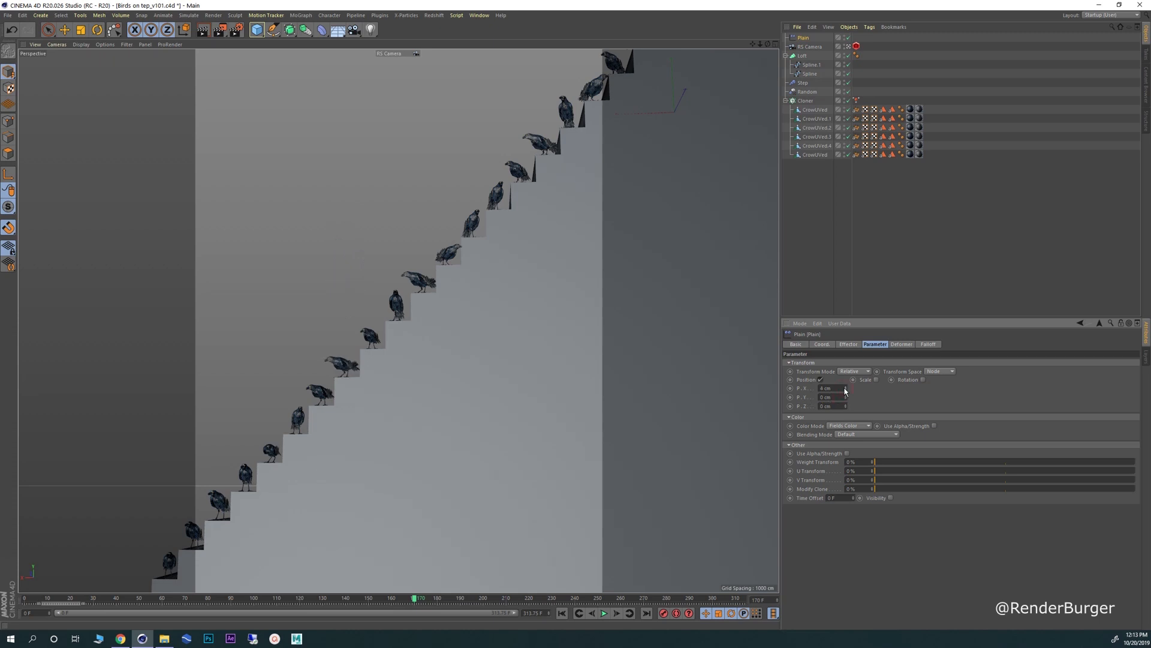
- Enable rotation and uniform scale on the Plain effector and set the scale to 0.1
click(922, 379)
drag(949, 390, 949, 391)
click(876, 380)
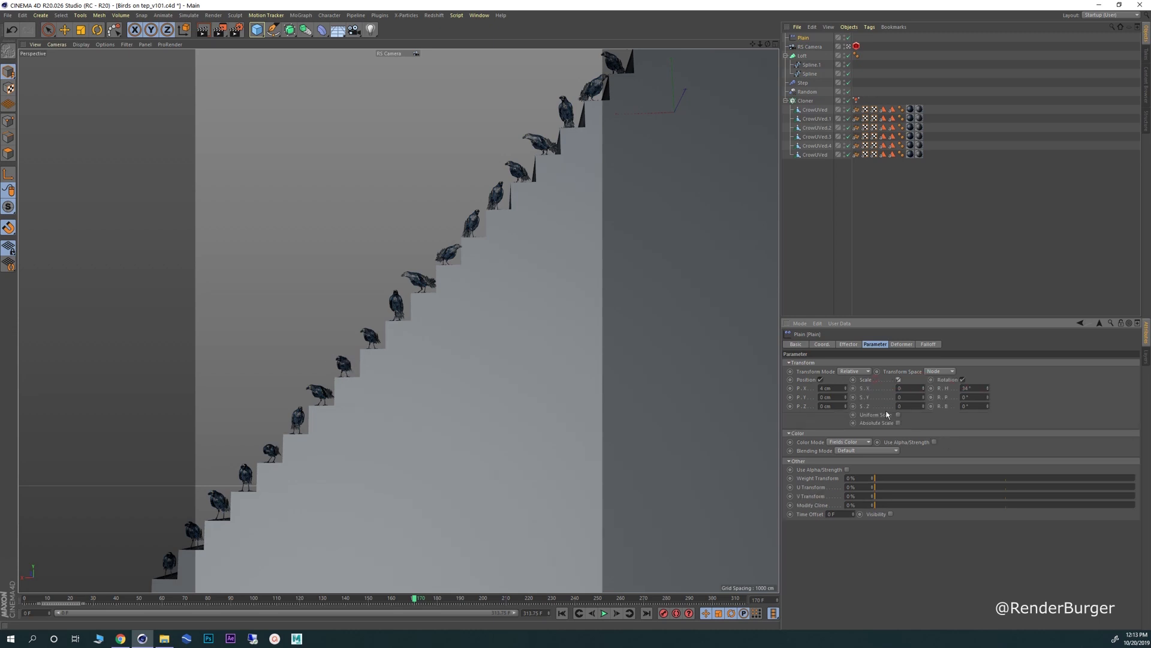
click(898, 414)
click(909, 387)
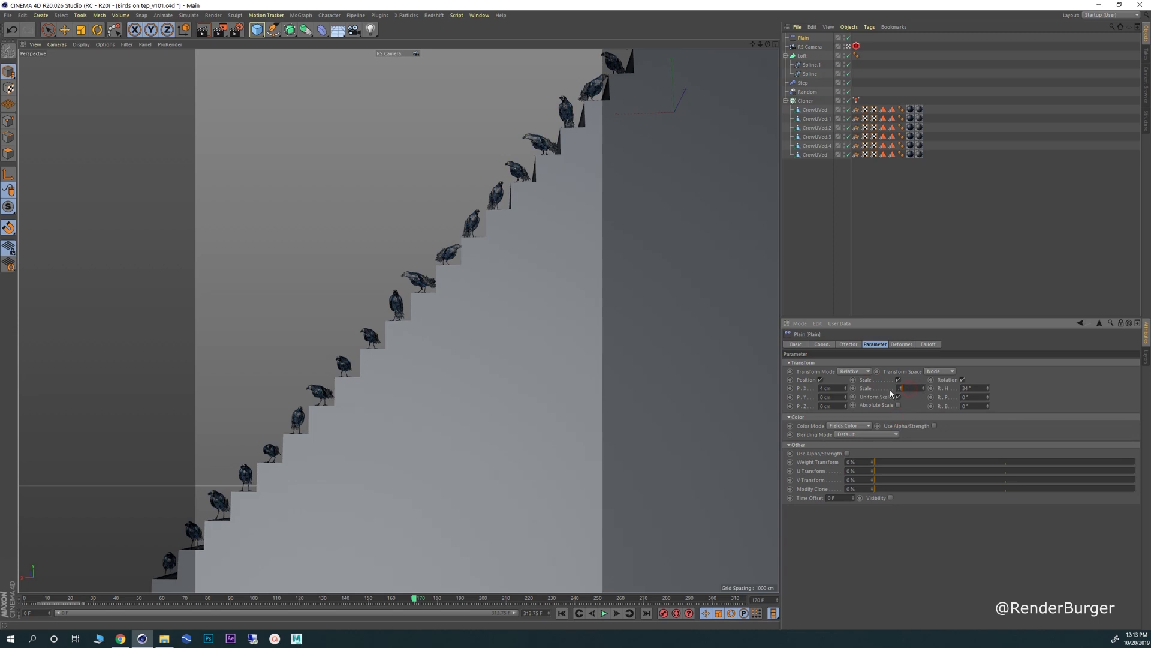
text(0.10.2)
key(Return)
- Set the Plain effector's heading rotation to -10° for the selected crow
text(10)
key(Return)
key(Return)
click(950, 390)
text(10)
key(Return)
- Scrub the timeline to frame 250 to check the adjusted crow and save the project
drag(412, 599, 599, 599)
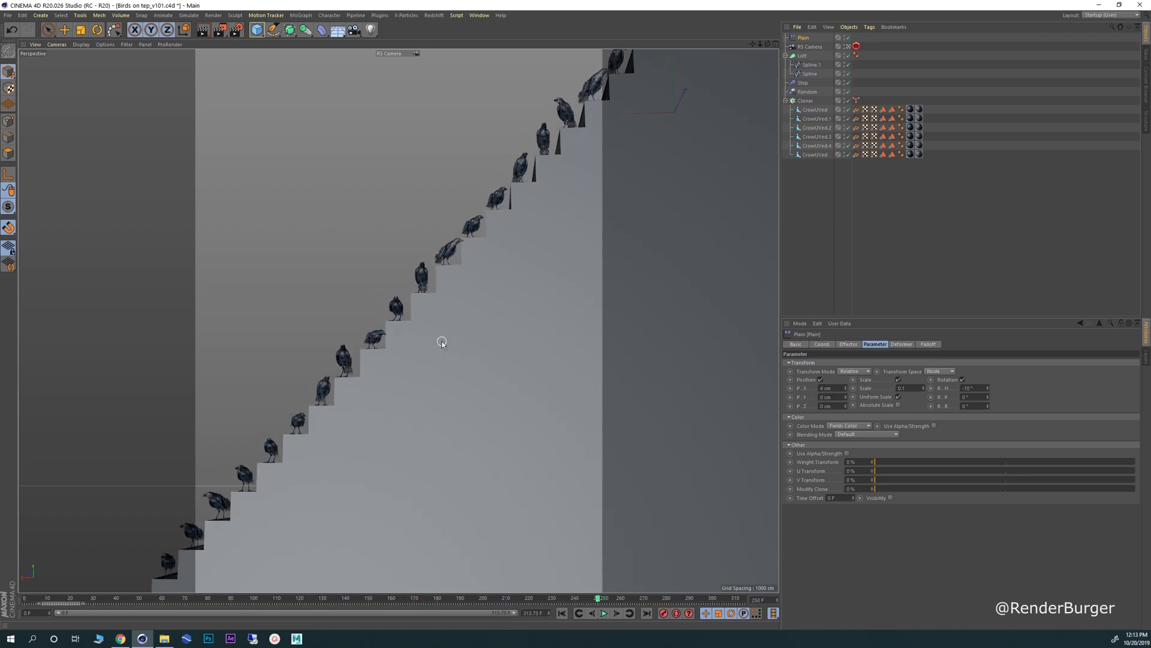
click(8, 15)
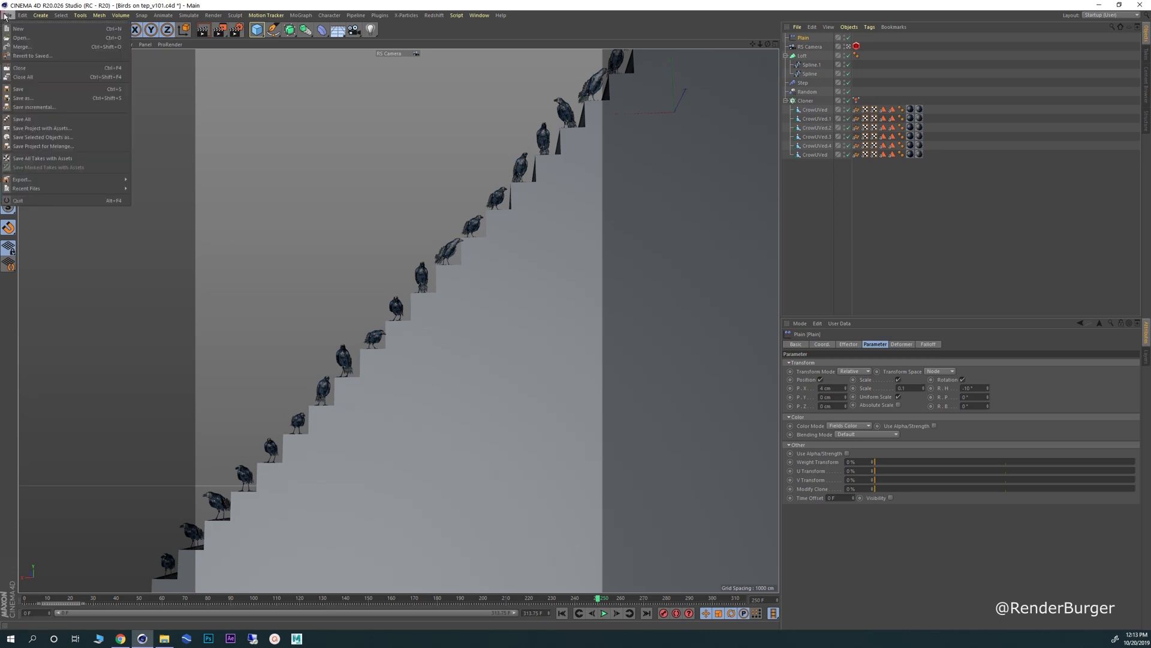
click(36, 89)
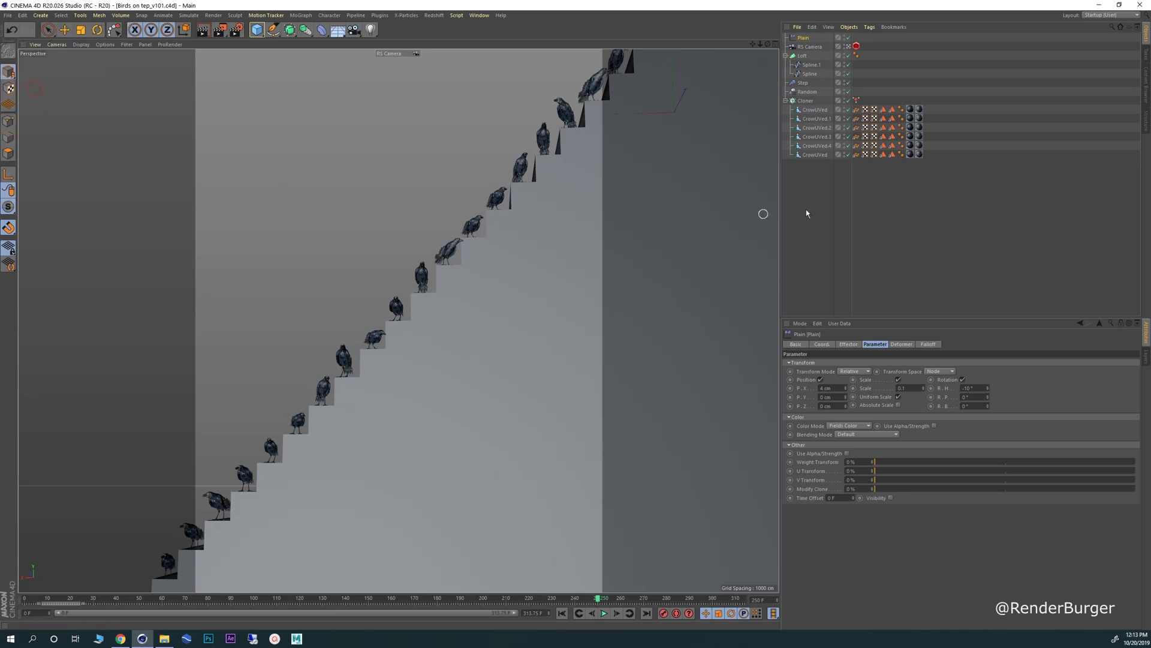
- Make a Hardware OpenGL preview of all frames in MP4 format with an image size of 960
click(213, 15)
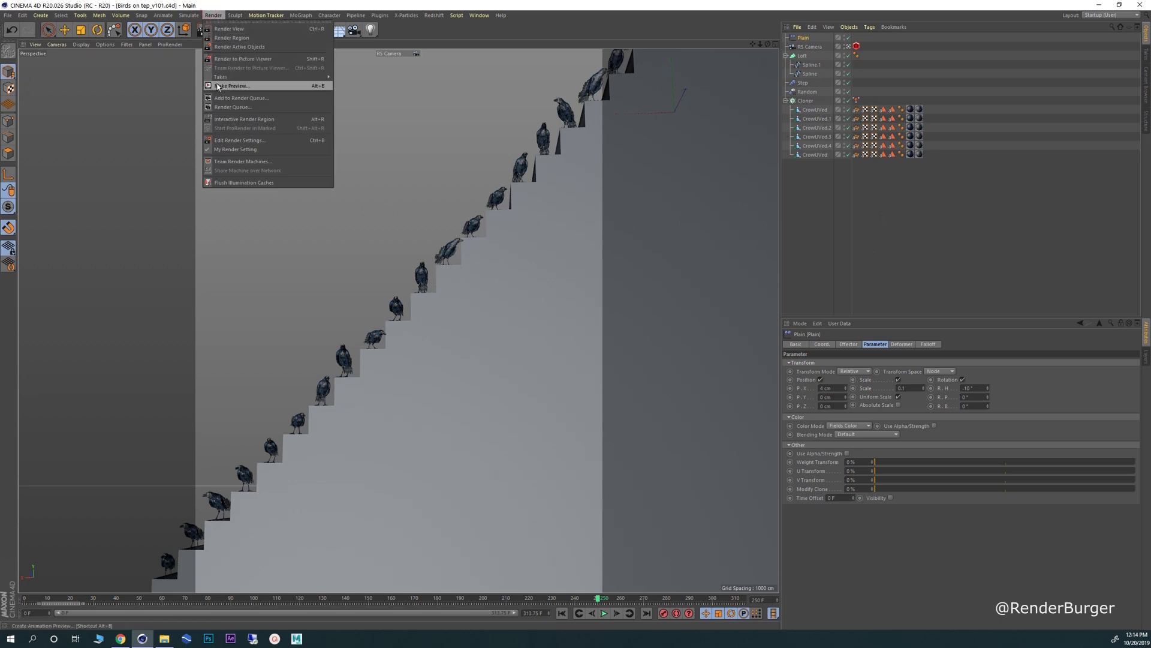
click(244, 86)
drag(264, 27, 511, 55)
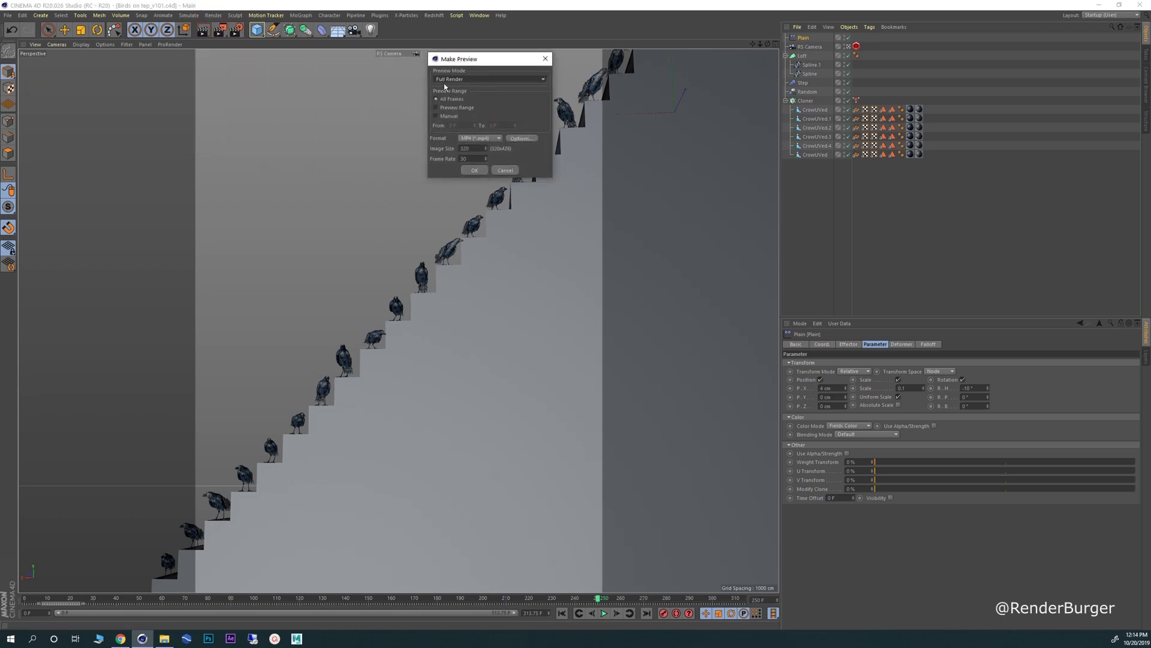
click(481, 80)
click(478, 107)
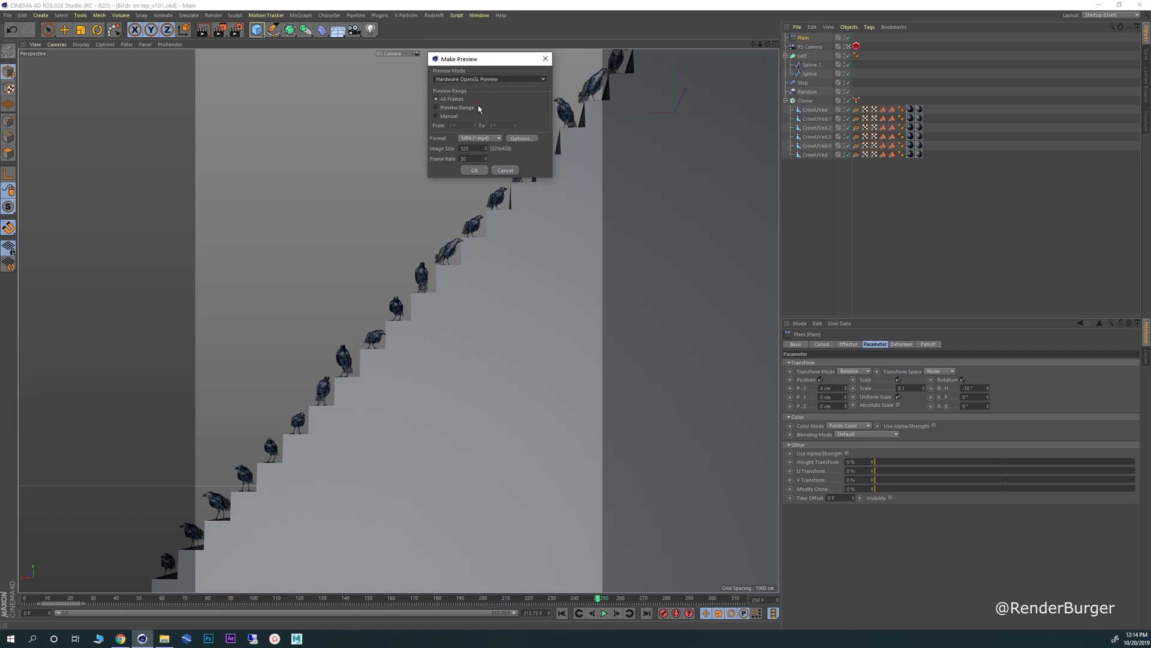
double_click(465, 148)
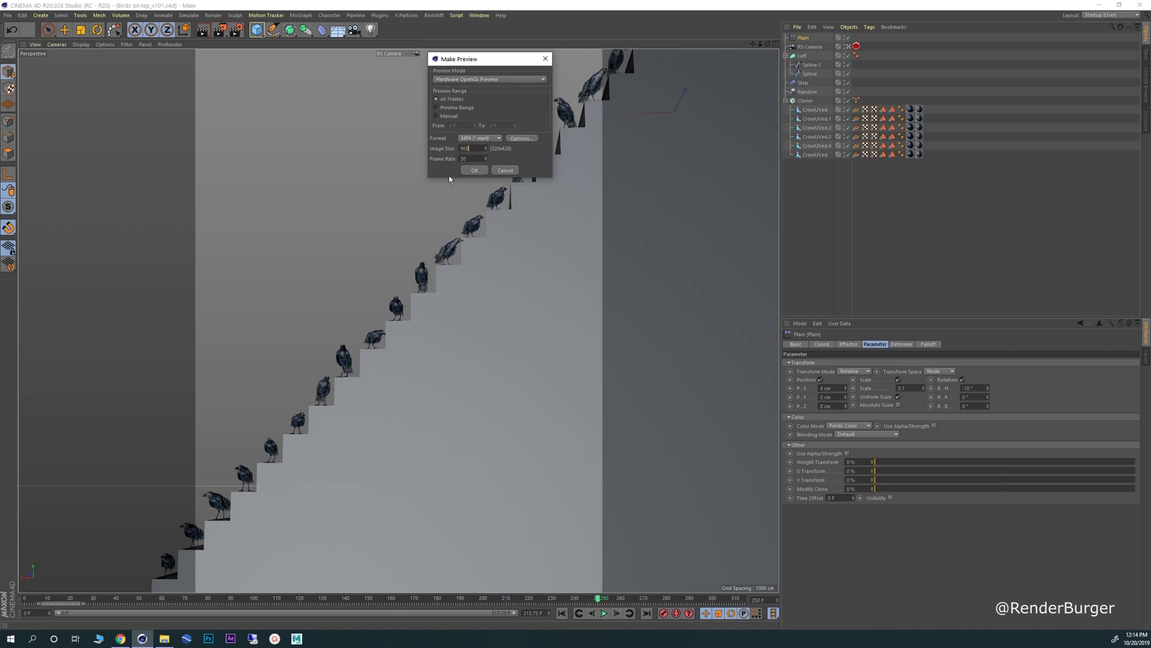
click(473, 170)
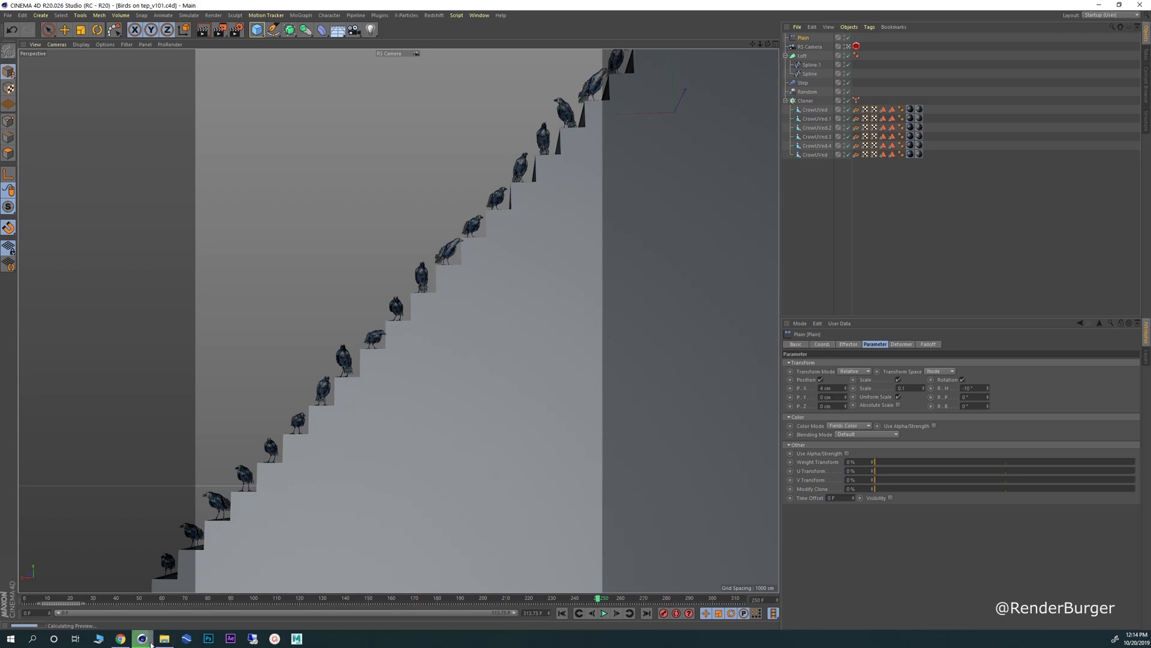
- Review the preview animation in the Picture Viewer, close it and deselect everything with the Move tool active
mouse_move(150, 641)
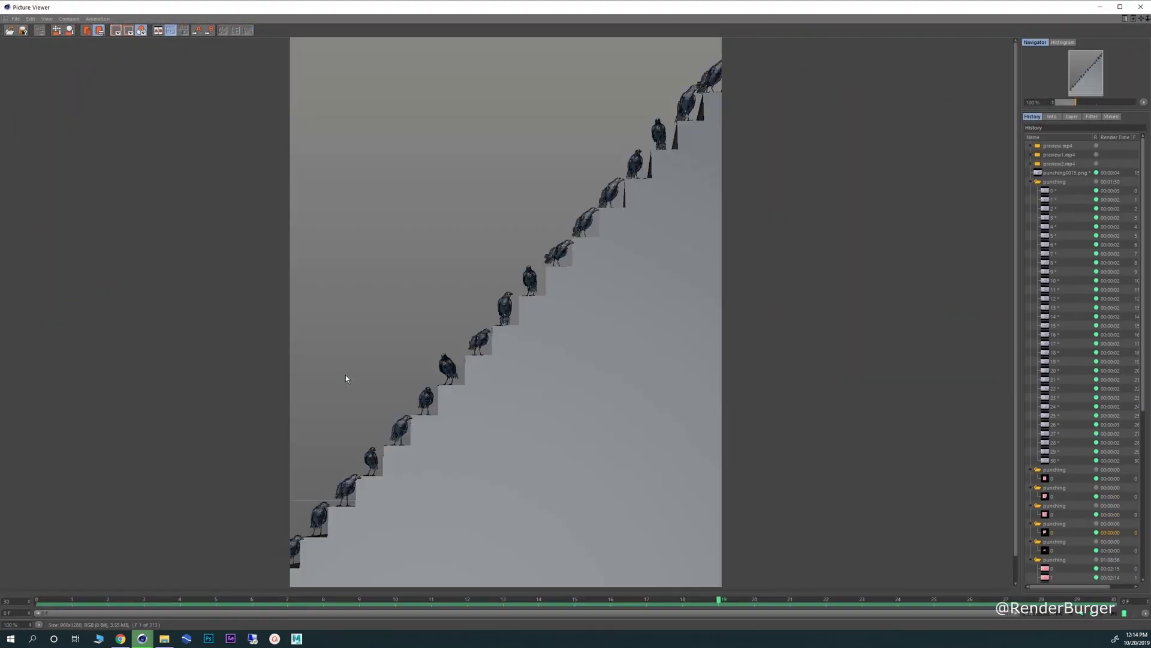
click(1093, 614)
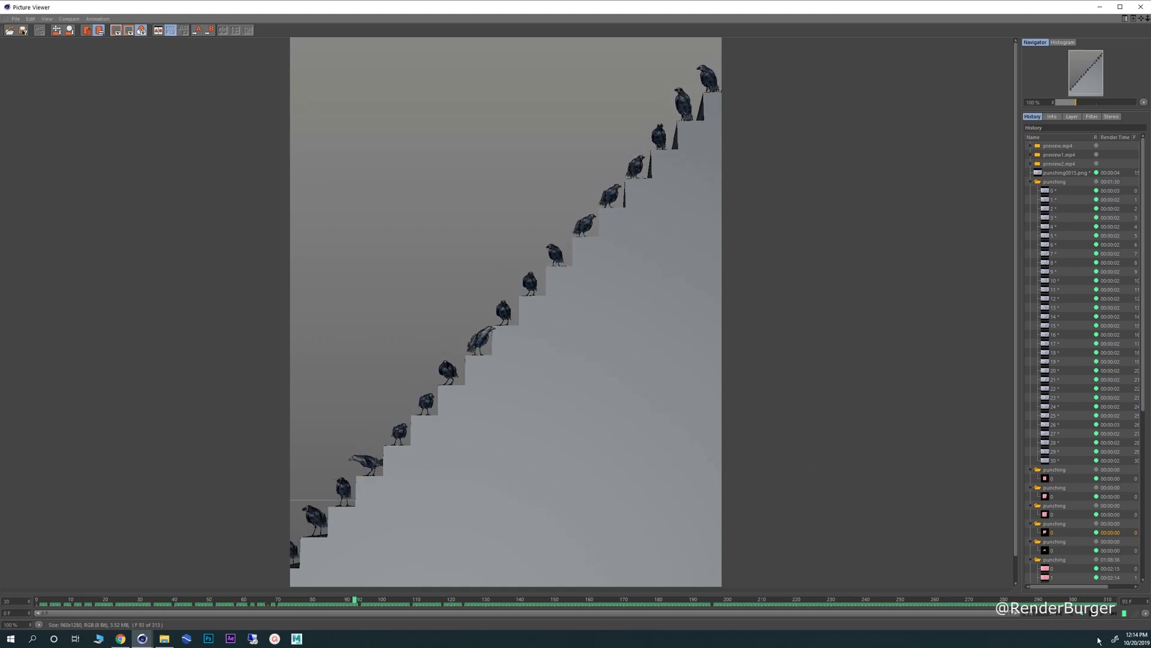
click(1133, 7)
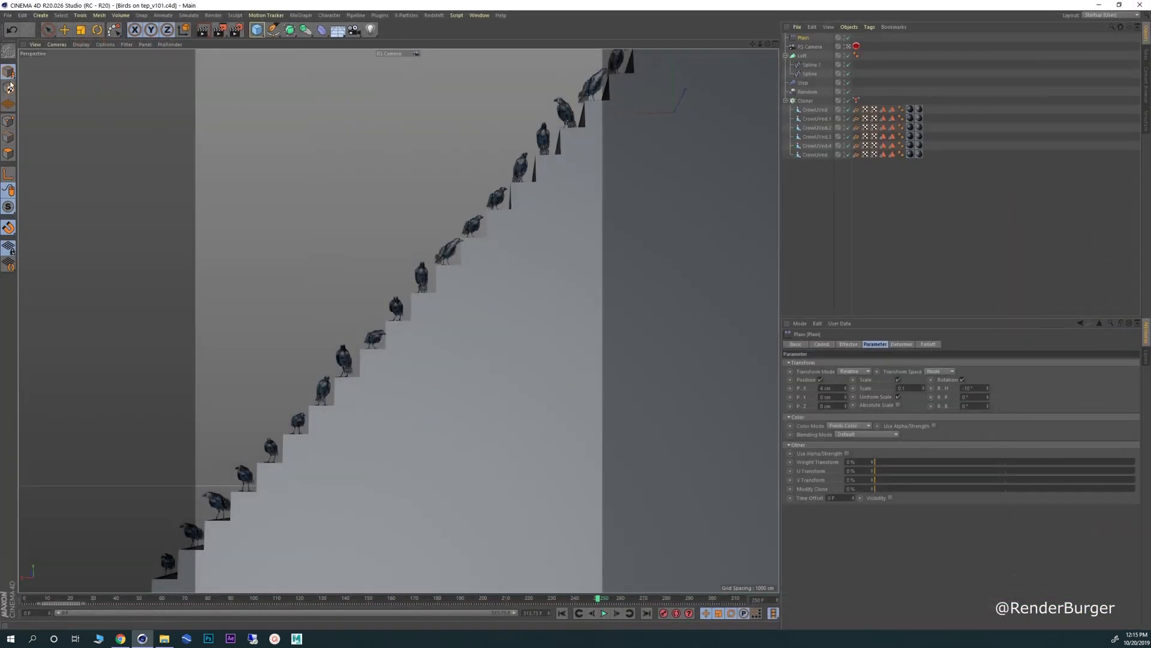
click(64, 30)
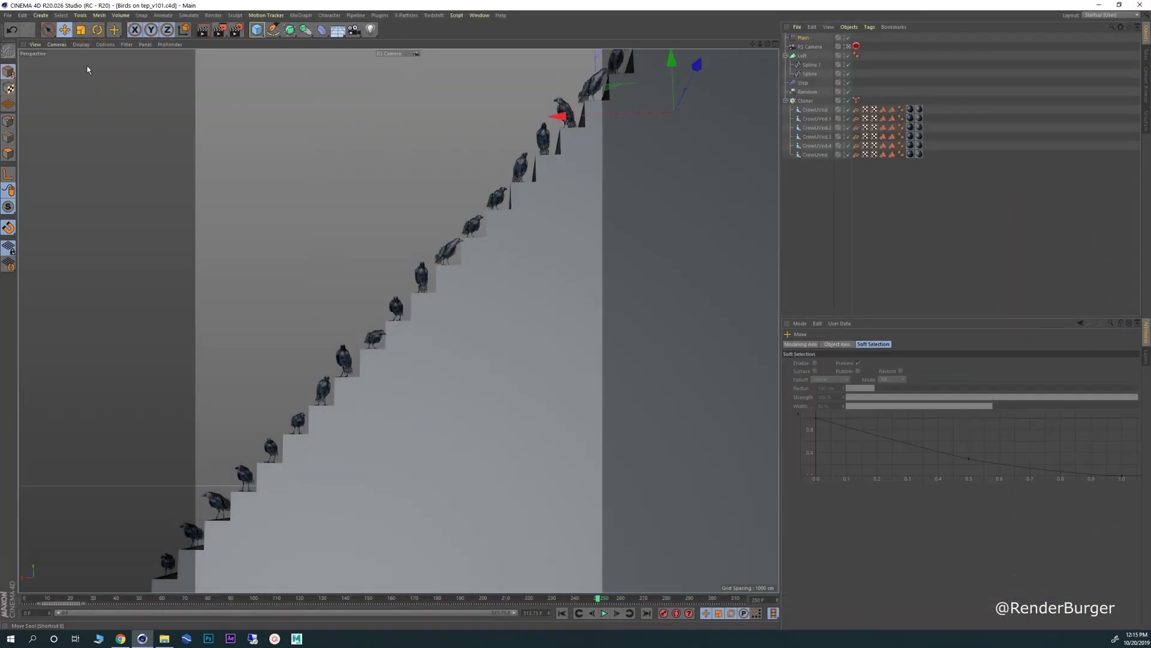
click(946, 193)
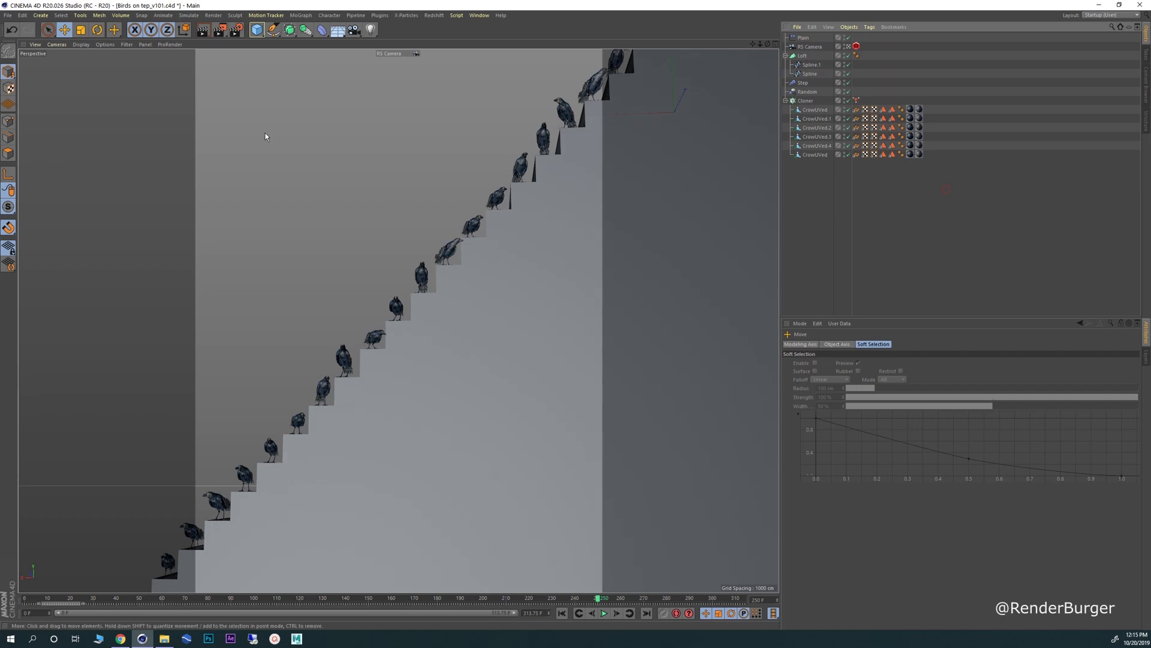
- Set both the primary and secondary GI engines to Brute Force in the Redshift render settings
click(233, 33)
drag(305, 26, 586, 132)
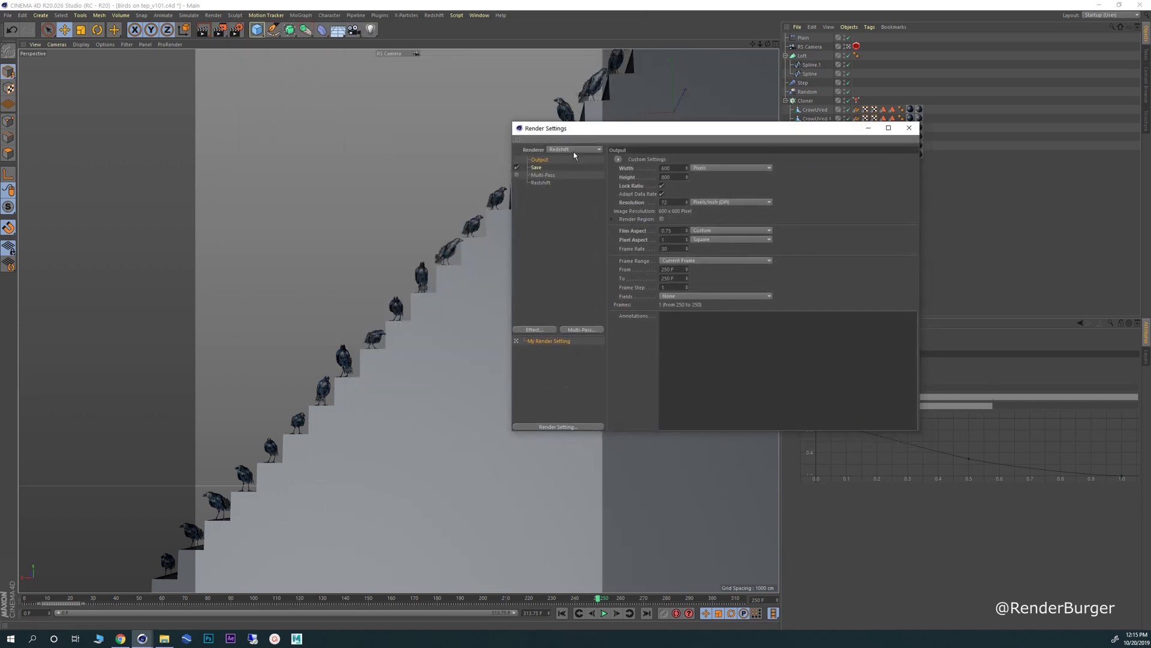
click(540, 183)
click(727, 160)
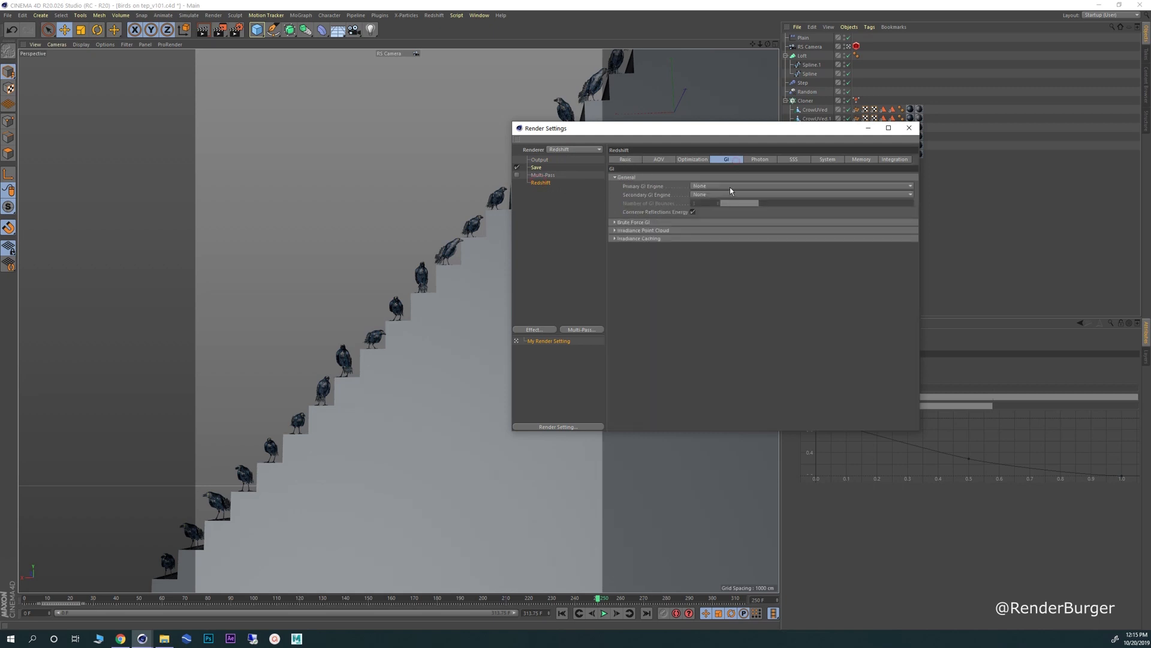
click(714, 186)
click(725, 213)
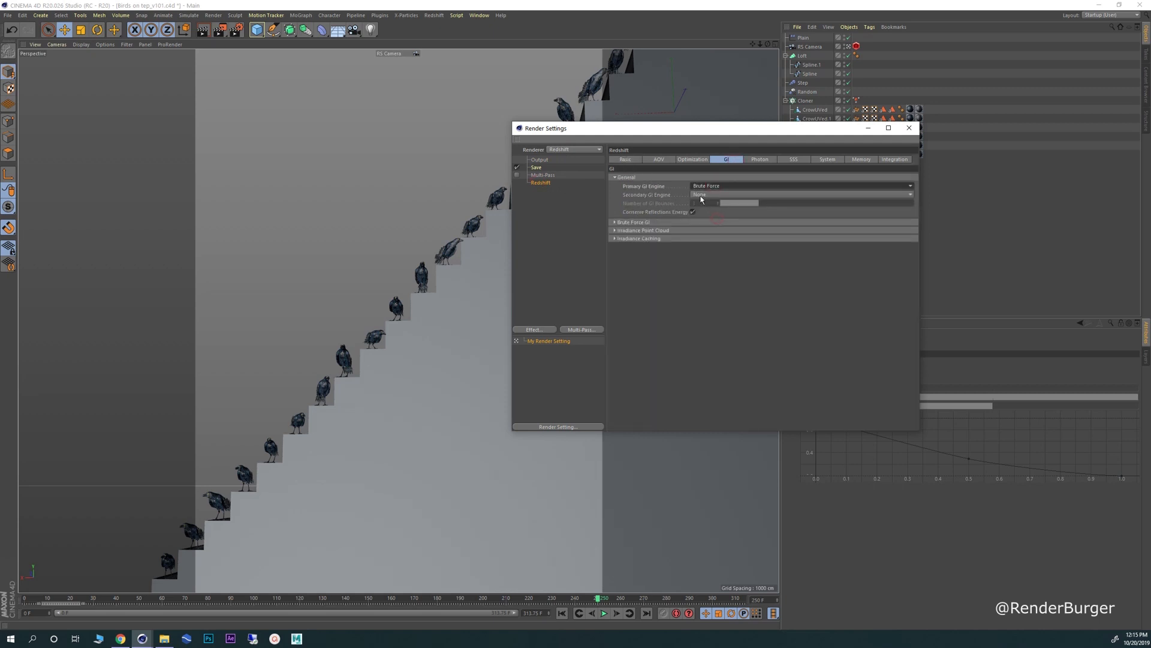
click(701, 195)
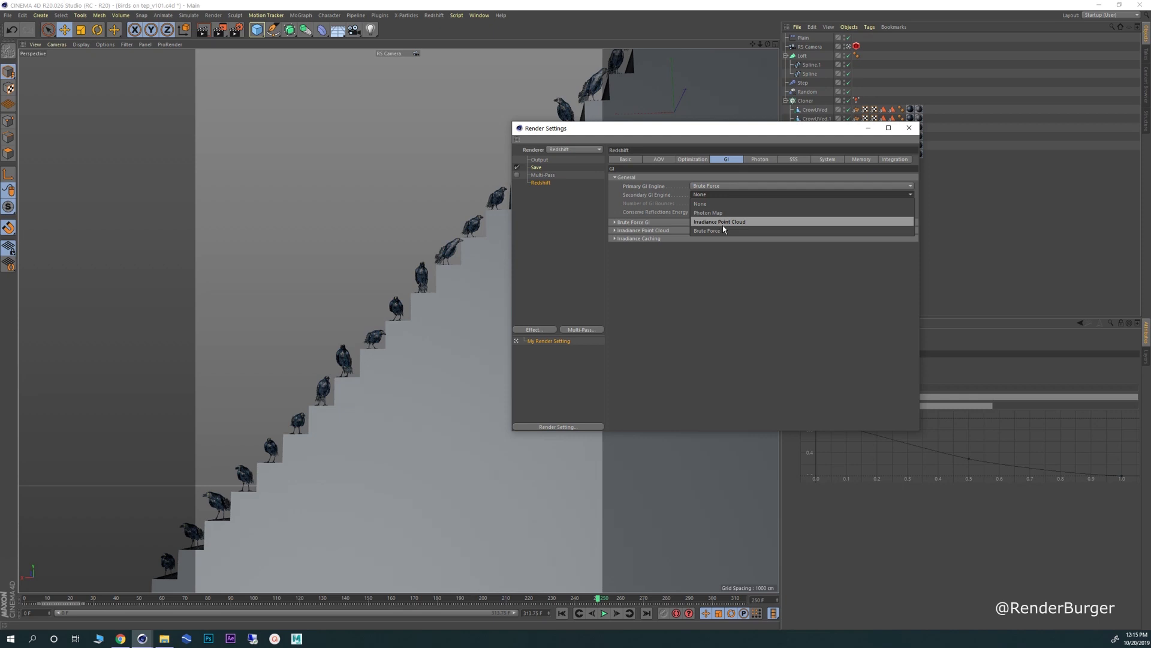
click(723, 230)
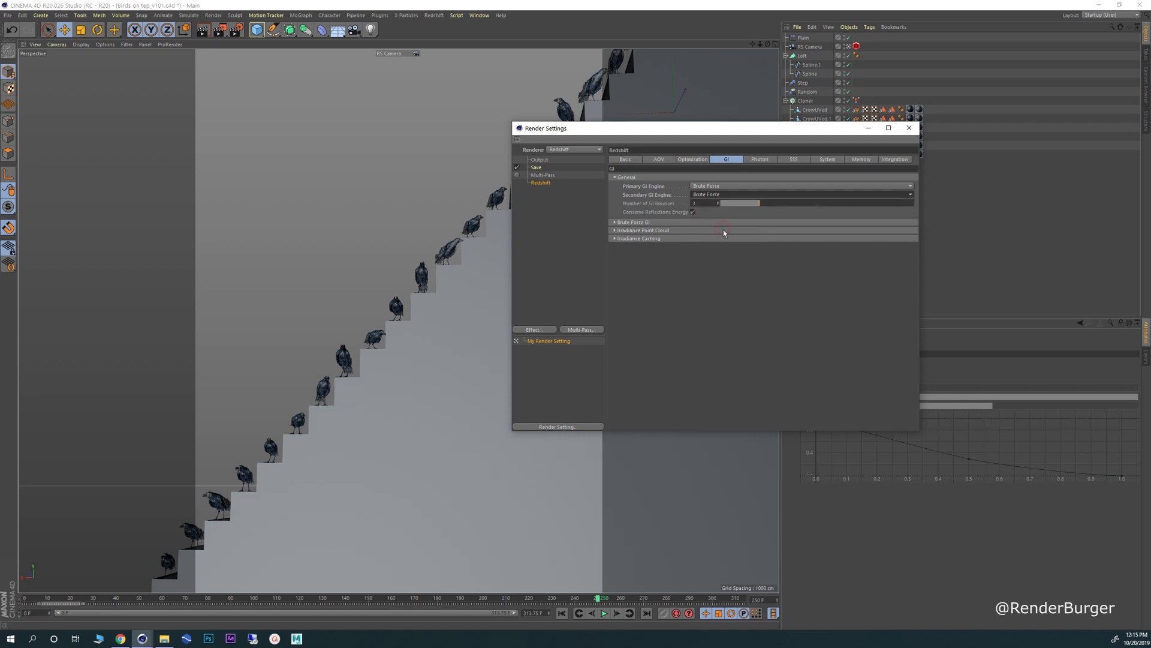
- Enable the Redshift material override in the system settings and close the render settings
click(833, 160)
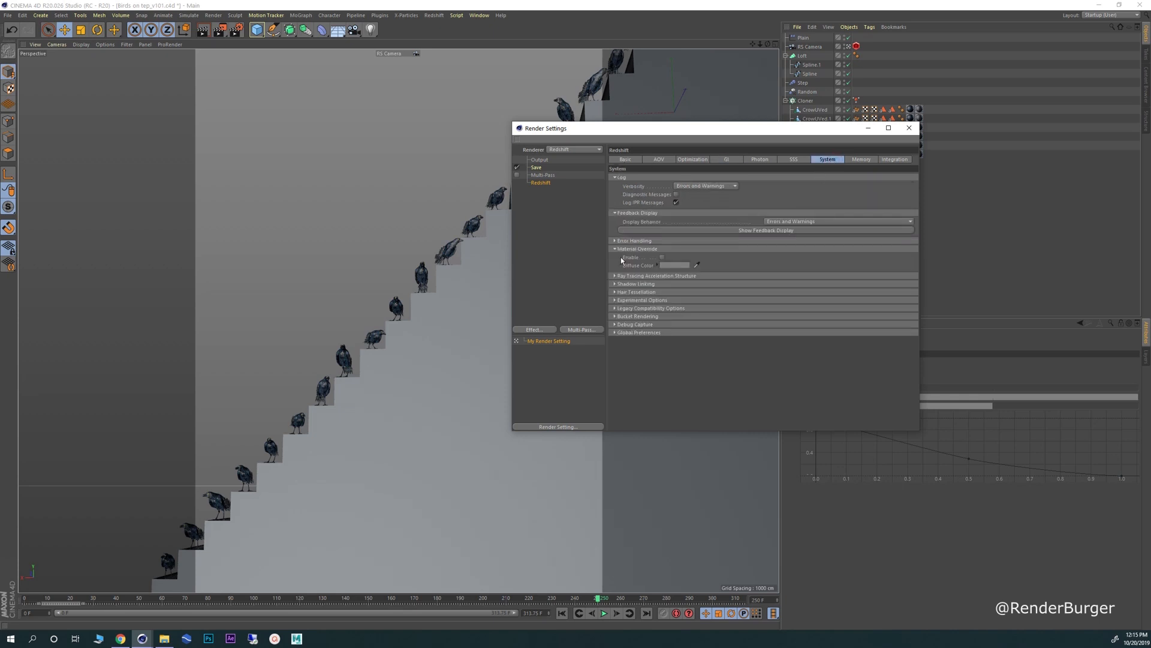
click(661, 258)
click(908, 129)
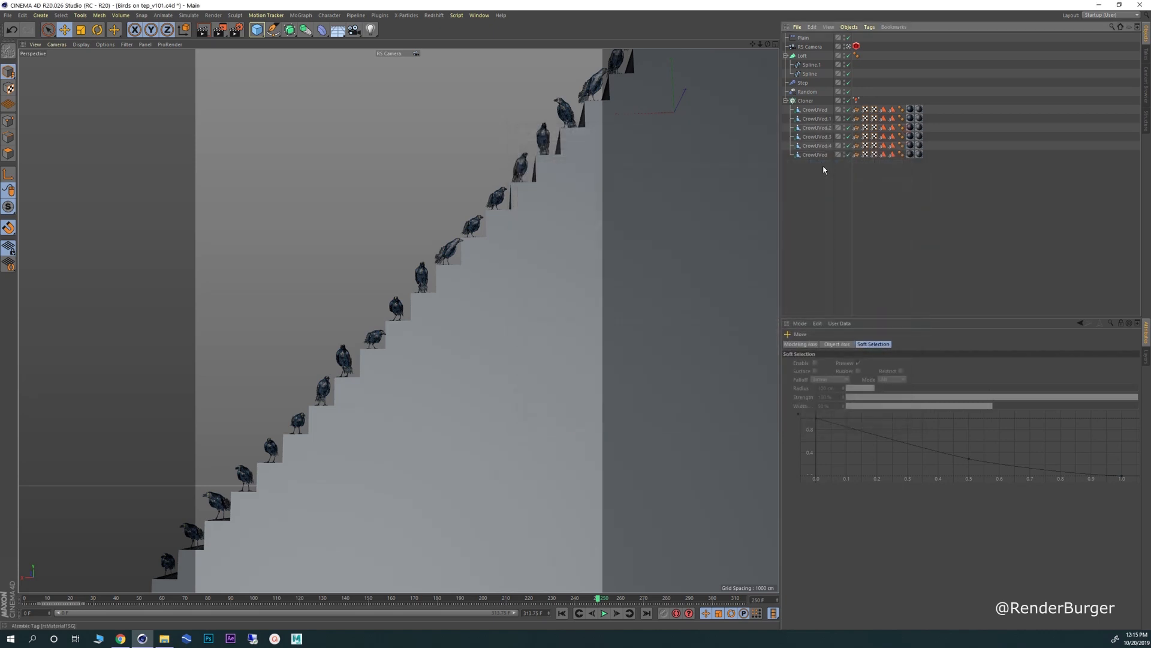
click(433, 15)
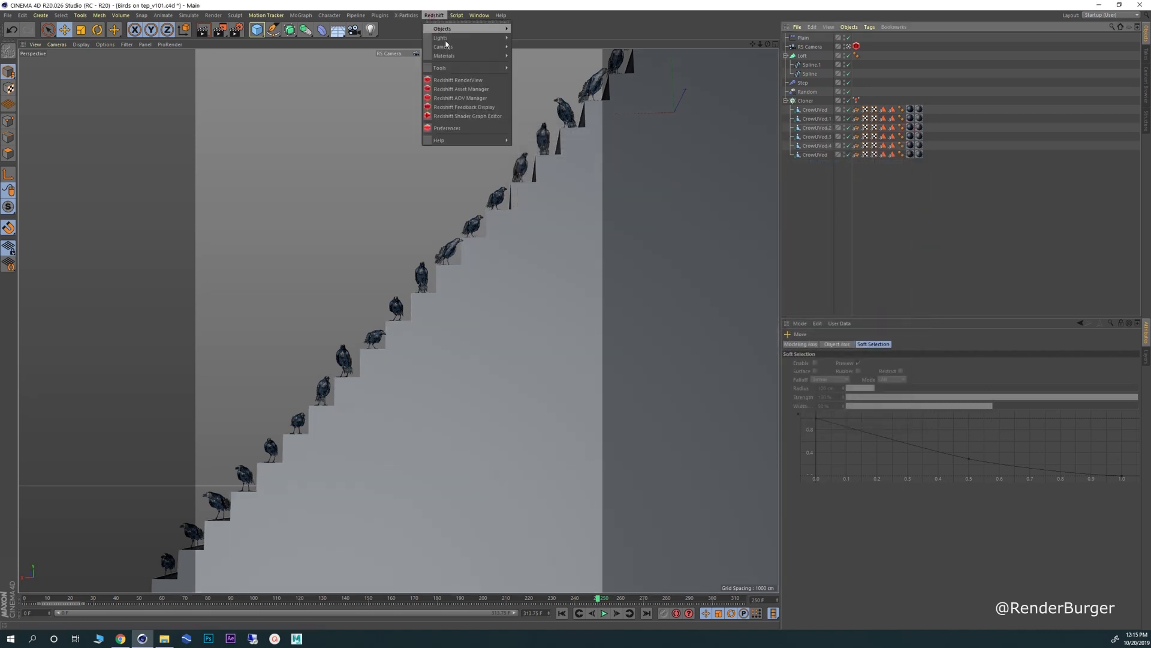
click(451, 82)
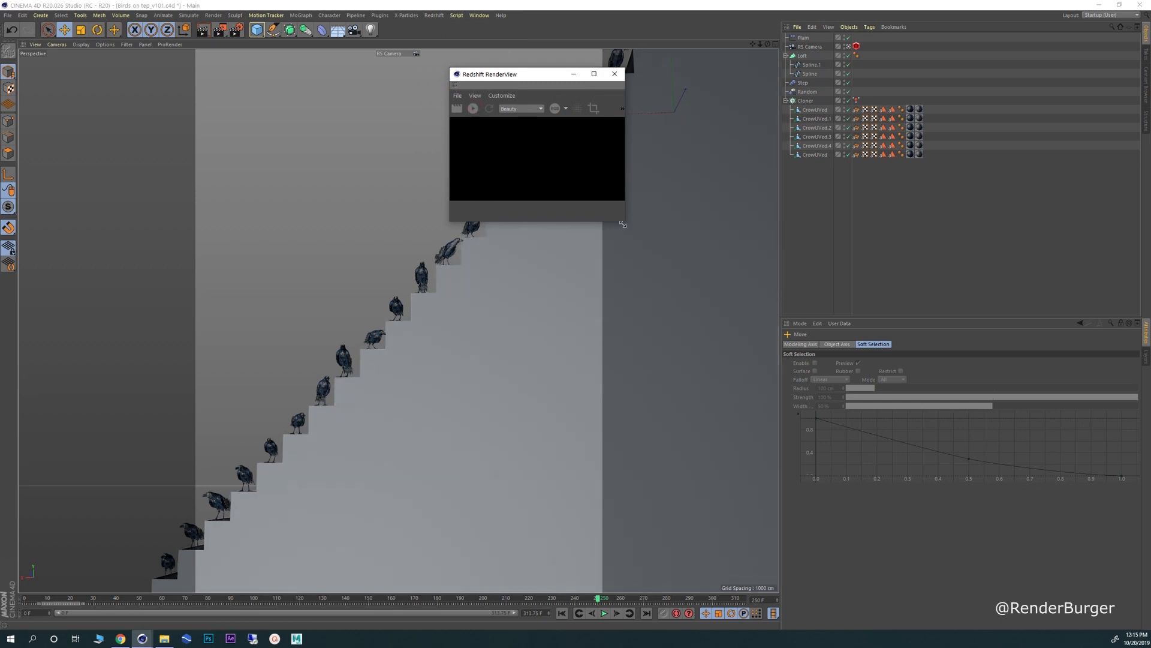
drag(622, 224, 827, 406)
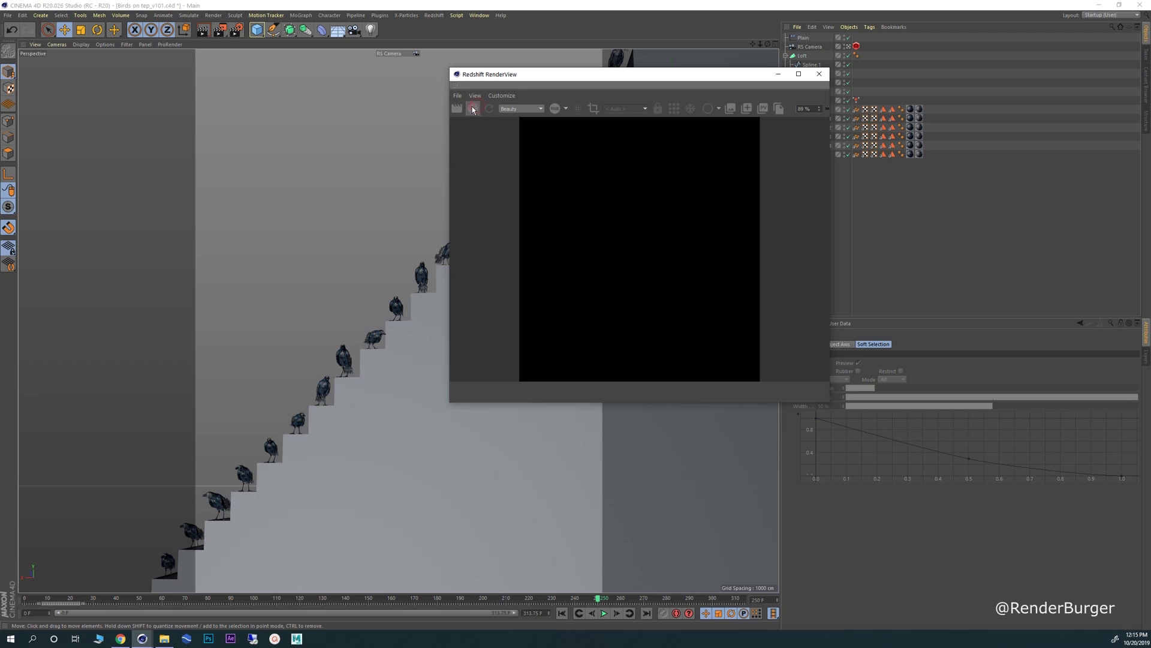
click(820, 73)
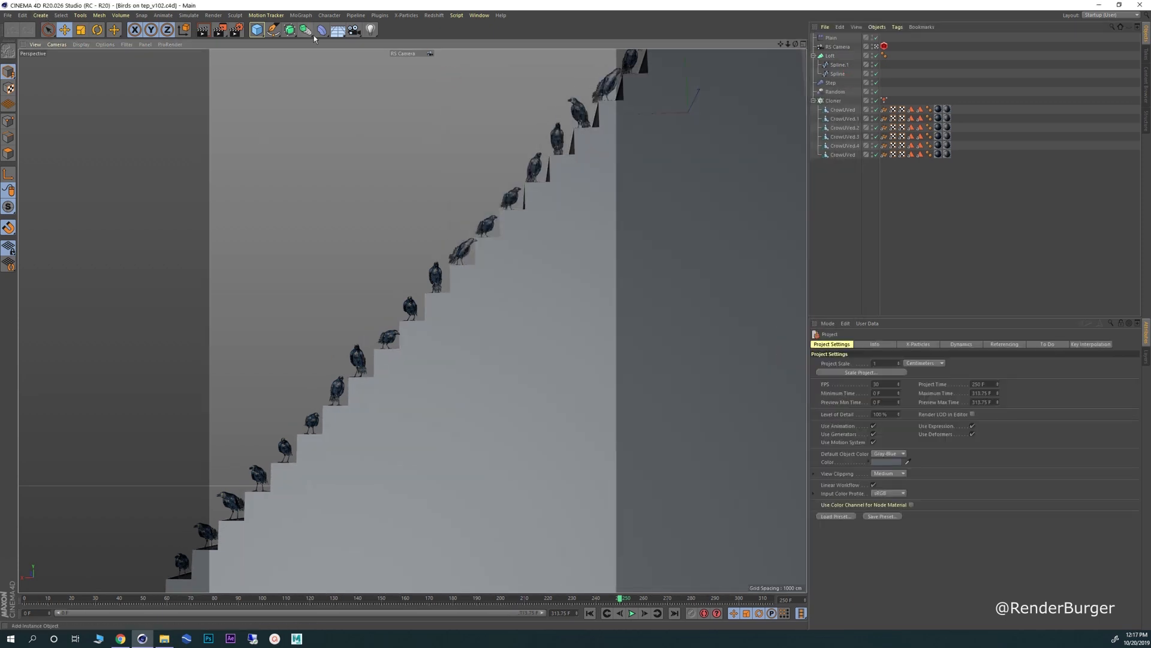
- Start a live render of the scene in Redshift RenderView and enlarge its window to show the full image height
click(434, 15)
click(464, 79)
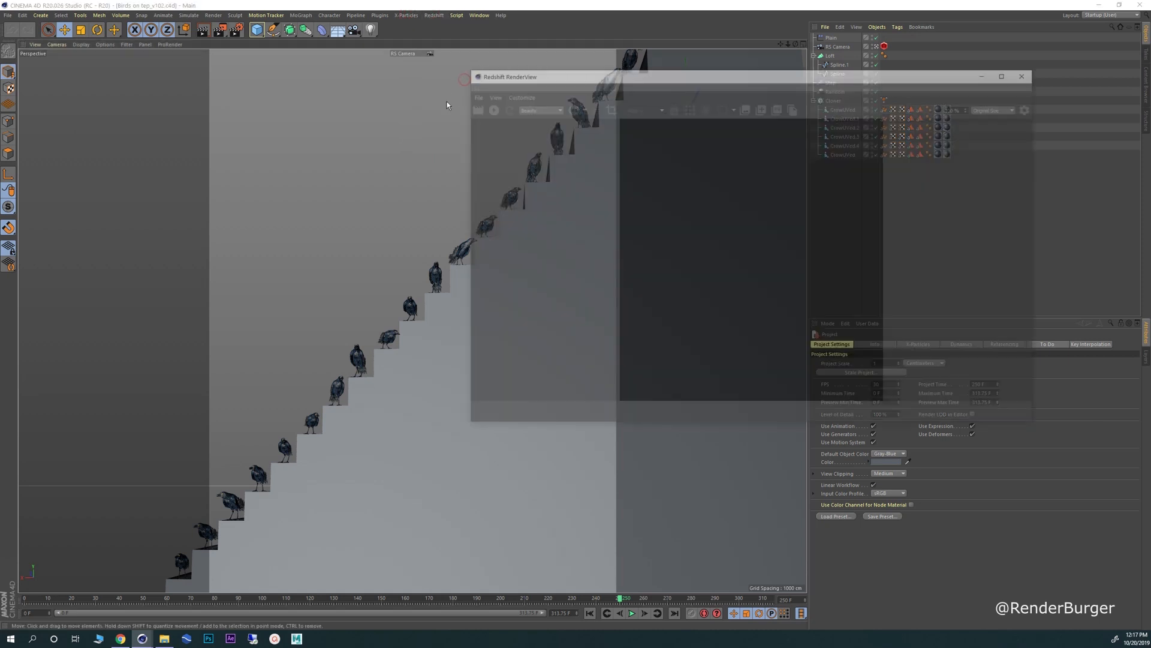
click(487, 106)
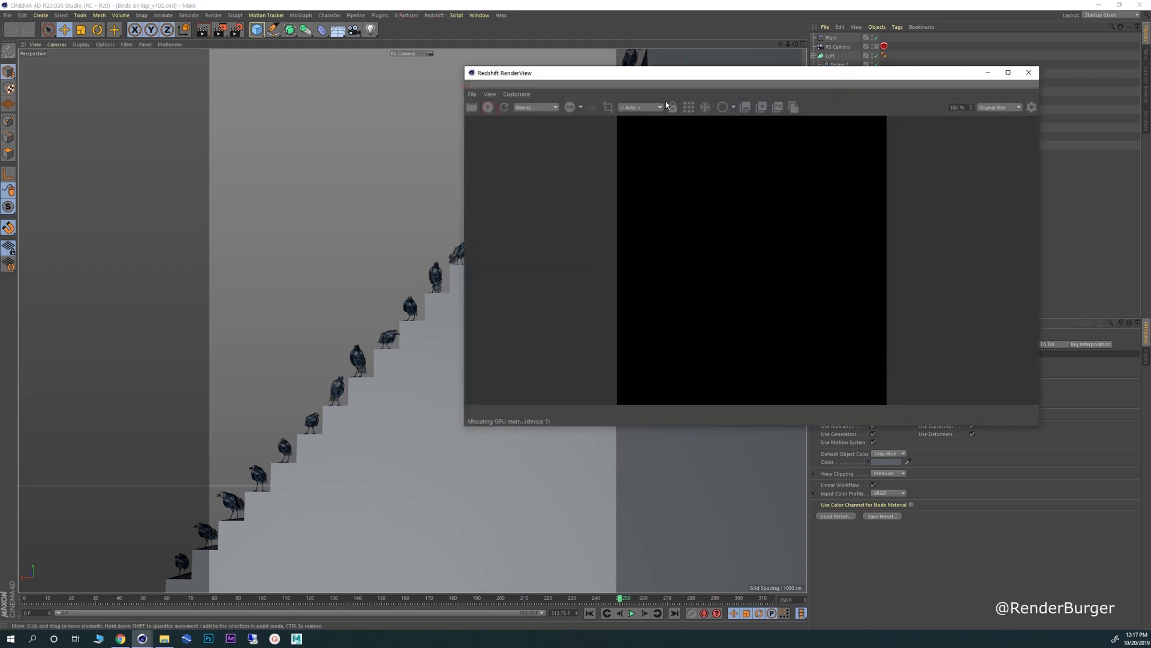
drag(659, 72, 465, 78)
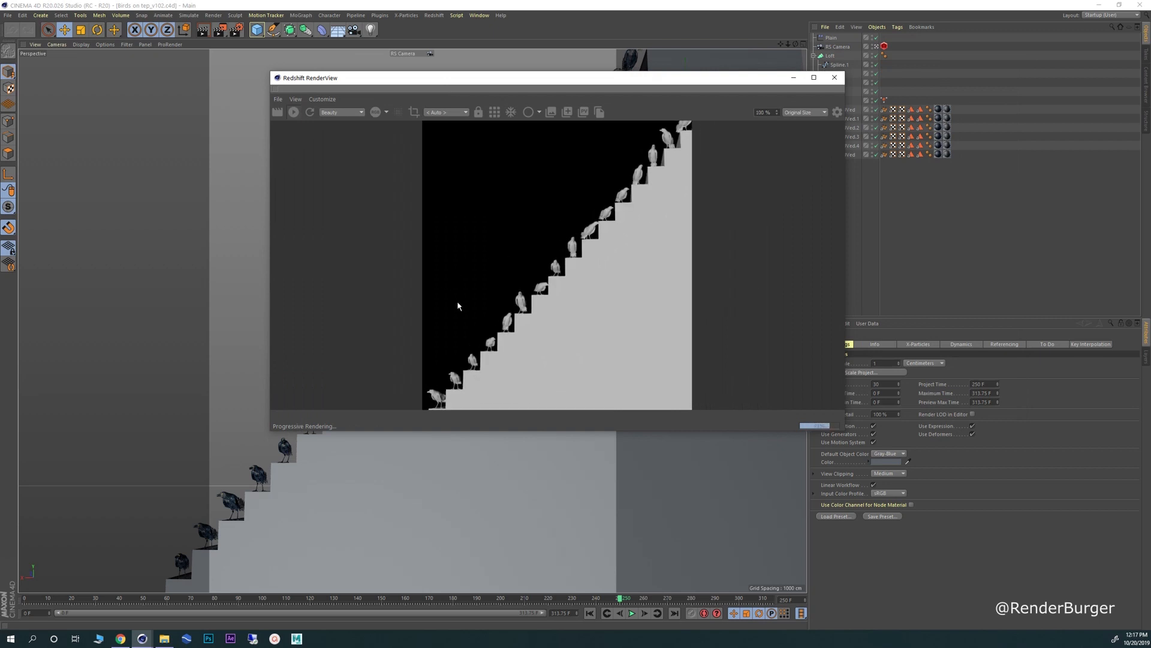
drag(431, 85, 312, 60)
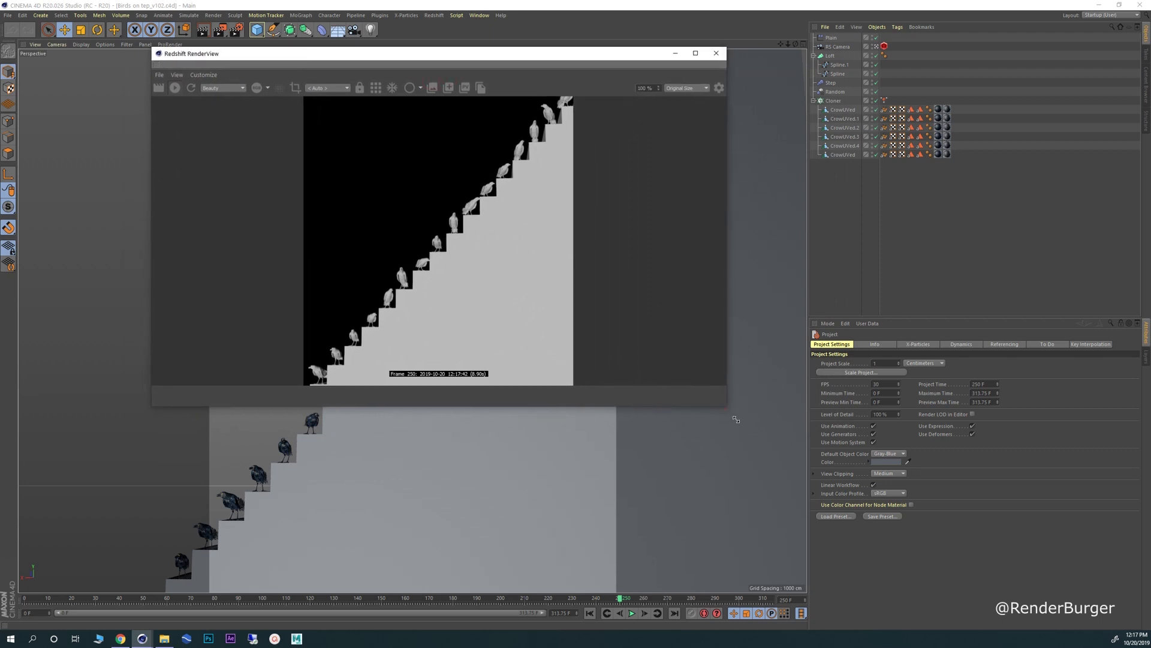
drag(735, 420, 773, 502)
drag(306, 55, 627, 52)
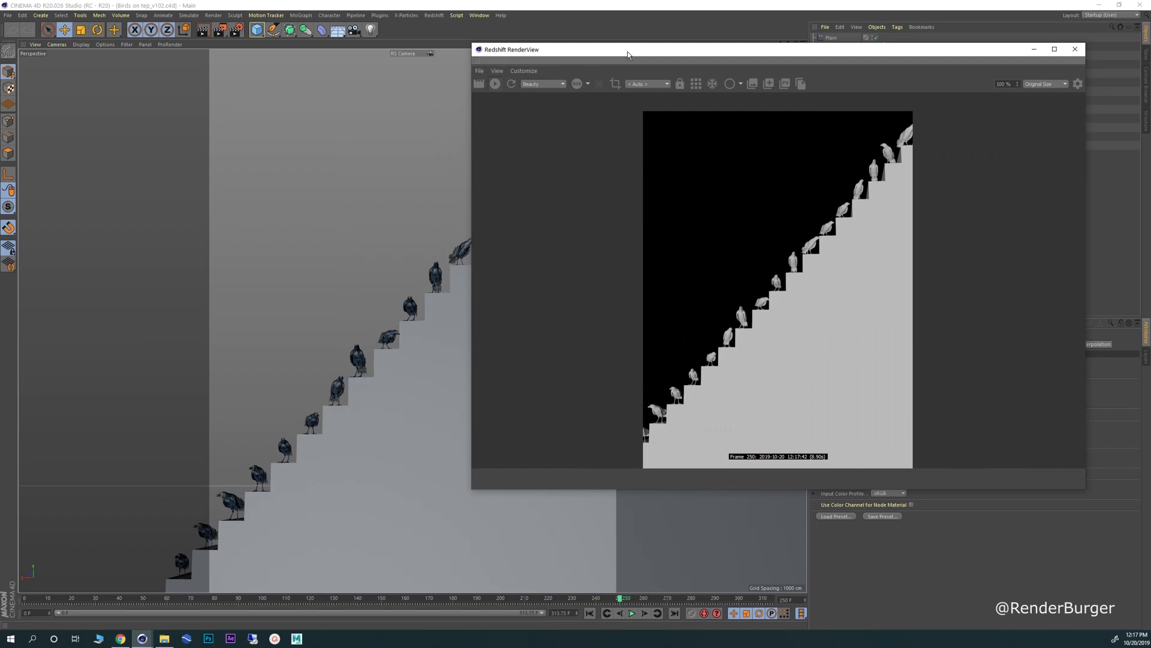
drag(627, 54, 367, 65)
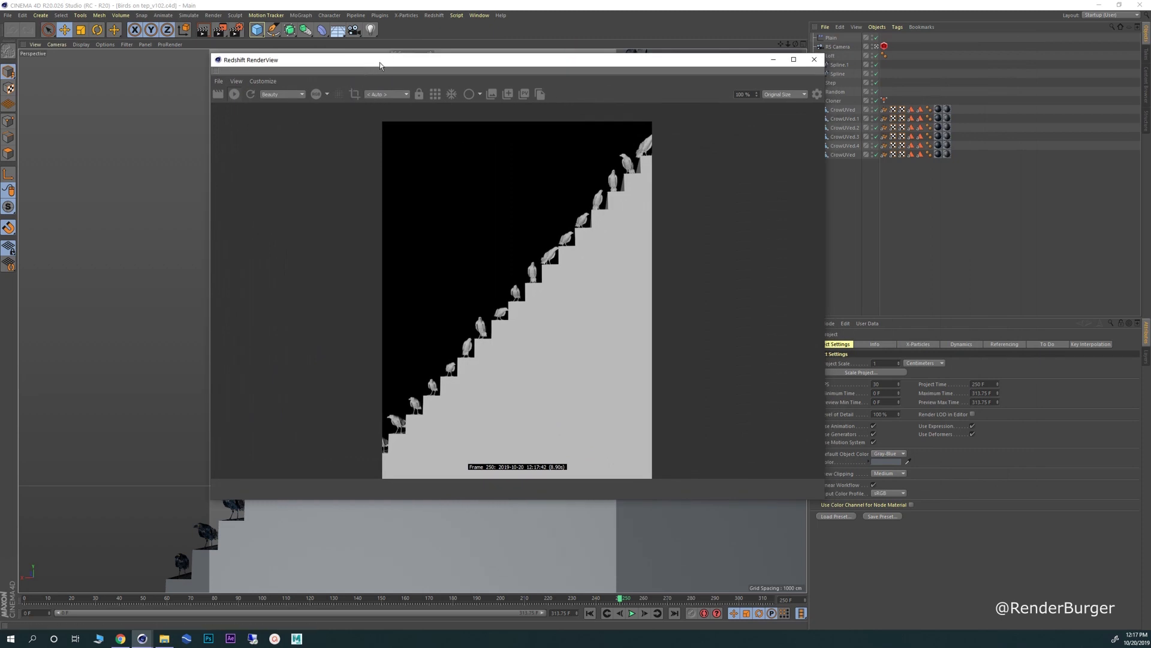
drag(380, 65, 554, 73)
- Add a Redshift Sun & Sky Rig to light the scene and check it in the live render
click(433, 15)
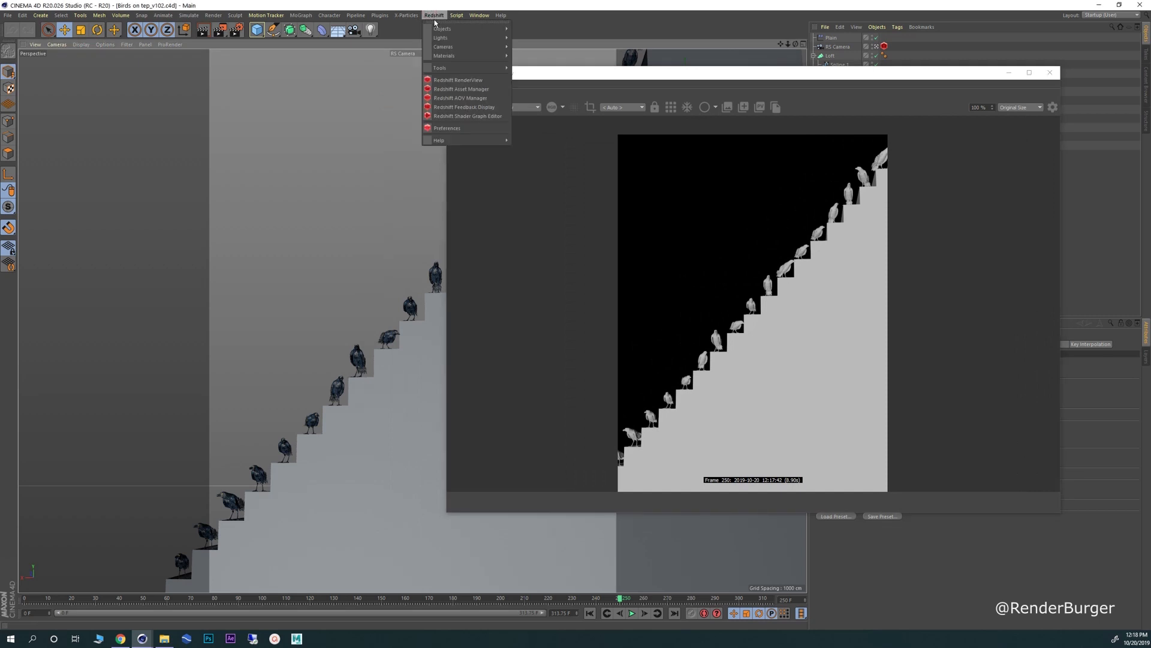
mouse_move(442, 29)
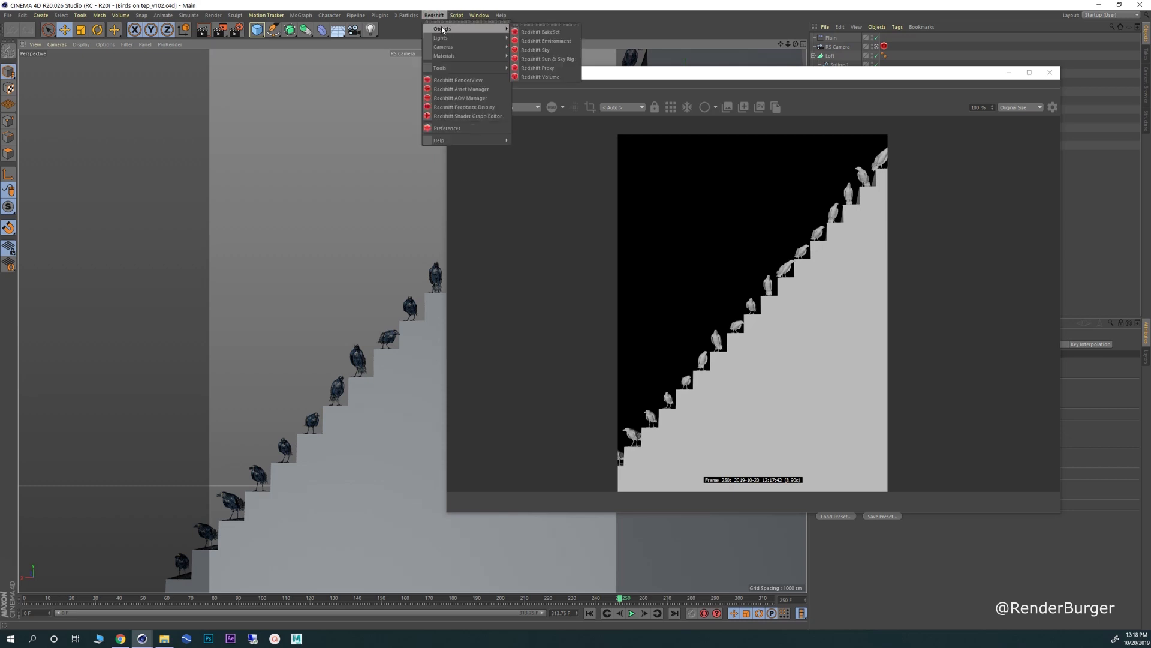
click(546, 59)
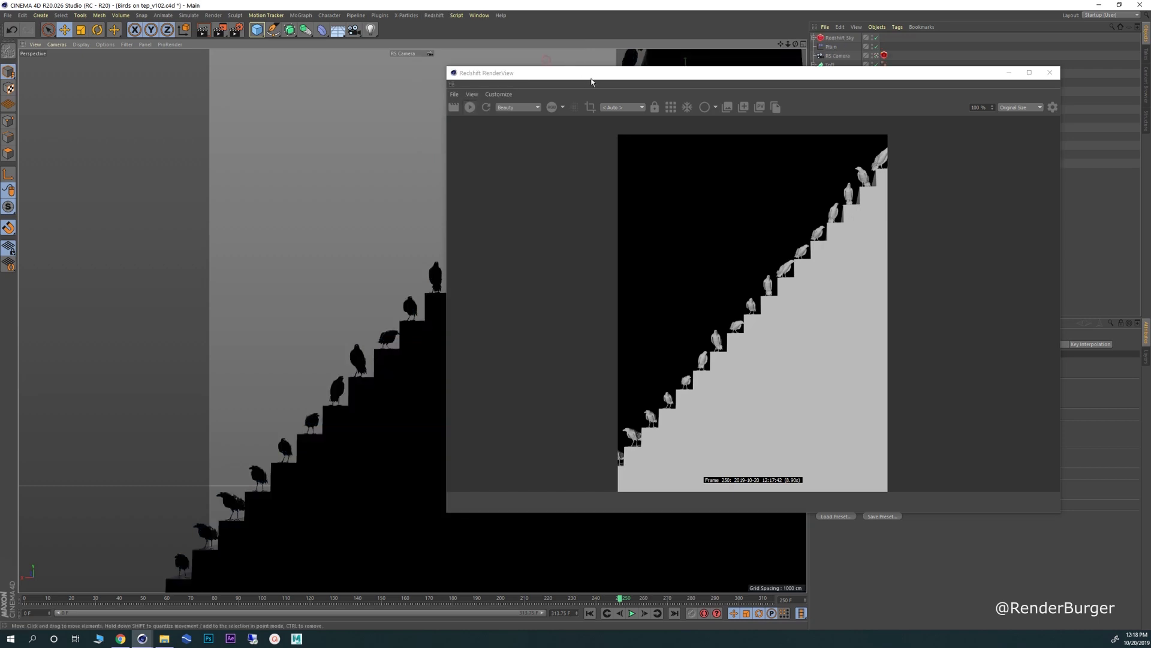
drag(584, 79, 288, 107)
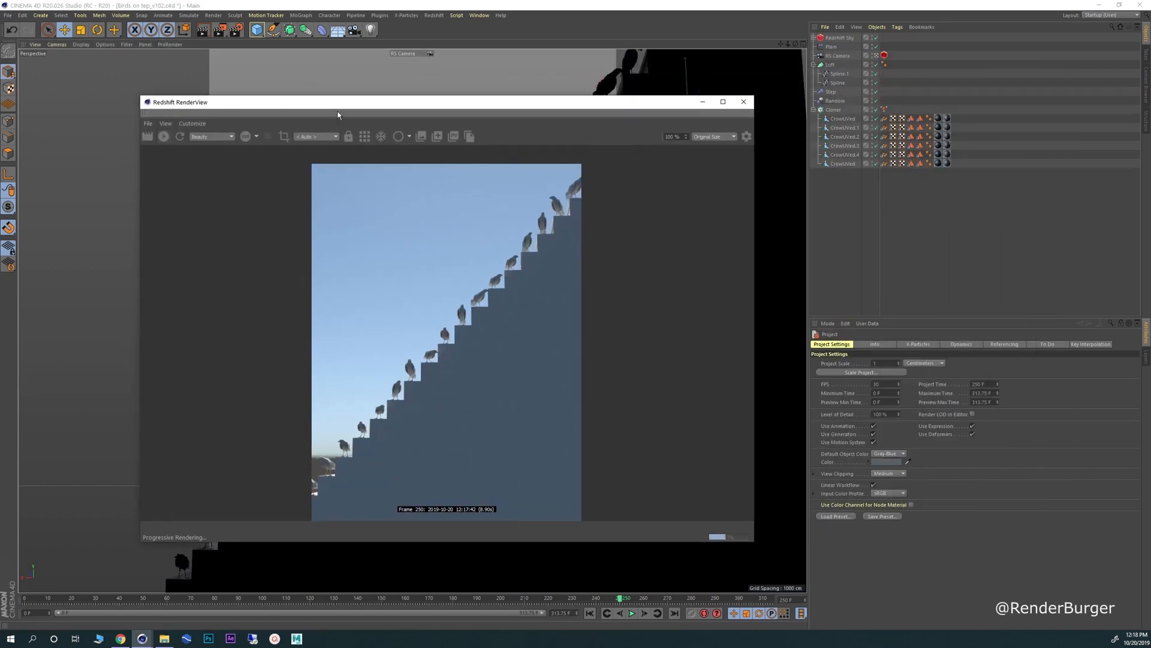
- Adjust the camera's viewing angle slightly to lower the horizon behind the stepped wall
drag(328, 109, 550, 76)
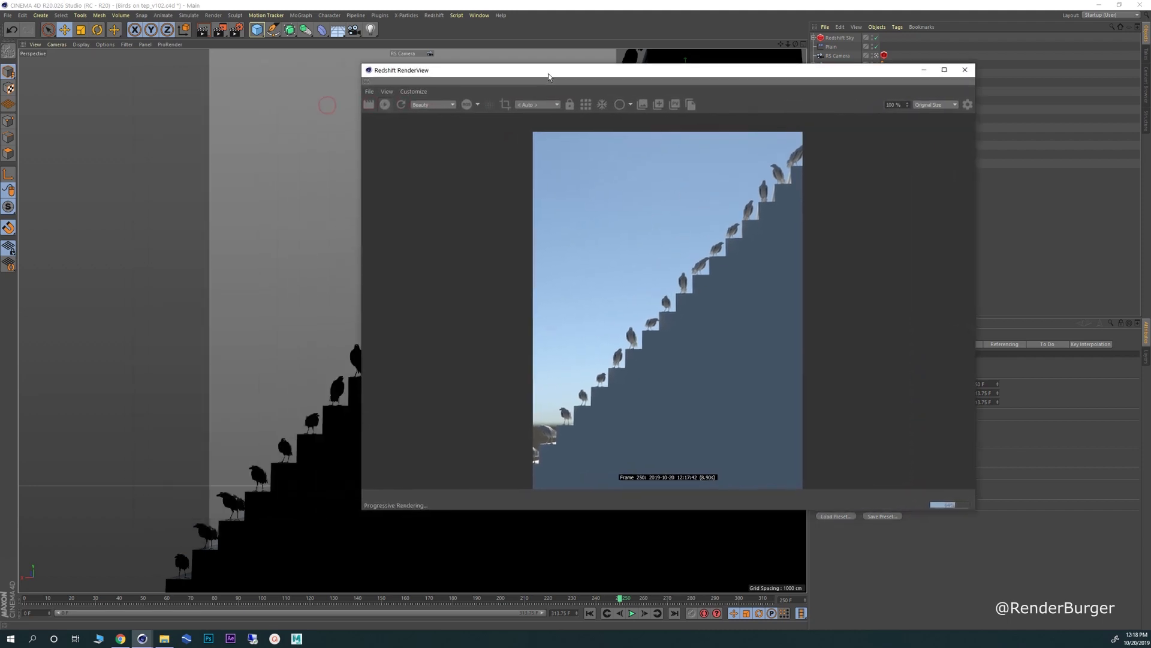
click(335, 420)
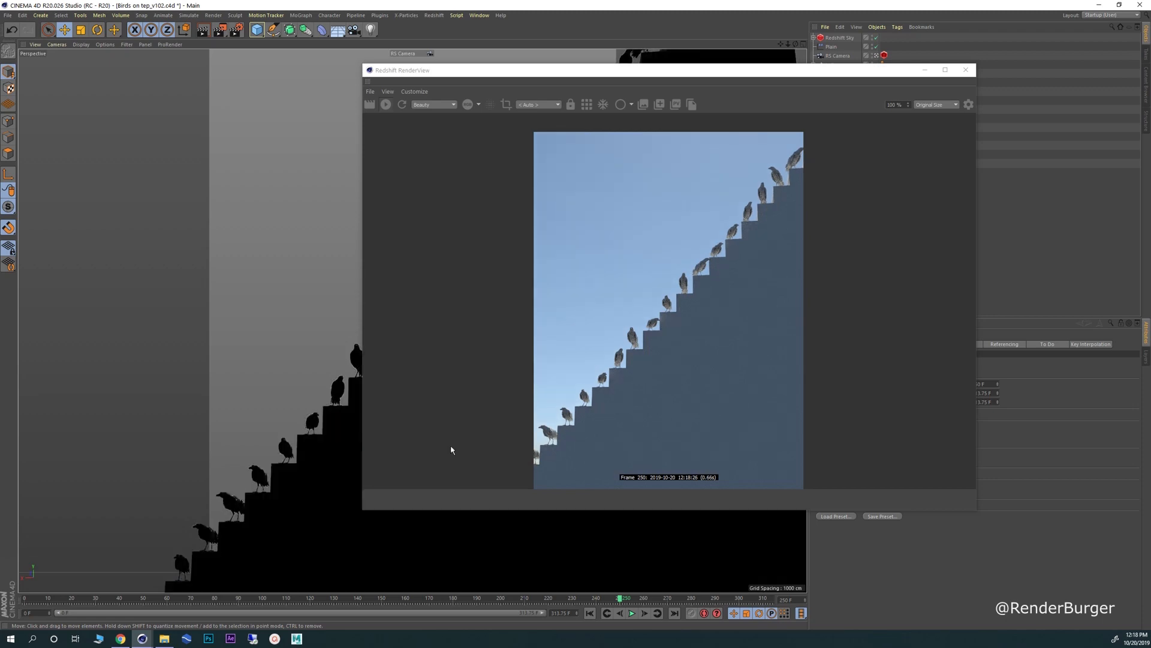
drag(656, 74, 366, 91)
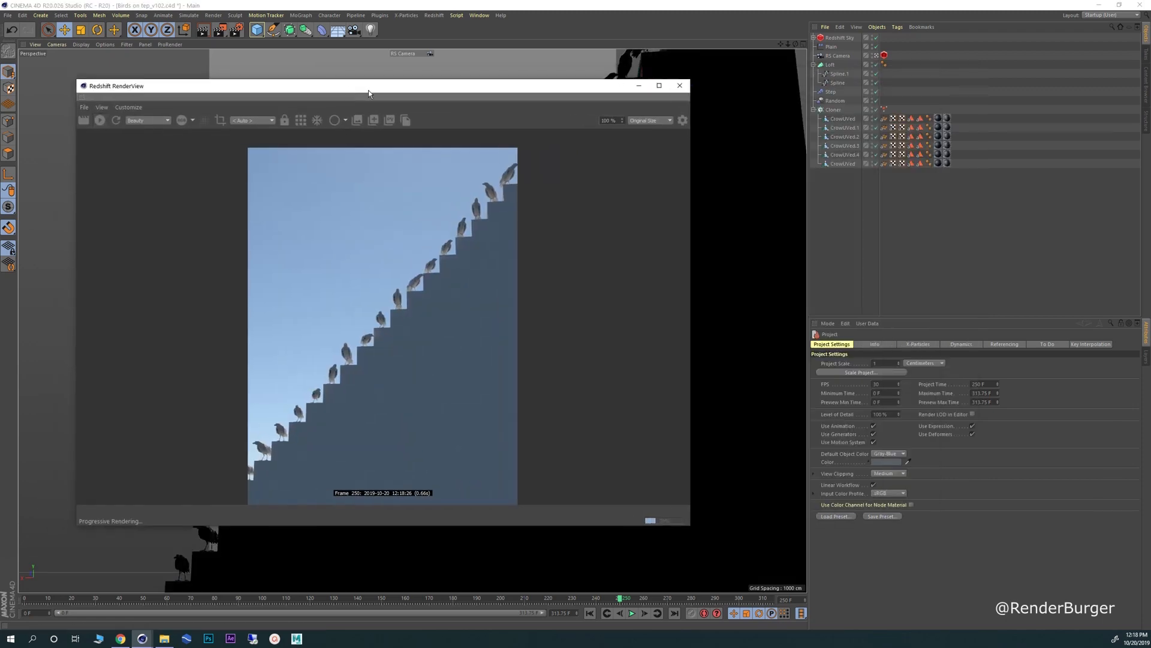
- Rotate the Redshift Sun inside the sky rig until the wall's face is shaded and the crows catch light along their edges
click(836, 38)
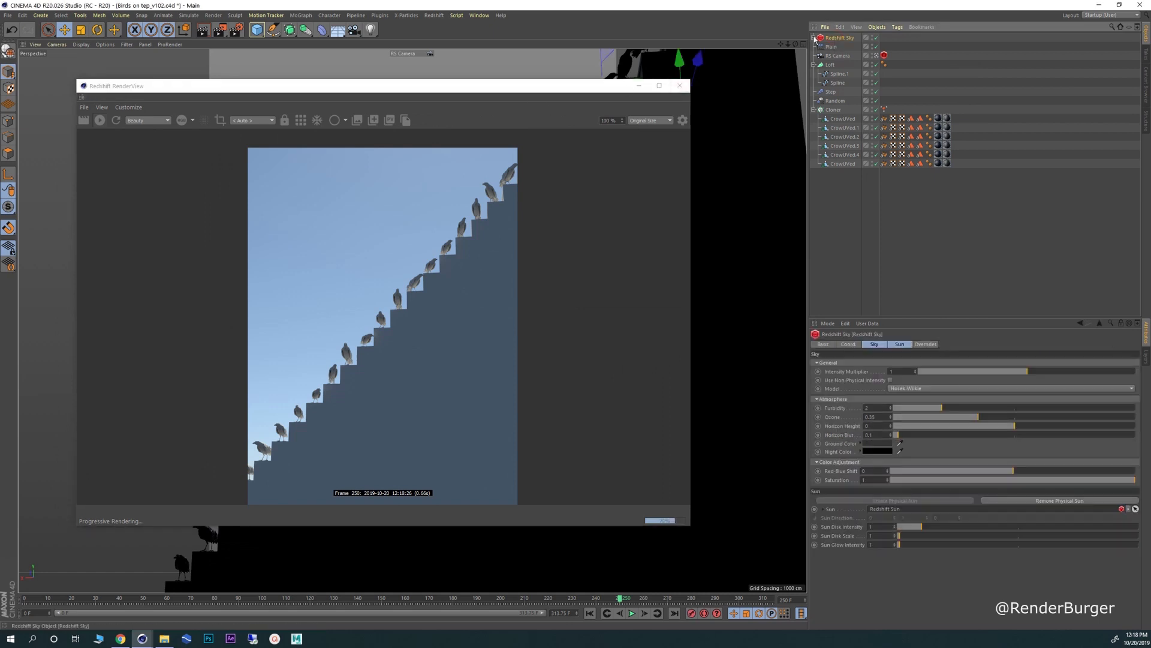
click(813, 37)
click(845, 46)
drag(358, 88, 497, 84)
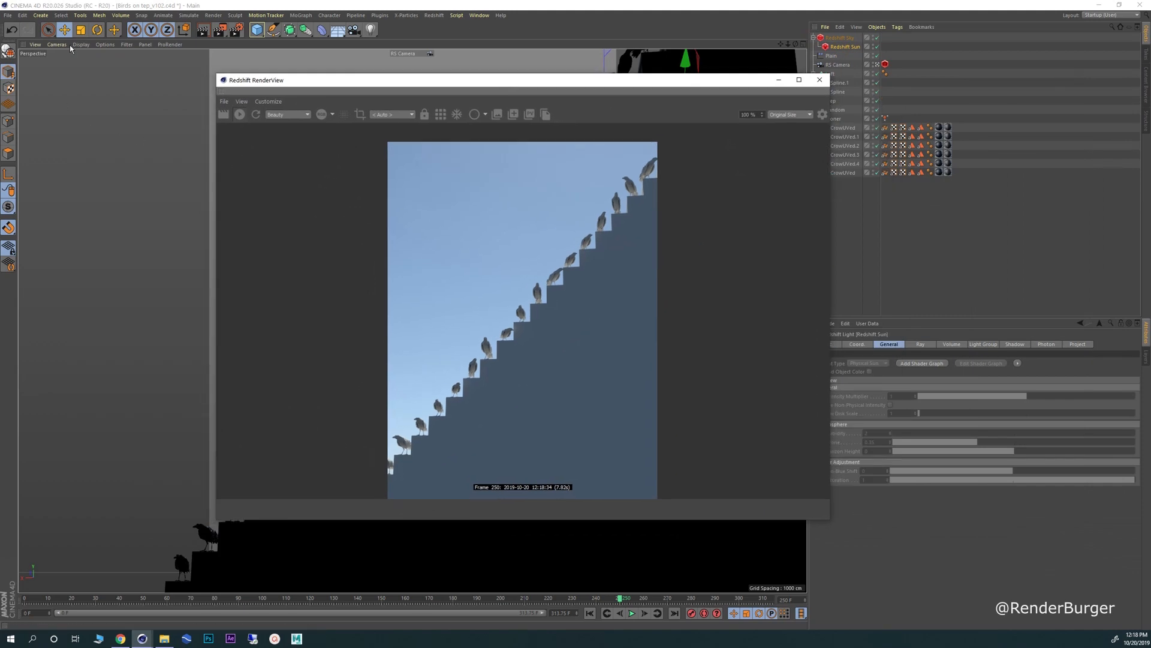
click(102, 36)
drag(384, 80, 192, 89)
drag(687, 137, 658, 142)
drag(699, 90, 714, 161)
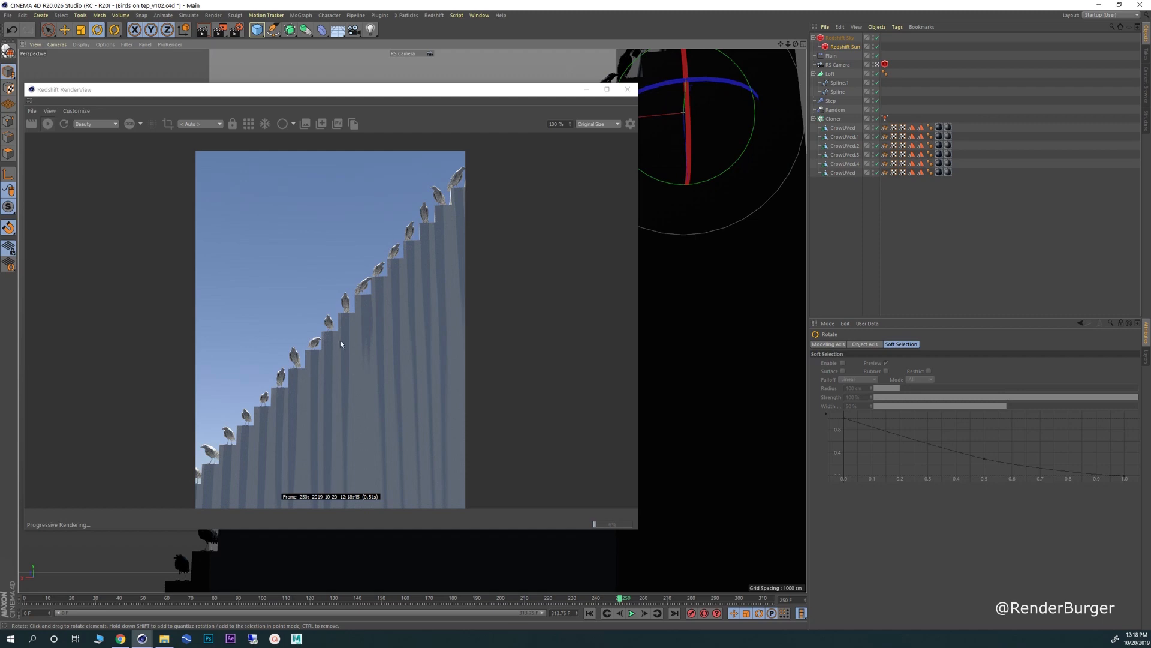
drag(715, 170, 576, 315)
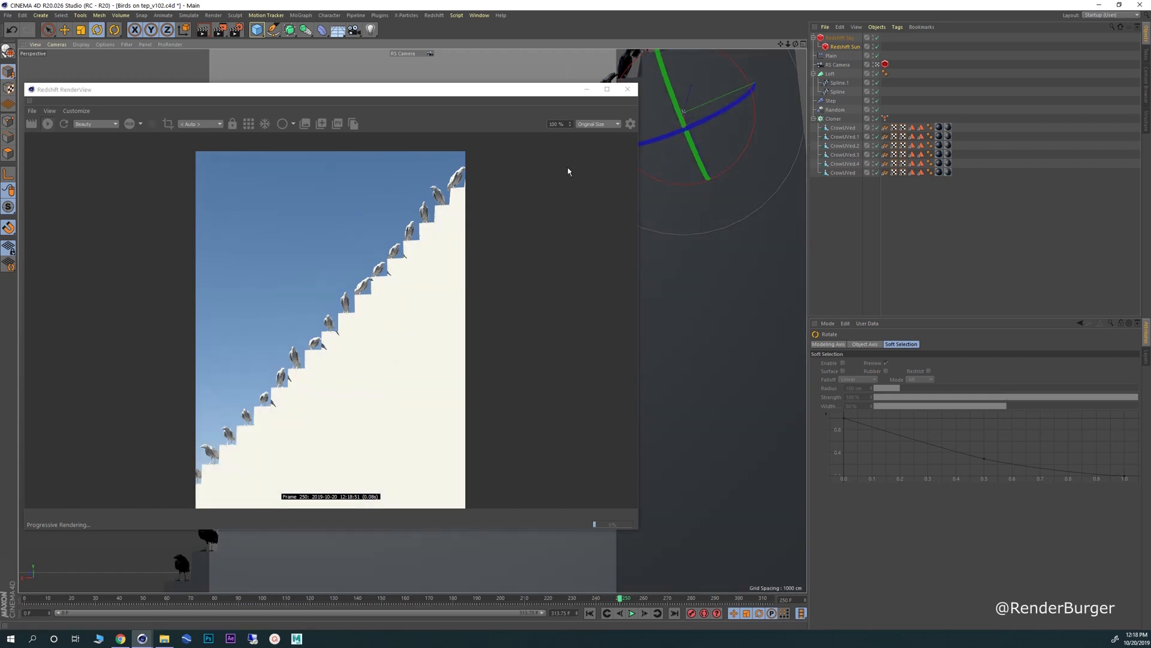
drag(686, 171, 700, 146)
- Switch to Chrome to compare the render's lighting with the Pinterest reference photo
drag(368, 96, 563, 102)
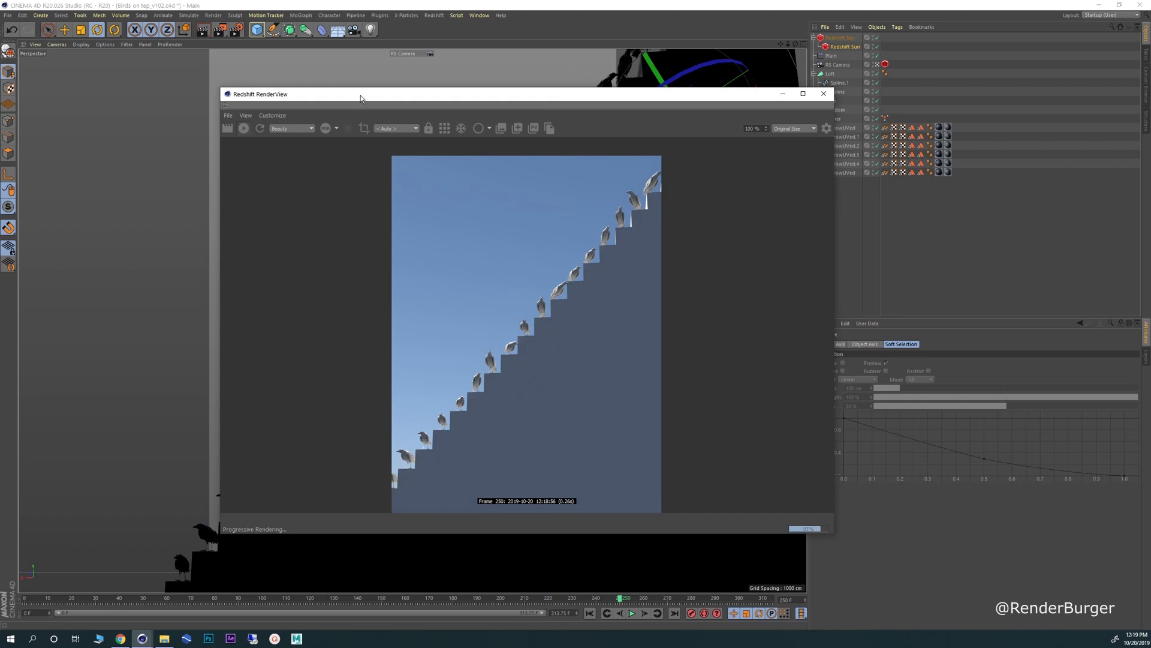
drag(360, 98, 329, 90)
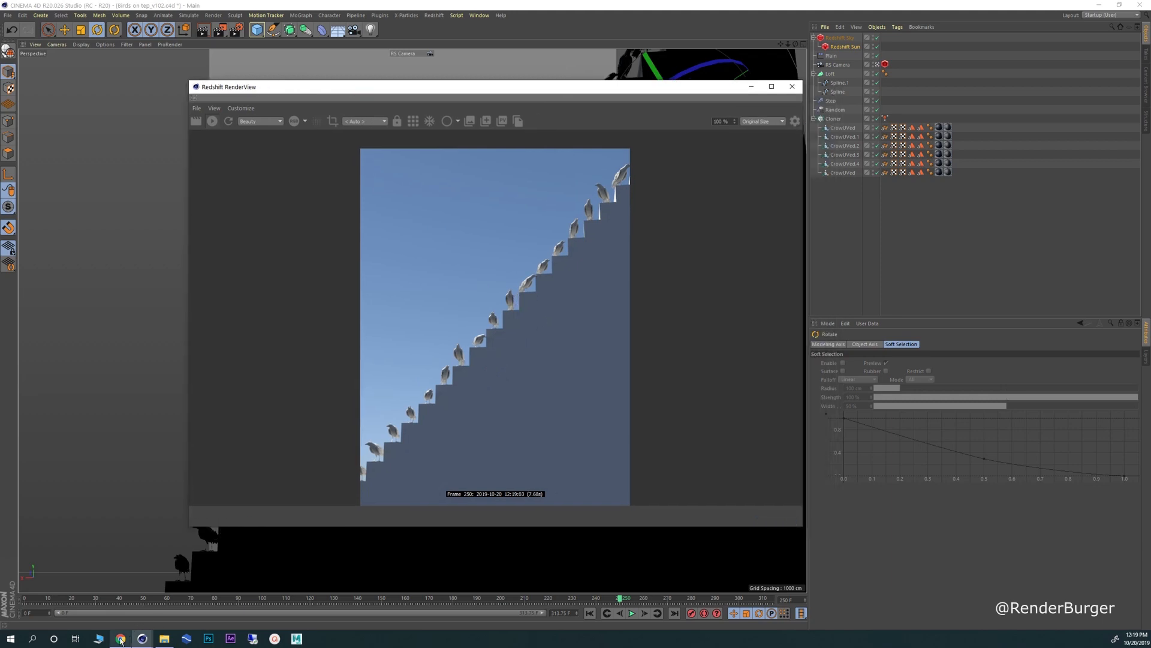
click(120, 638)
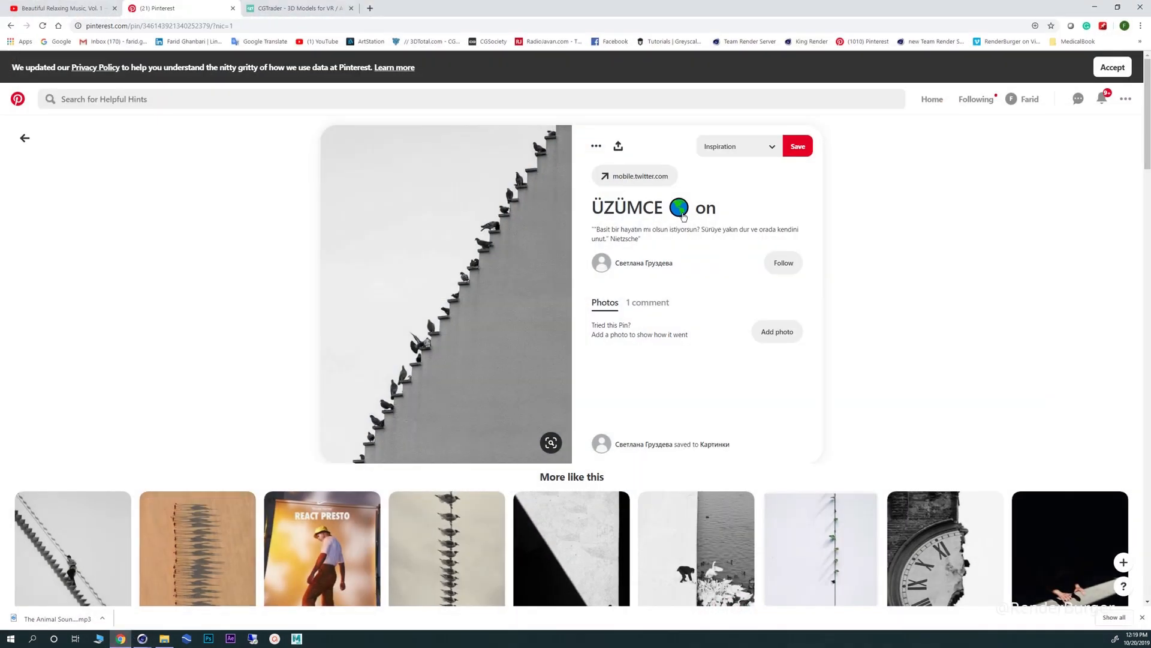
click(1095, 10)
- Close the Redshift RenderView and minimize Cinema 4D to return to the desktop
drag(433, 95, 670, 98)
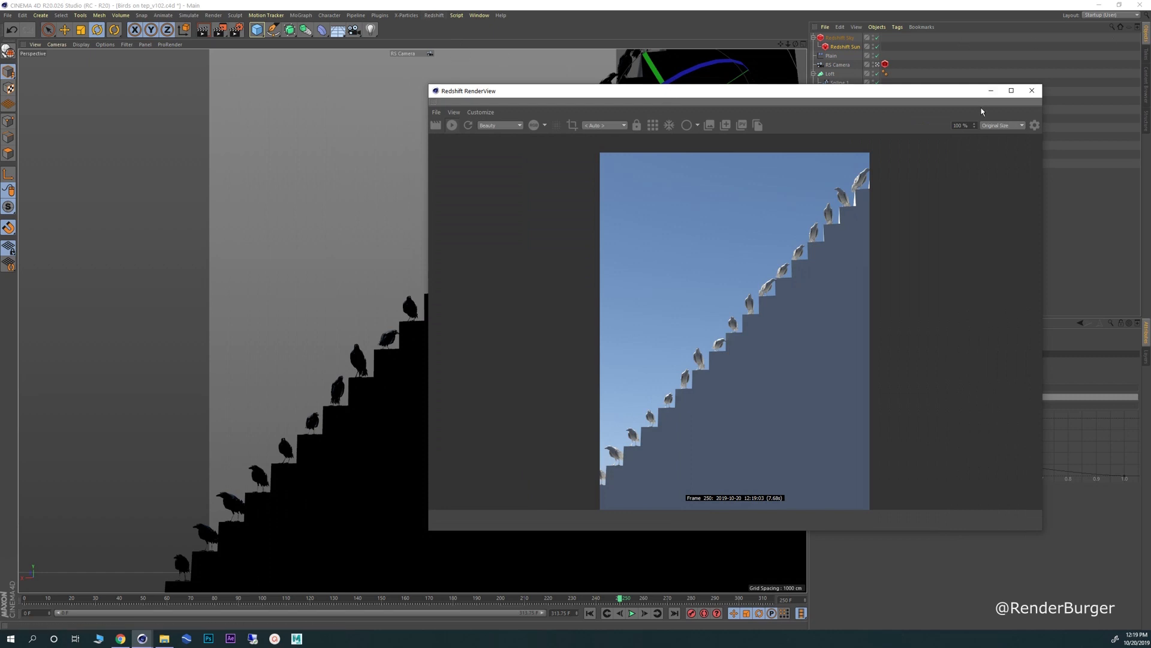
click(1032, 91)
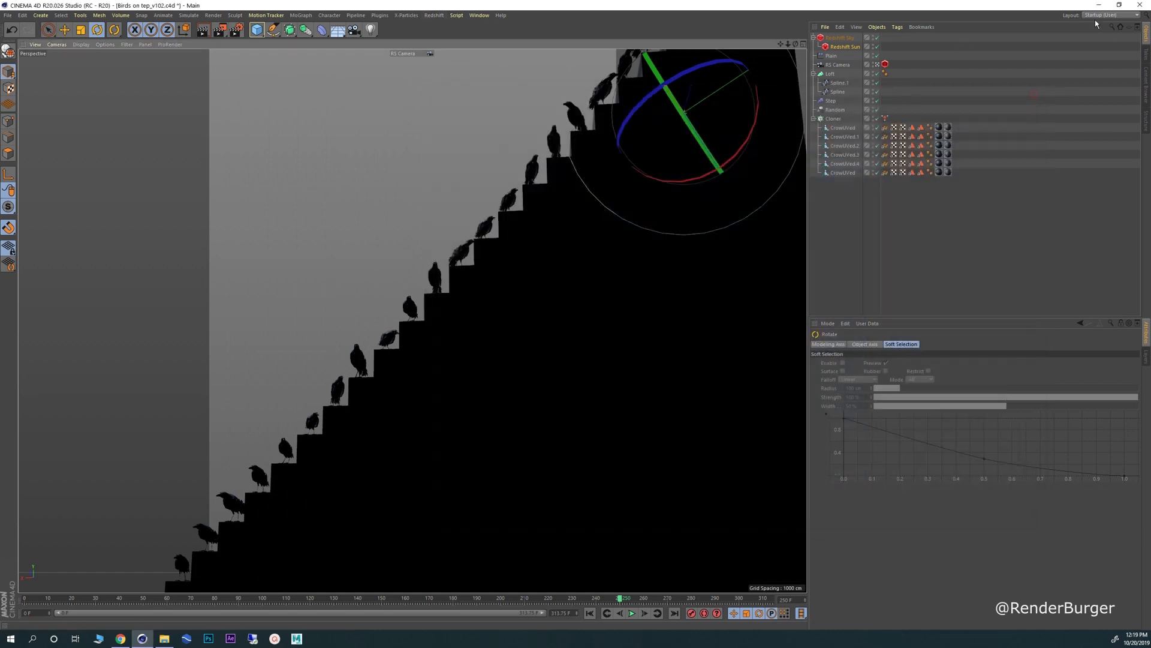
click(1102, 15)
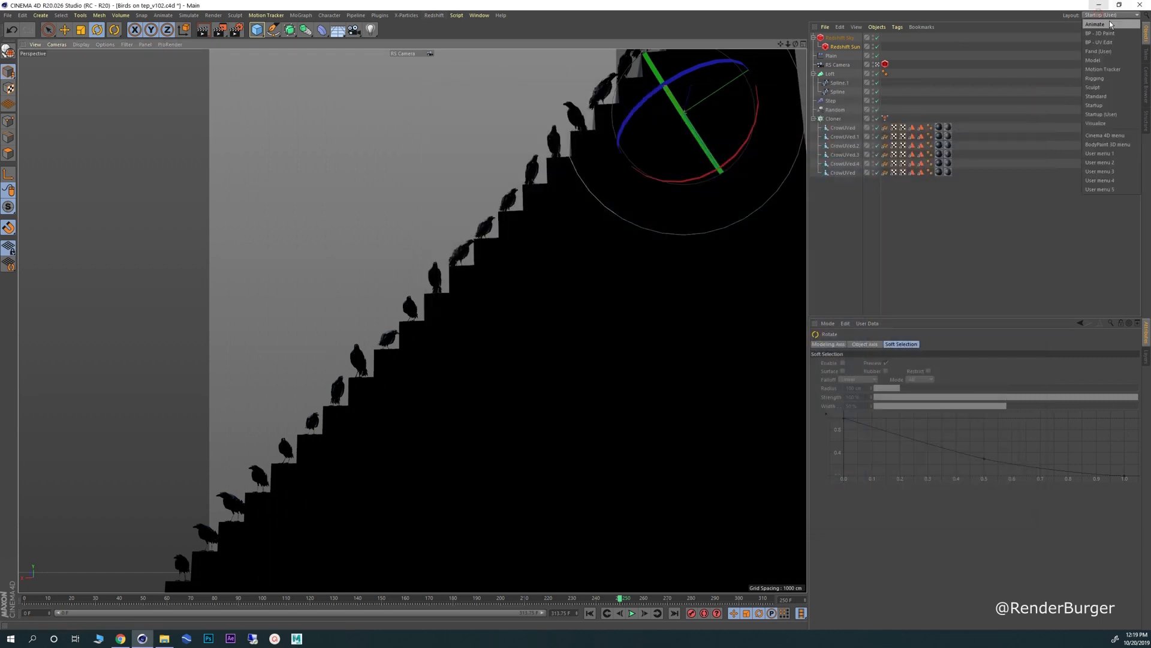
click(1095, 97)
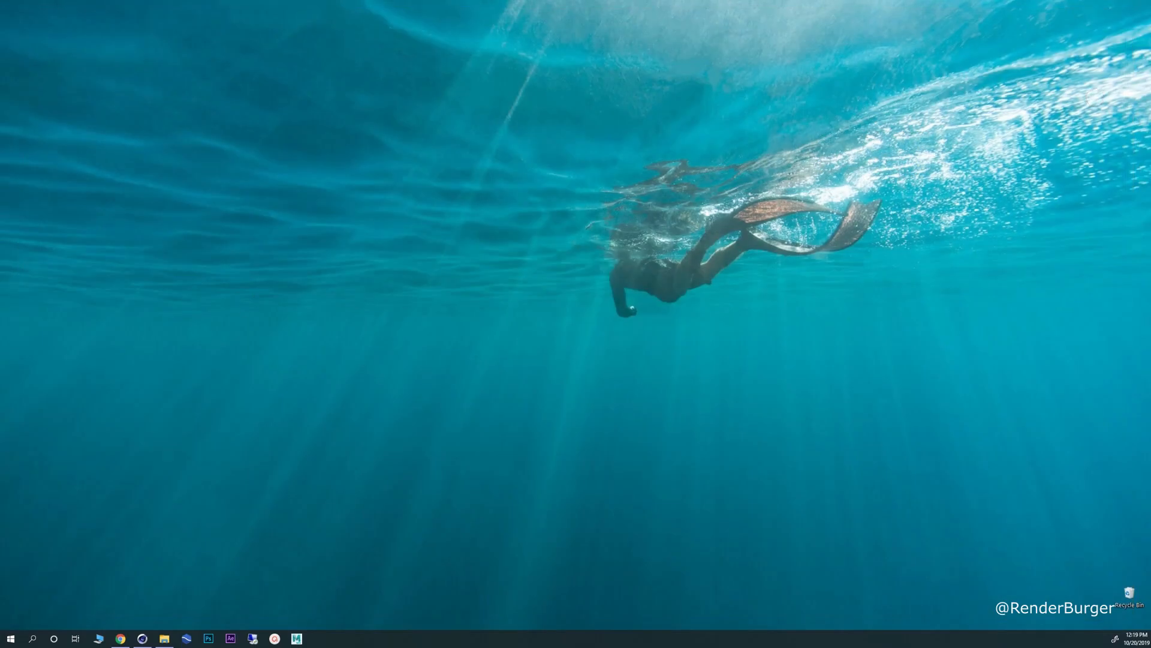
- Return to Cinema 4D, maximize the Front view and frame the crows of the Cloner closely on the wall's steps
double_click(531, 128)
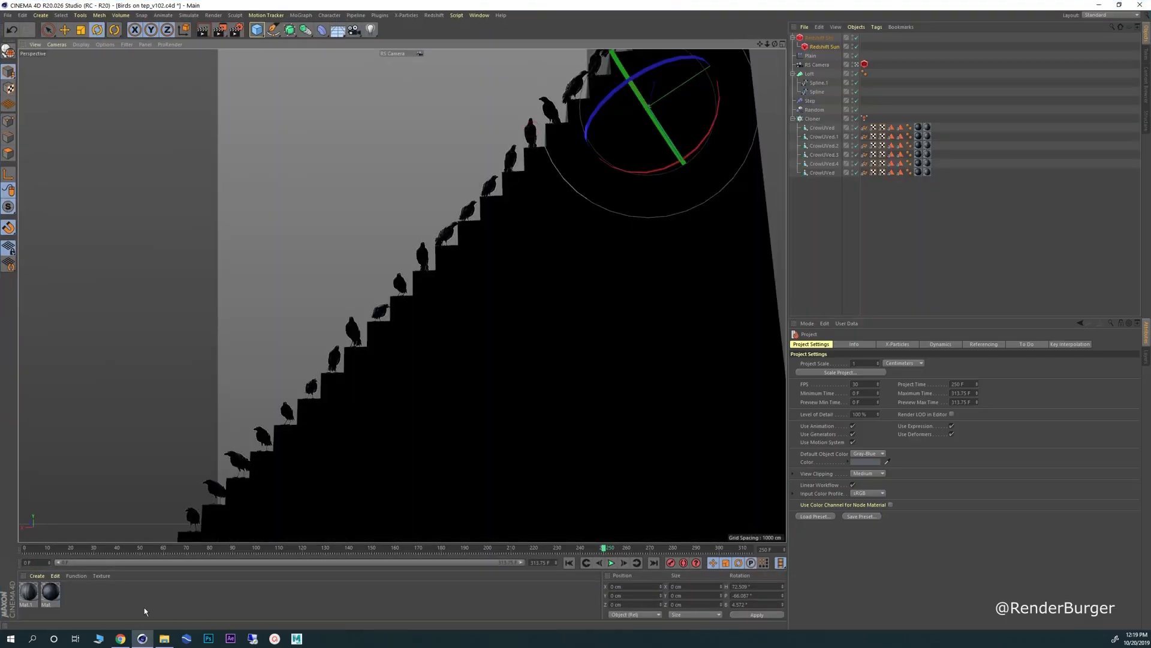
click(111, 598)
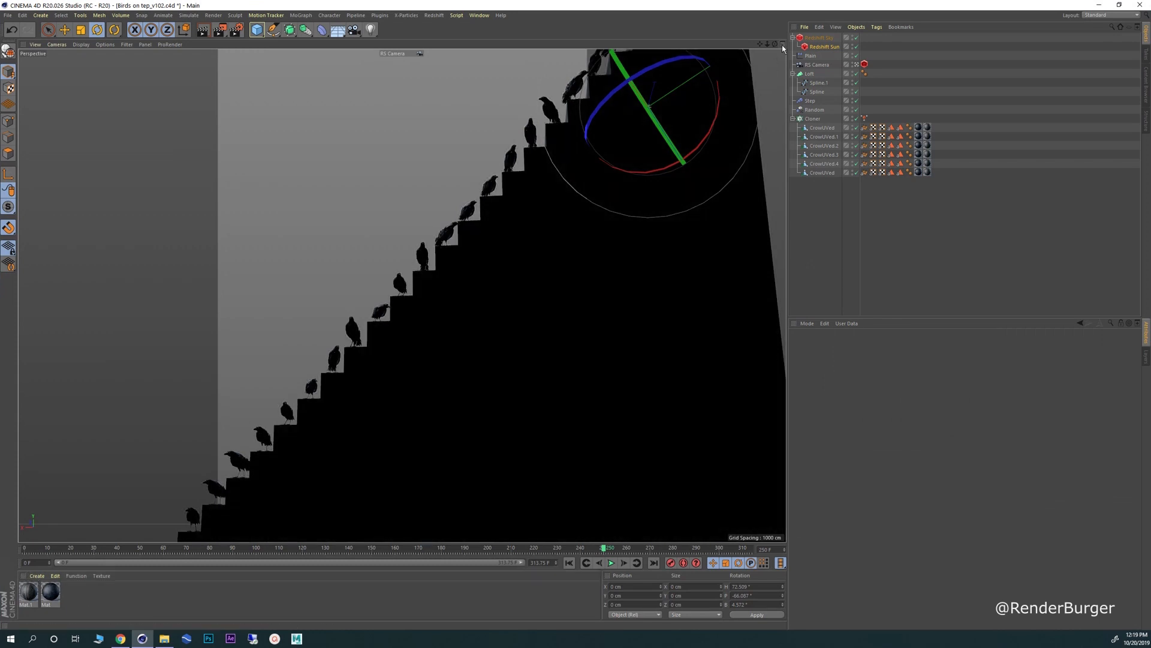
click(782, 45)
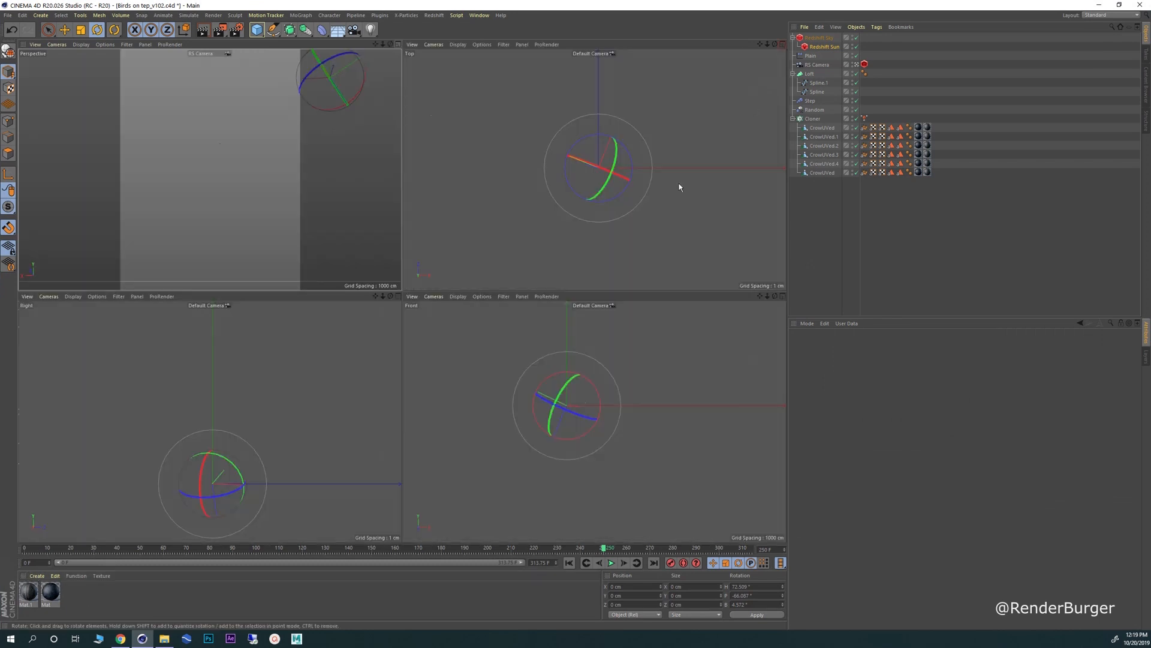
click(783, 297)
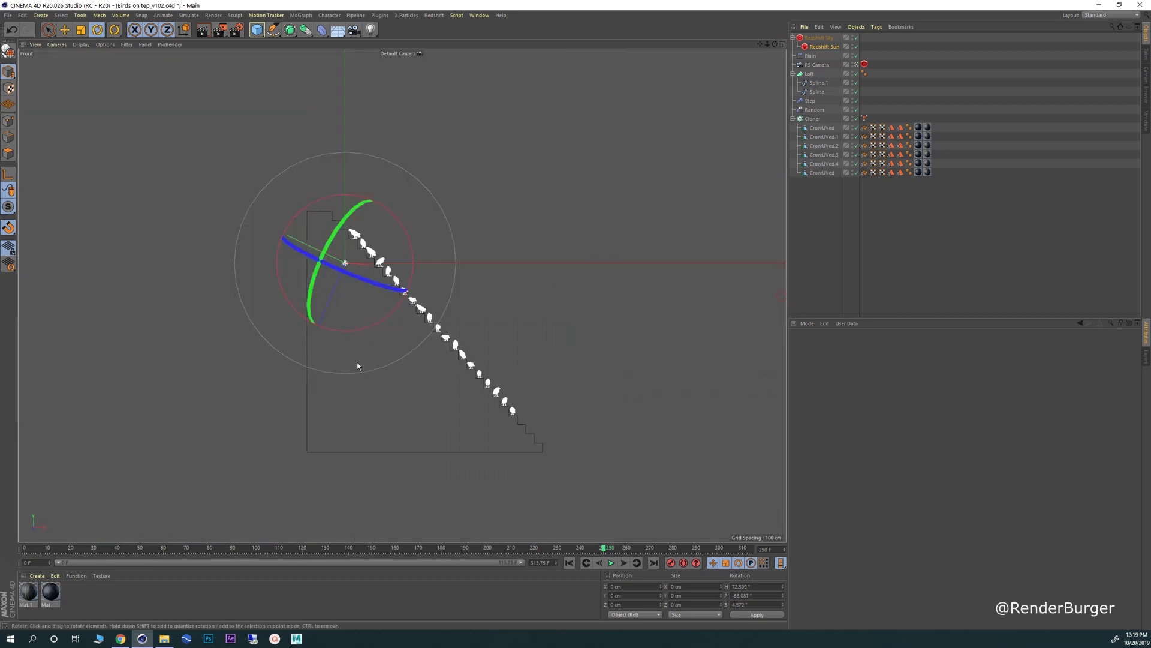
scroll(372, 309, up, 5)
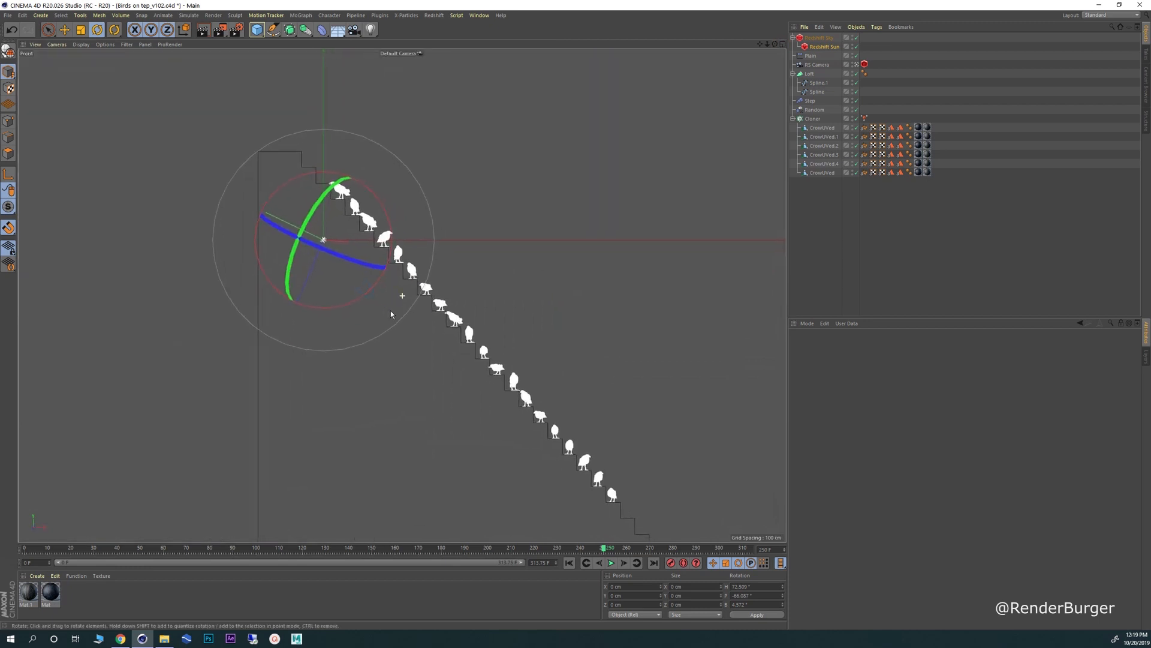
scroll(352, 223, up, 2)
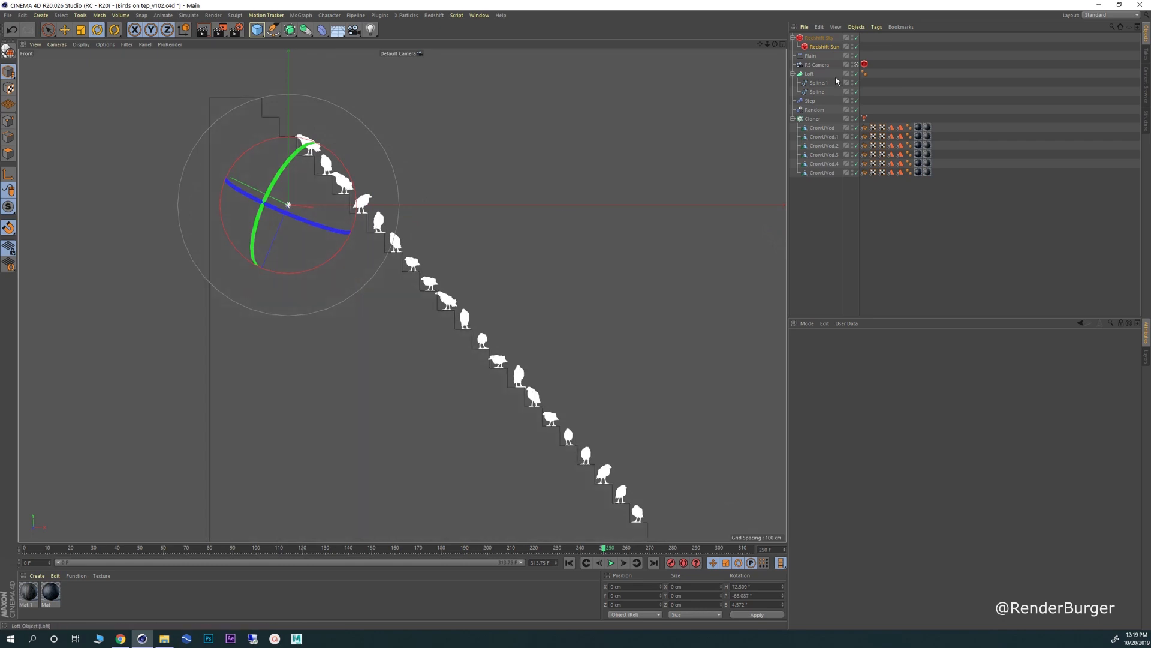
click(813, 120)
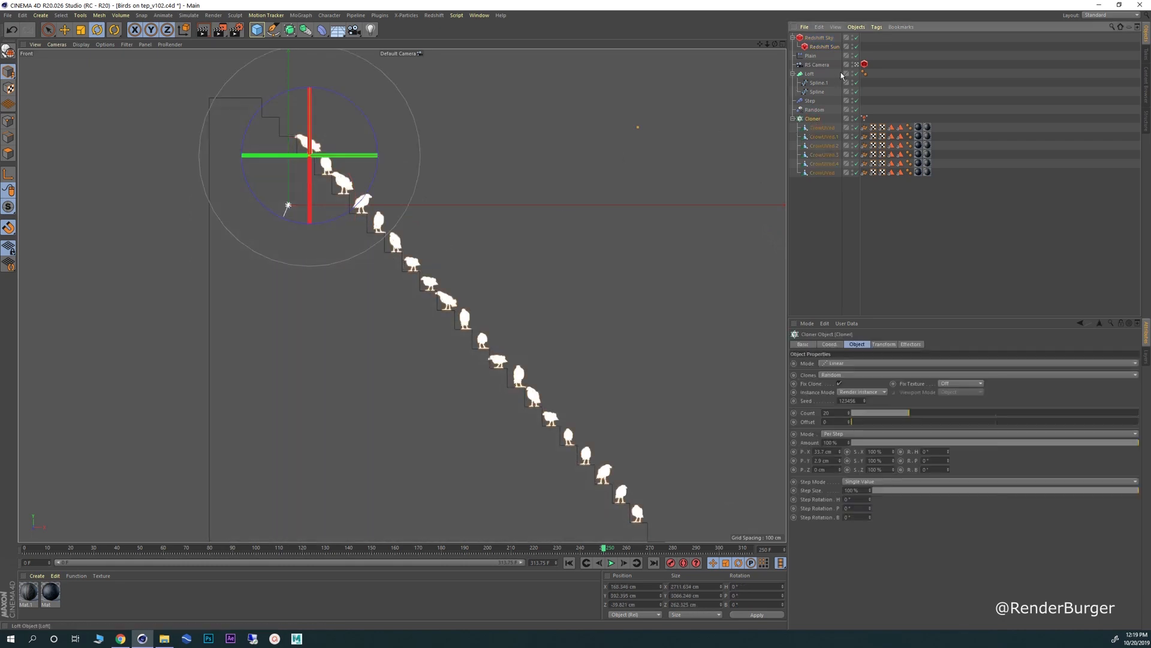
scroll(361, 306, up, 10)
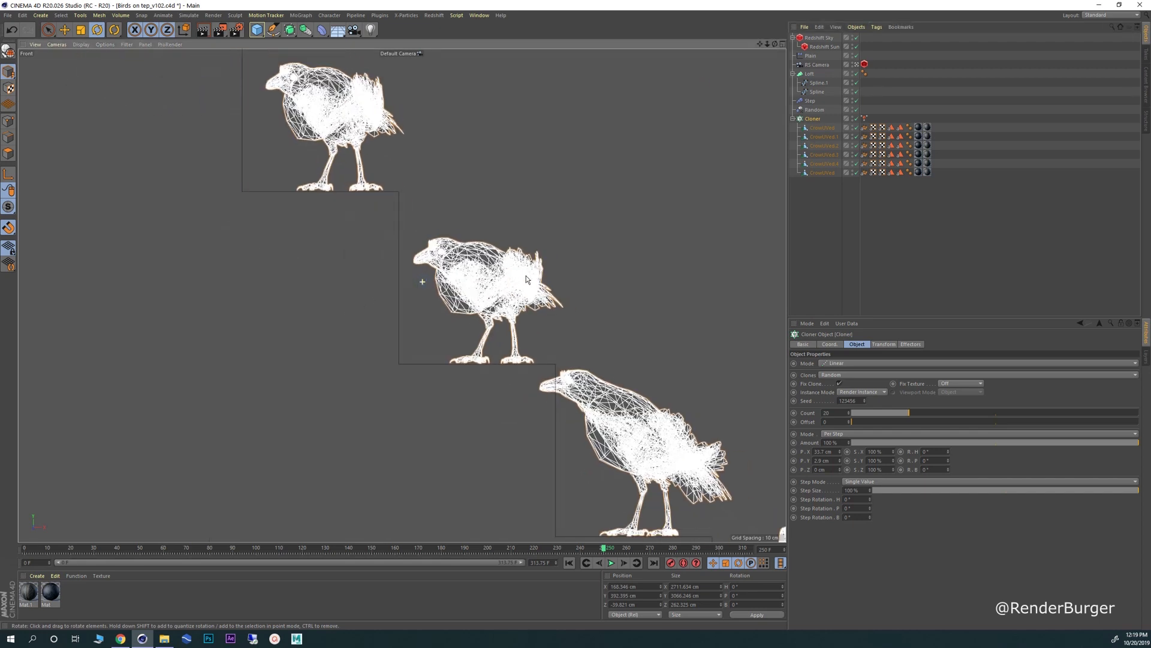
click(813, 82)
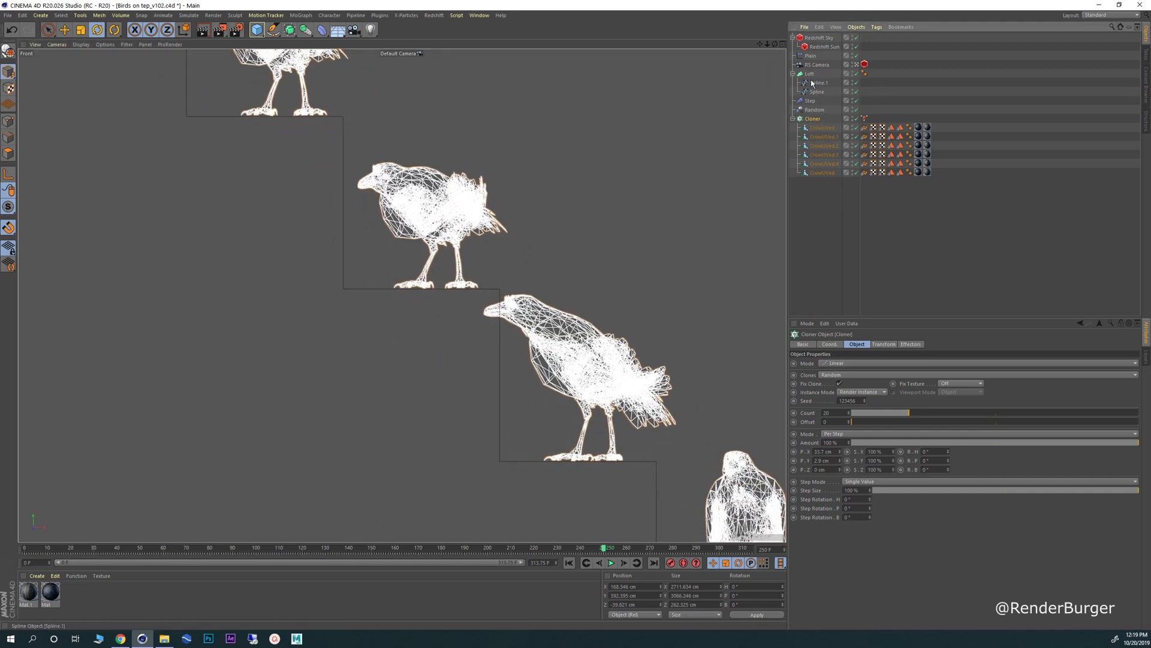
shift+click(813, 92)
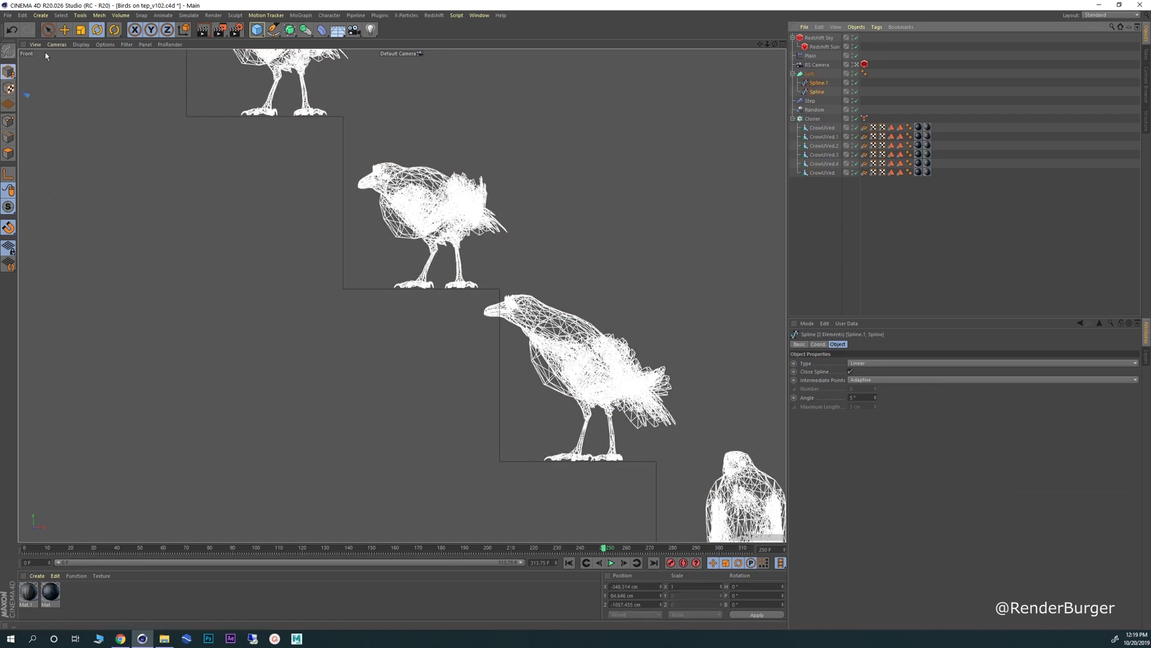
click(9, 121)
scroll(501, 275, down, 6)
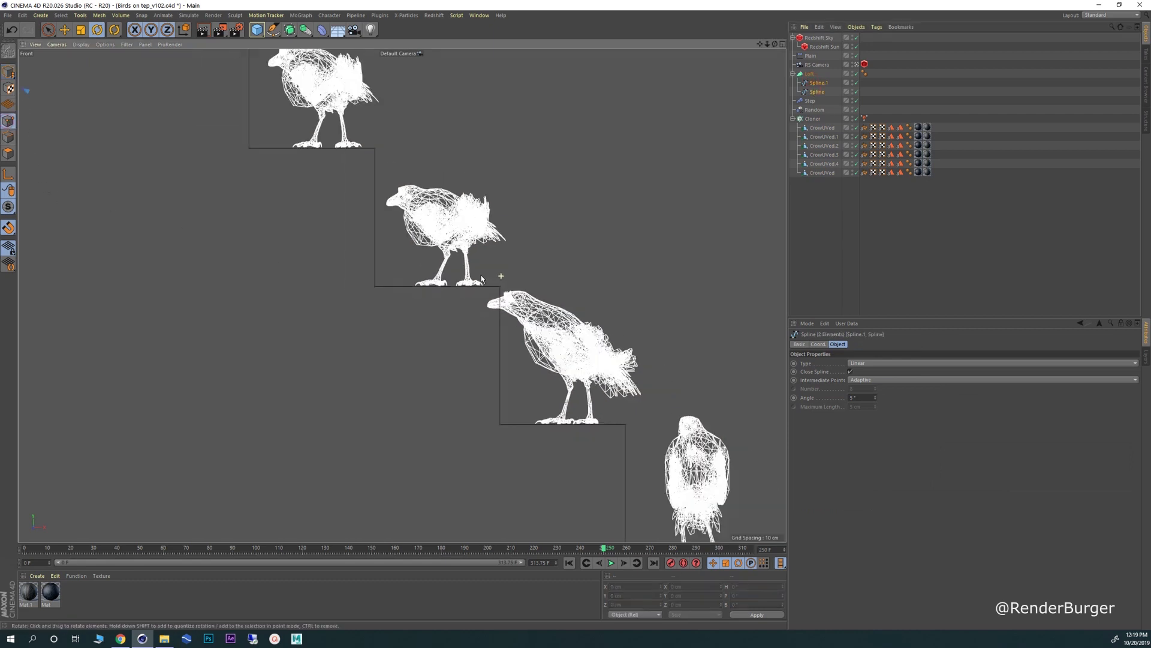
click(817, 91)
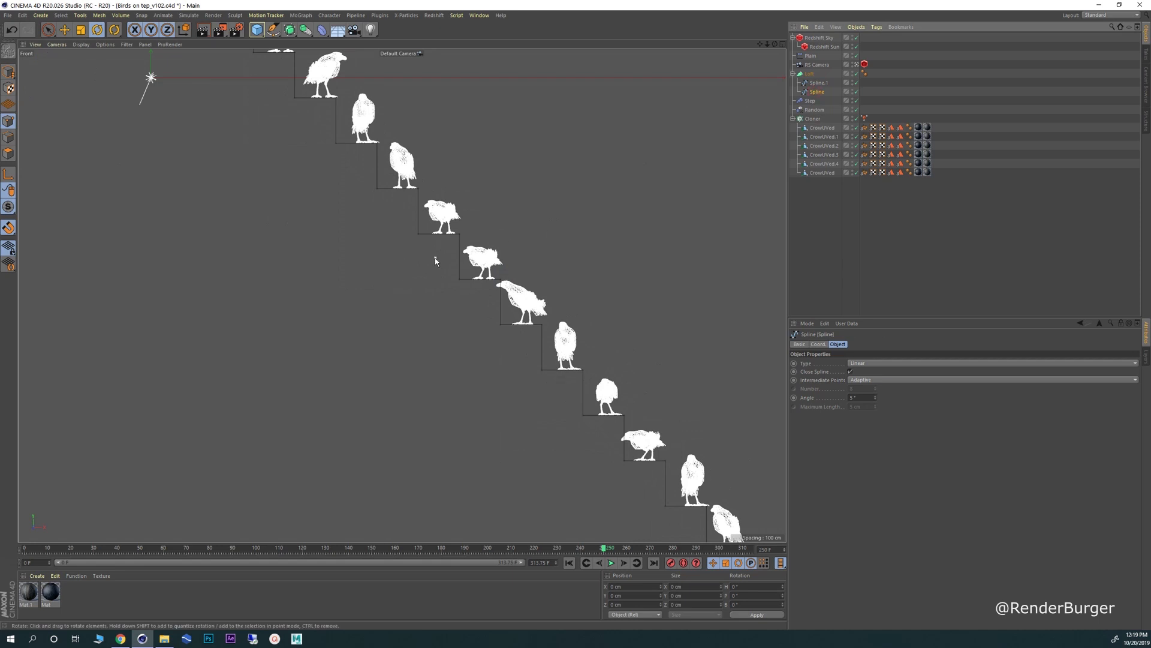
shift+click(817, 84)
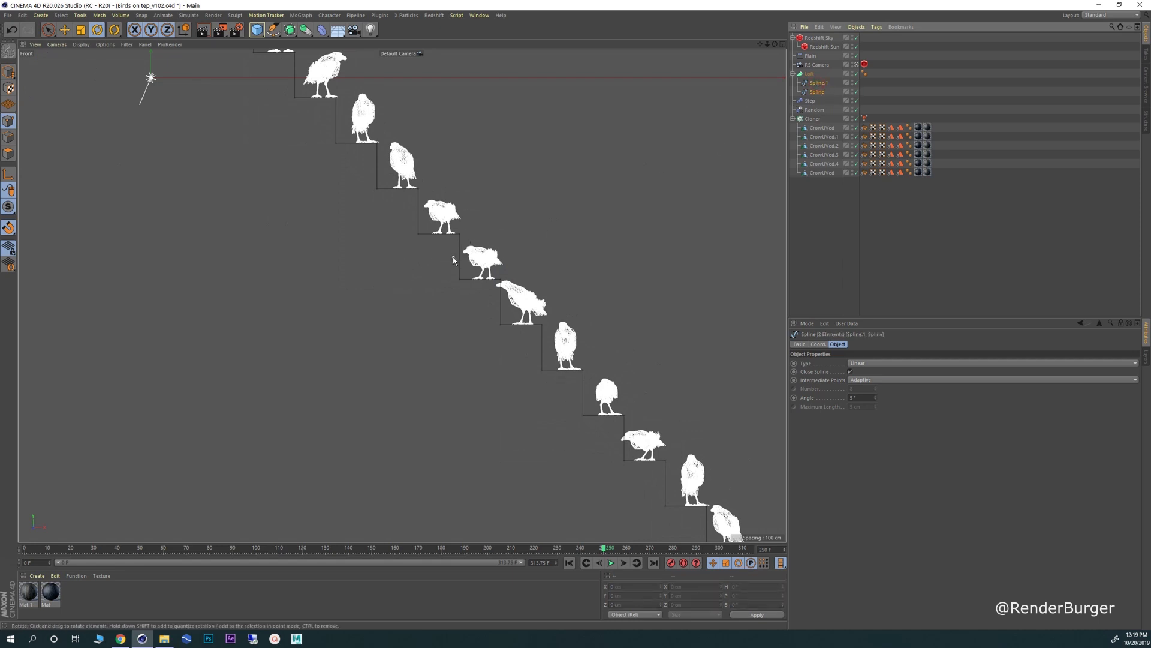
scroll(411, 254, down, 3)
scroll(410, 253, up, 4)
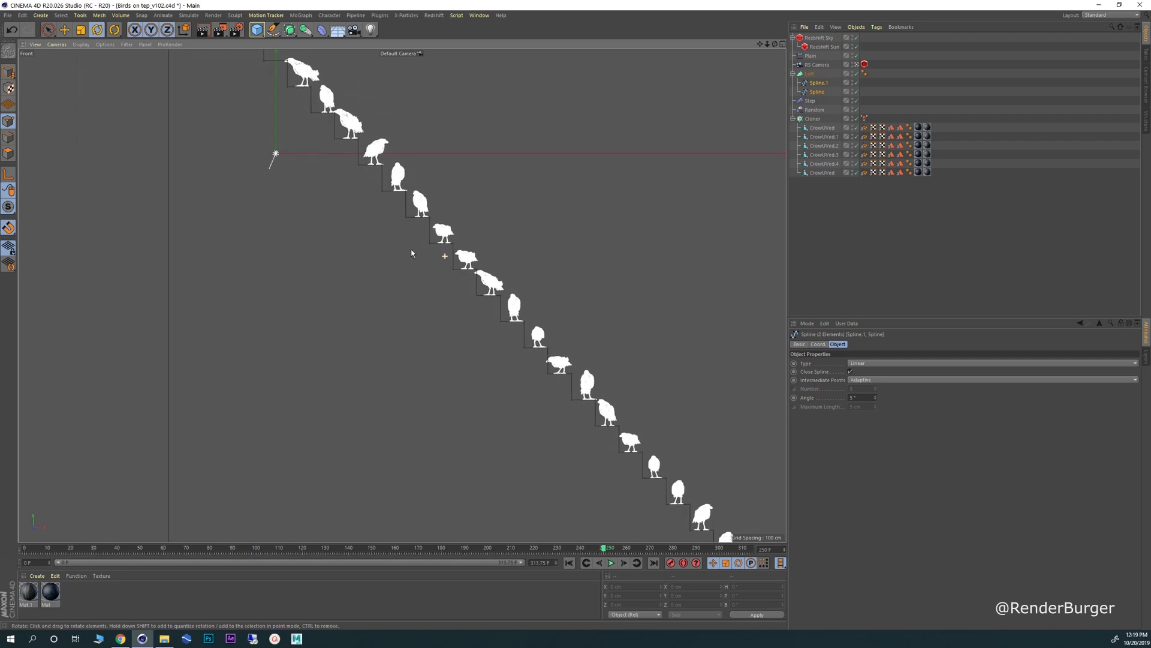
click(8, 71)
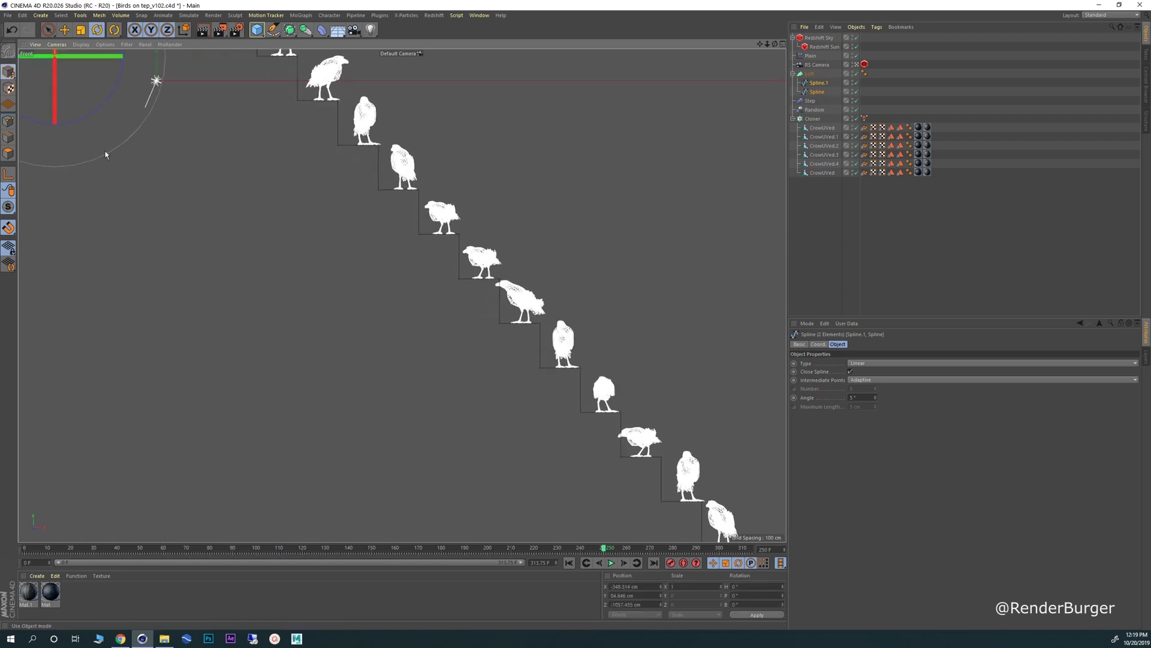
- Add a cube and flatten its height to about 29 cm
click(257, 31)
scroll(407, 259, down, 3)
alt+middle_drag(367, 247, 401, 294)
alt+middle_drag(221, 155, 289, 223)
scroll(289, 224, up, 5)
scroll(328, 228, up, 3)
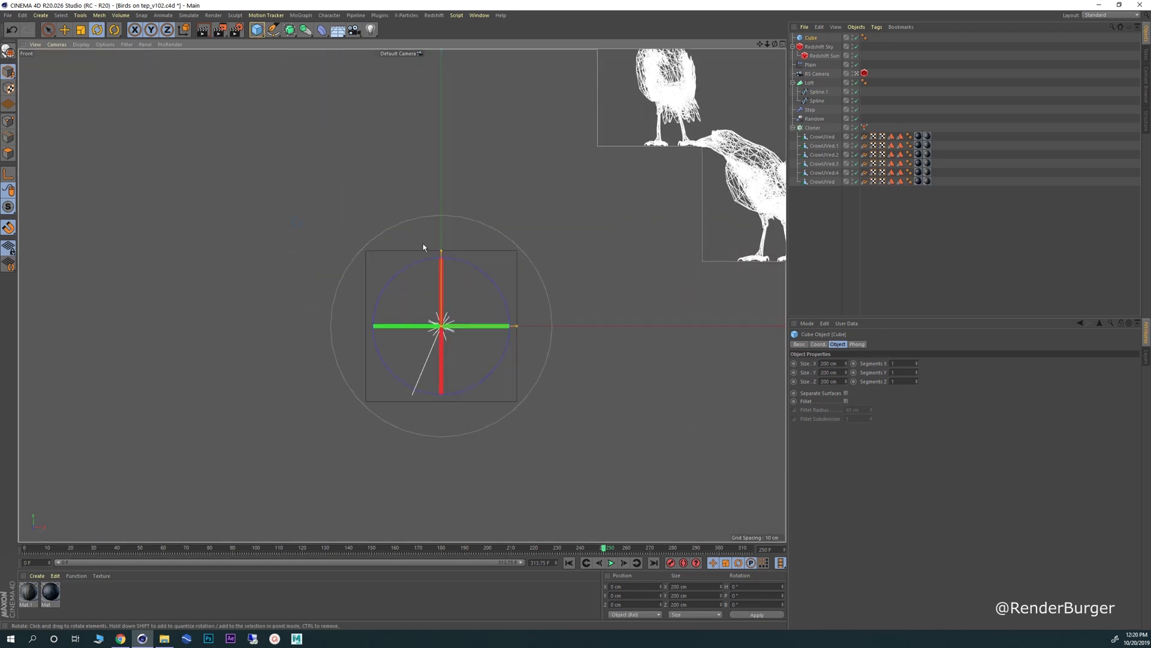
drag(441, 251, 441, 318)
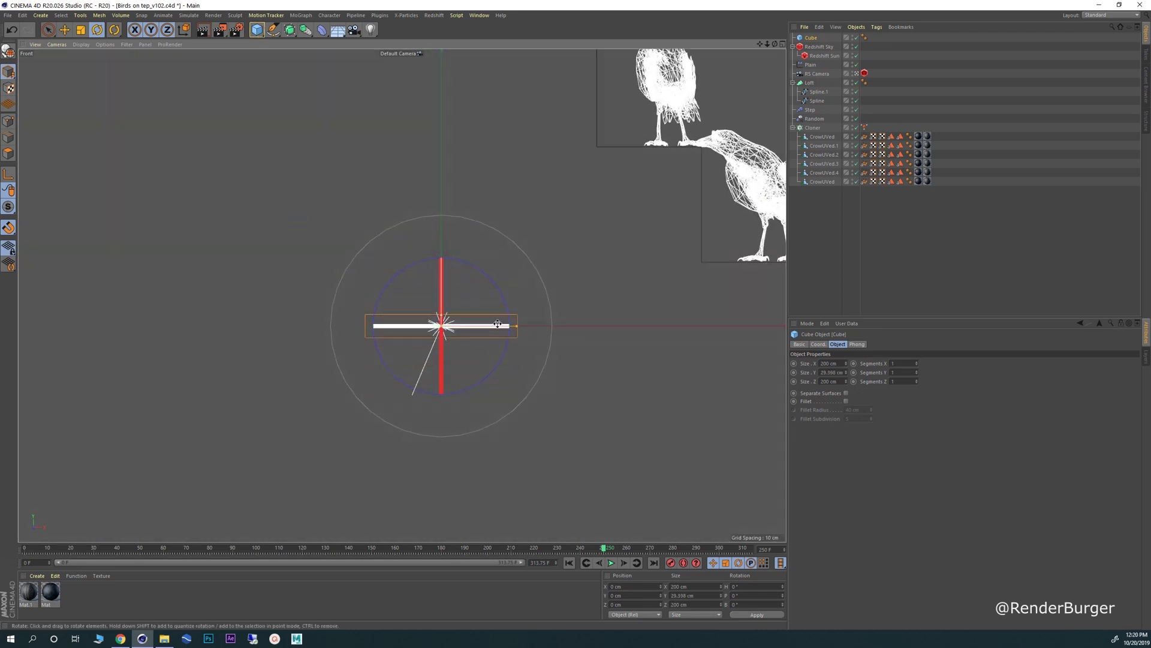
- Move the flattened cube onto the wall step under one of the upper crows, at that crow's feet
click(64, 30)
alt+middle_drag(484, 282, 342, 274)
scroll(342, 274, up, 2)
drag(345, 259, 731, 170)
alt+middle_drag(607, 293, 381, 297)
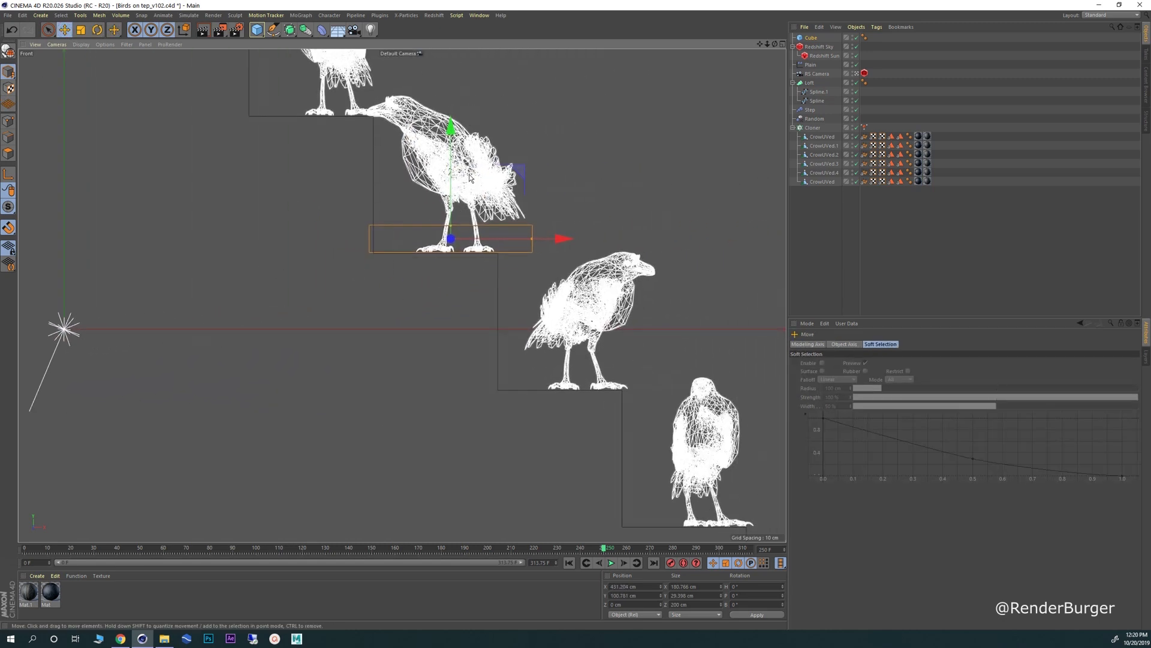
- Resize the cube to about 155 cm wide and 22 cm high and align it with the inner corner of the step
click(516, 171)
click(526, 231)
drag(532, 240, 525, 242)
drag(458, 226, 442, 234)
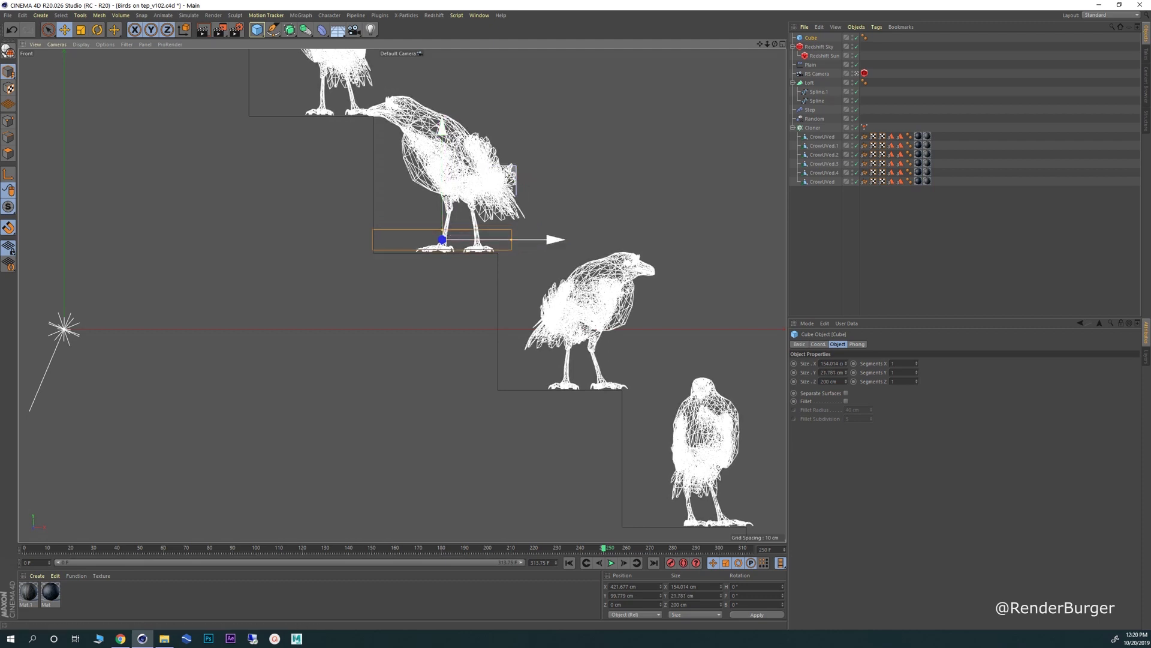
drag(505, 171, 507, 178)
scroll(444, 244, up, 2)
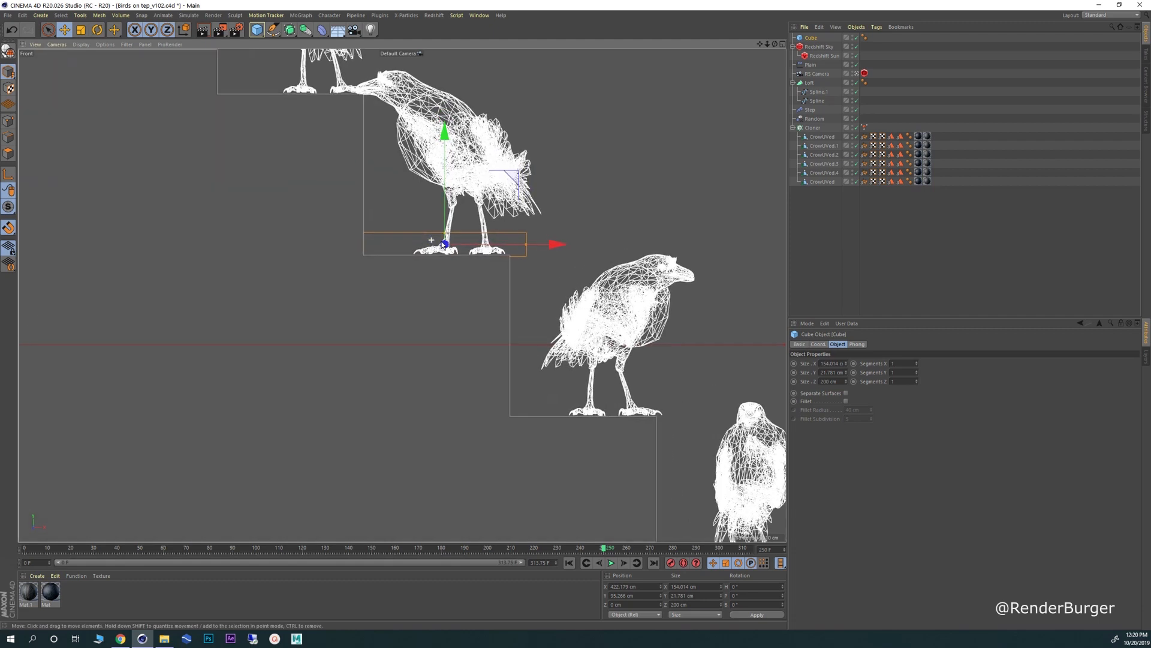
scroll(443, 244, down, 2)
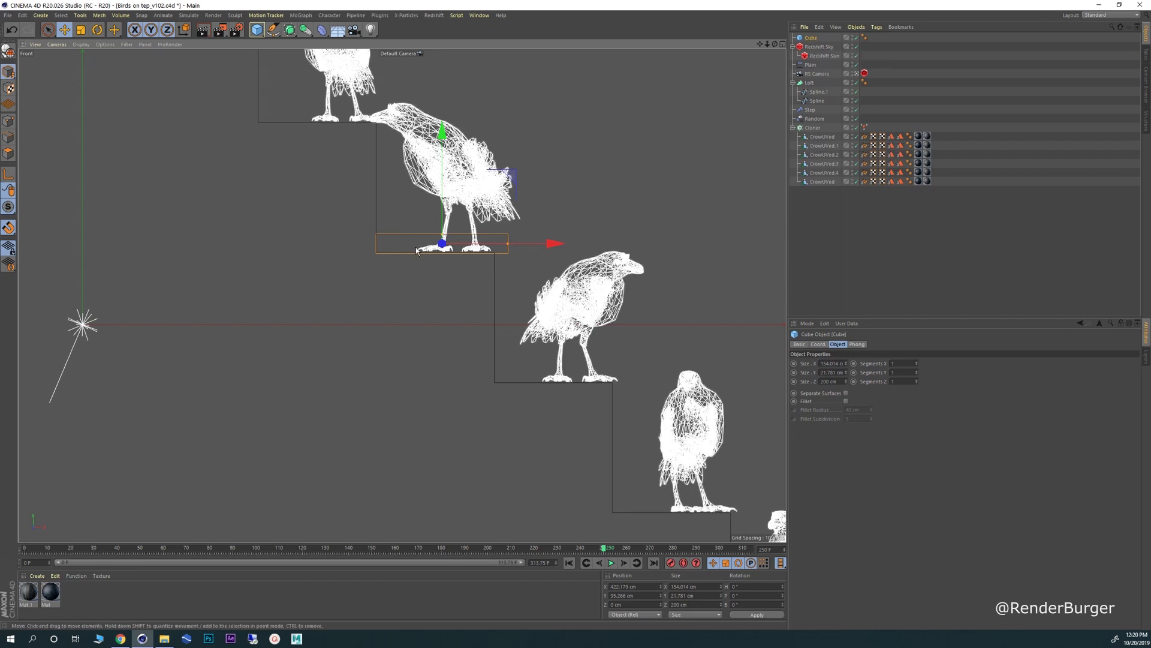
- Duplicate the crow Cloner and replace the crows in the copy with the flattened cube
click(813, 128)
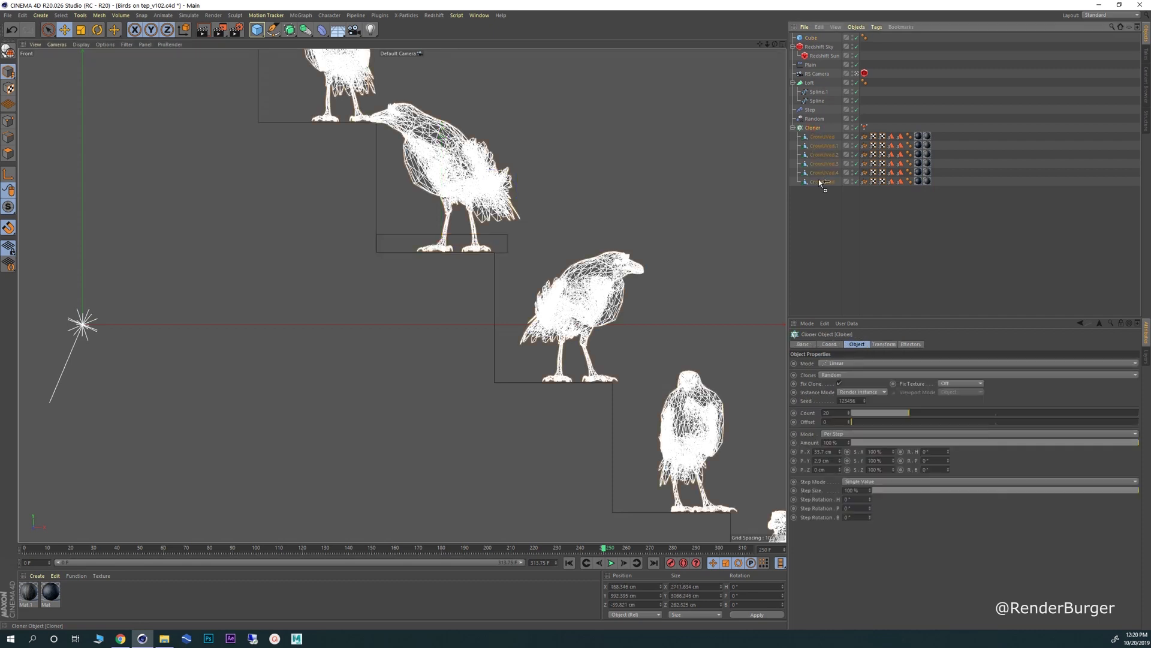
ctrl+drag(820, 193, 818, 192)
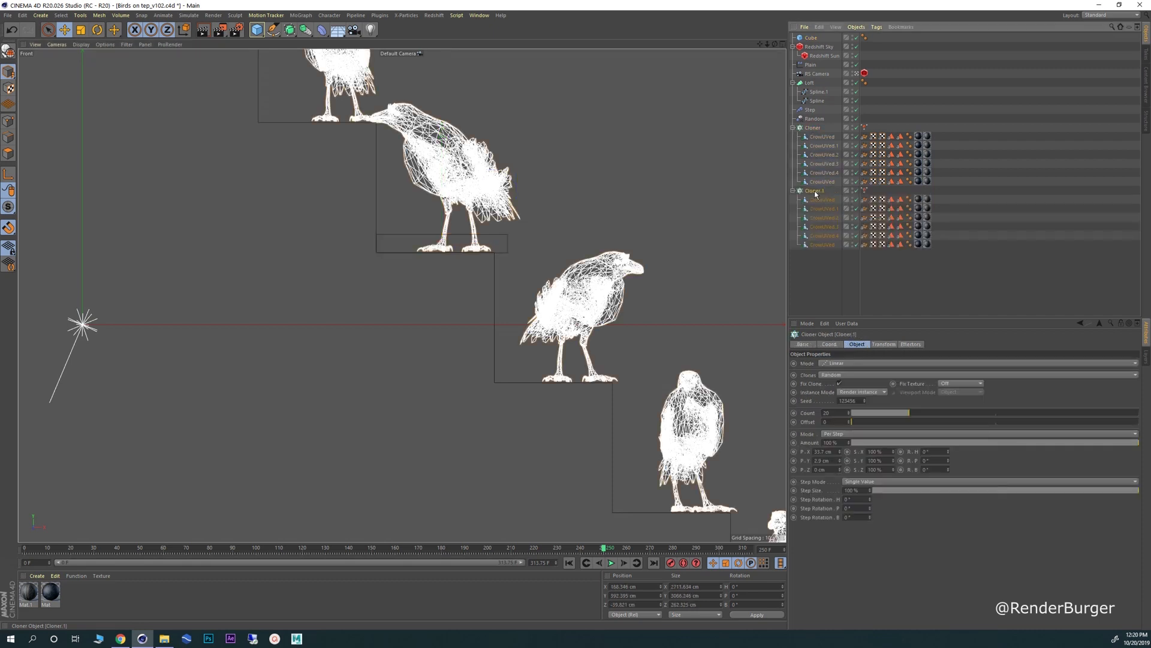
drag(836, 290, 813, 201)
key(Delete)
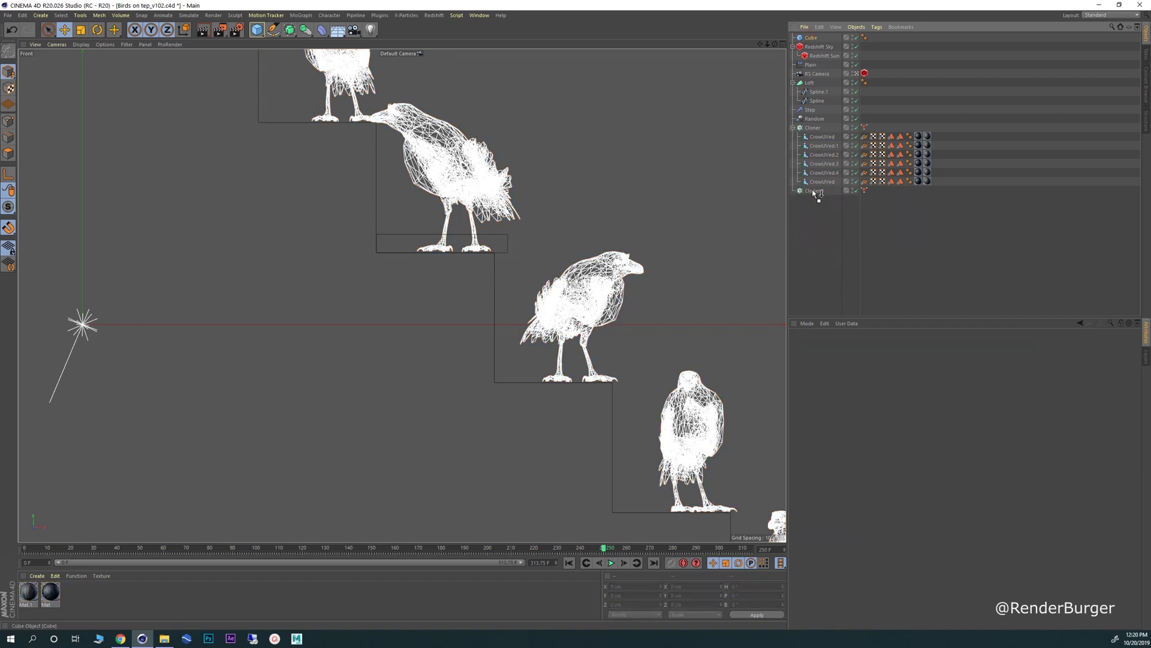
drag(814, 192, 814, 191)
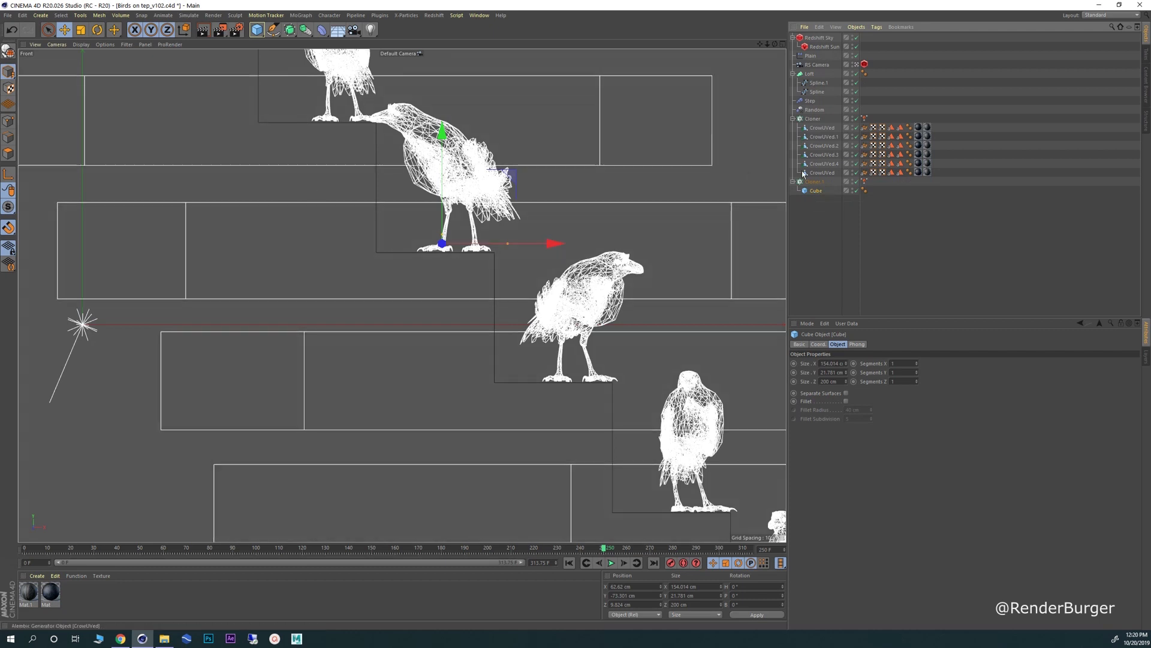
- Set the transform scale of the cube cloner to 1 on X, Y and Z
click(814, 181)
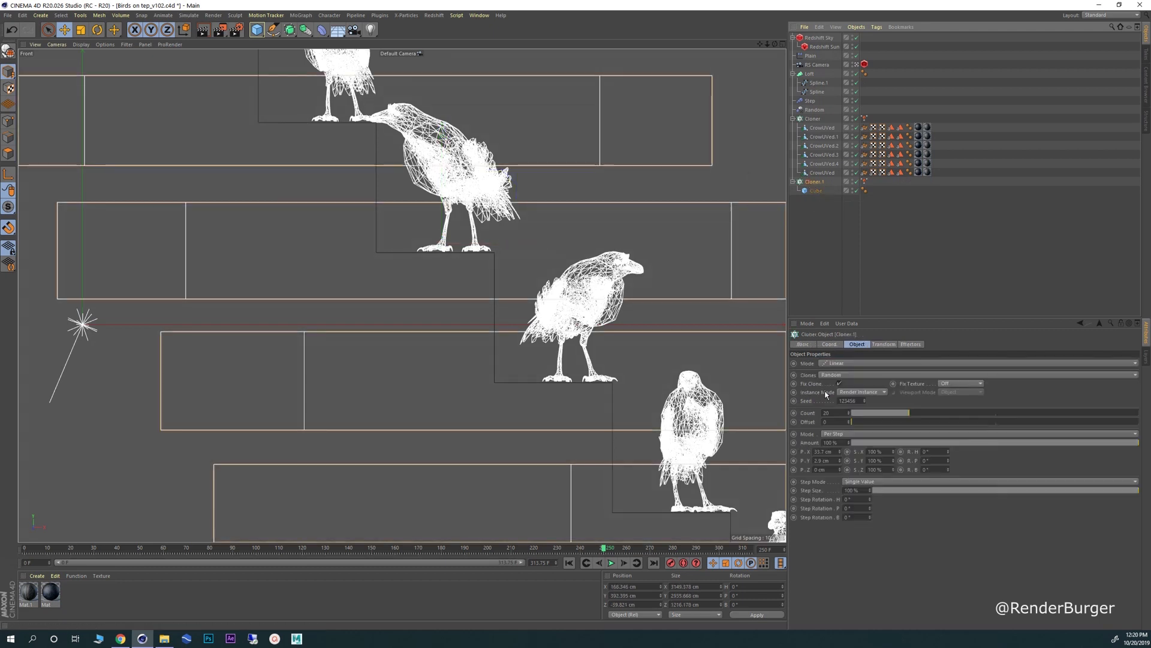
click(883, 345)
text(1)
key(Tab)
text(1)
key(Tab)
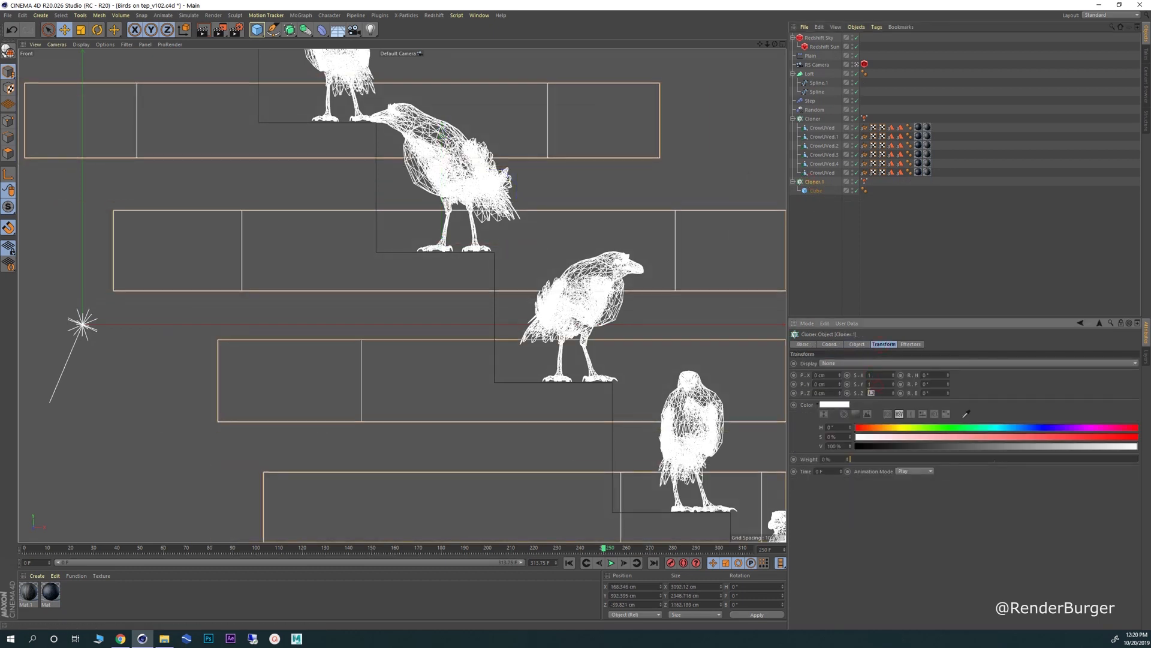
text(1)
key(Tab)
- Disable the Random and Plain effectors on the cube cloner, keeping only Step active
scroll(351, 251, down, 10)
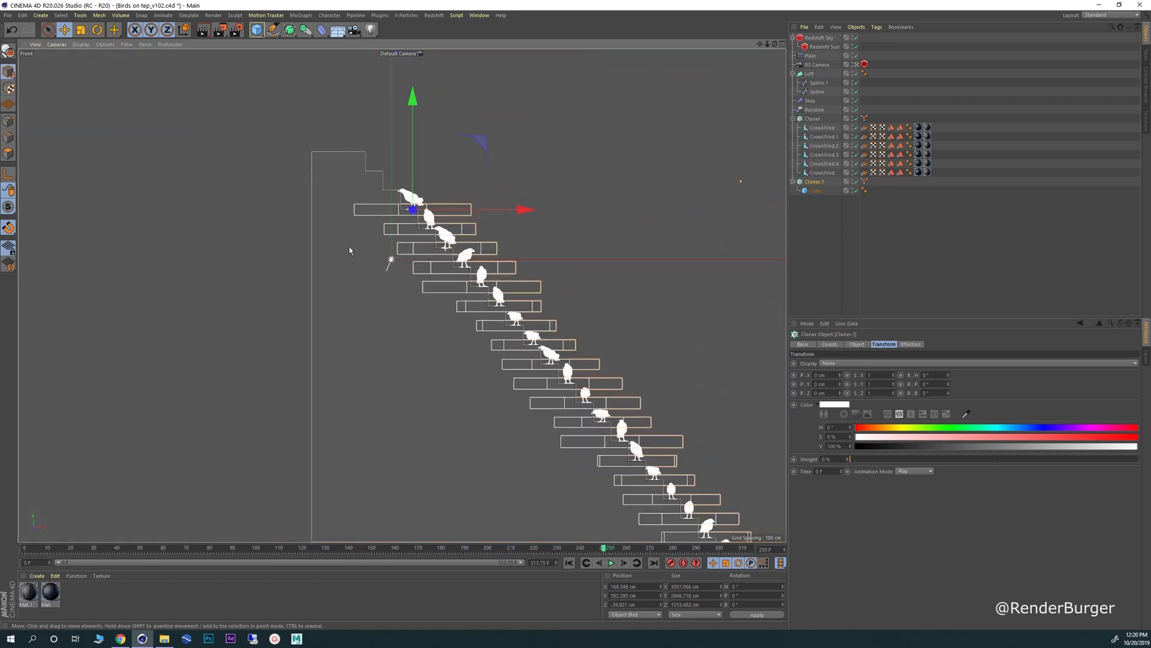
alt+middle_drag(435, 284, 326, 229)
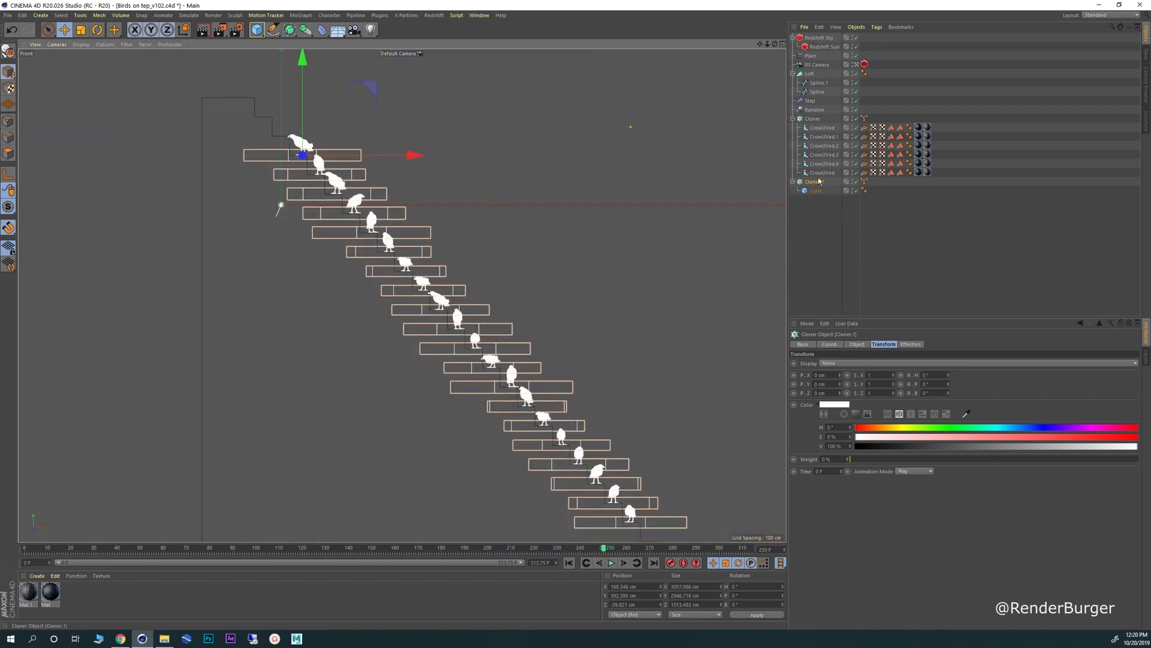
click(910, 344)
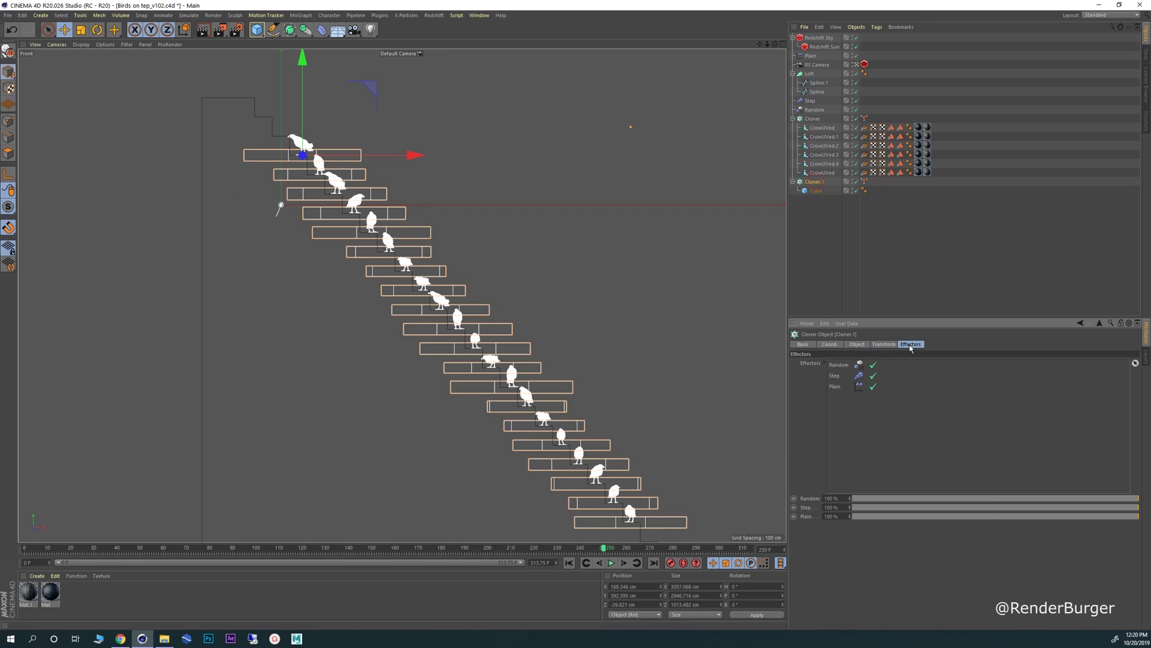
click(873, 387)
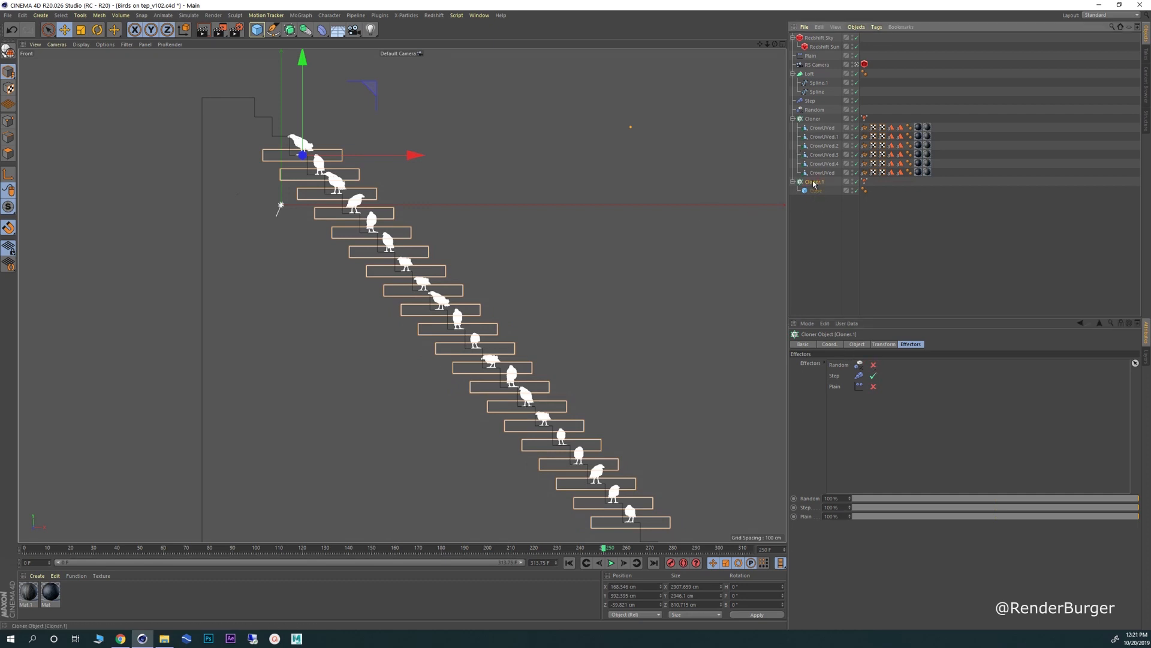
- Try to scale the cube cloner freely in the Front view, and undo the scaling
click(879, 344)
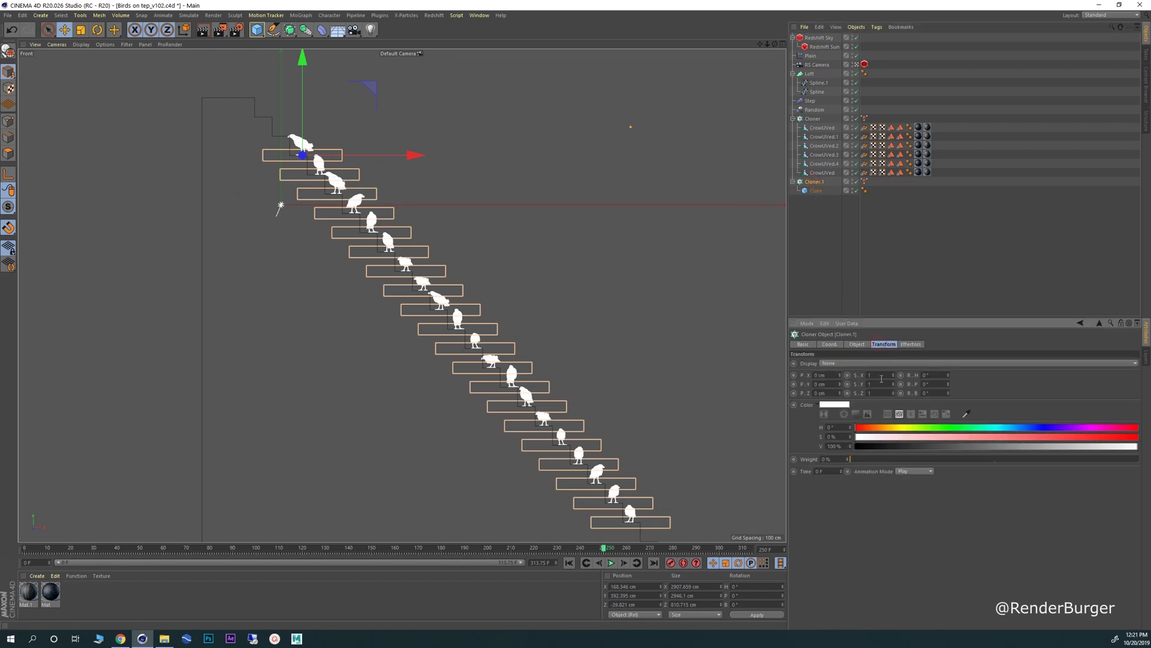
click(80, 31)
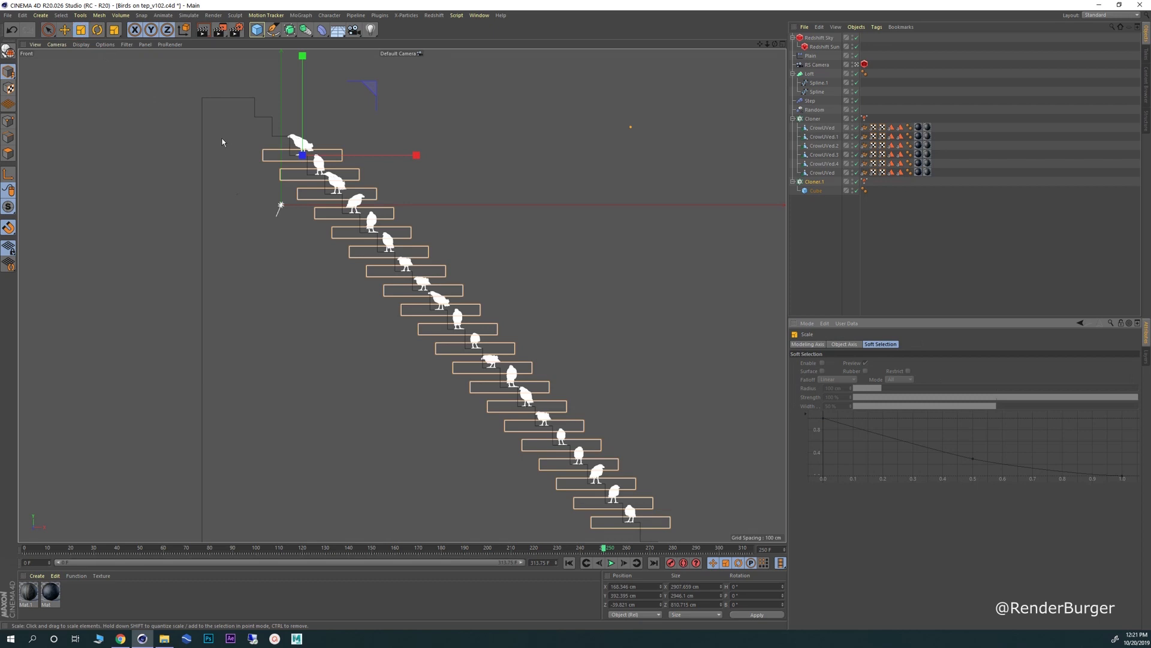
scroll(361, 197, up, 3)
drag(468, 123, 368, 159)
key(ctrl+z)
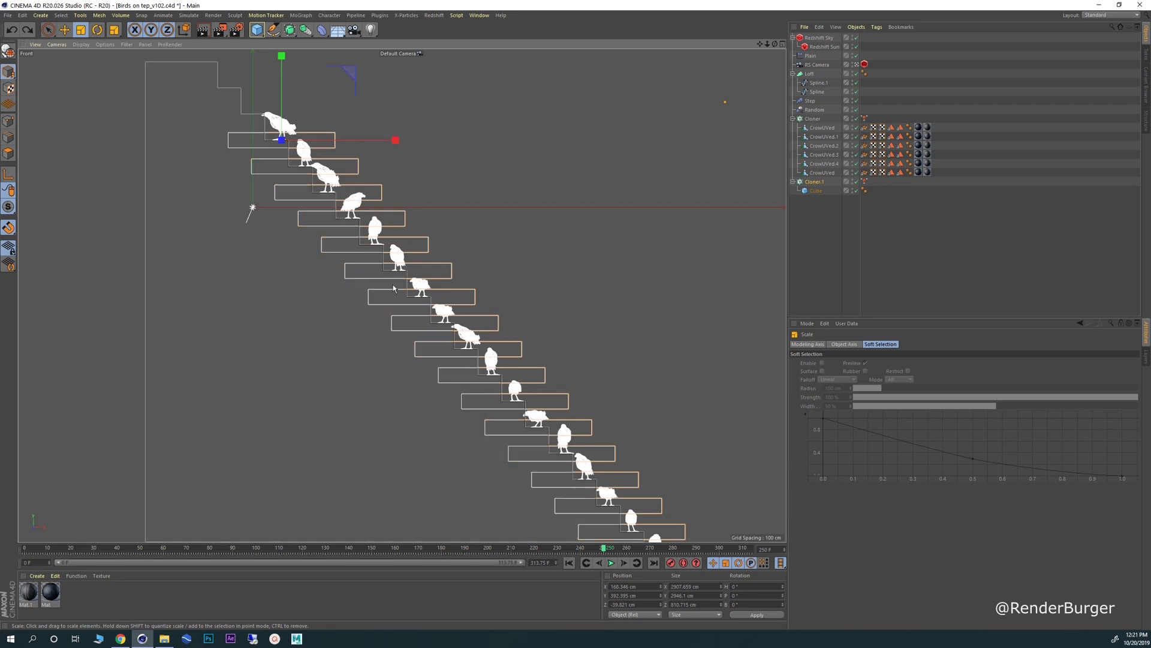
- Scale the slab cube inside the second cloner down uniformly to about 48 × 6.8 × 62.4 cm
click(813, 118)
click(829, 344)
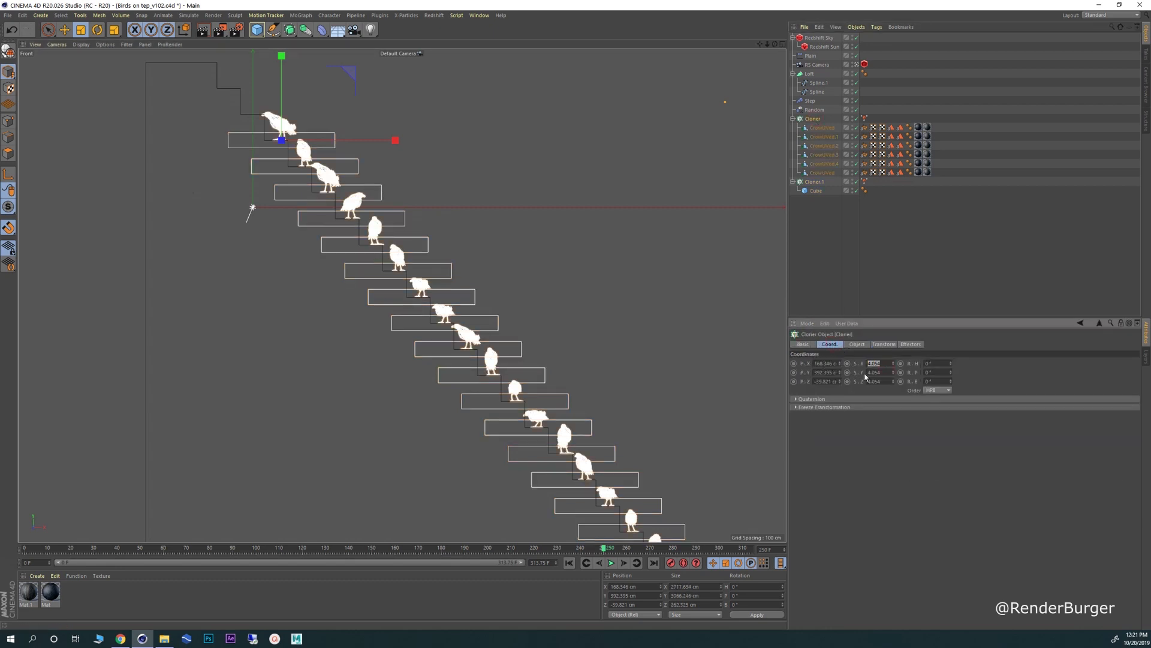
click(817, 190)
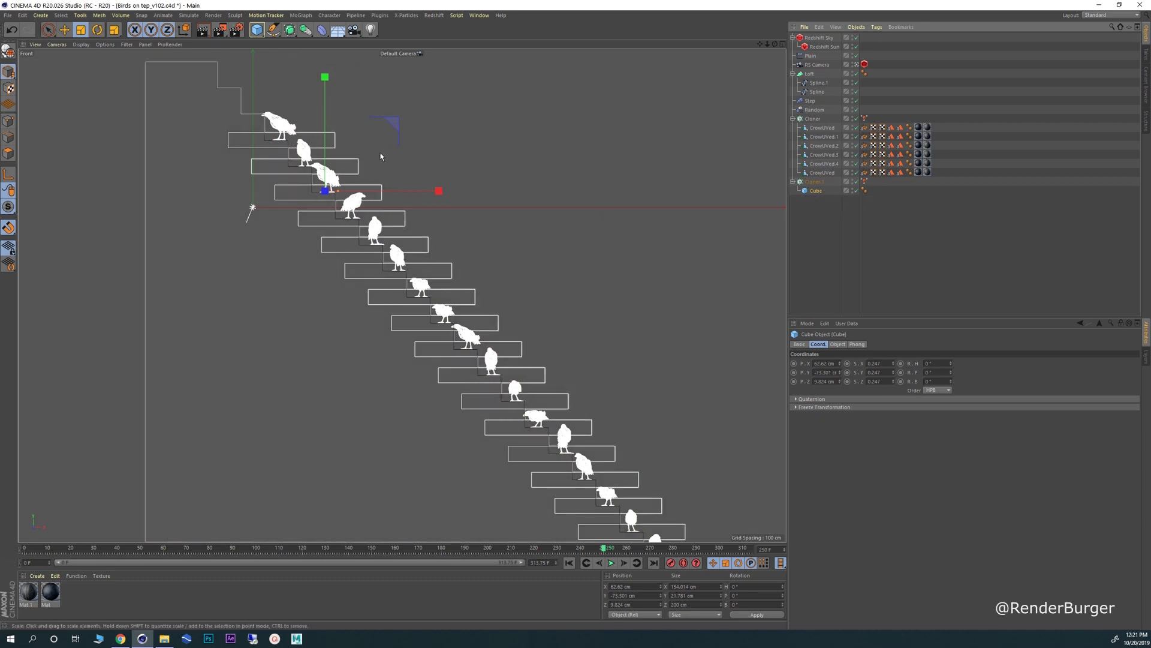
drag(528, 157, 479, 171)
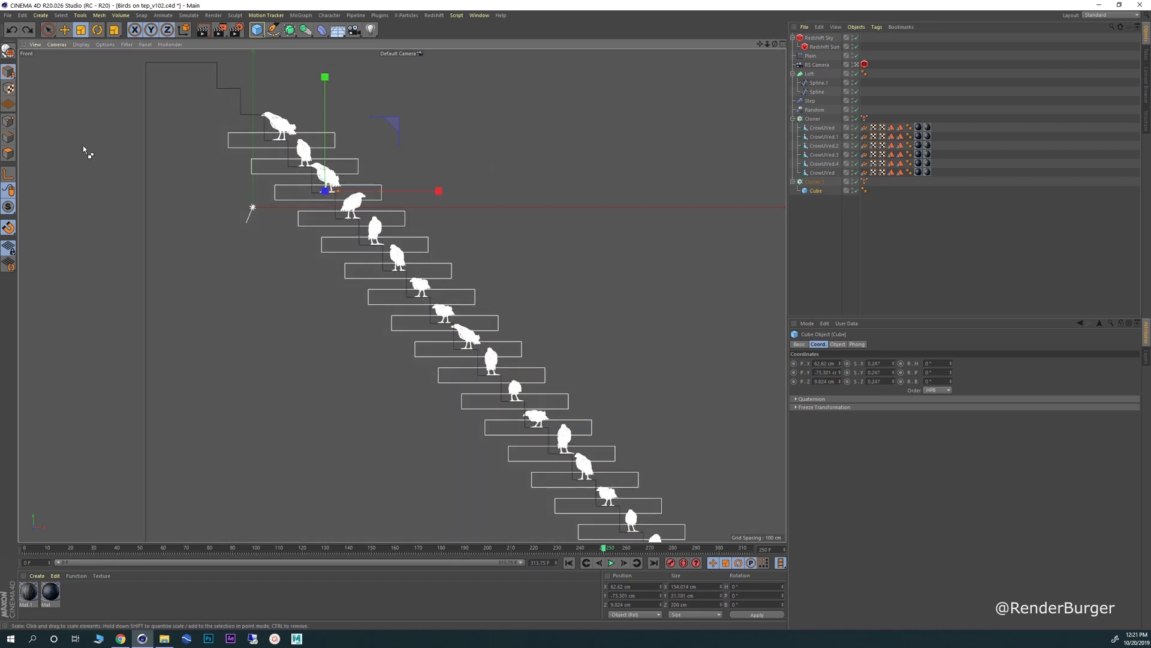
drag(9, 72, 36, 84)
drag(507, 132, 260, 188)
scroll(396, 264, up, 3)
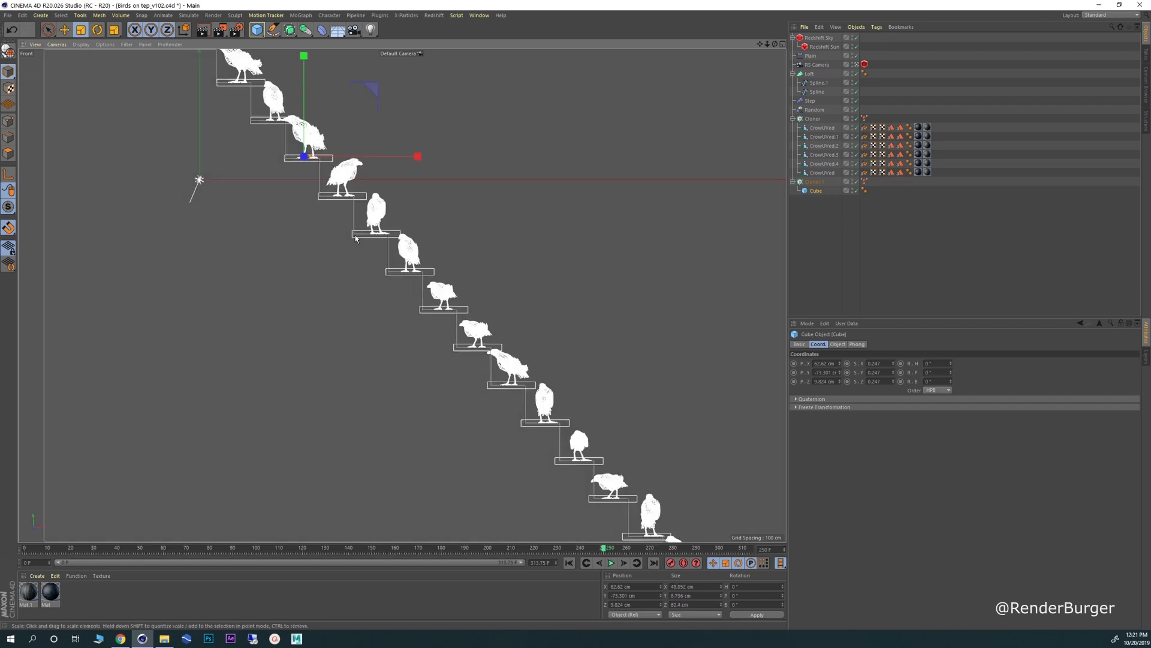
- Try a per-step Y spacing of 3.9 cm on the crow cloner
scroll(409, 271, up, 3)
scroll(395, 281, up, 6)
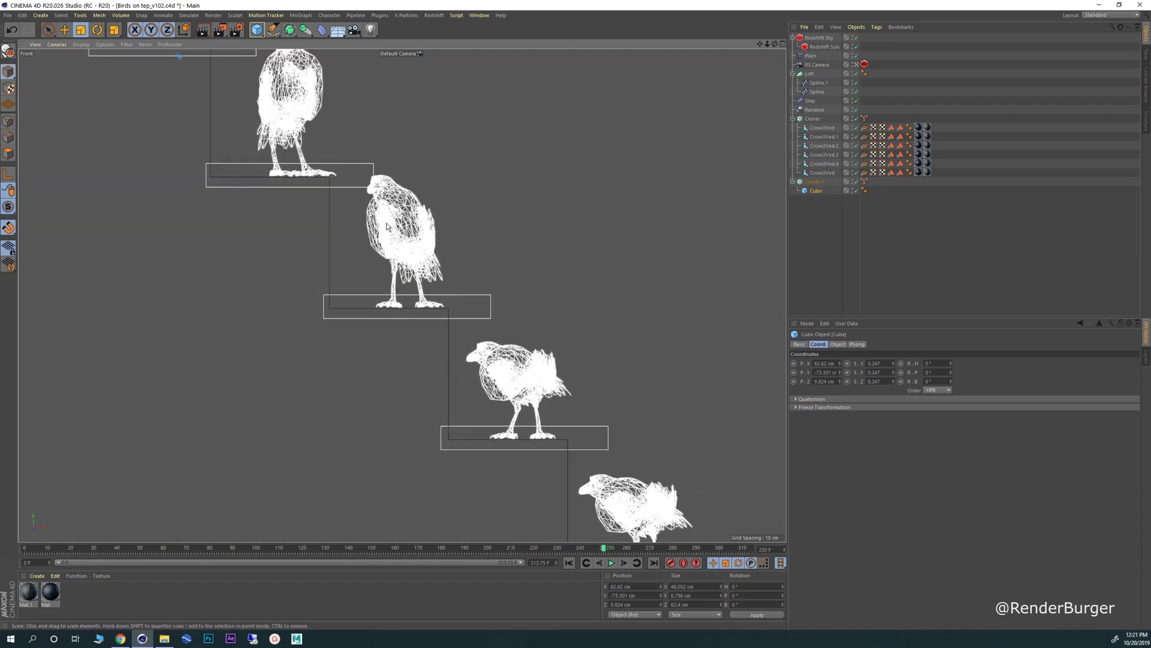
scroll(348, 242, down, 3)
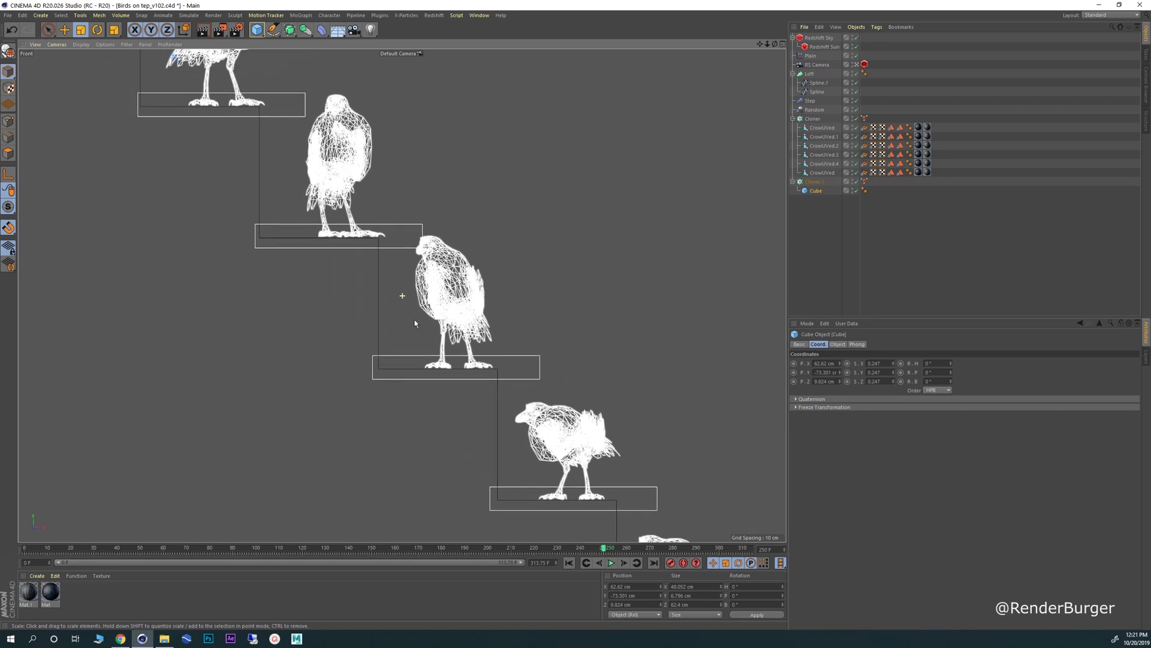
click(812, 119)
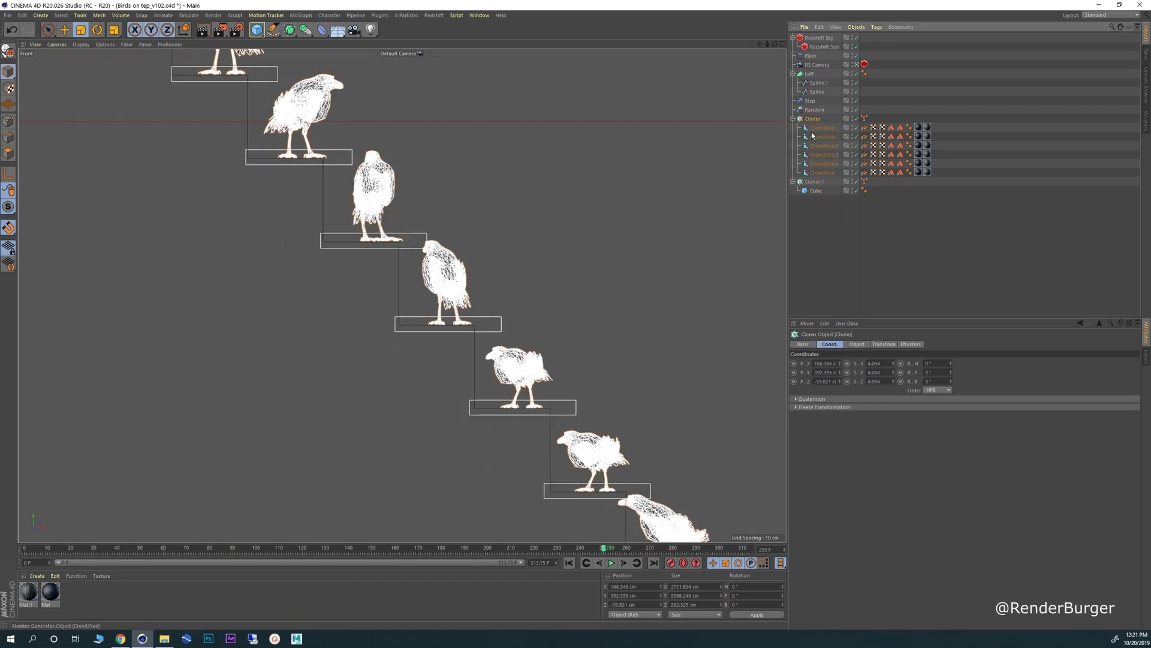
click(856, 344)
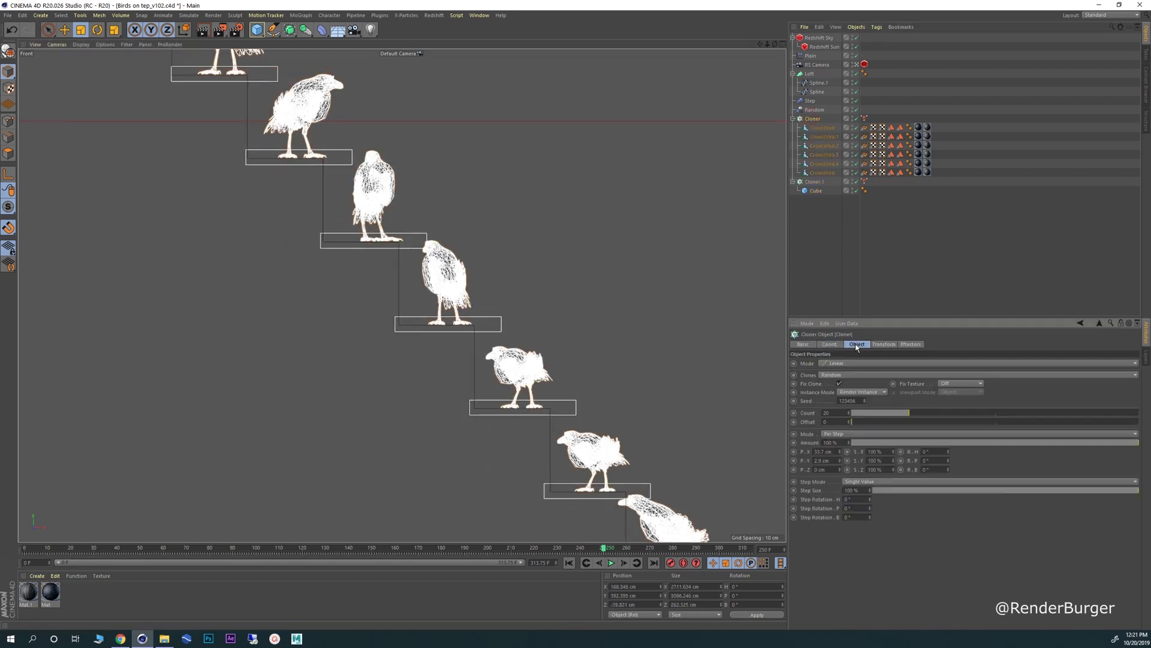
click(840, 459)
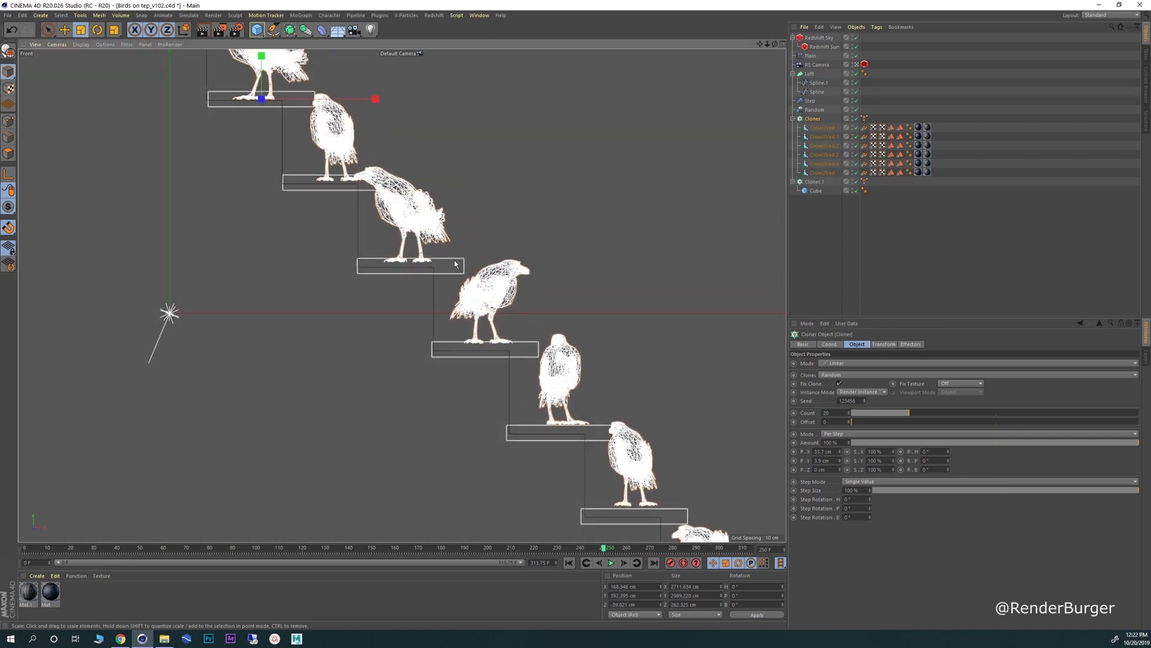
- Set the slab cloner's per-step Y spacing to 3 cm and check the slabs against the wall's top steps
click(455, 264)
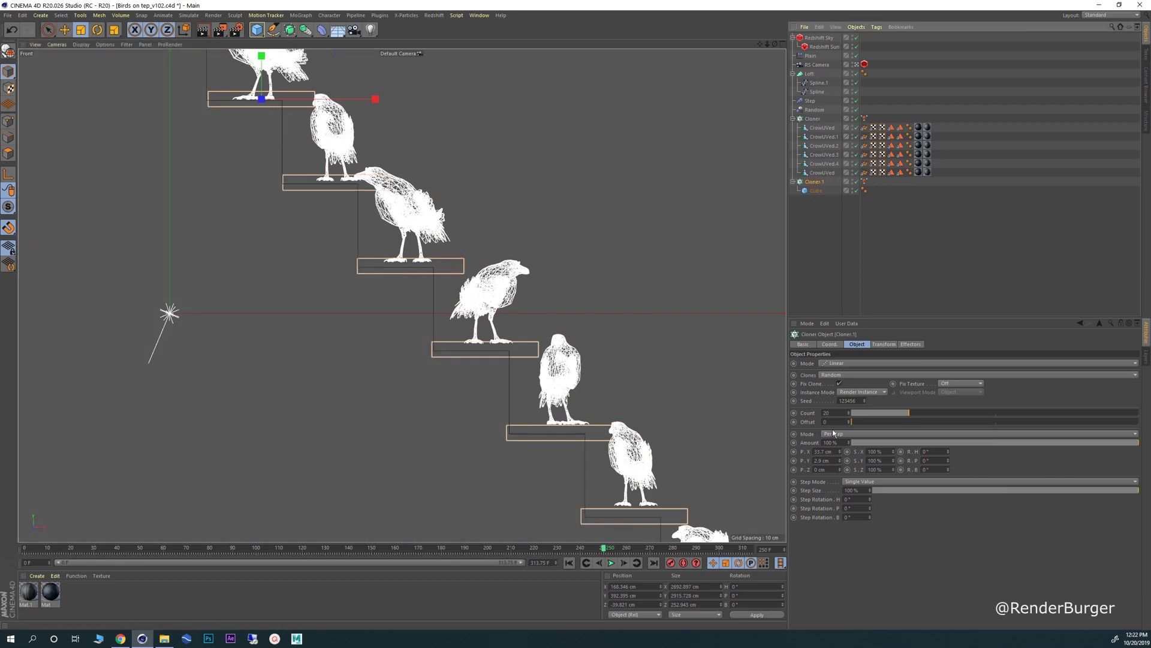
double_click(823, 460)
text(3)
key(Return)
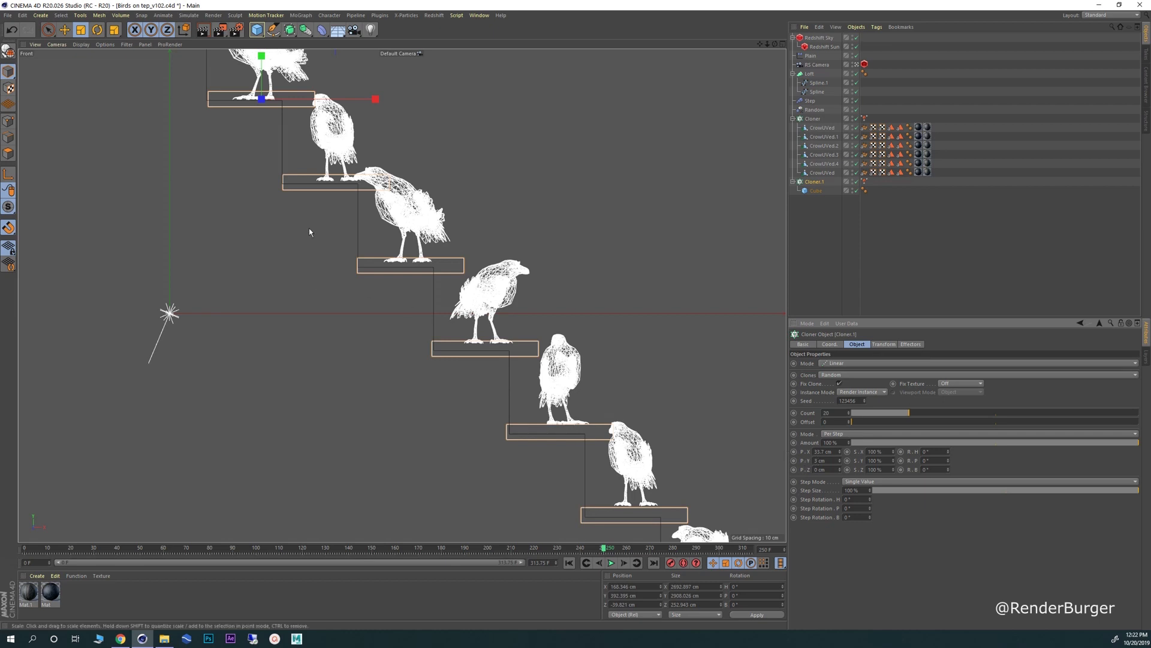
alt+middle_drag(264, 202, 439, 378)
scroll(466, 276, up, 4)
alt+middle_drag(396, 275, 394, 317)
scroll(393, 318, up, 2)
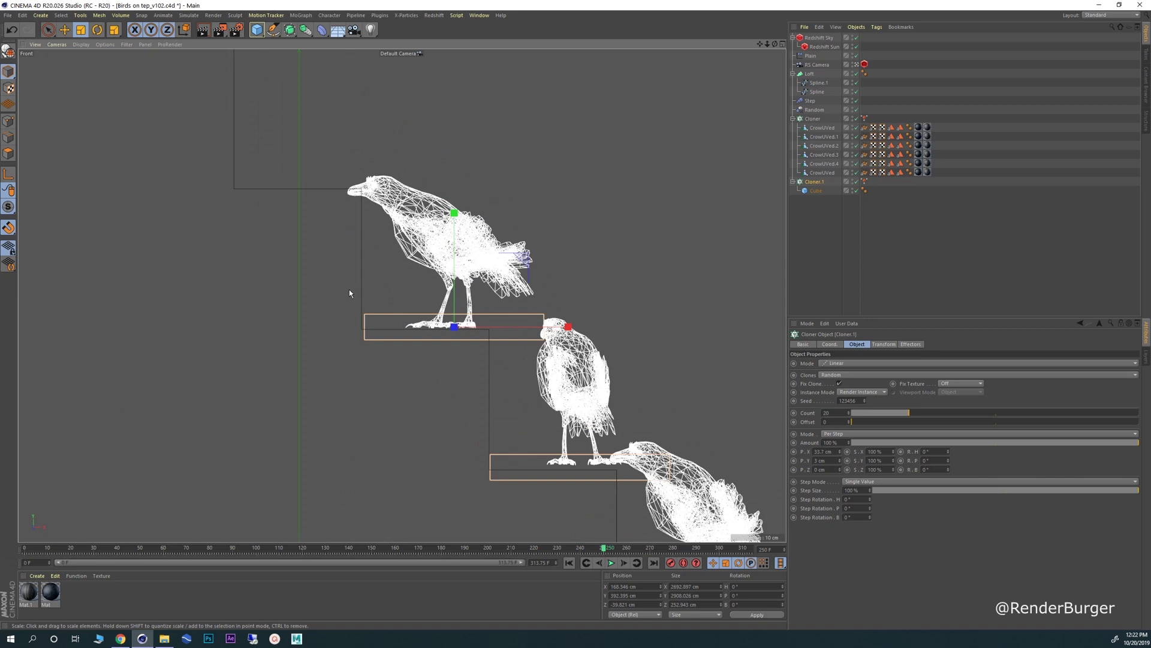
- Undo the Y spacing changes made on the slab cloner and the crow cloner
key(ctrl+z)
scroll(305, 262, down, 2)
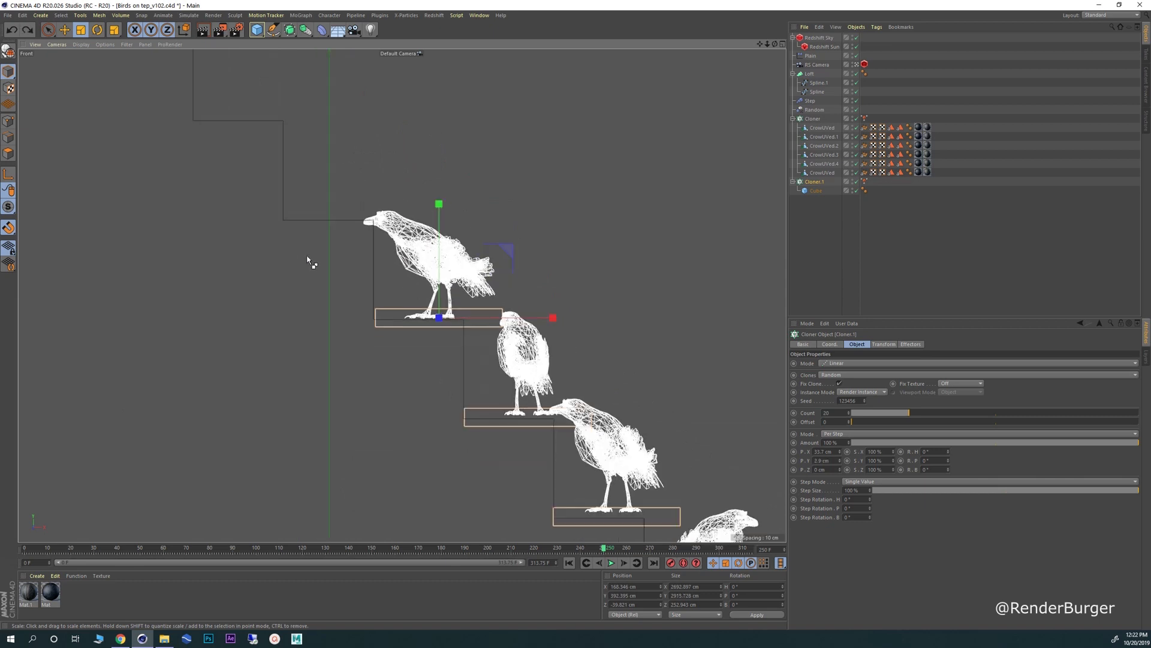
key(ctrl+z)
key(ctrl+z)
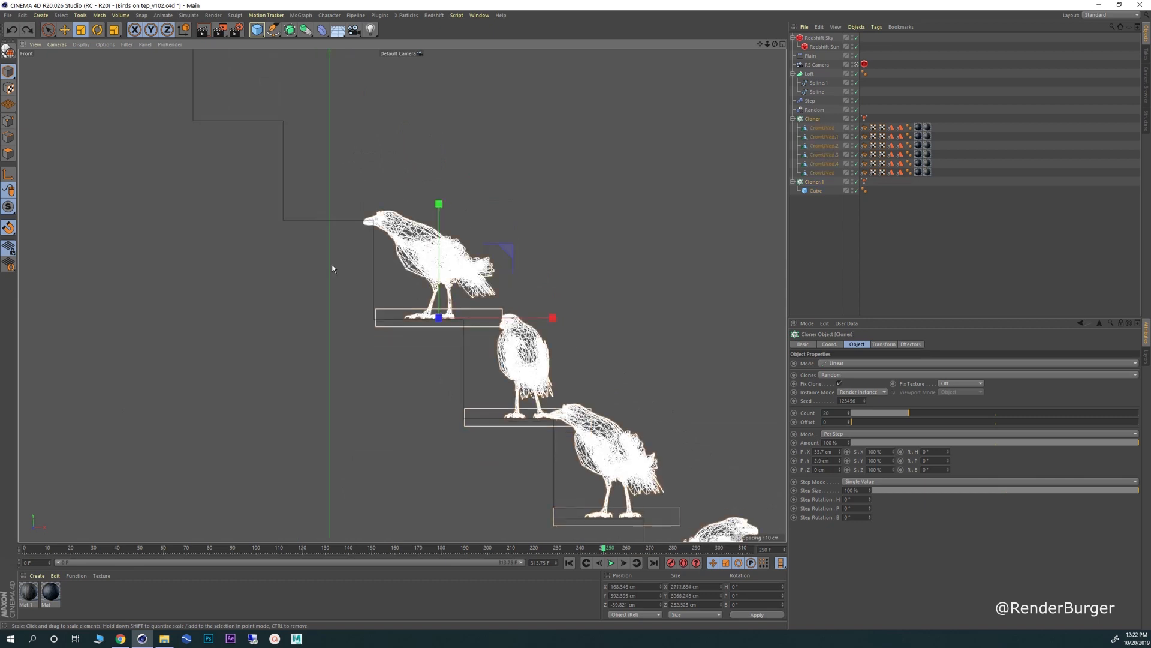
click(336, 223)
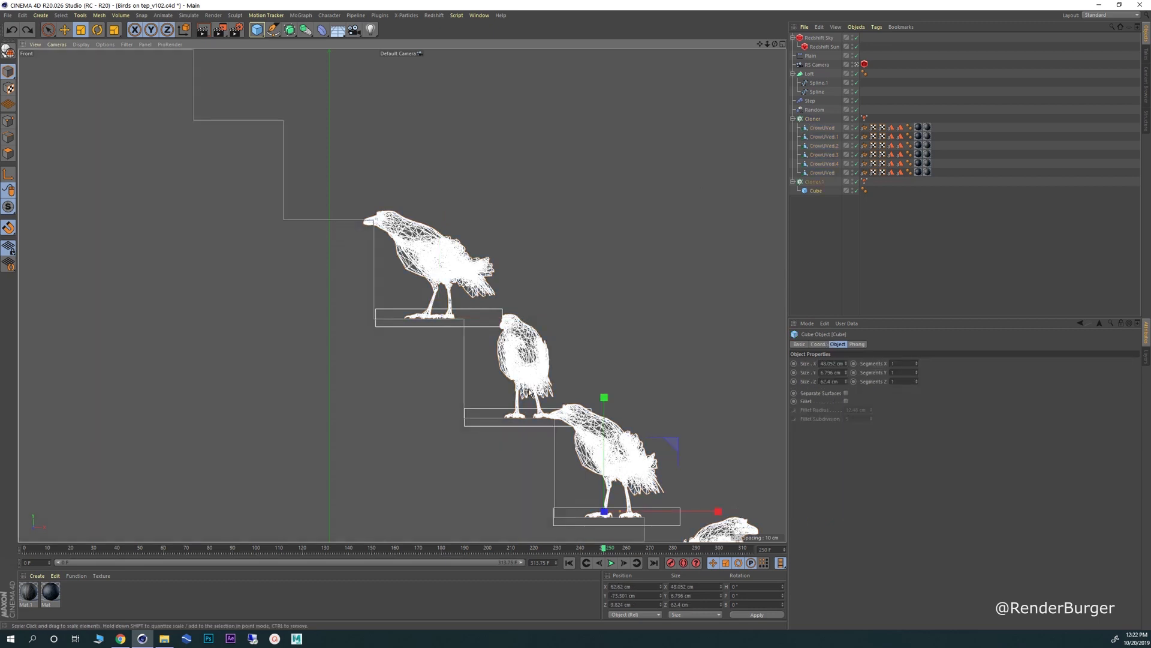
- Raise the crow cloner in the Front view to about 407 cm on Y so the feet meet the slab tops
click(804, 120)
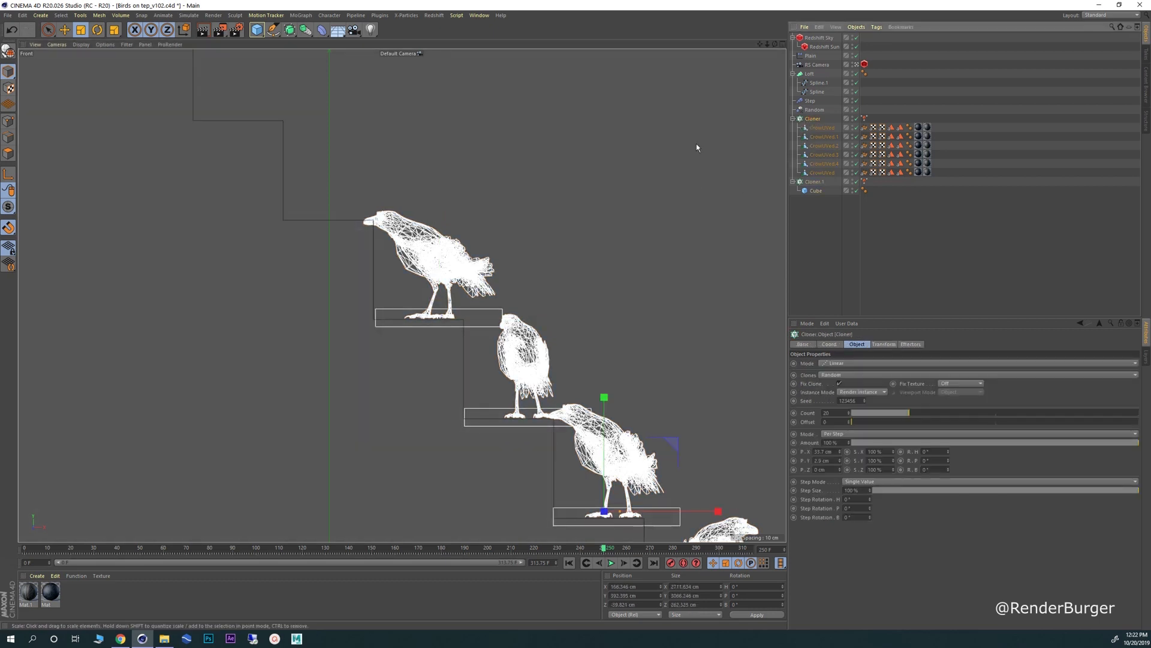
click(64, 29)
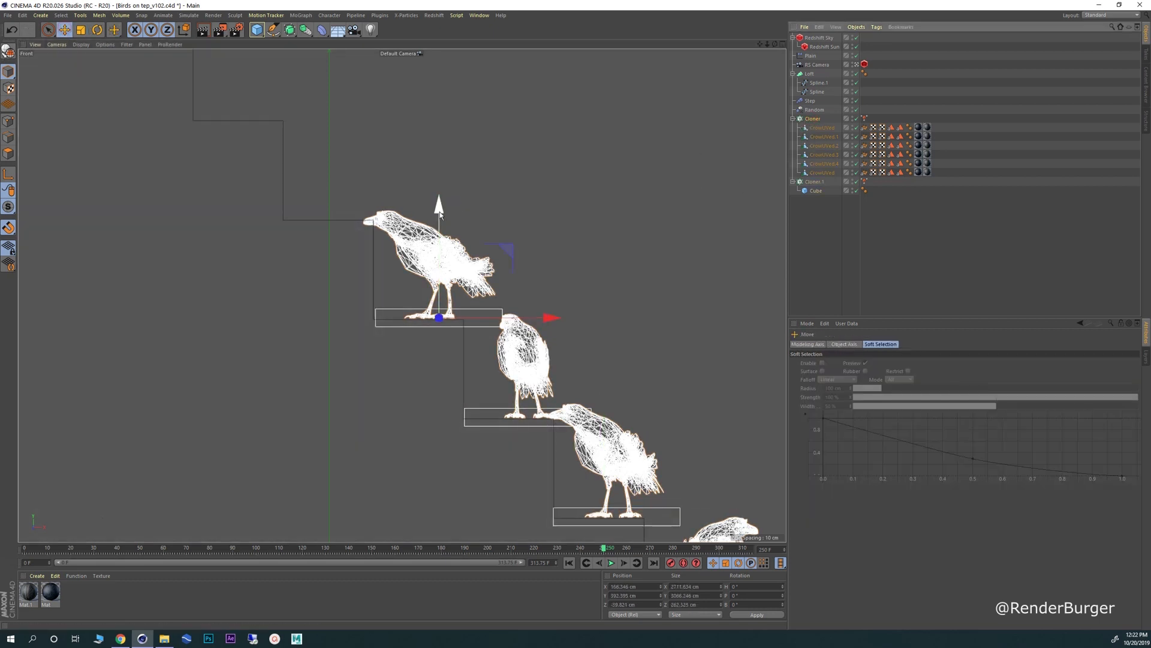
drag(440, 211, 430, 206)
scroll(401, 279, up, 1)
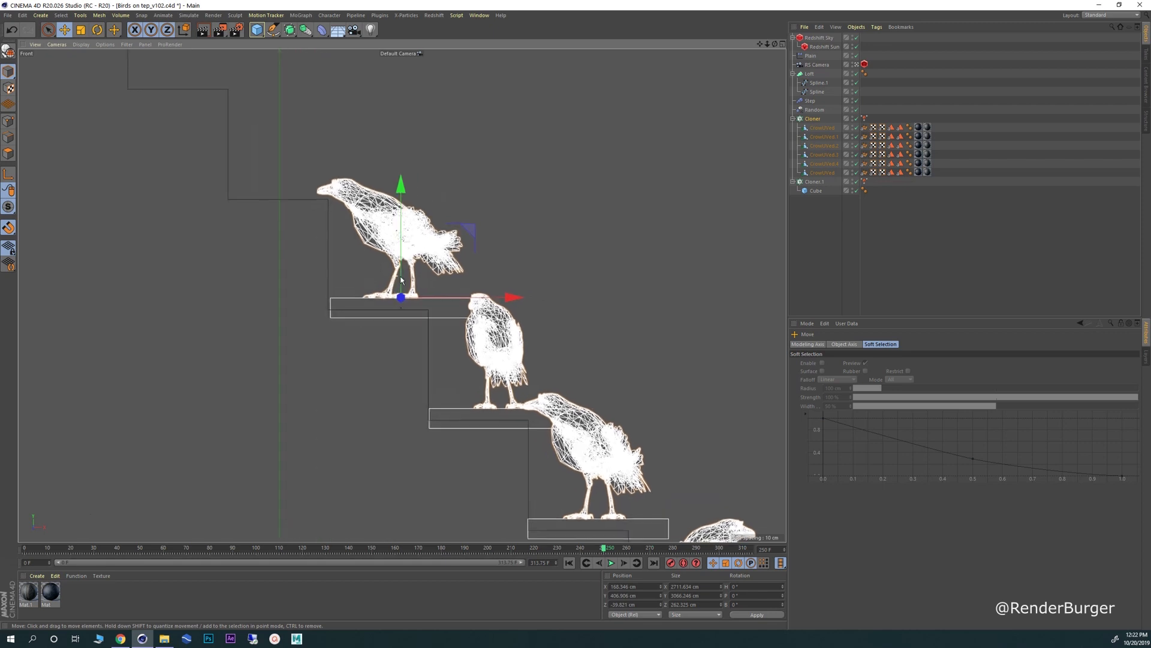
scroll(401, 279, up, 1)
- Move the slab cloner to about 163 cm on X and 400 cm on Y, over the wall's steps
click(814, 181)
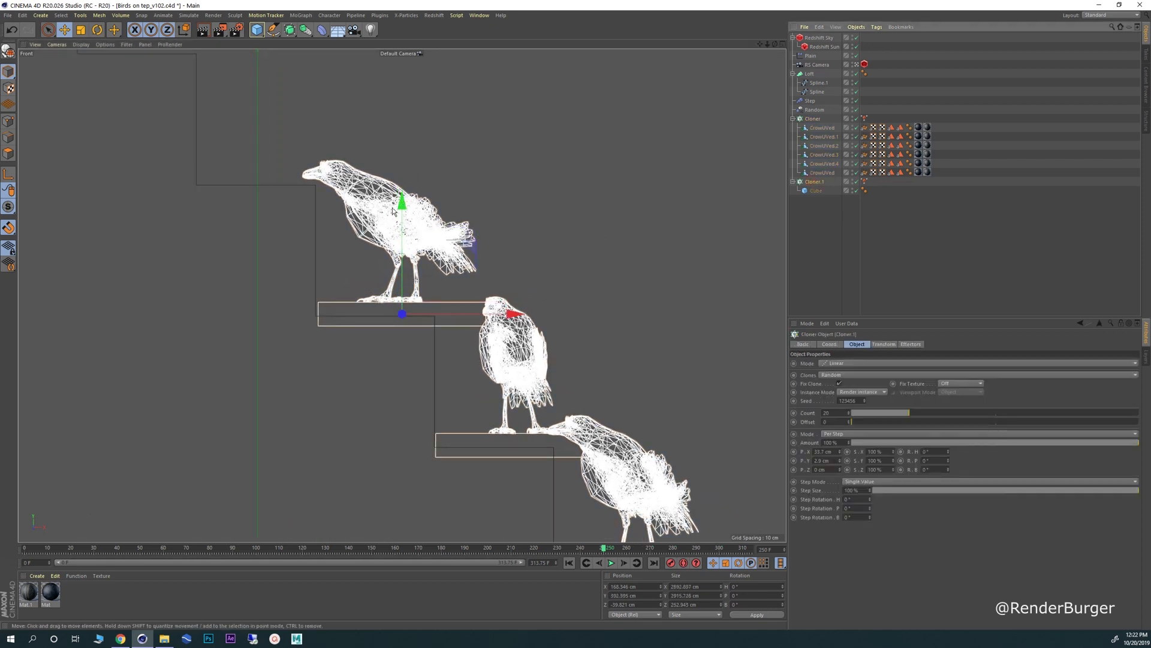
drag(402, 211, 401, 204)
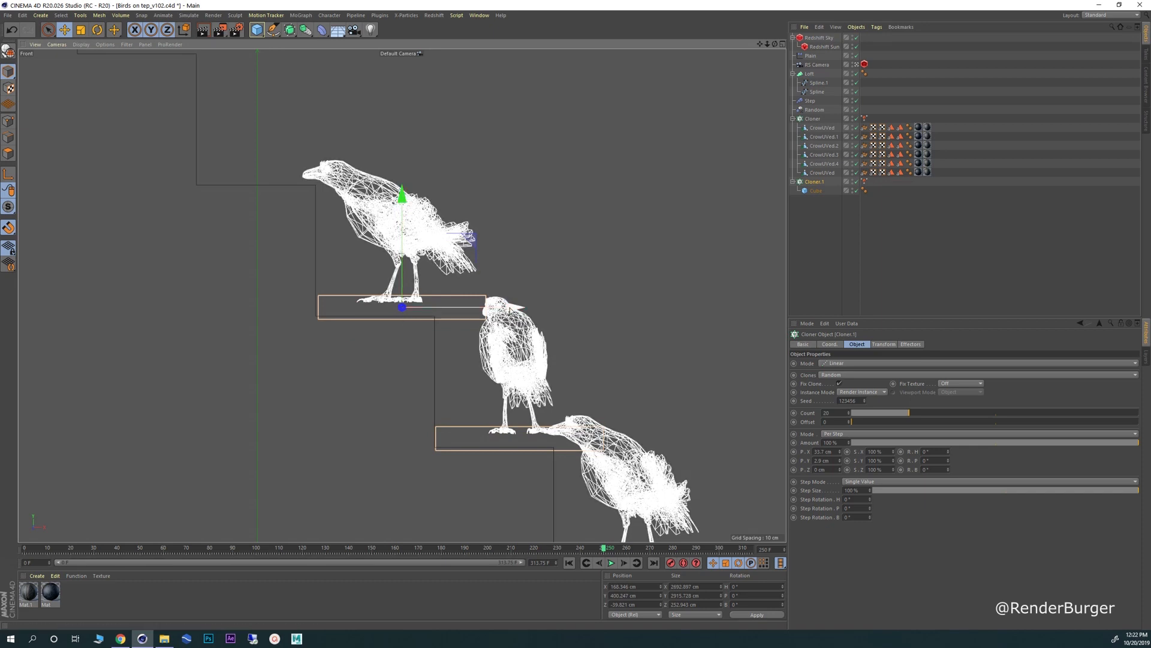
drag(509, 308, 505, 309)
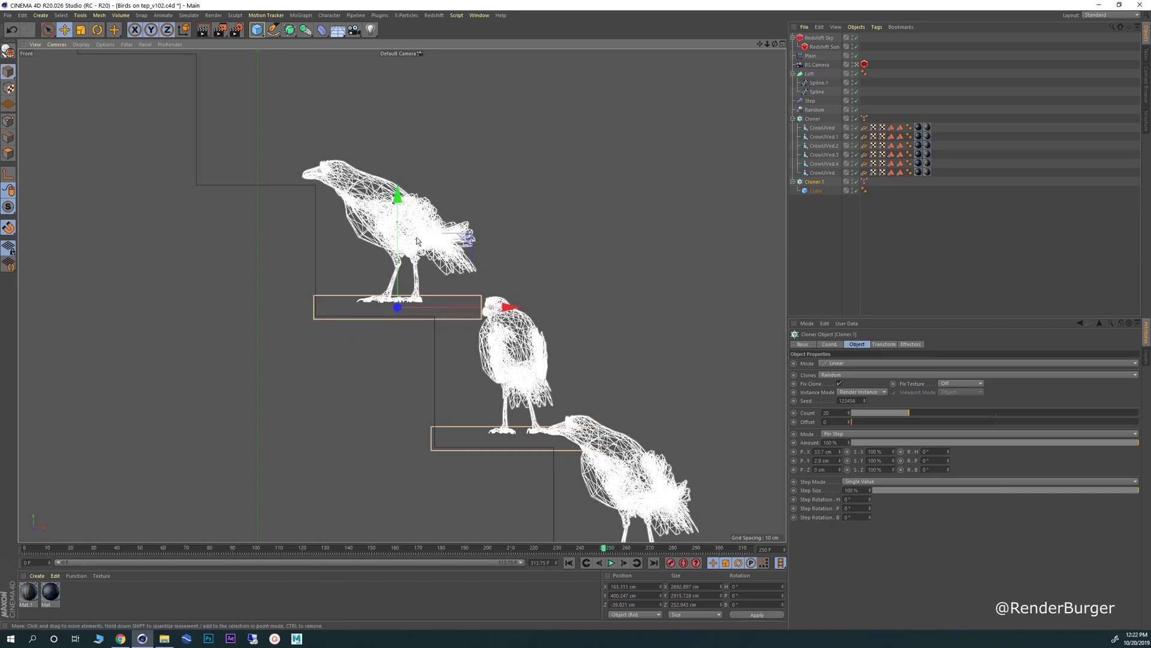
- Raise the crow cloner to about 415 cm on Y, clear of the repositioned slabs
click(813, 121)
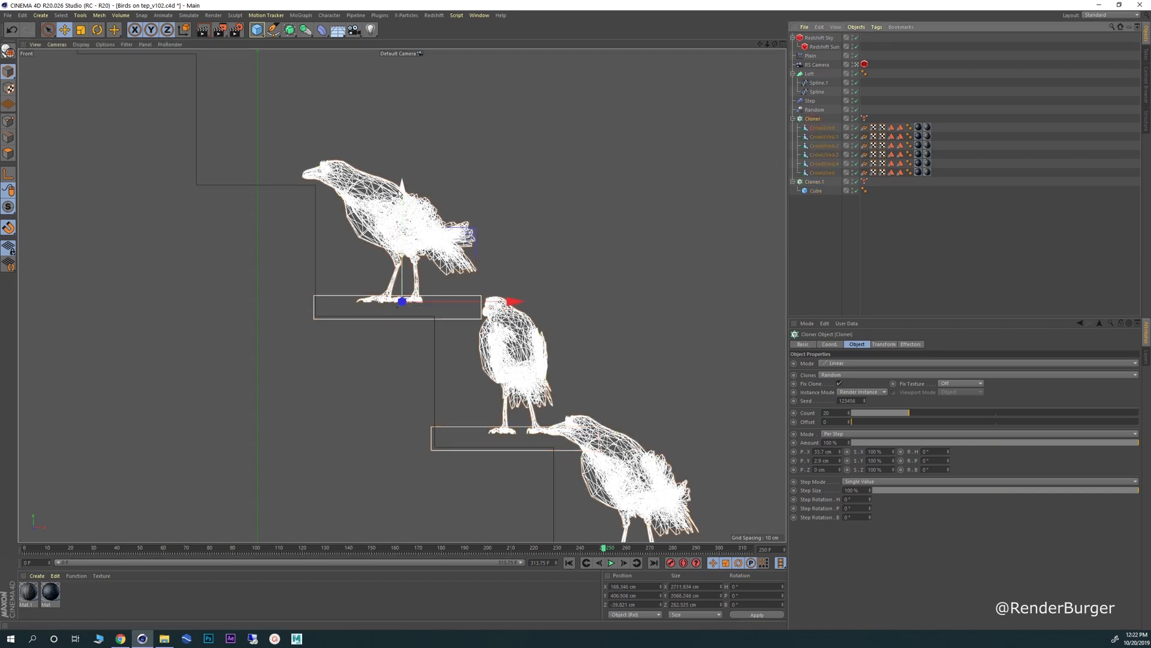
drag(402, 199, 395, 192)
scroll(459, 278, down, 10)
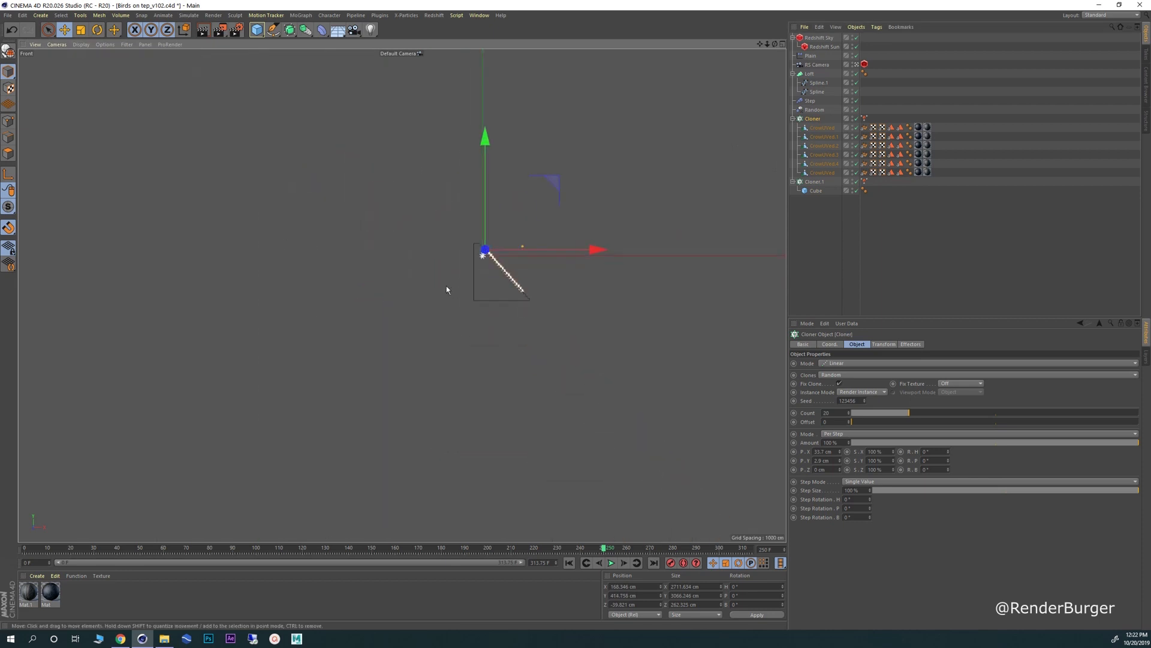
- Maximize the Perspective view, orbit to the side of the staircase and change its display to quick shading
scroll(473, 266, up, 4)
click(783, 46)
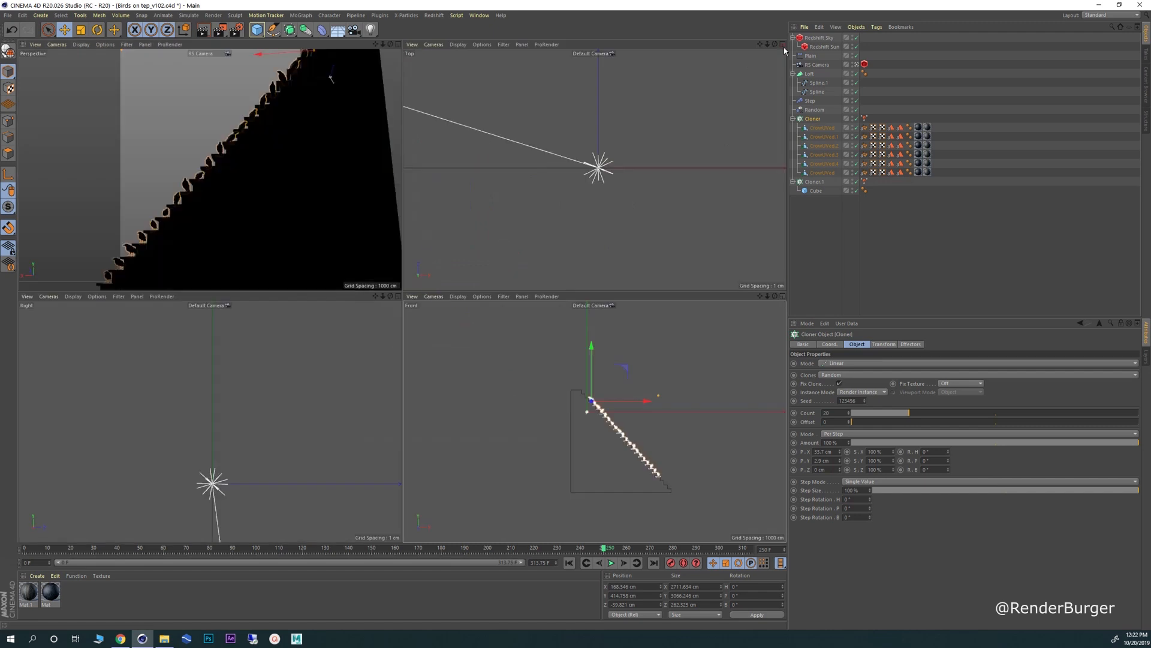
click(398, 45)
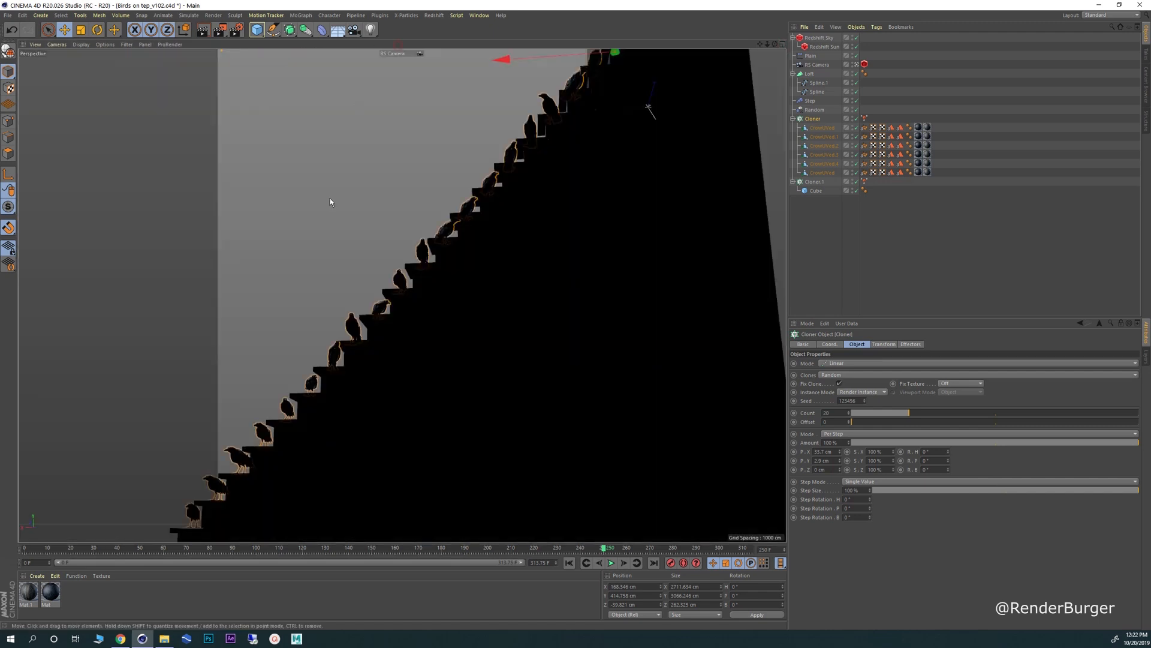
alt+drag(422, 267, 483, 276)
alt+drag(390, 305, 452, 330)
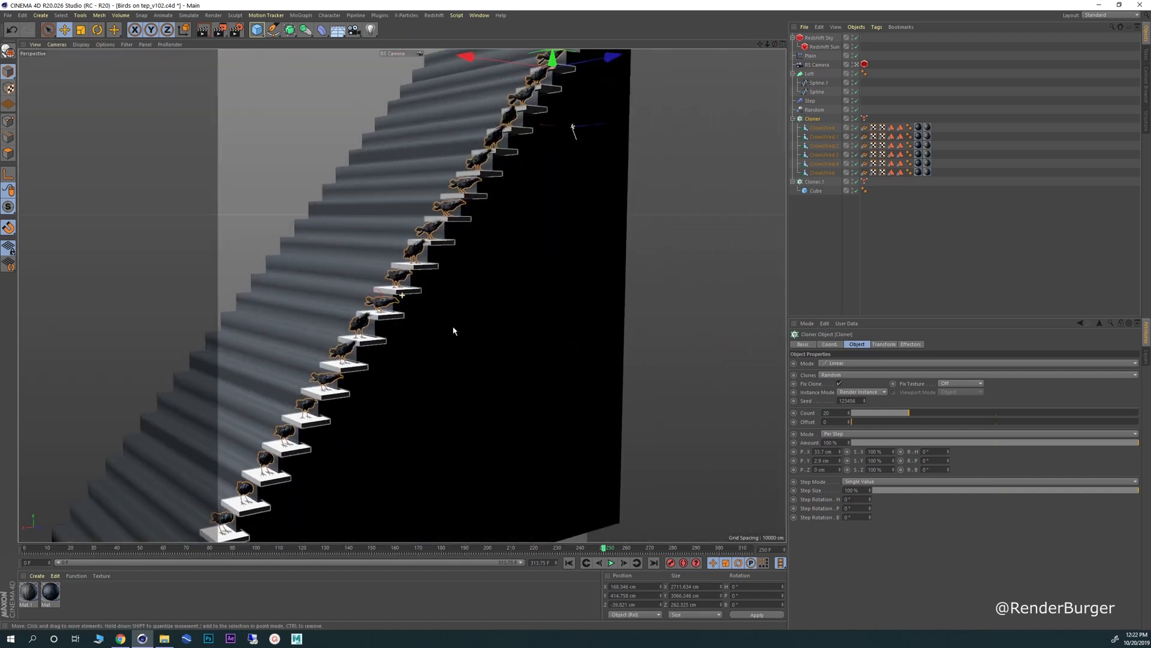
click(81, 46)
click(94, 79)
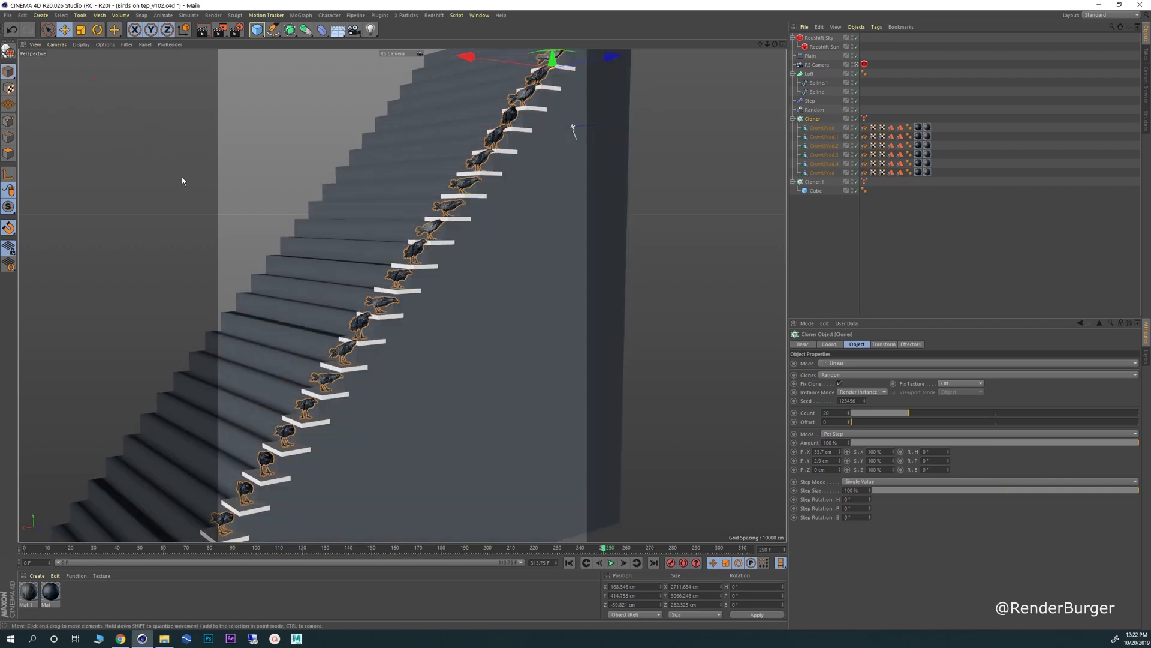
- Push the slab cloner back into the wall to about -114 cm on Z in the Perspective view
alt+drag(423, 305, 452, 307)
scroll(452, 307, up, 3)
click(393, 265)
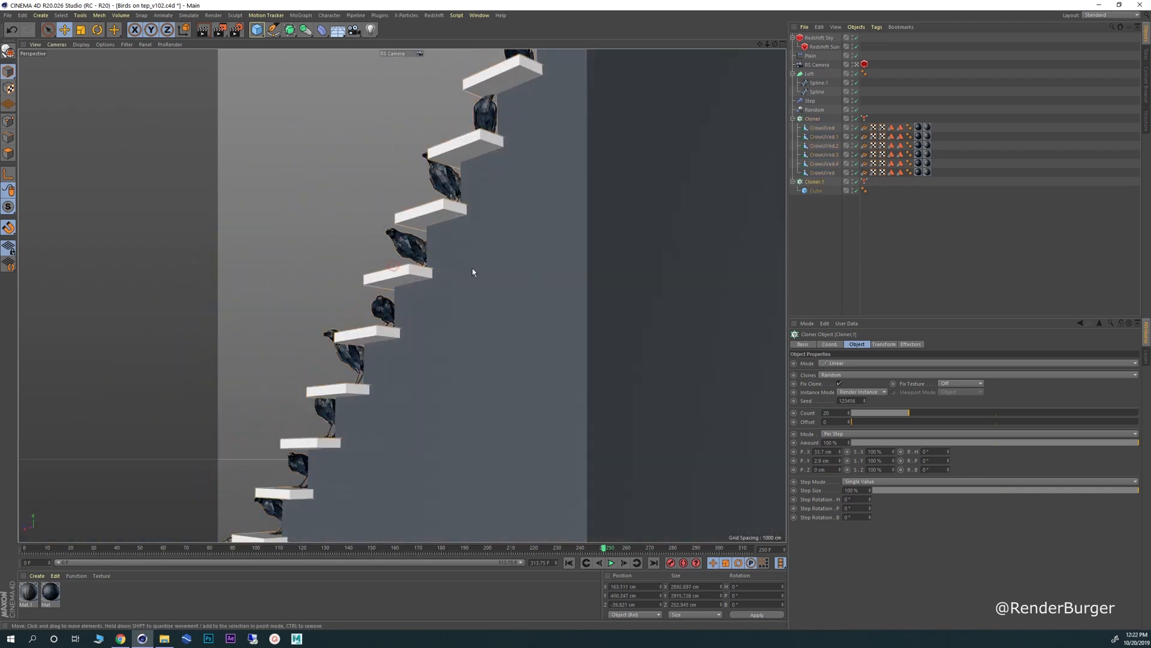
alt+drag(312, 229, 344, 351)
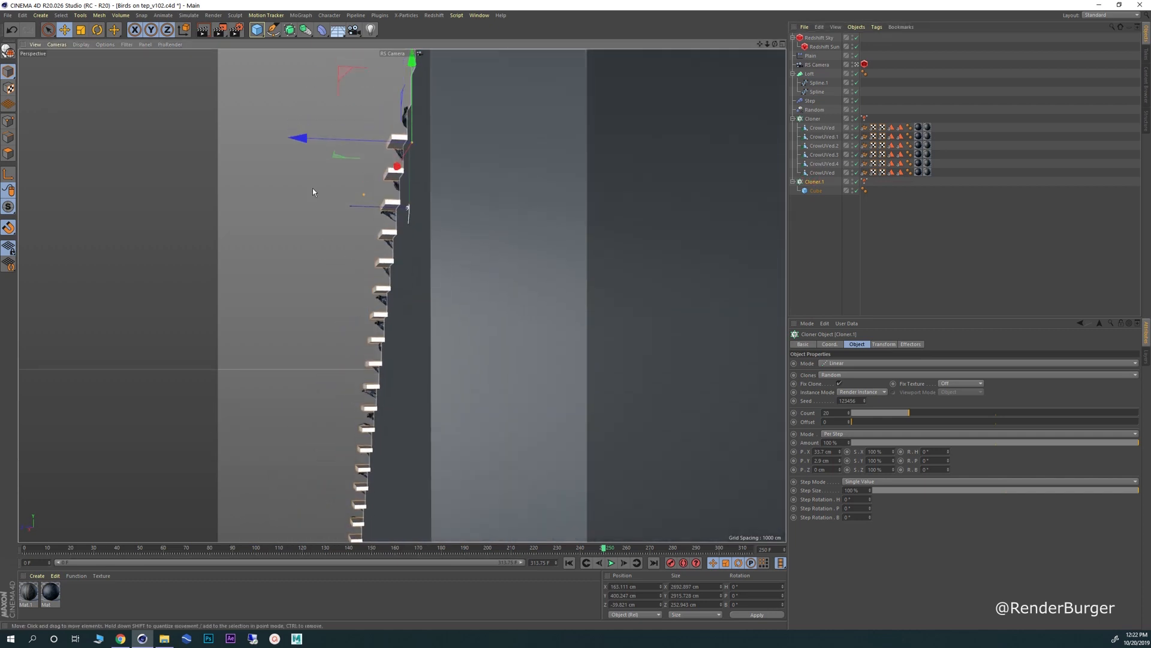
drag(302, 138, 314, 142)
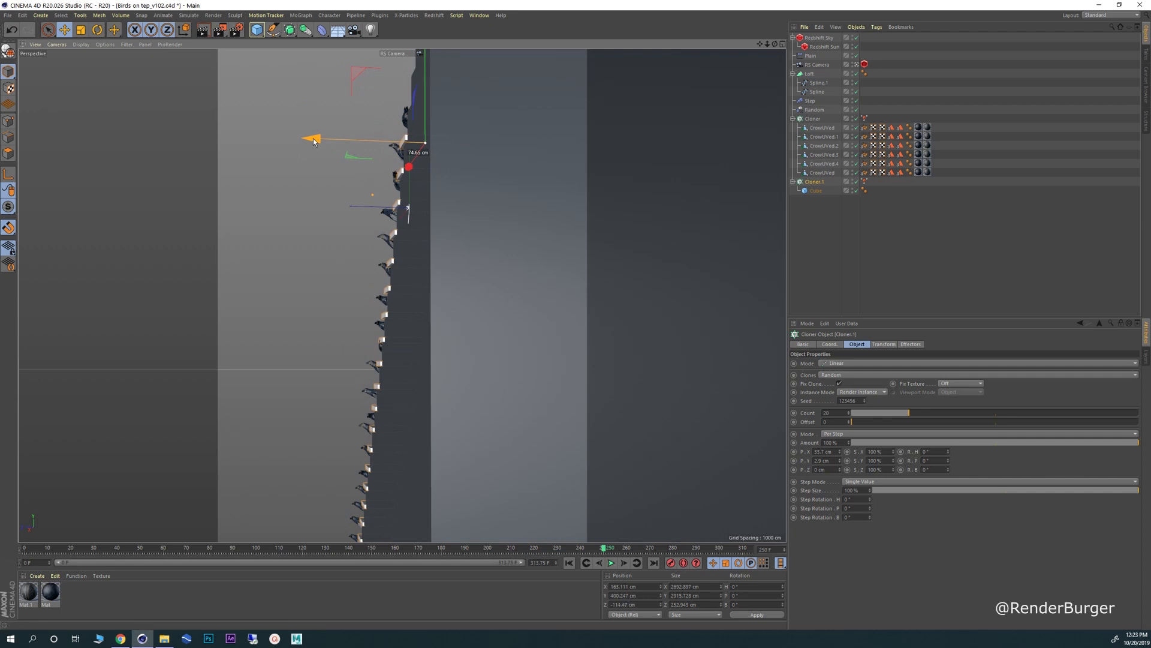
- Examine from several angles how the slabs sit in the wall and how the crows stand on them
scroll(475, 174, up, 7)
scroll(393, 206, down, 1)
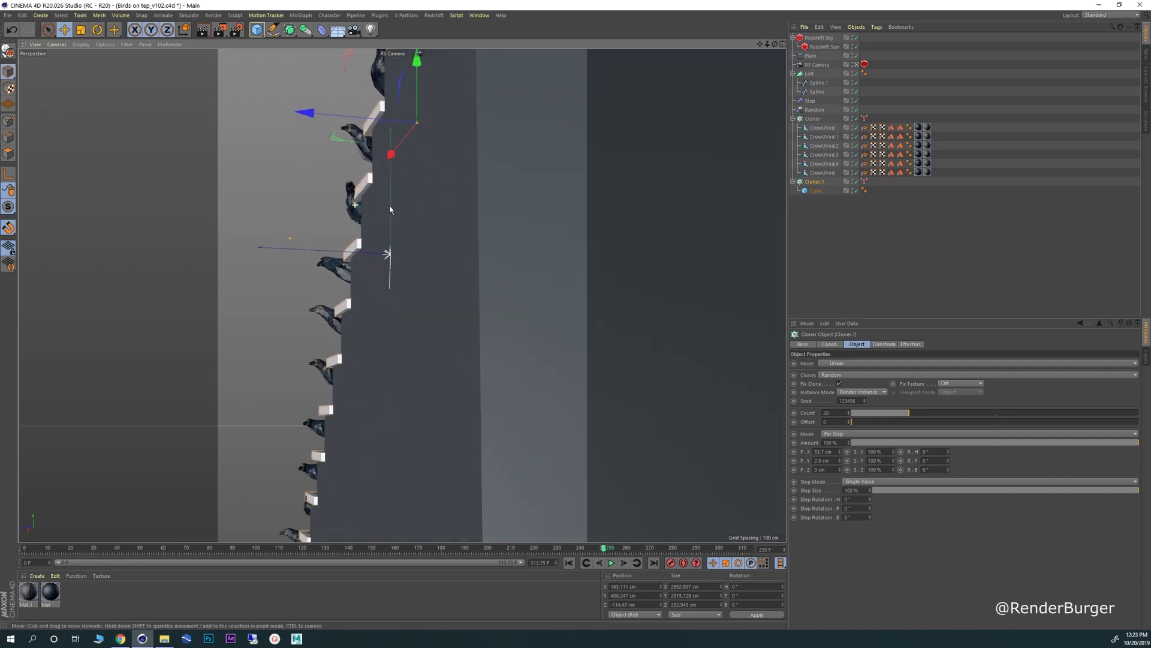
alt+drag(390, 209, 446, 262)
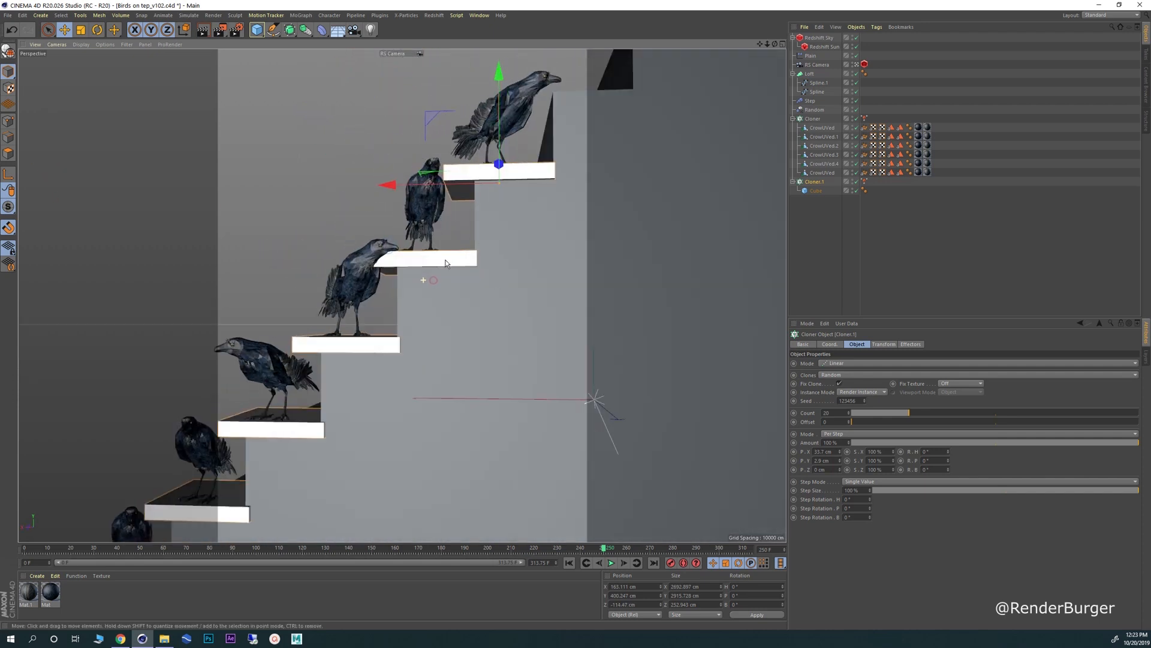
alt+right_drag(415, 237, 484, 230)
alt+drag(485, 230, 350, 224)
alt+middle_drag(382, 317, 376, 244)
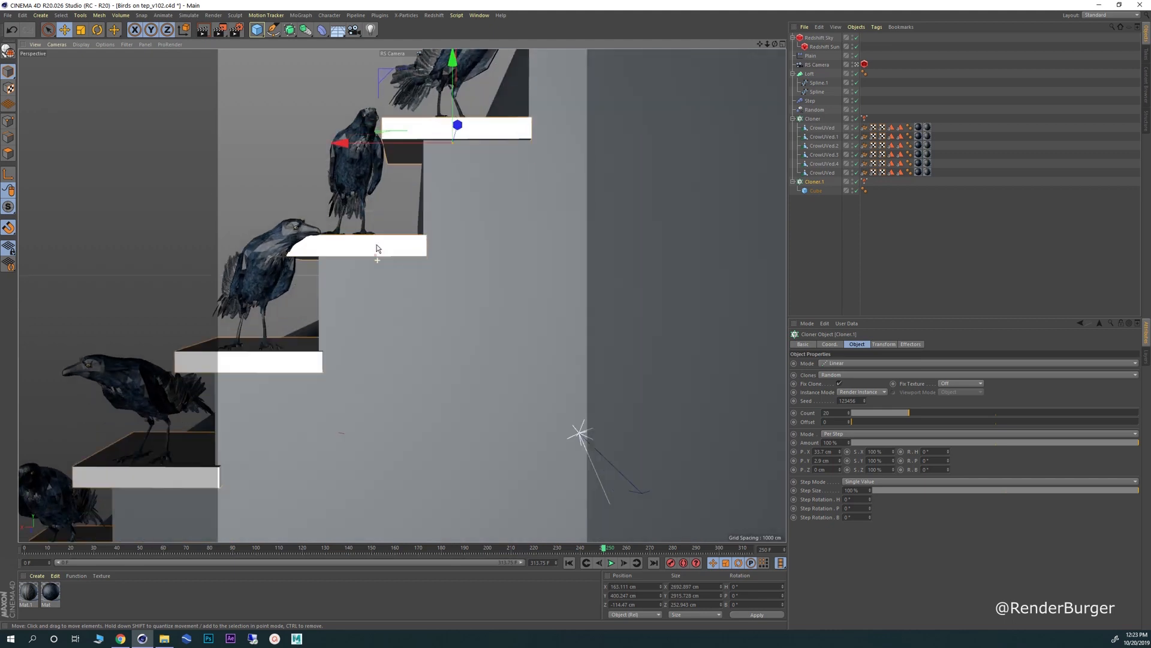
alt+drag(376, 245, 380, 245)
alt+middle_drag(412, 179, 414, 237)
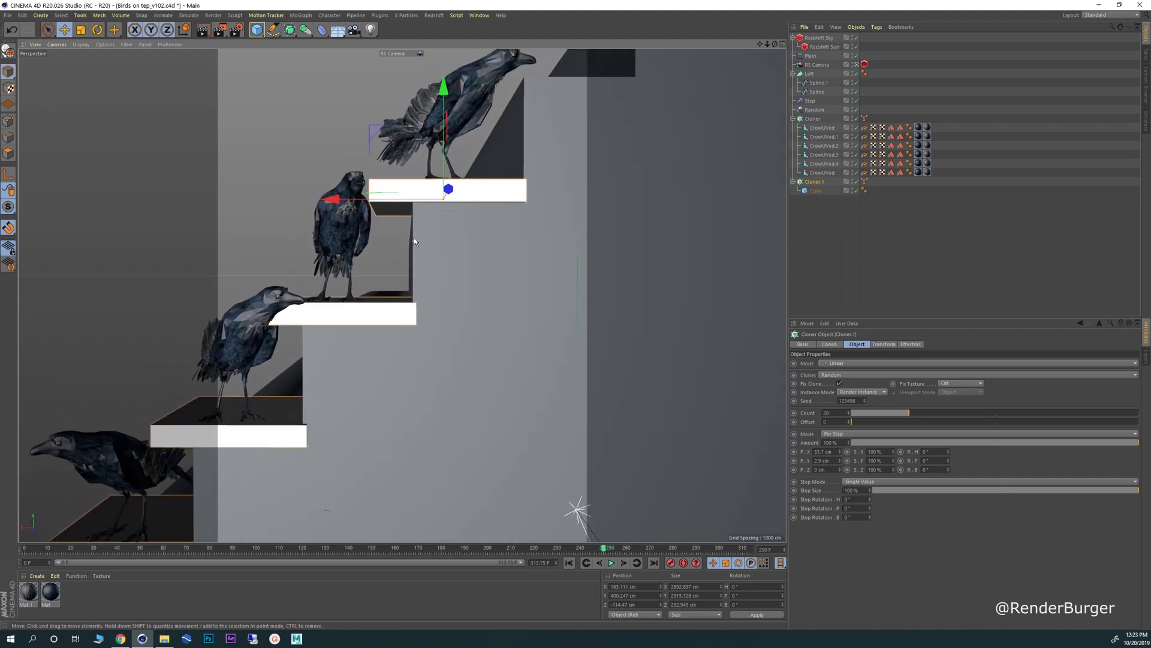
alt+drag(421, 221, 408, 253)
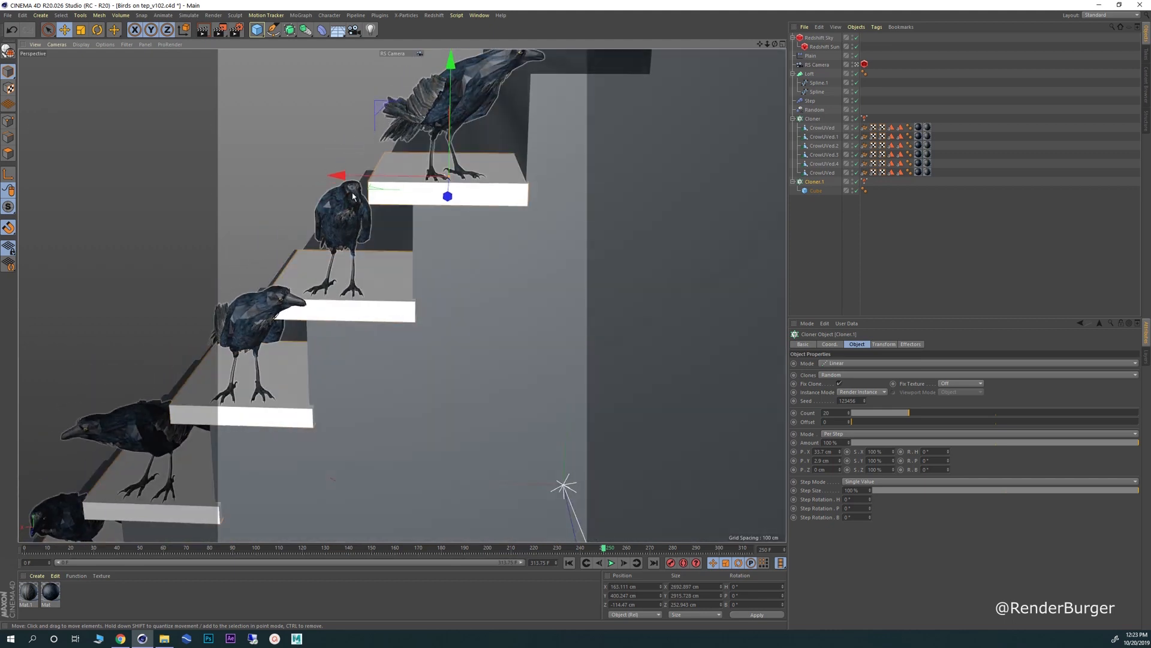
- Narrow the cube used for the slab clones along X so the slabs fit the stair treads more closely
alt+drag(420, 198, 450, 208)
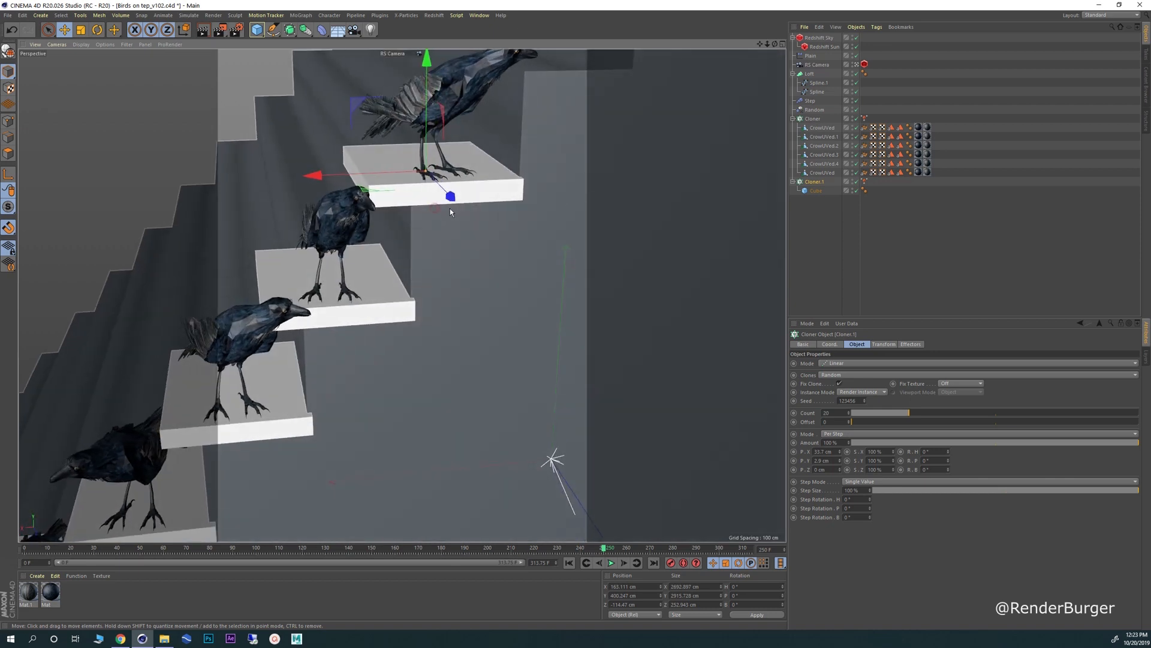
click(816, 191)
alt+middle_drag(300, 393, 379, 357)
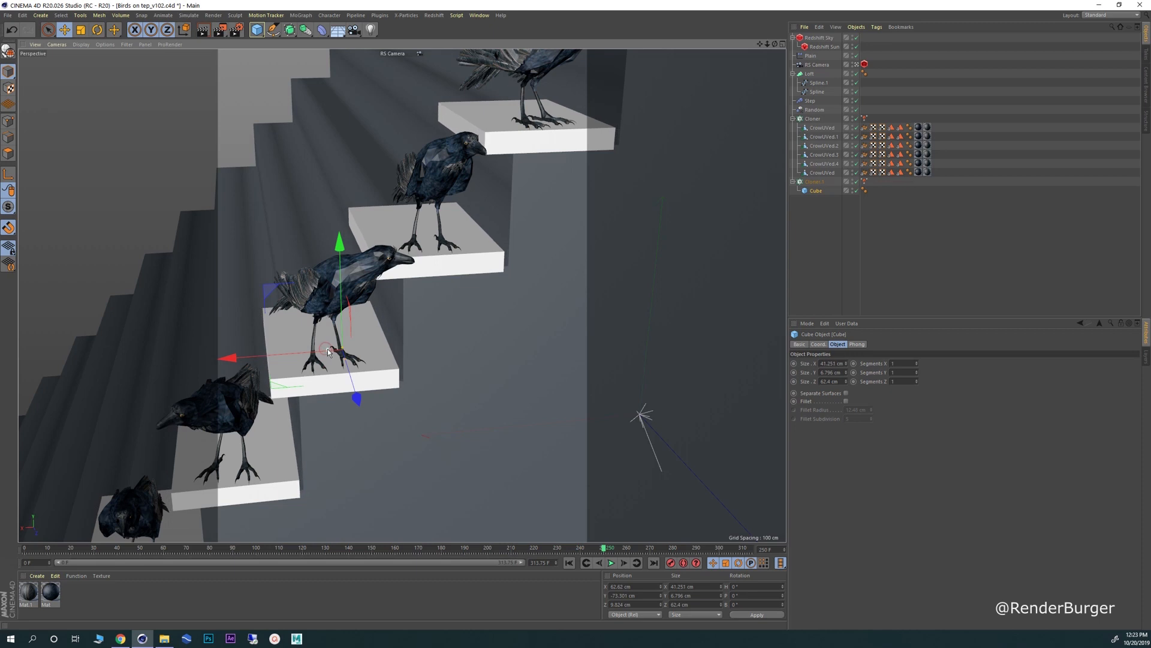
drag(328, 348, 235, 360)
- Shift the slab cloner along X to about 146 cm, aligning the slabs with the stair edges
click(813, 181)
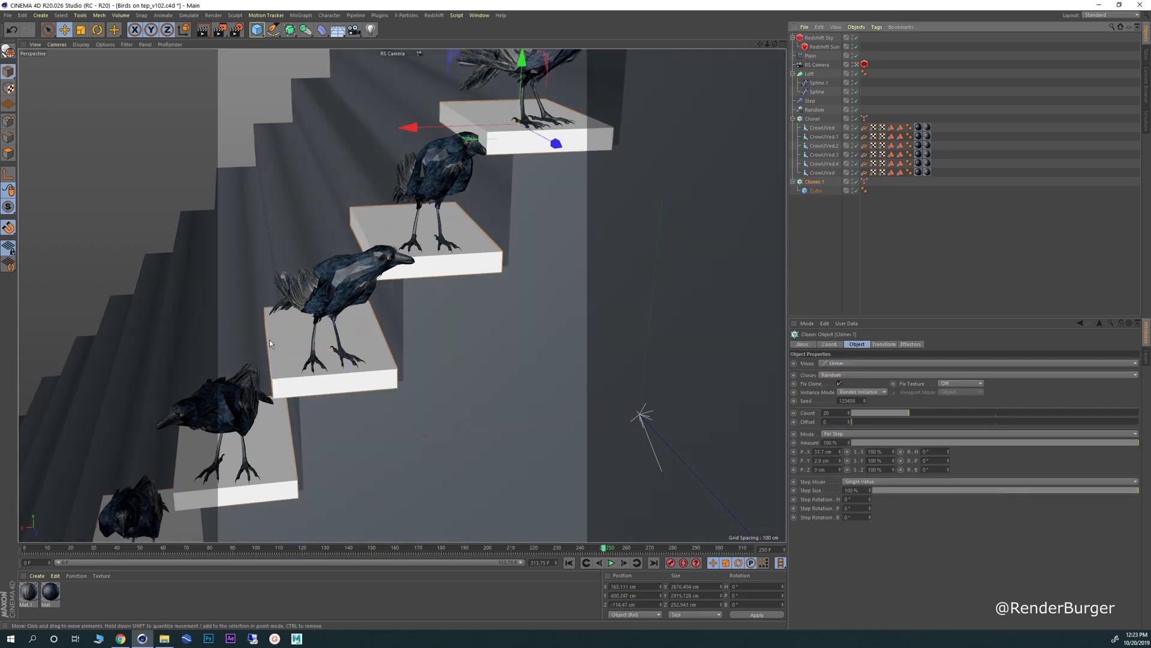
drag(438, 128, 428, 129)
alt+drag(493, 180, 473, 162)
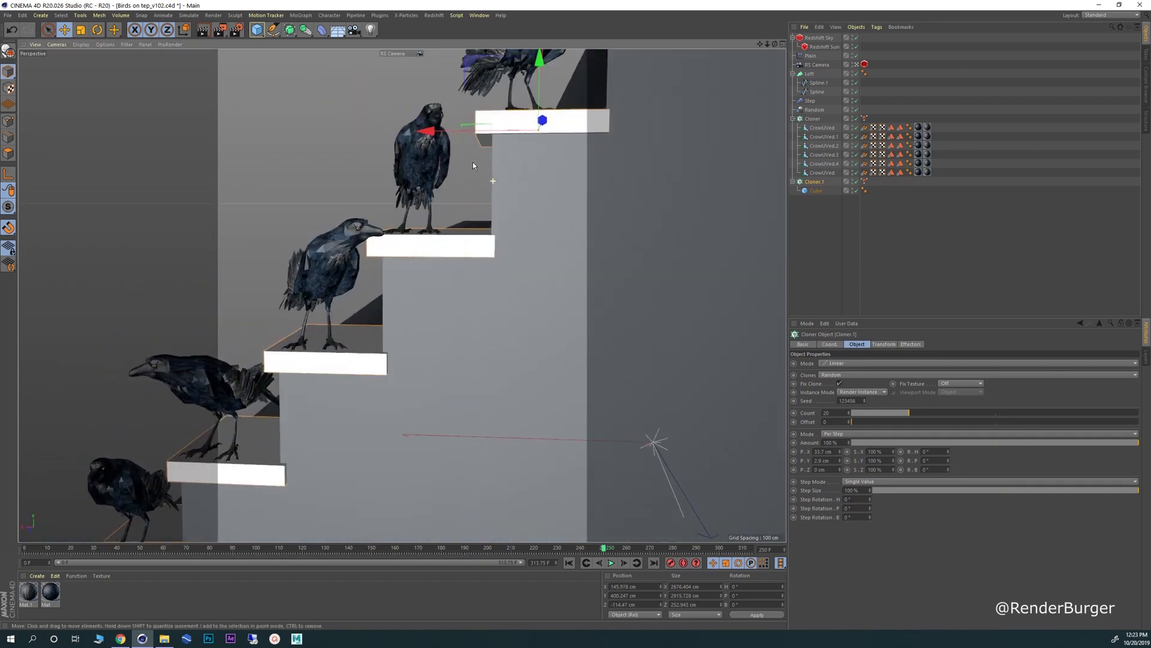
alt+drag(402, 295, 375, 285)
alt+middle_drag(436, 239, 479, 197)
alt+right_drag(480, 196, 469, 190)
alt+middle_drag(584, 96, 487, 152)
- Reduce the slab cube's X size to about 35.6 cm
click(816, 190)
mouse_move(412, 181)
alt+mouse_down()
mouse_move(298, 332)
mouse_move(265, 301)
alt+mouse_up()
alt+right_drag(357, 242, 413, 243)
alt+drag(269, 368, 288, 342)
- Move the slab cloner to about 139.6 cm on X so the slabs meet the risers
click(813, 181)
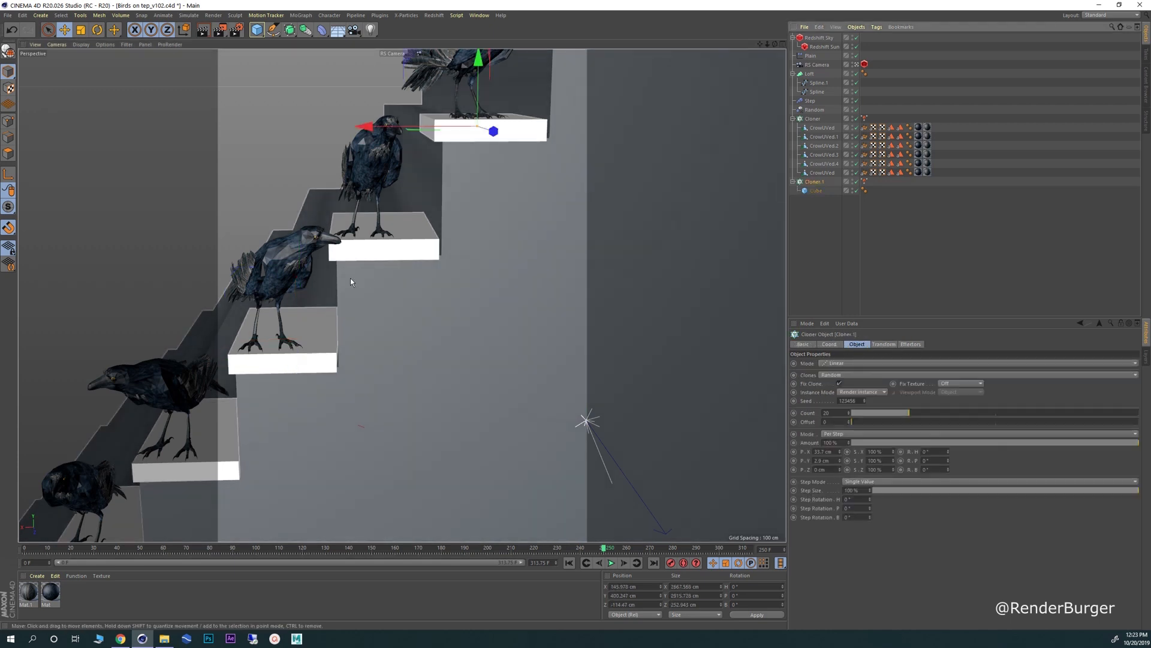
drag(391, 123, 373, 129)
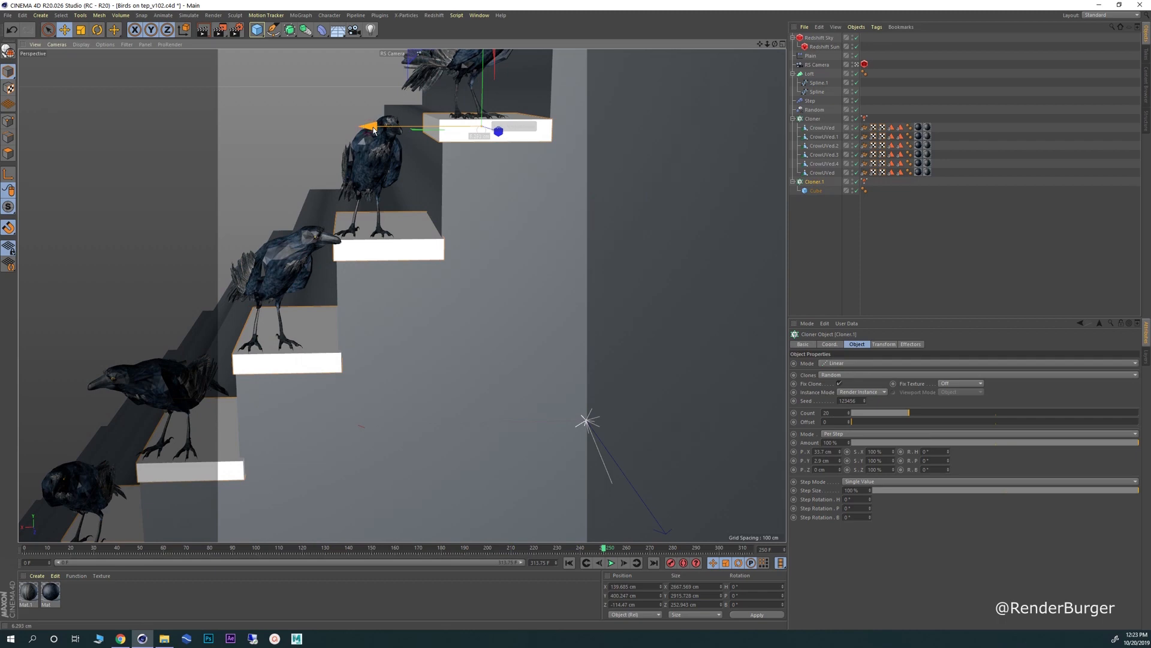
alt+drag(509, 152, 479, 152)
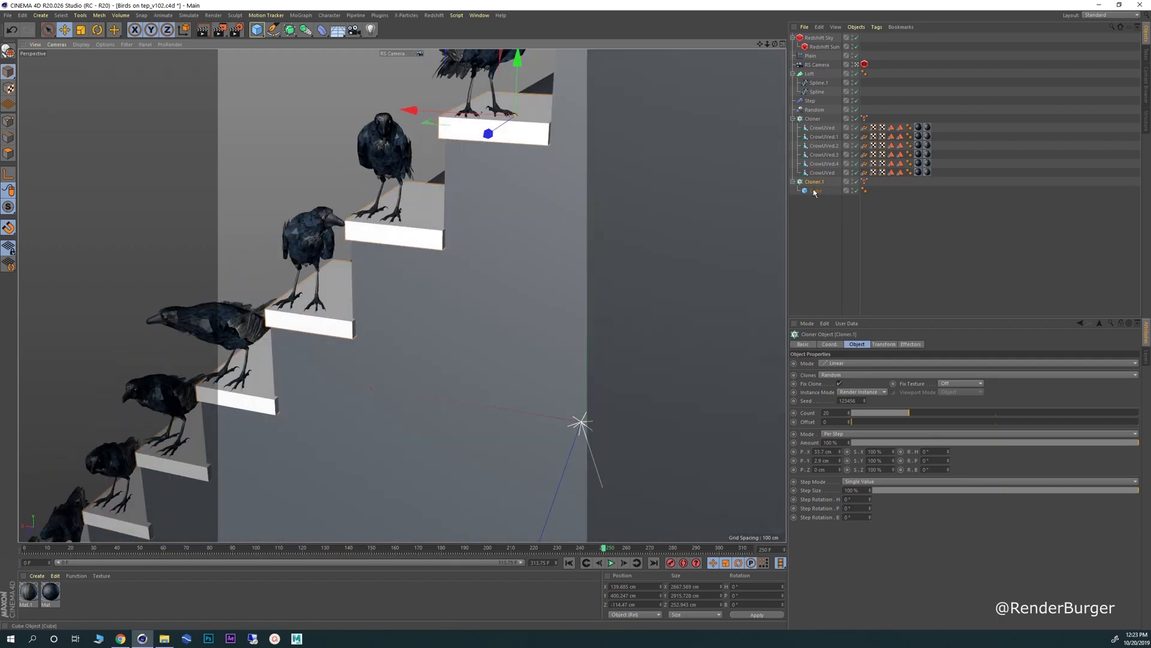
- Enable the fillet on the slab cube and set its radius to 0.9 cm
click(815, 191)
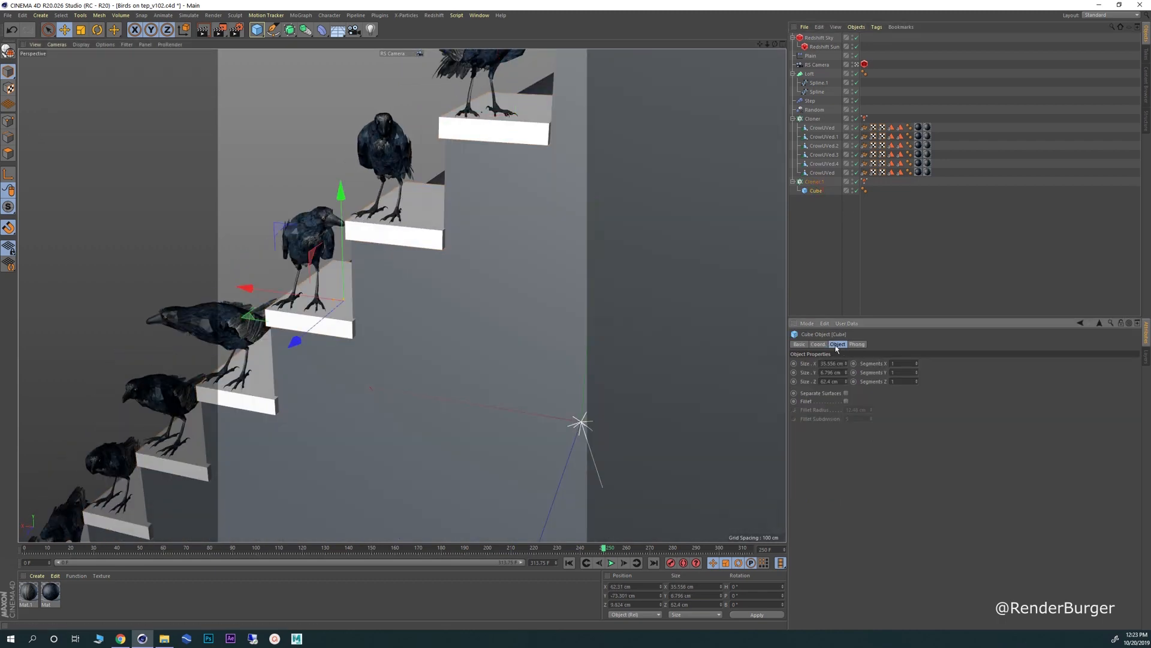
click(846, 401)
alt+drag(508, 146, 413, 254)
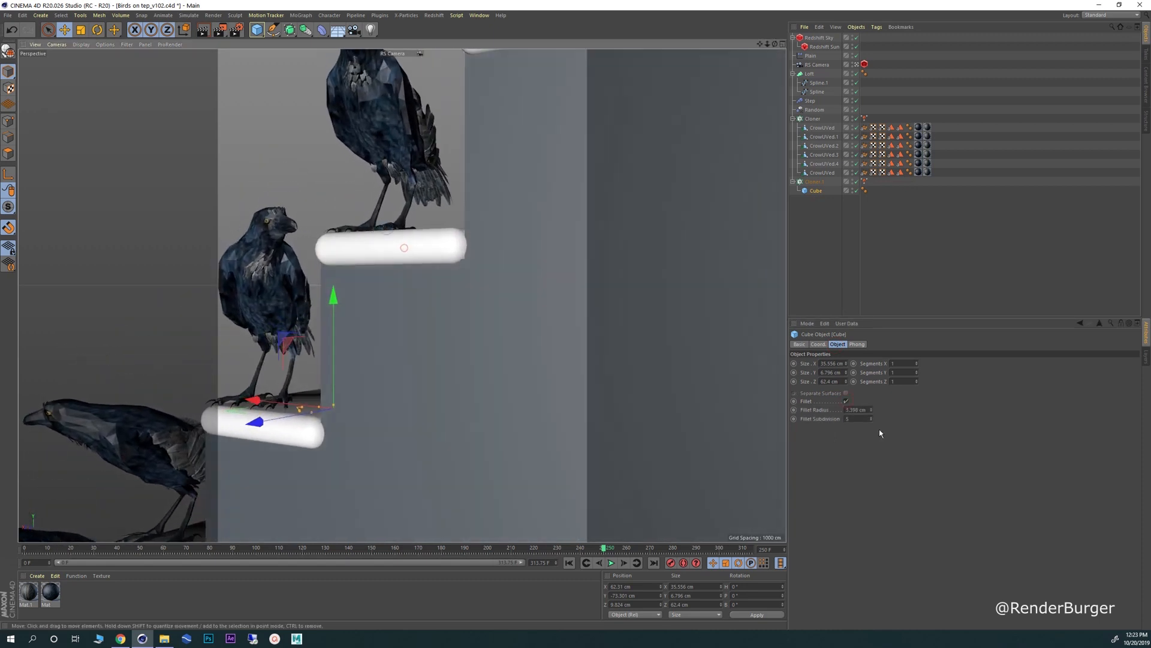
click(855, 410)
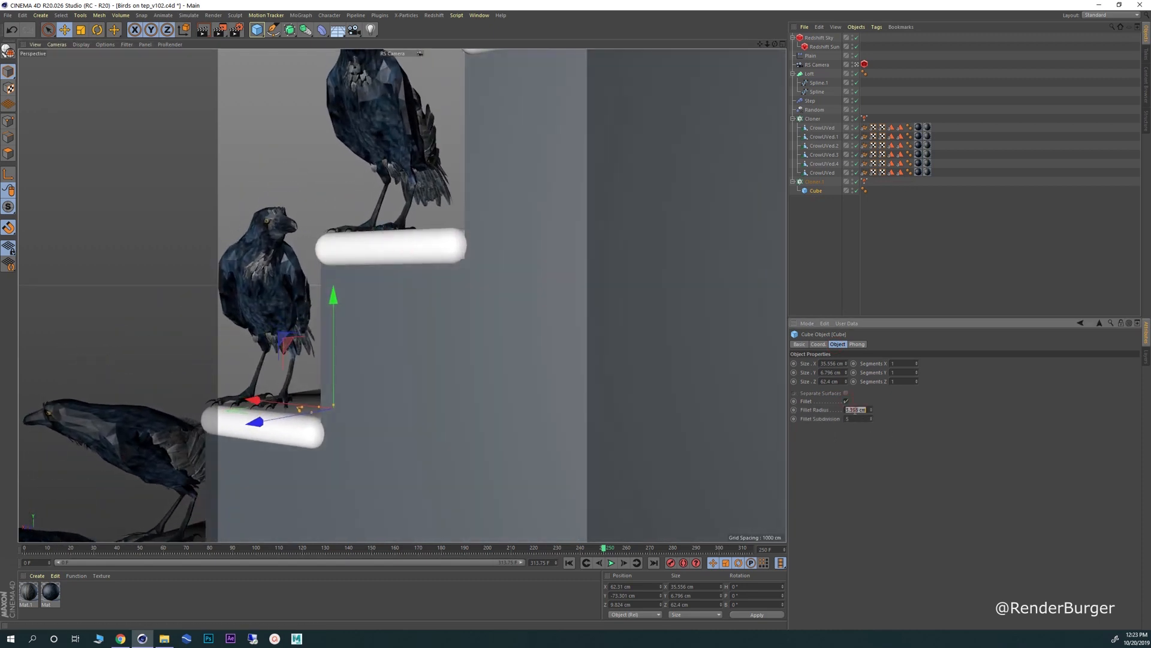
text(.5)
key(Return)
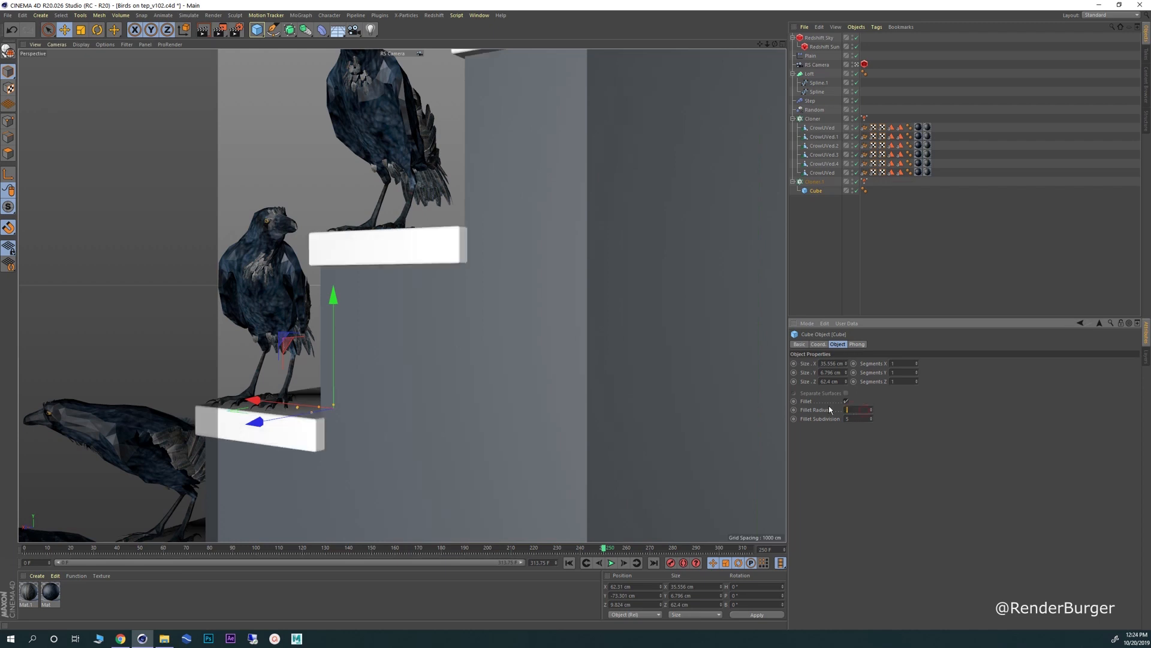
text(.9)
key(Return)
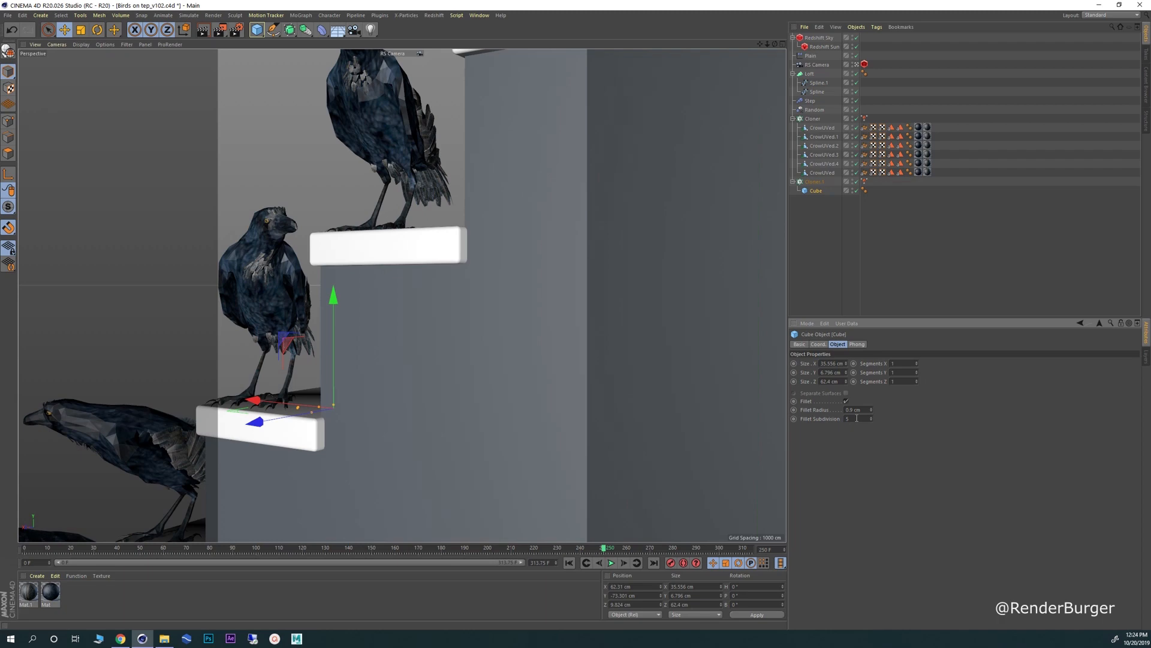
- Reposition the slab cloner to about -107.7 cm on Z and 142.3 cm on X
alt+drag(258, 301, 455, 285)
alt+right_drag(454, 285, 308, 292)
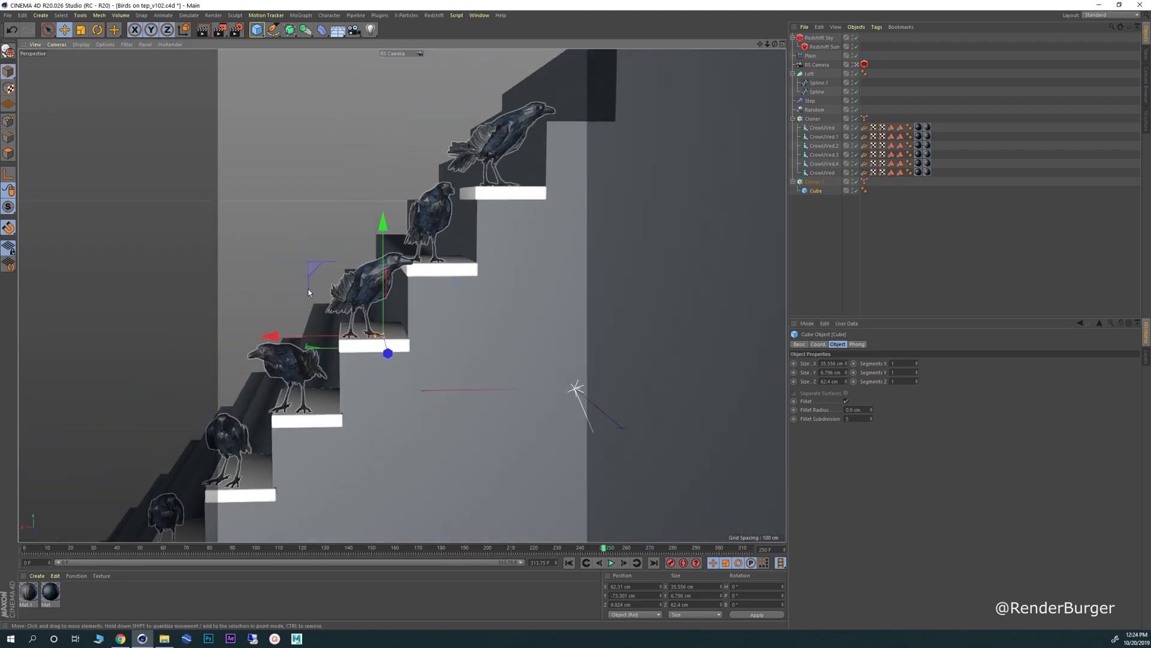
alt+drag(308, 292, 282, 204)
click(282, 204)
alt+right_drag(439, 270, 340, 252)
alt+drag(339, 252, 418, 255)
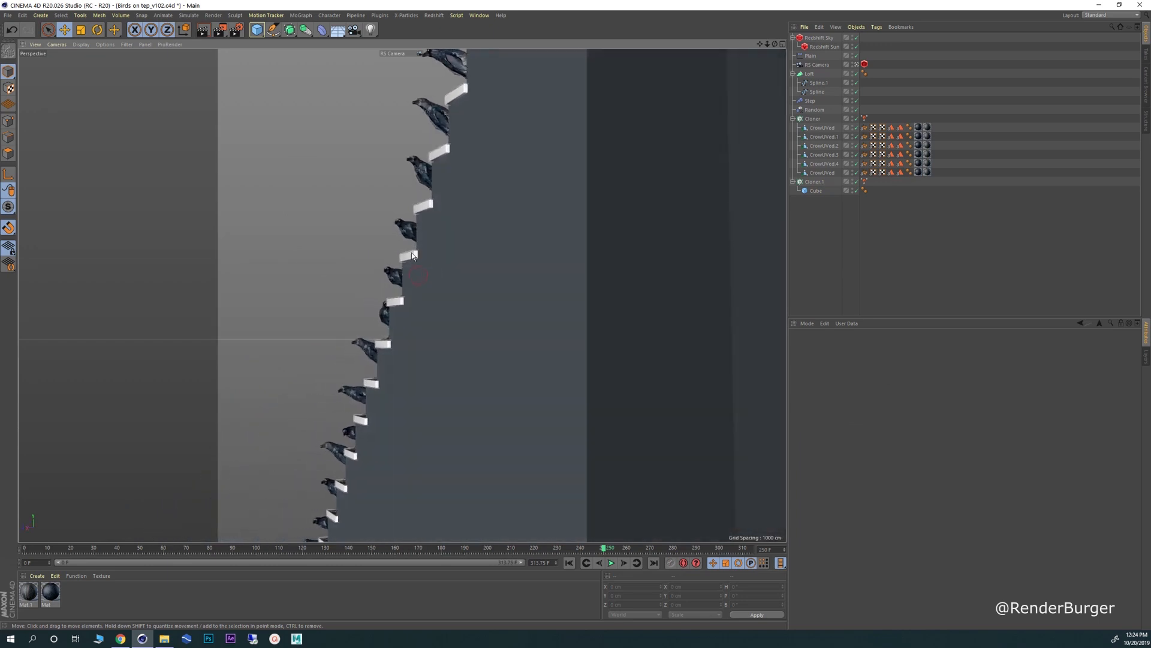
click(817, 183)
alt+right_drag(448, 197, 391, 197)
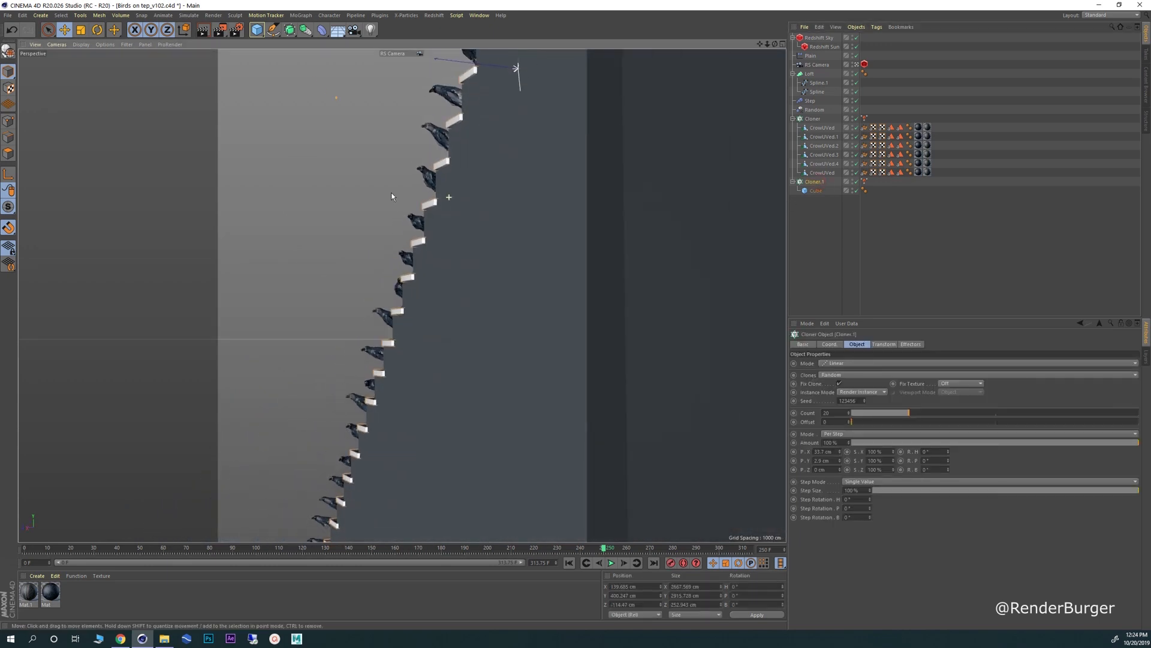
alt+drag(391, 196, 375, 174)
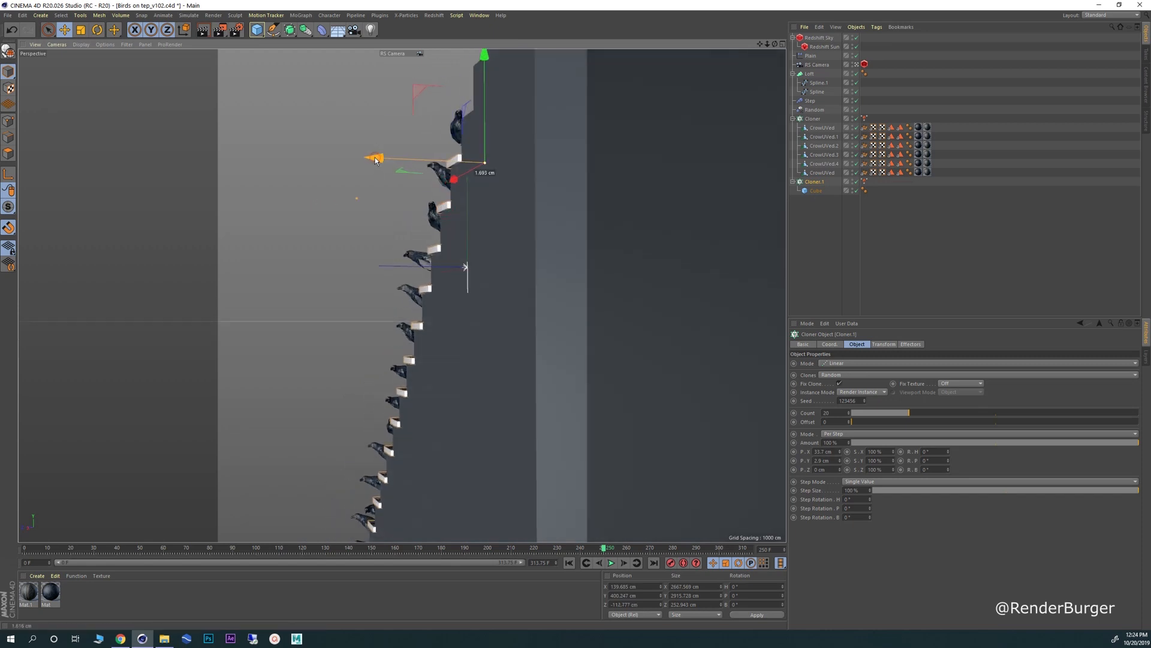
alt+drag(425, 293, 462, 288)
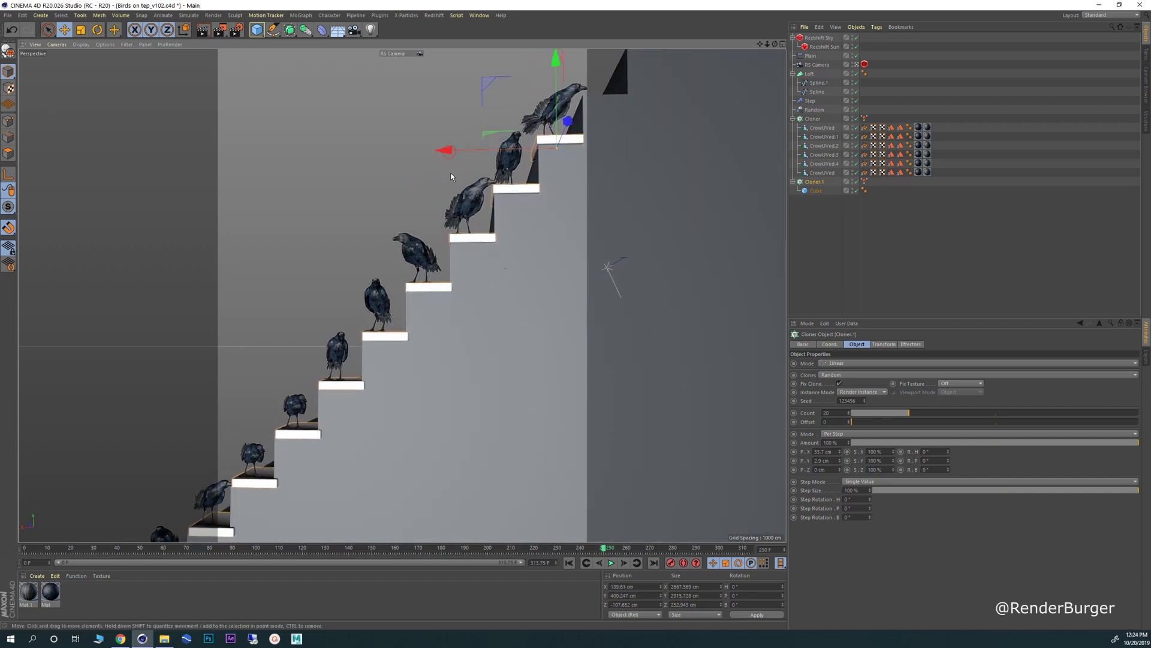
drag(446, 150, 447, 150)
alt+drag(463, 234, 460, 231)
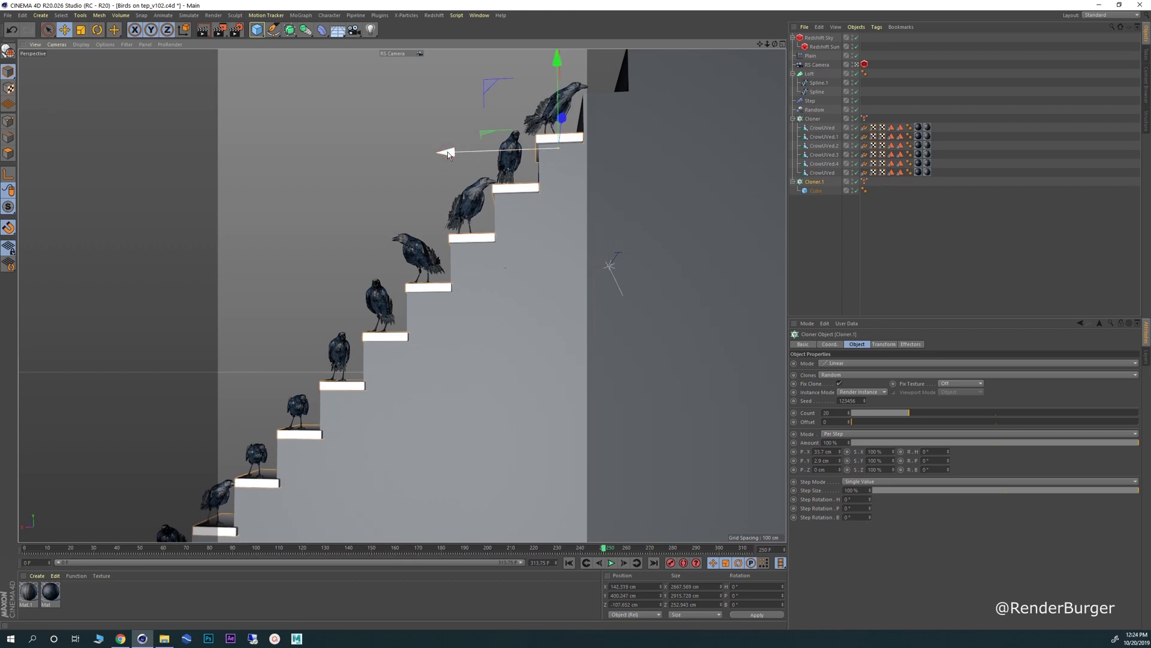
- Deselect the slabs, check the Pinterest reference photo in Chrome and return to Cinema 4D
click(353, 170)
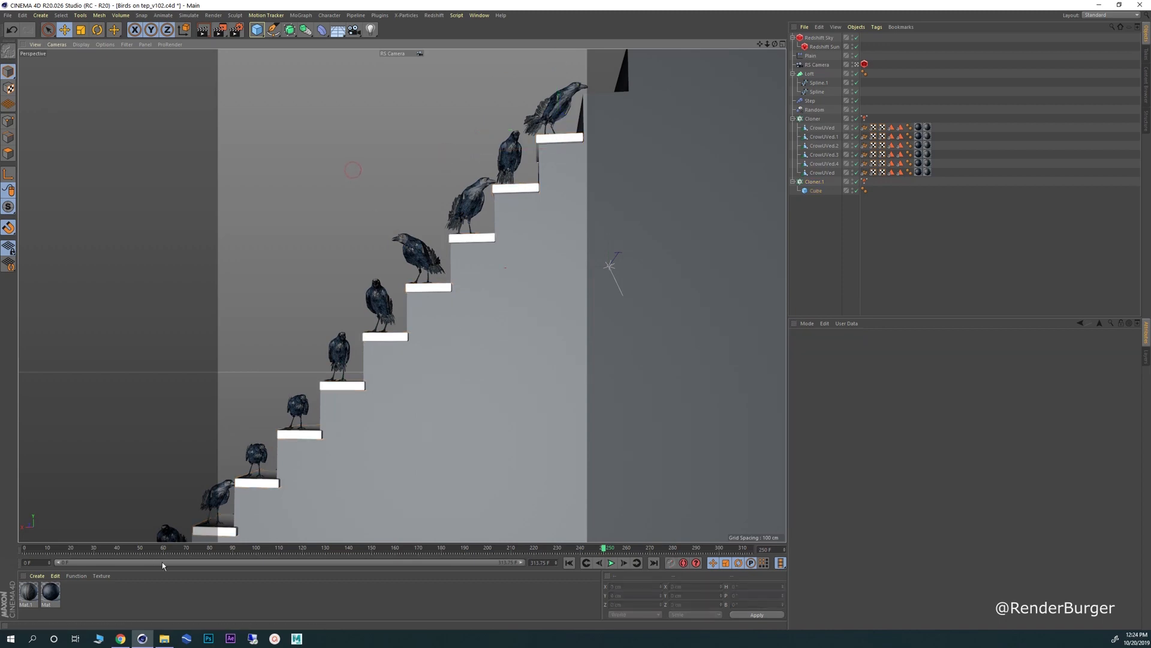
click(126, 637)
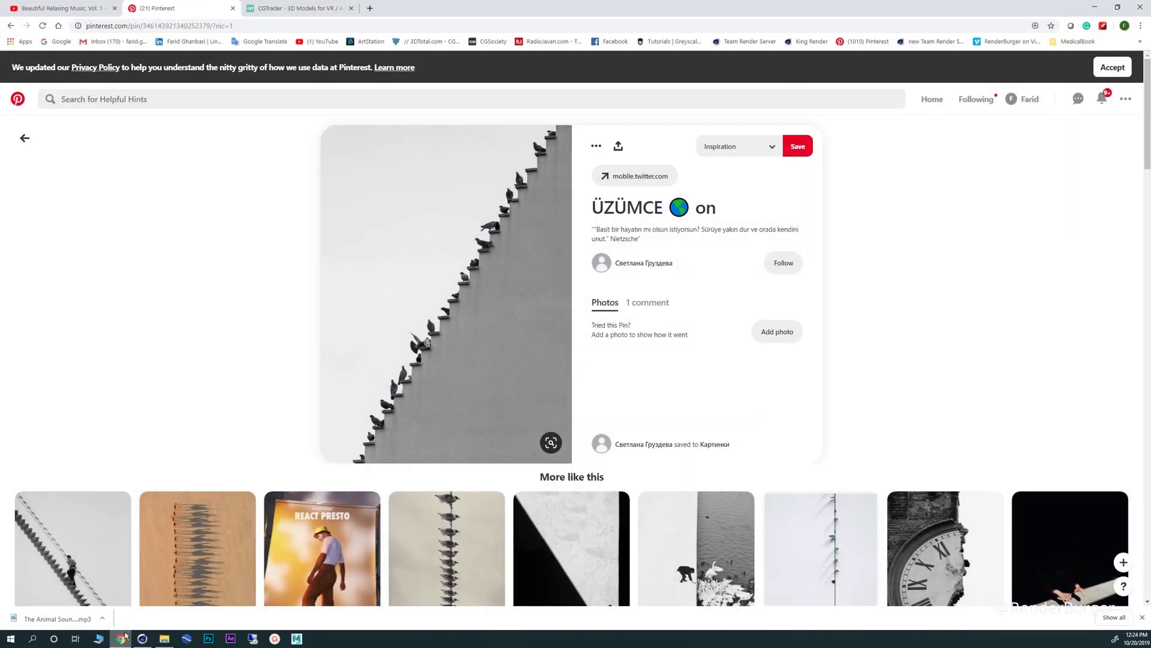
click(124, 635)
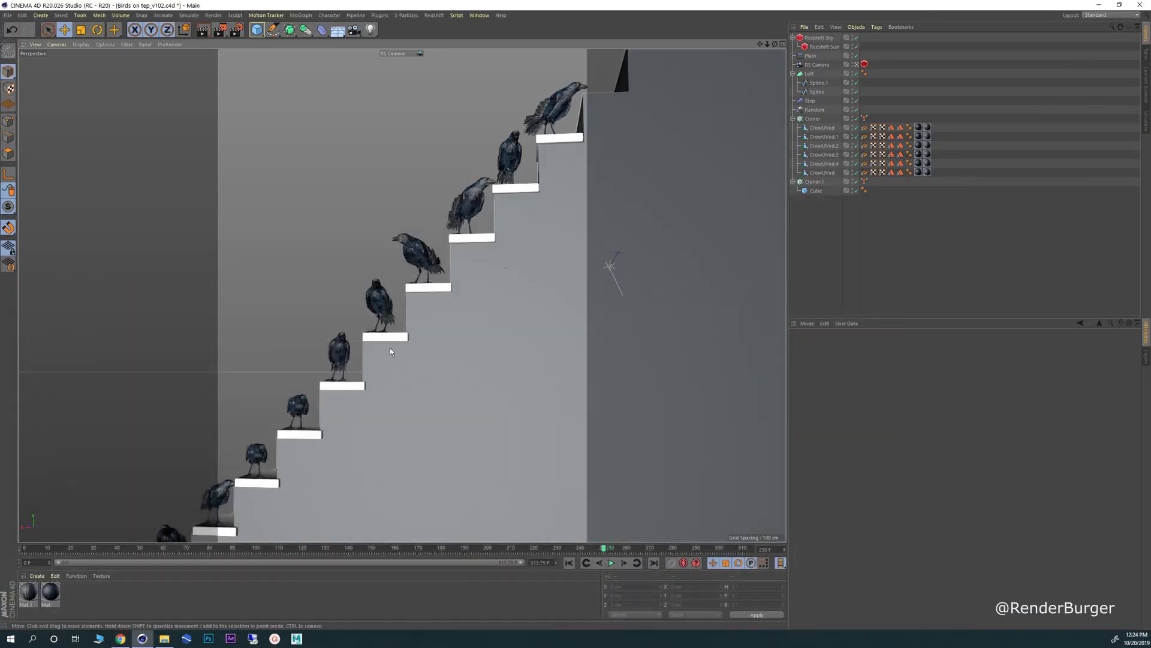
- Widen the slab cube to about 37.1 cm on X
alt+drag(452, 303, 506, 235)
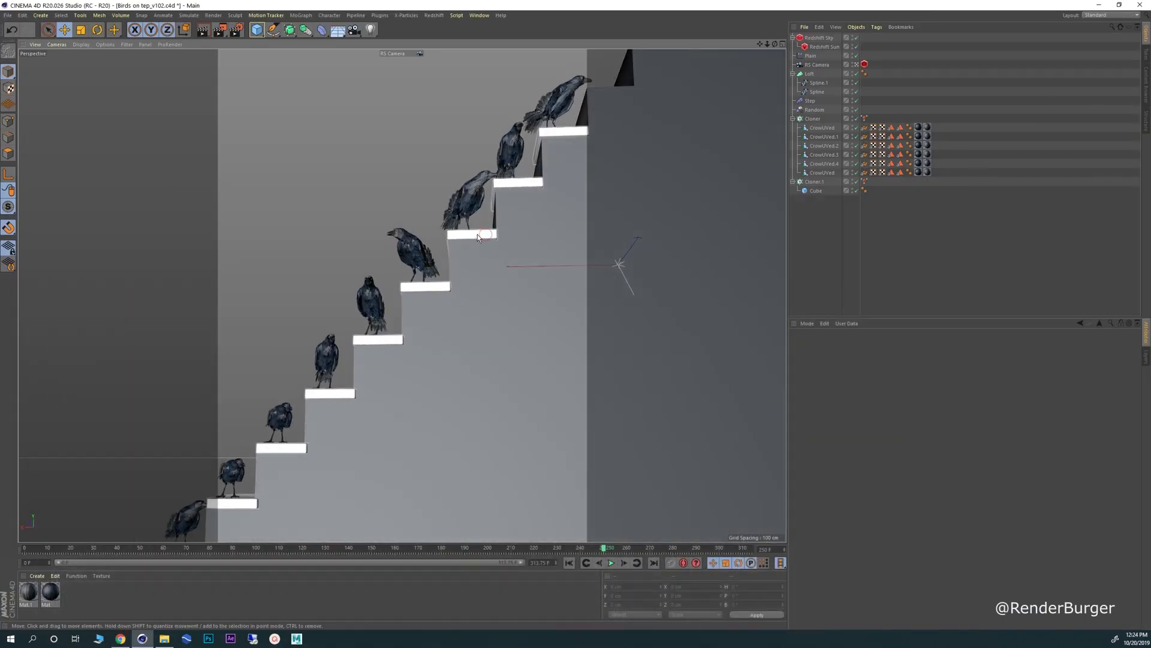
click(477, 234)
click(808, 191)
alt+drag(543, 149, 501, 178)
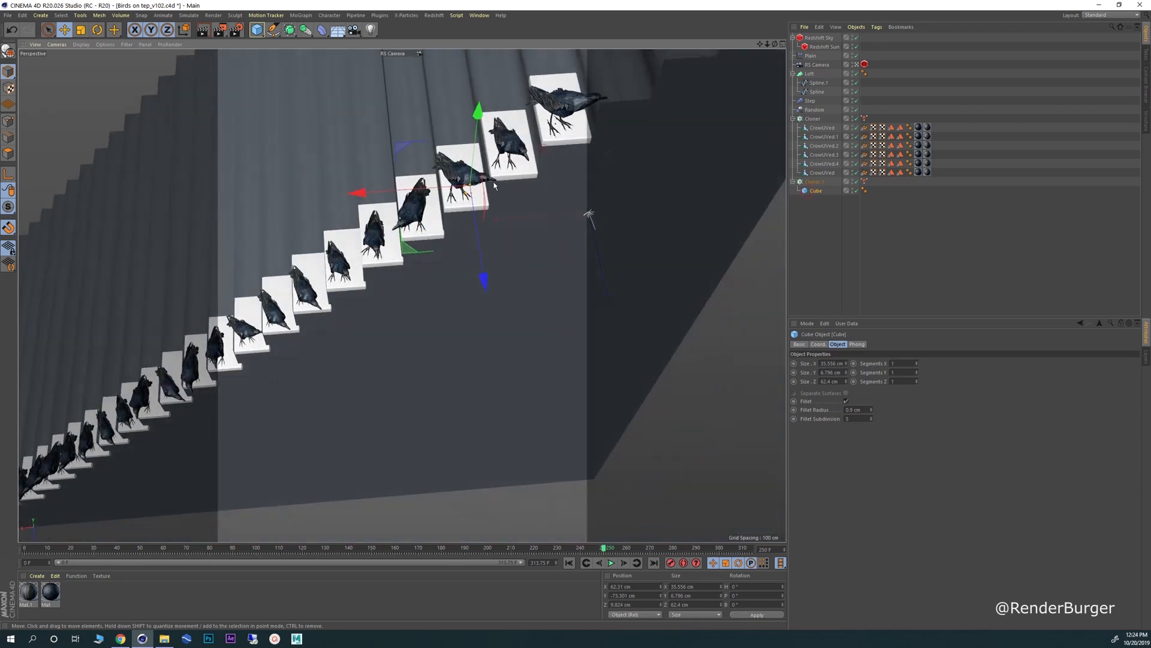
alt+right_drag(502, 178, 722, 188)
alt+drag(437, 214, 402, 208)
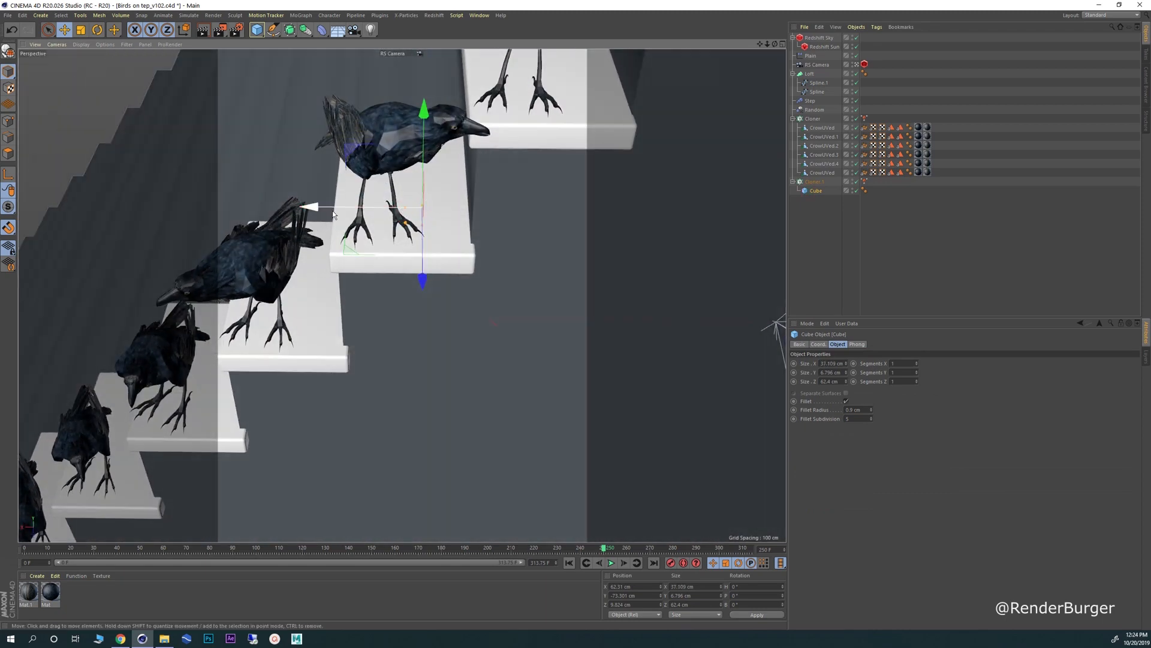
- Move the slab cloner to about 145 cm on X and save the scene
click(815, 181)
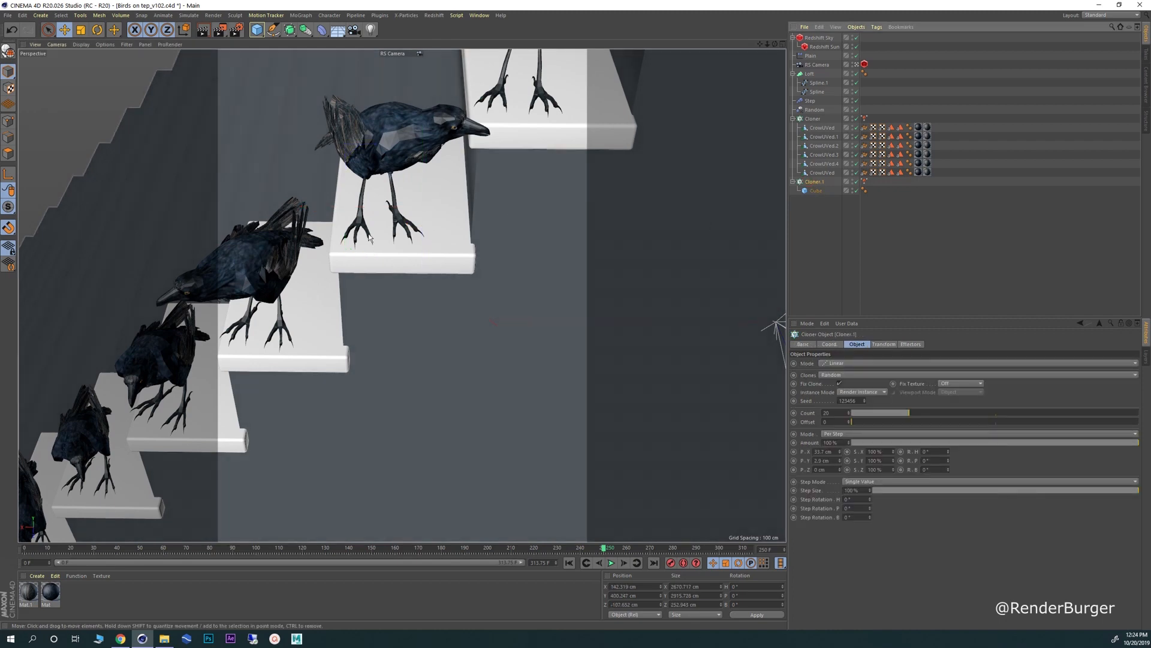
alt+drag(370, 239, 441, 259)
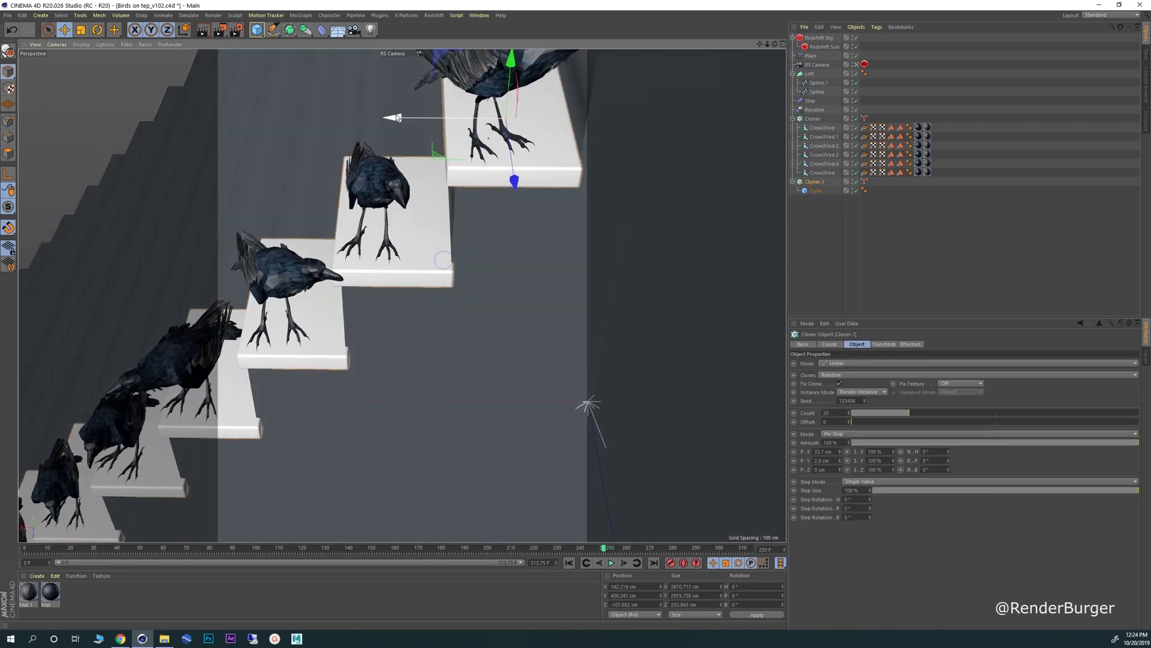
drag(396, 118, 388, 118)
alt+drag(456, 206, 448, 151)
alt+right_drag(434, 257, 399, 277)
alt+middle_drag(354, 348, 467, 242)
click(8, 15)
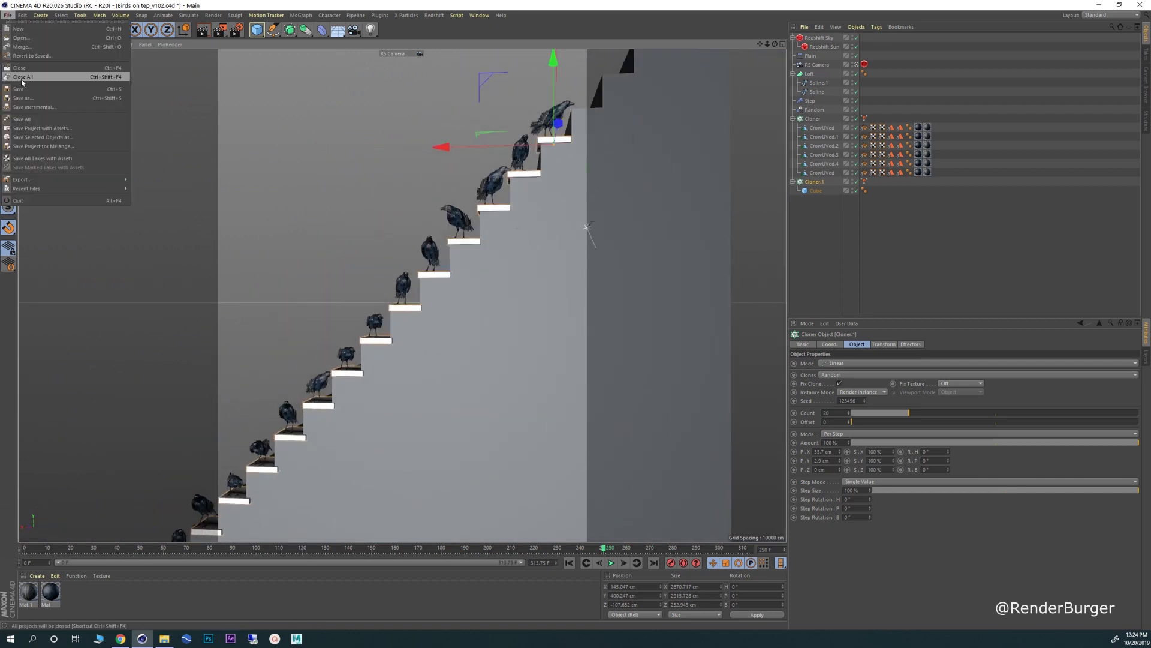
click(24, 89)
- Frame the full diagonal of crows in the camera and start a progressive render in Redshift RenderView
alt+right_drag(372, 207, 347, 210)
alt+middle_drag(368, 305, 495, 198)
alt+drag(408, 289, 383, 287)
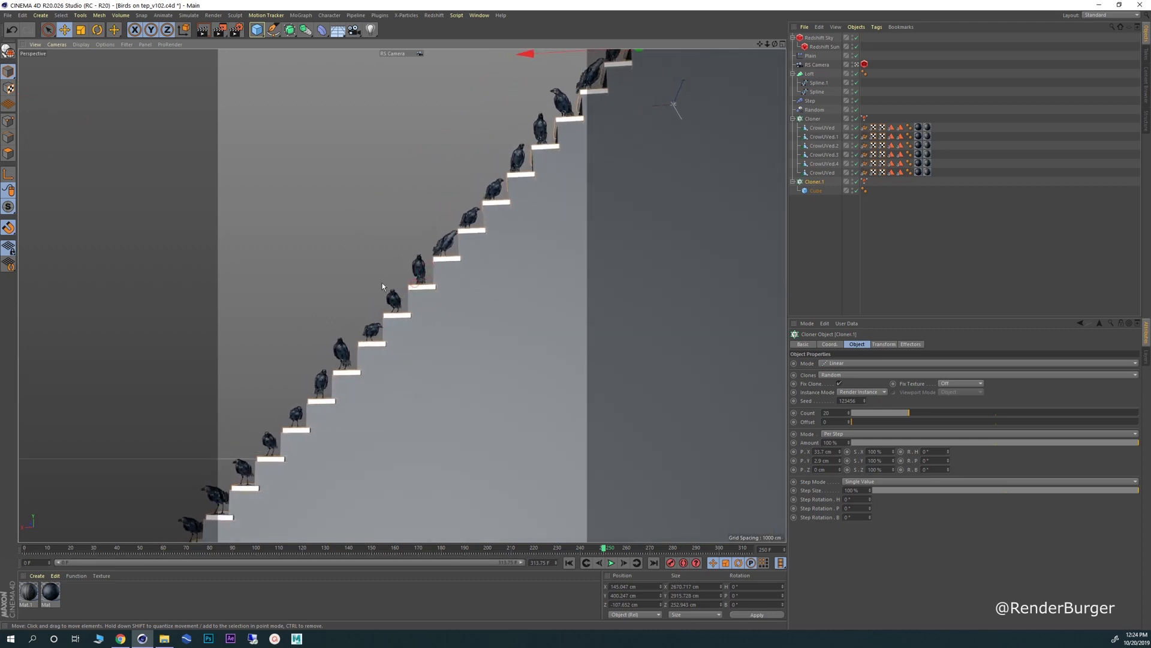
click(428, 16)
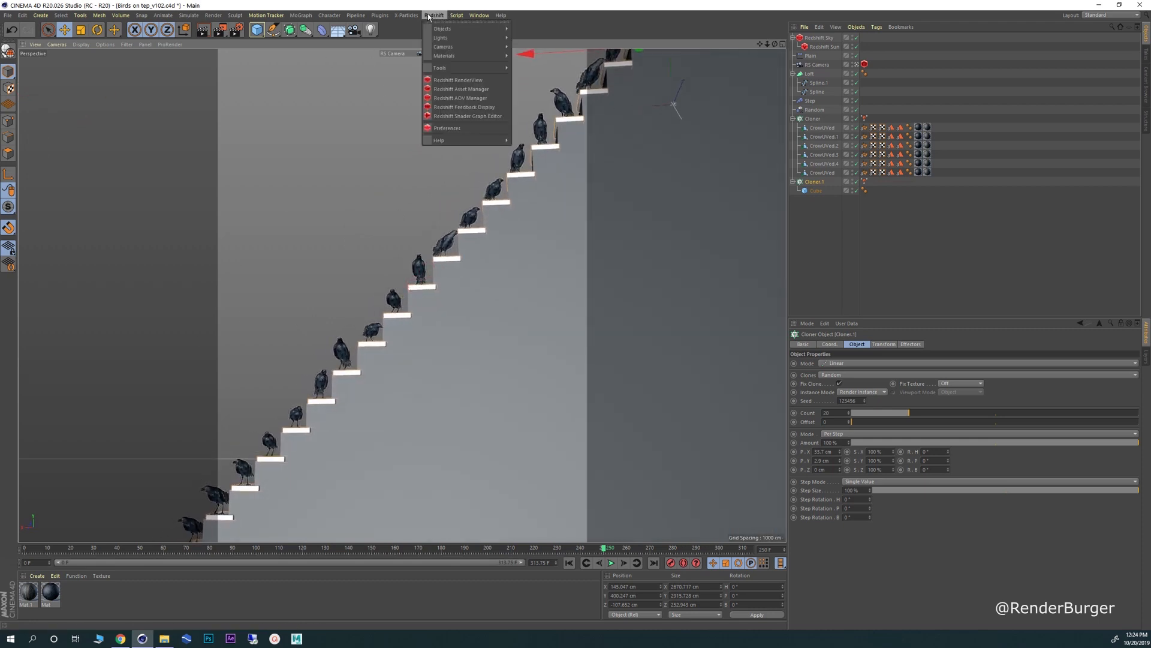
click(457, 80)
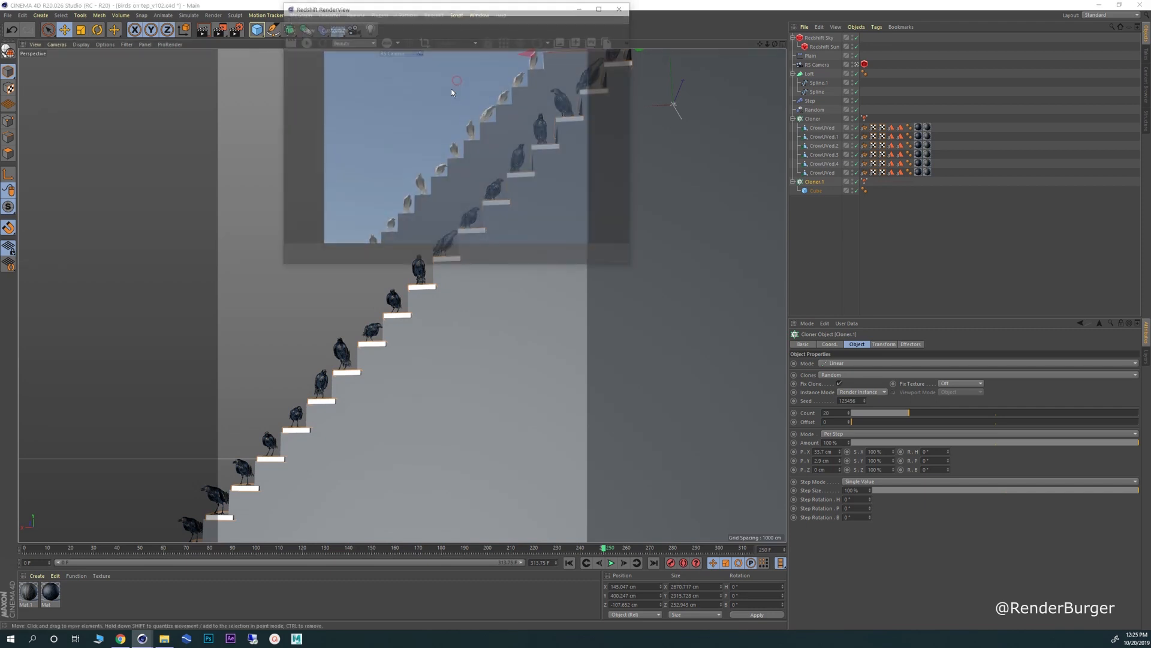
click(306, 43)
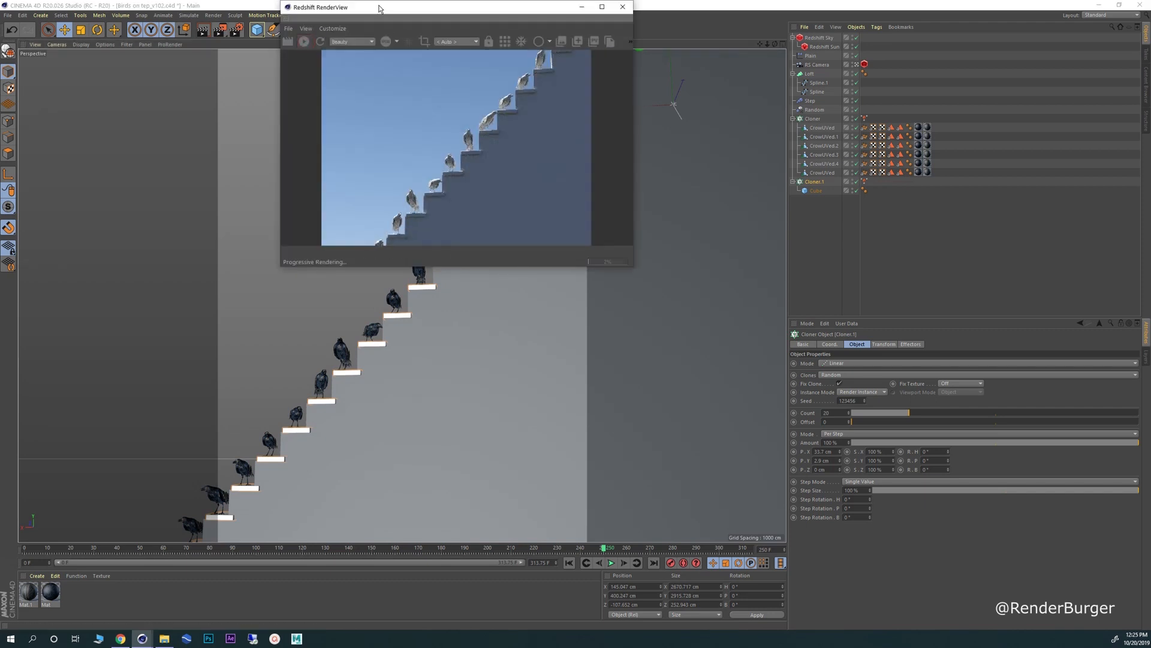
- Enlarge the RenderView window to show the whole portrait frame, fine-tune the camera angle and place the window beside the staircase
drag(376, 5, 593, 98)
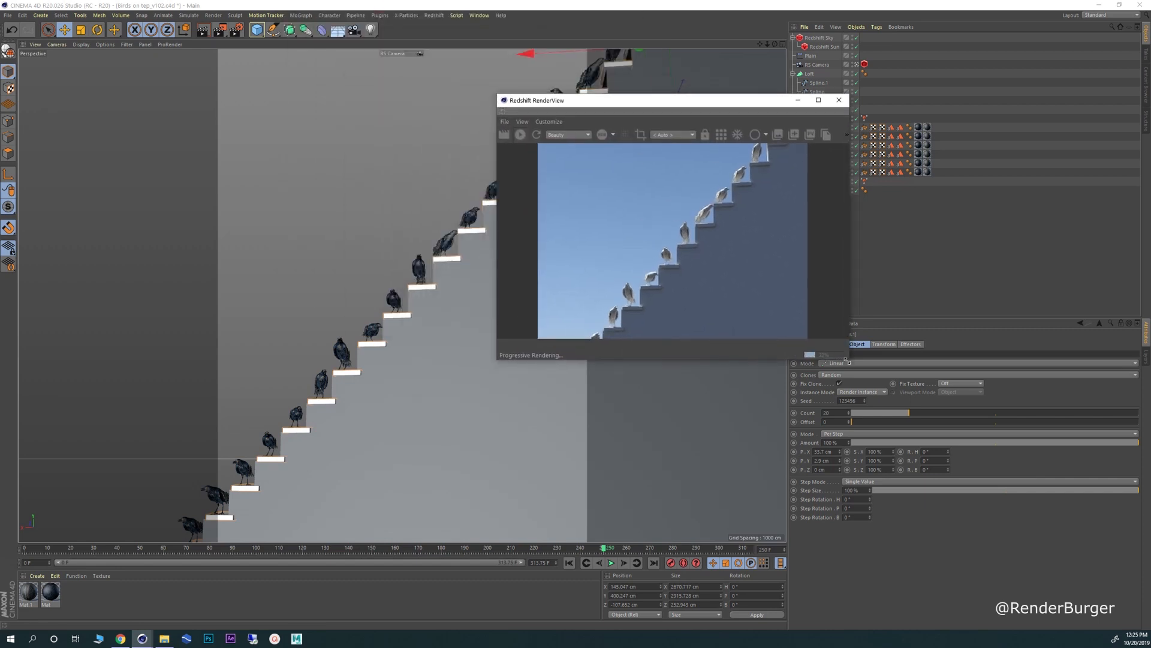
drag(846, 358, 887, 553)
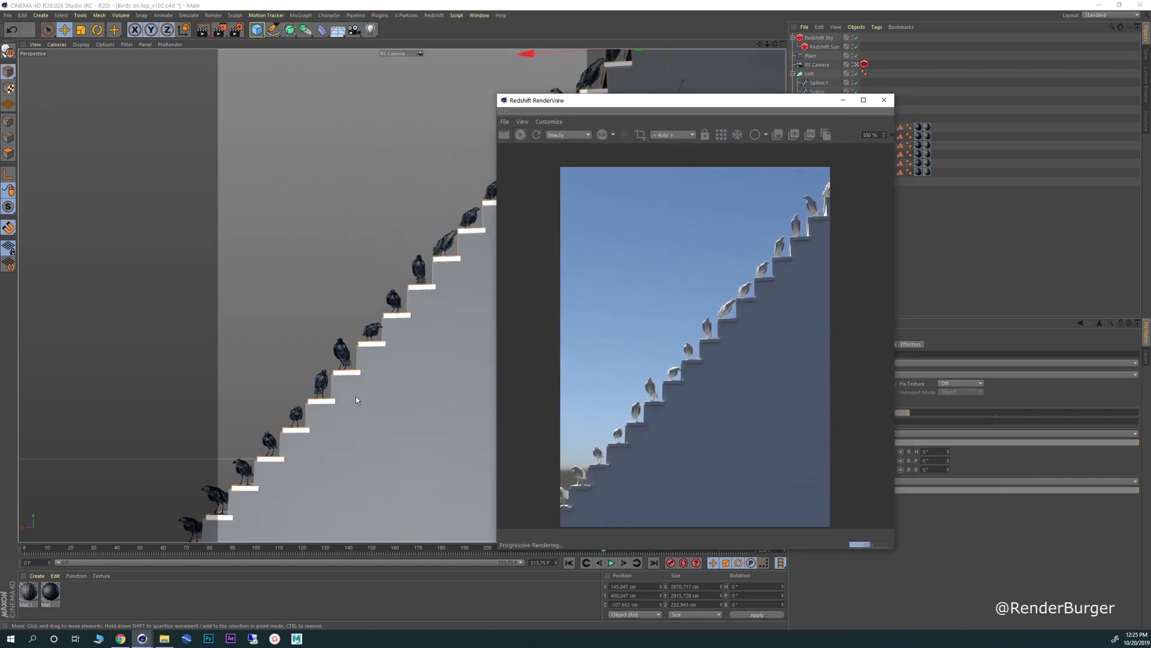
alt+drag(394, 362, 384, 366)
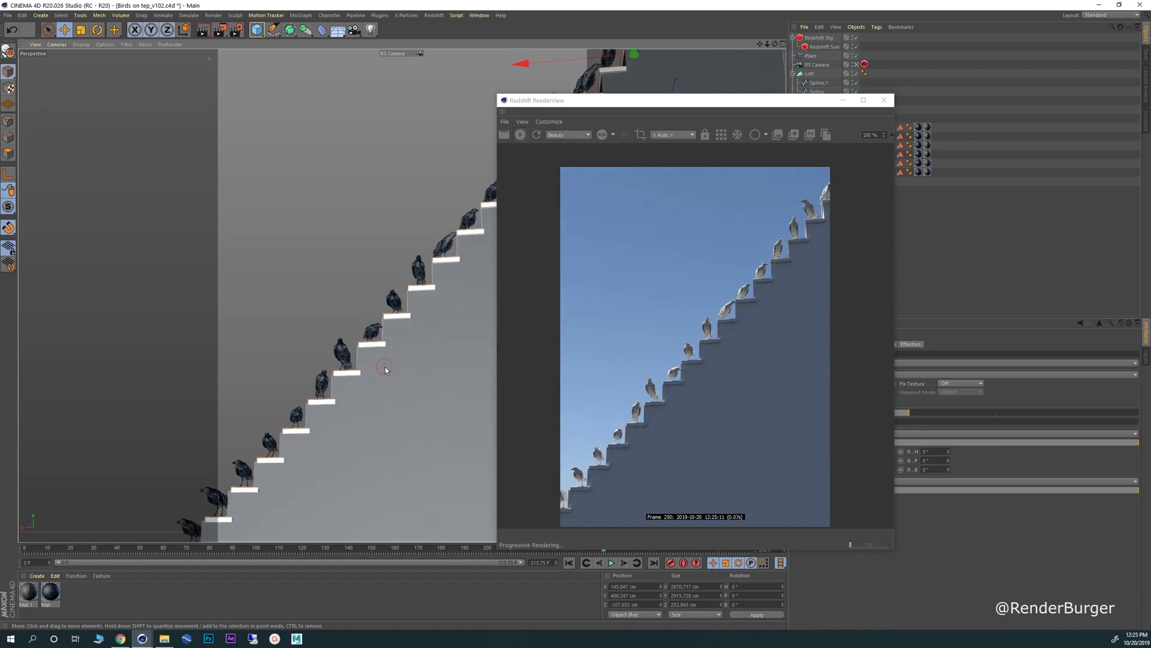
drag(591, 98, 542, 58)
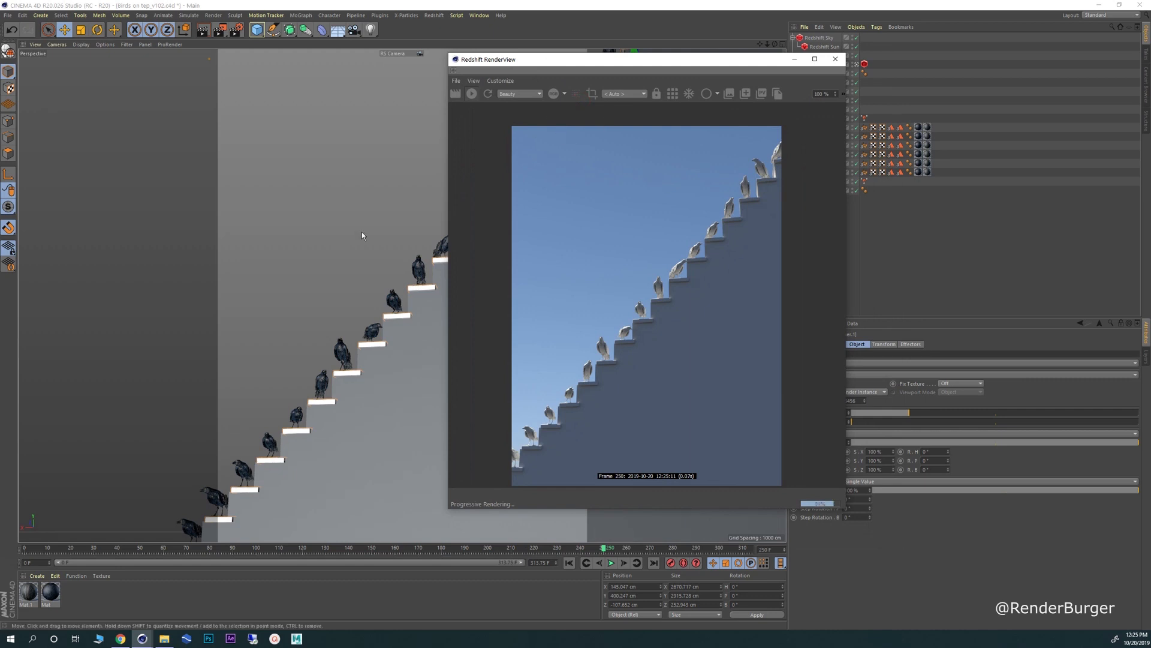
- Turn off the Material Override in the Redshift system render settings
click(120, 639)
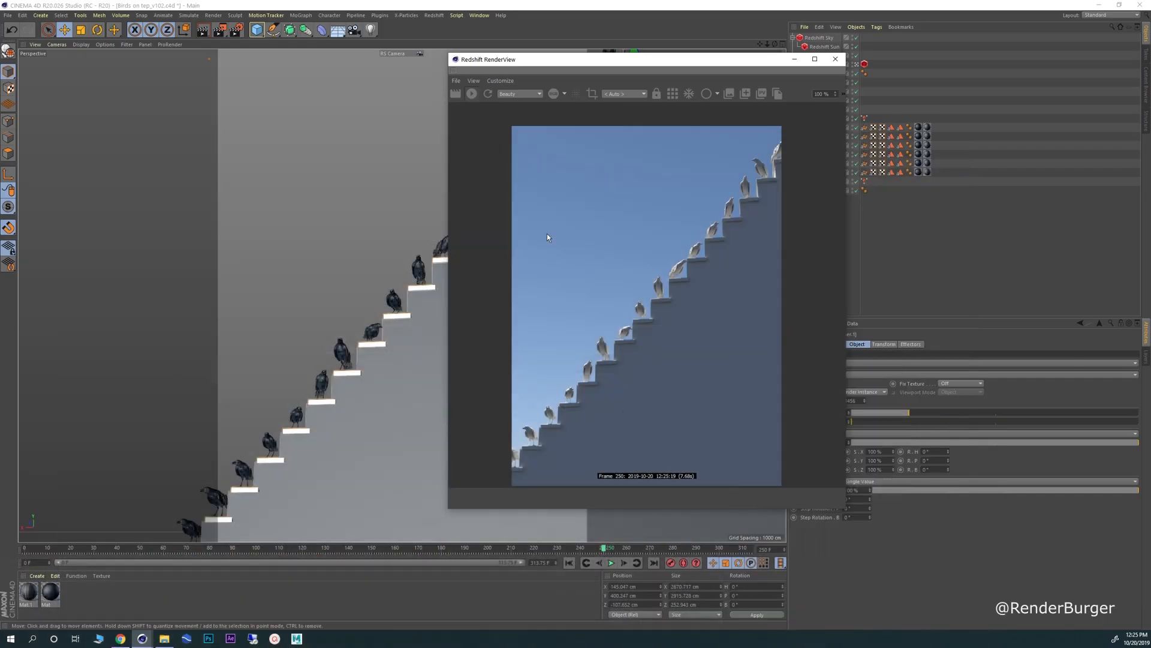
click(236, 30)
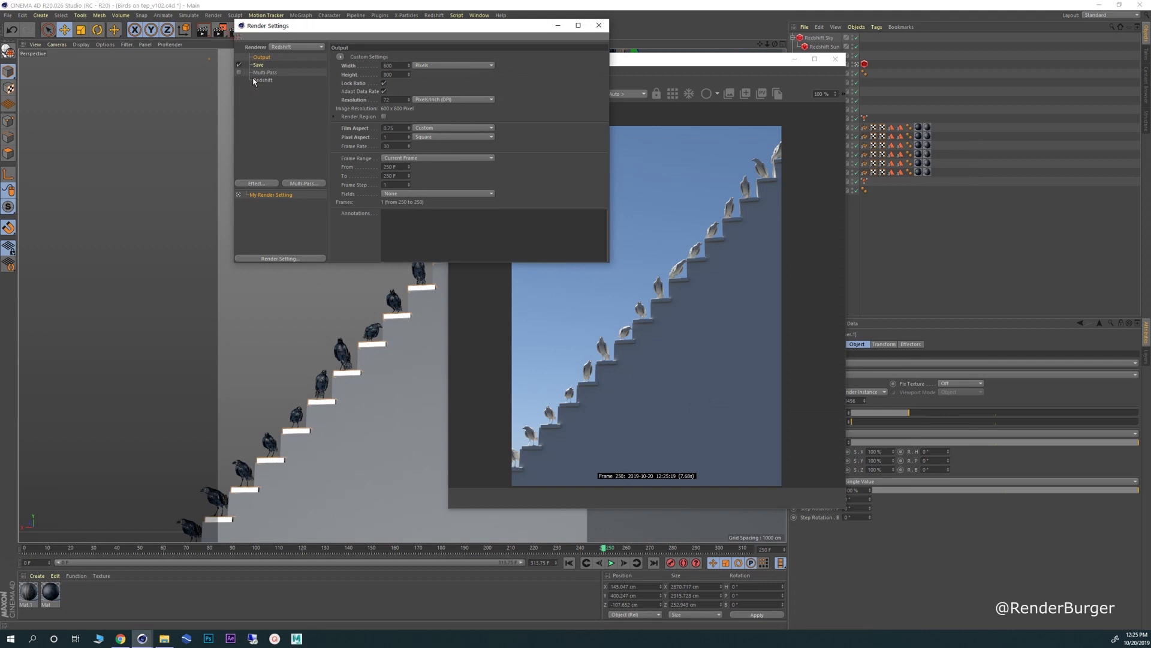
click(255, 80)
click(547, 56)
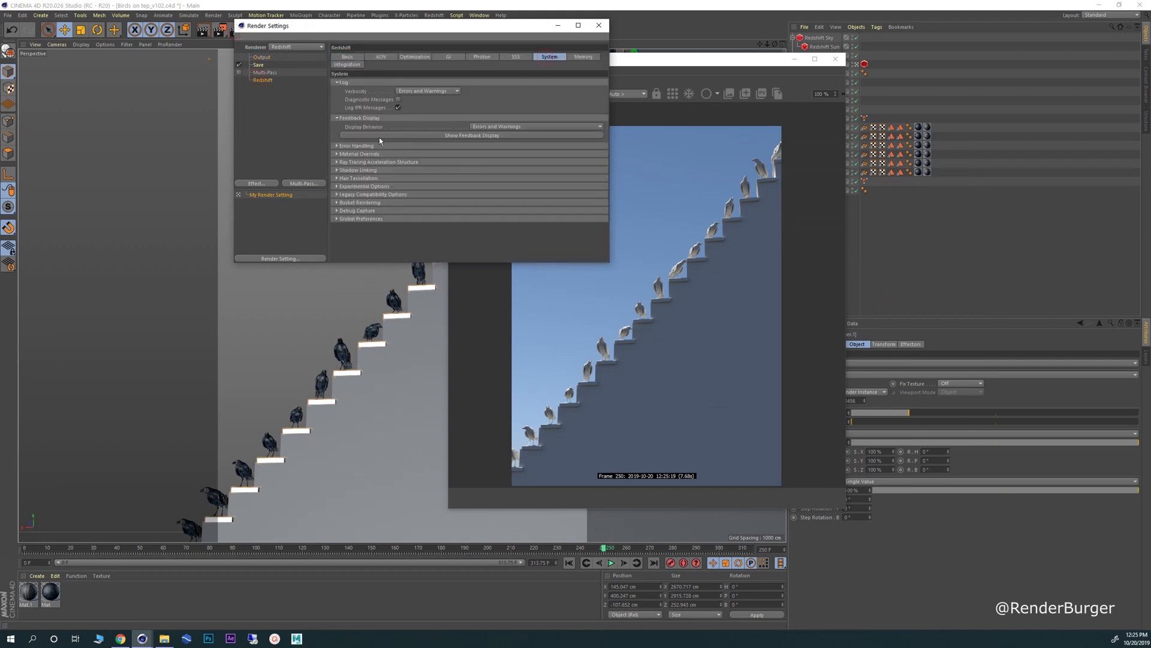
click(352, 155)
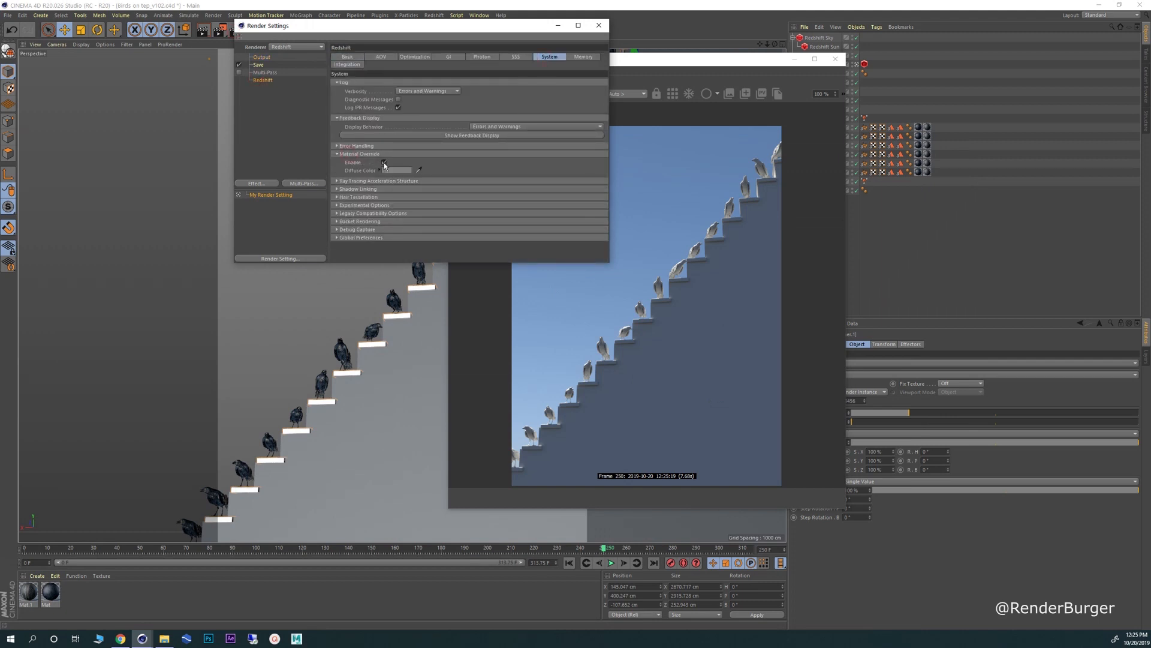
click(598, 25)
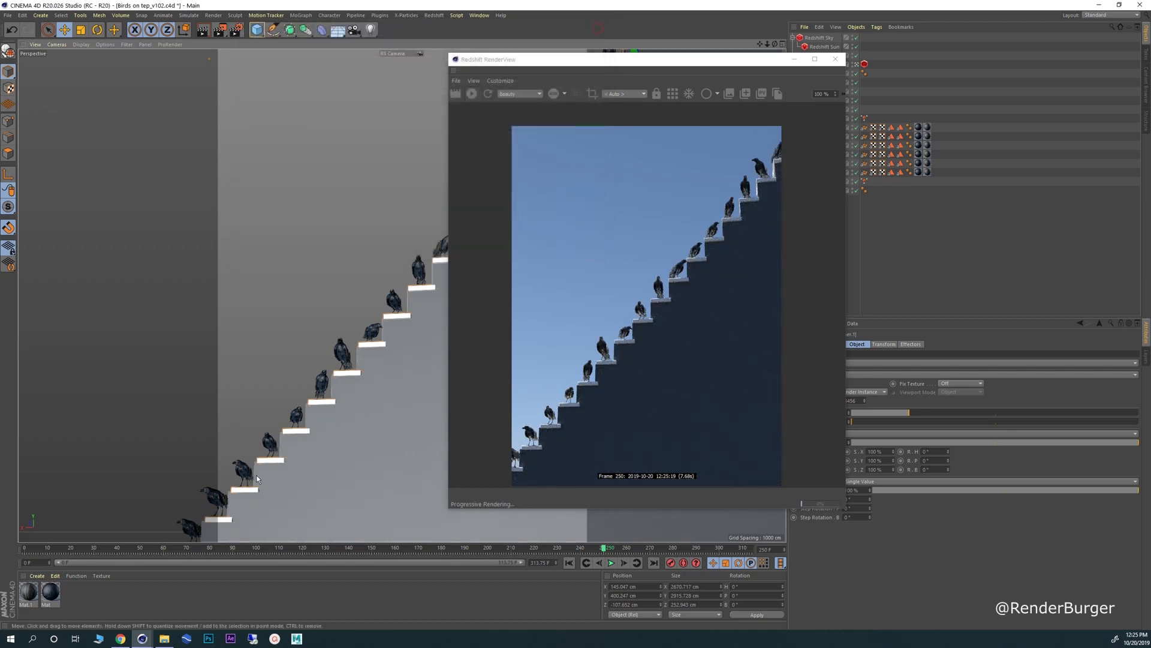
- Create a new Redshift material and assign it to the Loft wall
double_click(93, 601)
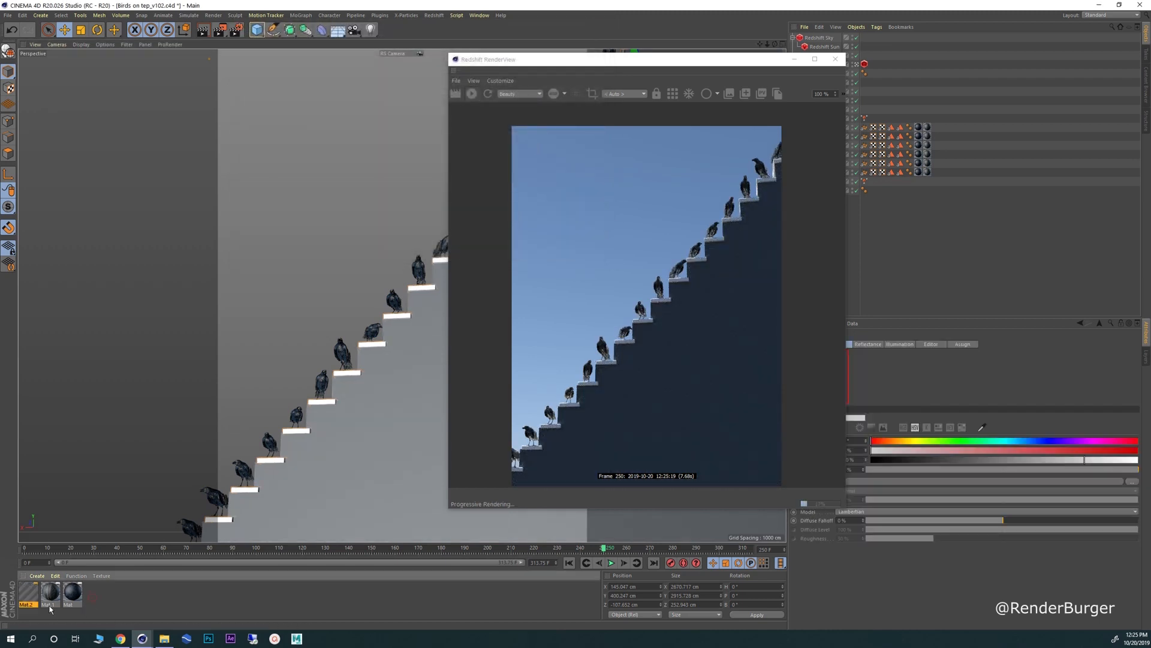
key(Delete)
click(40, 577)
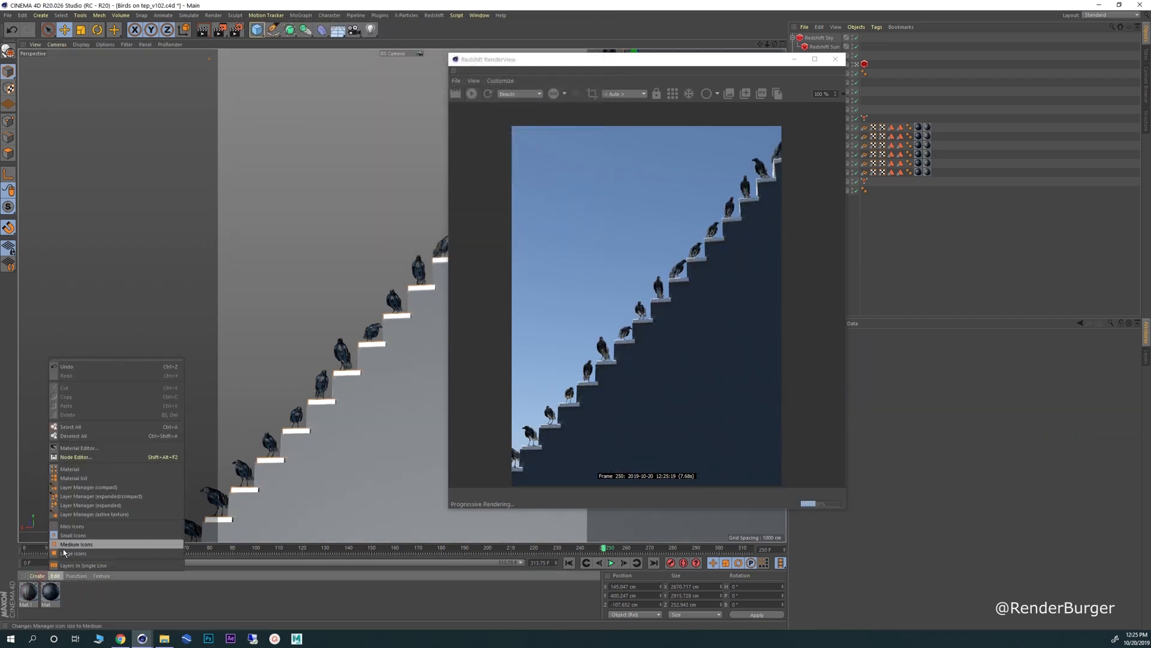
mouse_move(56, 482)
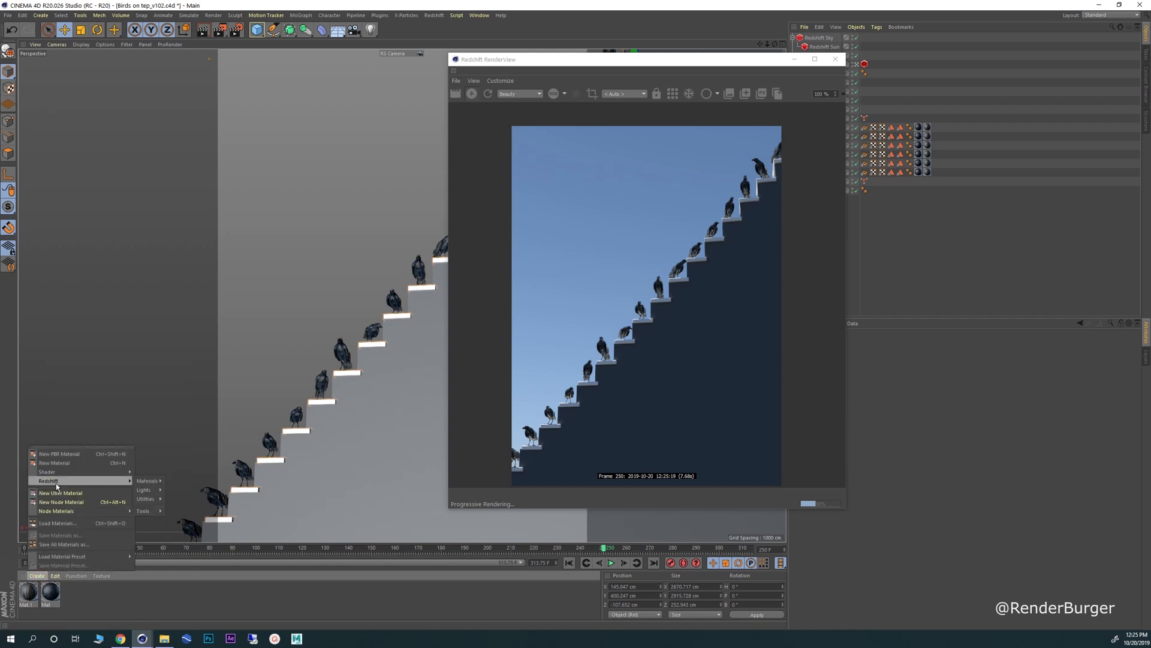
click(171, 481)
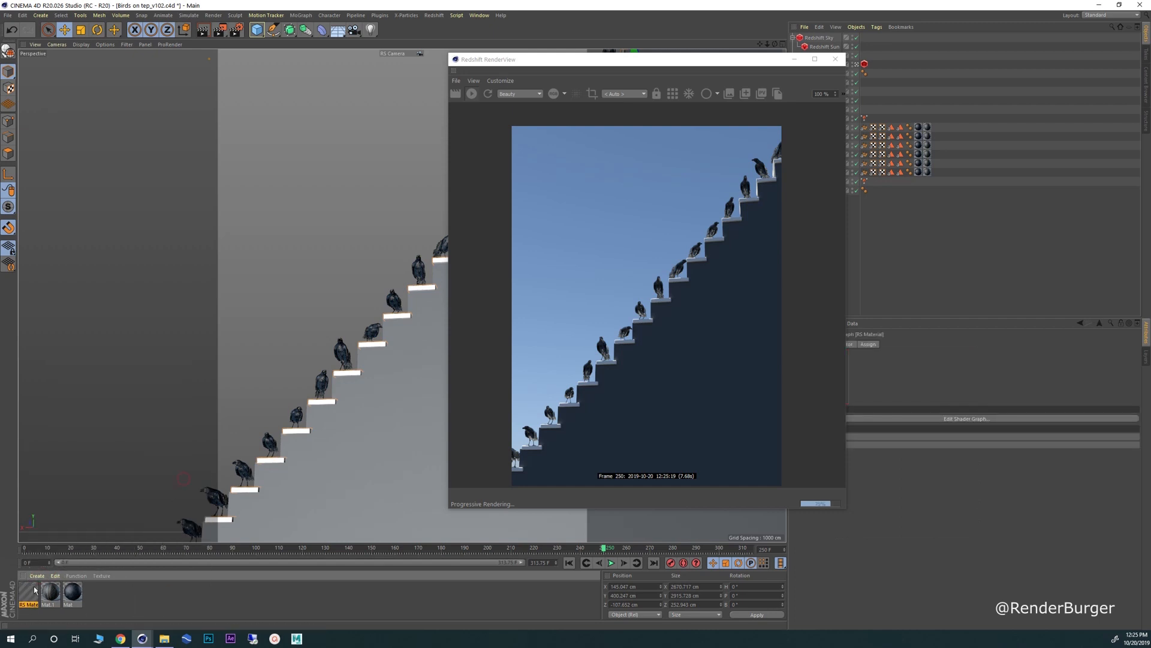
drag(338, 544, 372, 459)
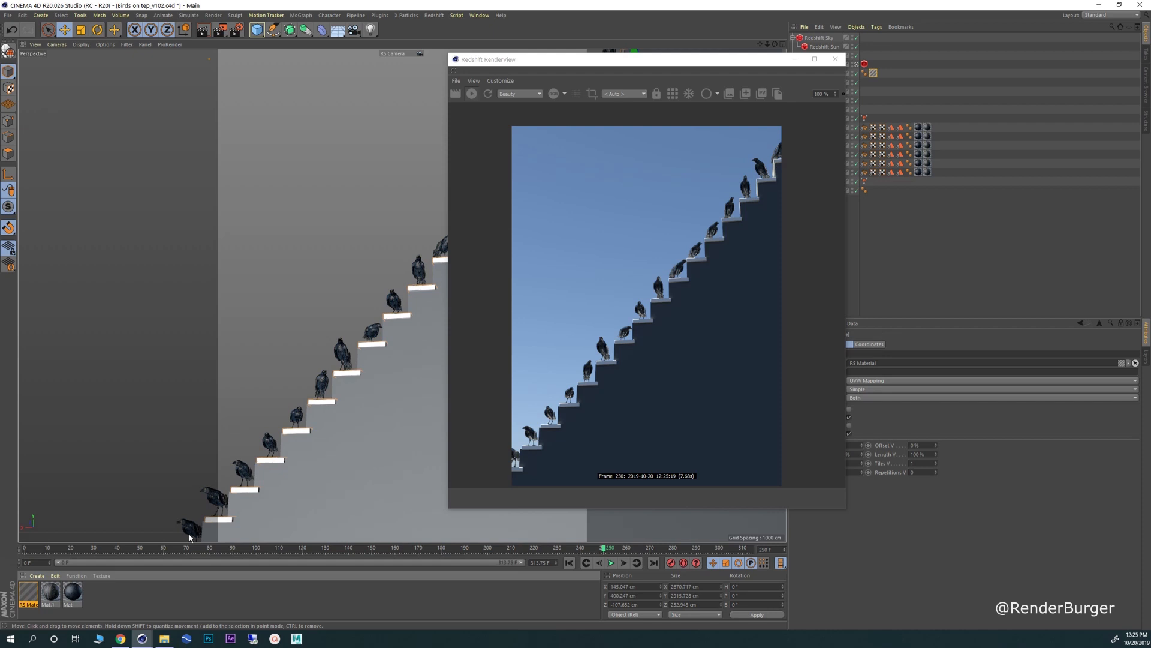
- Open the wall material's shader graph and add a Noise node and a Bump Map node
click(28, 592)
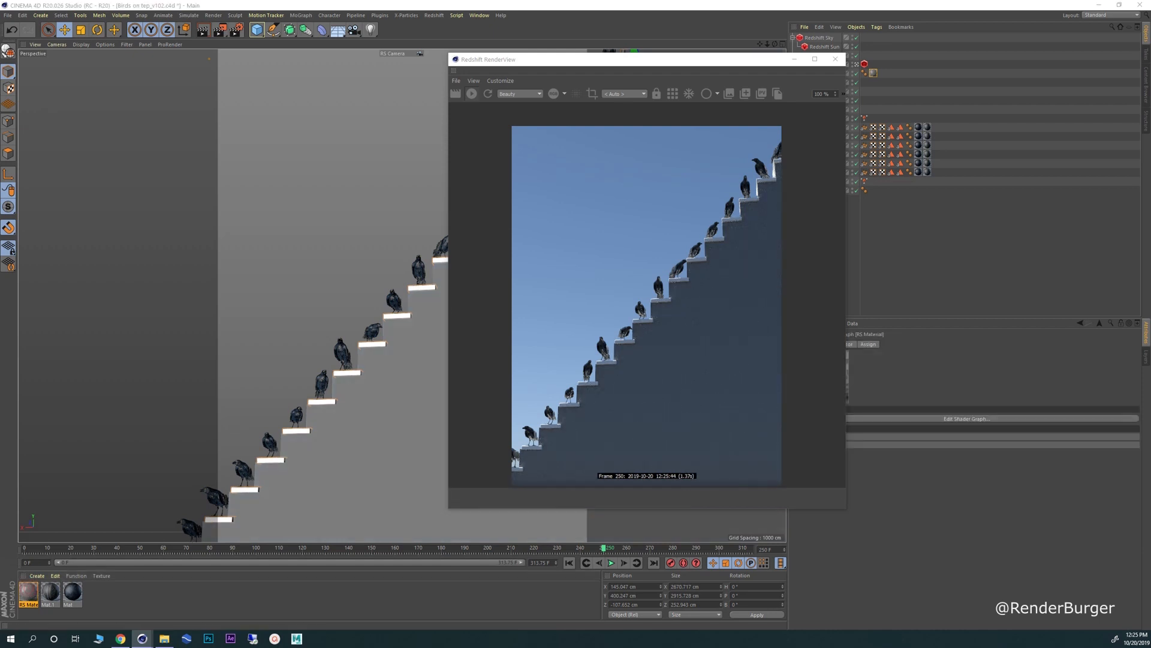
drag(0, 63, 220, 65)
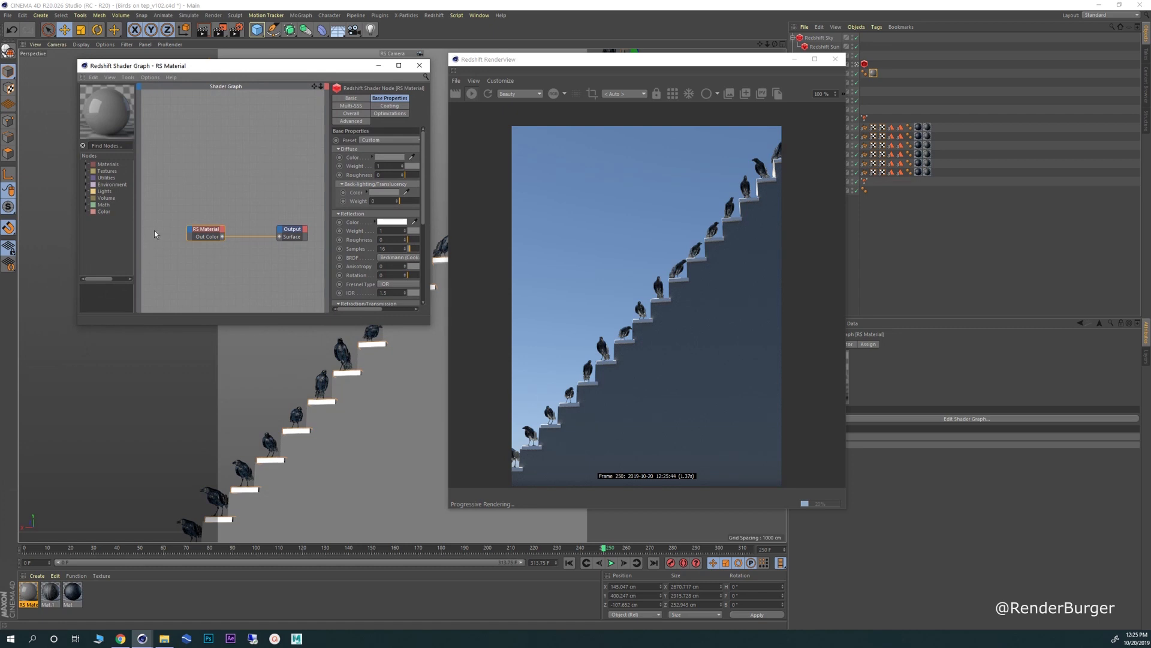
click(110, 146)
text(noise)
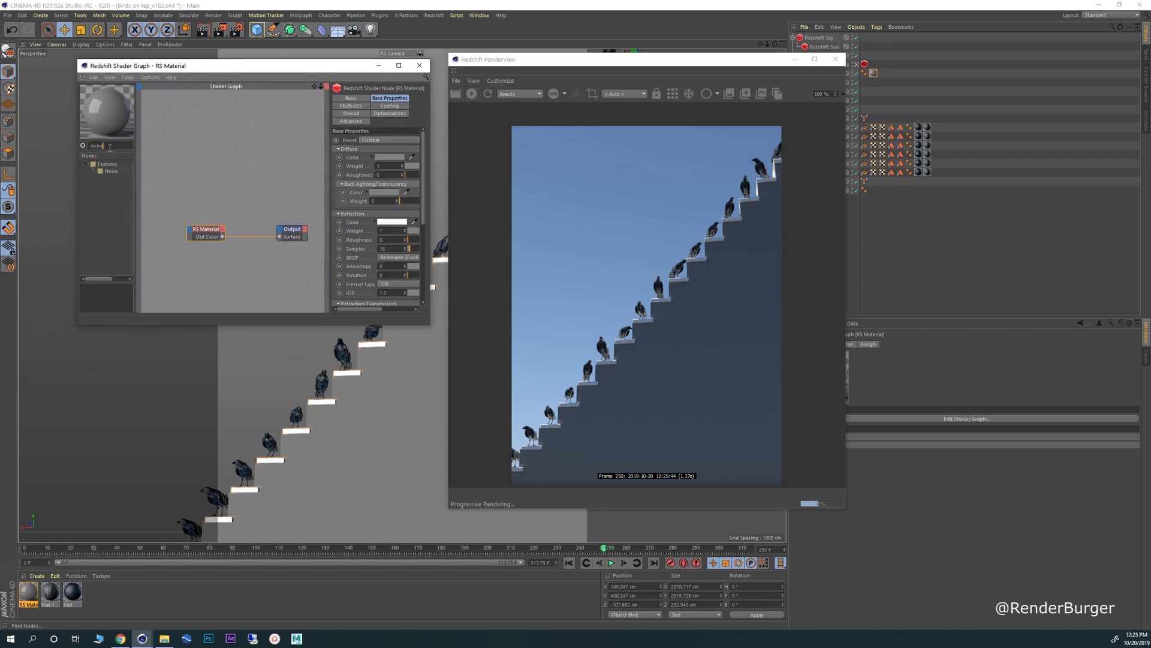
double_click(107, 170)
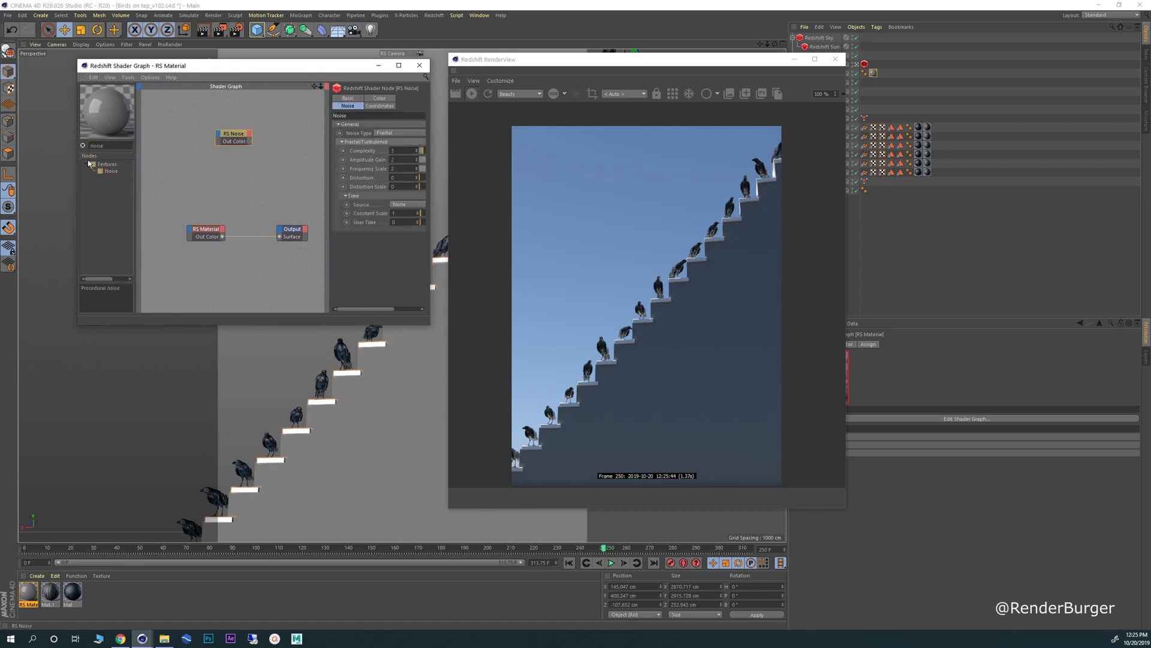
text(bump)
drag(179, 189, 186, 189)
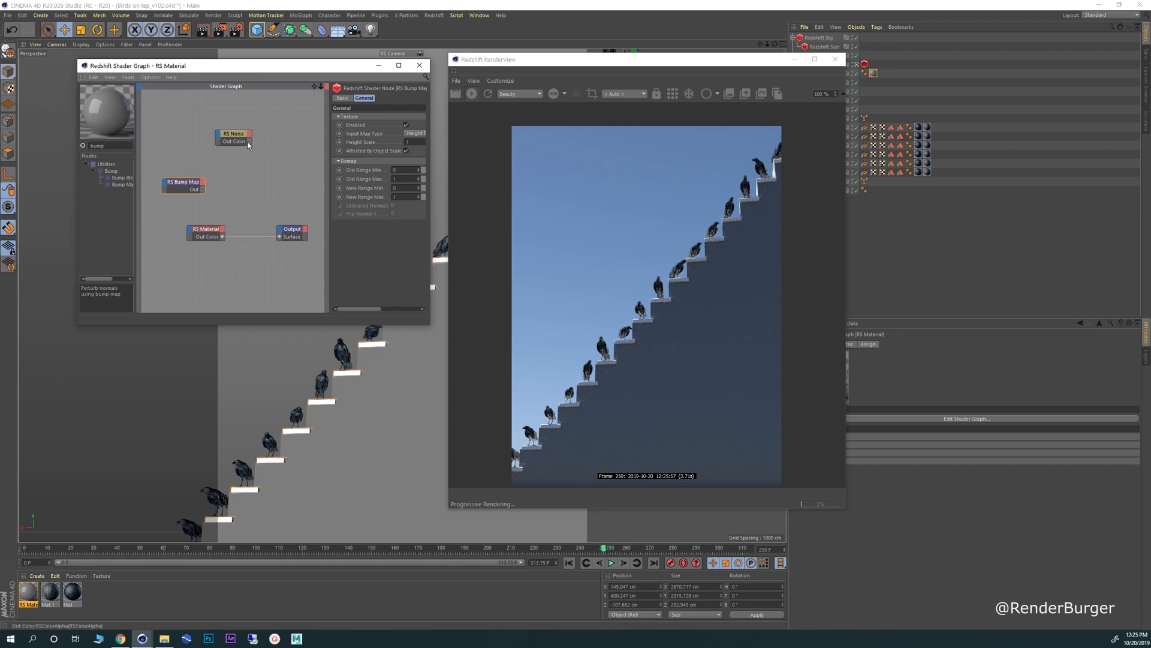
- Connect the Noise colour to the Bump Map input and the Bump Map output to the RS Material's overall Bump Input
drag(165, 184, 165, 185)
click(211, 199)
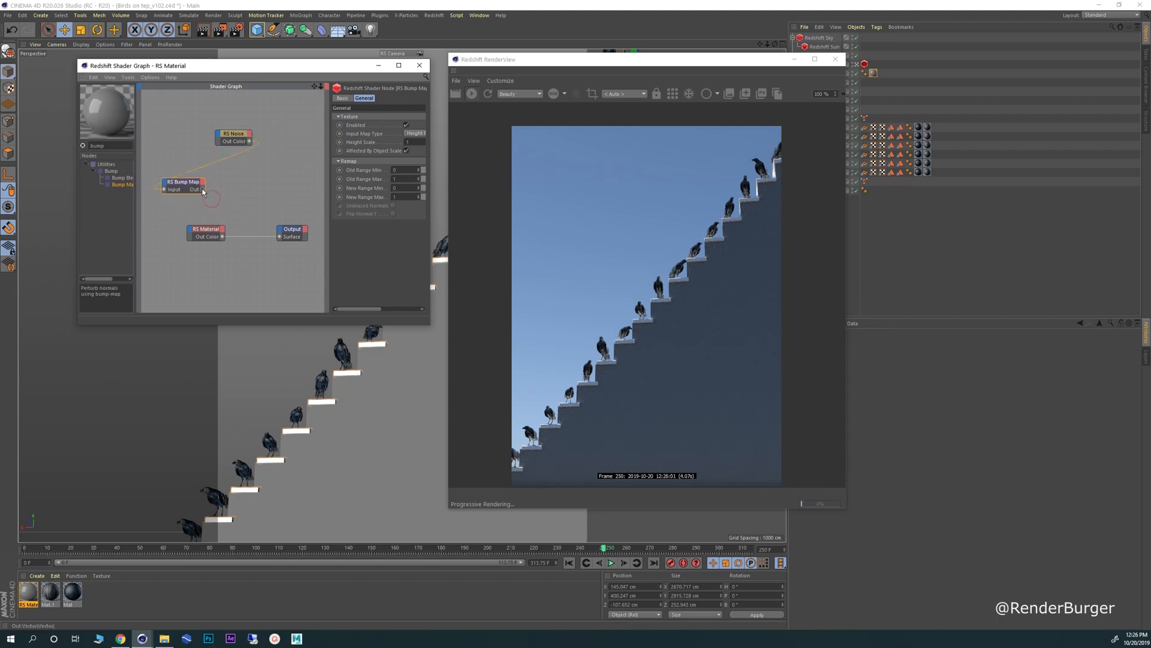
drag(190, 230, 190, 231)
mouse_move(226, 299)
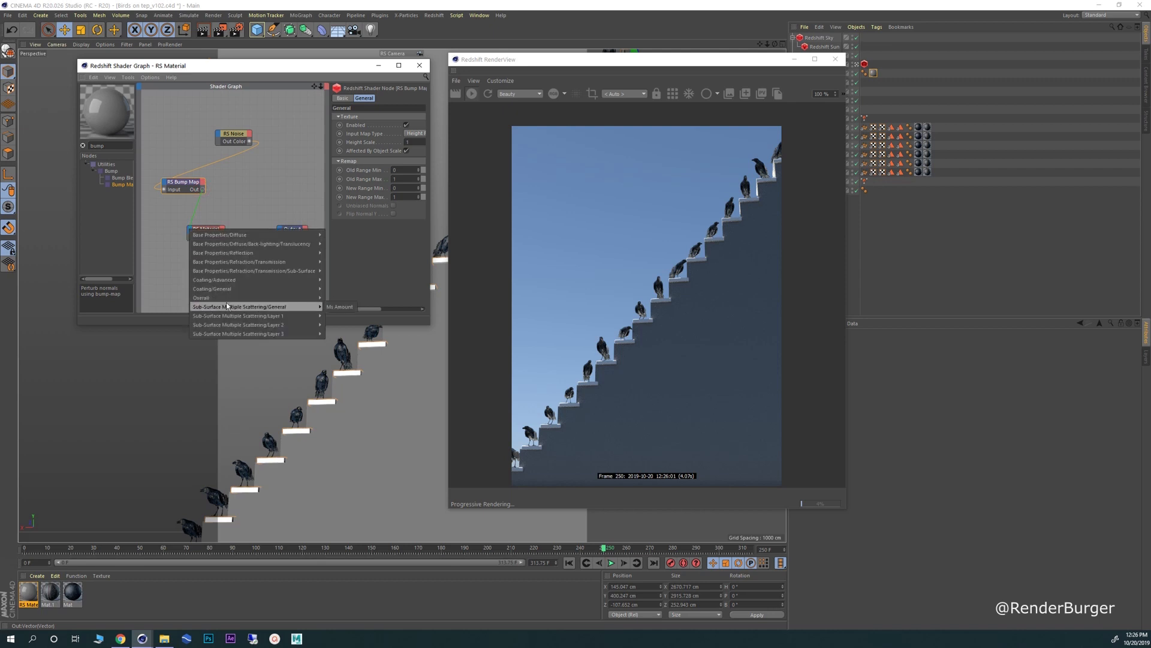
click(346, 324)
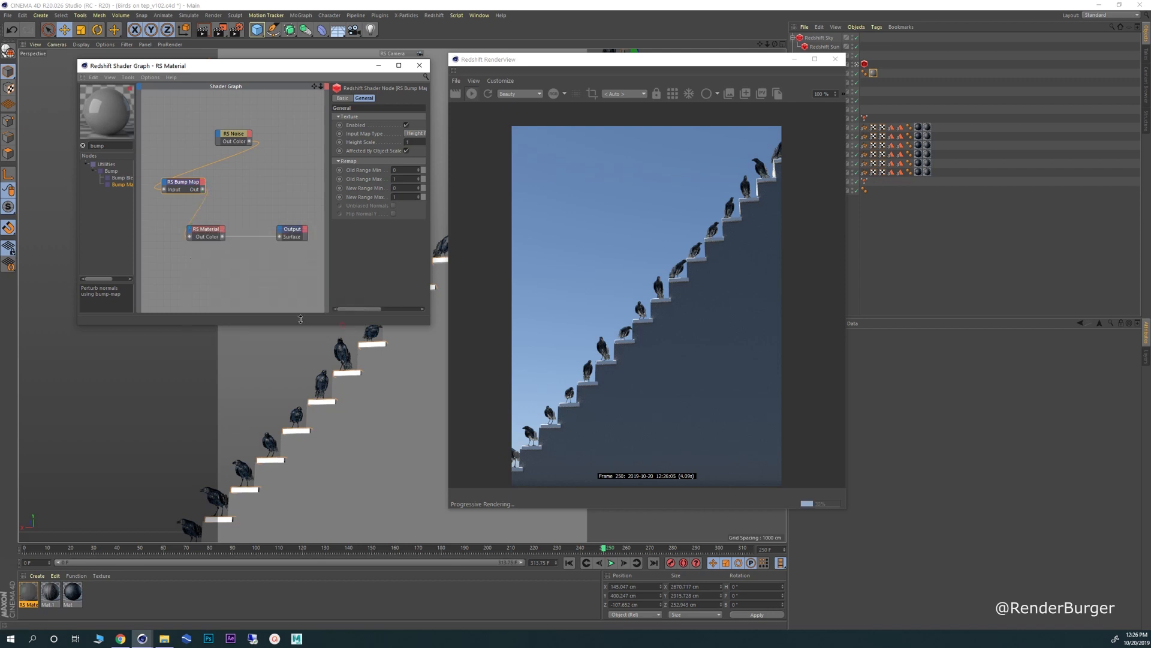
- Set the Noise node's complexity to 22 and adjust its frequency scale
click(228, 136)
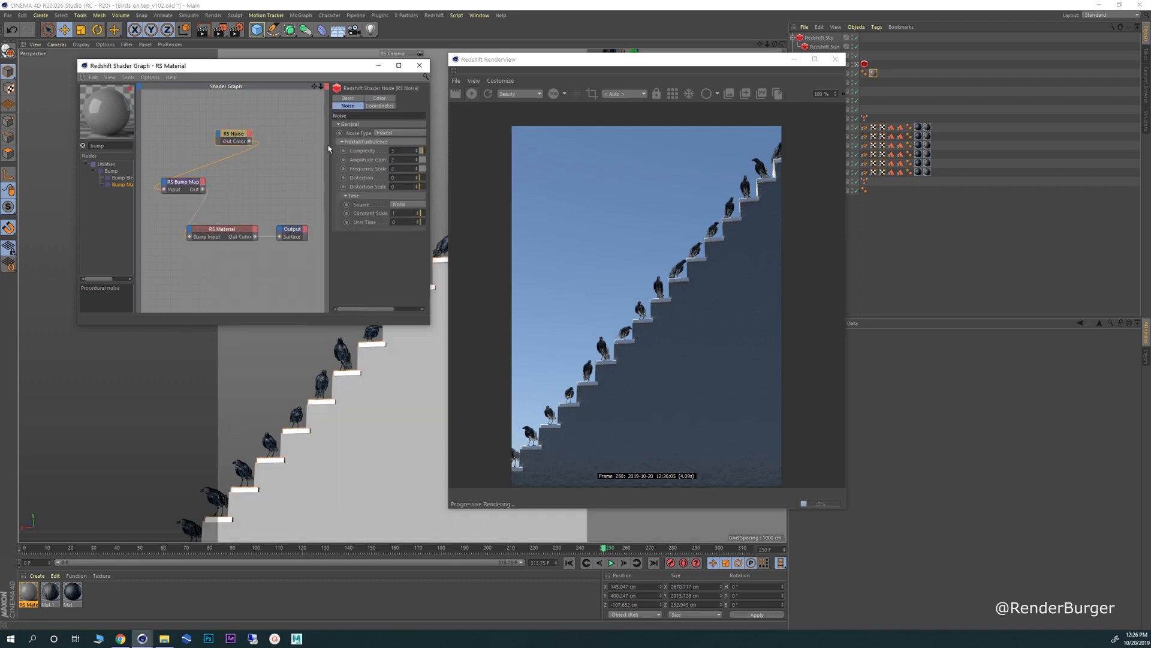
drag(324, 145, 216, 145)
drag(342, 144, 371, 162)
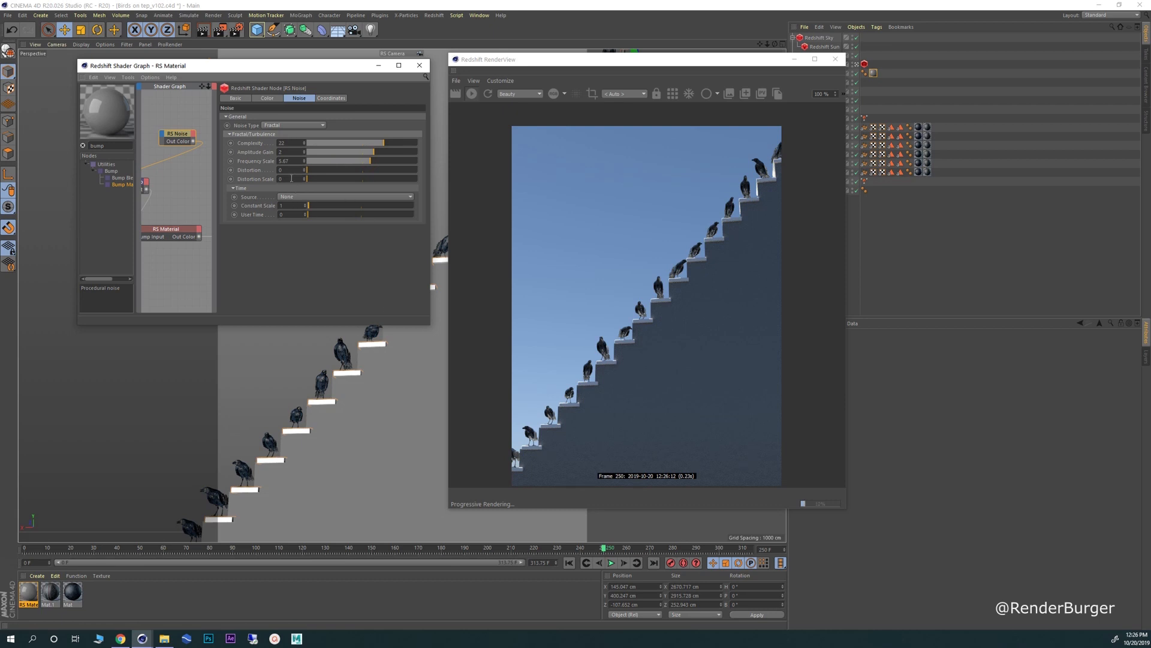
click(341, 171)
- Adjust the overall scale in the Noise node's coordinates to refine the wall's grain
click(329, 98)
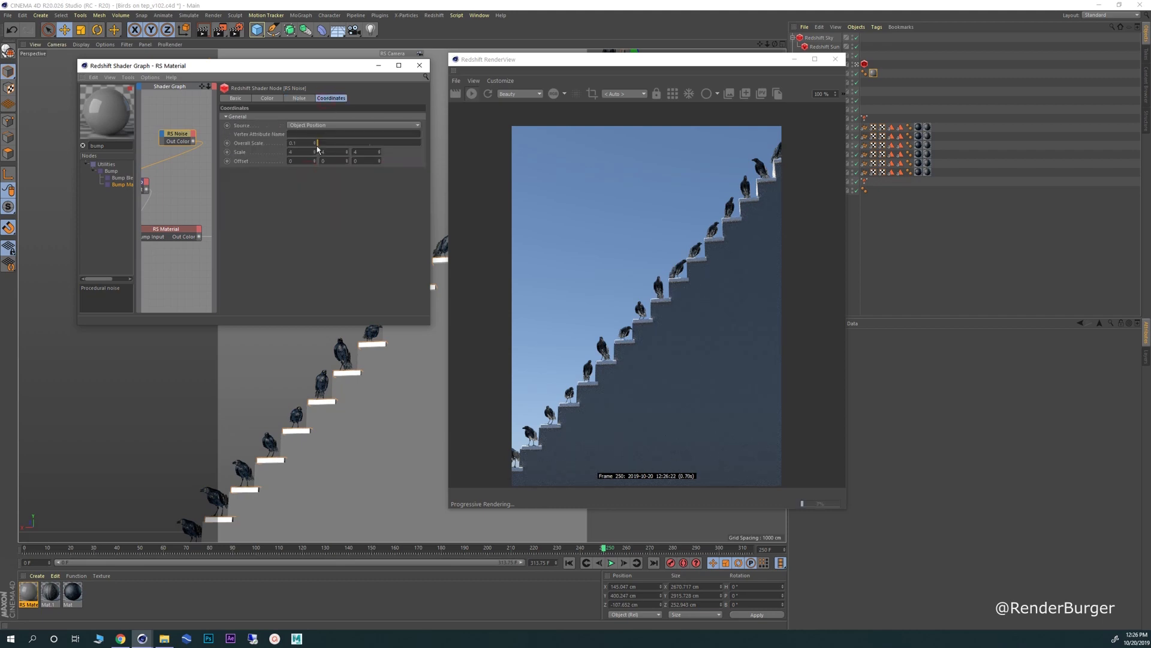
text(1)
key(Return)
click(293, 143)
text(0)
key(Return)
- Set the Bump Map node's height scale to 2
click(144, 184)
text(2)
key(Return)
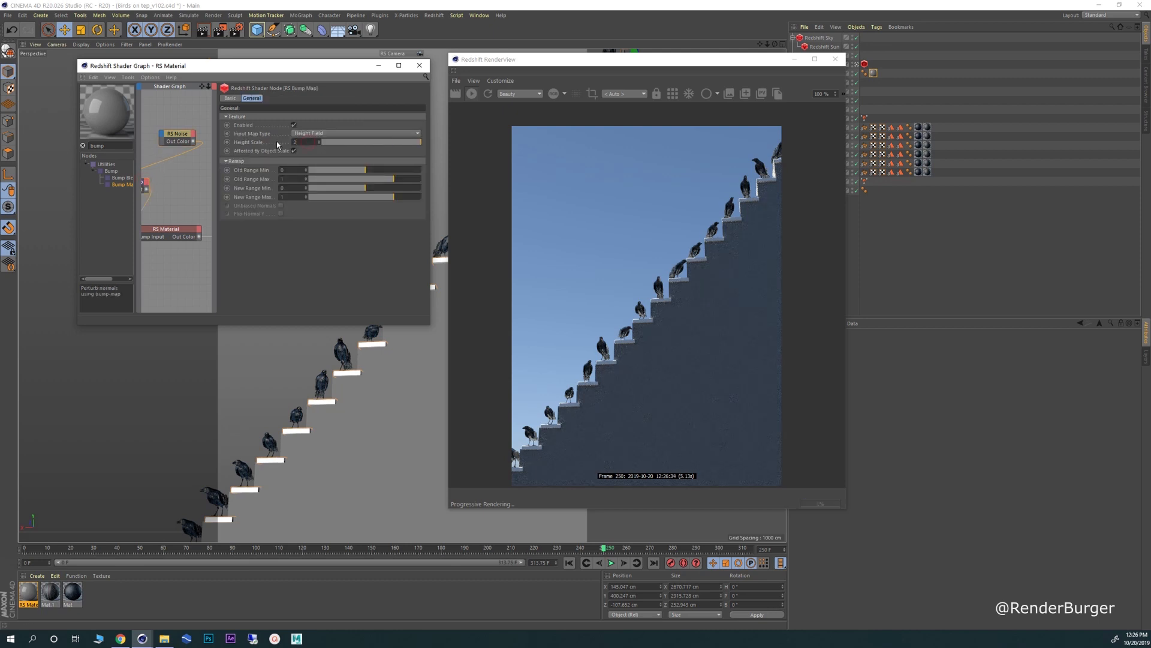
- Lighten the wall material's diffuse colour and its back-lighting/translucency colour to a pale grey
click(159, 233)
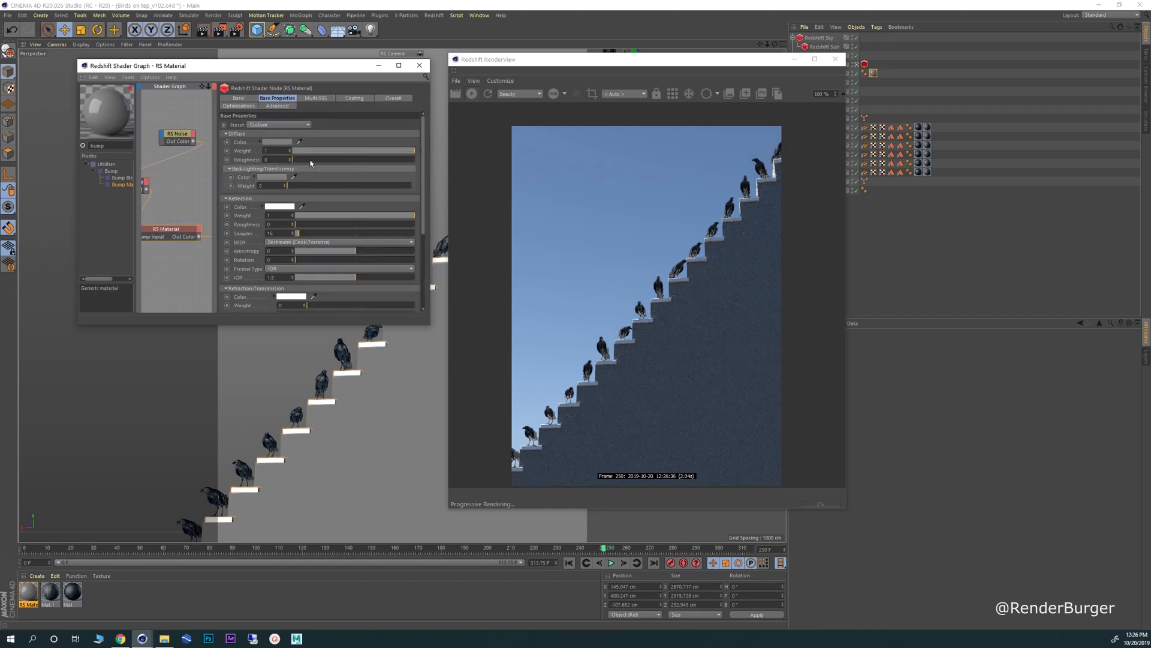
click(270, 144)
drag(293, 160, 331, 163)
click(254, 175)
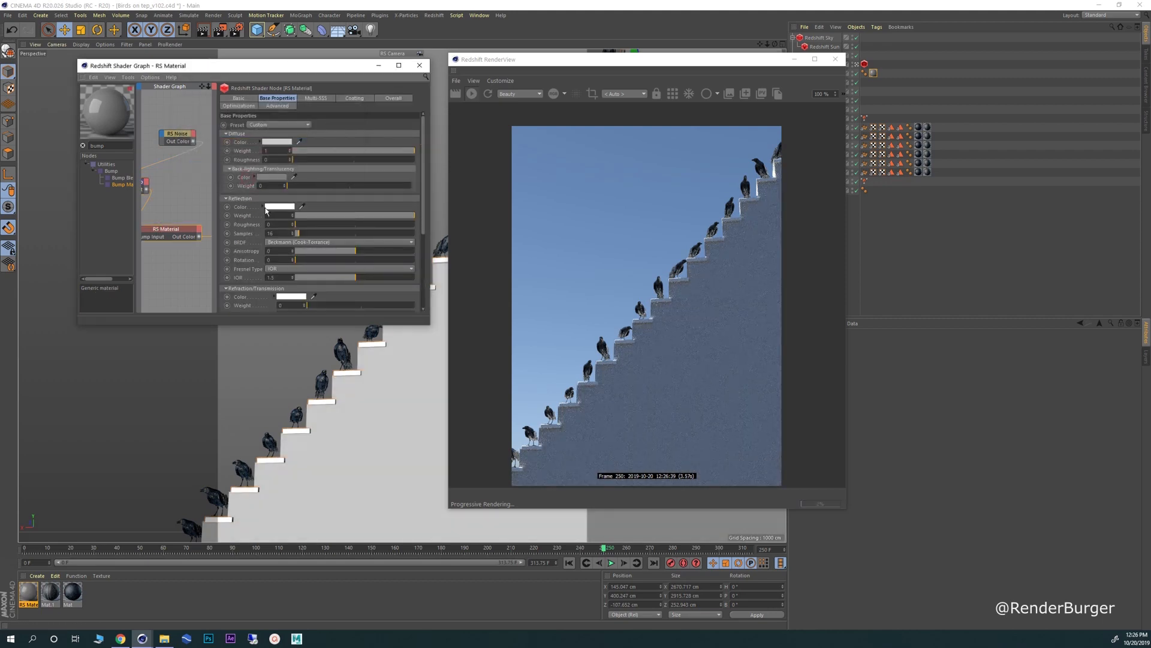
click(267, 177)
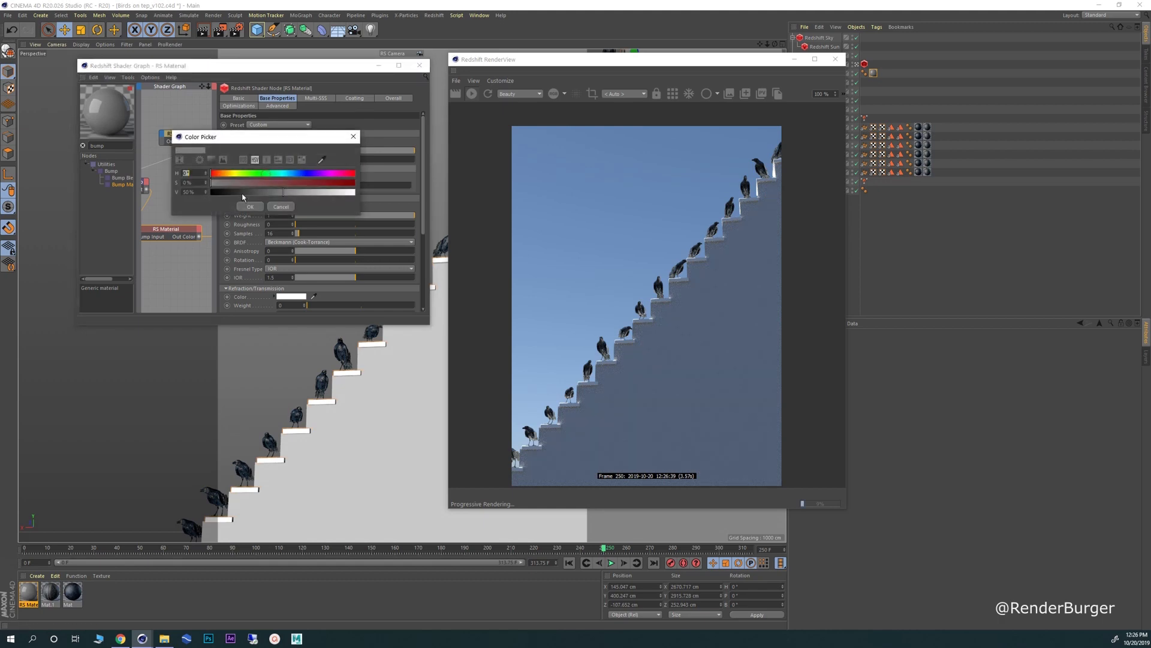
drag(294, 192, 318, 192)
click(253, 206)
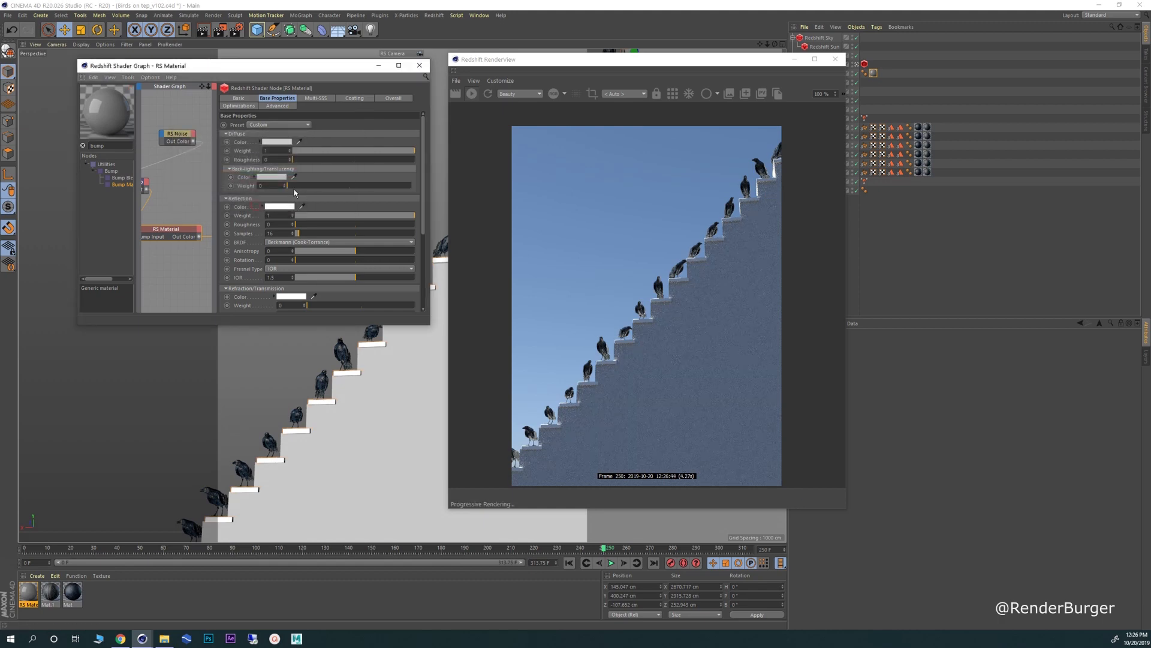
click(306, 185)
click(145, 185)
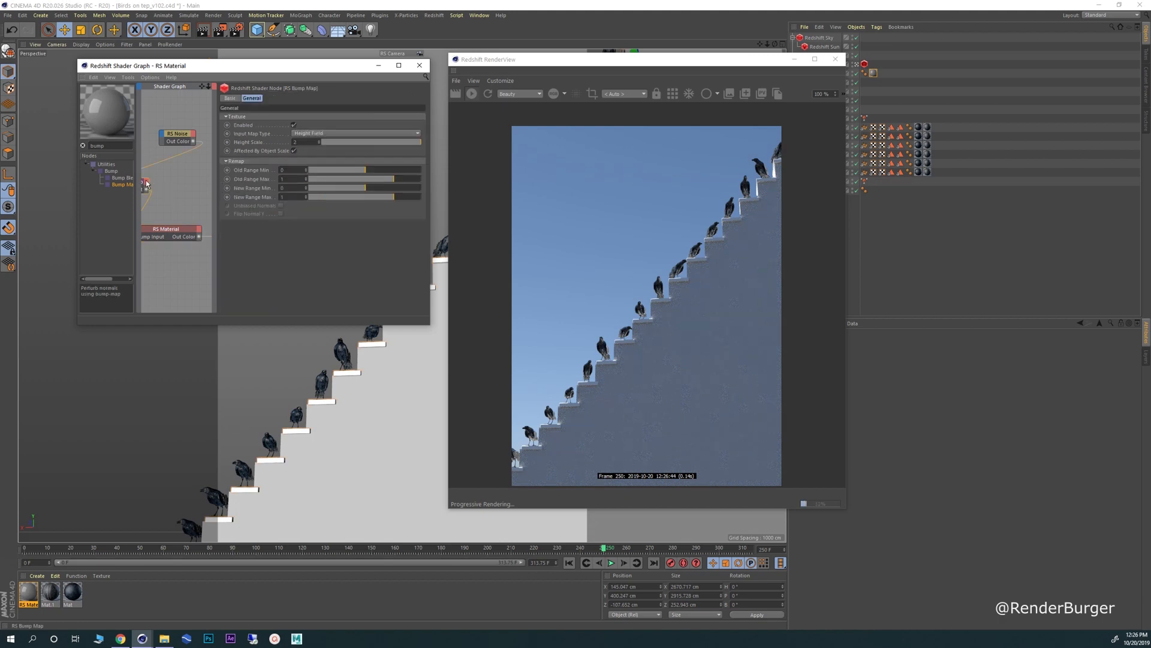
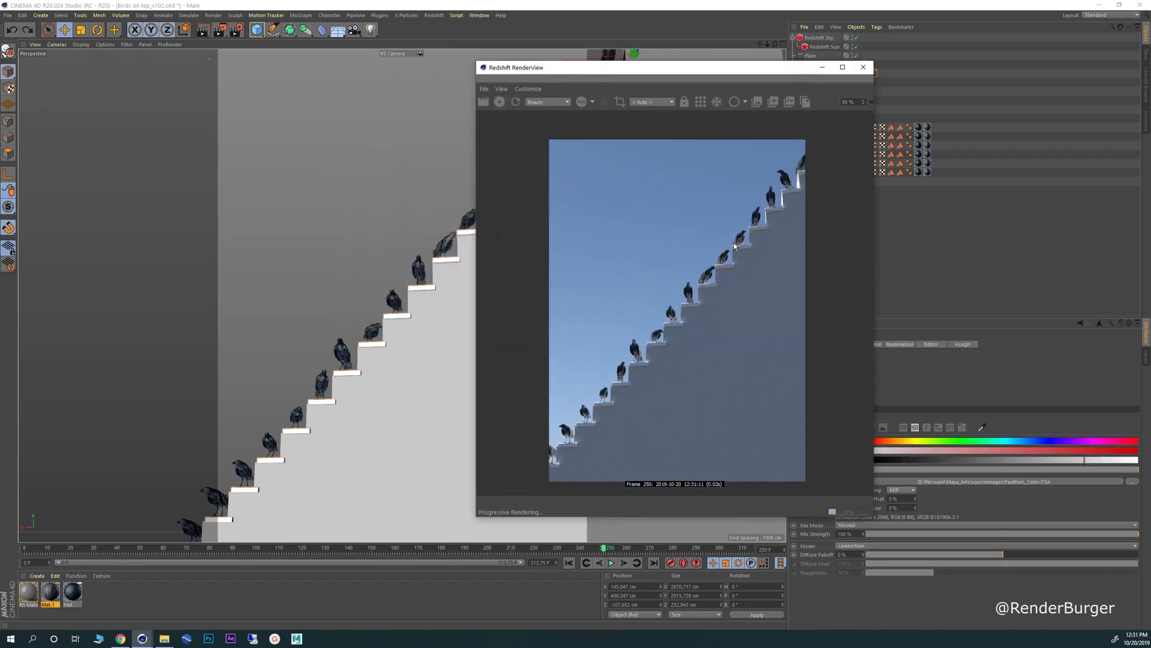
- Turn off the Reflectance channel on both crow materials, Mat.1 and Mat, and reposition the RenderView window over the viewport
scroll(666, 314, up, 5)
scroll(673, 292, down, 4)
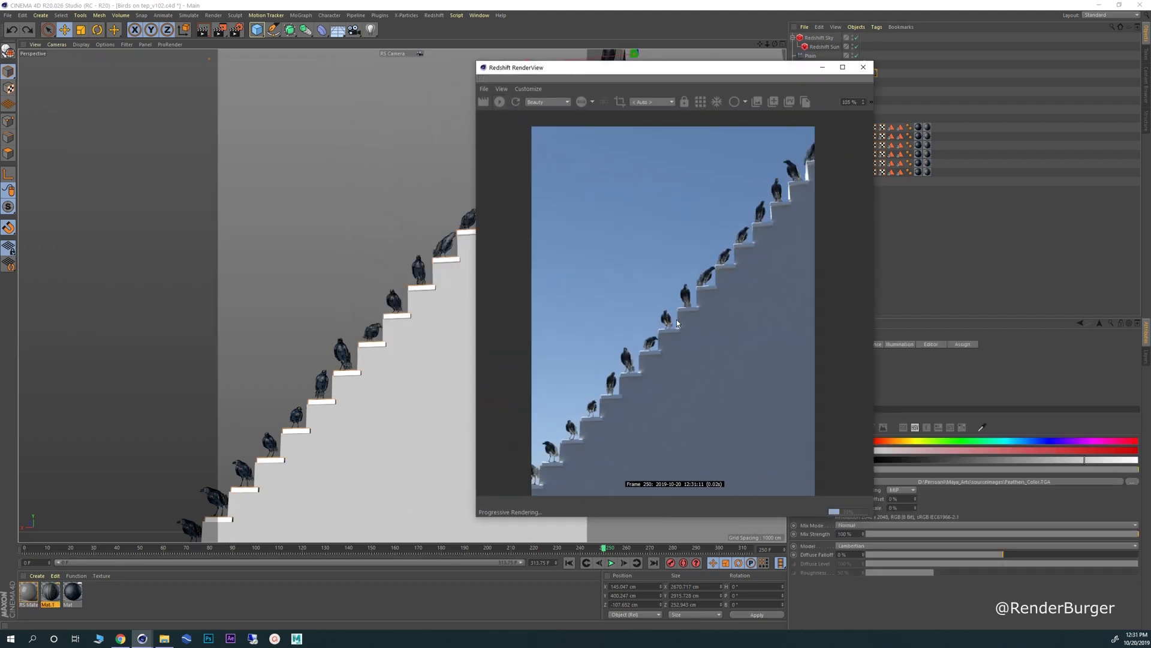
double_click(51, 594)
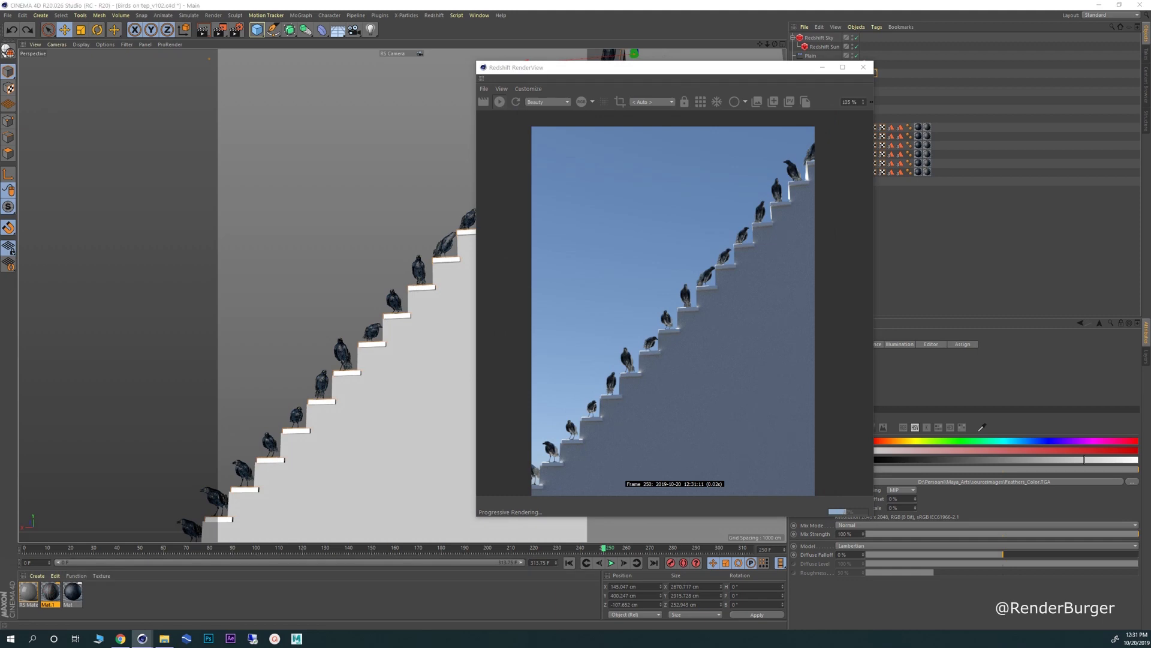
key(ctrl+y)
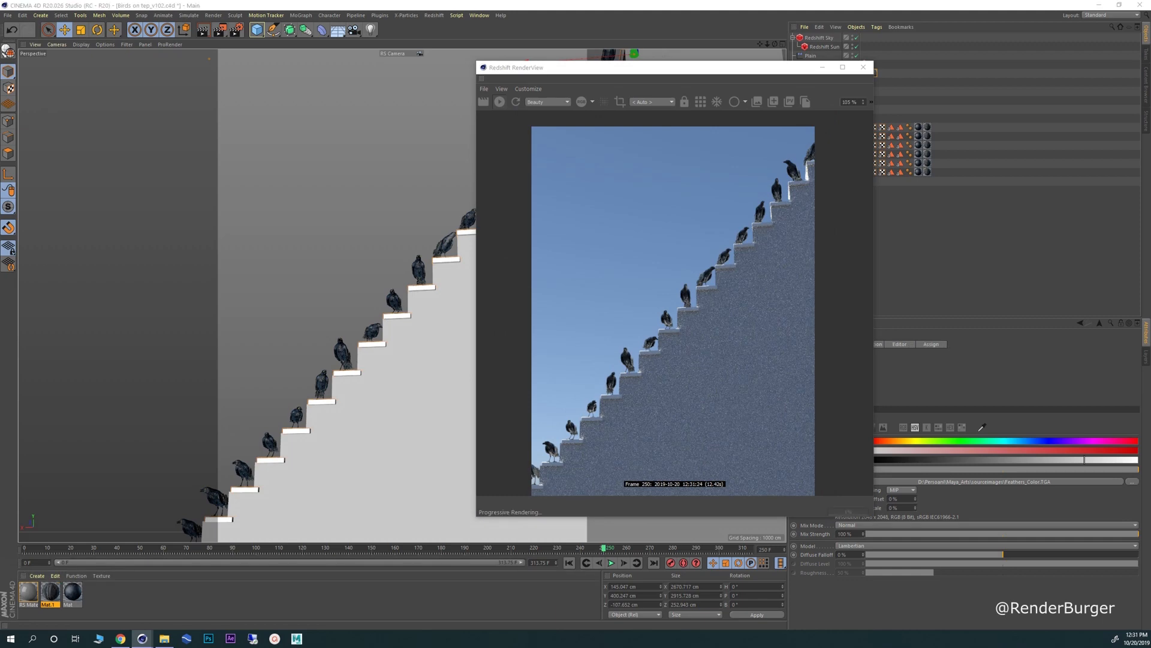
click(72, 592)
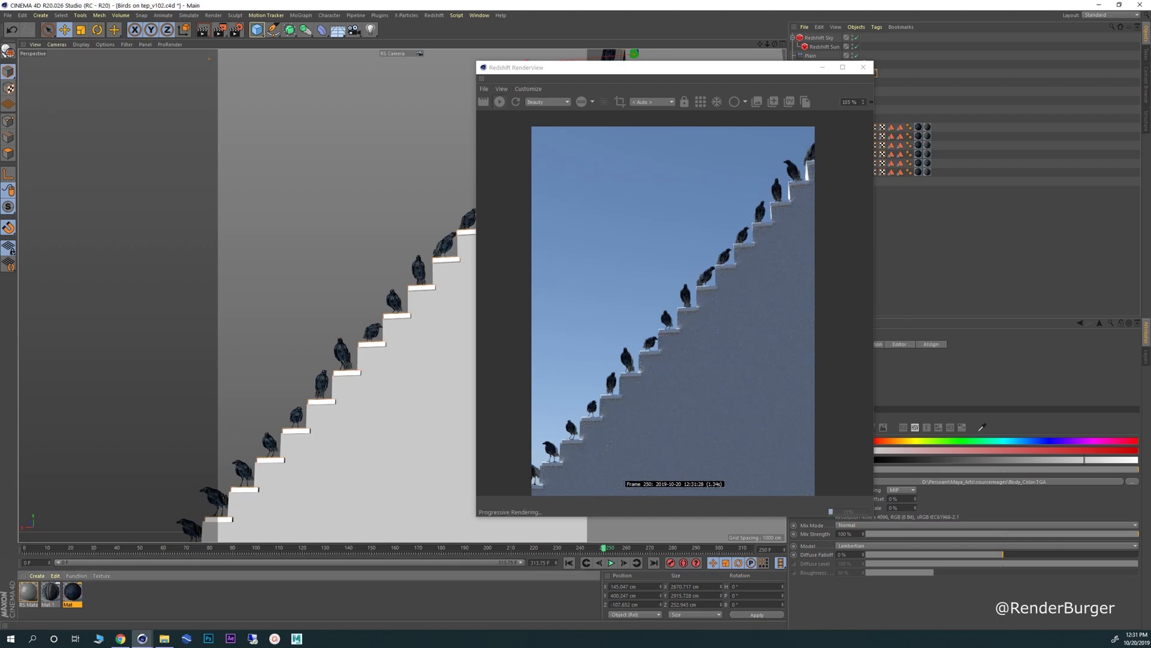
click(250, 607)
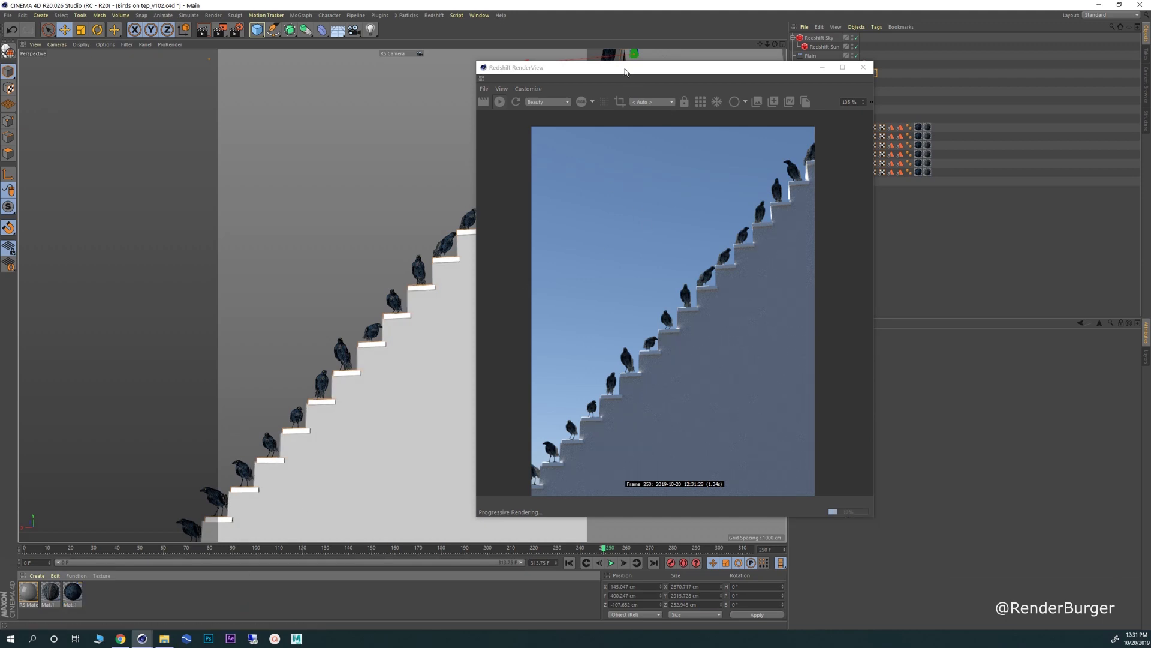
drag(611, 71, 427, 55)
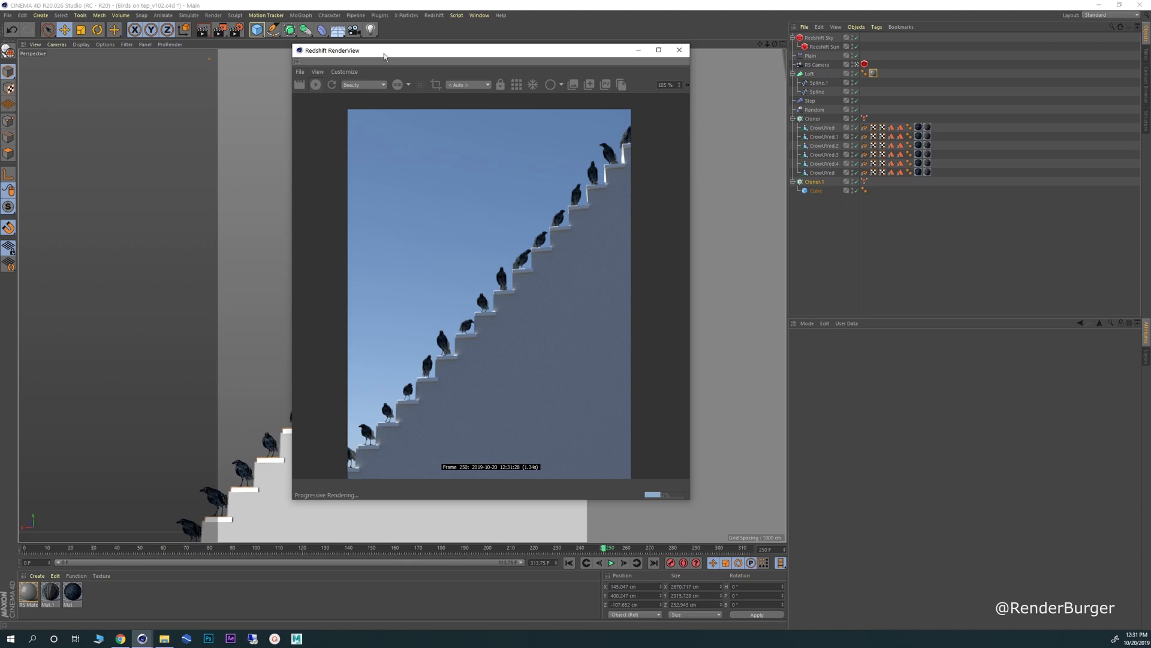
drag(384, 56, 521, 68)
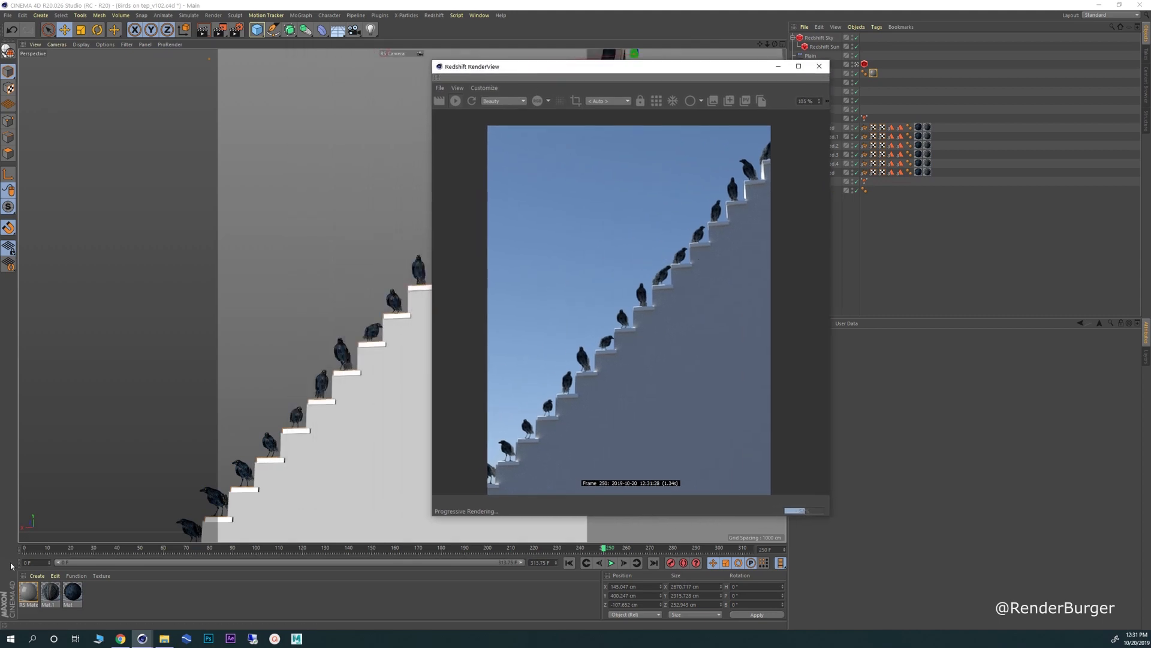
- Check the Pinterest reference, duplicate the wall's RS Material and assign the copy to the slab cloner, Cloner.1
click(120, 638)
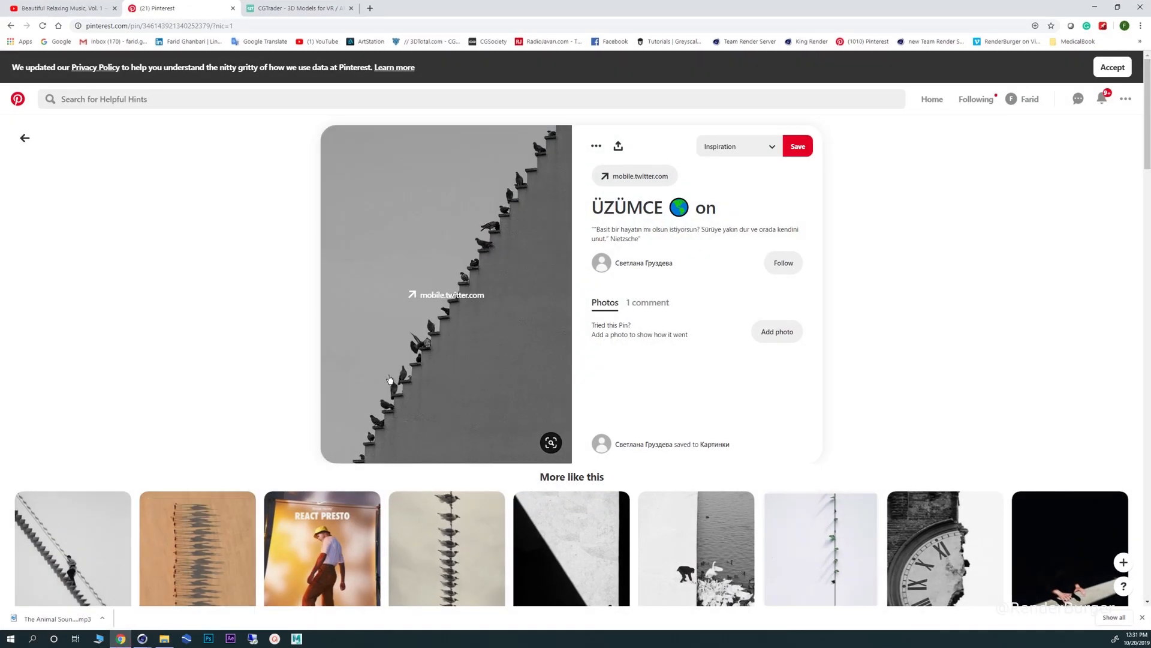
click(1093, 9)
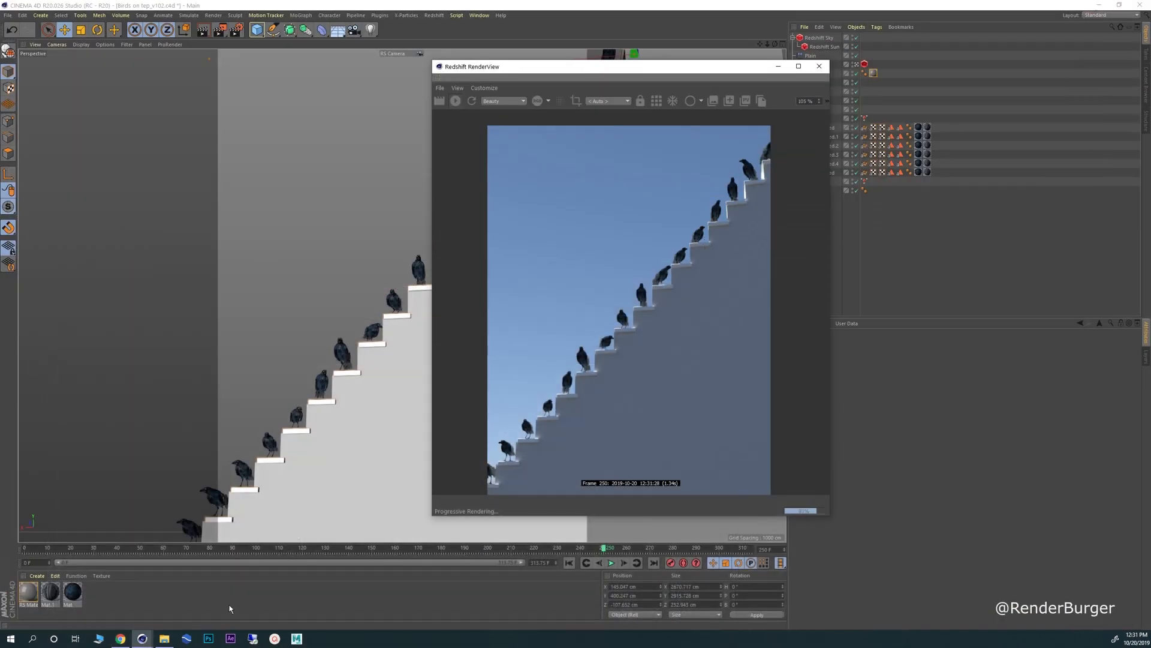
click(117, 591)
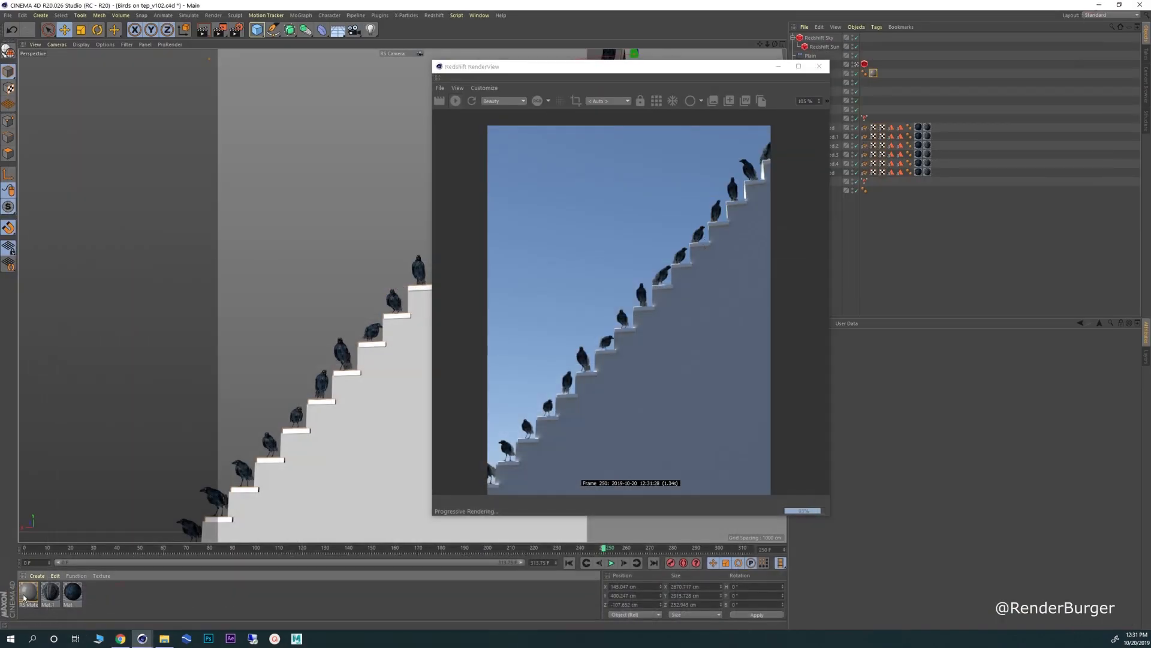
click(27, 594)
ctrl+drag(31, 598, 45, 595)
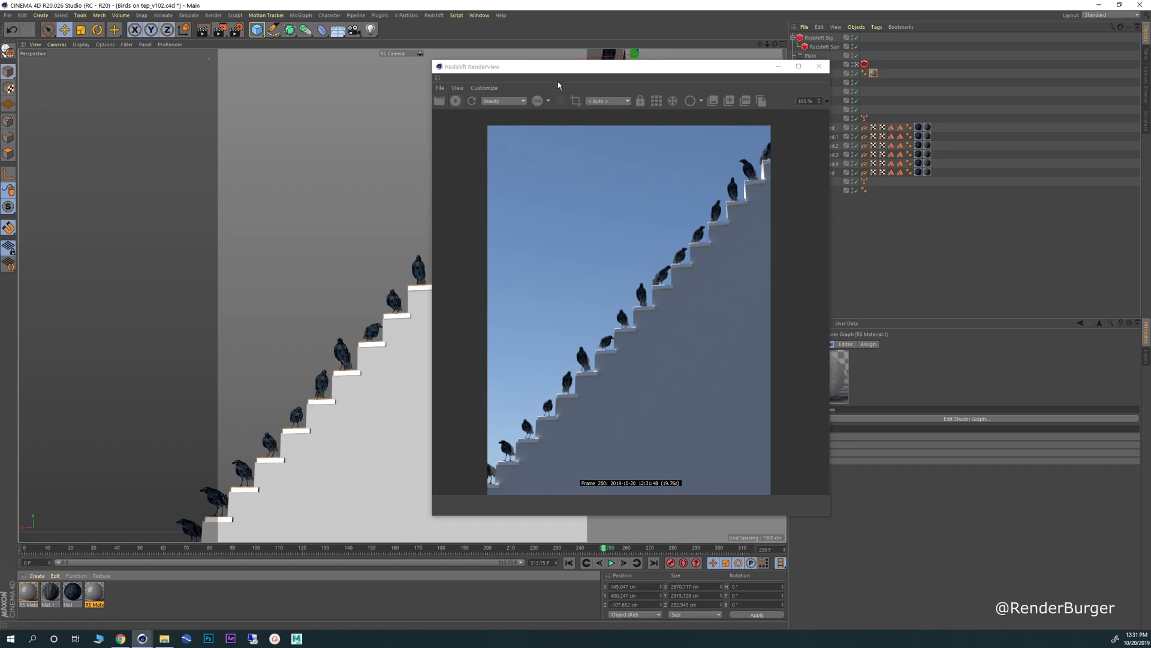
drag(554, 68, 258, 46)
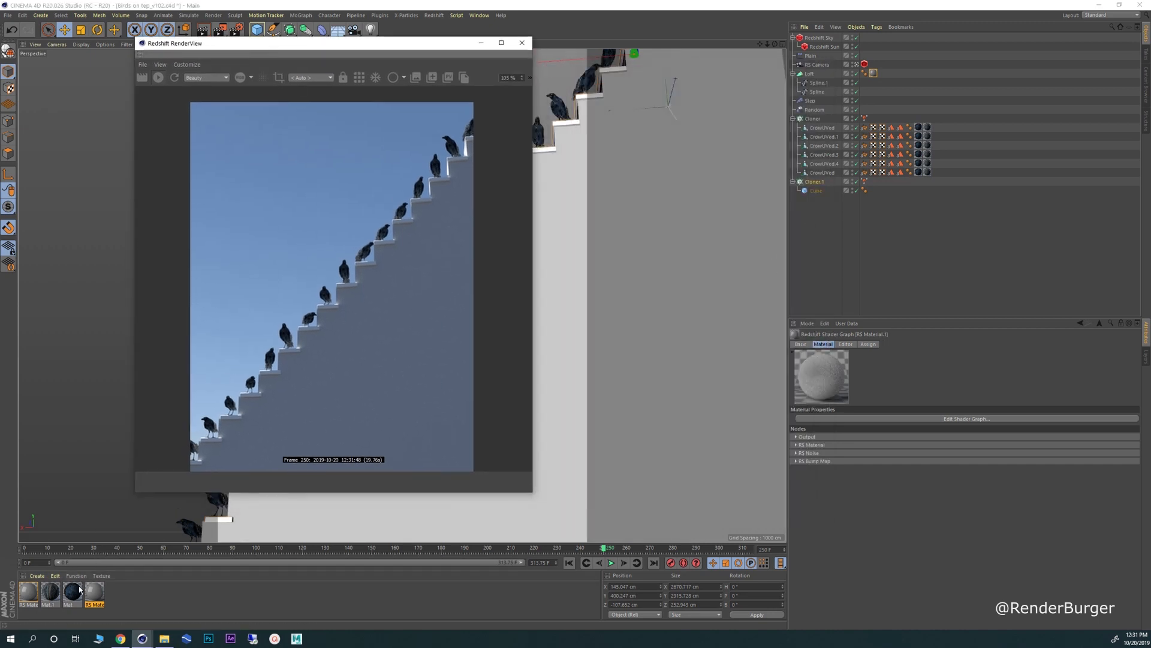
drag(94, 592, 813, 182)
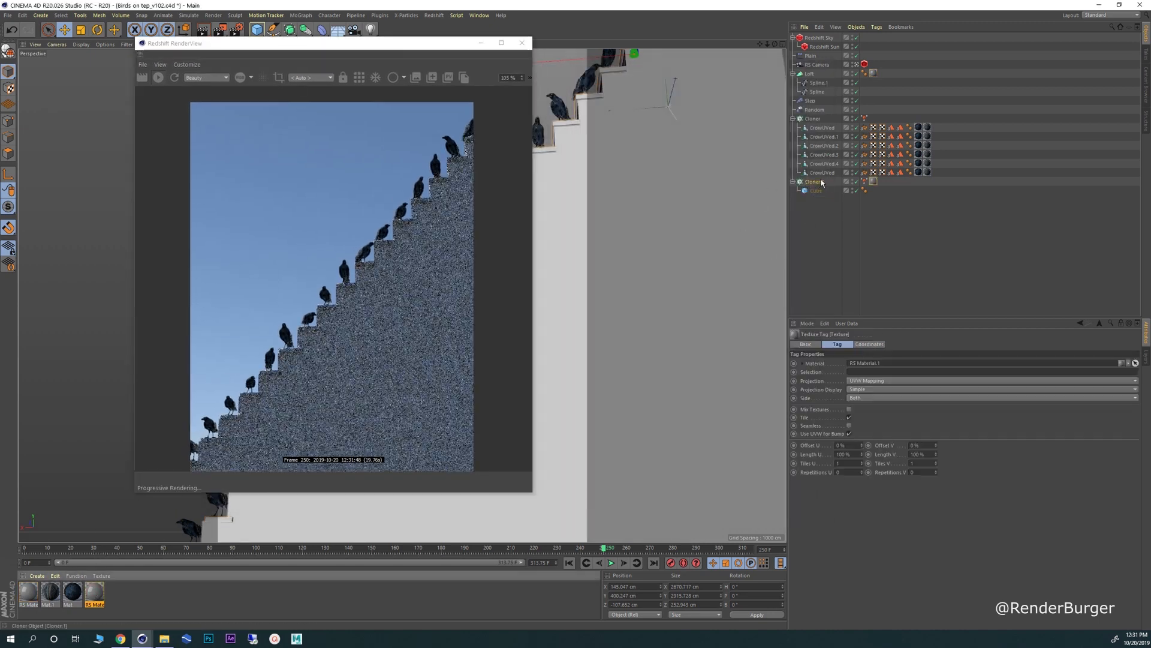
- Darken RS Material.1 to match the reference by setting back-lighting weight to 0 and diffuse weight to 0.096
double_click(95, 592)
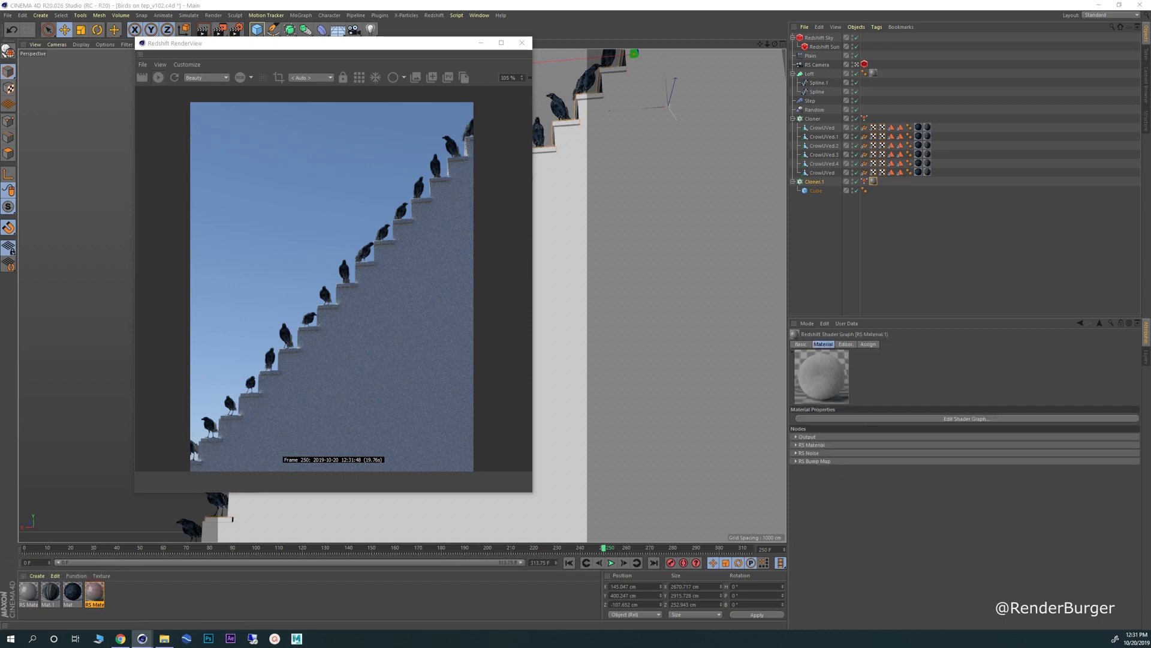
drag(729, 94, 956, 56)
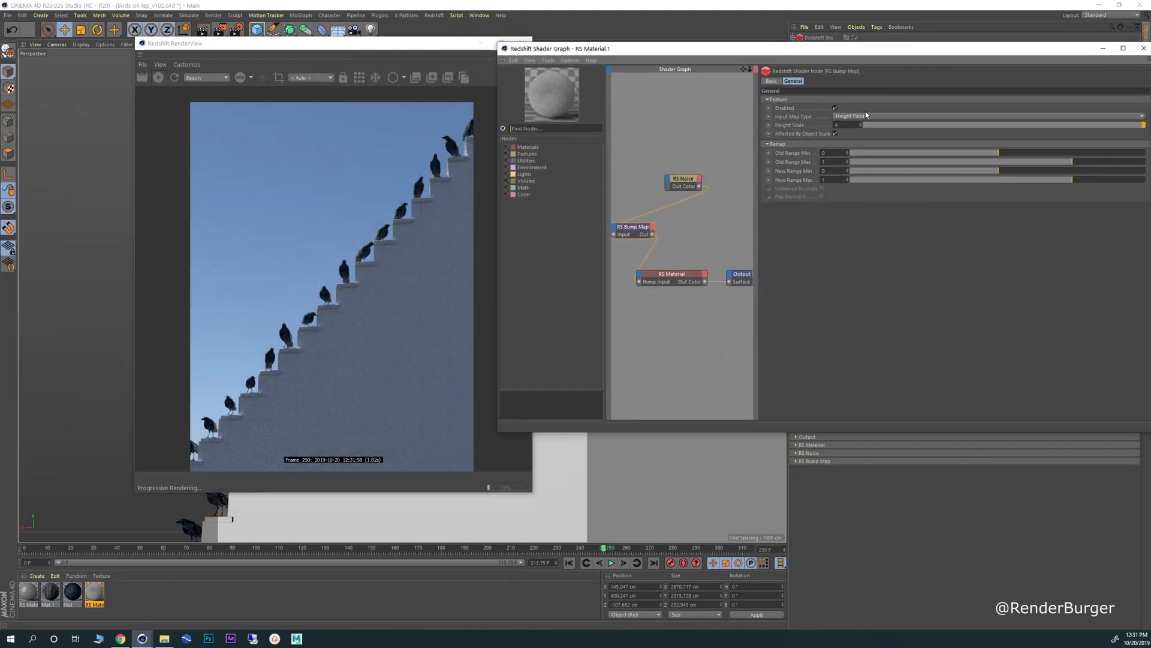
click(678, 271)
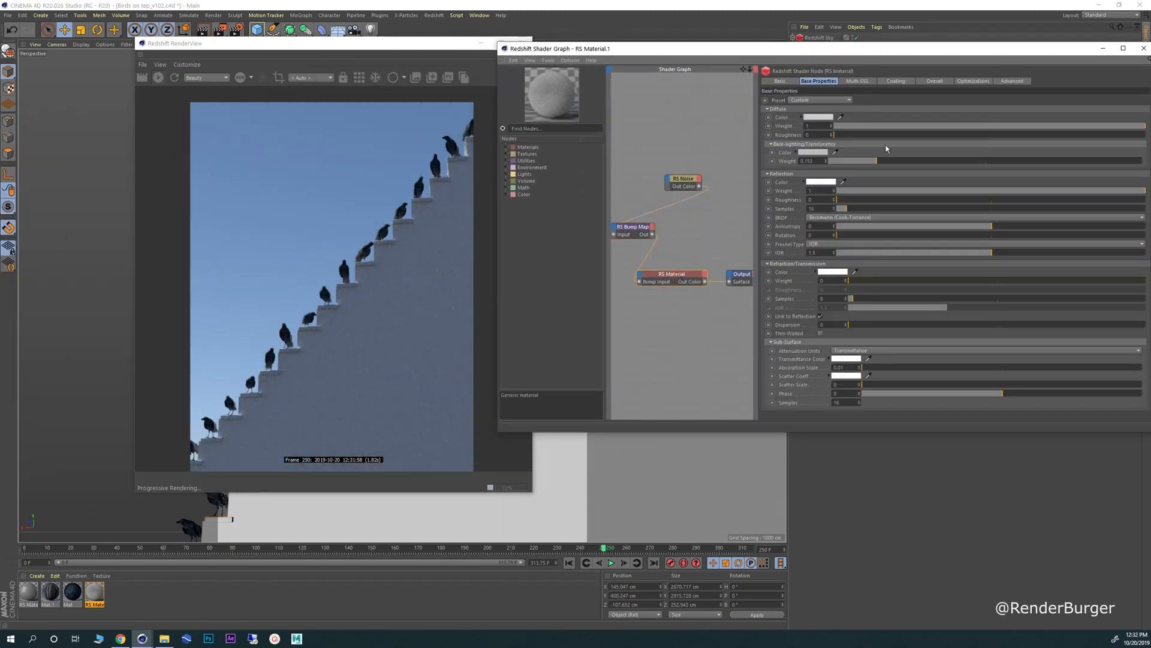
drag(902, 126, 795, 174)
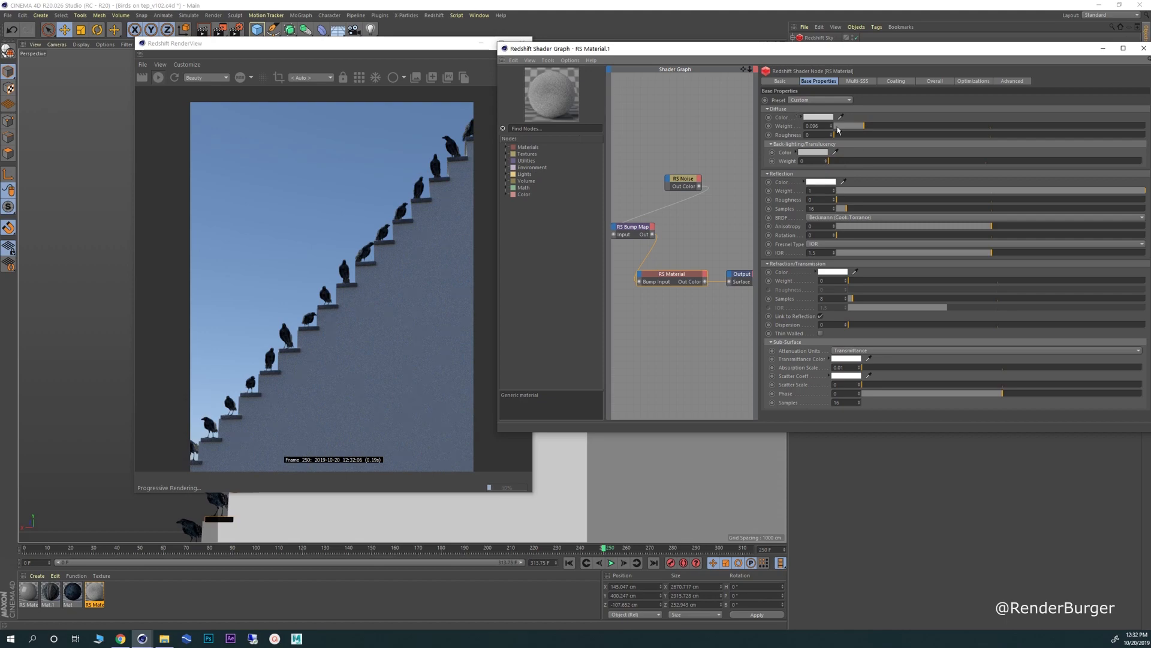
click(123, 640)
click(1094, 7)
- Move the RenderView window aside, close the slab material's shader graph and save the project
drag(438, 57, 389, 49)
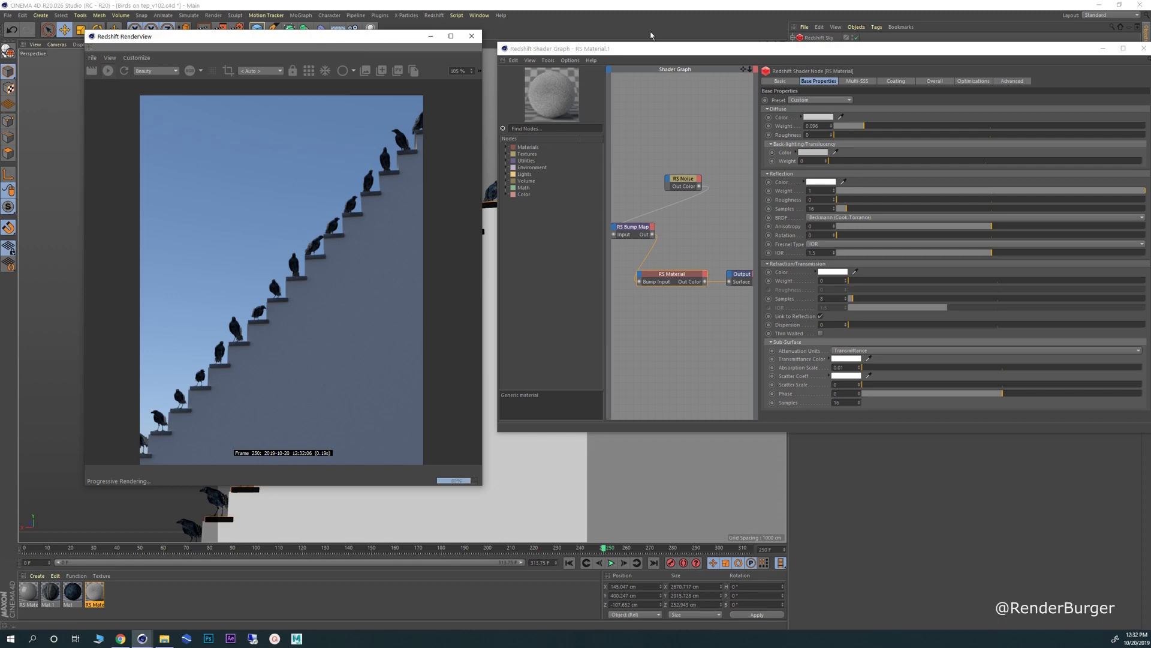
drag(779, 52, 717, 154)
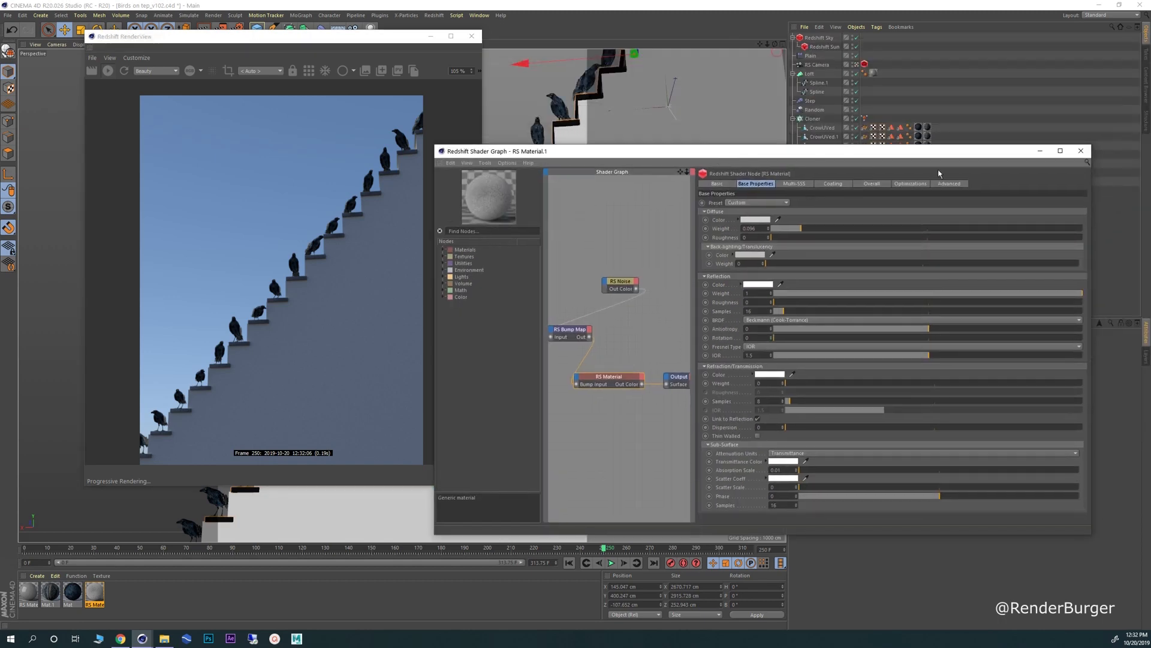
click(1081, 152)
click(7, 15)
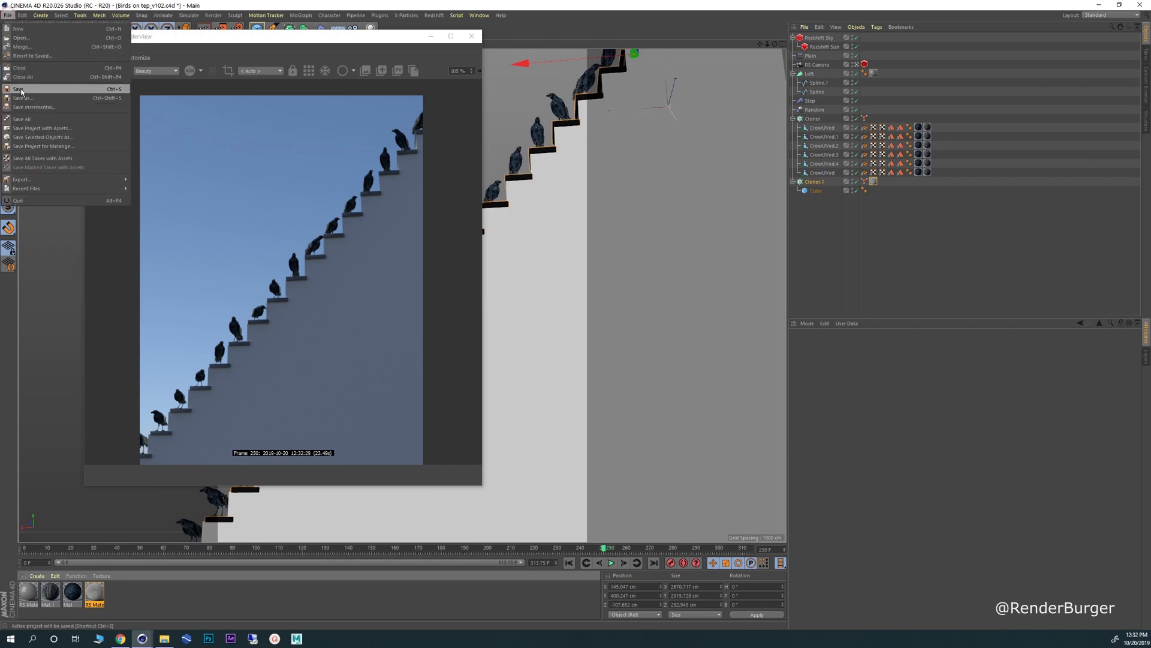
click(21, 89)
- Move the Redshift Sun beside the wall's edge and rotate it so that sunlight falls directly on the wall face
click(822, 47)
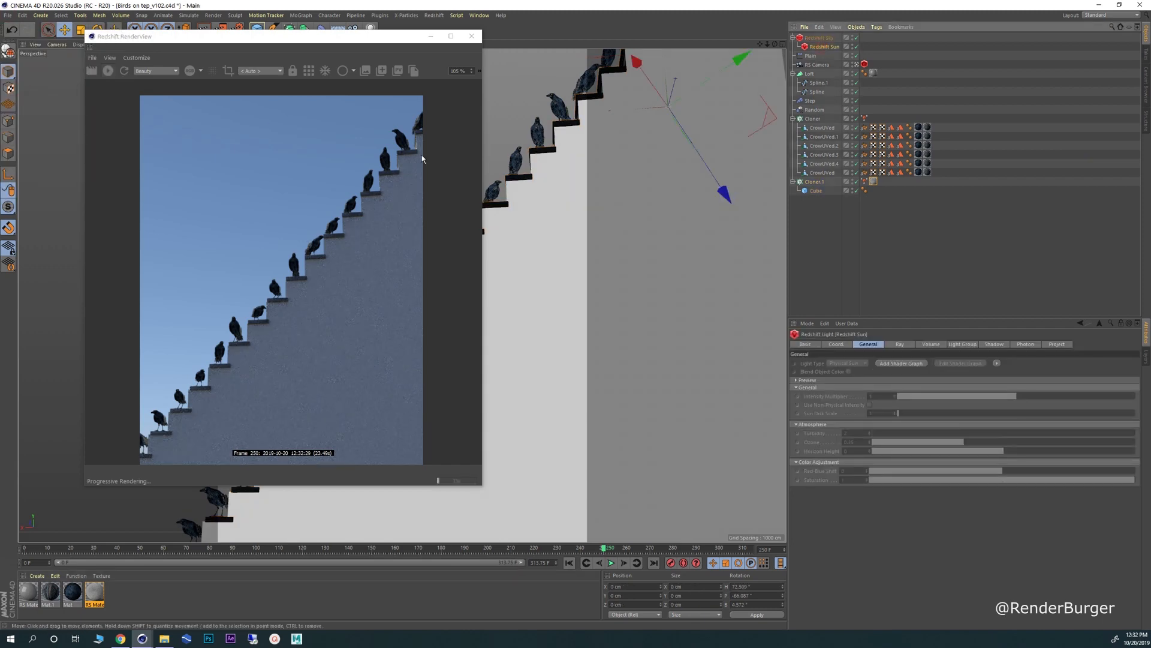
drag(622, 110, 666, 268)
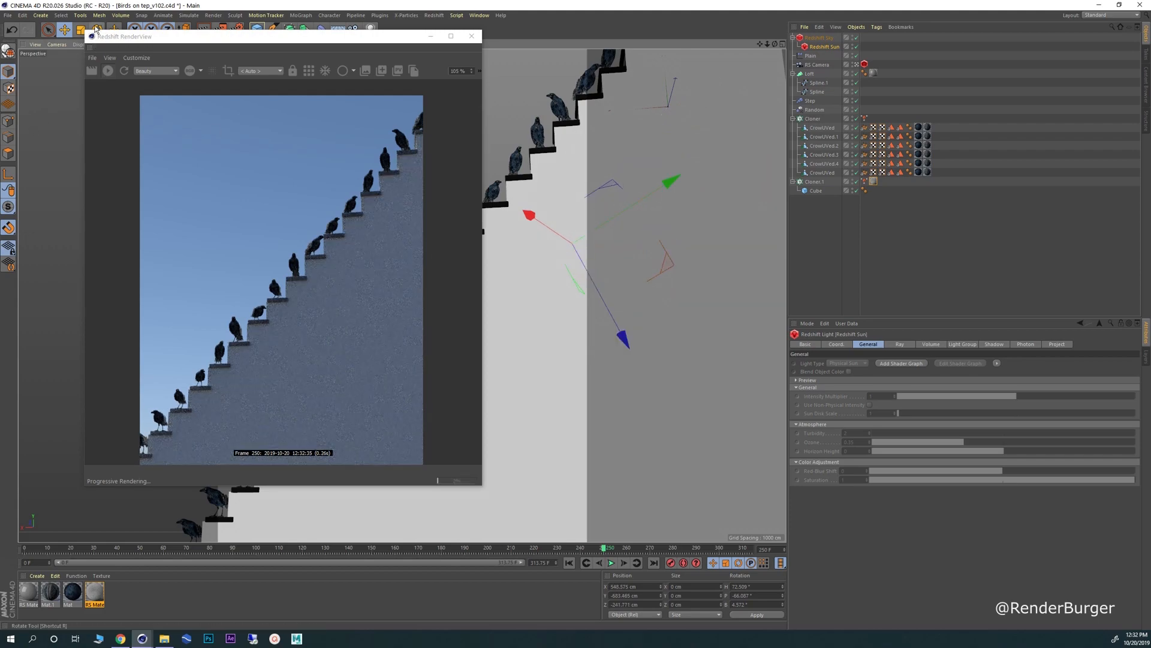
click(96, 29)
drag(554, 246, 624, 253)
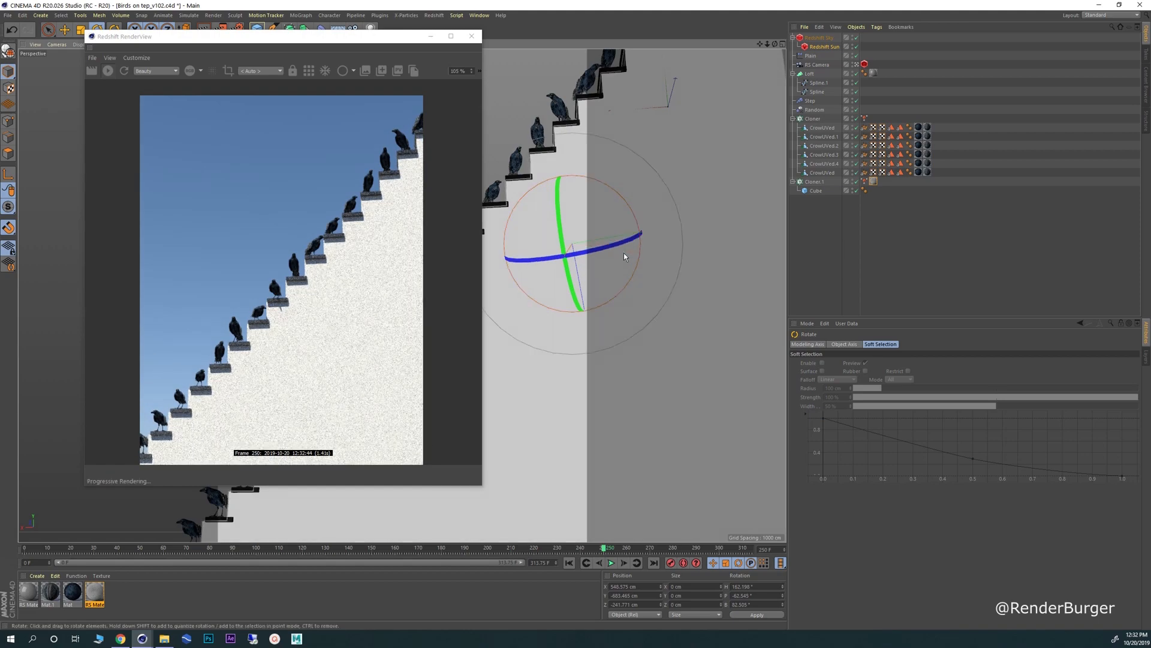
- Open the crow material Mat in the Material Editor beside the render and enable its Reflectance channel
click(74, 596)
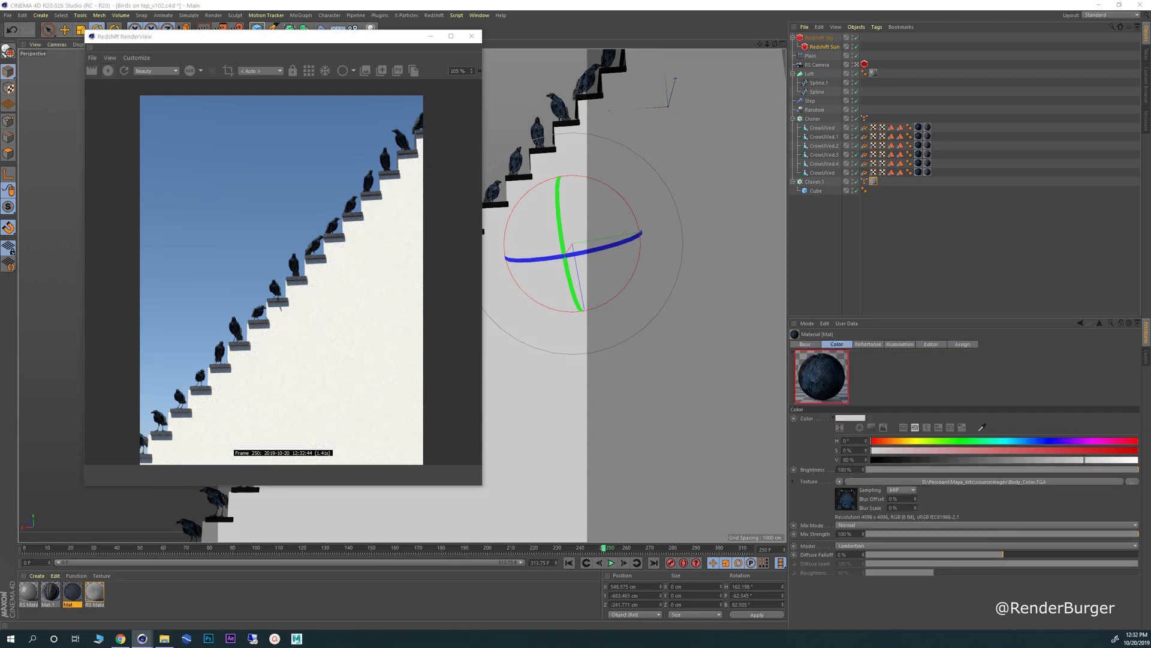
double_click(73, 593)
drag(186, 202, 538, 87)
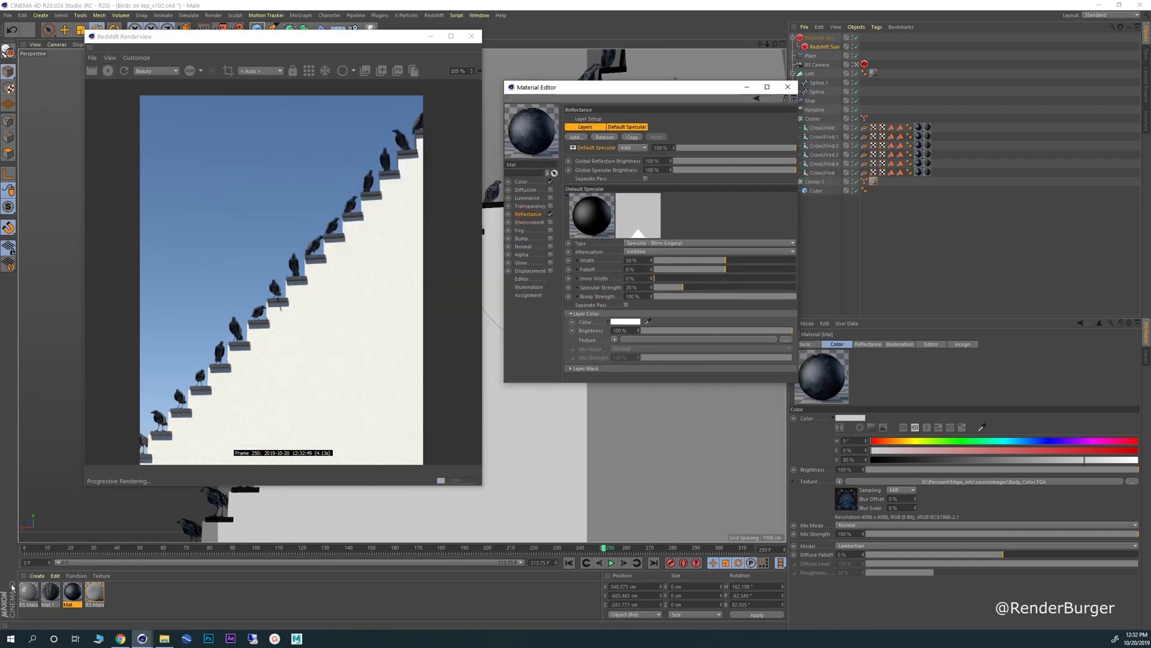
click(36, 575)
mouse_move(56, 480)
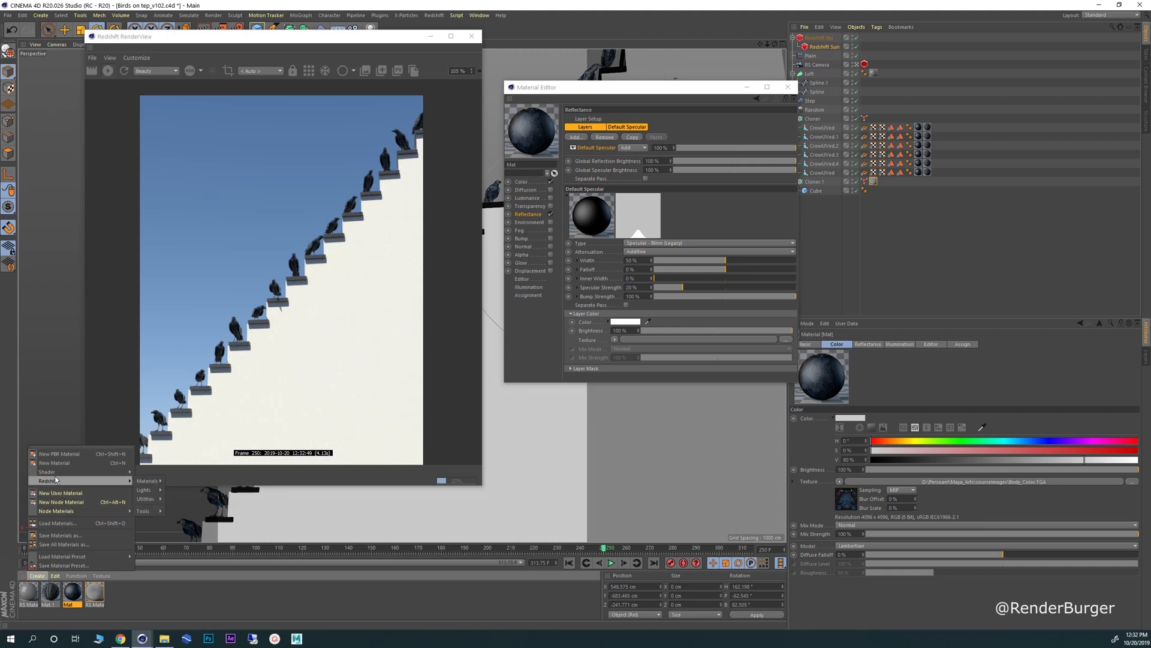
mouse_move(144, 510)
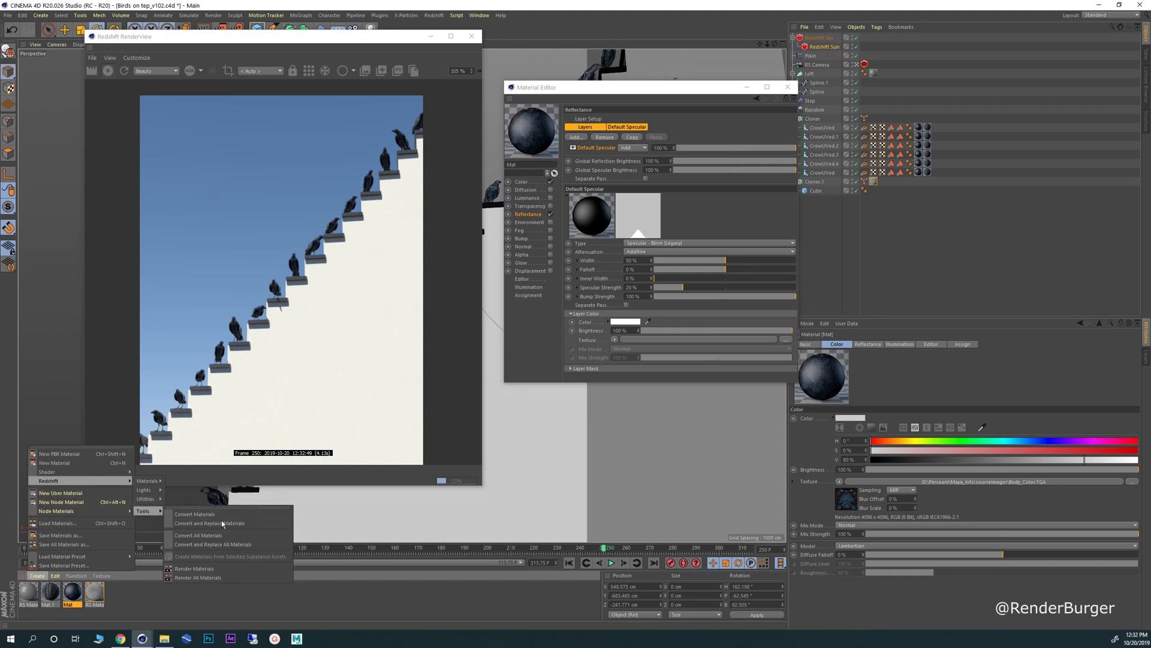
click(579, 84)
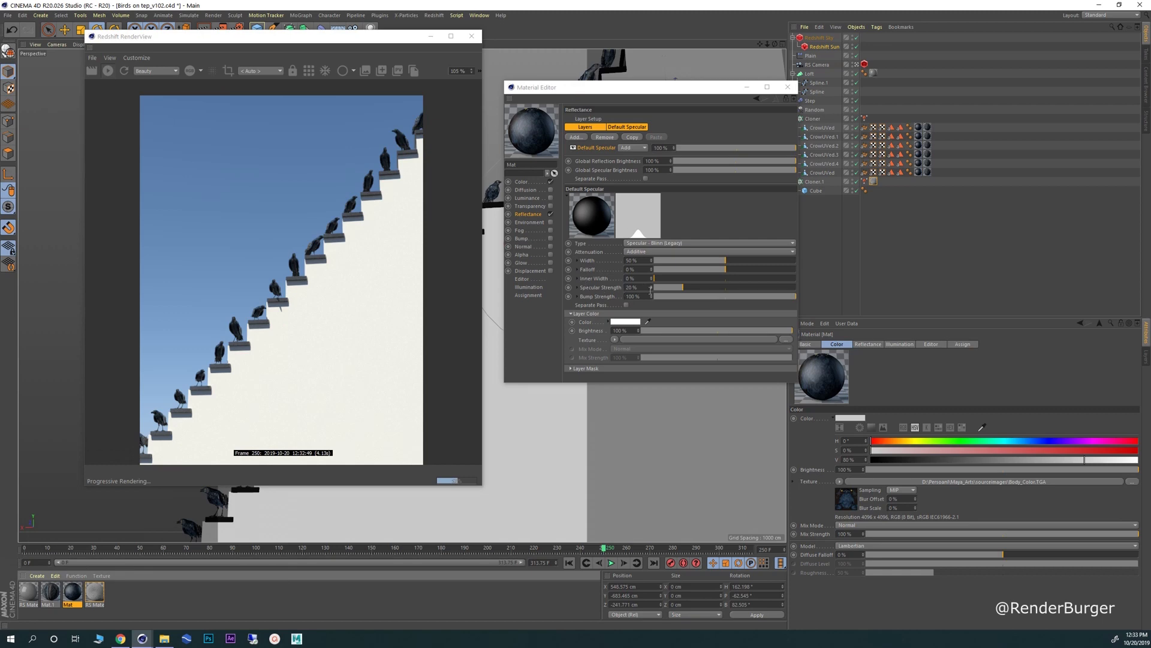
- Set the specular strength of Mat to 59% and lower its specular falloff
click(738, 288)
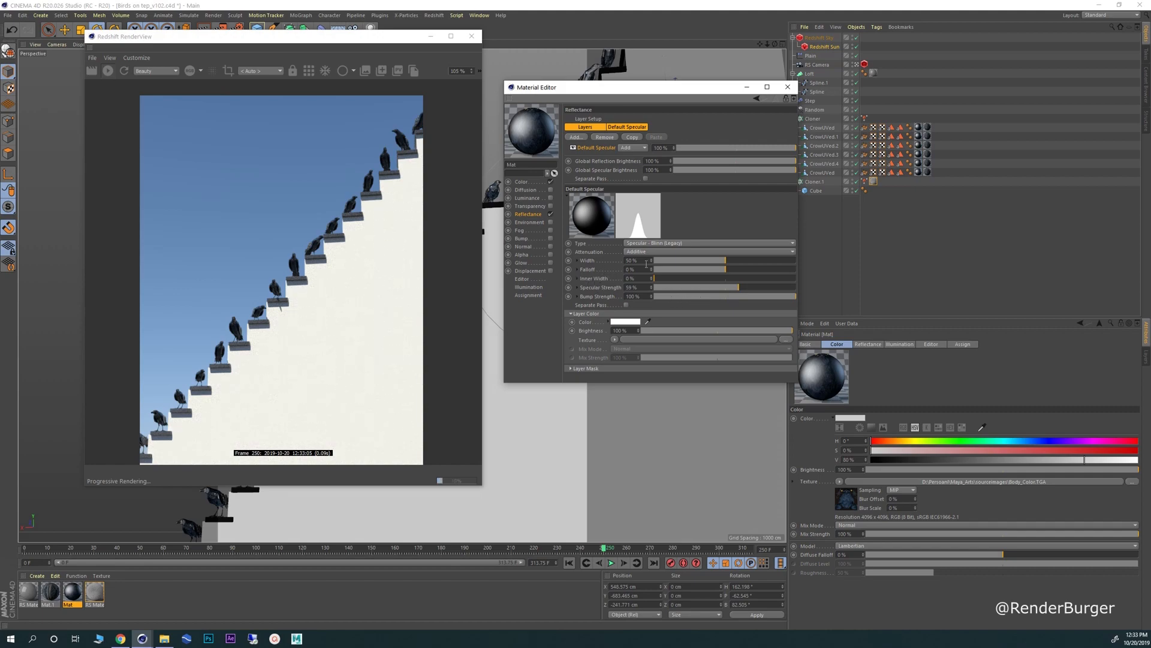
drag(745, 273, 707, 274)
- Enable the Reflectance channel on crow material Mat.1, set its specular falloff to -49% and close the Material Editor
click(50, 592)
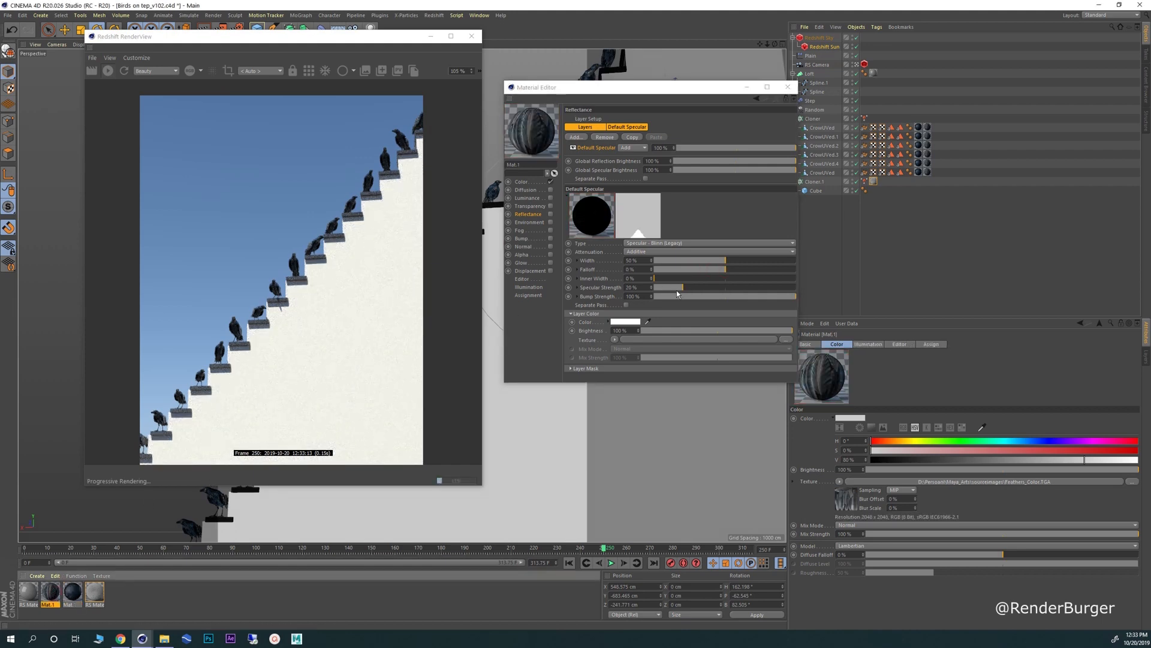
click(550, 214)
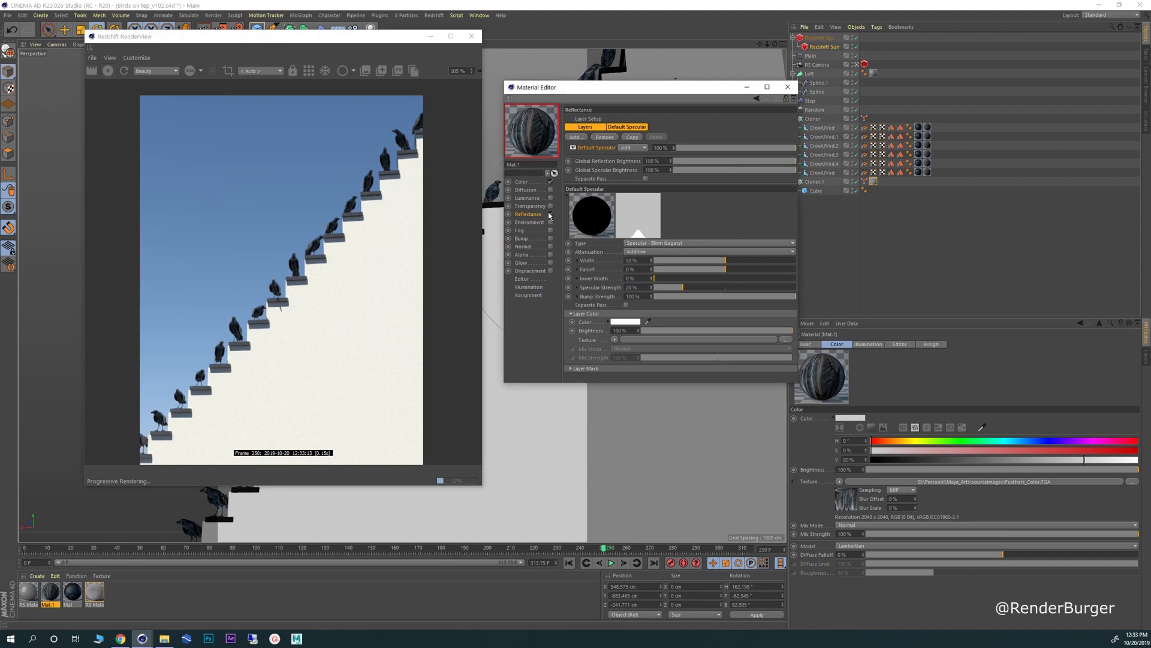
click(685, 271)
drag(685, 271, 689, 270)
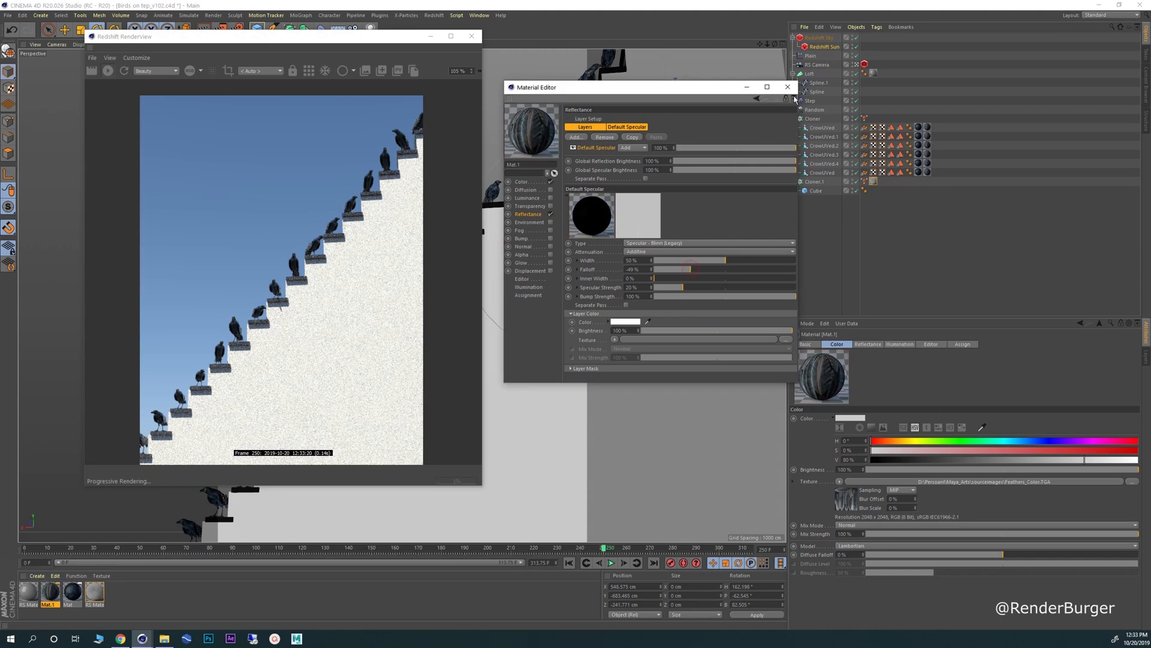
click(787, 88)
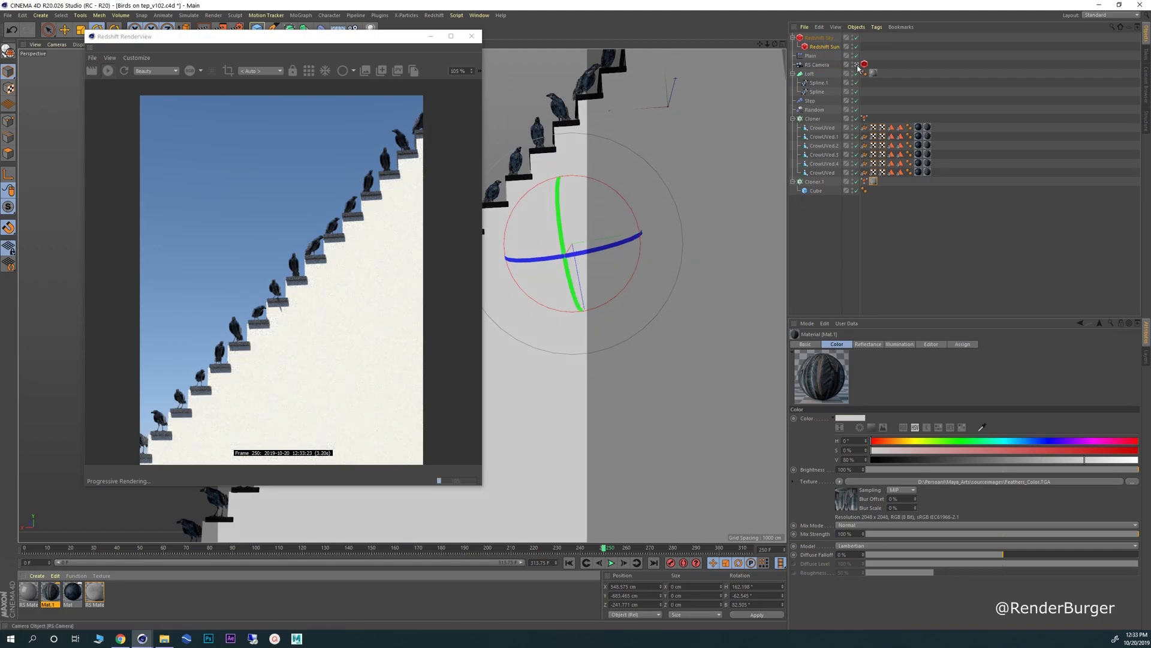
- Rotate the Redshift Sun so the crows and slabs cast long shadows down the wall, previewing at frame 97
click(821, 48)
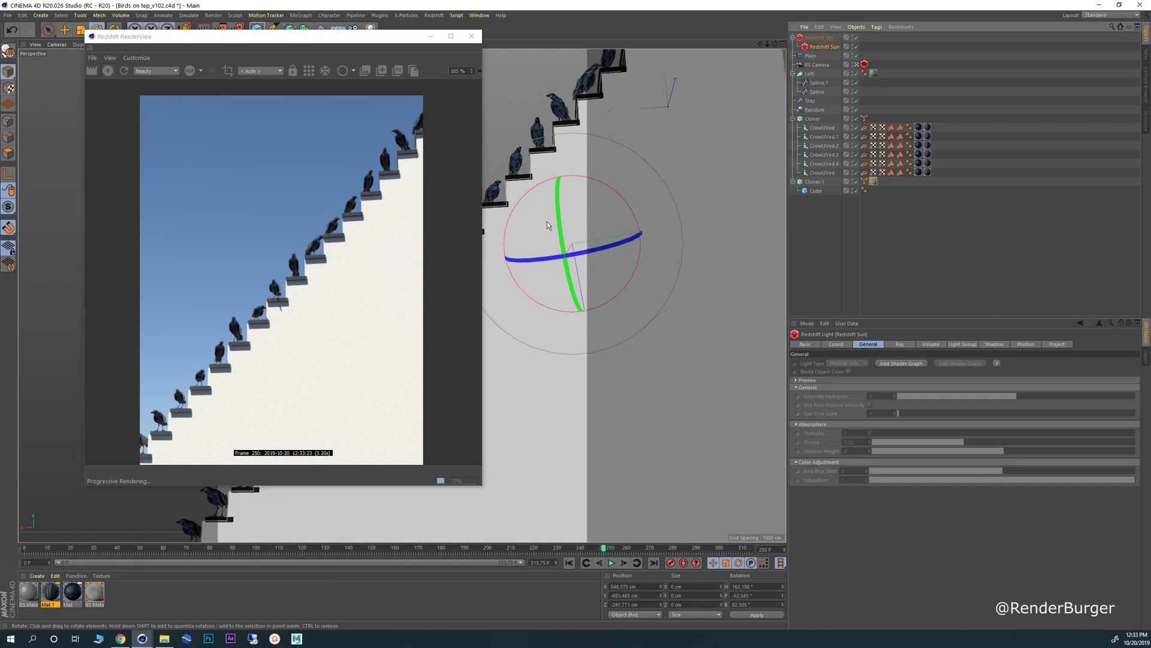
drag(559, 221, 604, 189)
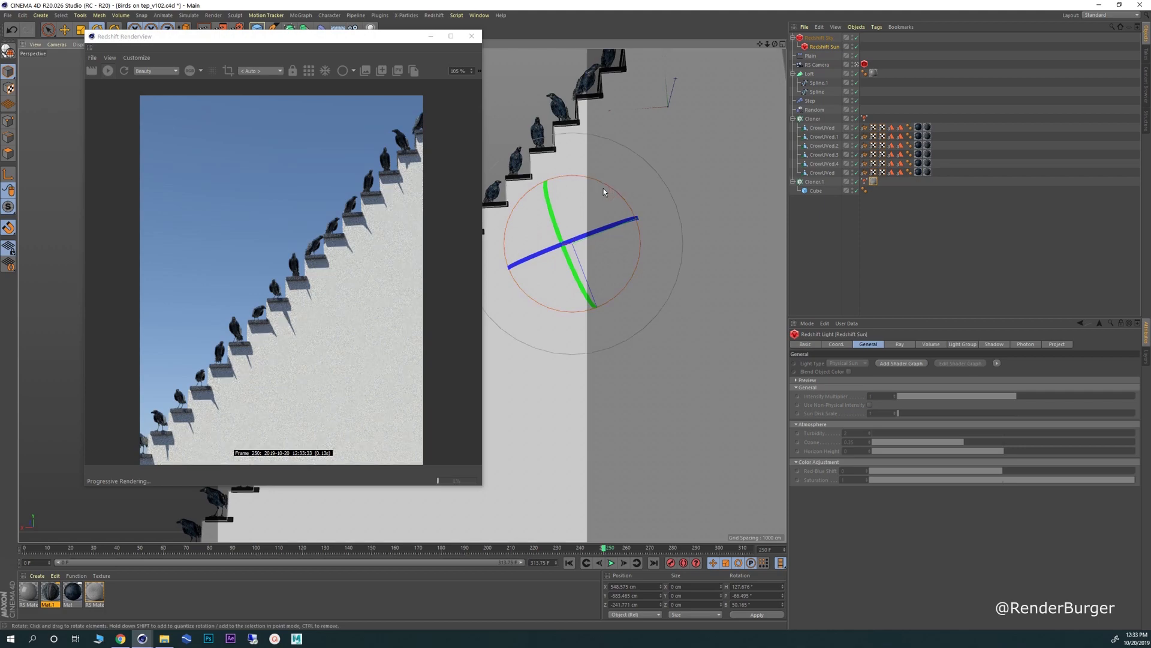
drag(70, 550, 249, 547)
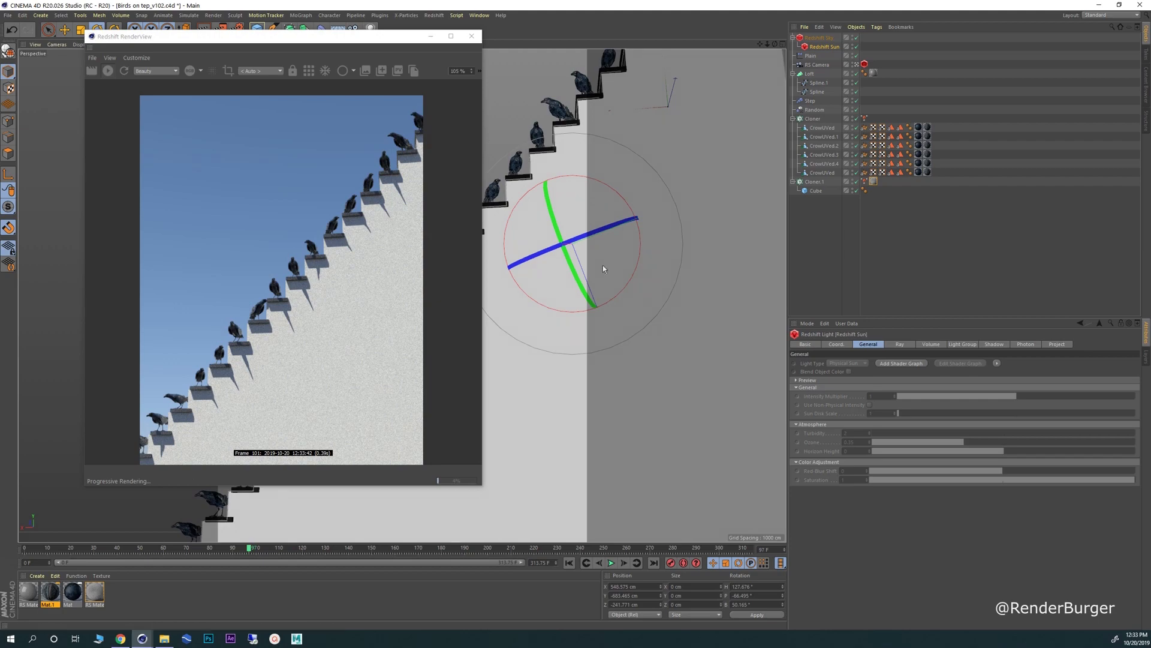
drag(554, 220, 550, 211)
drag(618, 193, 626, 214)
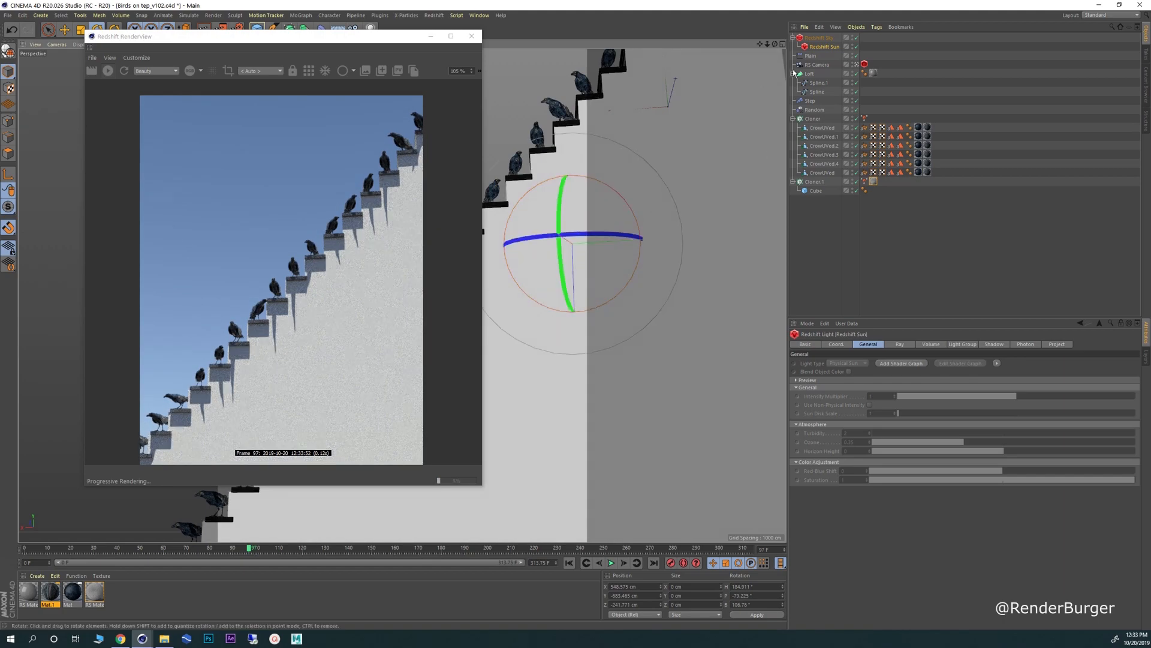
- Set the Redshift Sky's sun disk scale to 20 and rotate the sky about 29° in bank for diagonal shadows
click(819, 37)
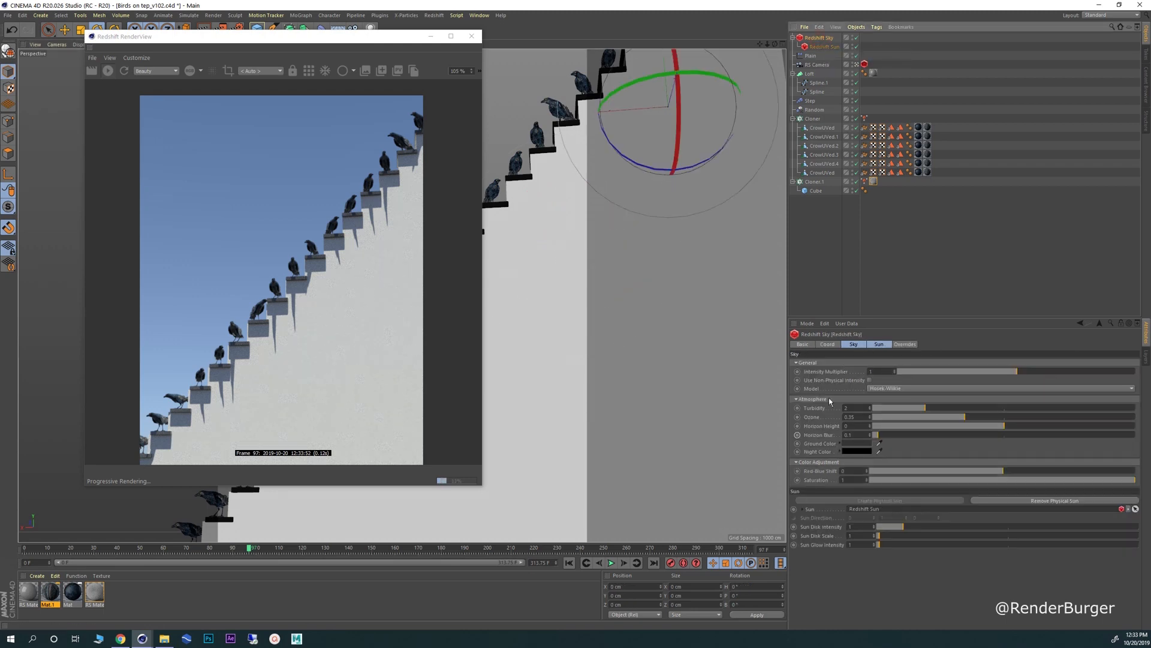
click(879, 345)
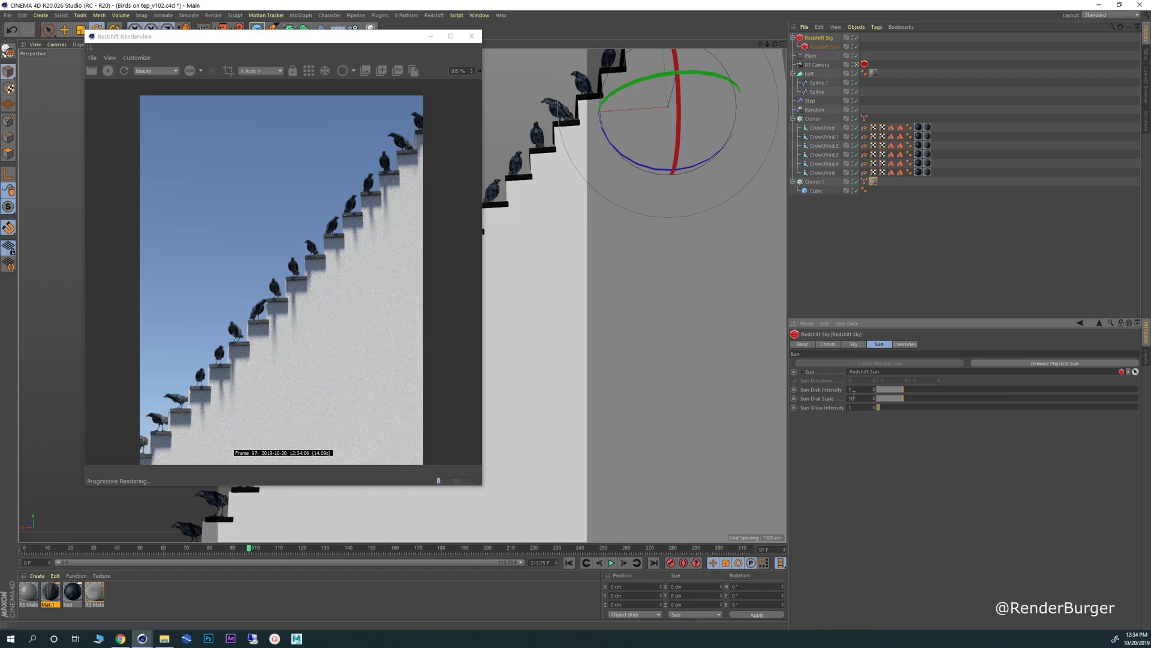
key(Return)
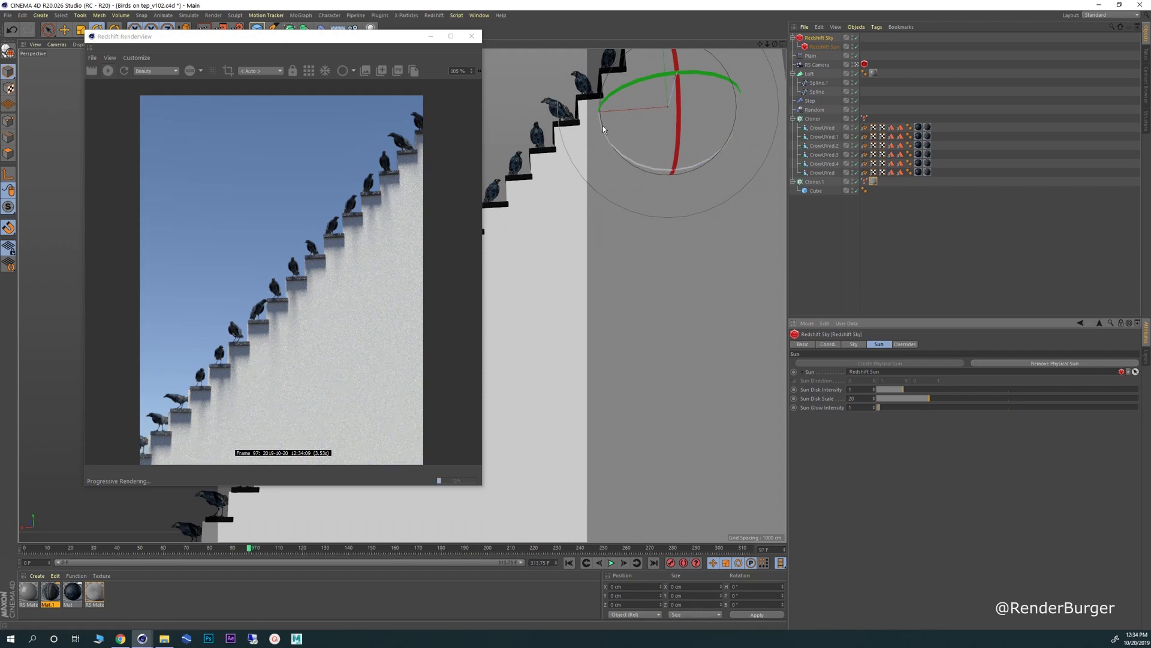
drag(644, 167, 674, 163)
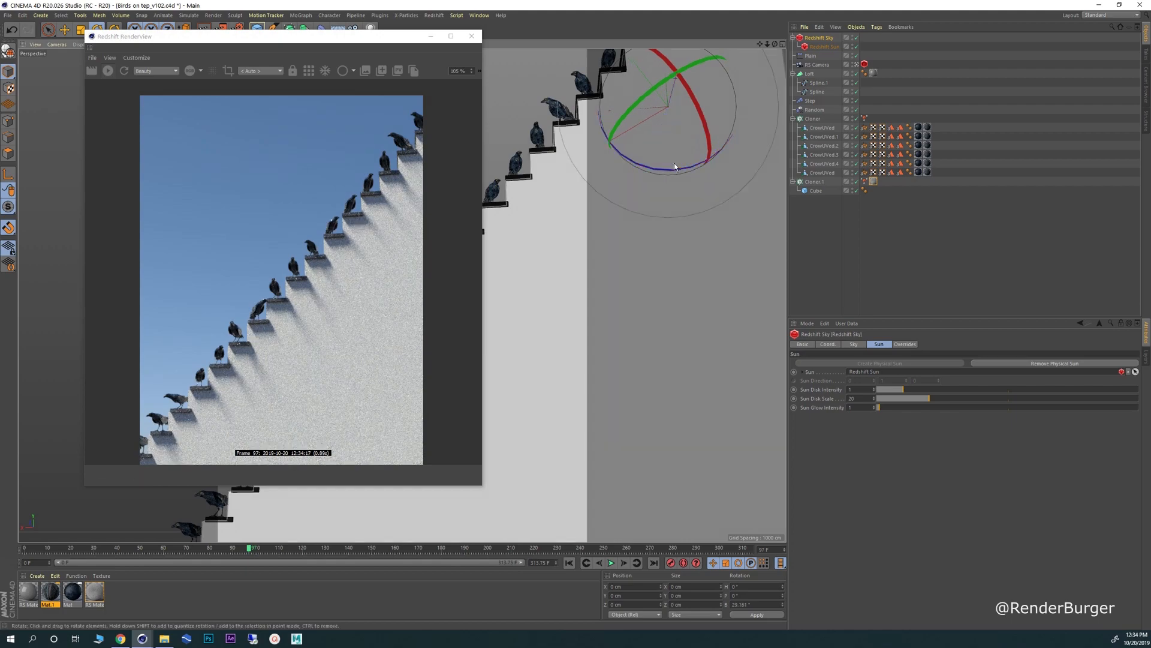
- Set the Redshift Sky's sun disk intensity to 20 and its sun disk scale to 10
click(856, 388)
text(2)
key(Return)
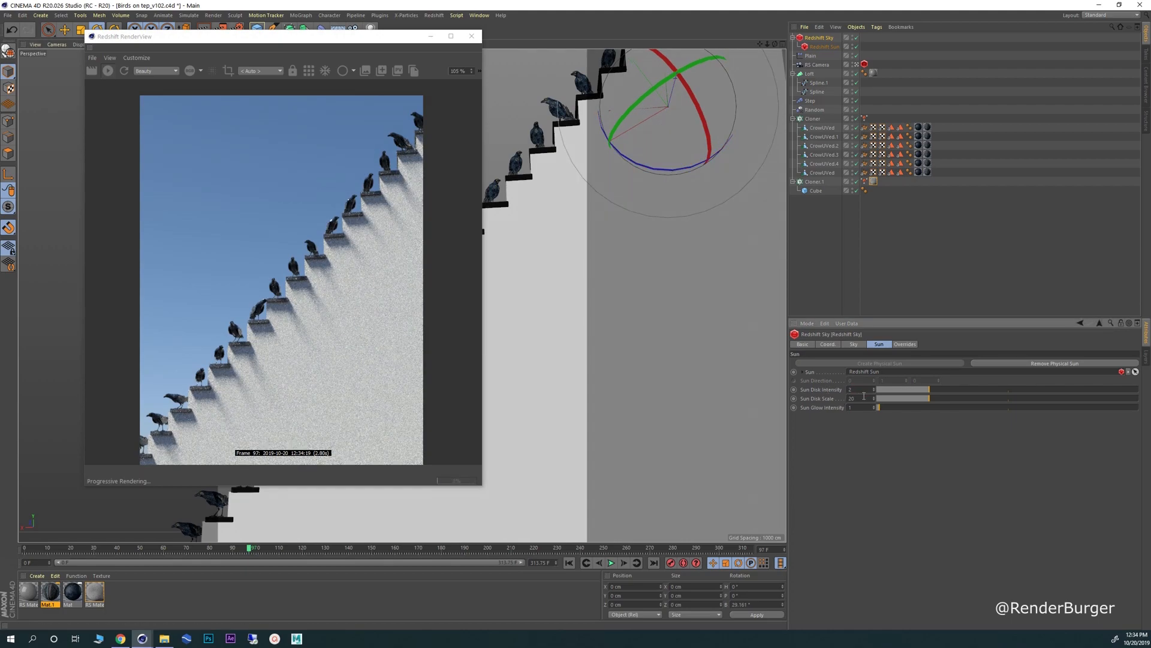
text(10)
key(Return)
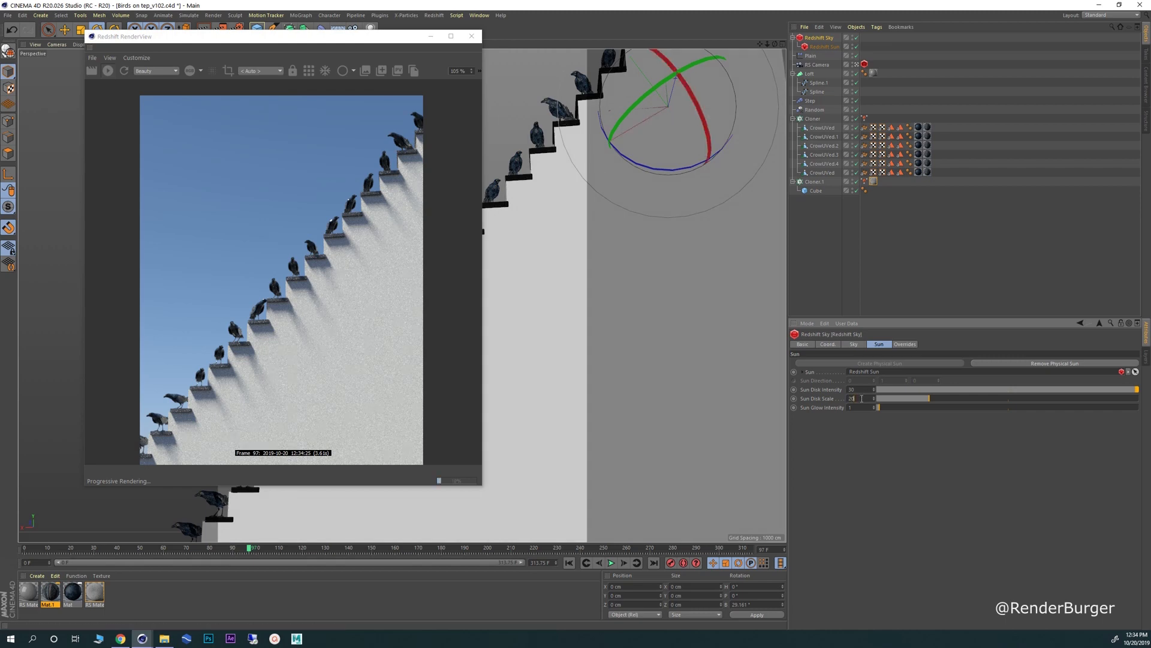
key(Return)
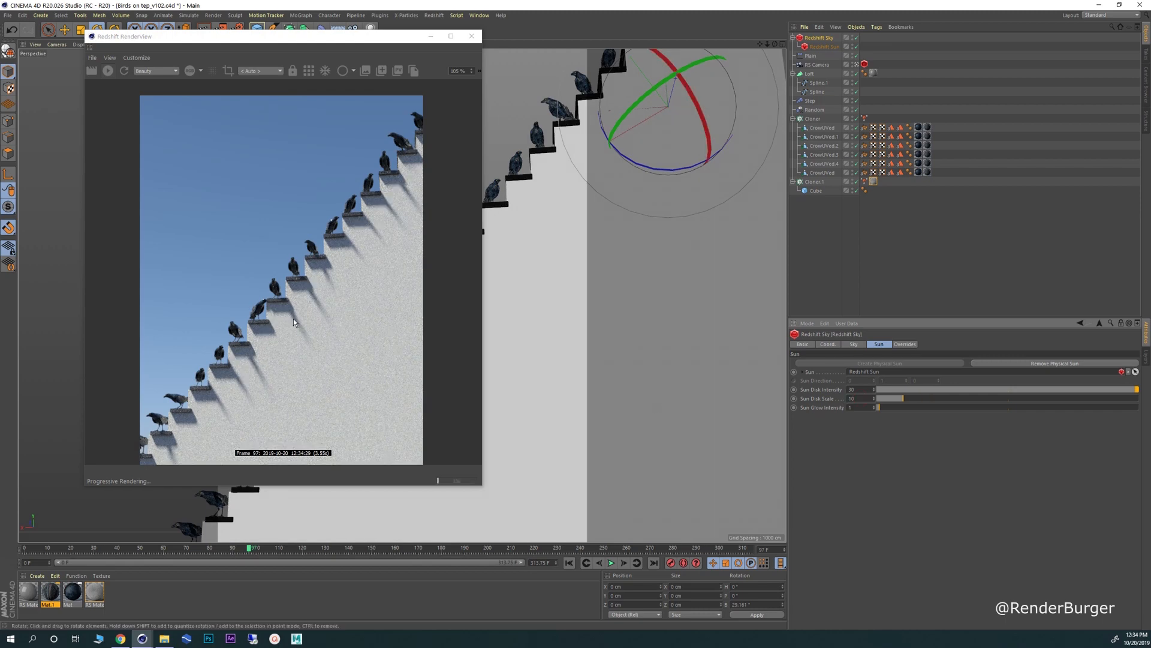
- Scrub the animation to frames 273 and 167 to examine the crows' poses and shadows in the RenderView
click(259, 549)
mouse_move(259, 548)
mouse_down()
mouse_move(467, 547)
mouse_move(657, 523)
mouse_up()
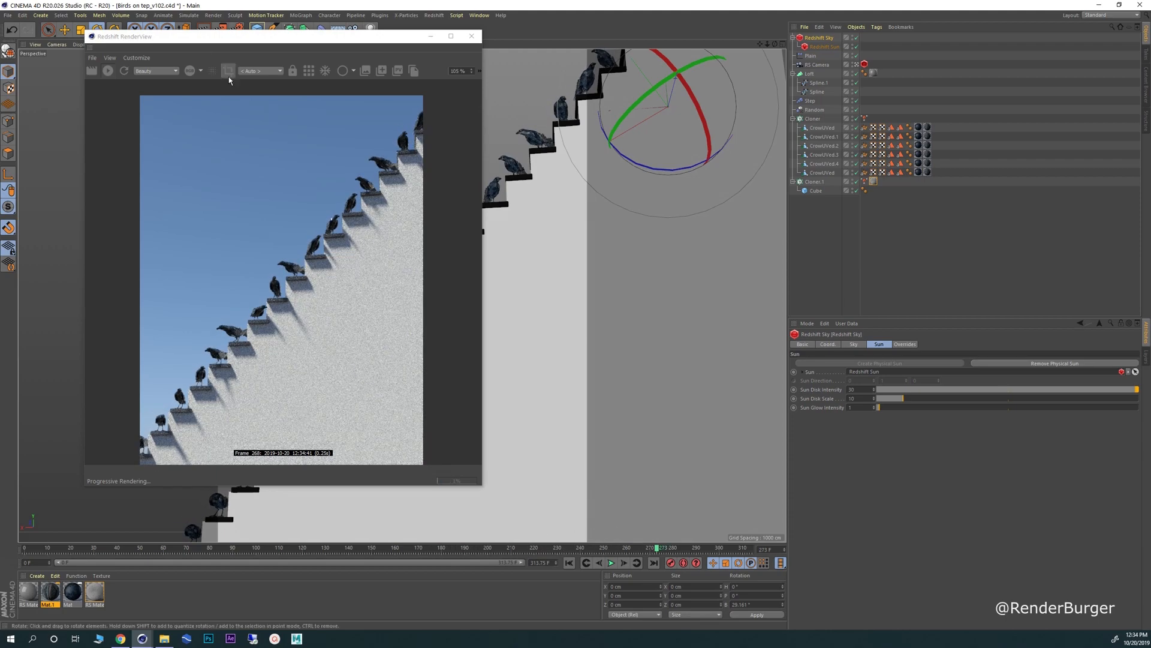
mouse_move(200, 43)
mouse_down()
mouse_move(514, 50)
mouse_move(303, 45)
mouse_up()
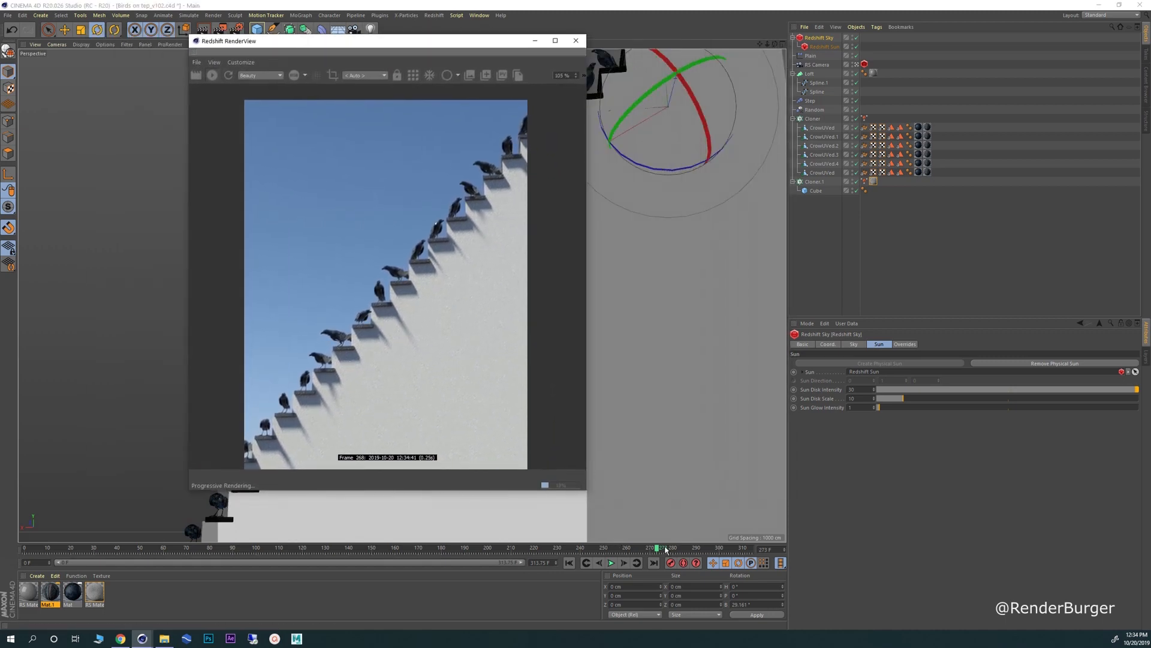
click(683, 549)
drag(683, 552, 409, 556)
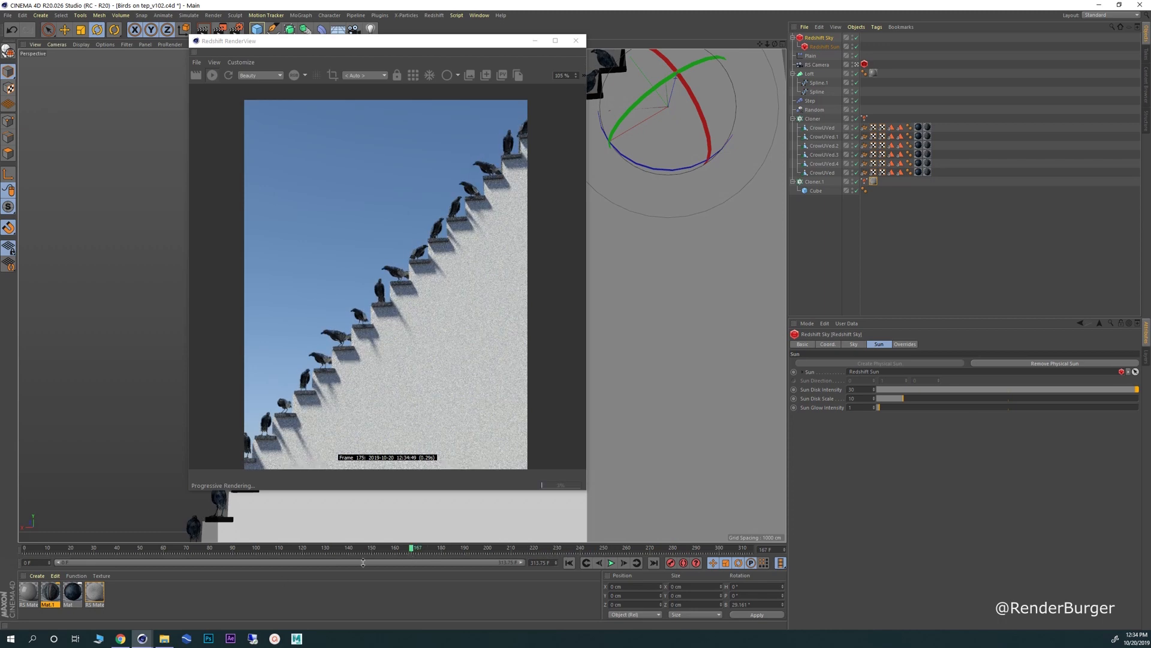